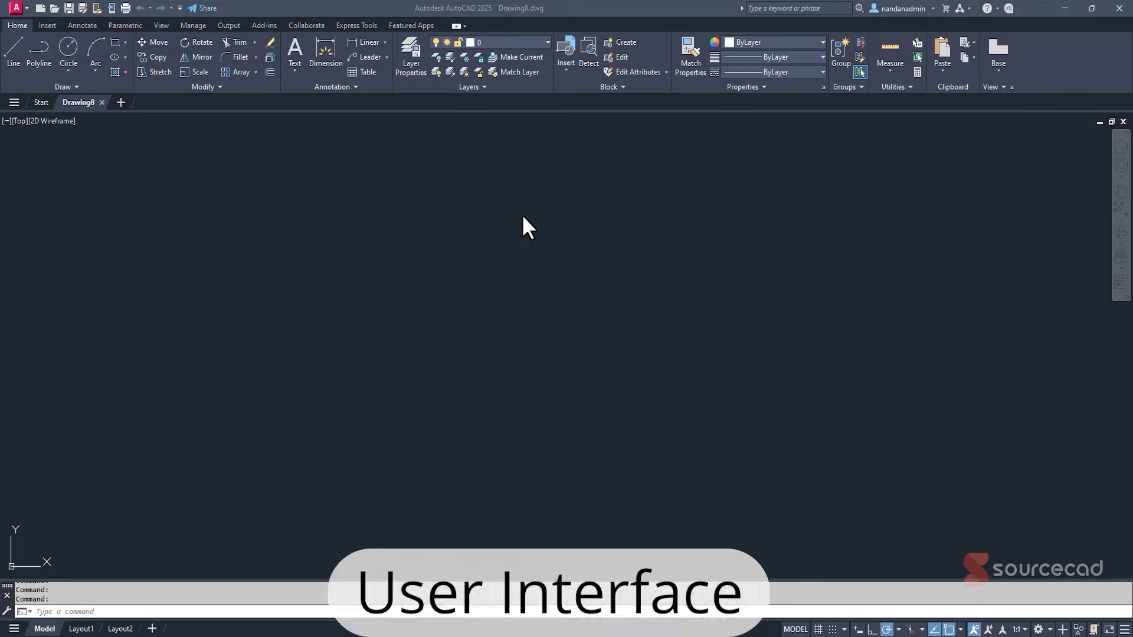
Close the open Drawing8 file, leaving the start page with the recent drawings.
click(38, 105)
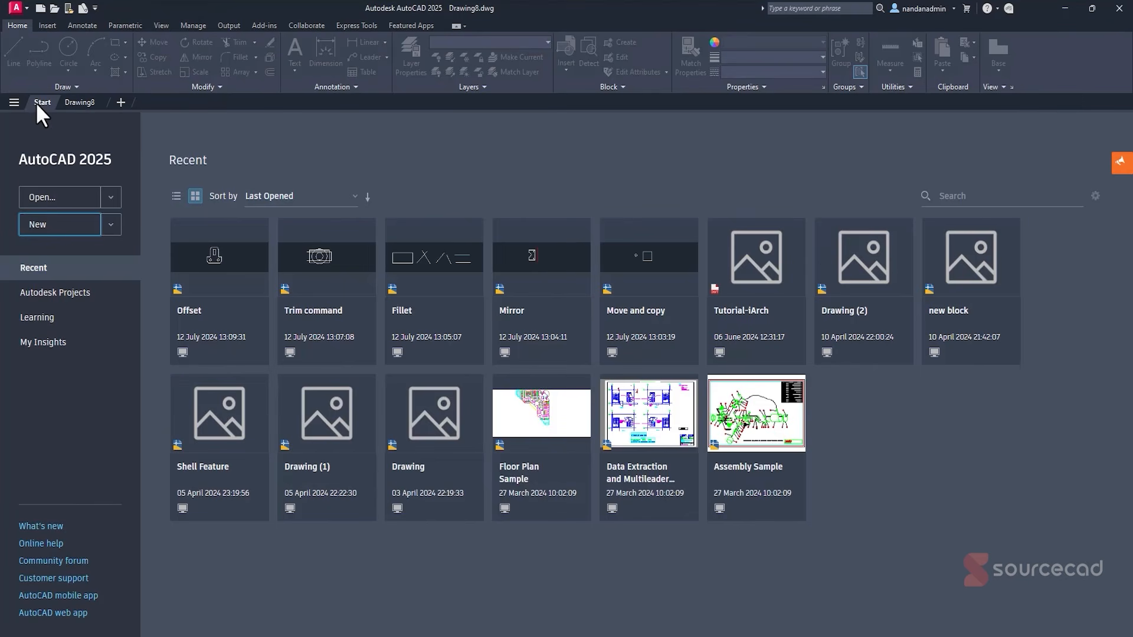
click(98, 104)
click(102, 102)
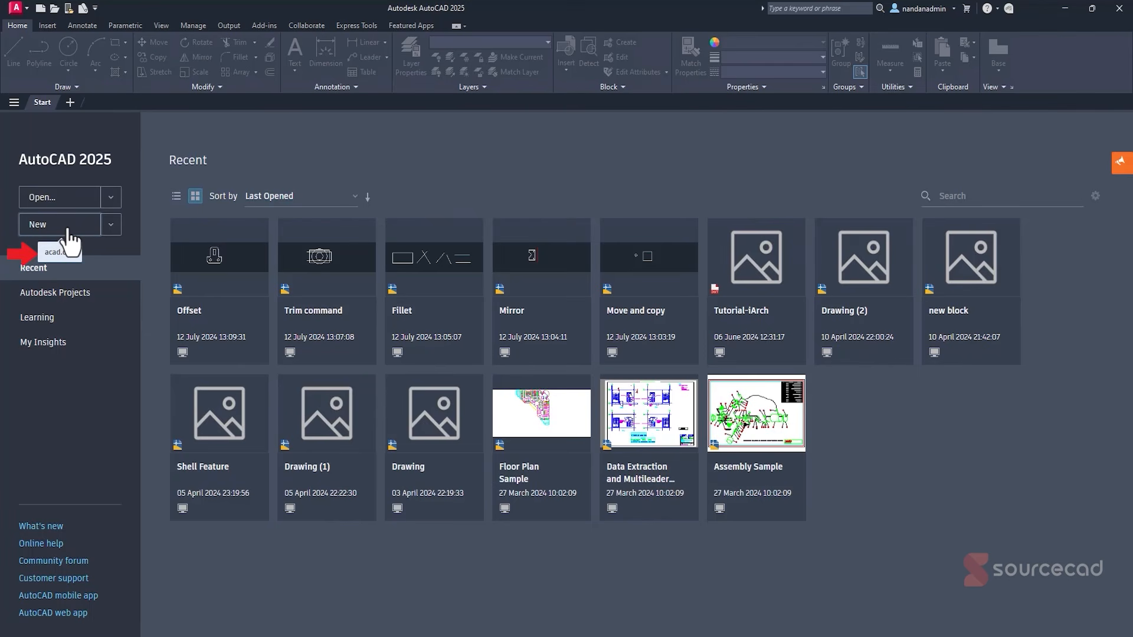
Create a new drawing by browsing the available templates and opening the acad template.
click(110, 225)
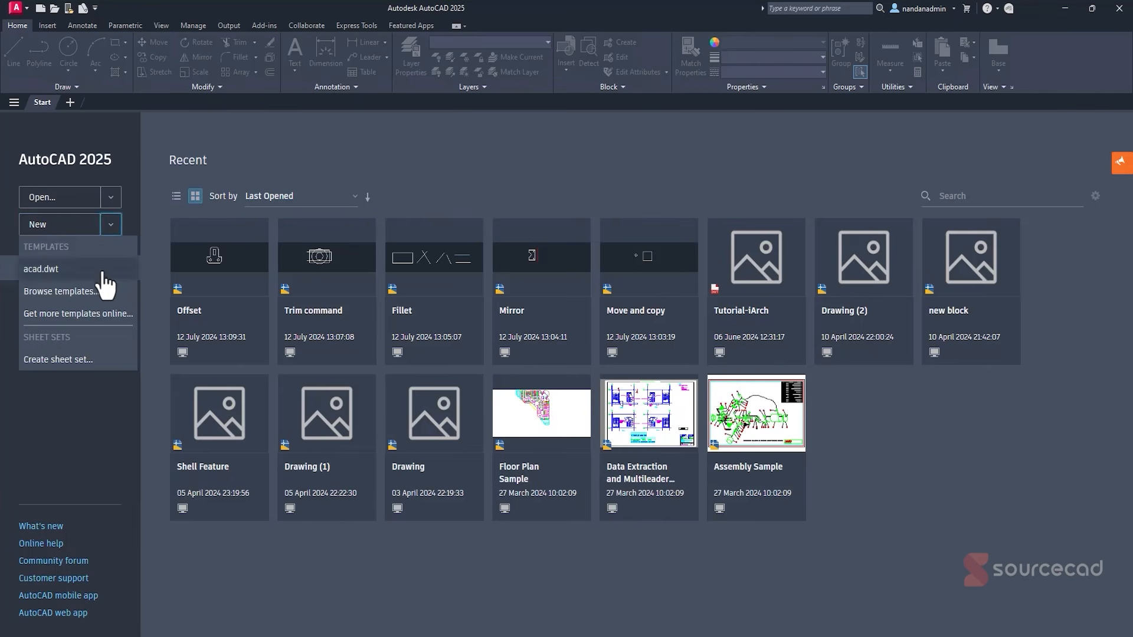
click(92, 294)
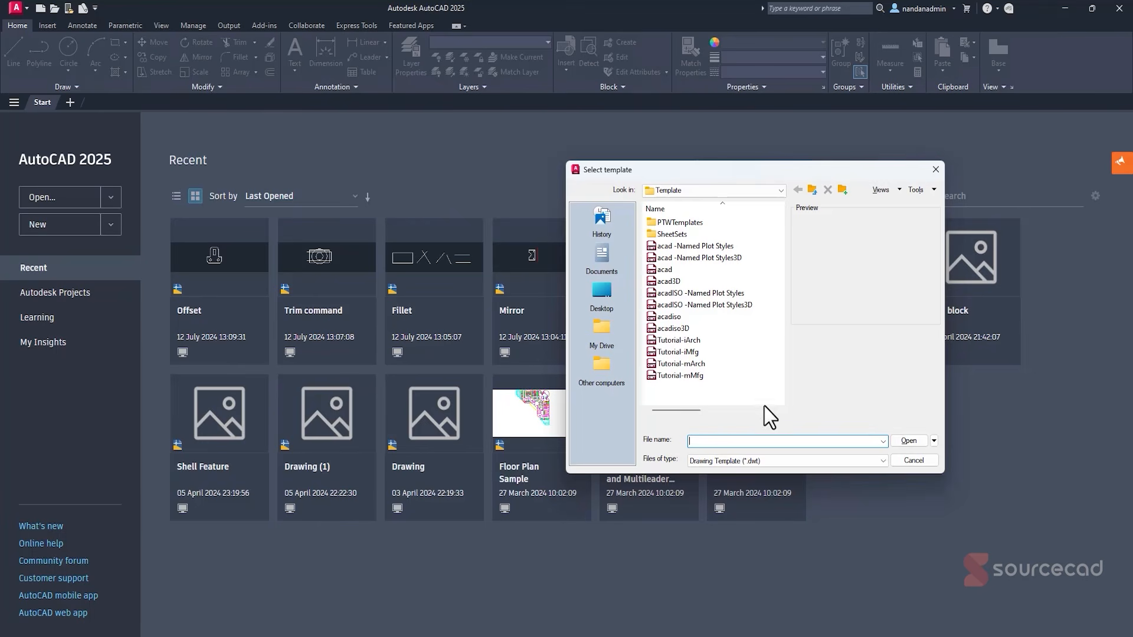
click(689, 270)
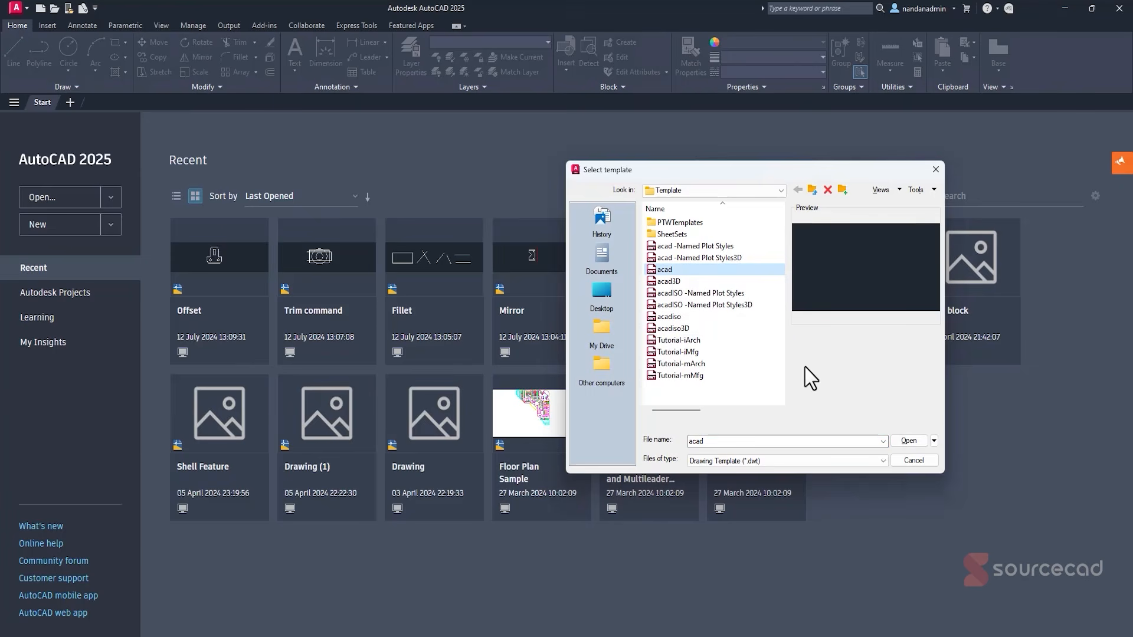
click(910, 441)
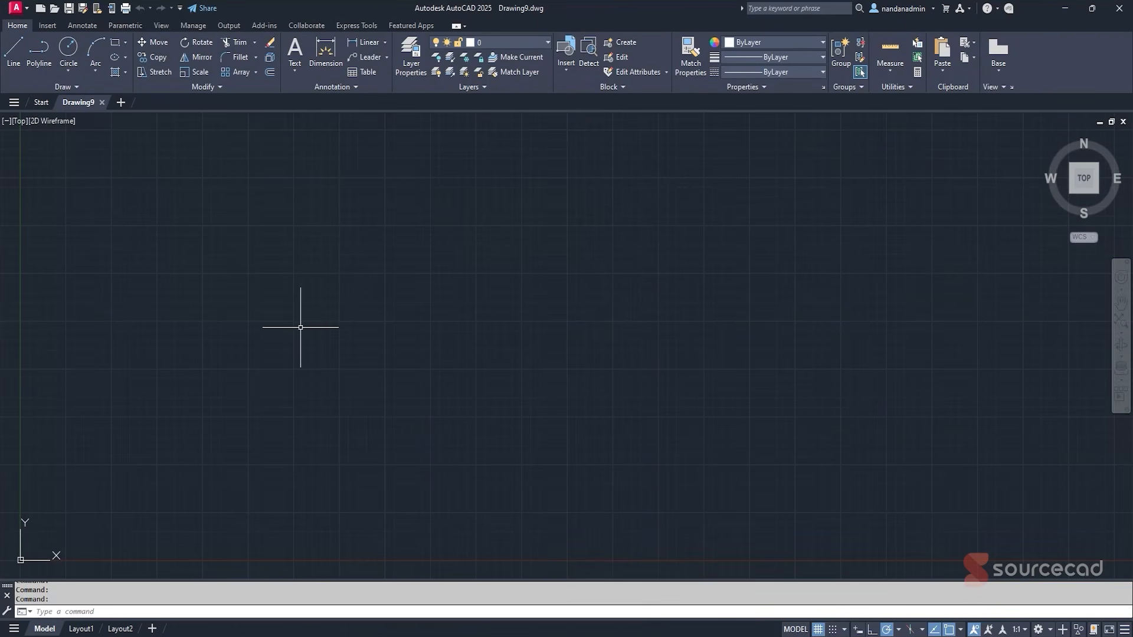
View the recent files on the start page as a list and as a grid, and return to Drawing9.
click(37, 105)
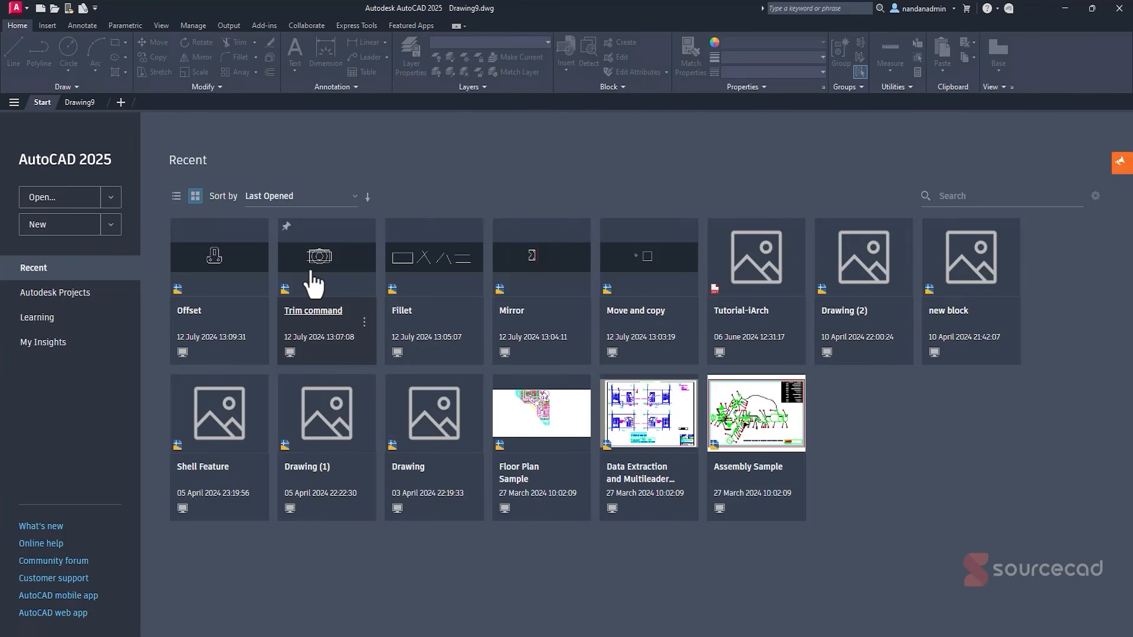
click(176, 197)
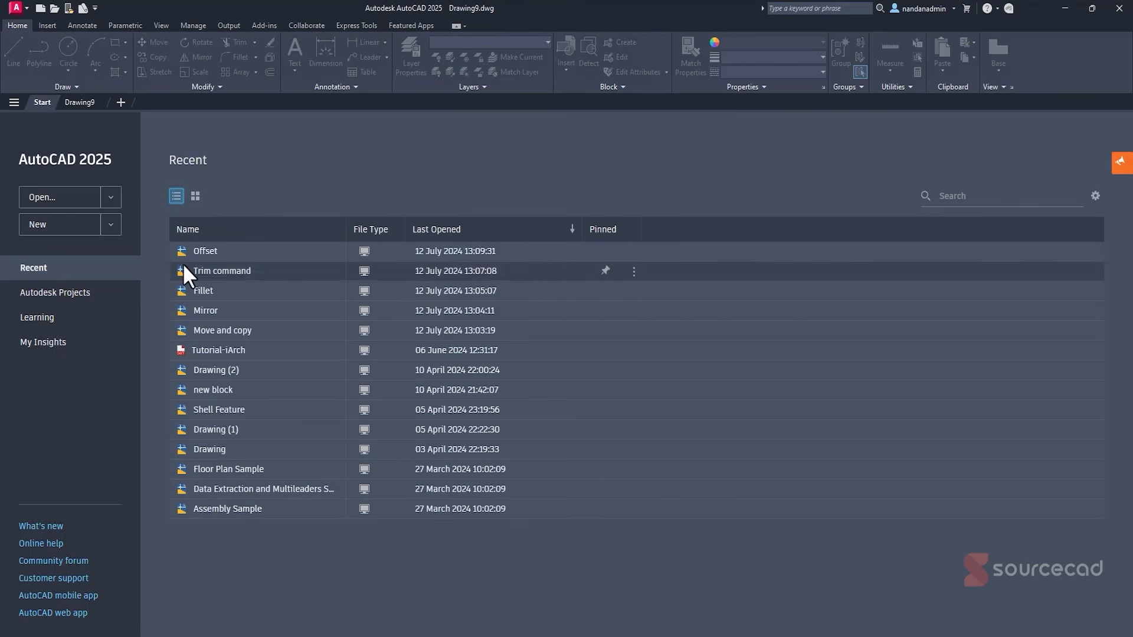
click(195, 196)
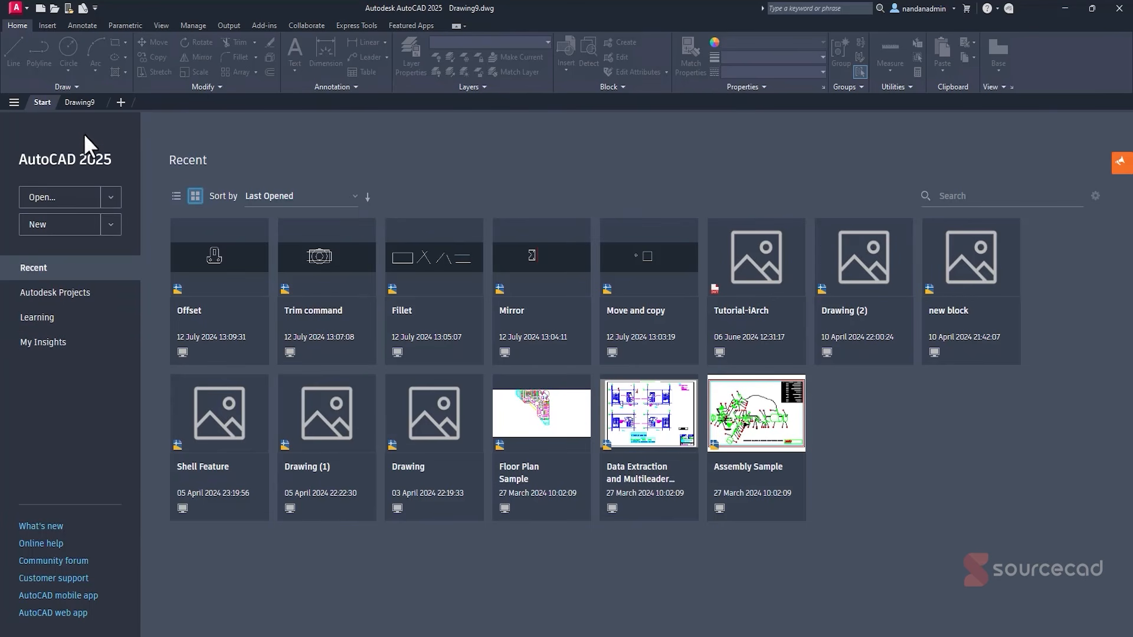
click(80, 101)
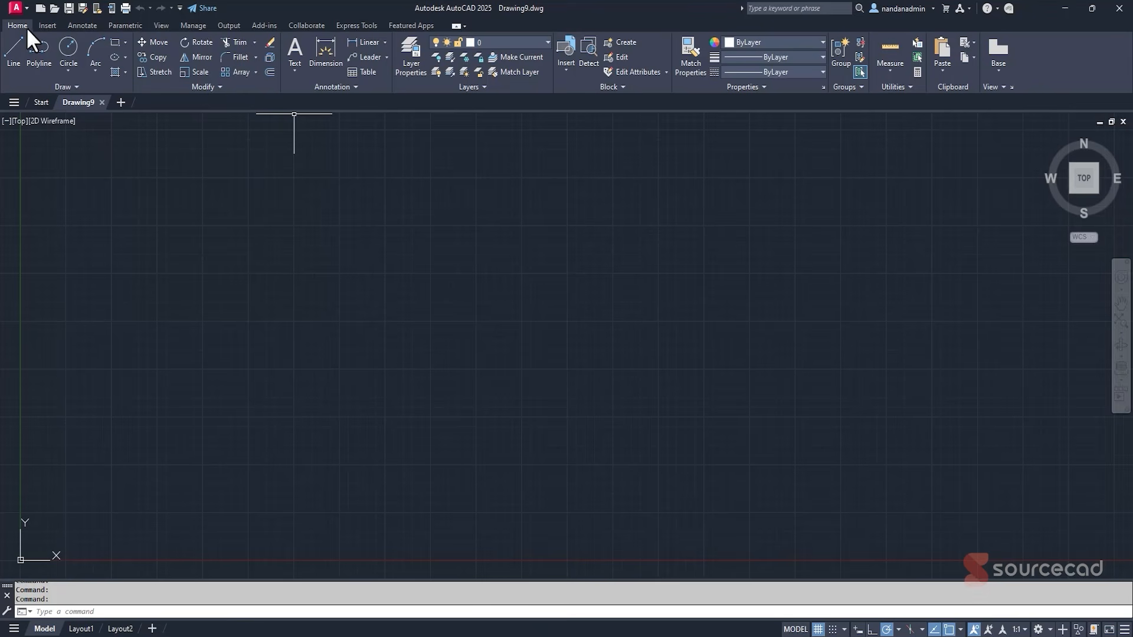
Look through the Insert and Annotate ribbon tools and return to the Home tools.
click(47, 26)
click(83, 25)
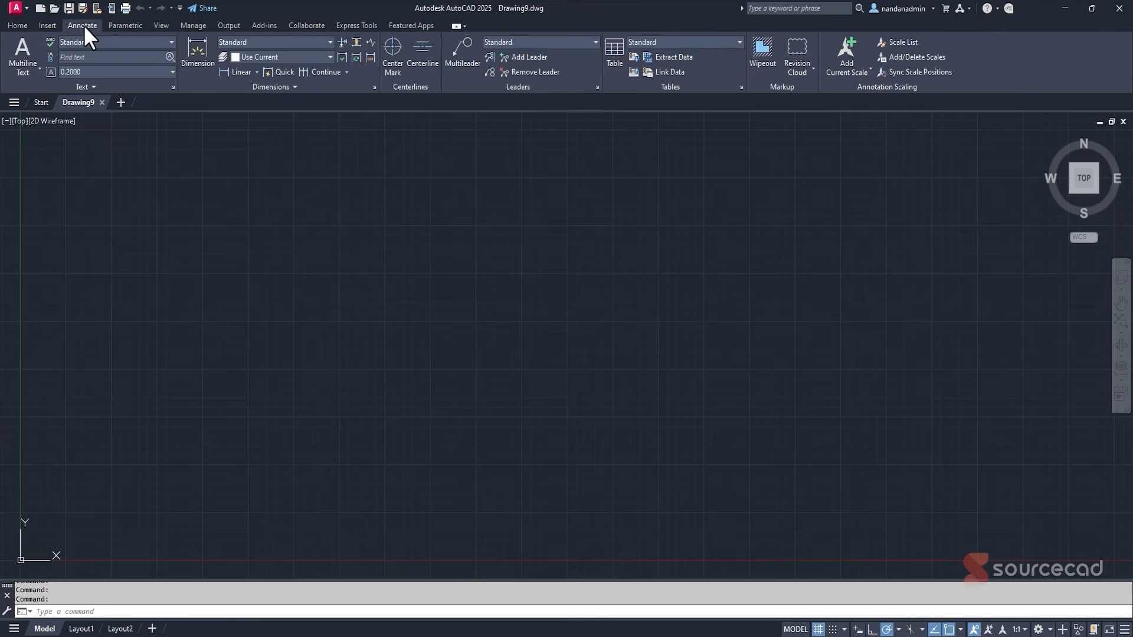
click(15, 25)
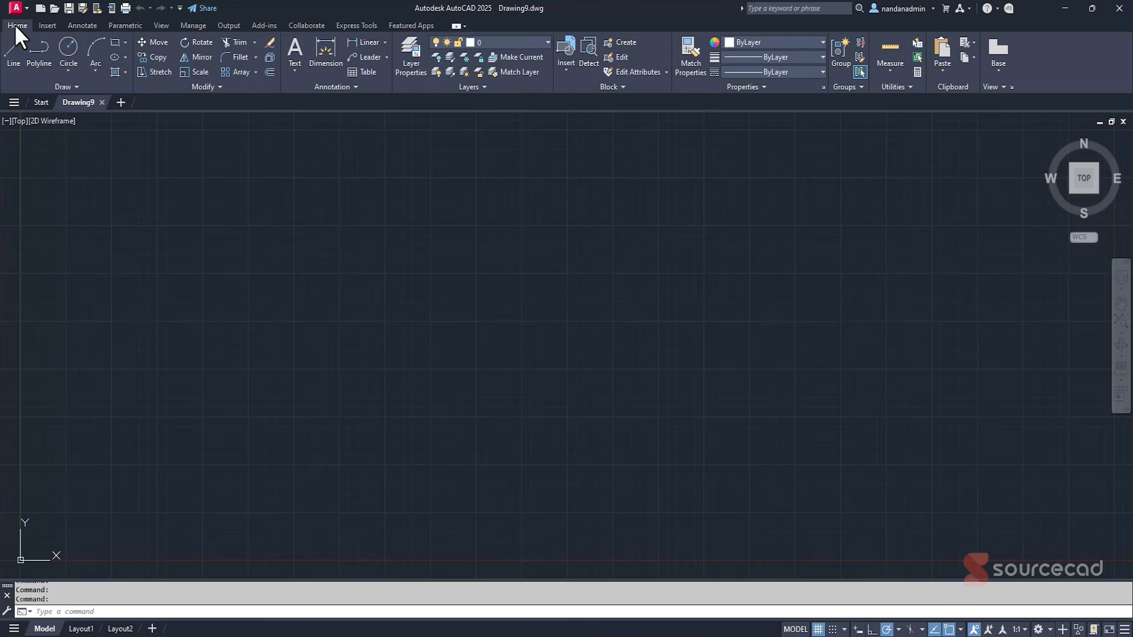
click(58, 25)
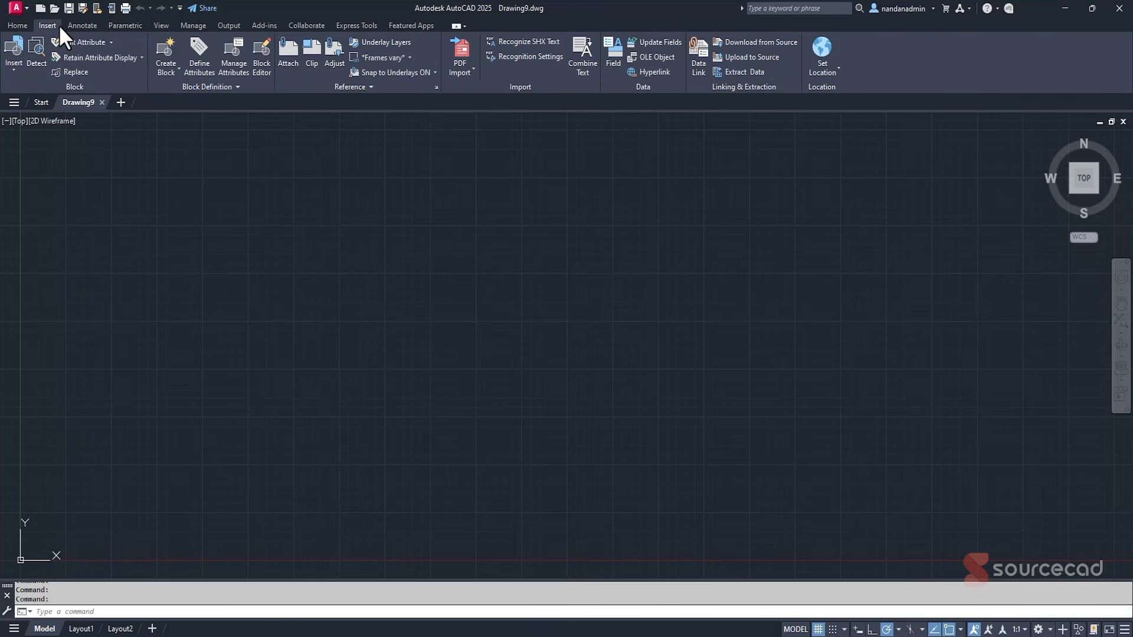
click(86, 27)
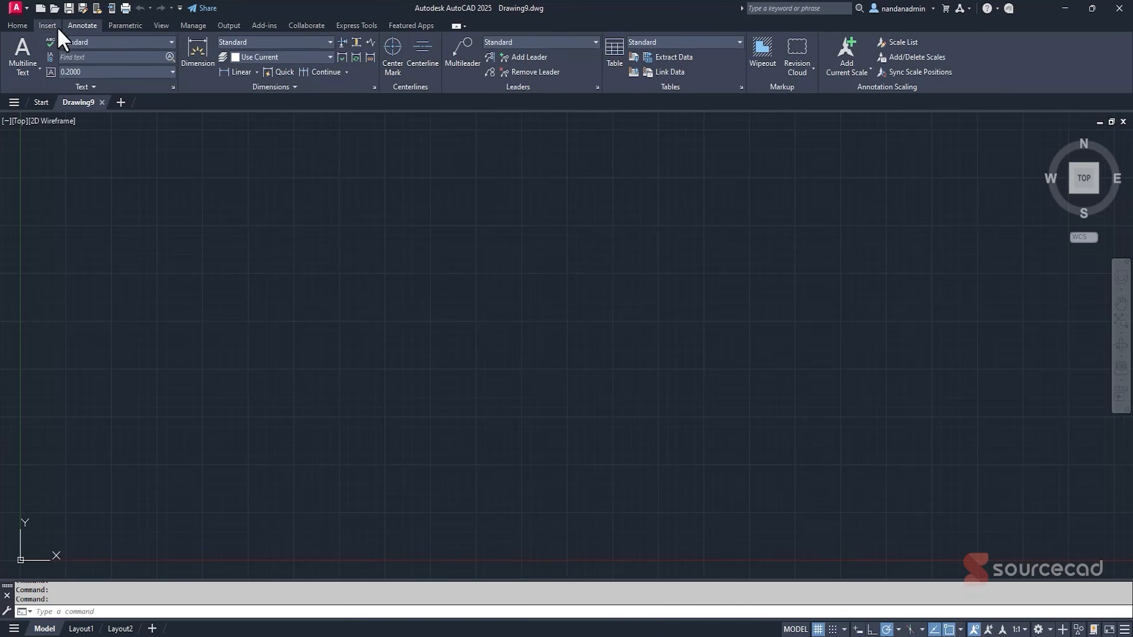
click(9, 25)
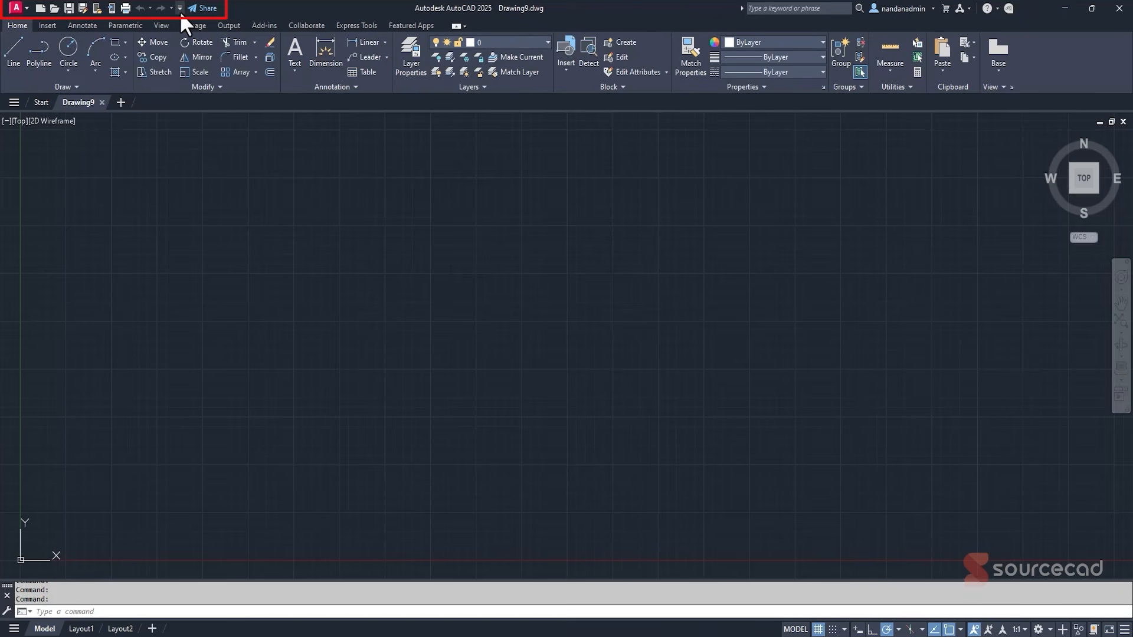
Review the application's file commands and the Quick Access Toolbar customization options without changing any of them.
click(24, 8)
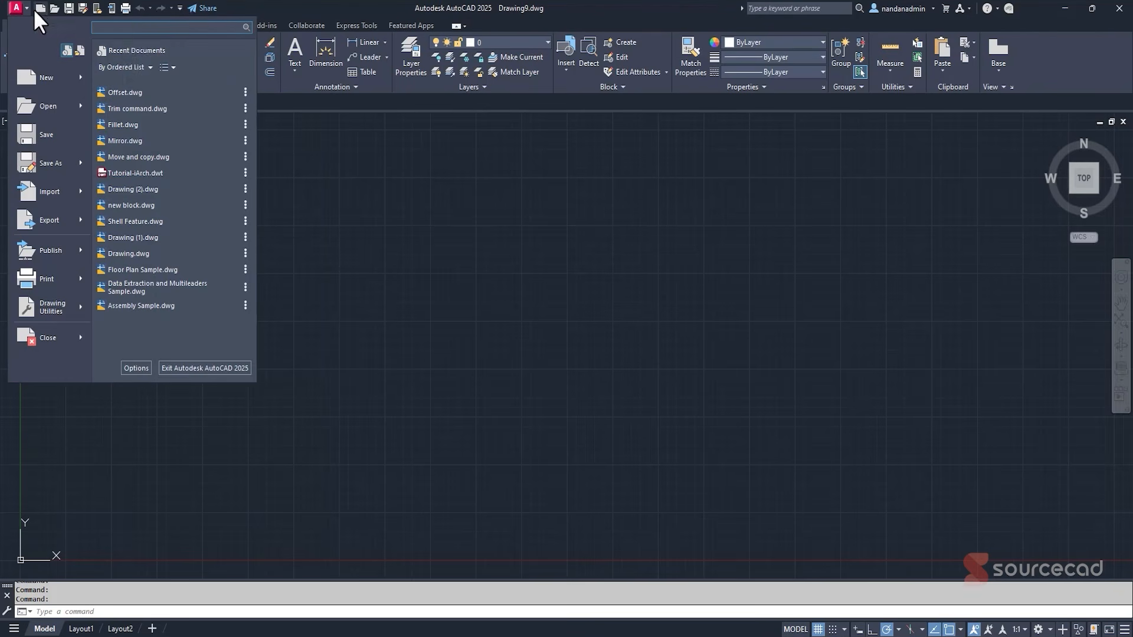
click(179, 7)
click(179, 7)
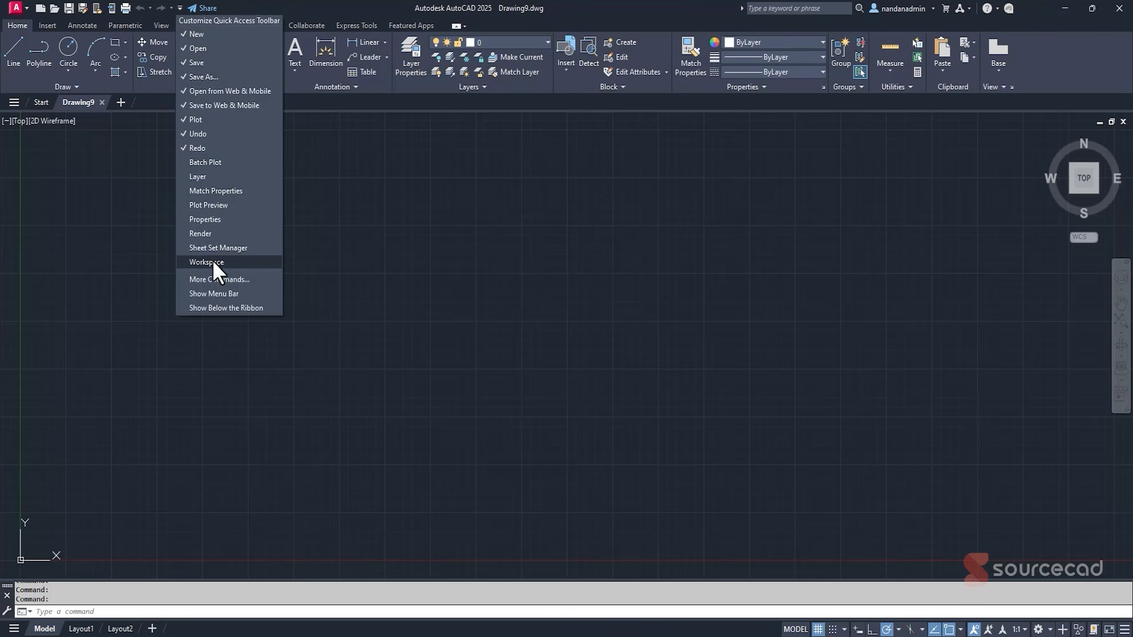
click(423, 198)
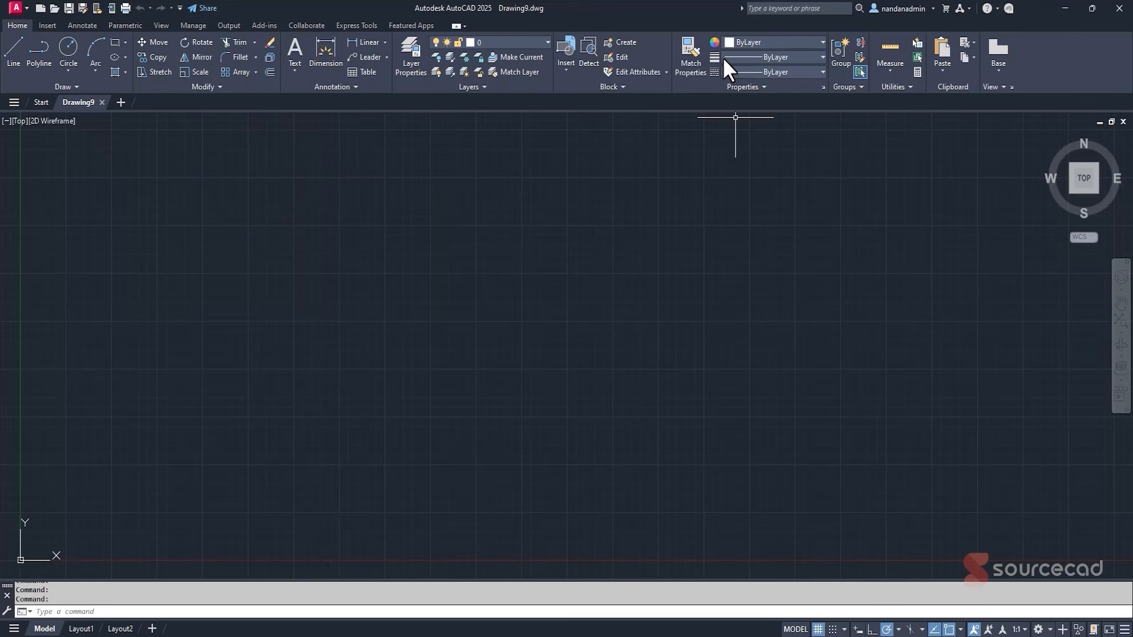
Search the help for "line", read the LINE (Command) article, and close the help window.
click(775, 8)
text(line)
key(Return)
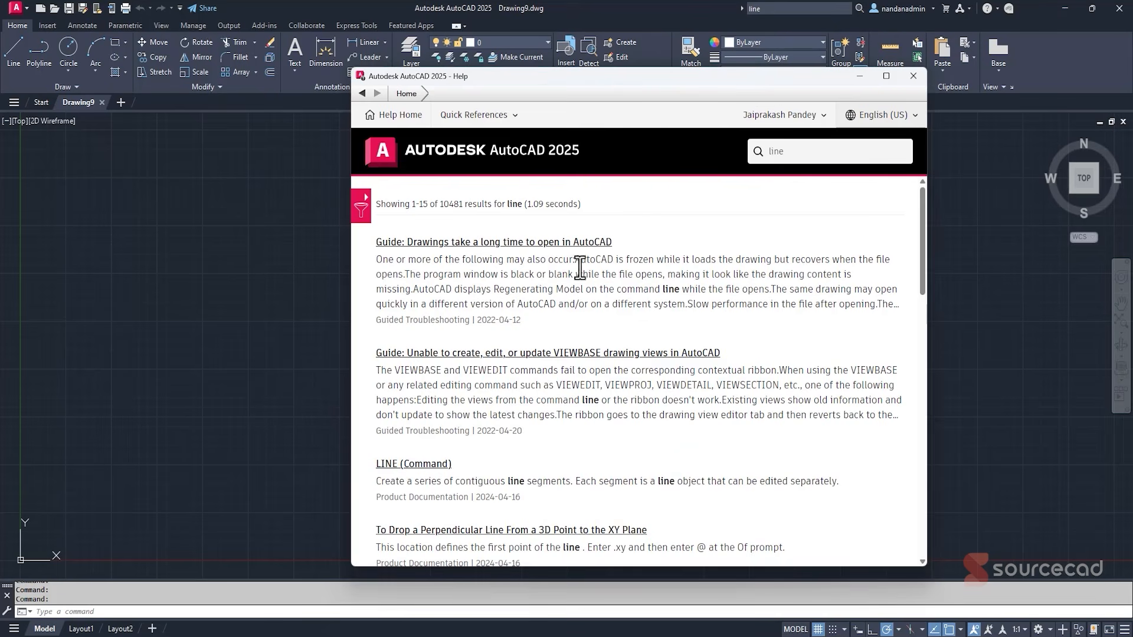
scroll(576, 265, down, 3)
click(420, 285)
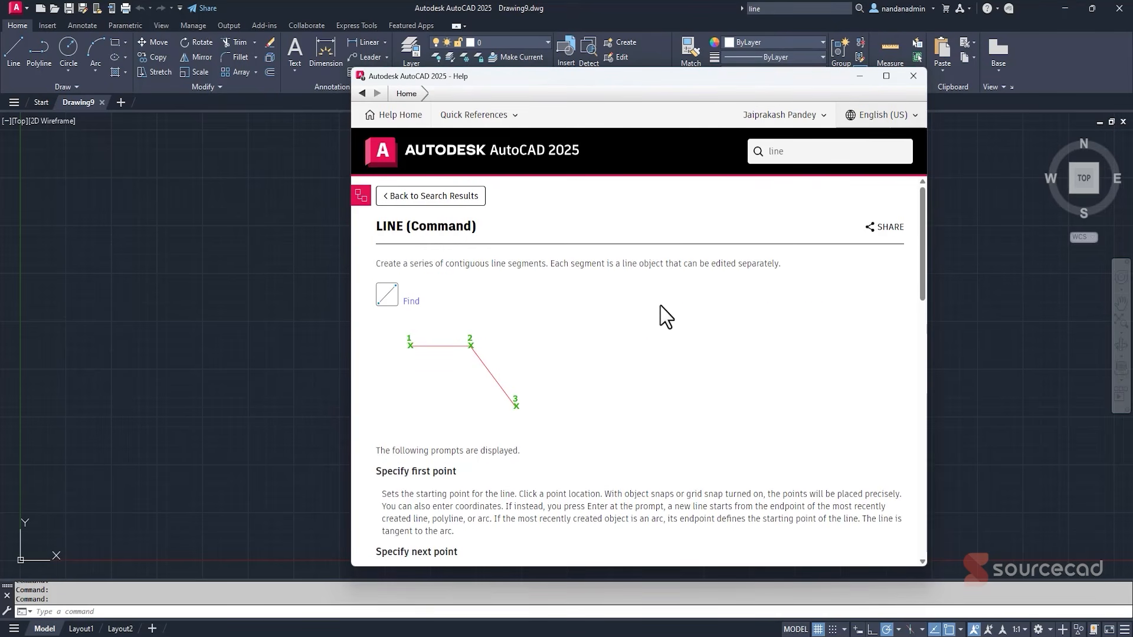
scroll(665, 317, down, 15)
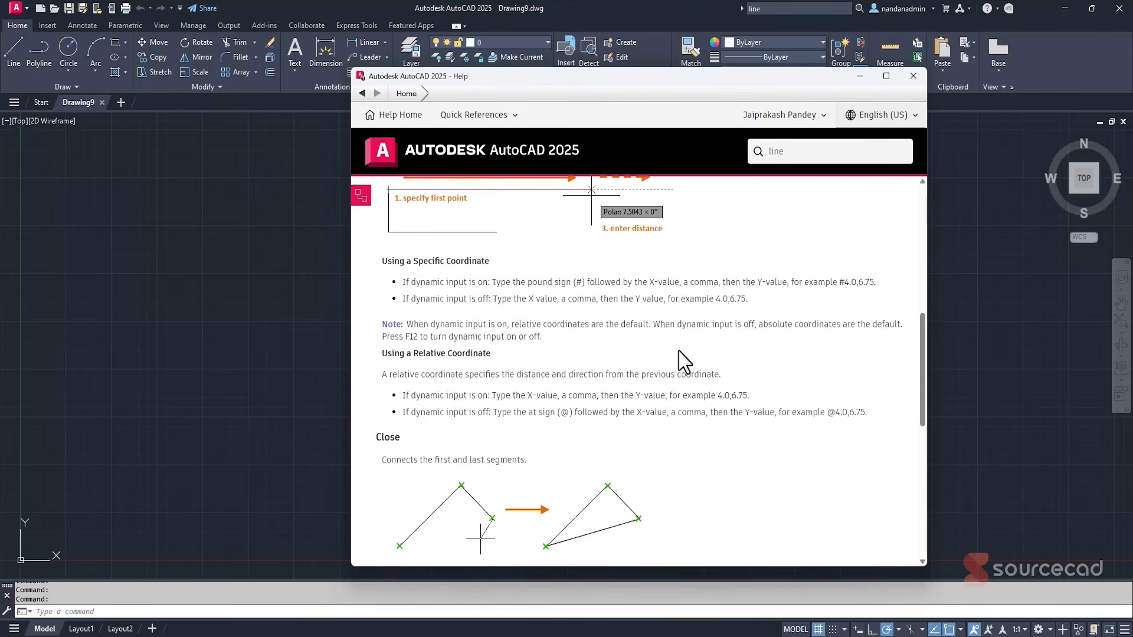
click(913, 76)
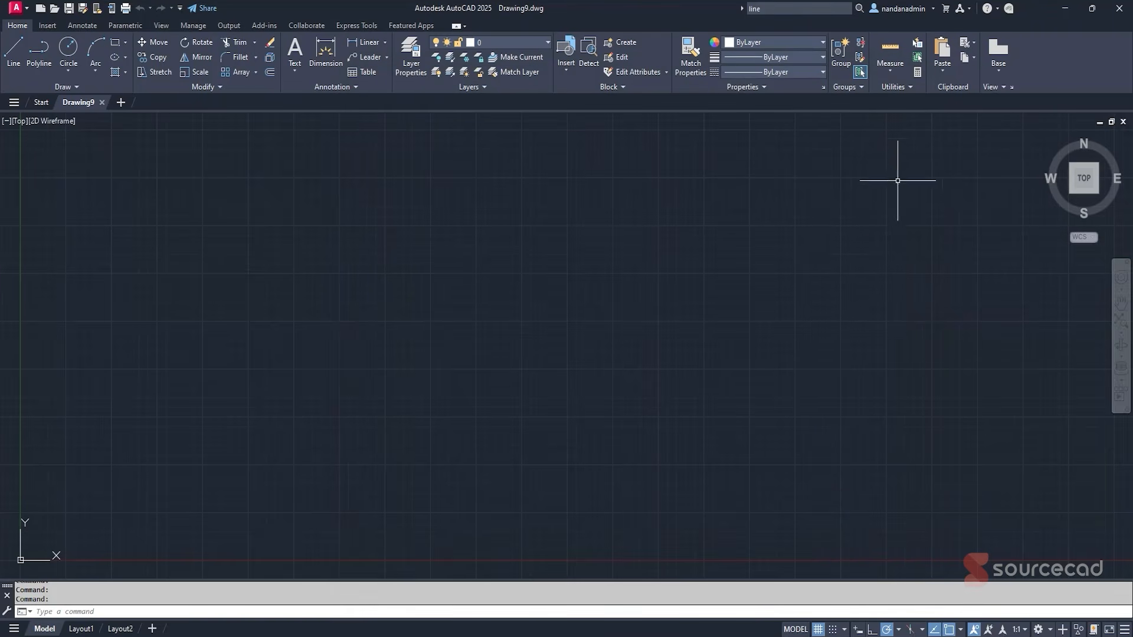
Rotate the top view by 90 degrees and back with the ViewCube, and dismiss the Fast Shaded Mode notice.
mouse_move(1063, 141)
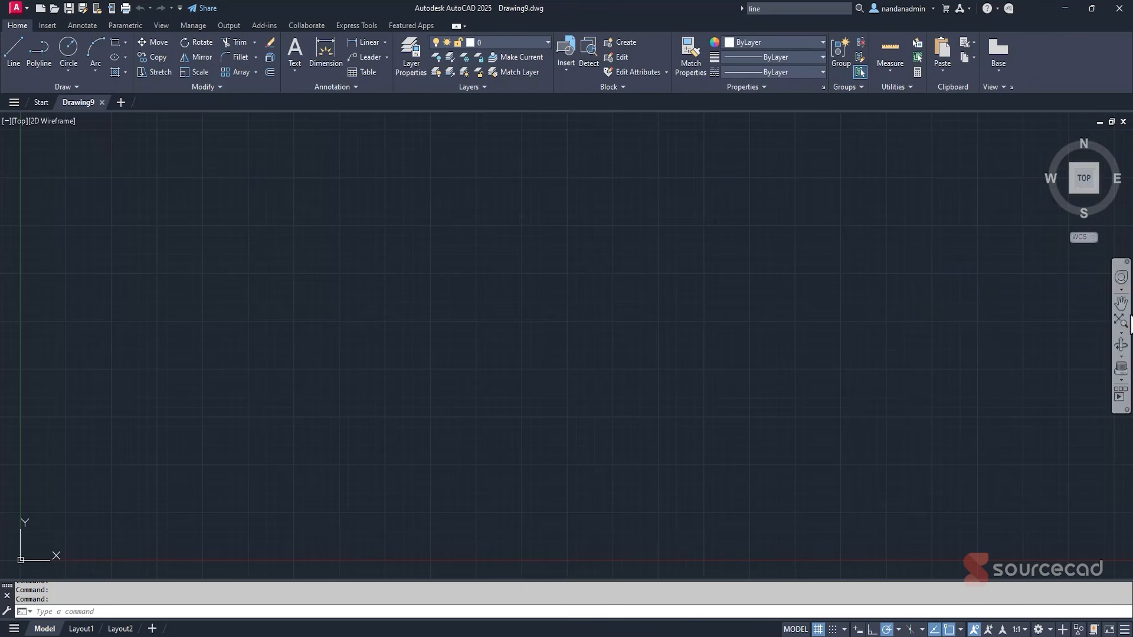
mouse_move(1095, 182)
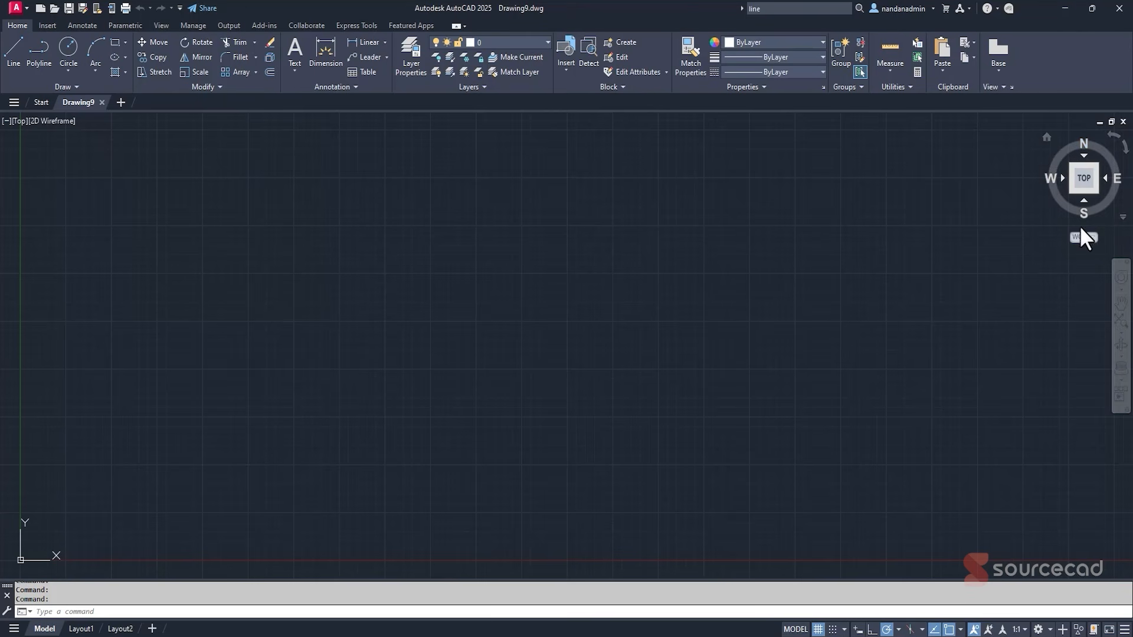
click(1112, 135)
click(1125, 149)
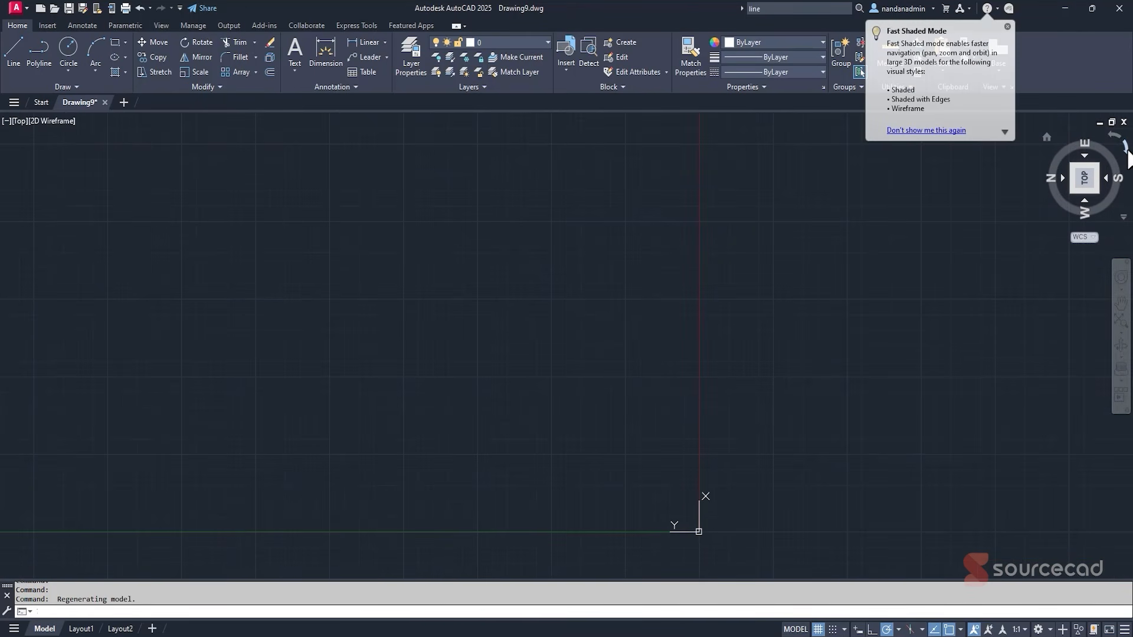
click(1007, 27)
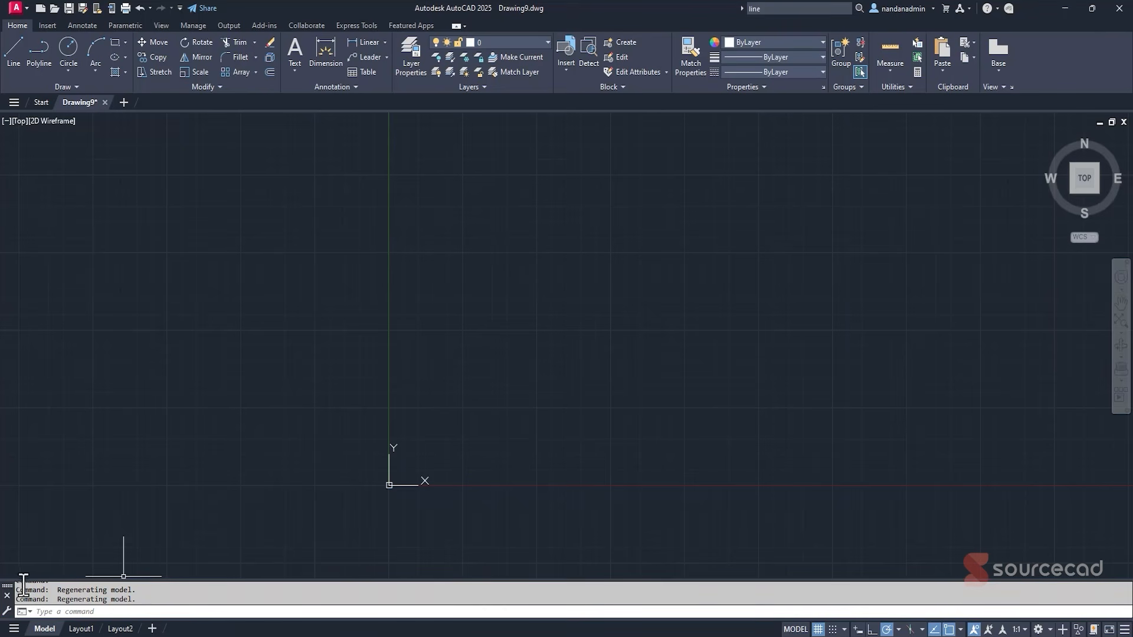
Try moving the command line window, hide it, and restore it.
mouse_move(6, 585)
mouse_down()
mouse_move(97, 576)
mouse_move(65, 608)
mouse_move(57, 578)
mouse_move(5, 617)
mouse_up()
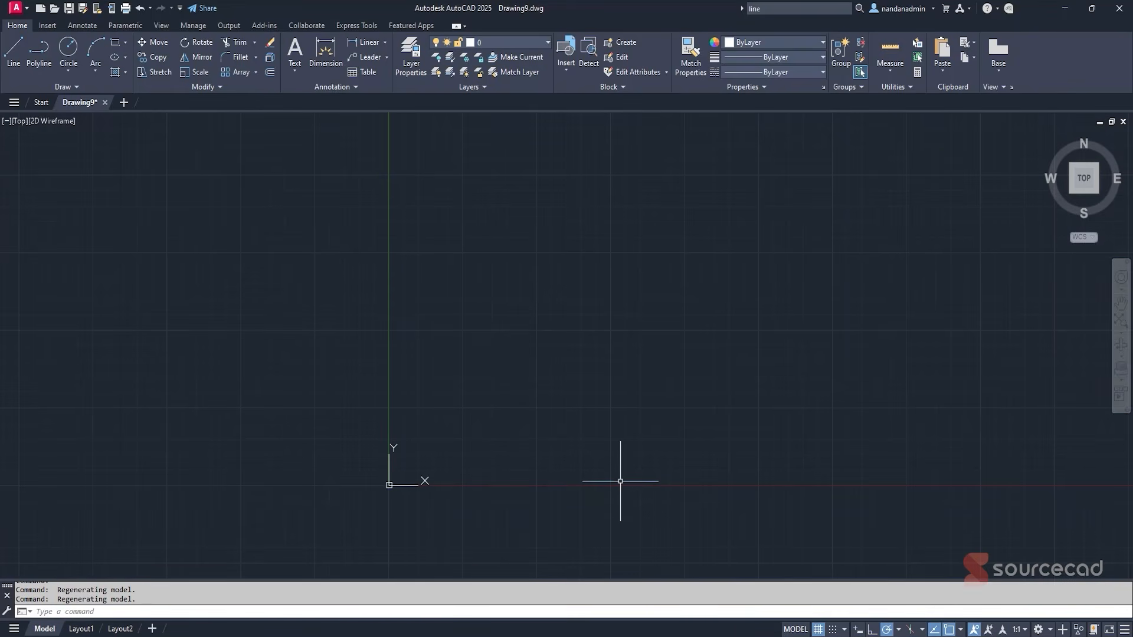
click(7, 595)
click(620, 335)
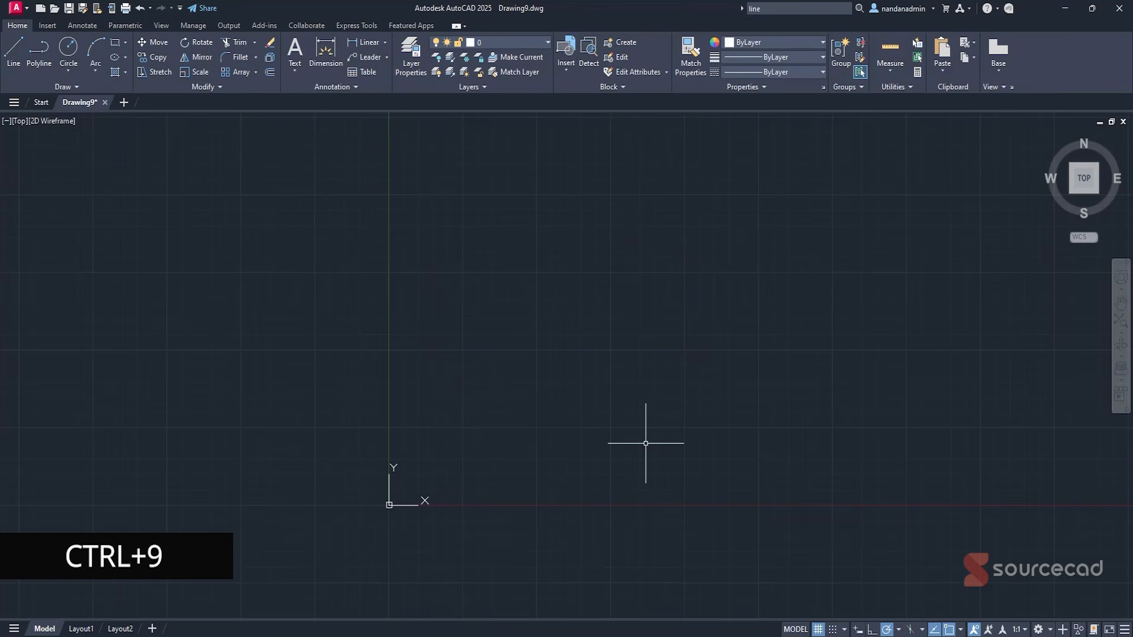
key(ctrl+9)
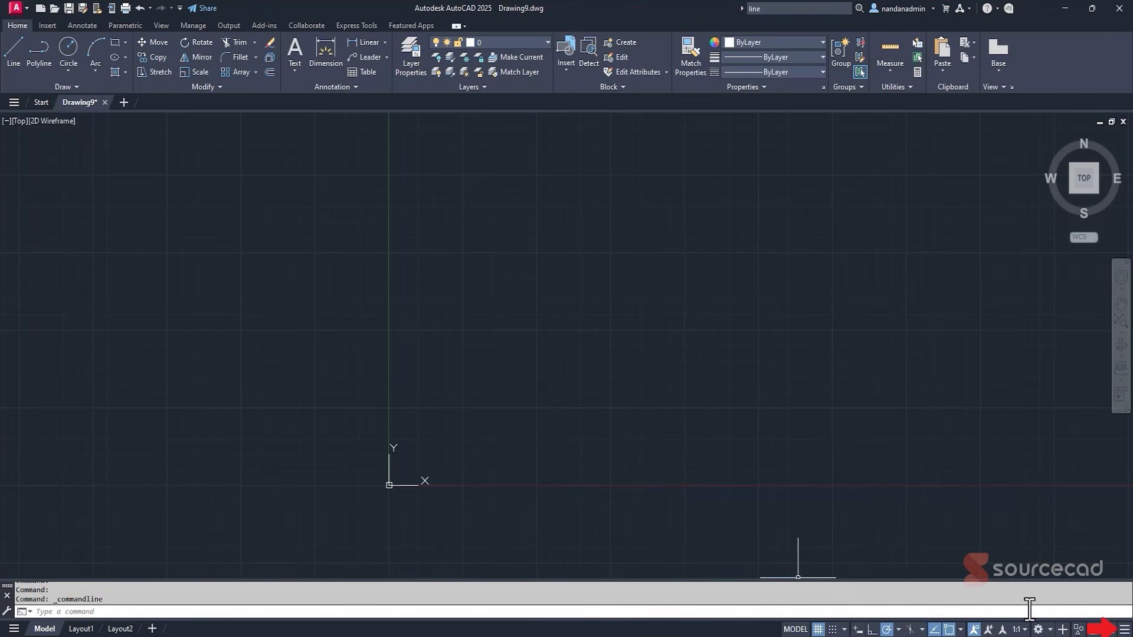
Check the status bar customization list for Dynamic Input, and switch Dynamic Input on and off again.
click(1125, 629)
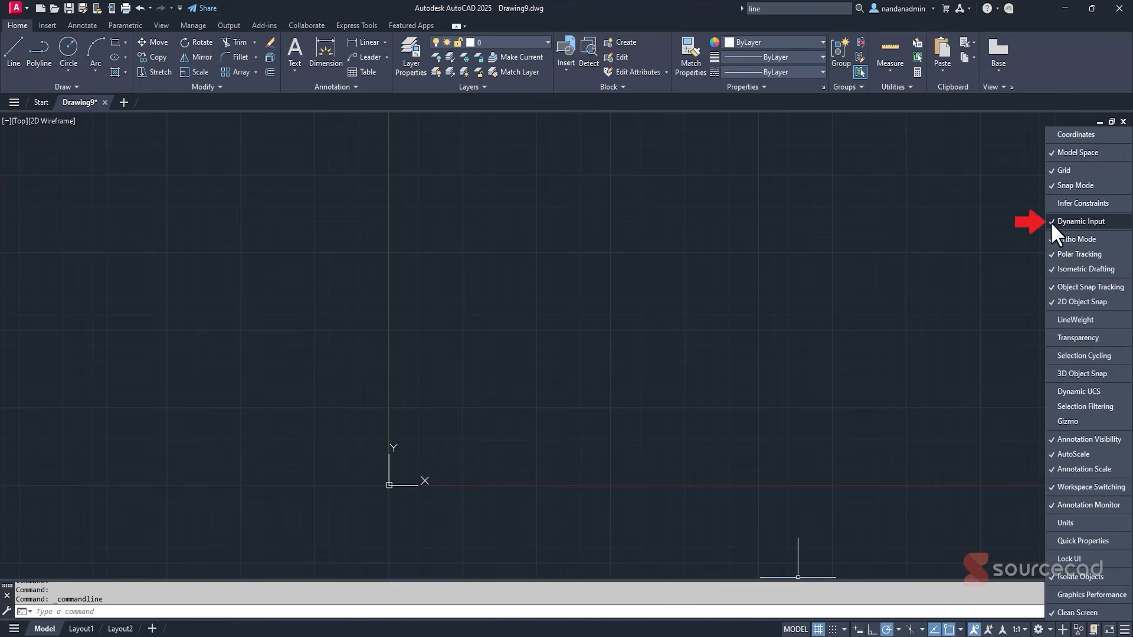
click(983, 277)
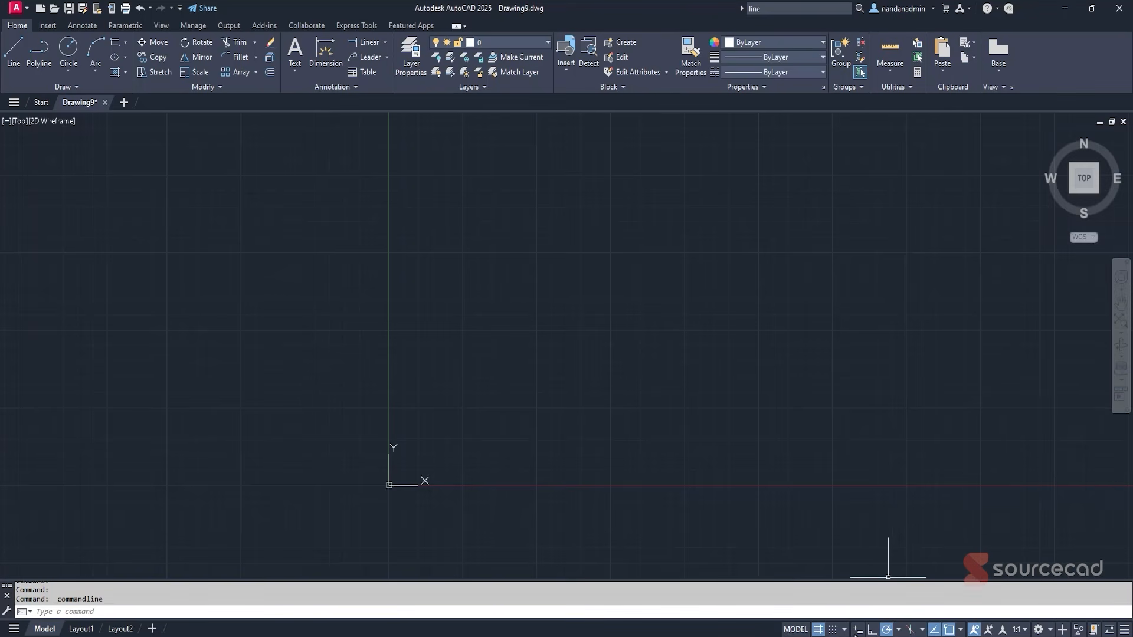
click(856, 631)
click(858, 630)
Turn off the Extension object snap, keeping Endpoint, Midpoint, Center and Intersection enabled.
click(960, 630)
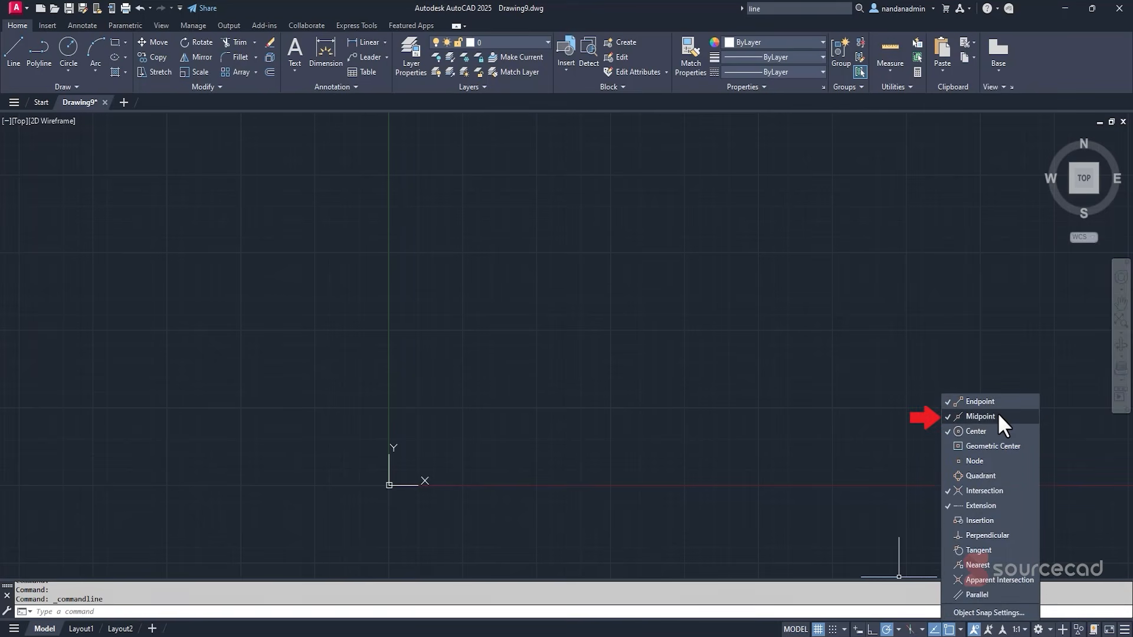
click(1007, 500)
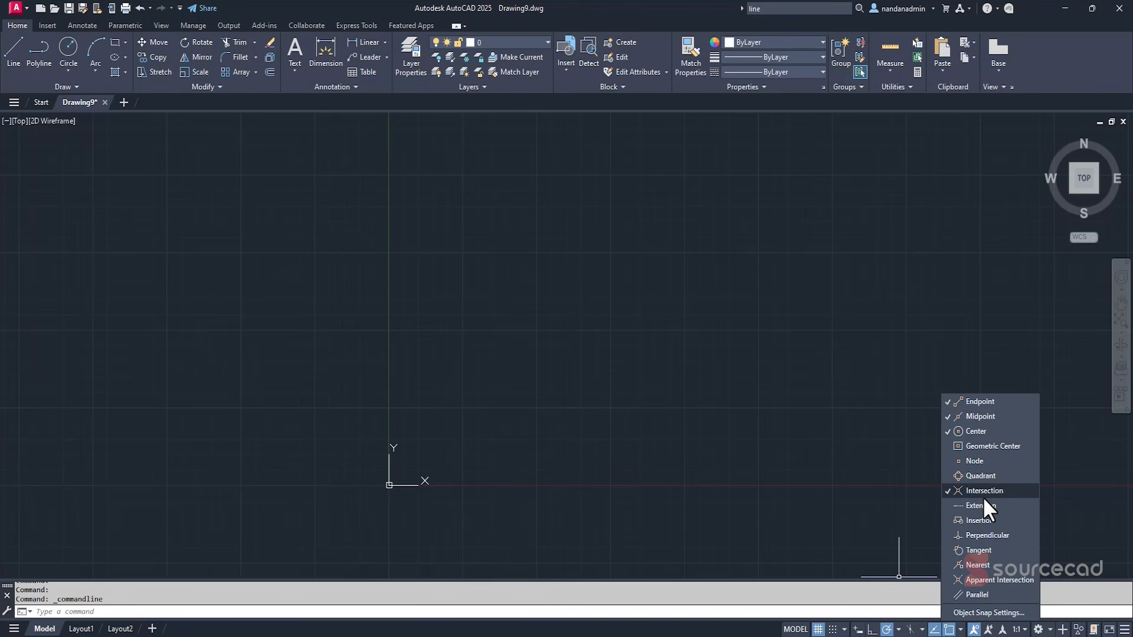
click(853, 483)
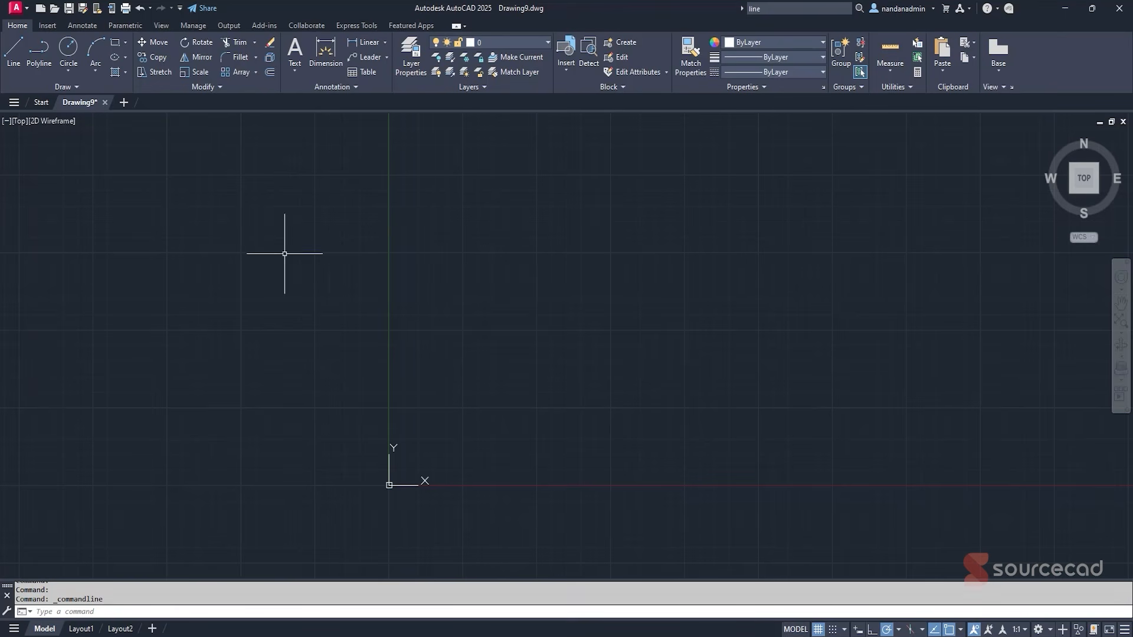
click(16, 58)
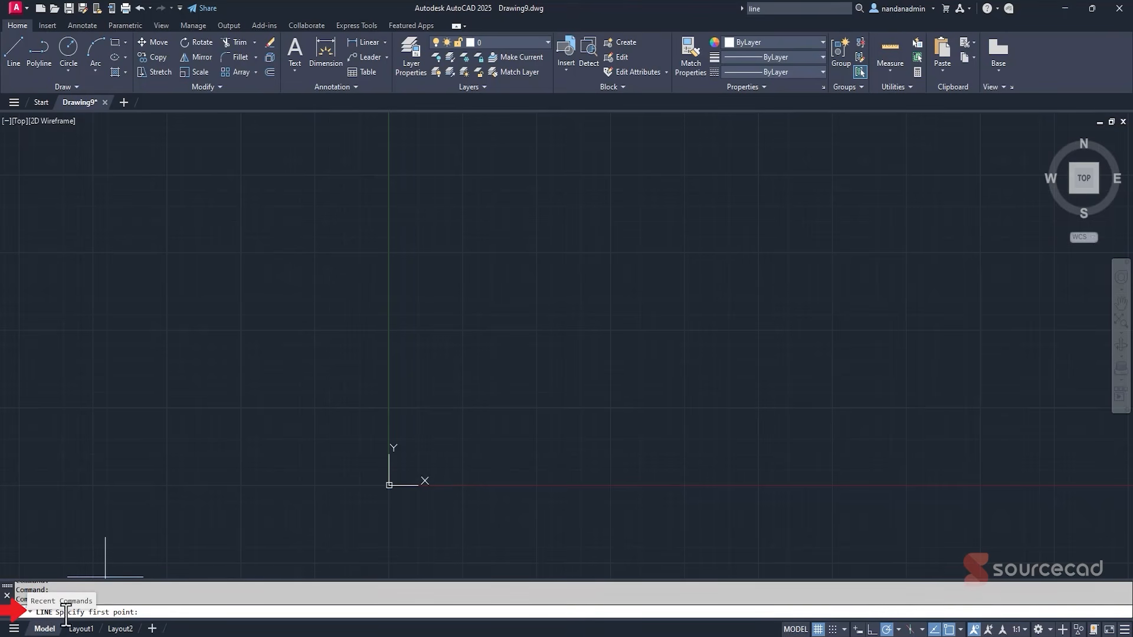
key(Escape)
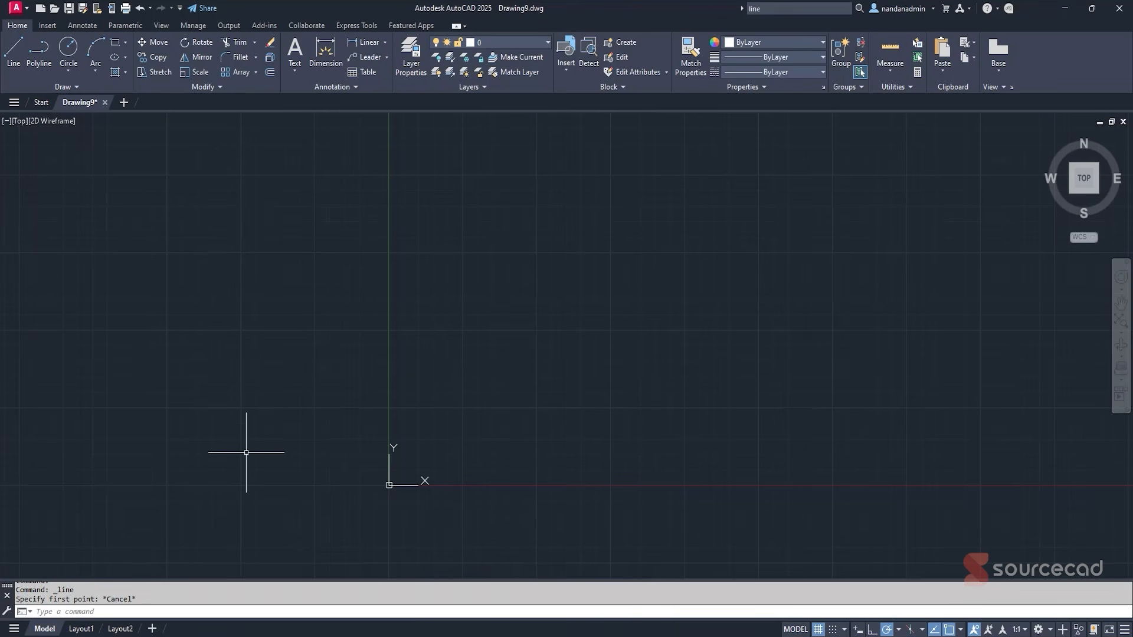
text(l)
key(Return)
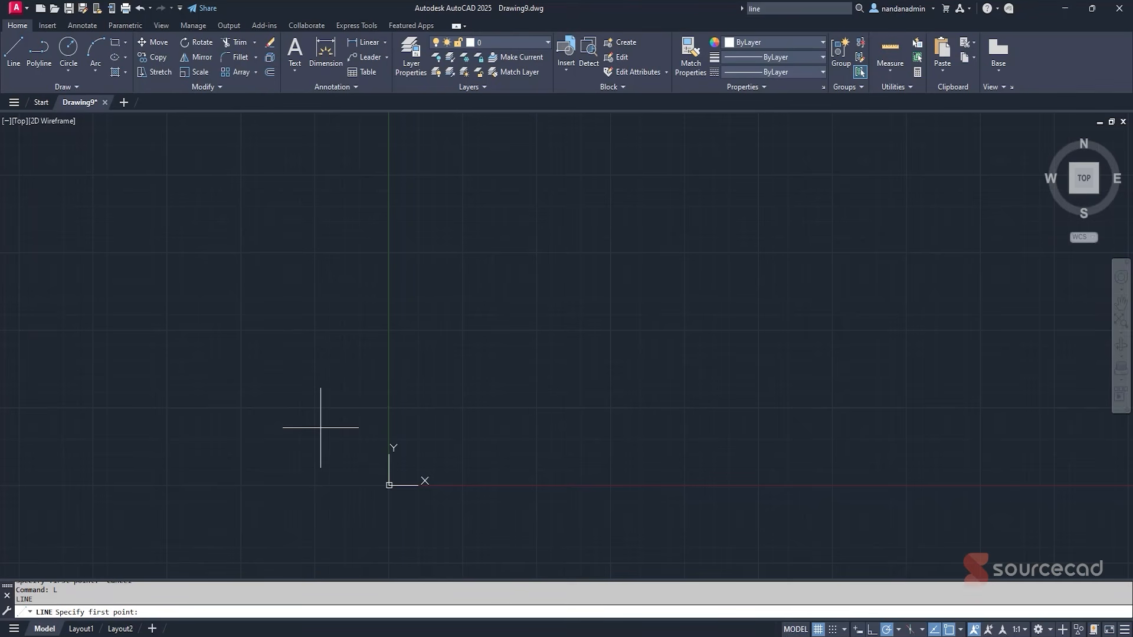
key(Escape)
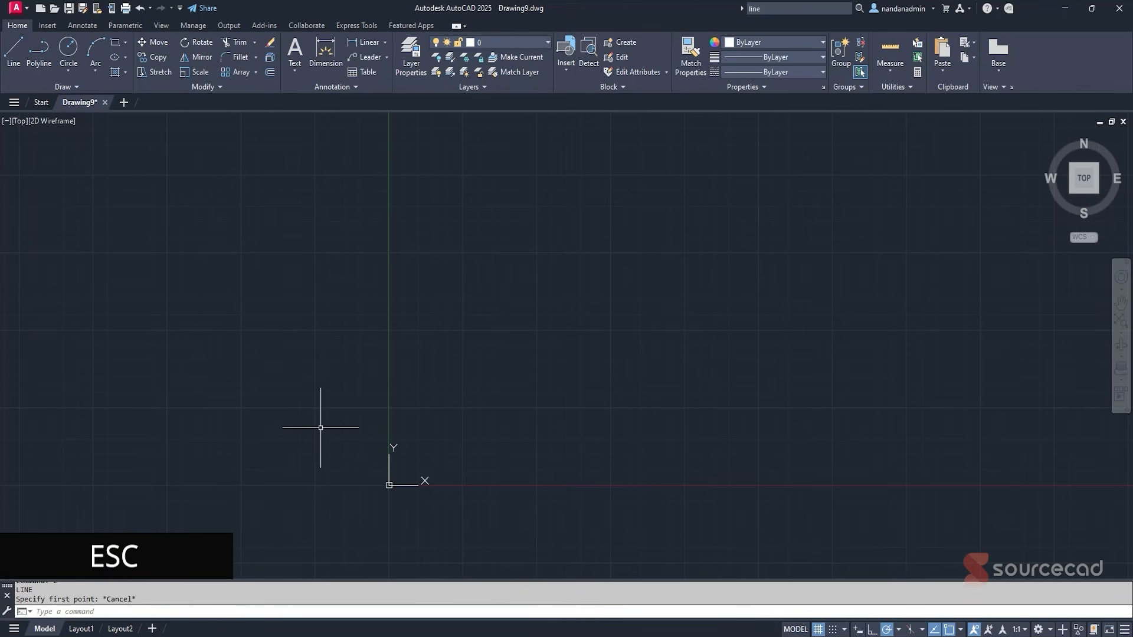
key(Escape)
key(Escape)
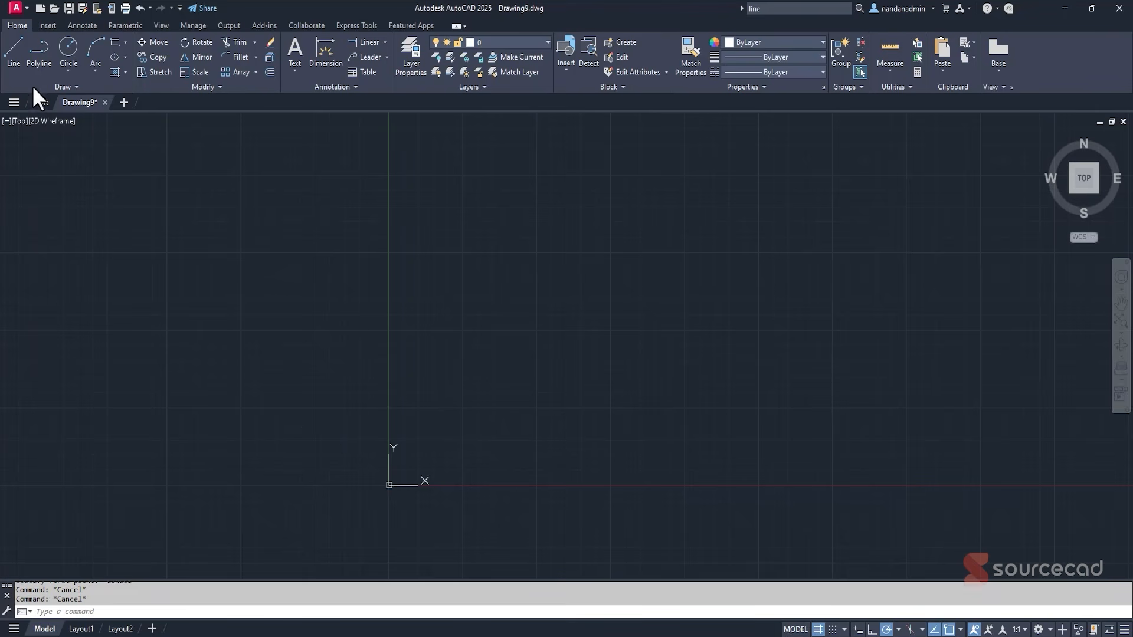
Draw a closed four-sided parallelogram-like shape above and to the right of the origin with the Line command, ending at its starting point.
click(14, 54)
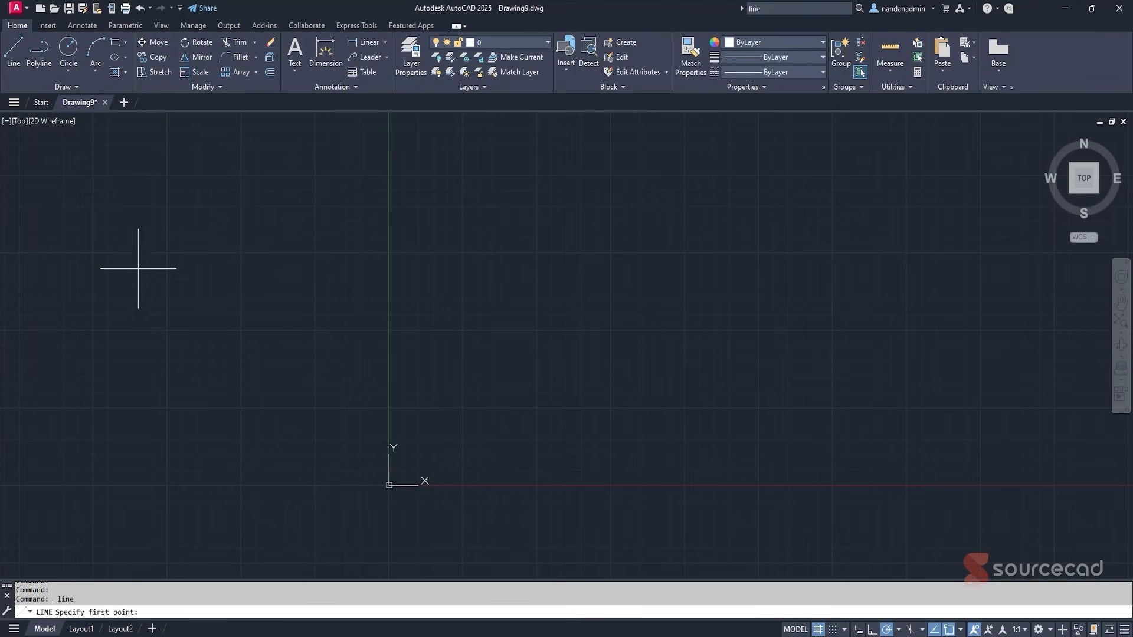
click(442, 392)
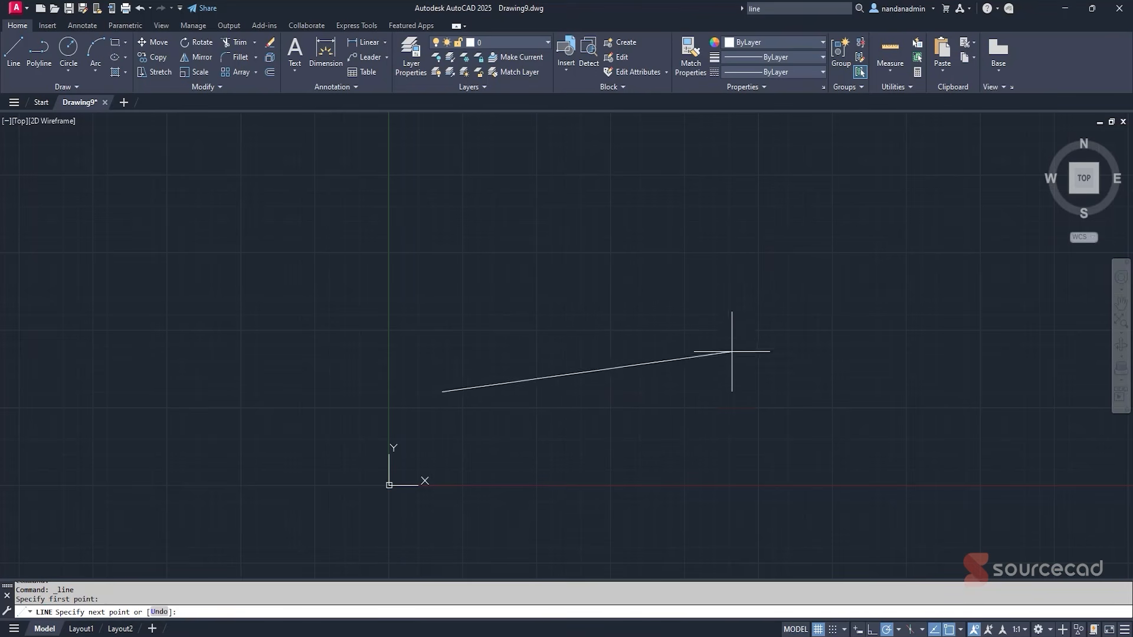
click(727, 436)
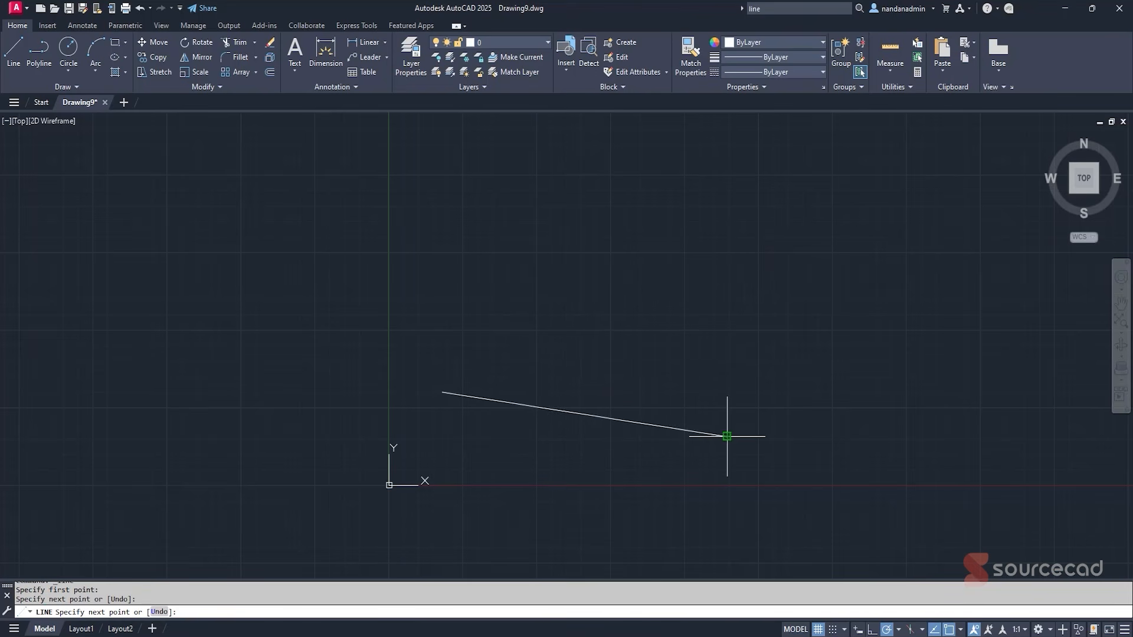
click(906, 219)
click(621, 176)
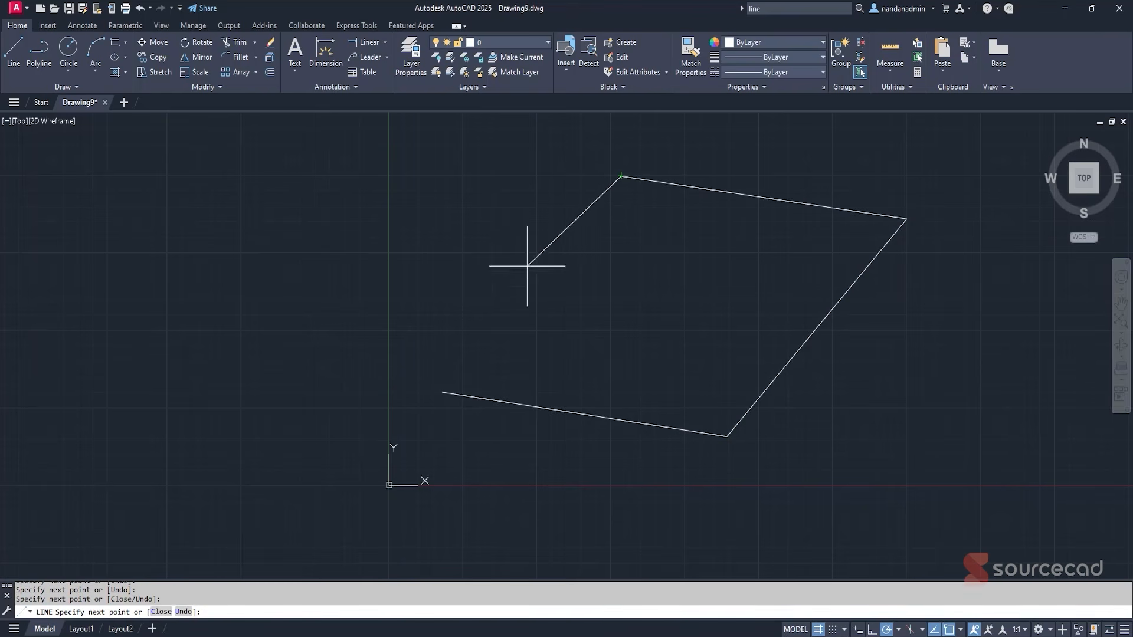
click(442, 392)
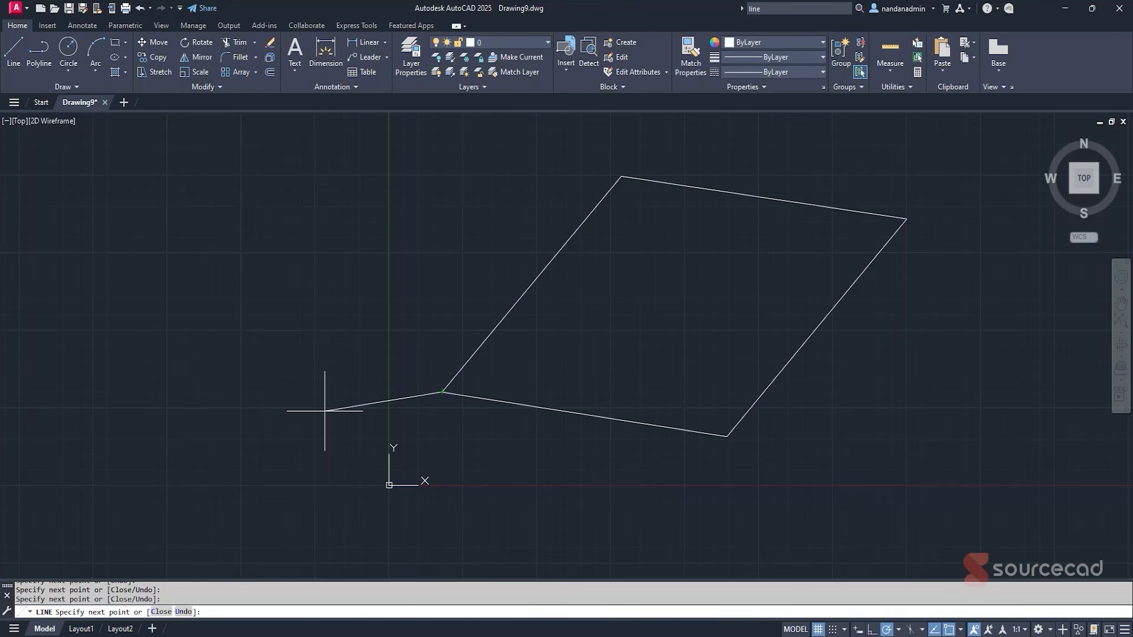
key(Escape)
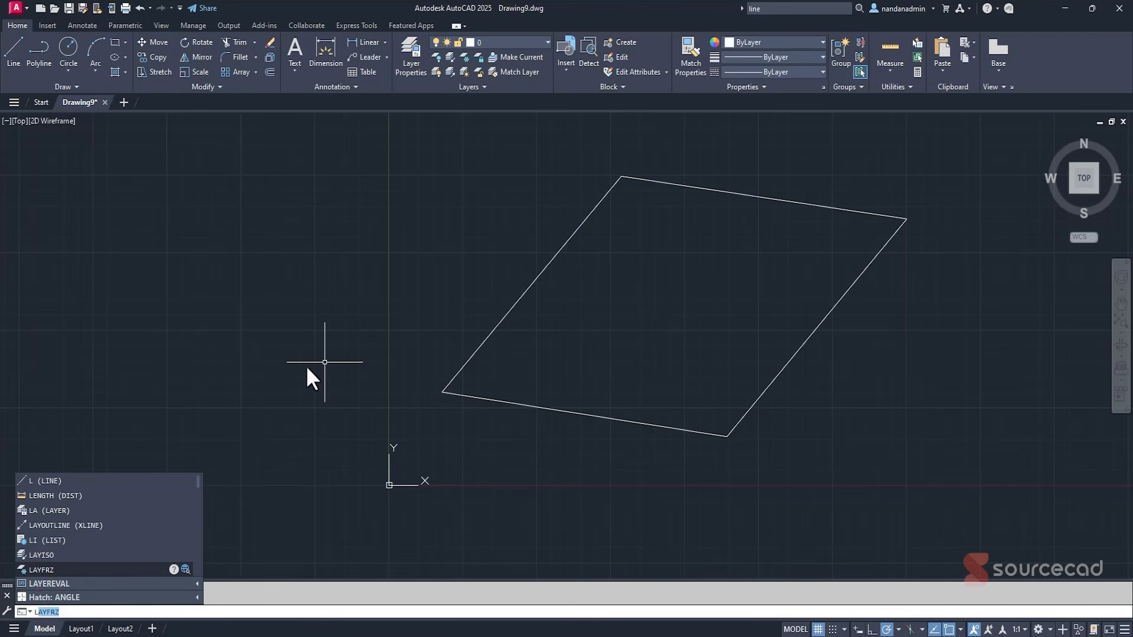
key(Escape)
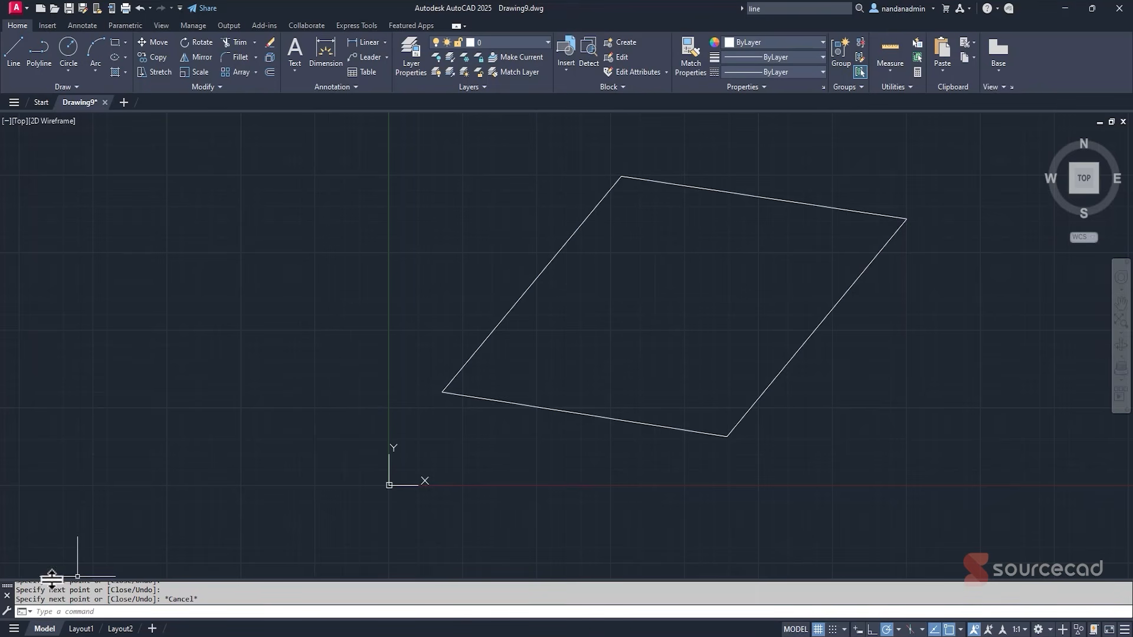
Enlarge the command line window to review the command history, and shrink it back to a few lines.
drag(51, 581, 73, 396)
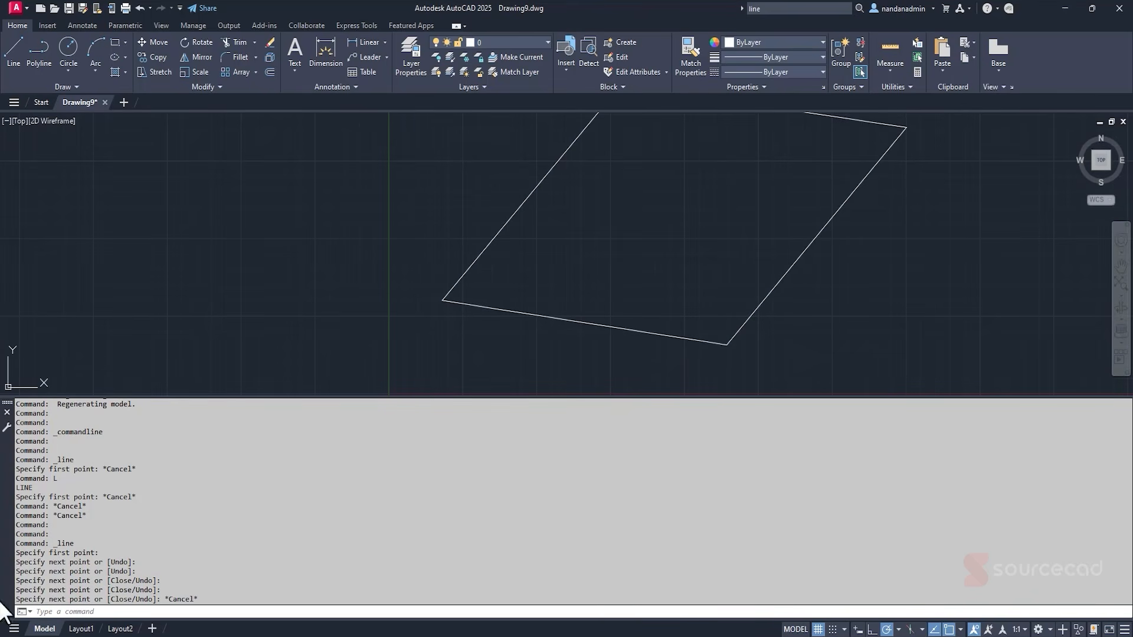
drag(7, 413, 13, 630)
drag(134, 395, 136, 584)
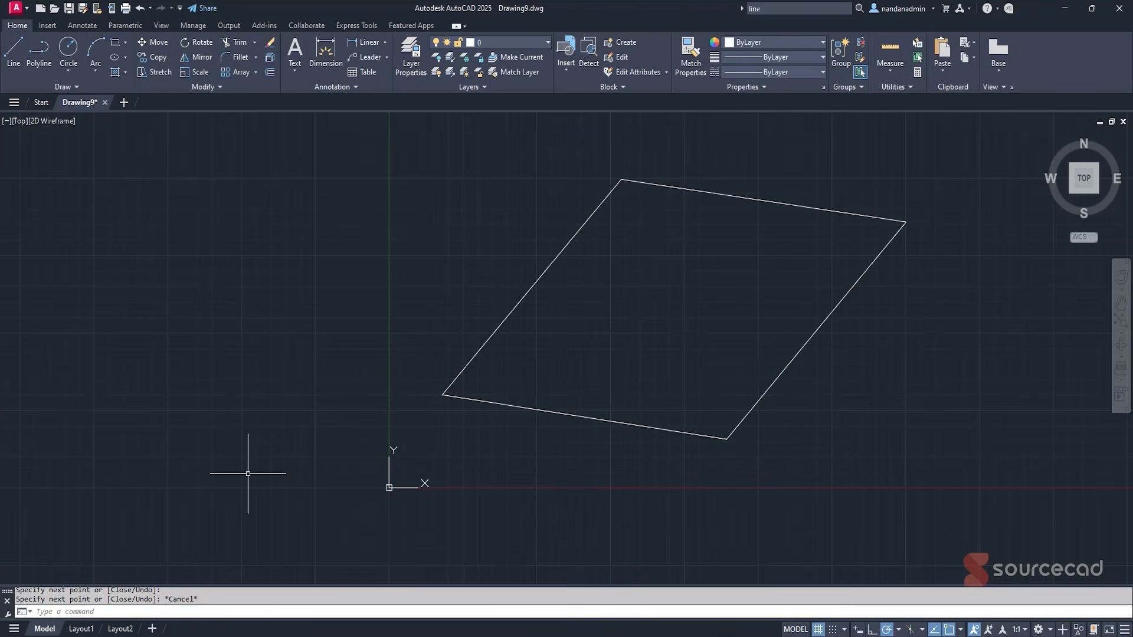
Select the four lines of the quadrilateral one by one, and clear the selection.
click(585, 223)
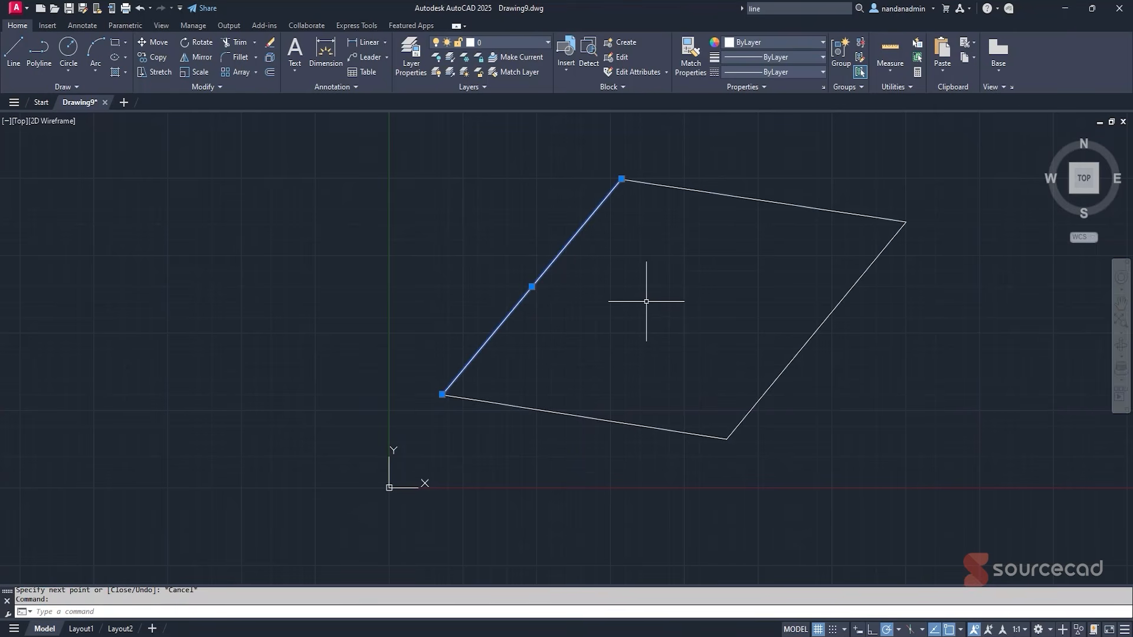
click(632, 180)
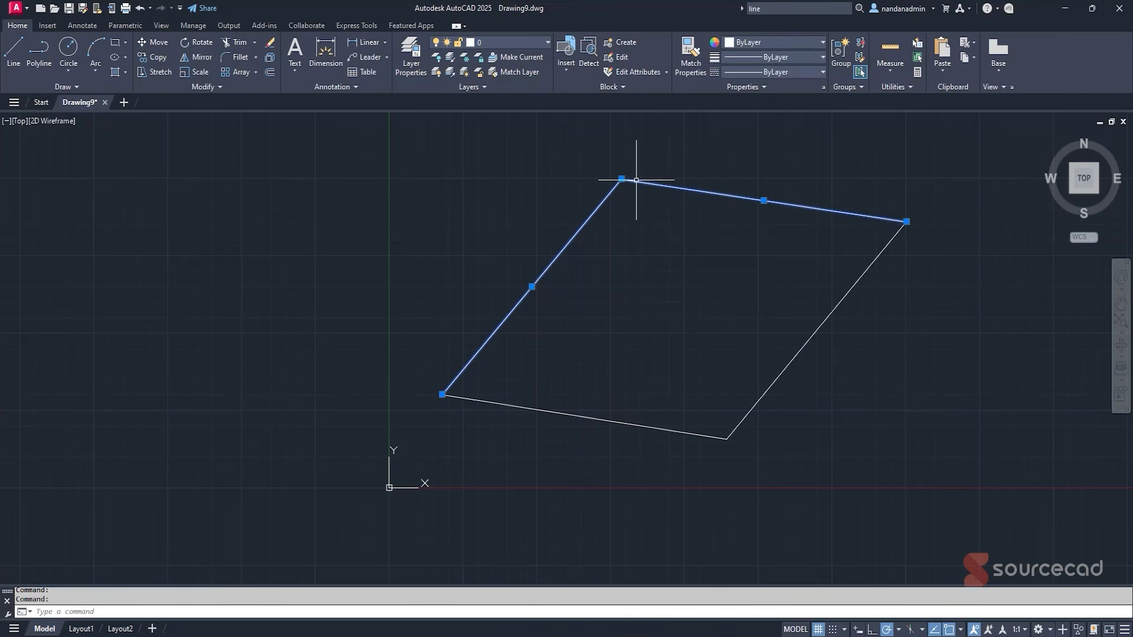
click(889, 240)
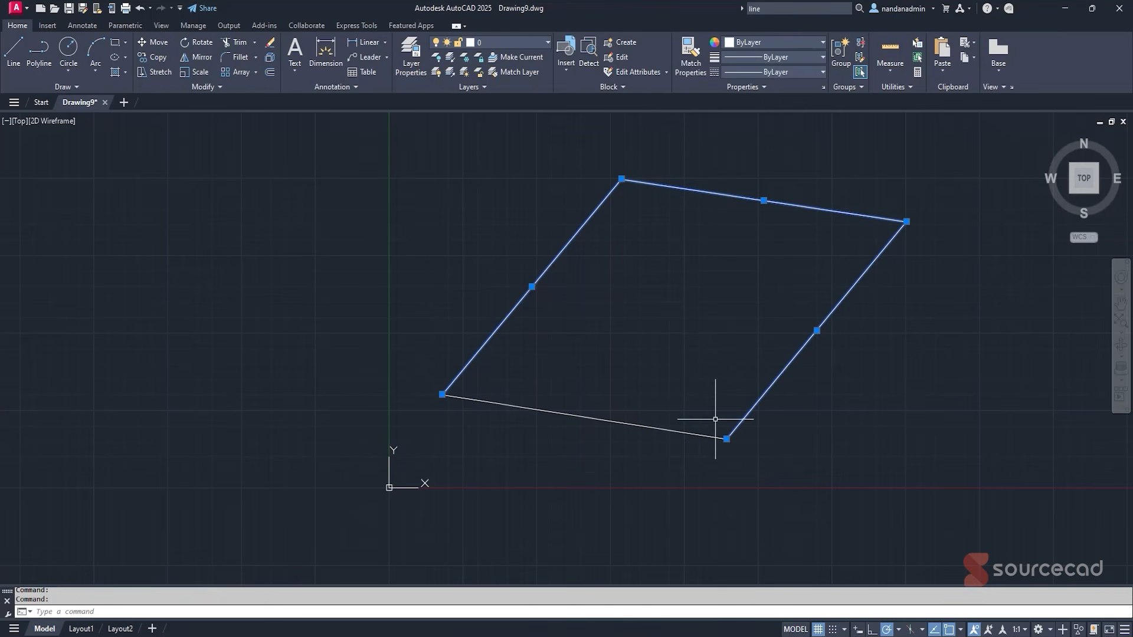
click(711, 435)
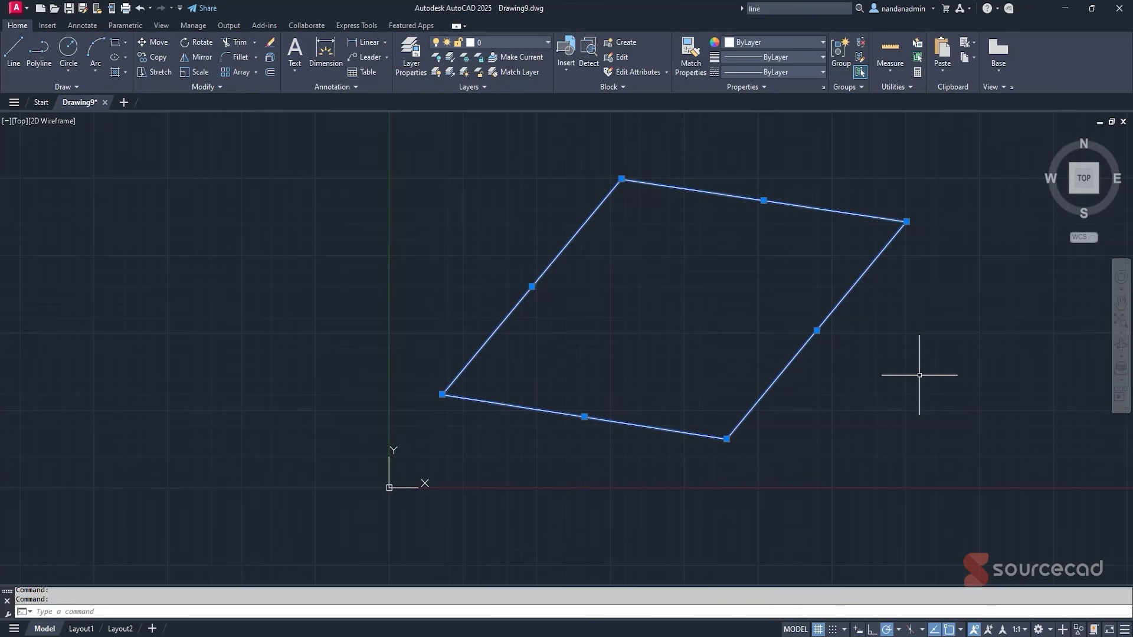
key(Escape)
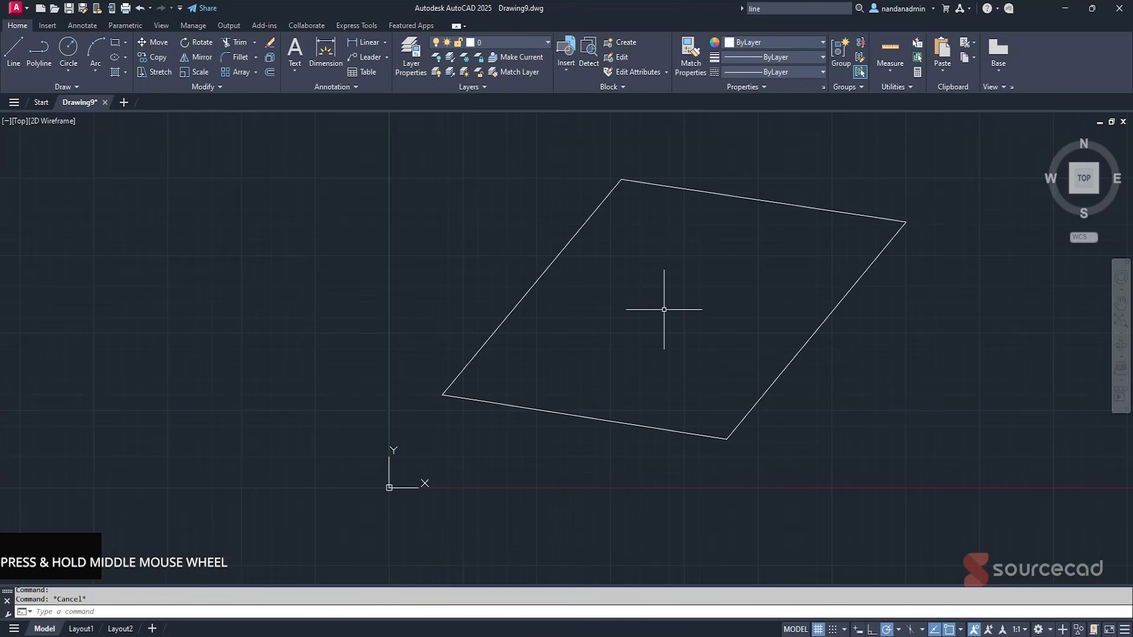
Pan the drawing, and zoom in and out around the quadrilateral's upper-right and lower-left corners.
mouse_move(725, 293)
middle_down()
mouse_move(342, 306)
mouse_move(683, 308)
mouse_move(534, 301)
mouse_move(512, 324)
mouse_move(540, 320)
middle_up()
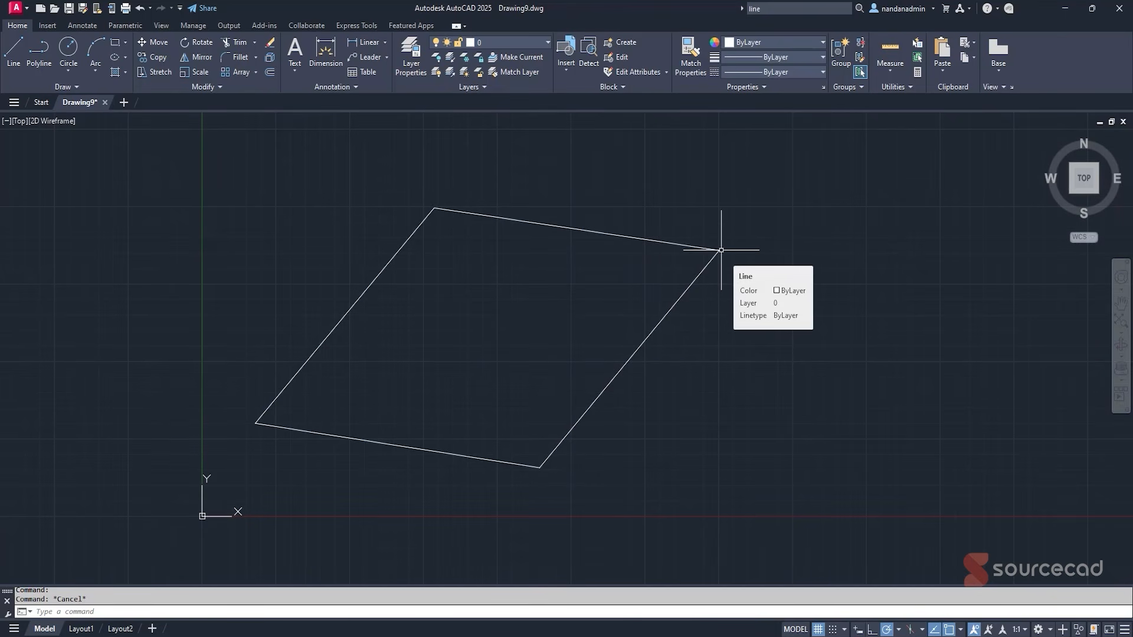
scroll(720, 250, up, 2)
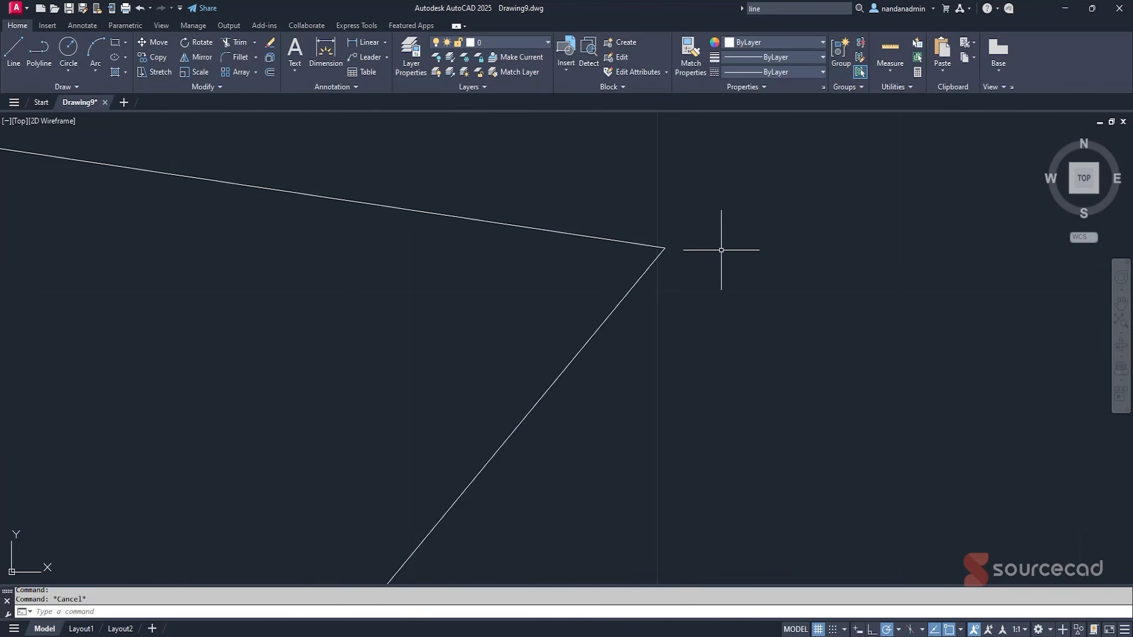
scroll(721, 249, down, 6)
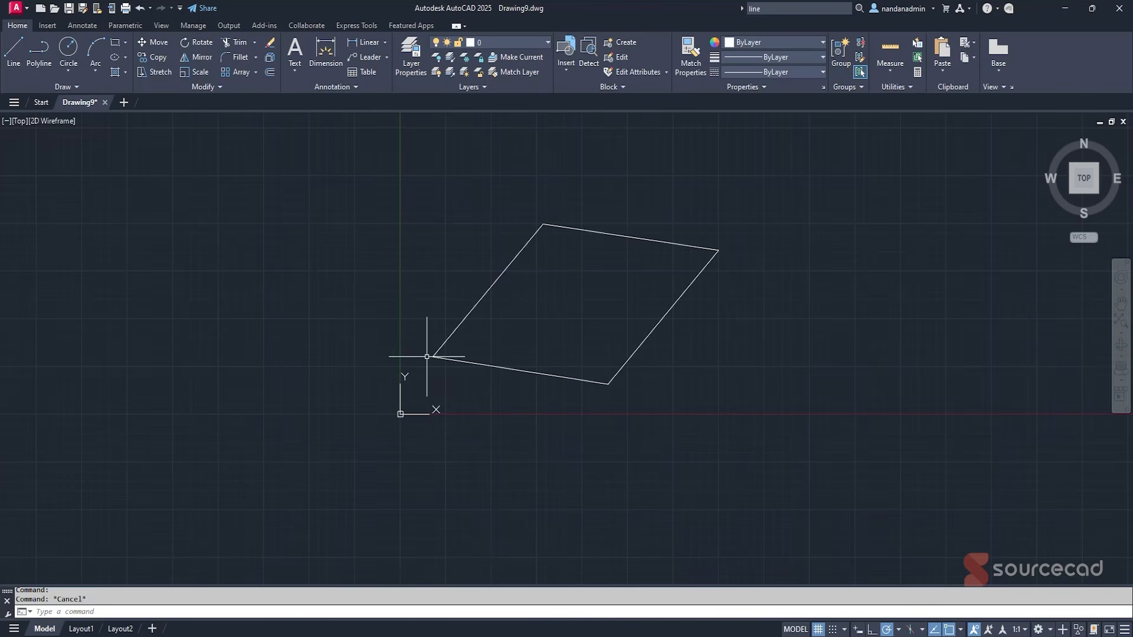
scroll(425, 354, up, 5)
scroll(427, 356, up, 3)
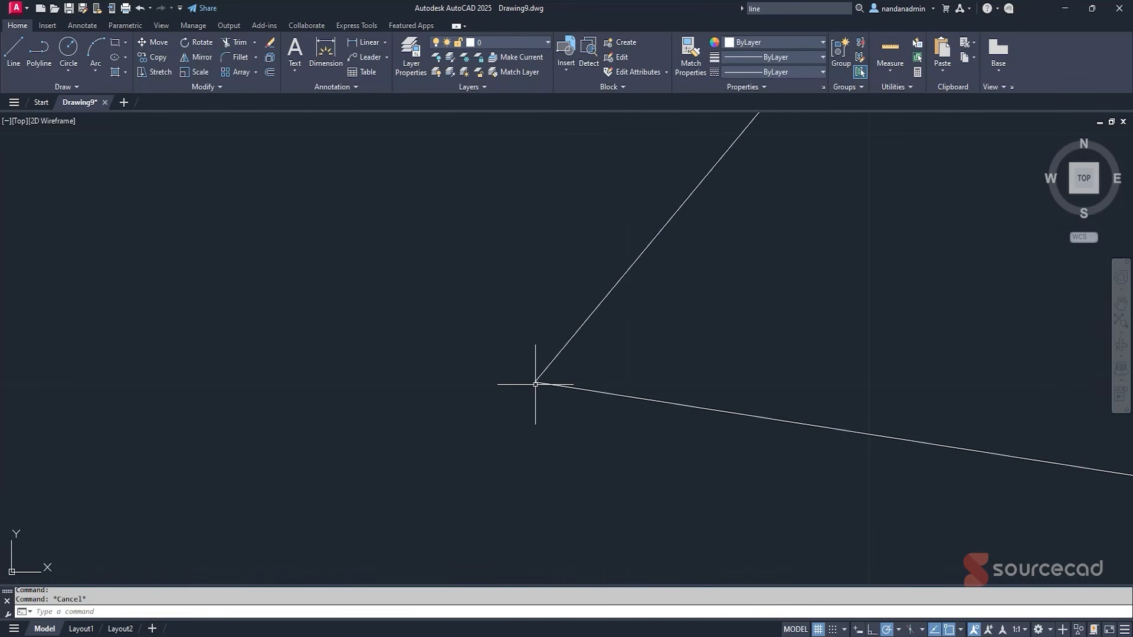
scroll(535, 384, down, 5)
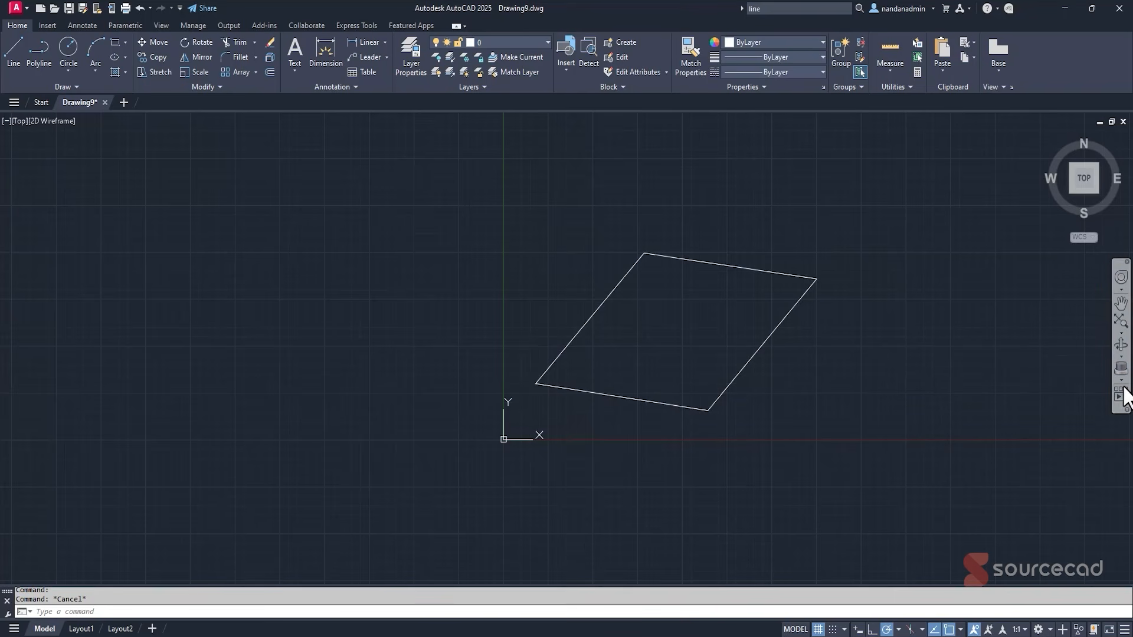
Magnify and reduce the view once each with Zoom In and Zoom Out, and shift the drawing to the left with the Pan tool.
click(161, 26)
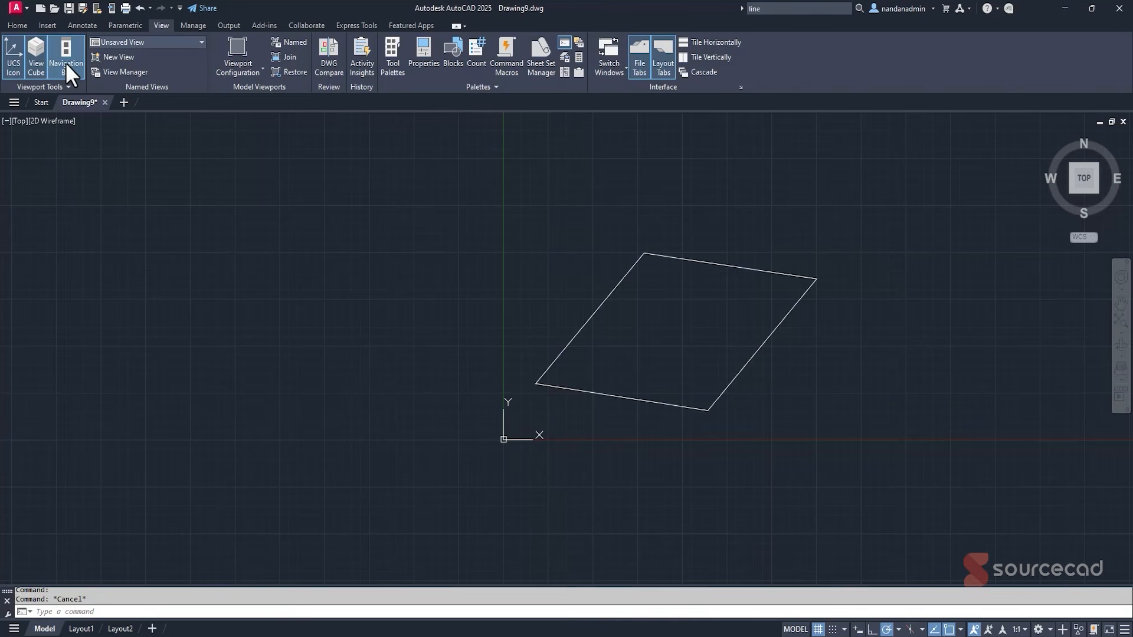
click(1119, 334)
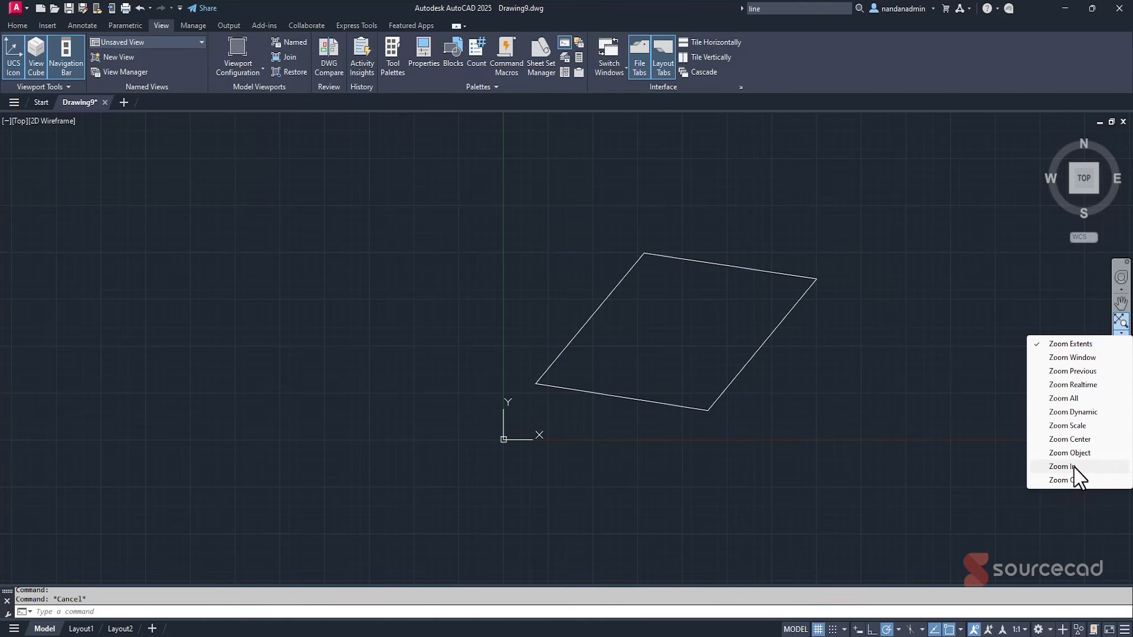
click(1089, 466)
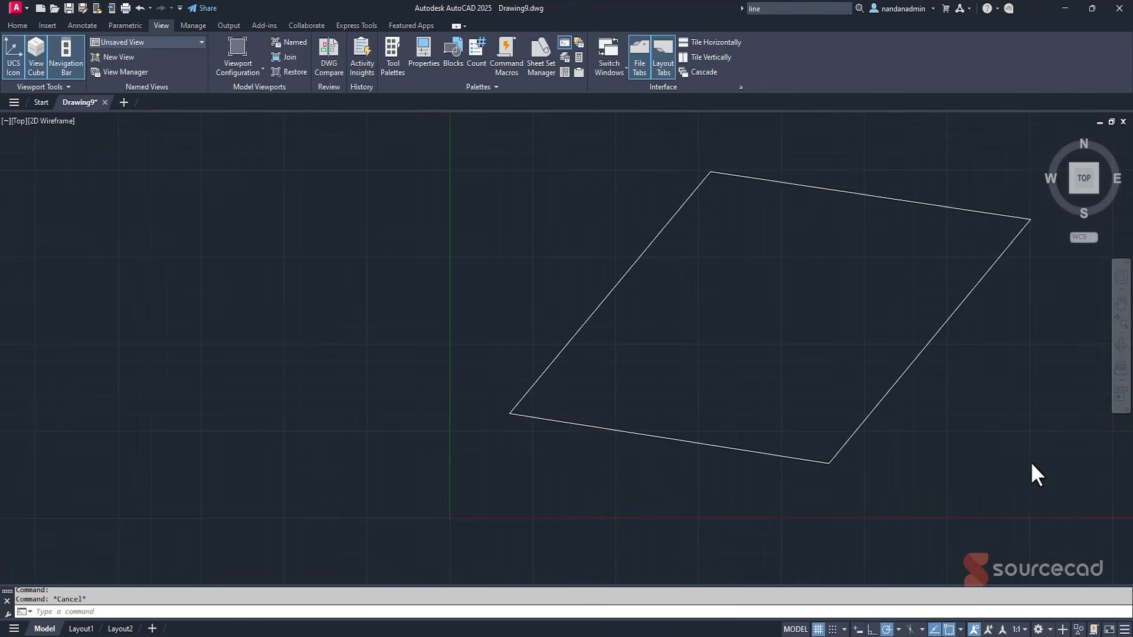
click(1121, 333)
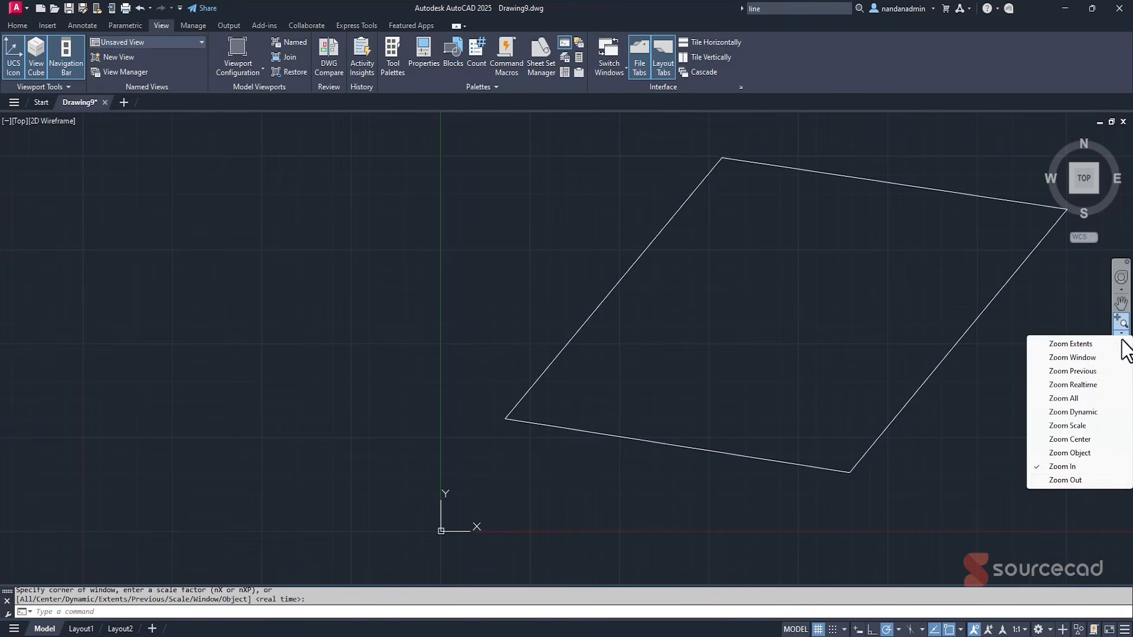
click(1086, 476)
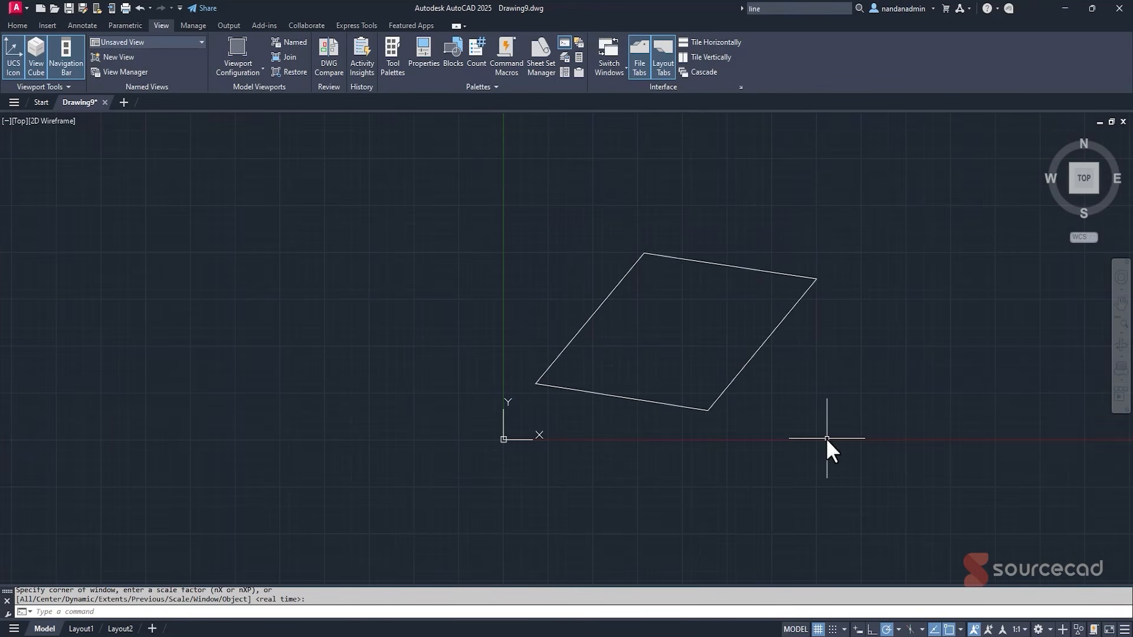
click(1120, 304)
mouse_move(834, 306)
mouse_down()
mouse_move(644, 314)
mouse_move(718, 286)
mouse_move(713, 303)
mouse_up()
key(Escape)
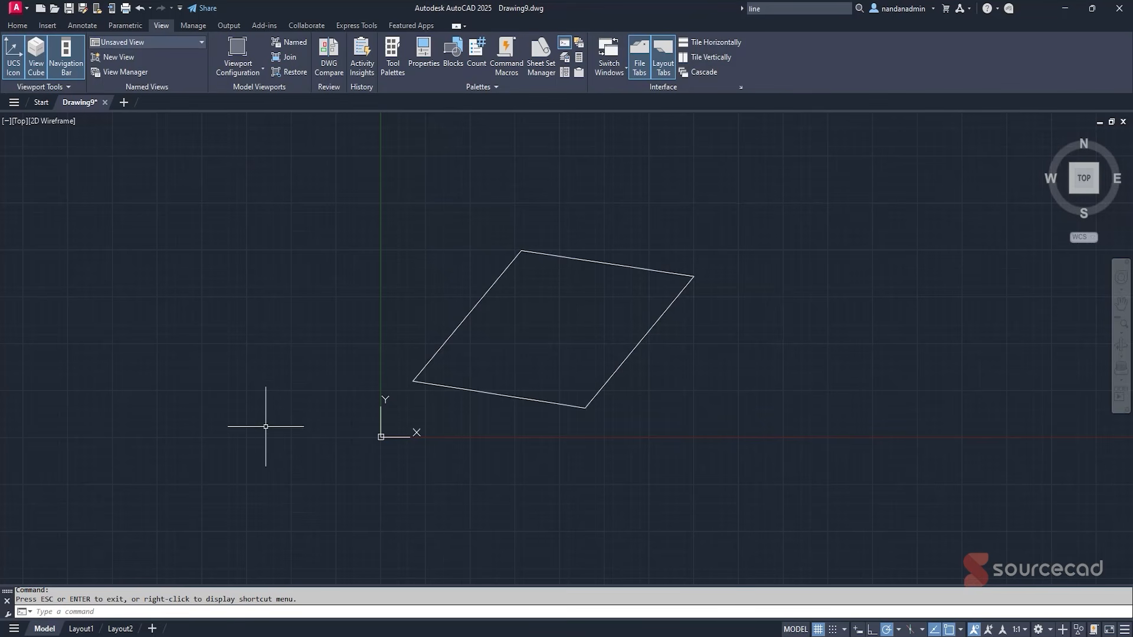
Zoom to the drawing extents, move the view far away from the quadrilateral, and zoom to the extents again.
middle_click(570, 323)
middle_click(570, 323)
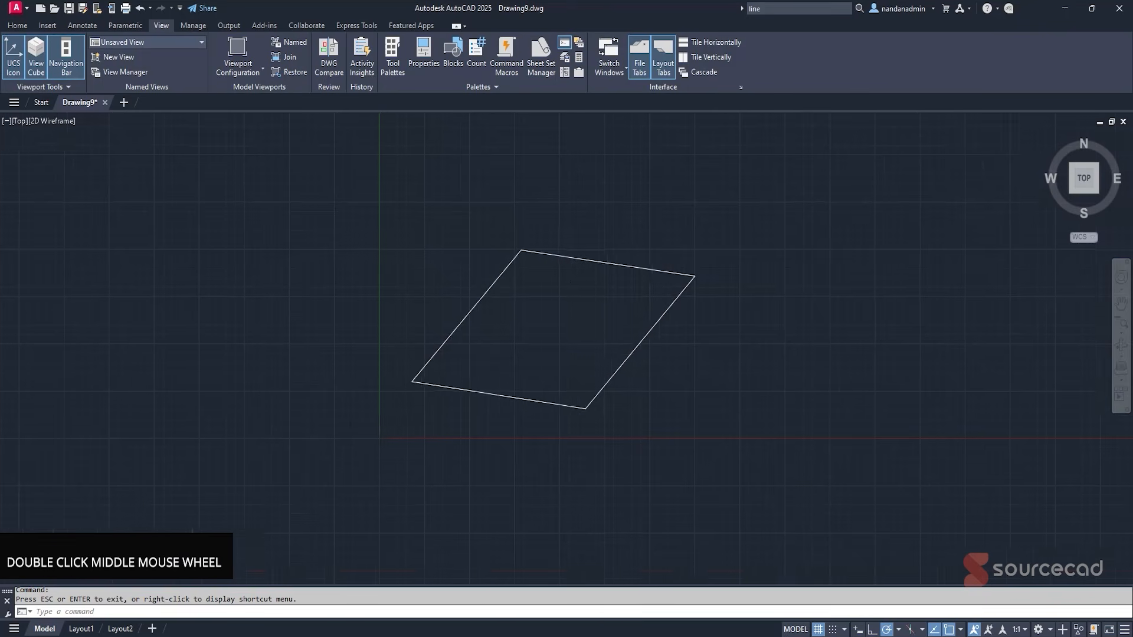
scroll(570, 322, down, 10)
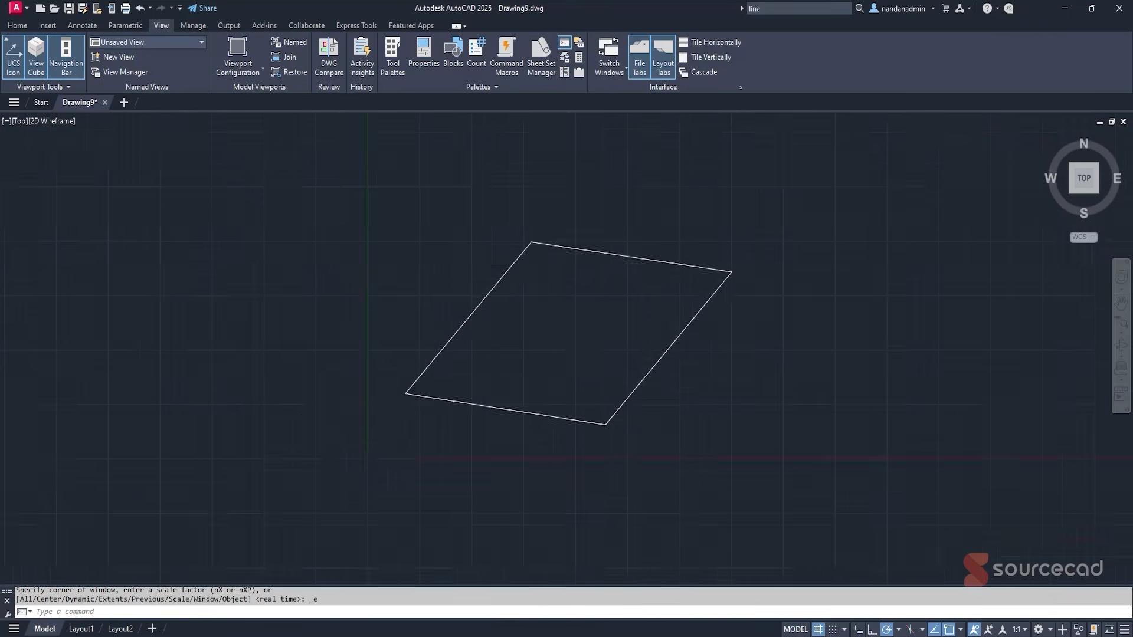
middle_drag(705, 379, 374, 115)
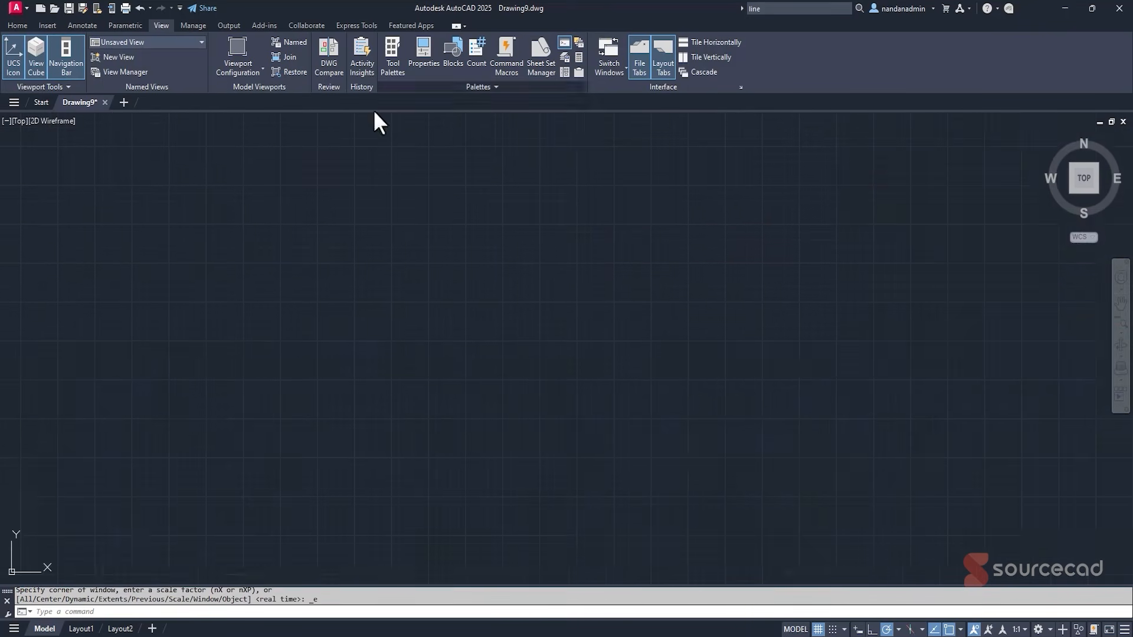
mouse_move(360, 487)
middle_down()
mouse_move(387, 458)
mouse_move(738, 250)
middle_up()
middle_drag(883, 372, 704, 245)
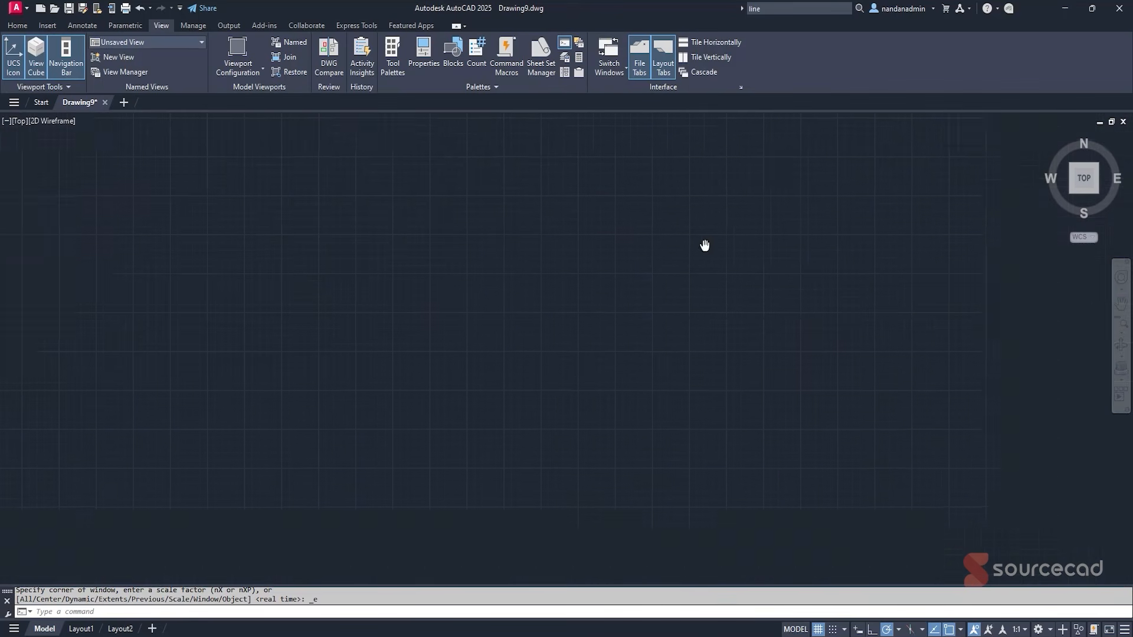
middle_click(549, 255)
middle_click(549, 255)
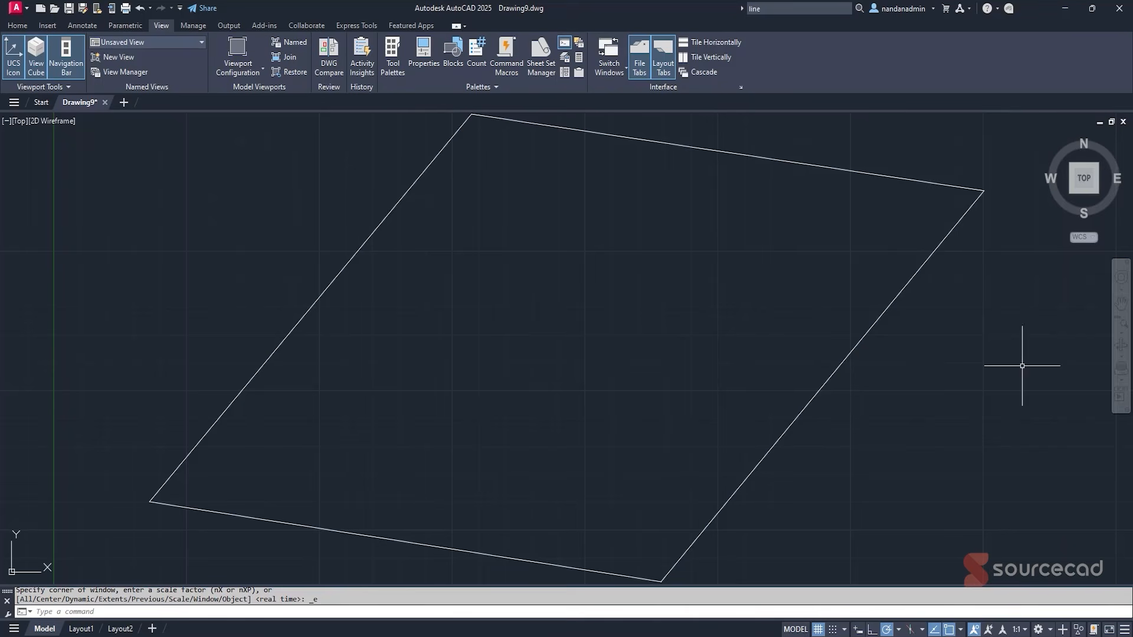
Zoom to the drawing extents twice, reducing the view in between, and centre the quadrilateral at a smaller scale.
click(1121, 332)
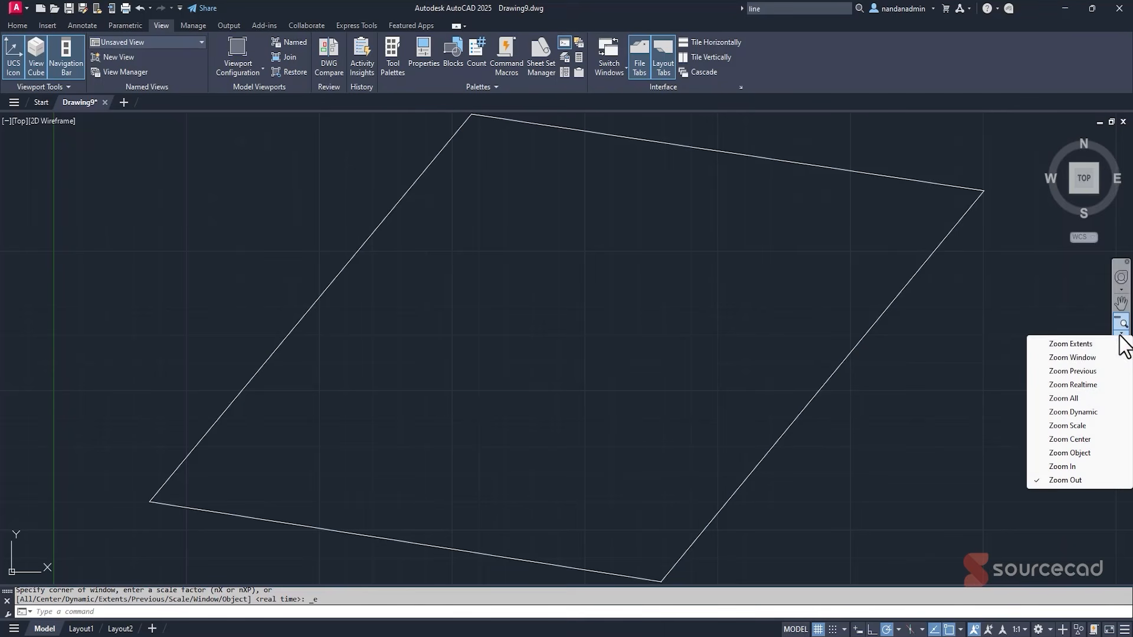
click(1080, 346)
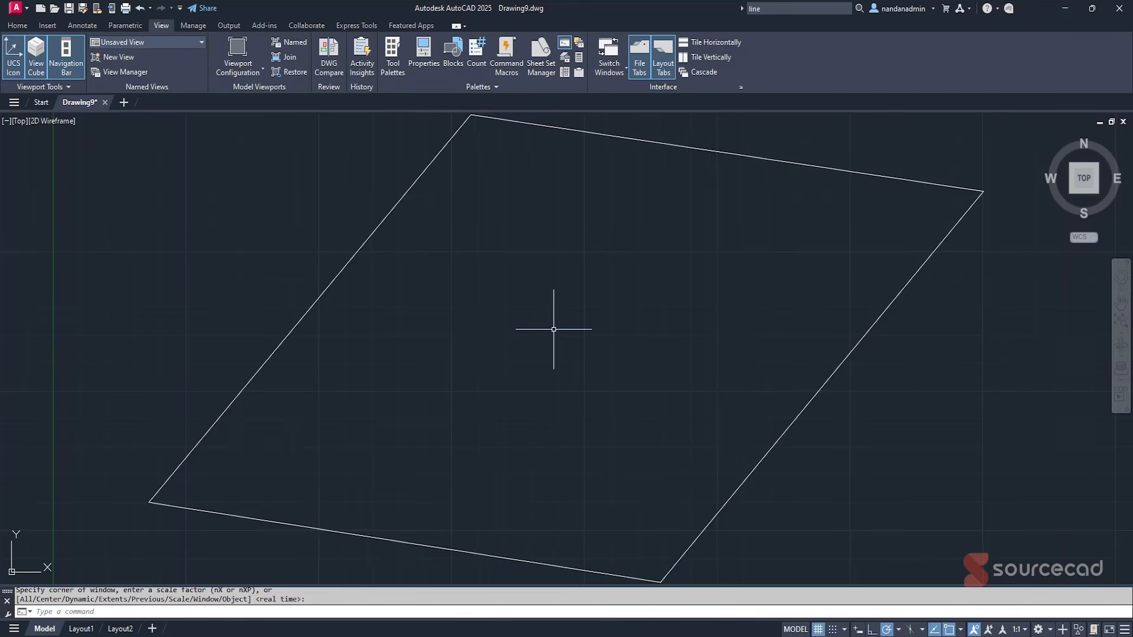
click(1121, 333)
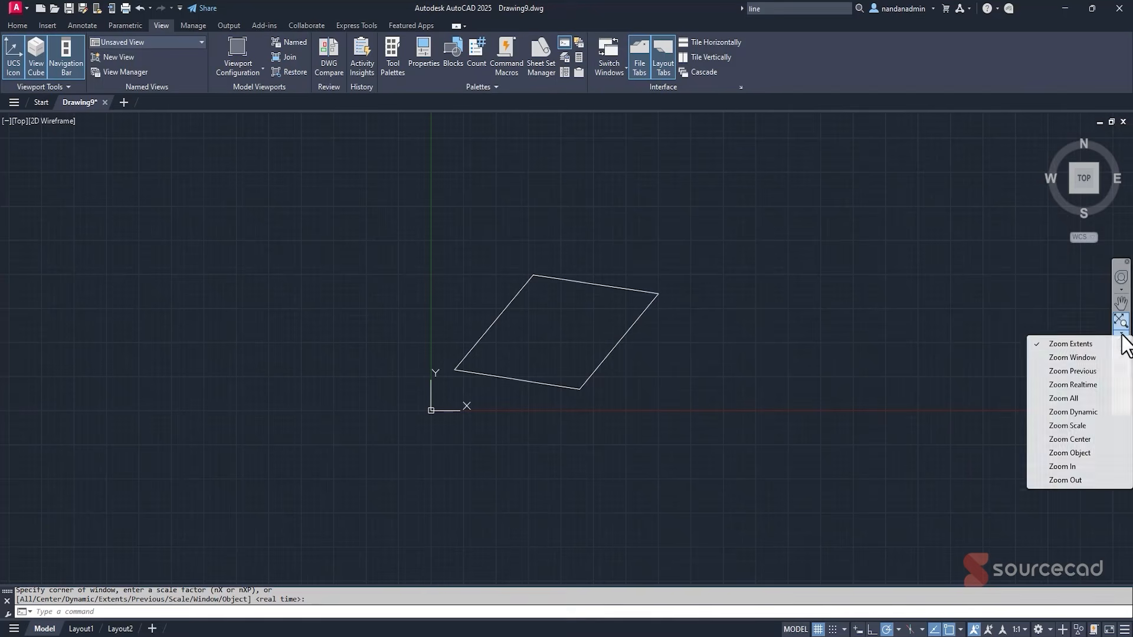
click(1089, 347)
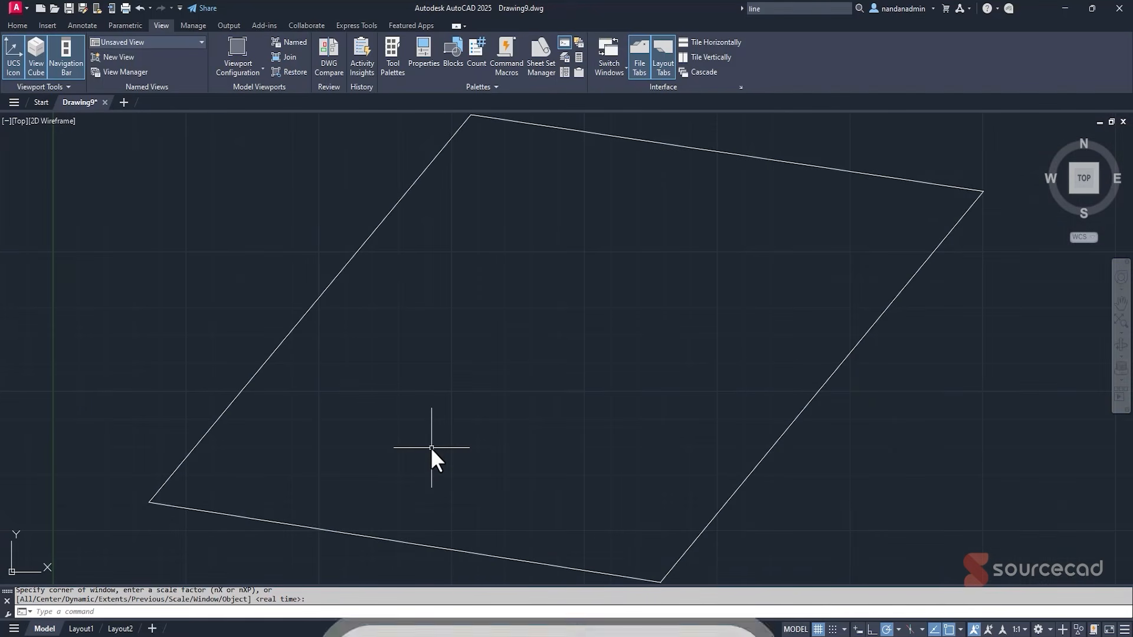
scroll(431, 447, down, 4)
middle_drag(510, 424, 581, 341)
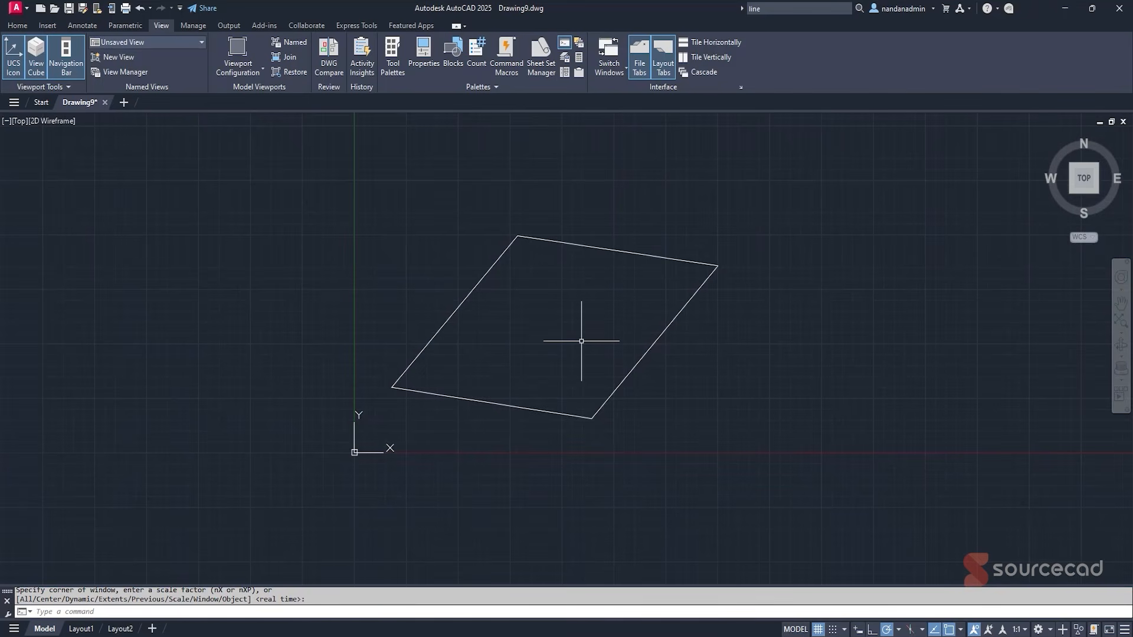
Select the quadrilateral's left, upper and right lines one by one, and clear the selection.
click(17, 26)
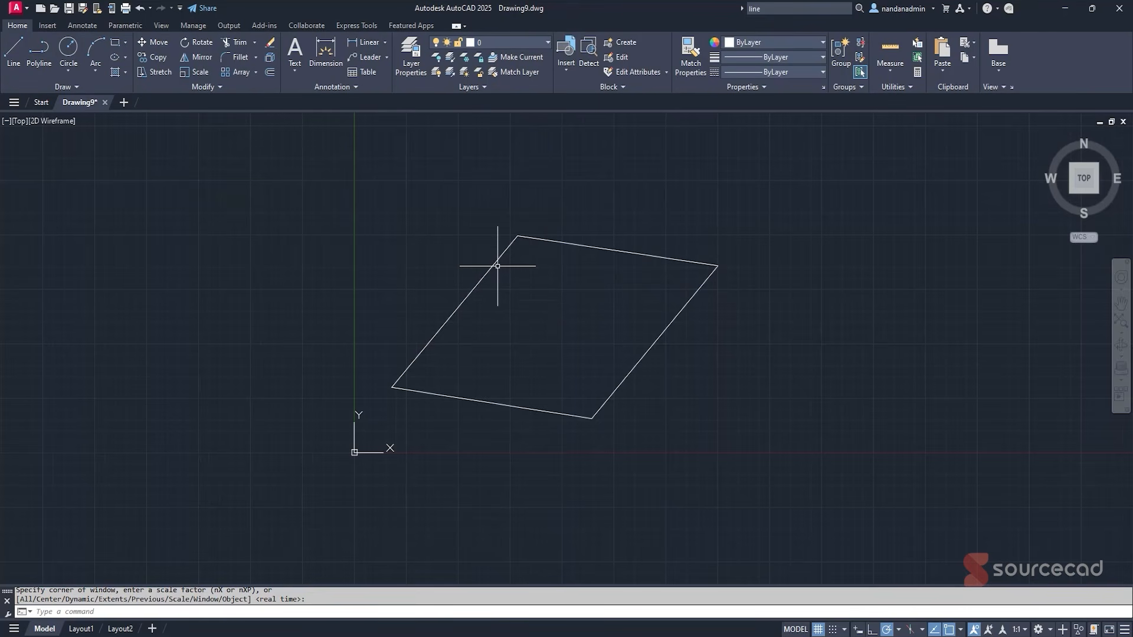
key(Escape)
click(514, 238)
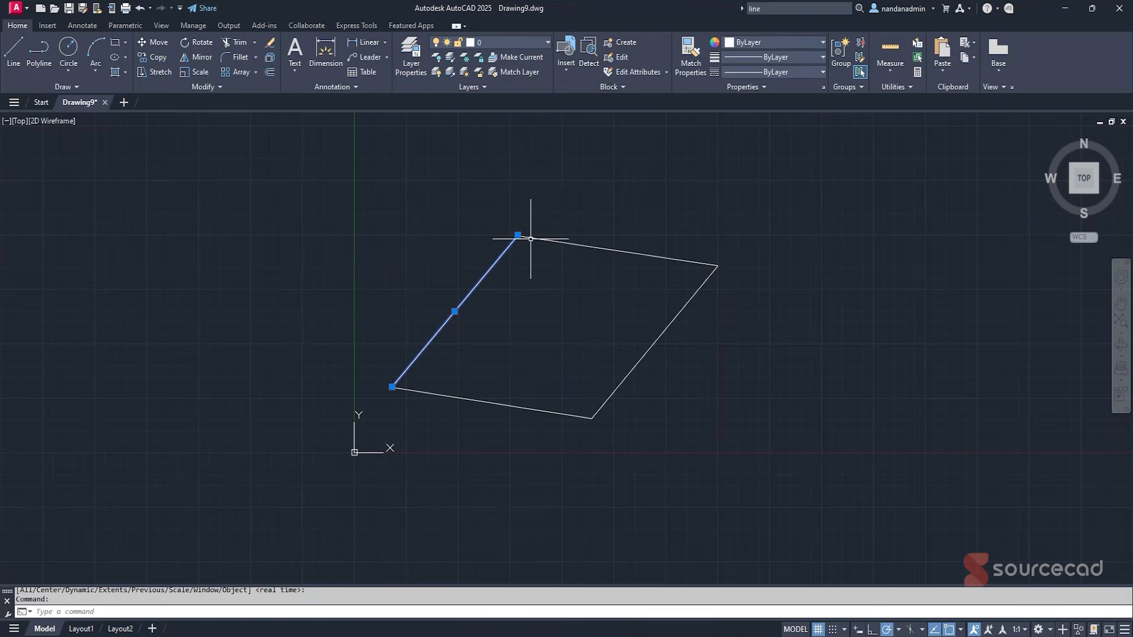
click(536, 236)
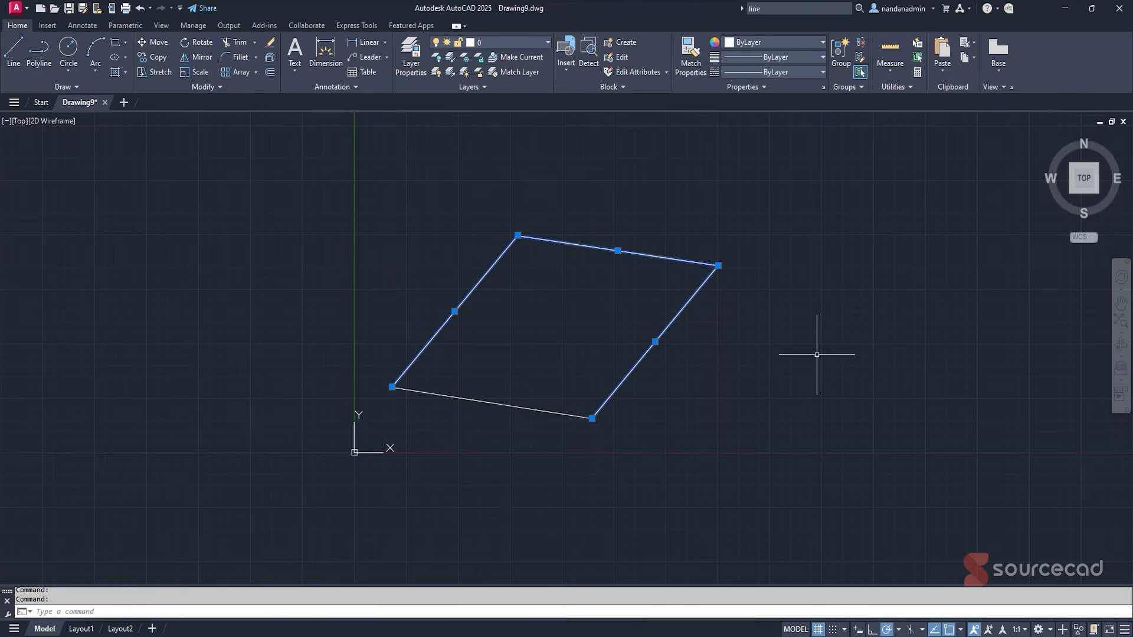
key(Escape)
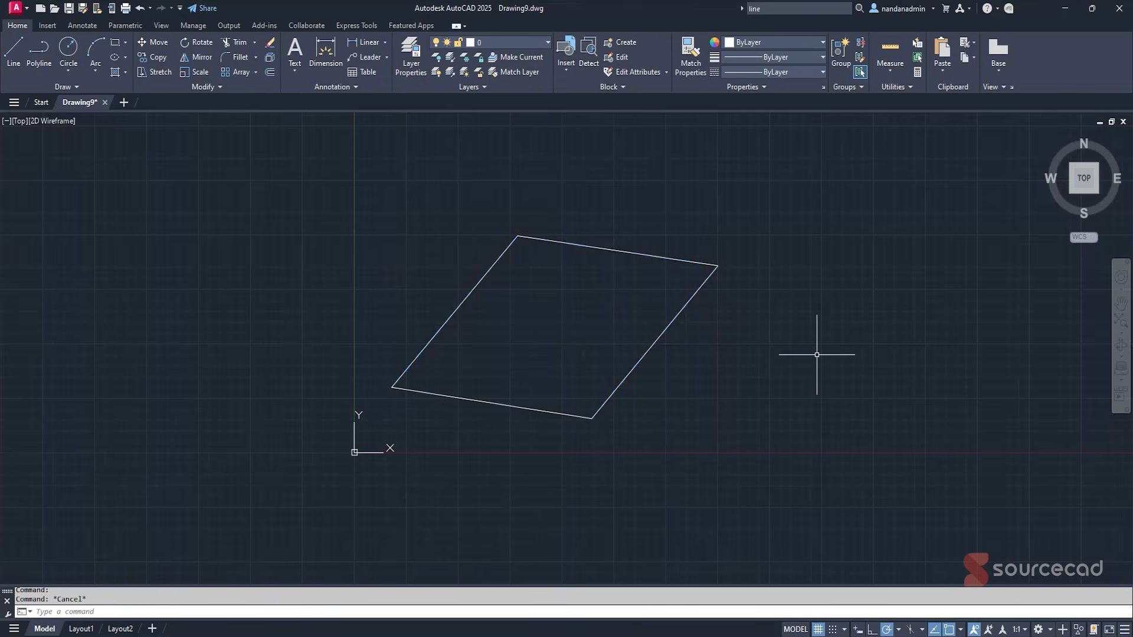
Select the quadrilateral's upper line with a window selection that fully encloses only that line, and clear the selection.
click(459, 158)
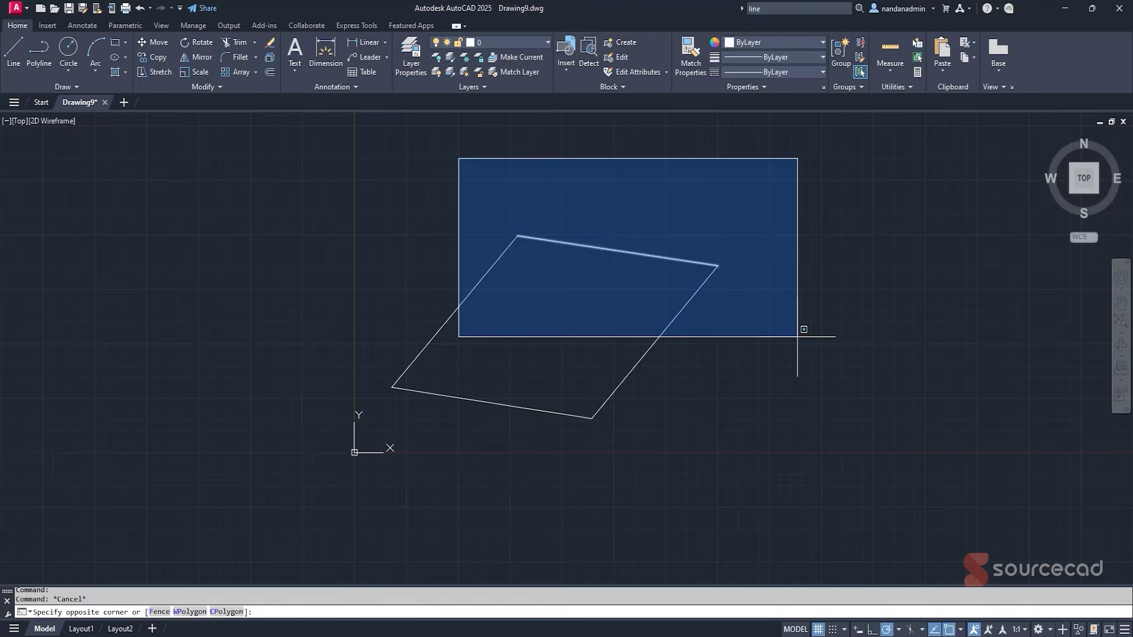
click(797, 337)
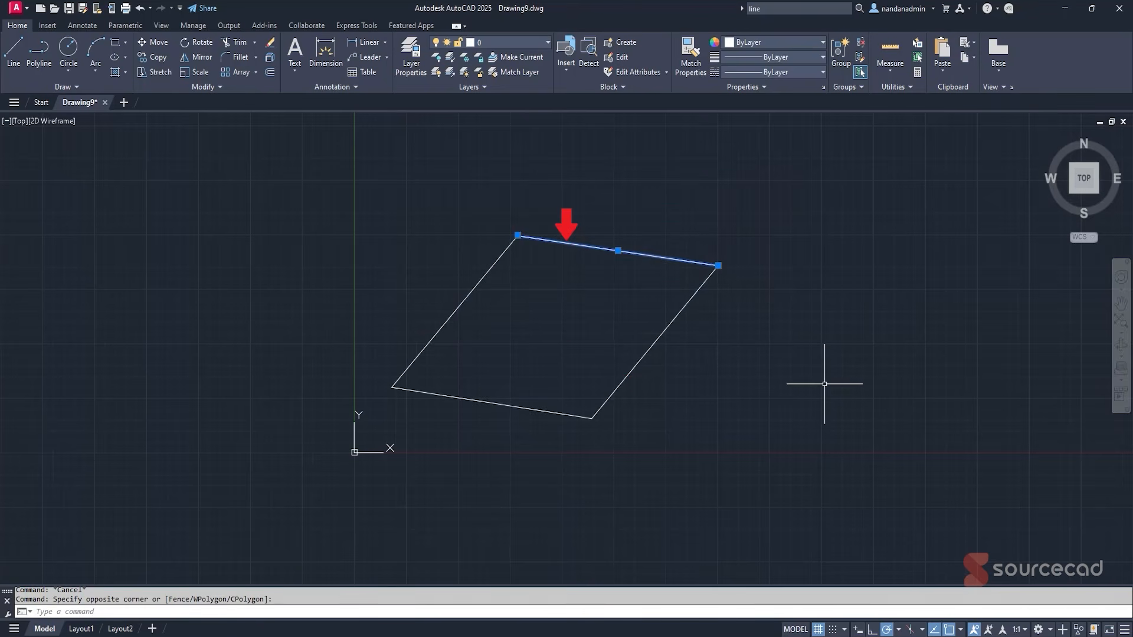
key(Escape)
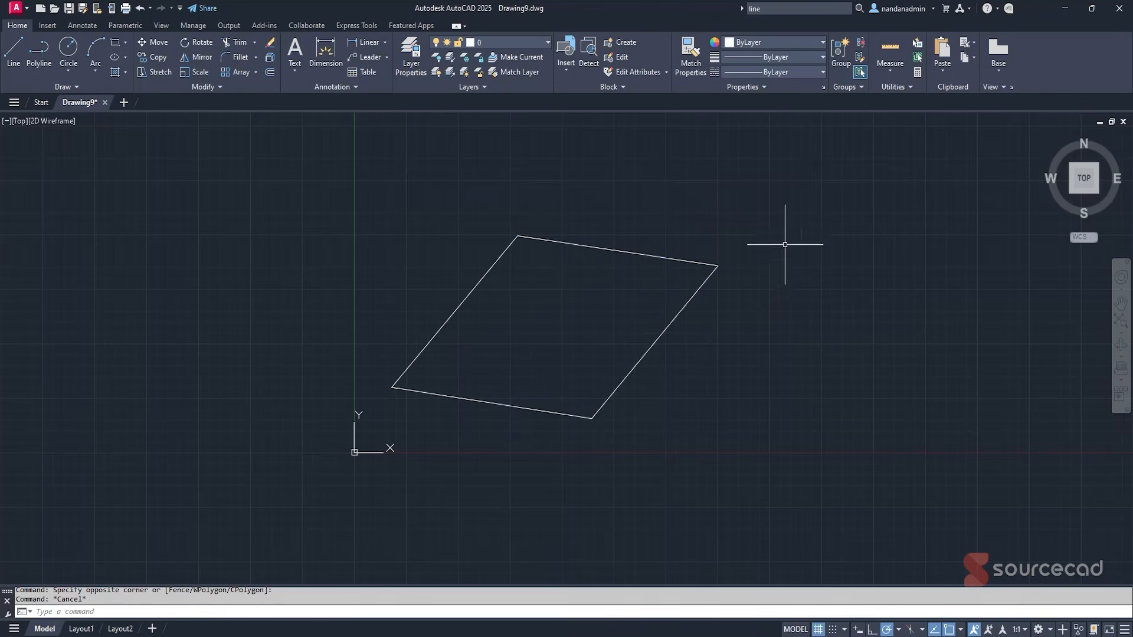
Select the quadrilateral's left, upper and right lines with a crossing selection, and clear the selection.
click(797, 171)
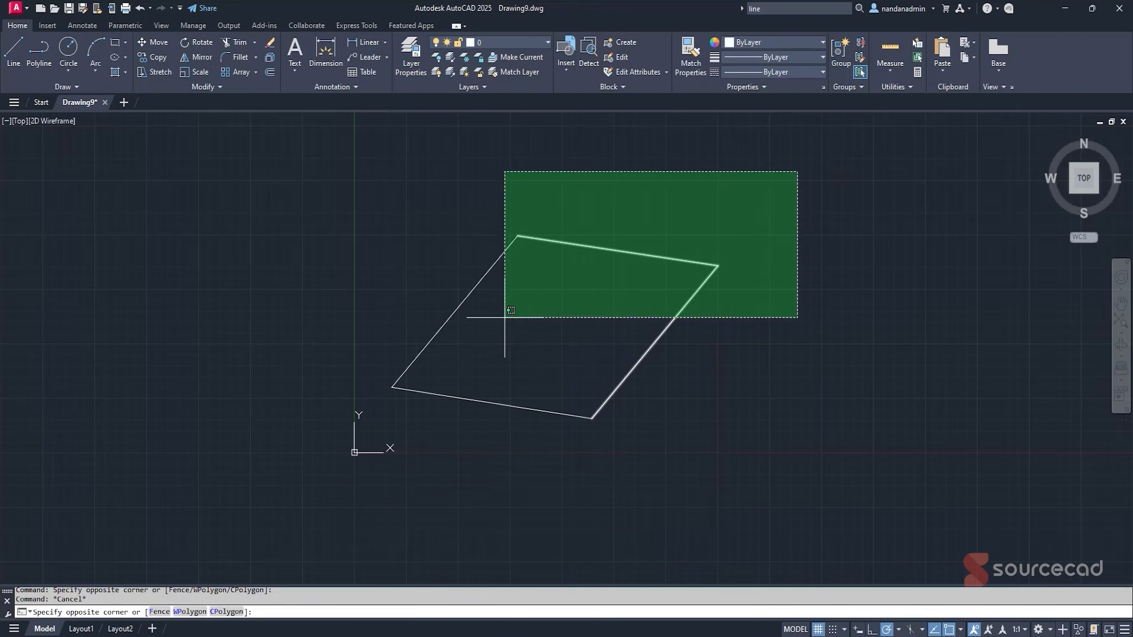
click(423, 302)
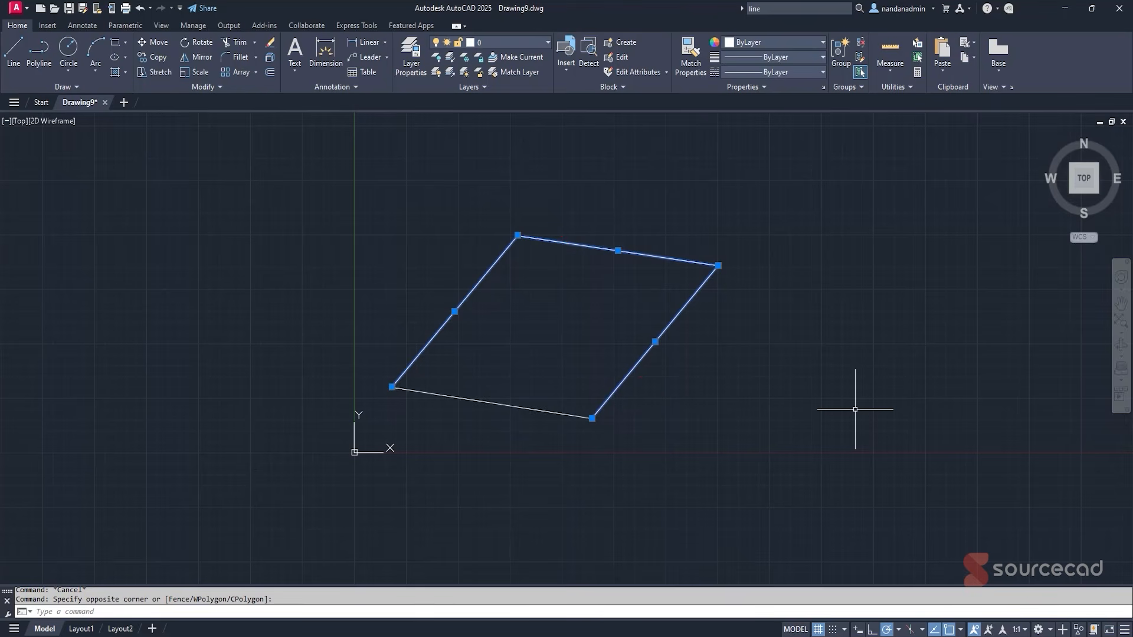
key(Escape)
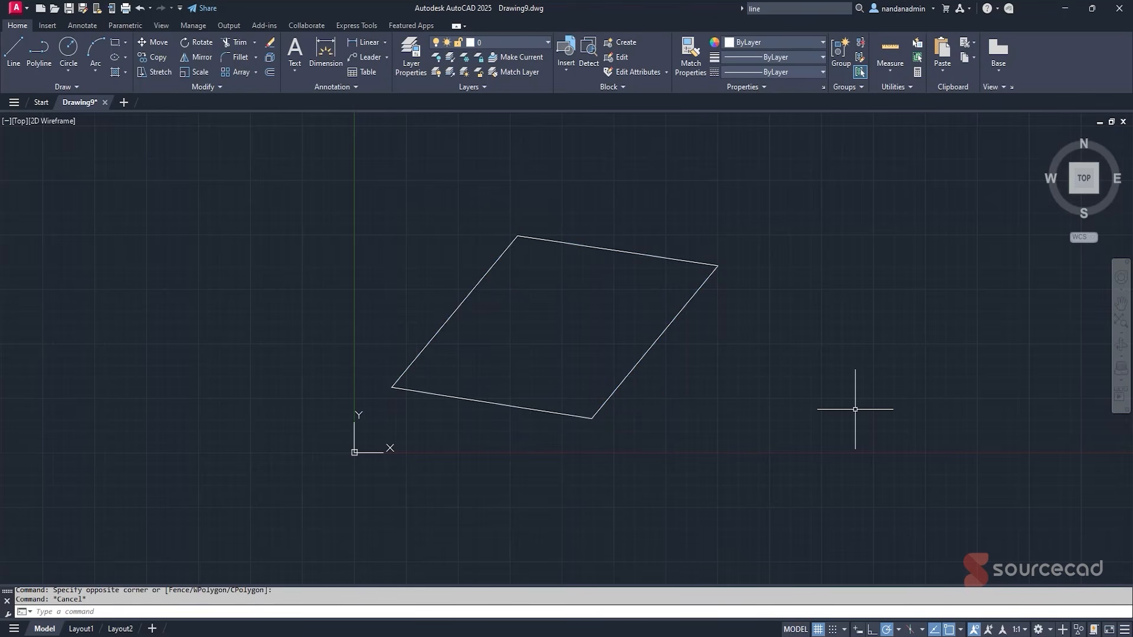
Select the quadrilateral's upper line with a window lasso, try a crossing lasso as well, and clear each selection.
click(433, 220)
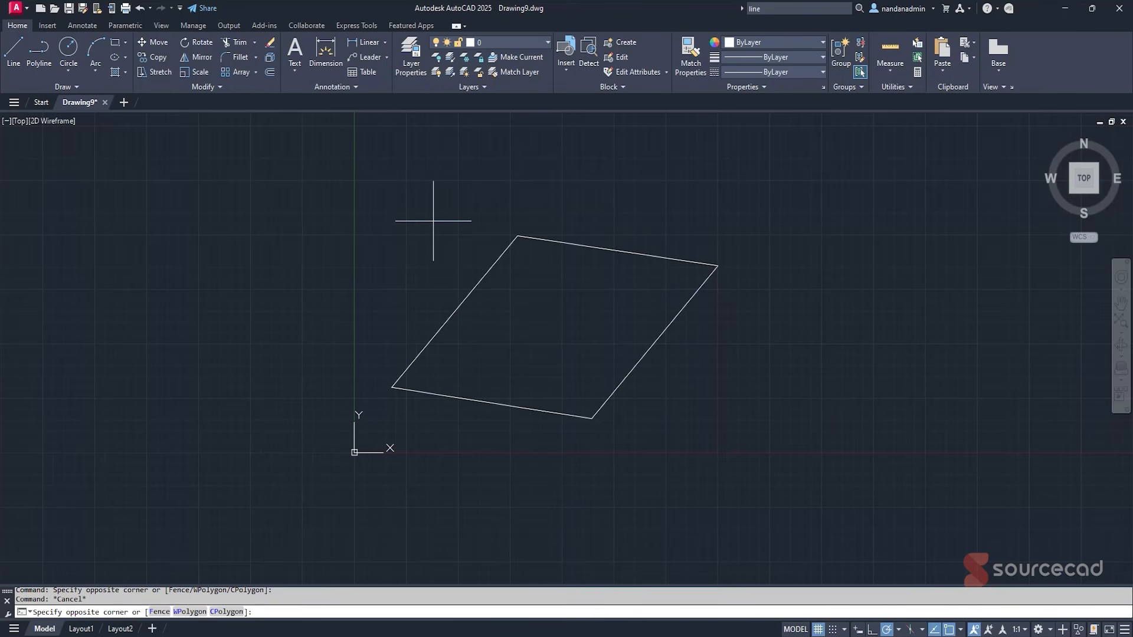
mouse_move(433, 220)
mouse_down()
mouse_move(457, 211)
mouse_move(531, 226)
mouse_move(671, 227)
mouse_move(763, 299)
mouse_move(653, 323)
mouse_move(532, 325)
mouse_move(463, 309)
mouse_move(438, 252)
mouse_up()
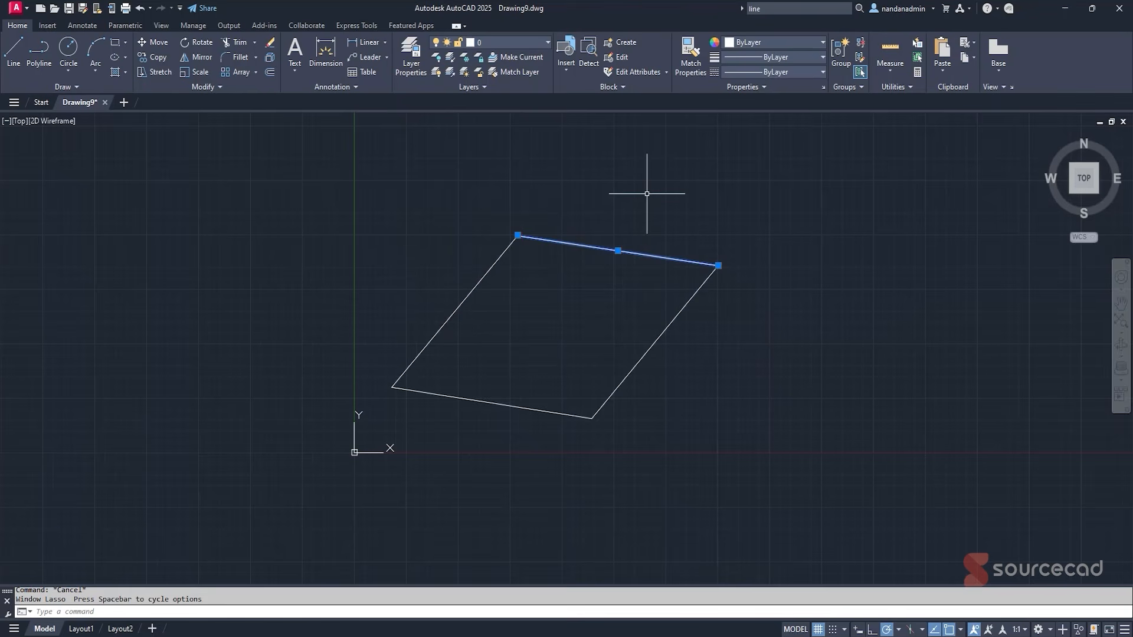
key(Escape)
mouse_move(786, 184)
mouse_down()
mouse_move(768, 193)
mouse_move(617, 158)
mouse_move(439, 207)
mouse_move(605, 298)
mouse_move(799, 308)
mouse_move(822, 231)
mouse_up()
key(Escape)
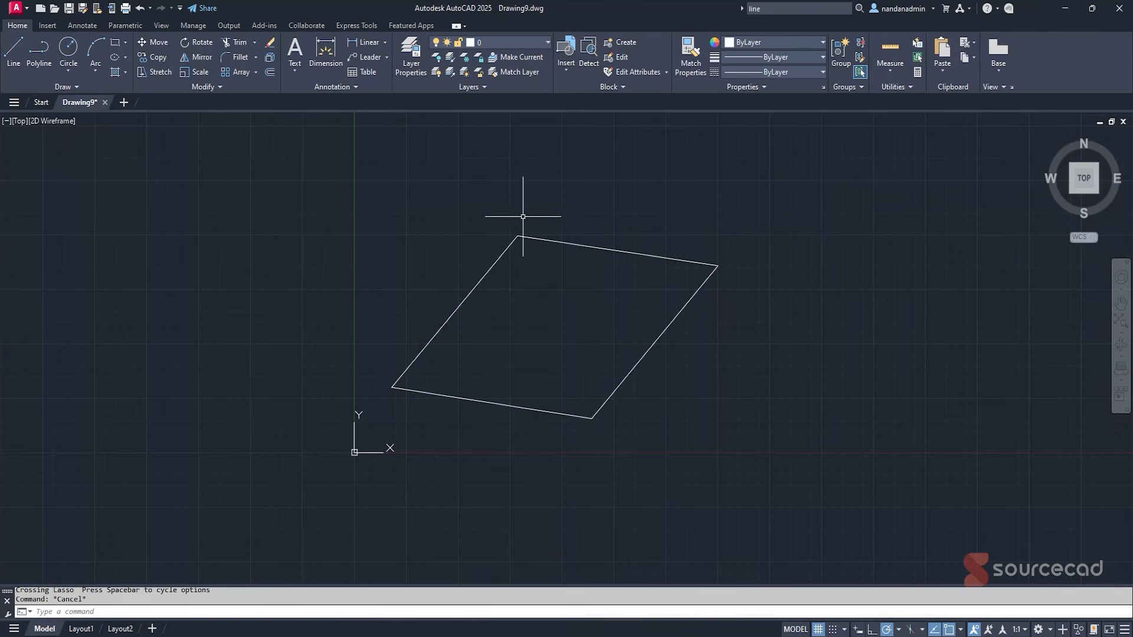
Select the left, upper and right lines with a crossing selection, remove the upper line from it, and clear the selection.
click(773, 230)
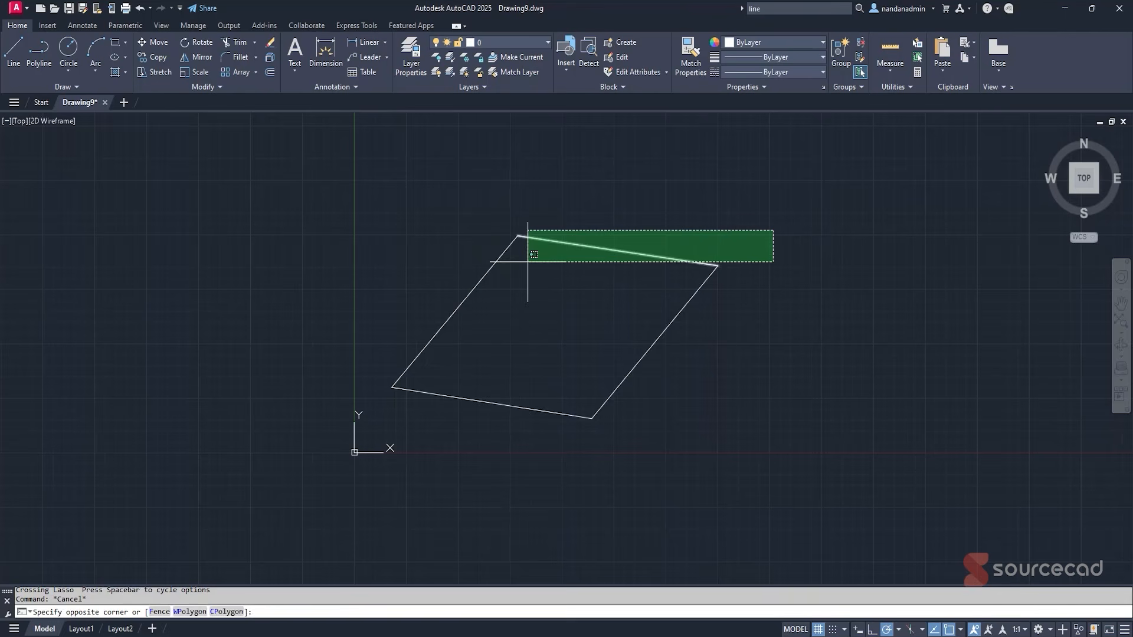
click(418, 281)
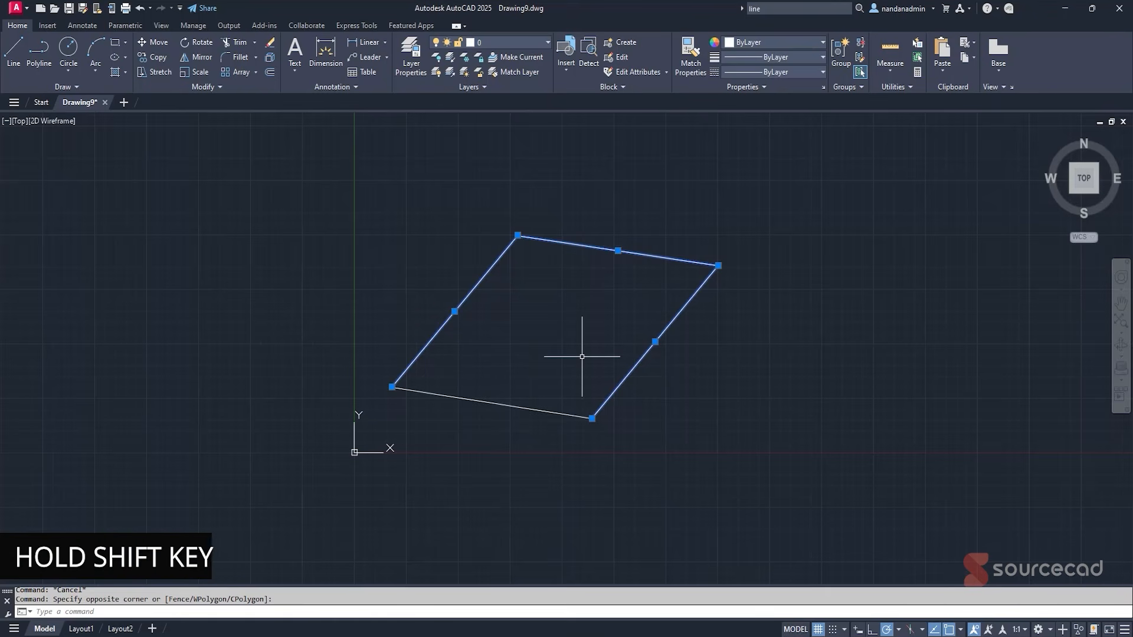
shift+click(650, 254)
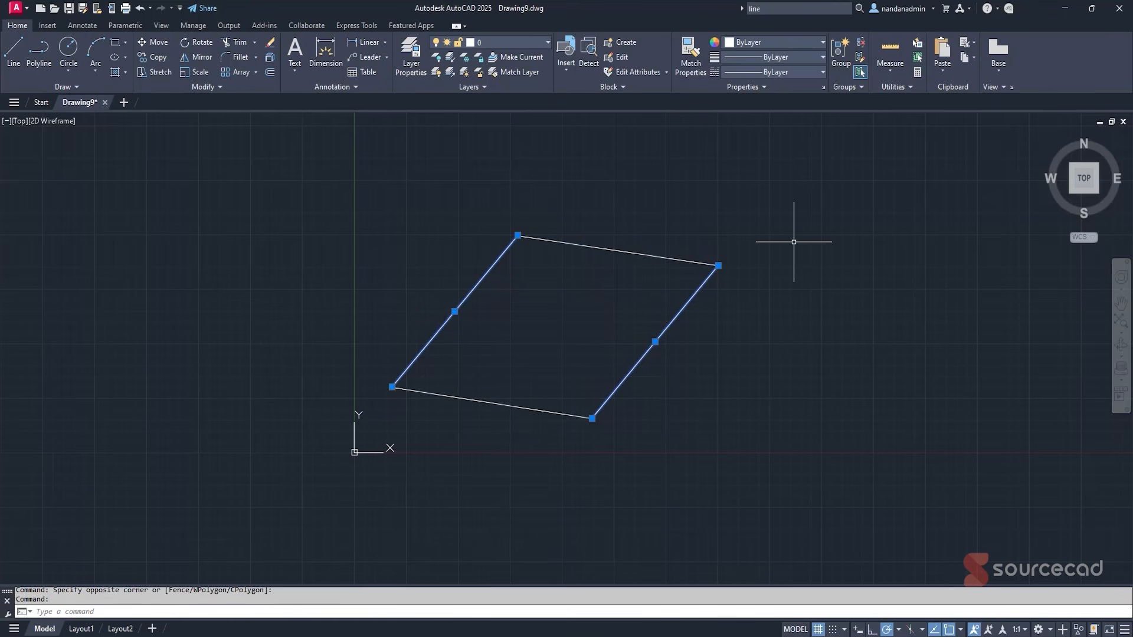
key(Escape)
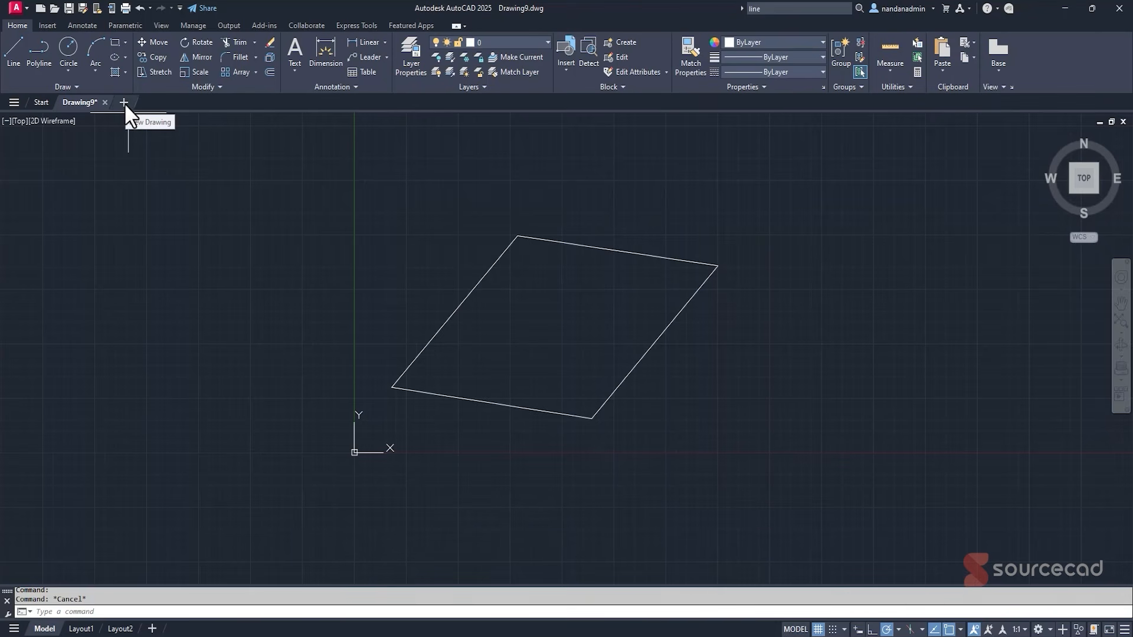
Create a new drawing, and check the Start page's list of templates before returning to that drawing.
click(124, 103)
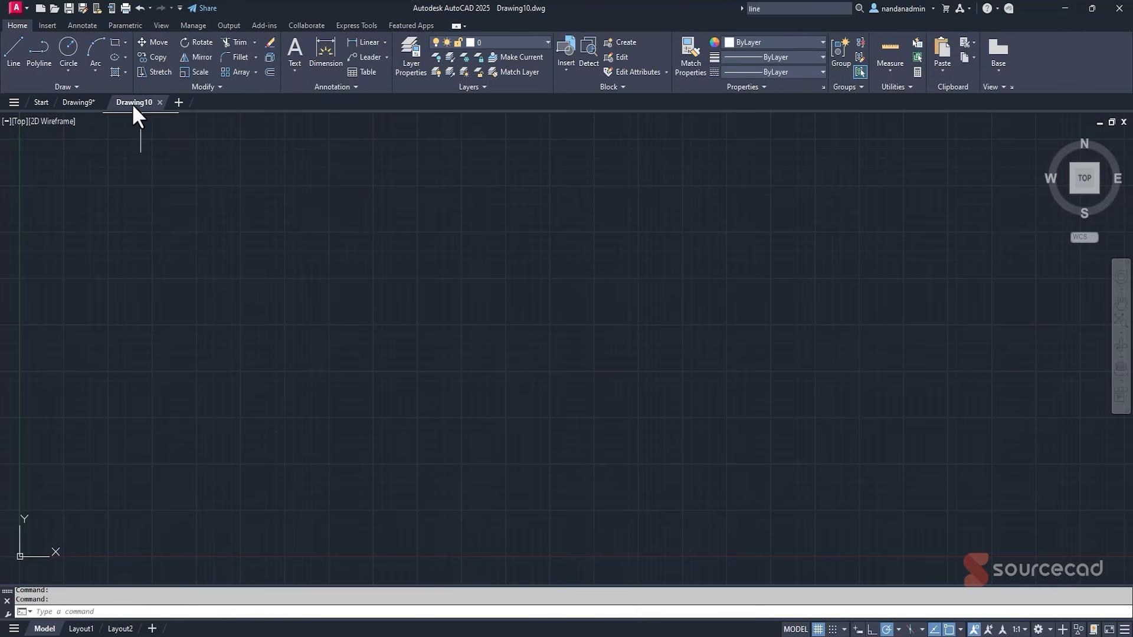
mouse_move(144, 102)
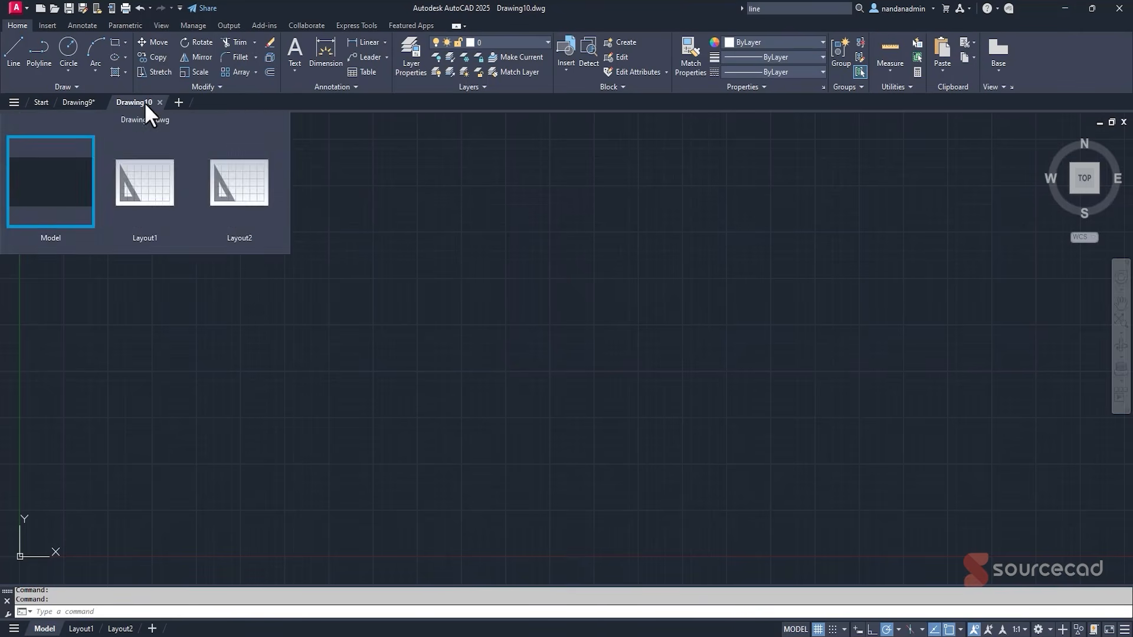
click(34, 105)
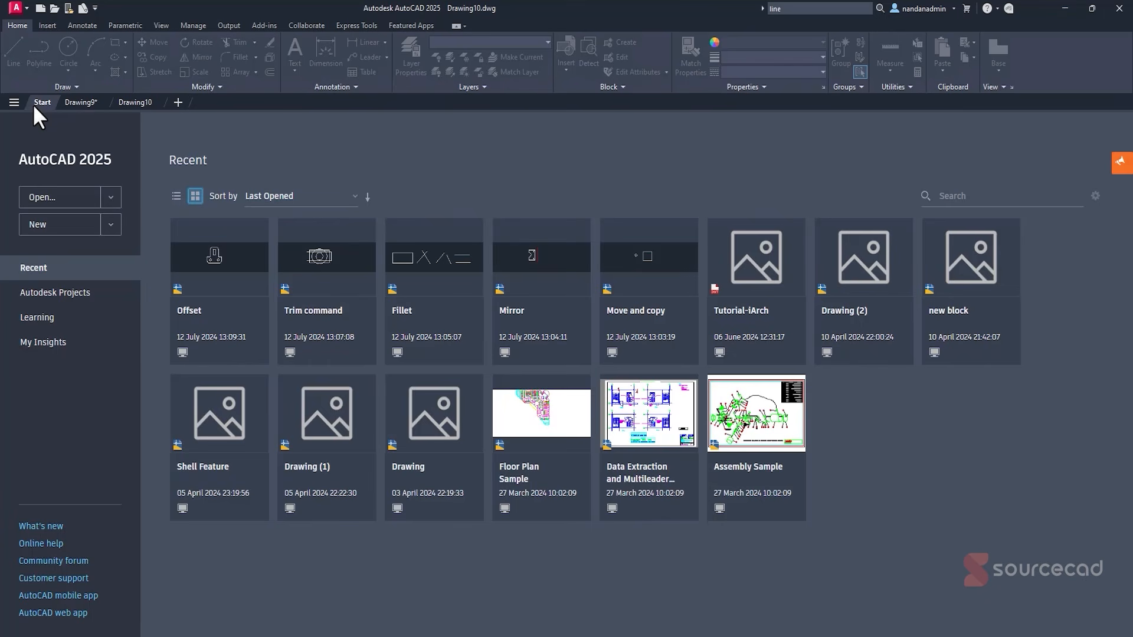
click(111, 225)
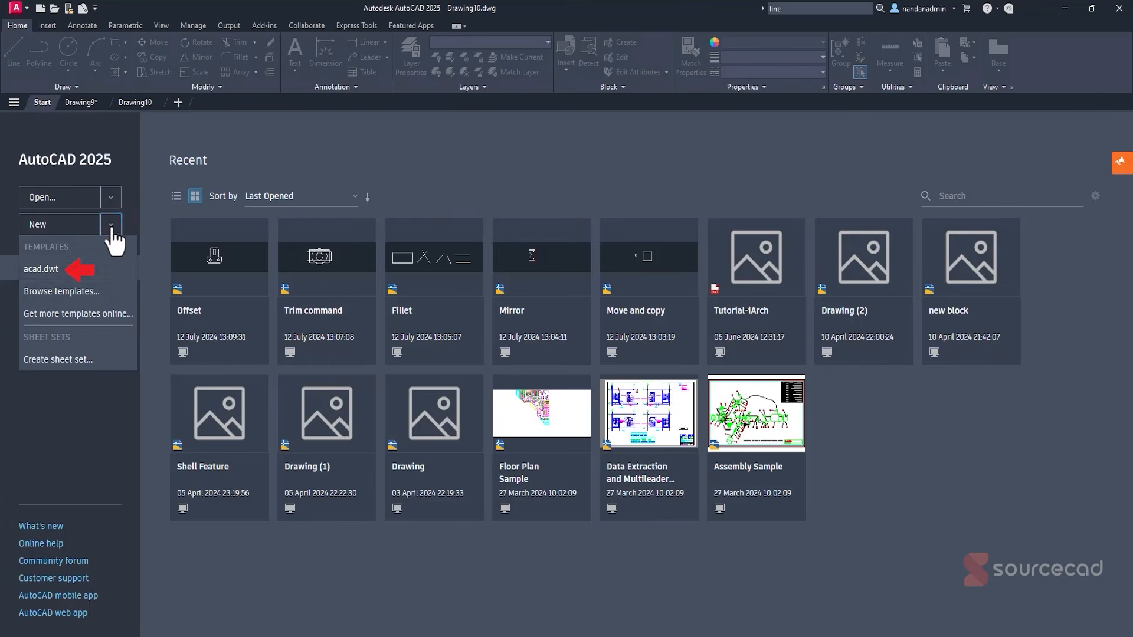
click(135, 102)
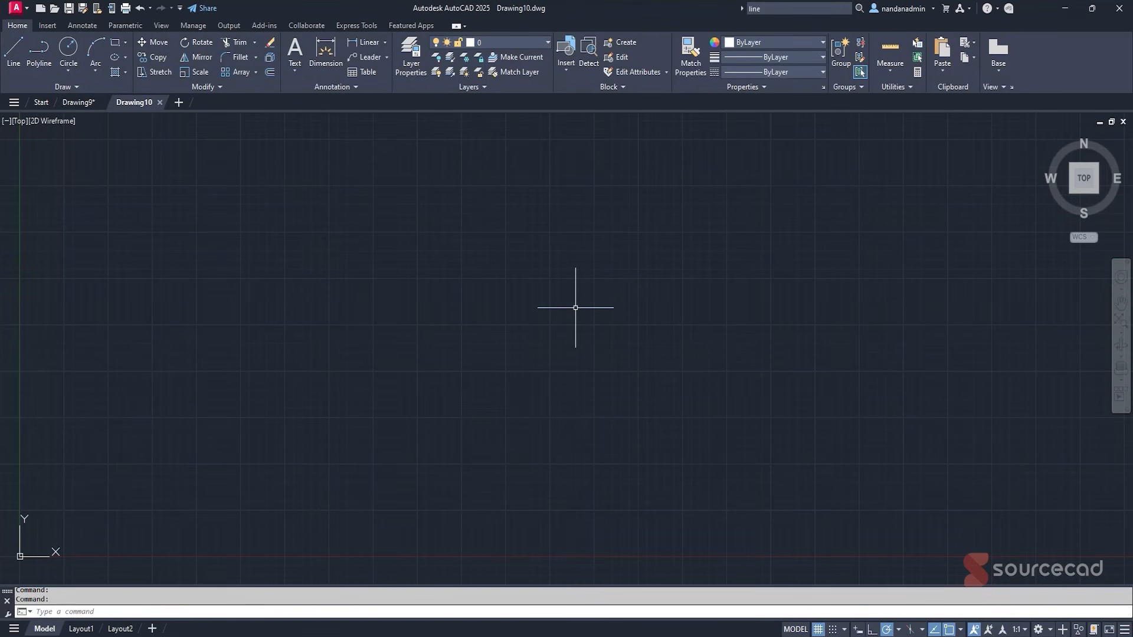
Open the Drawing Units settings, try the Architectural length type, and set the type back to Decimal.
text(UN)
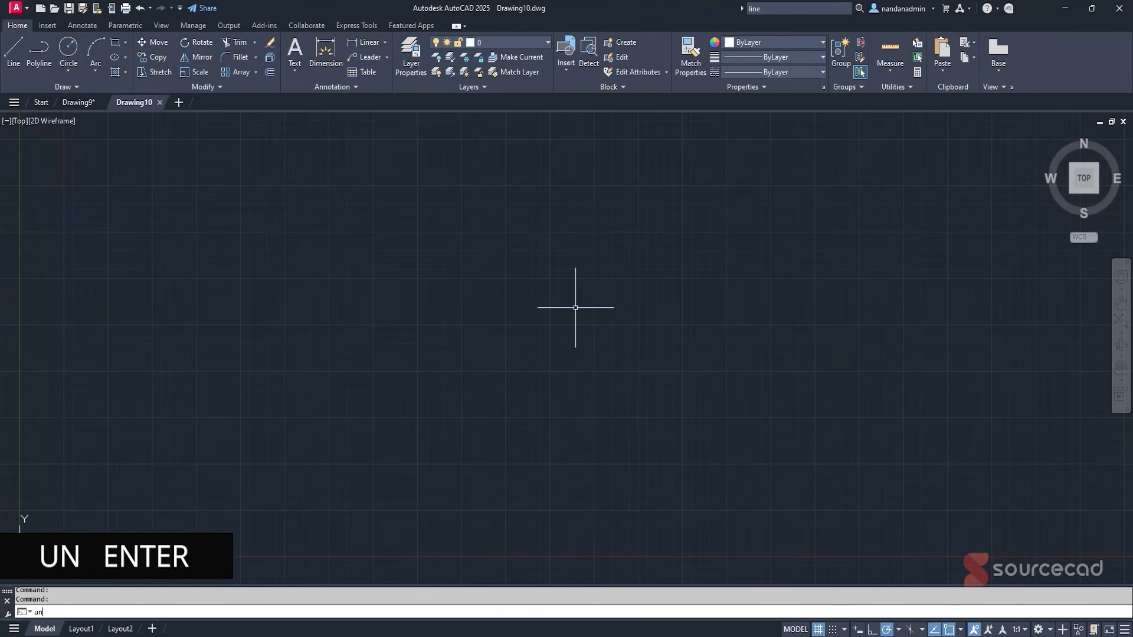
key(Return)
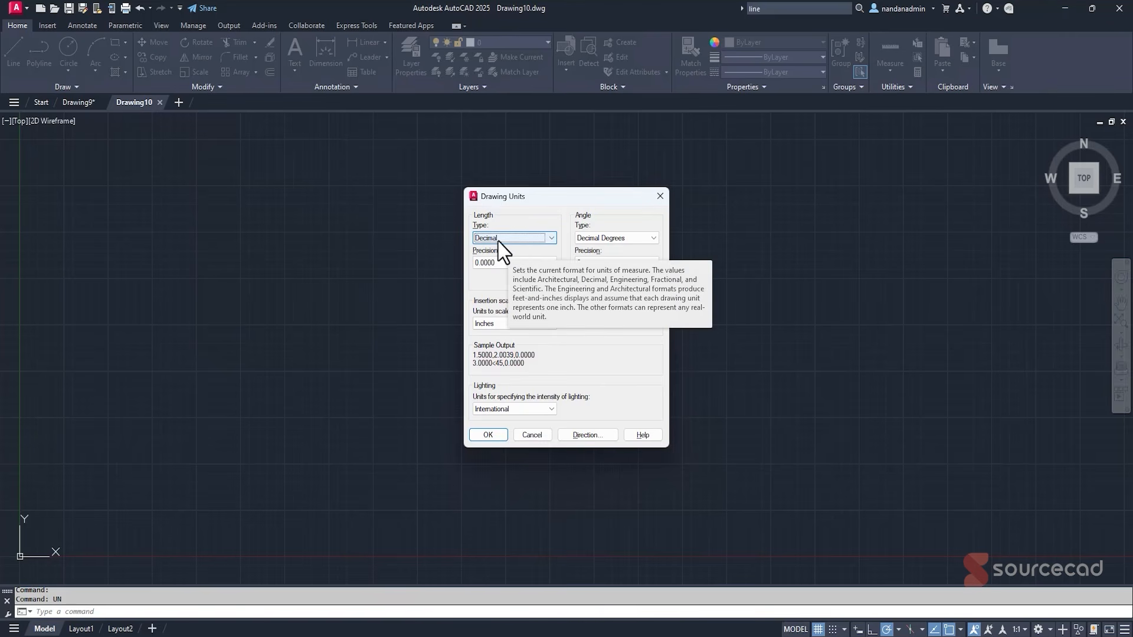
click(517, 240)
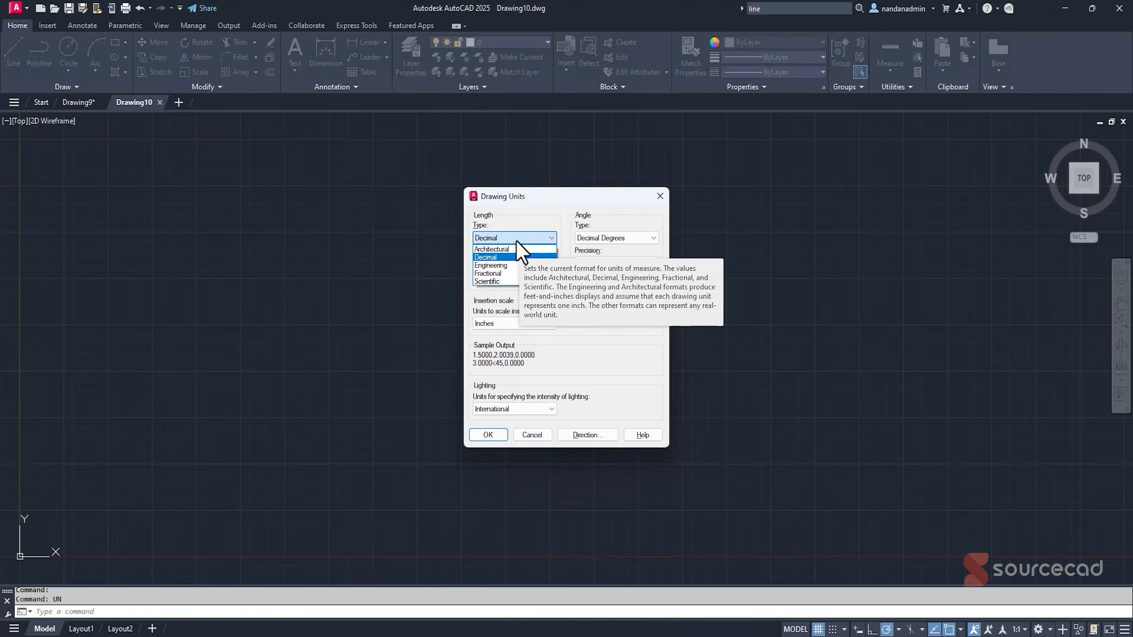
click(517, 248)
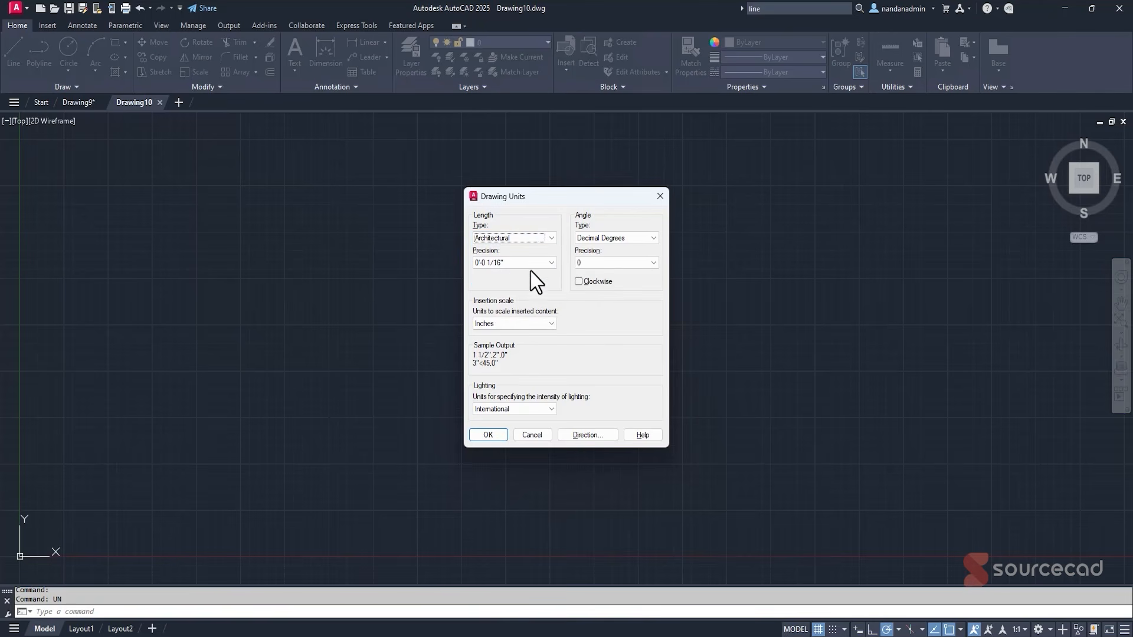
click(523, 238)
click(522, 258)
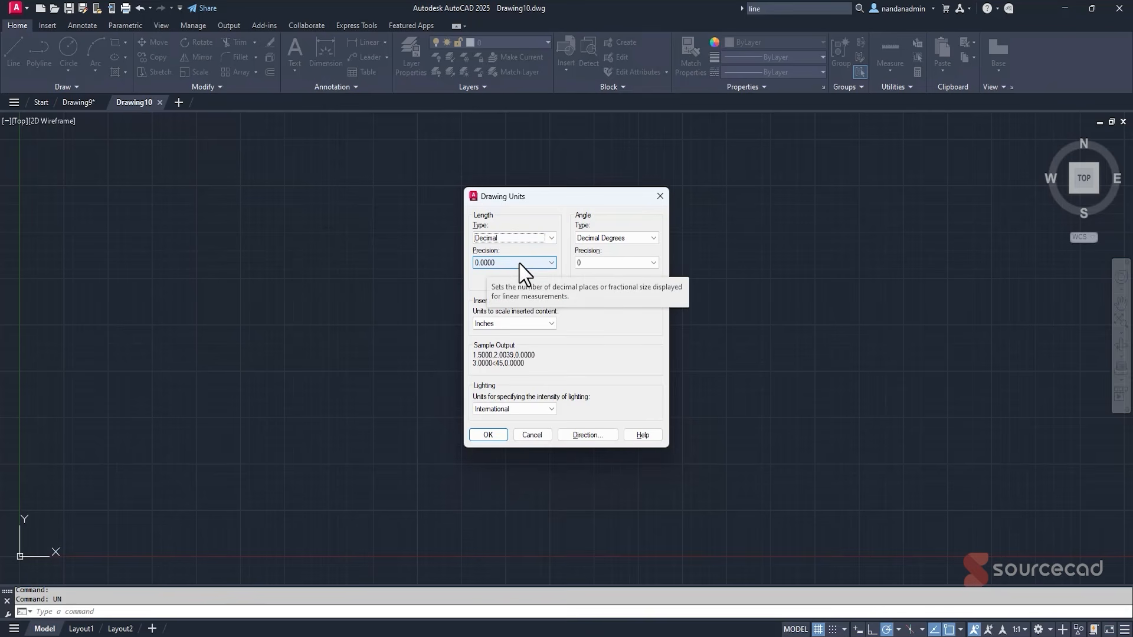
Try a length precision of 0.00 for the drawing units, and restore 0.0000.
click(525, 263)
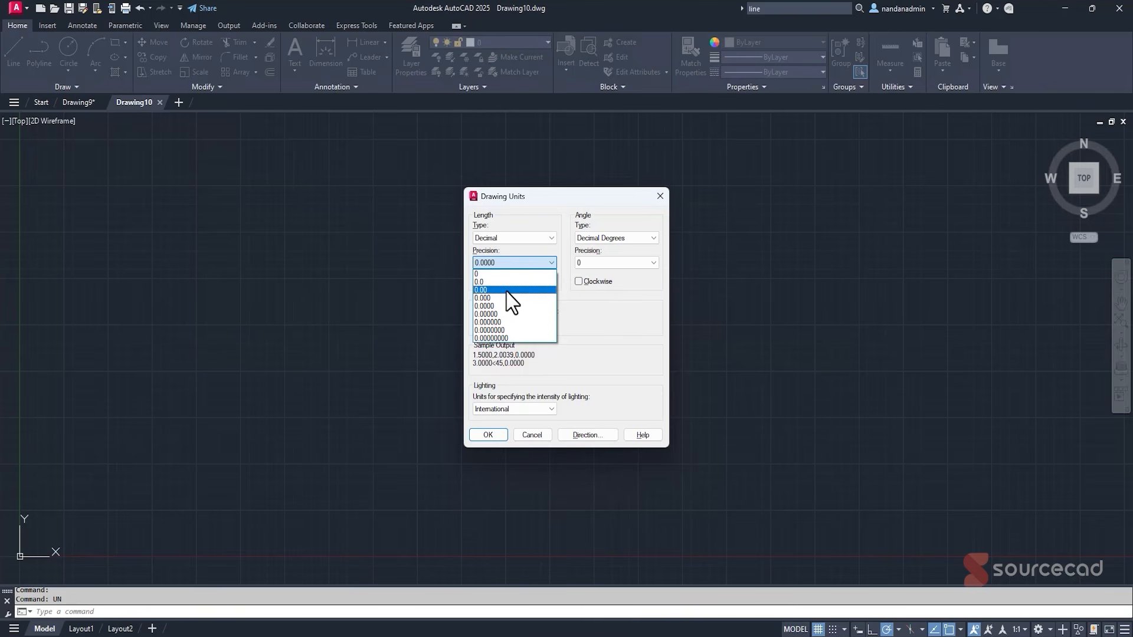
click(489, 289)
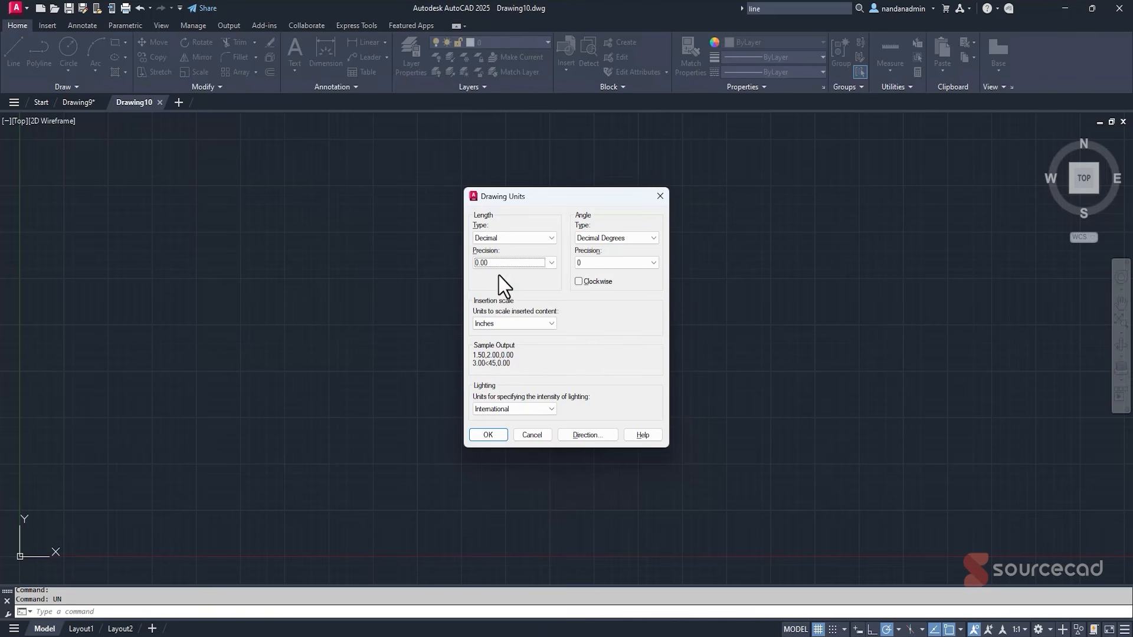
click(509, 264)
click(517, 307)
Set the length precision of the drawing units to 0.00.
click(511, 264)
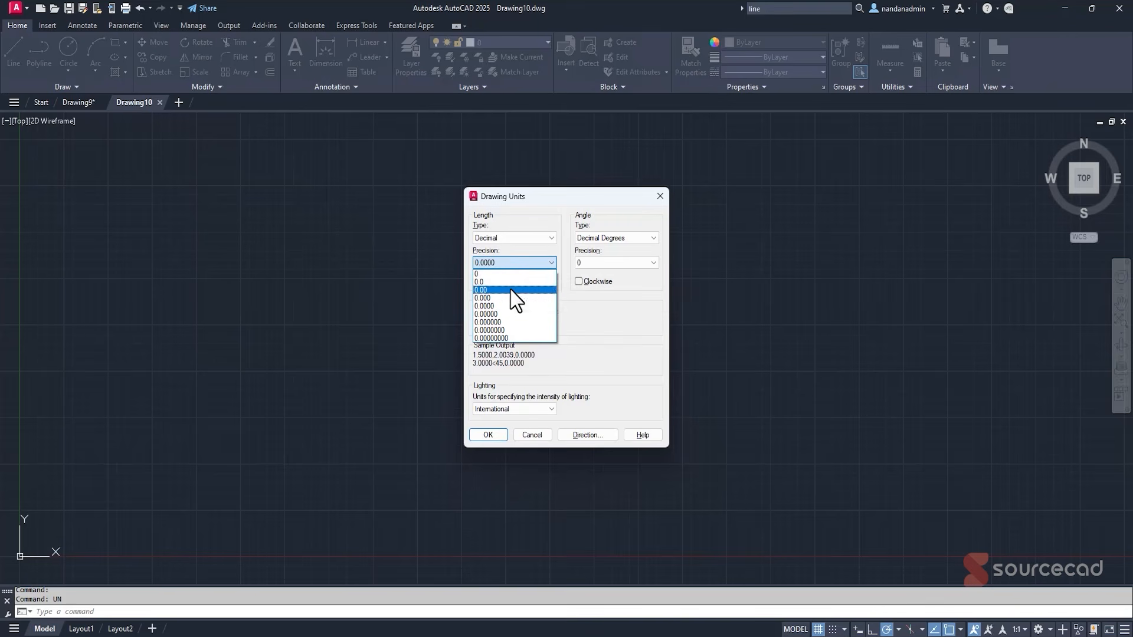
click(511, 290)
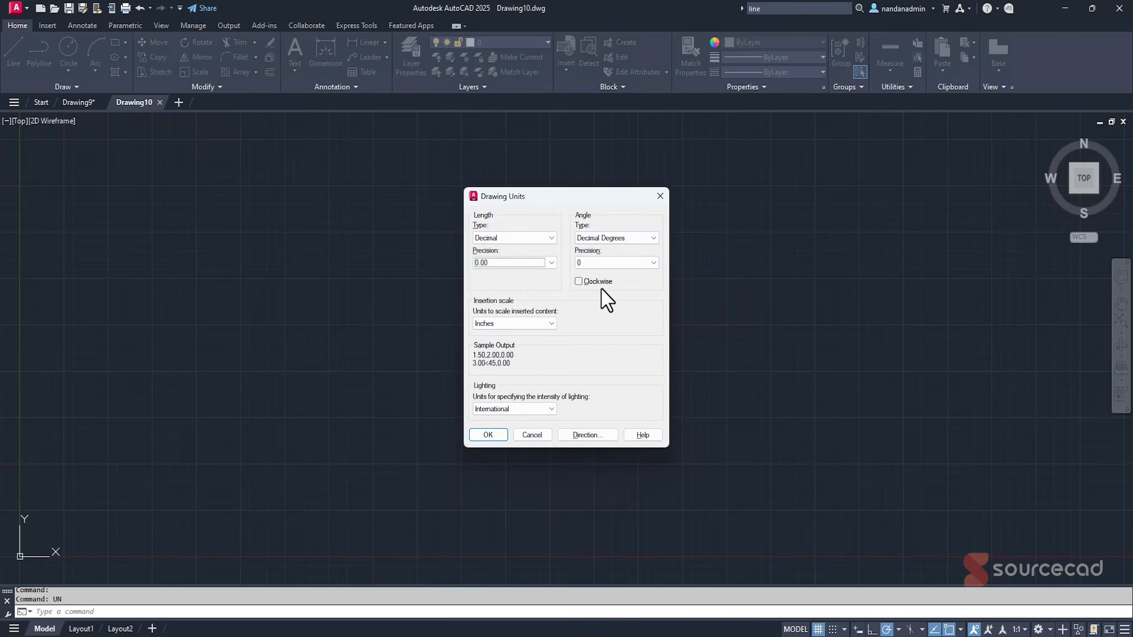
Try the Deg/Min/Sec angle type for the drawing units, and set the type back to Decimal Degrees.
click(617, 239)
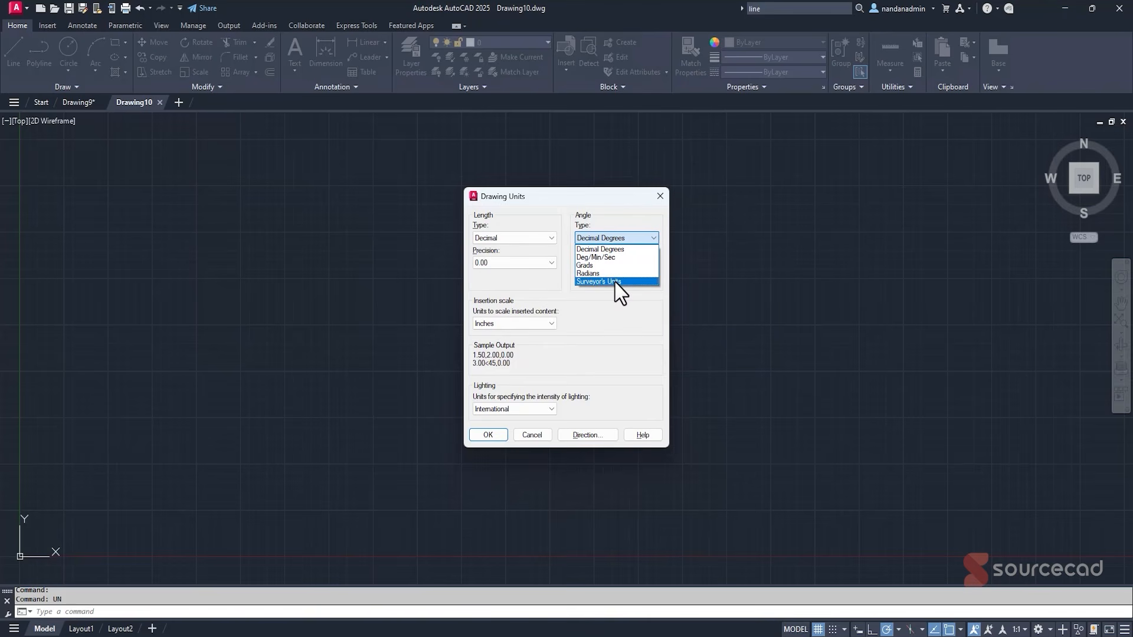
click(634, 258)
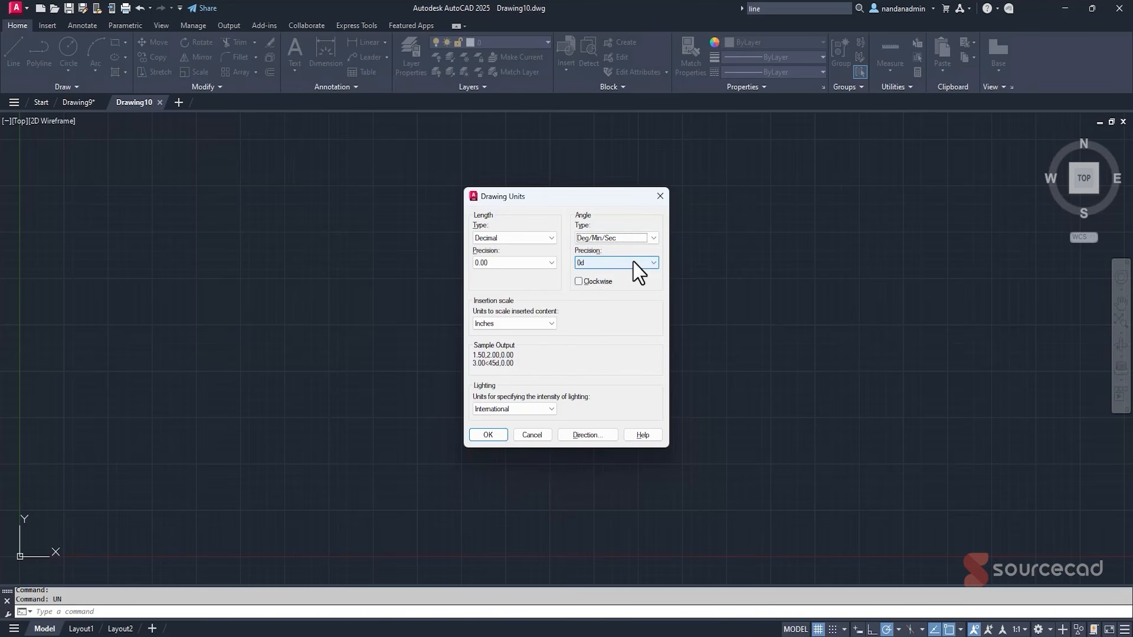
click(633, 260)
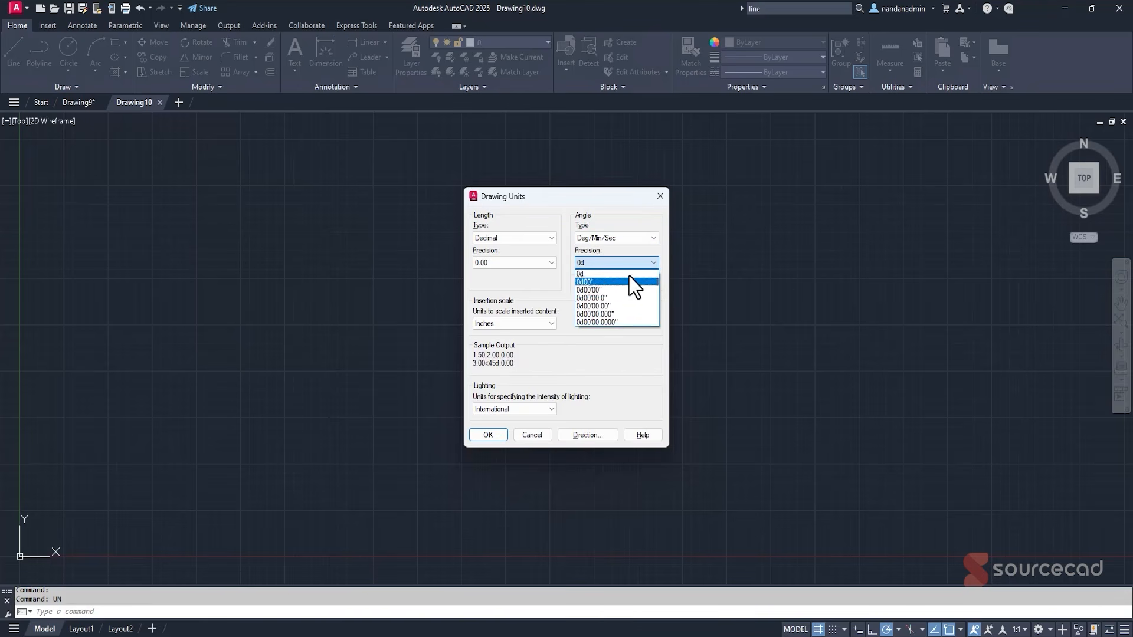
click(629, 255)
click(634, 238)
click(633, 247)
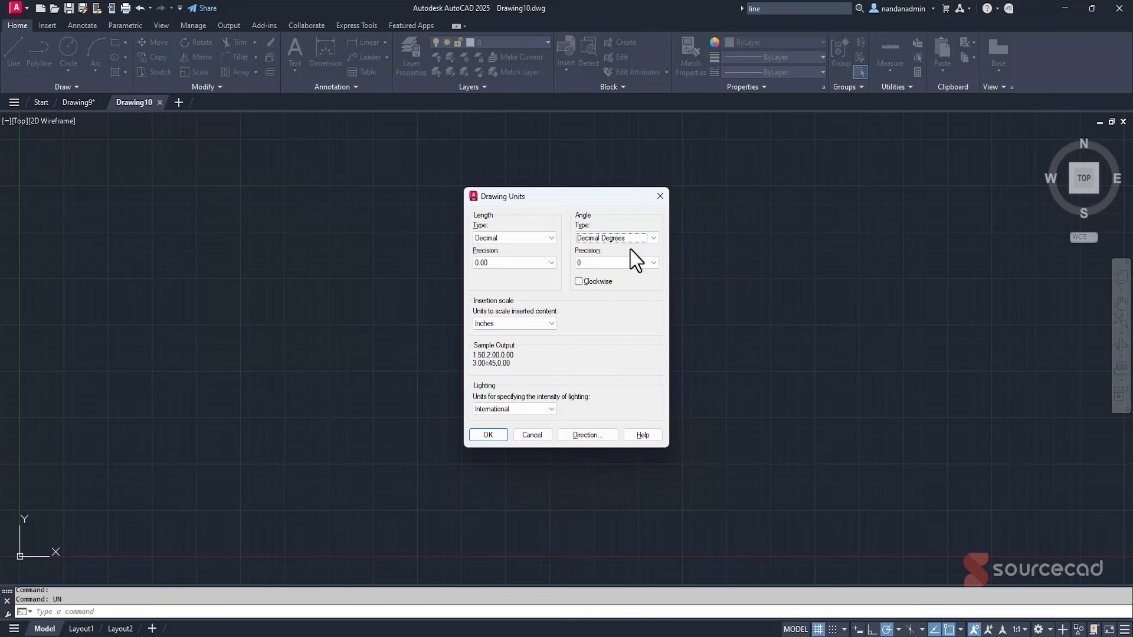
Set the angle precision to 0.0, and try the Clockwise option before turning it off again.
click(629, 264)
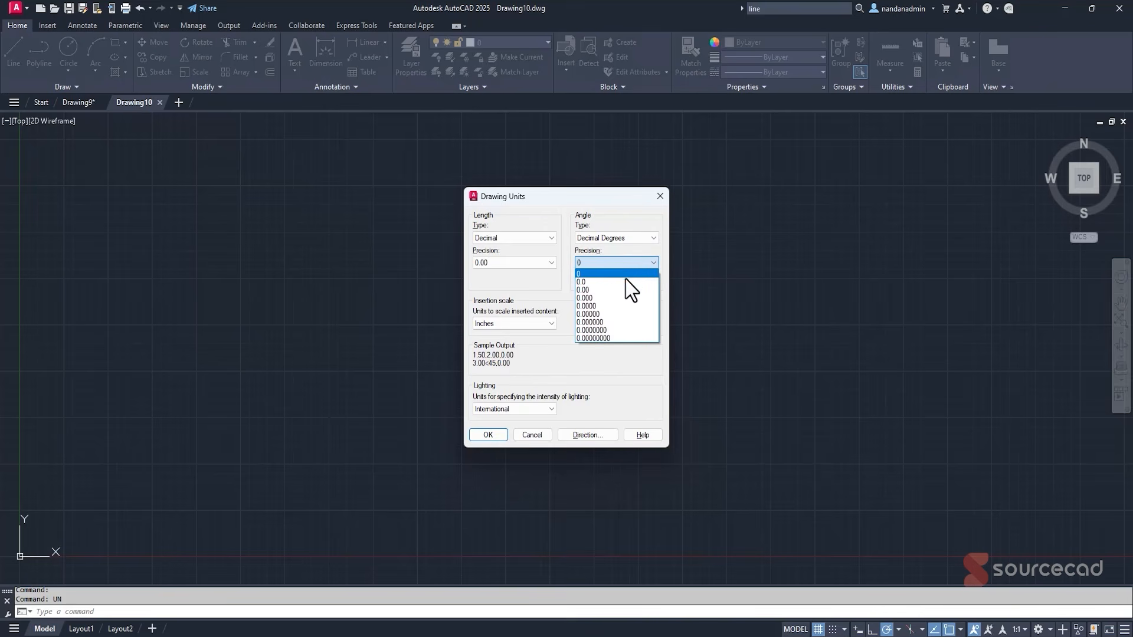
click(623, 283)
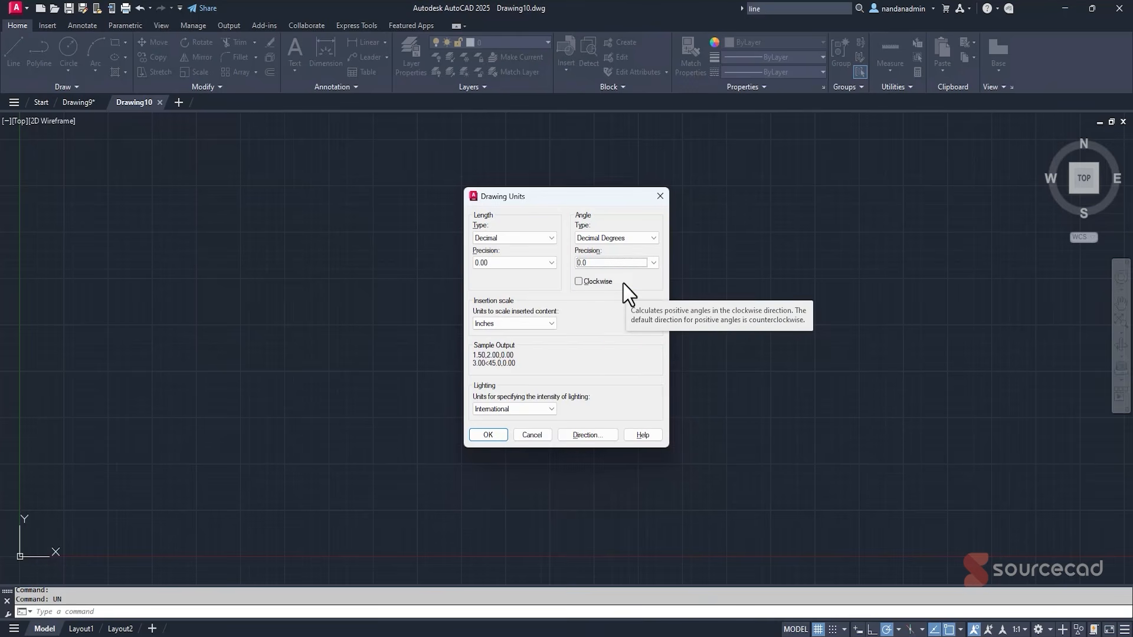
click(579, 281)
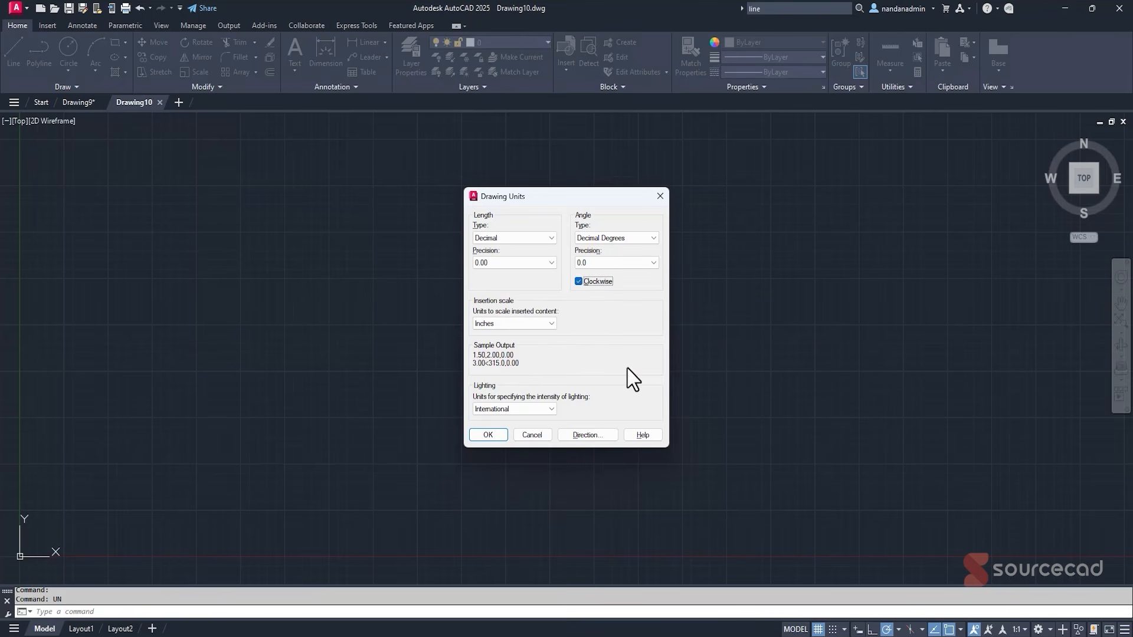
click(600, 283)
Review the insertion scale units, choose Millimeters for scaling inserted content, and accept the drawing units.
mouse_move(486, 328)
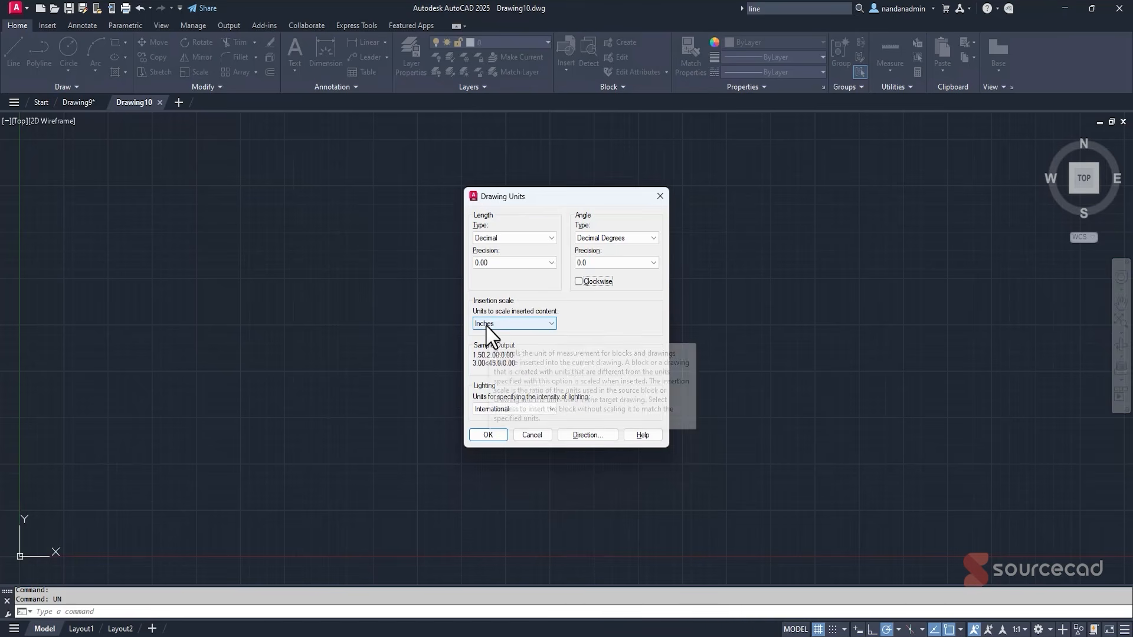
click(538, 327)
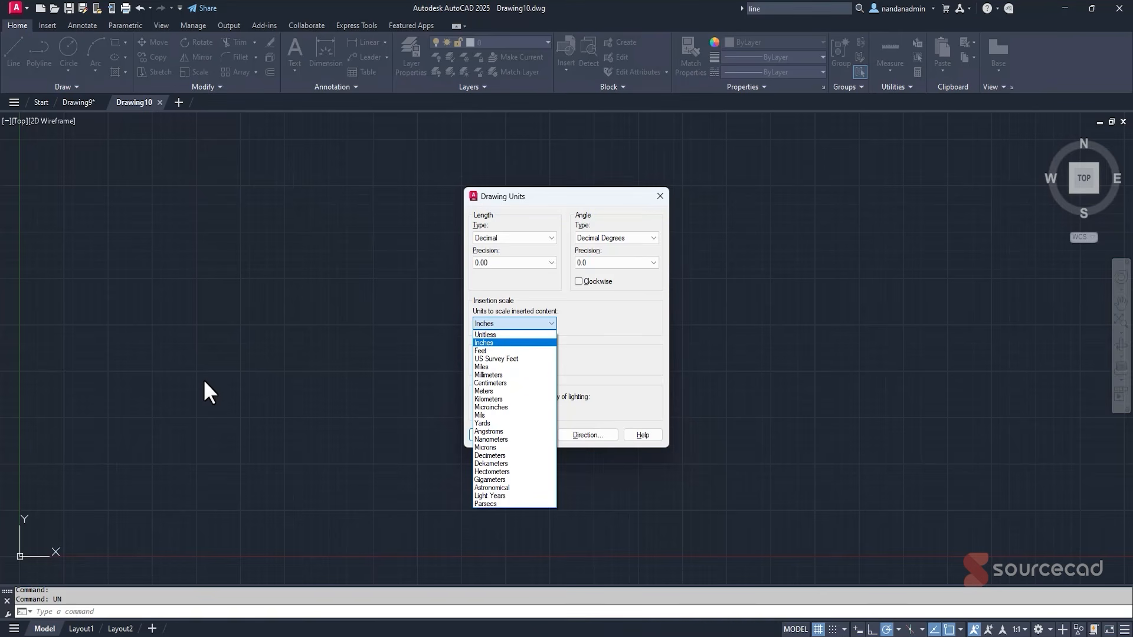
click(648, 372)
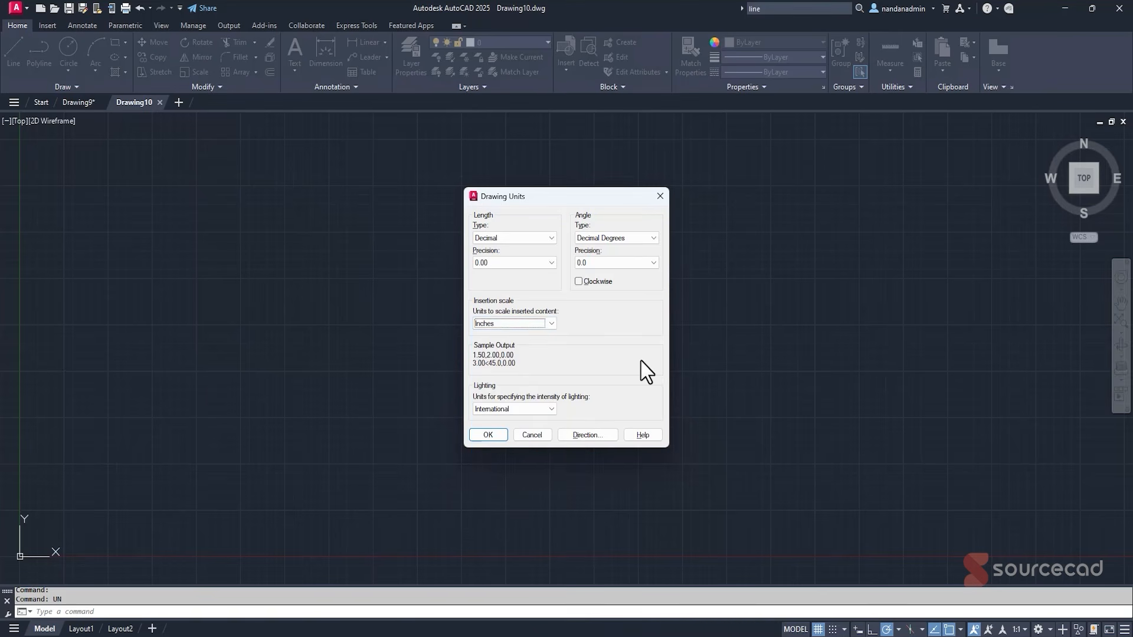
click(531, 328)
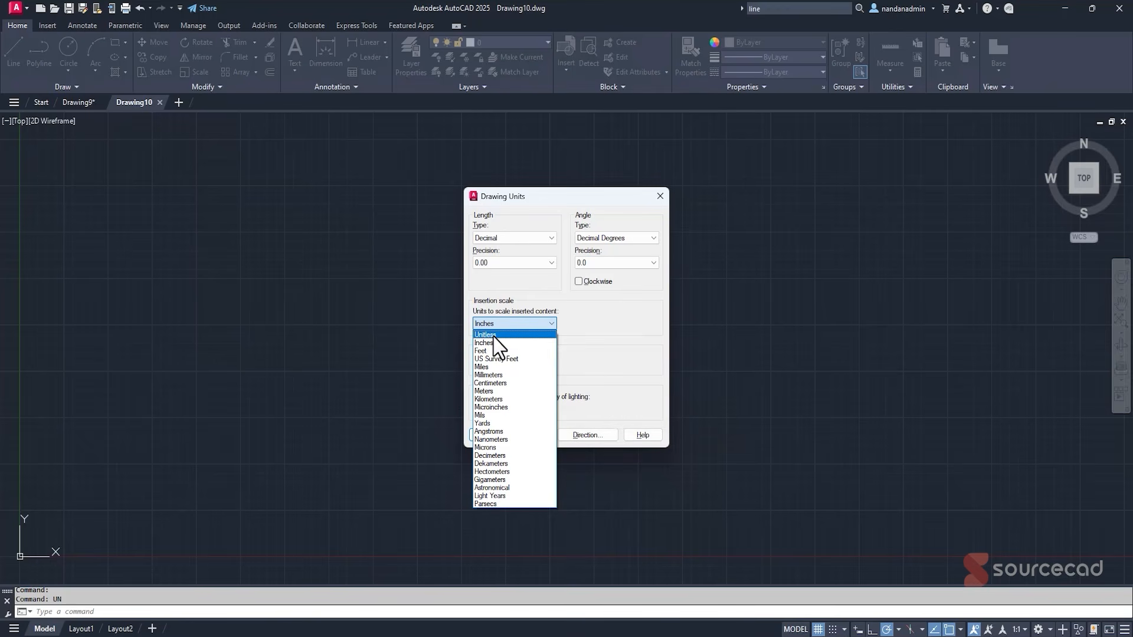
click(518, 375)
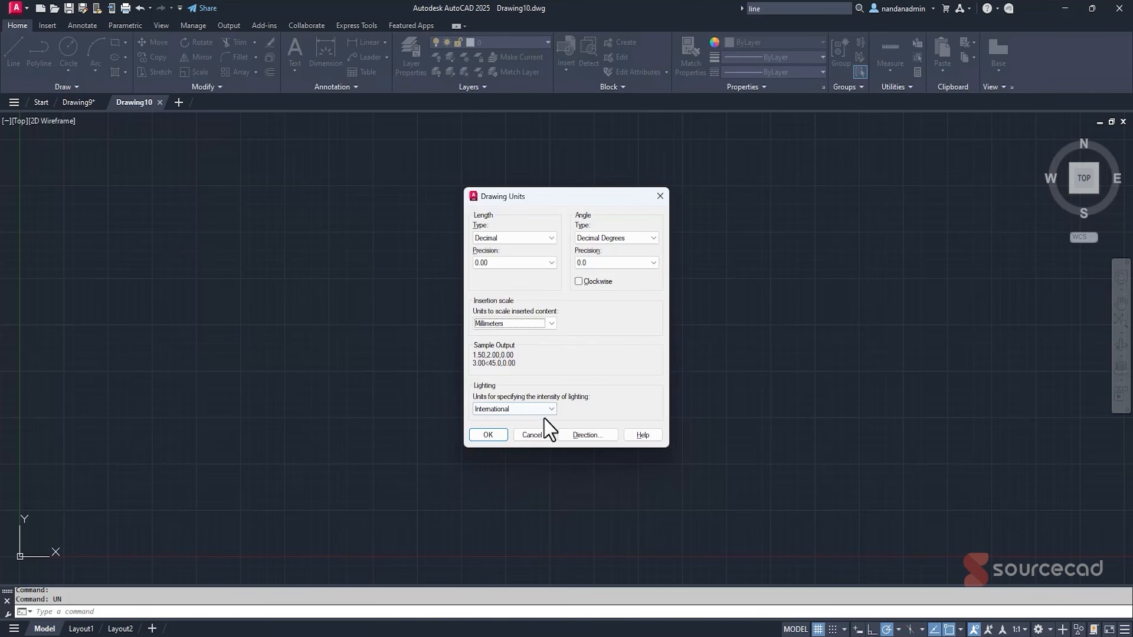
click(490, 436)
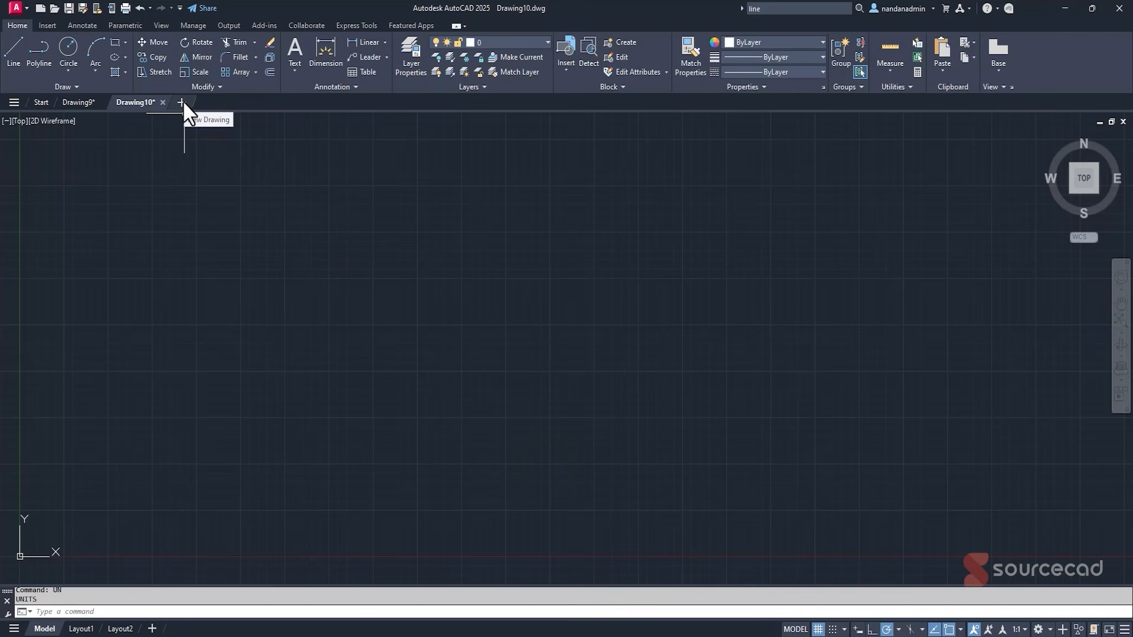
Check the Start page's choices for new drawings and return to Drawing10.
click(37, 105)
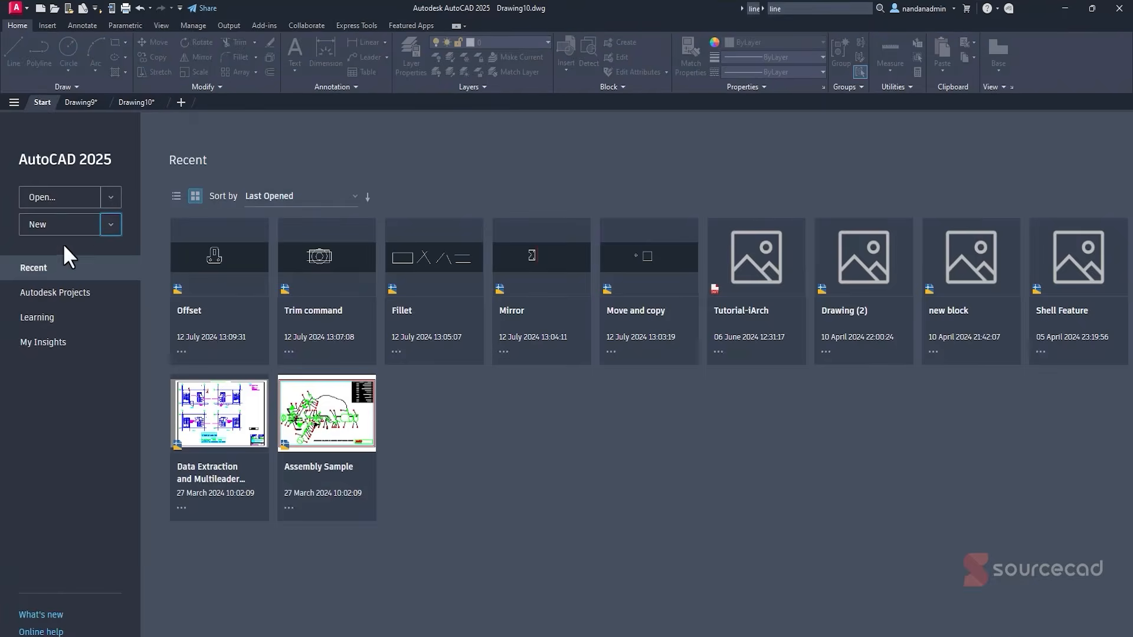
click(110, 224)
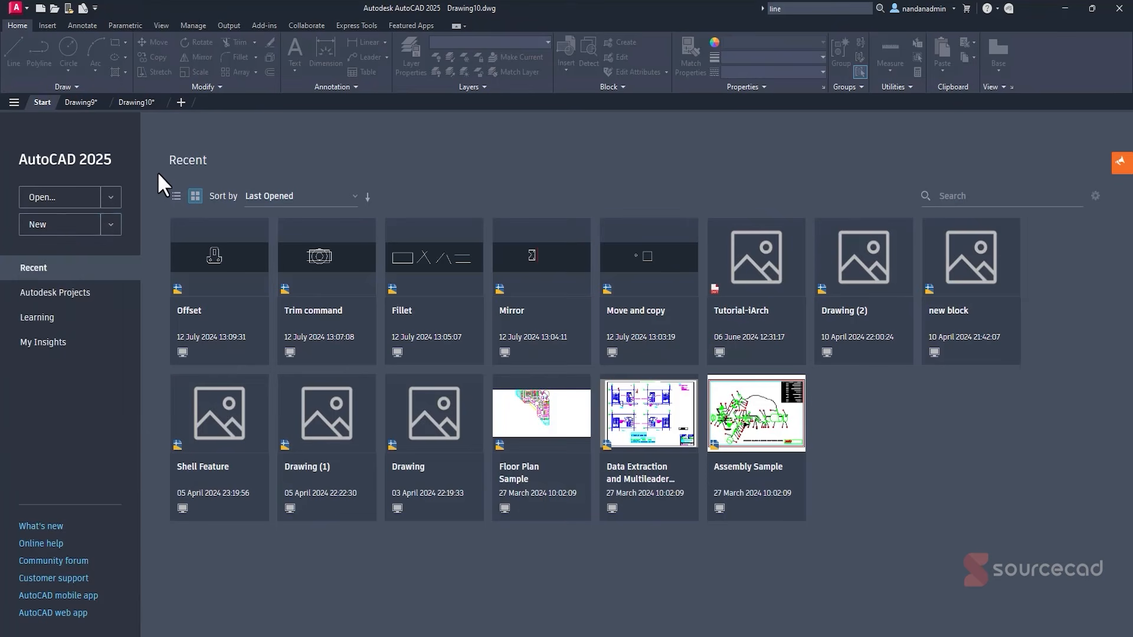
click(142, 103)
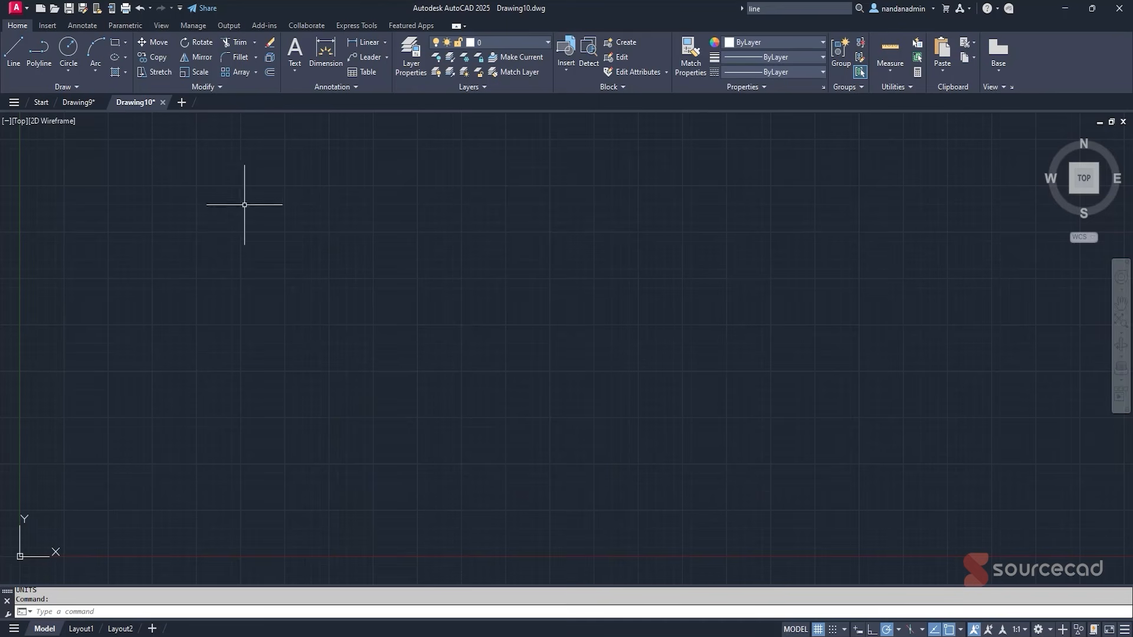
Save the drawing to the Desktop as a drawing template named "Sample template", accepting the default template options.
click(23, 8)
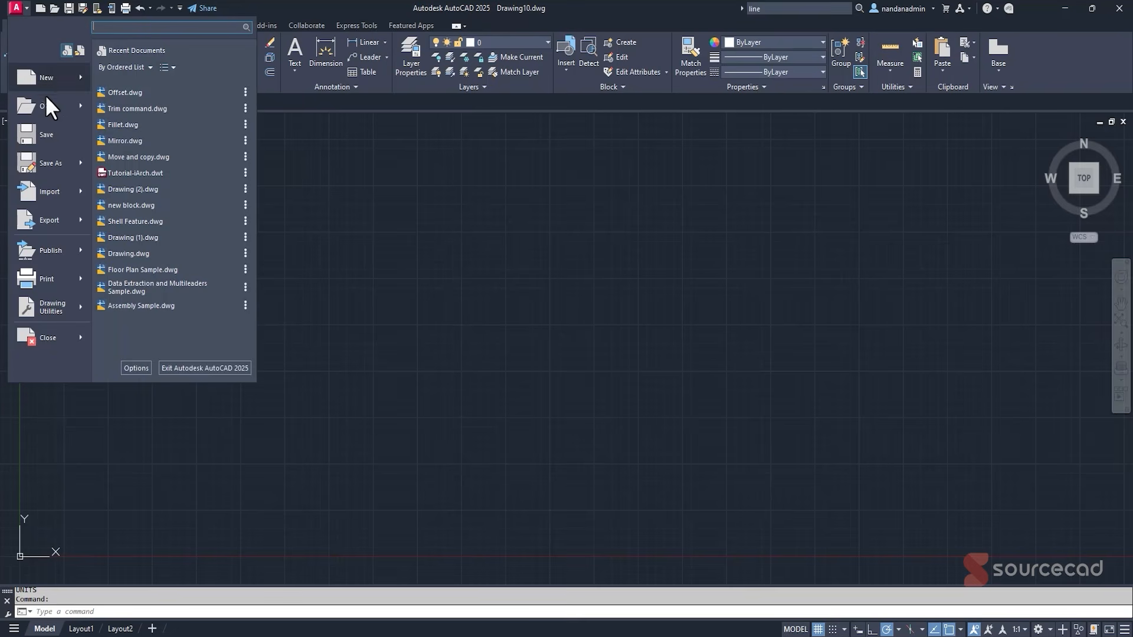
mouse_move(62, 167)
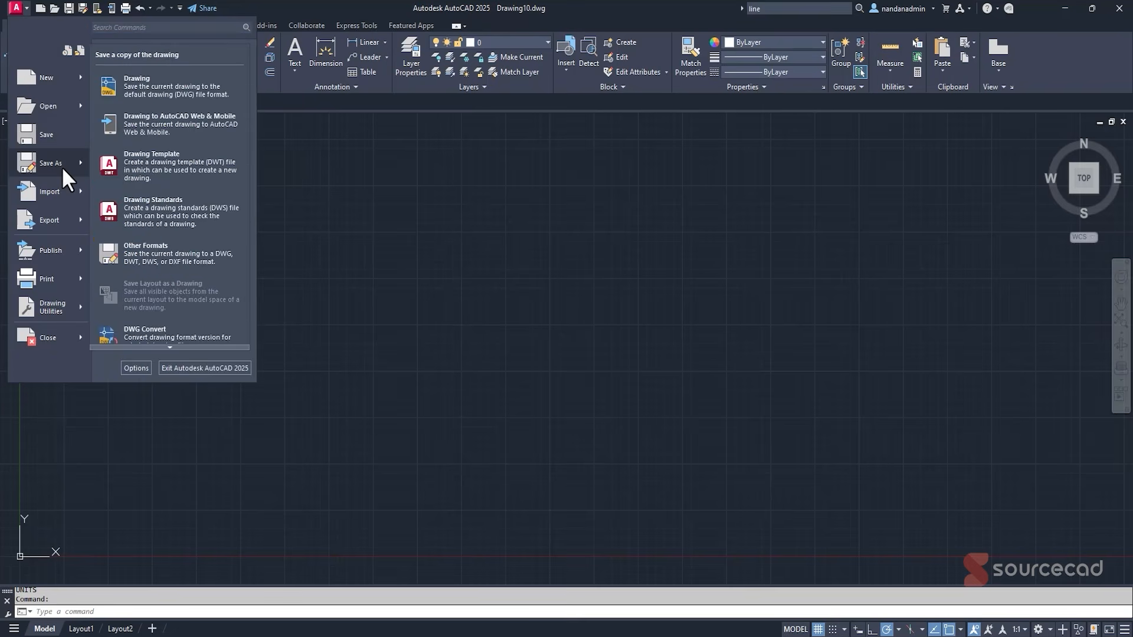
click(216, 180)
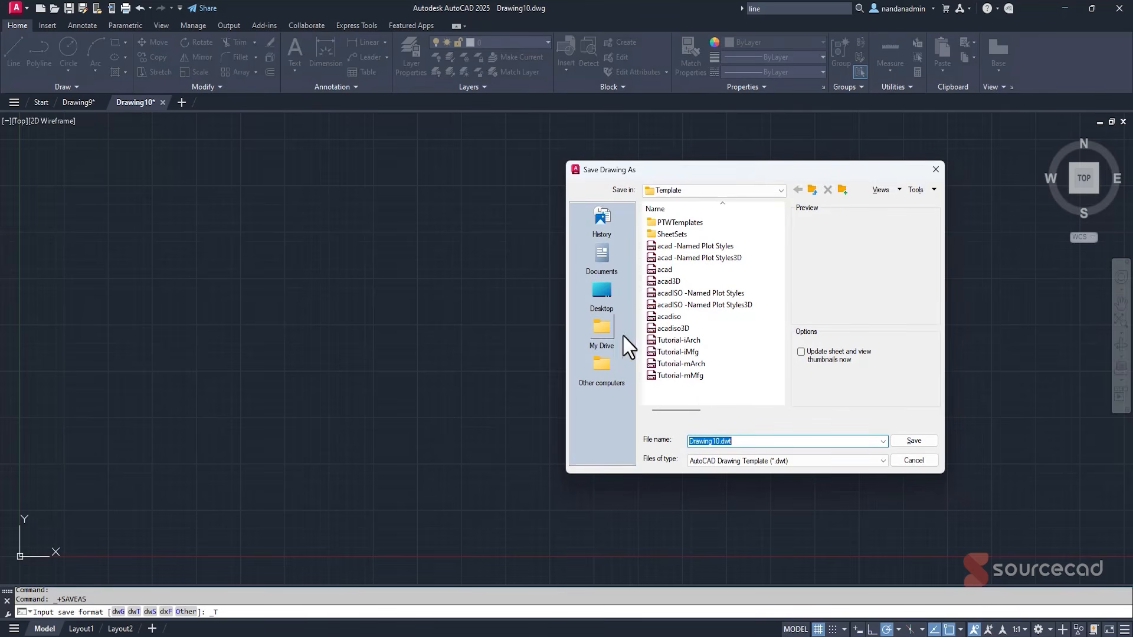
click(602, 298)
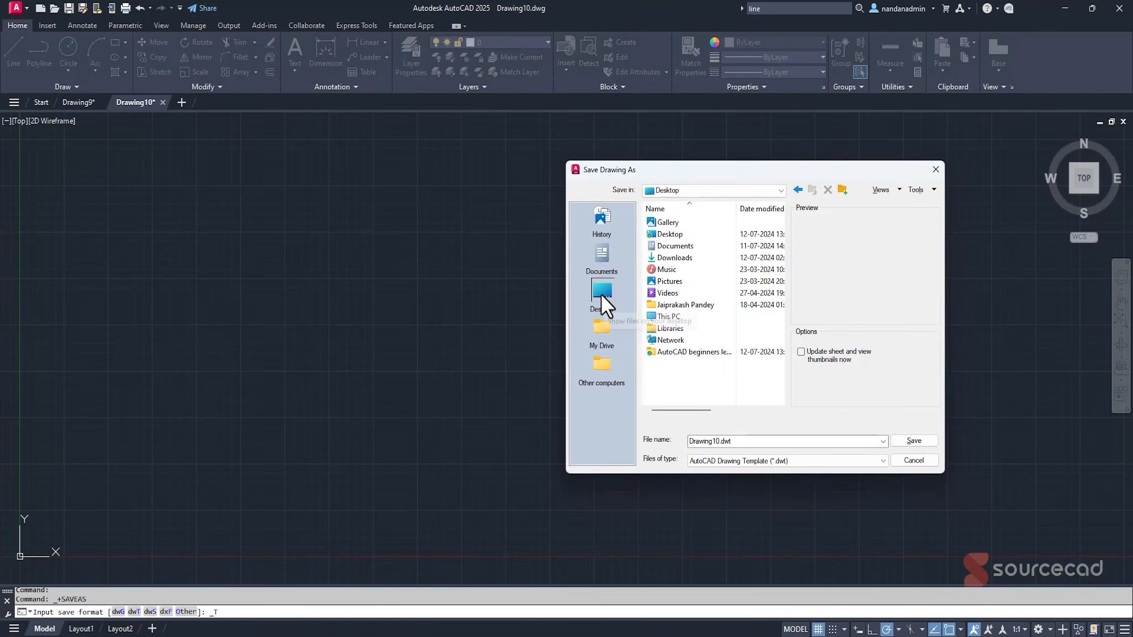
double_click(747, 442)
text(Sample template)
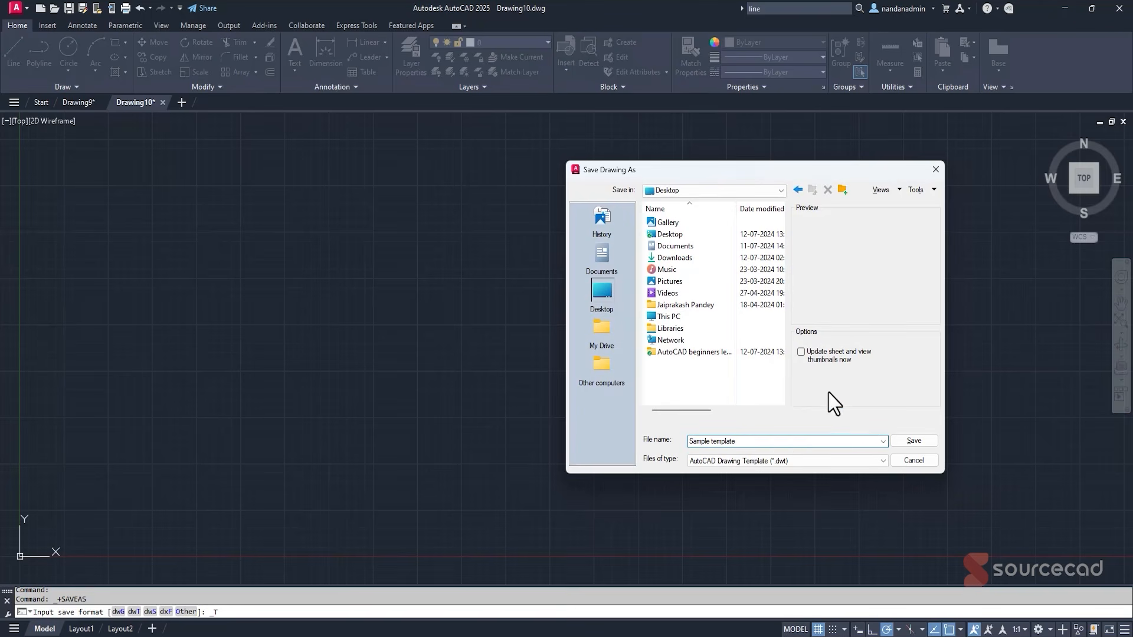
click(913, 441)
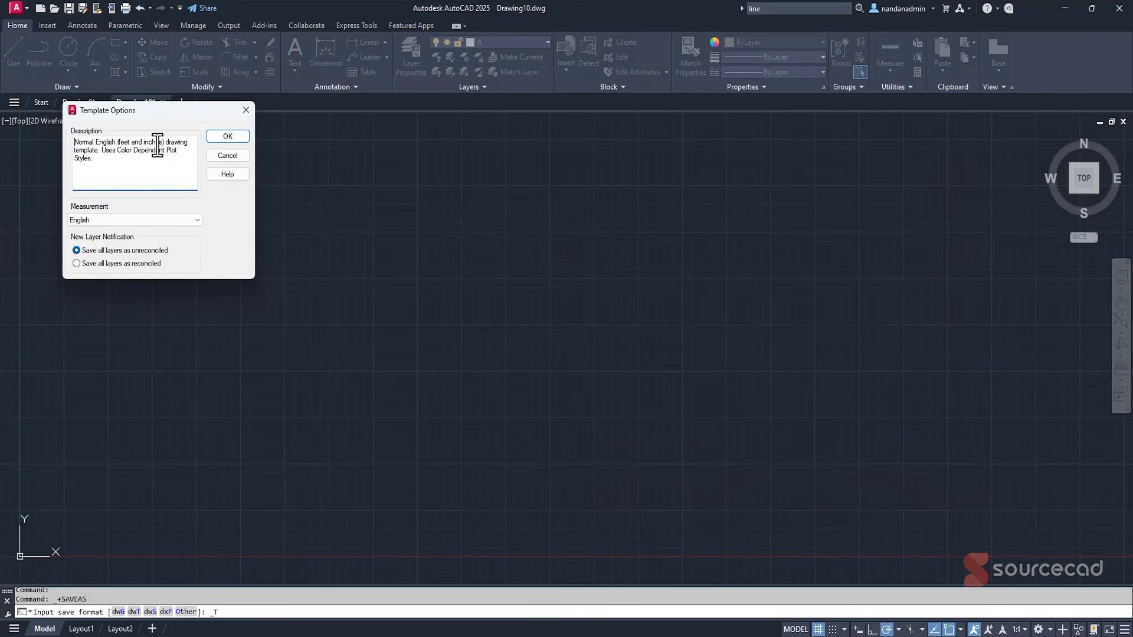
click(227, 137)
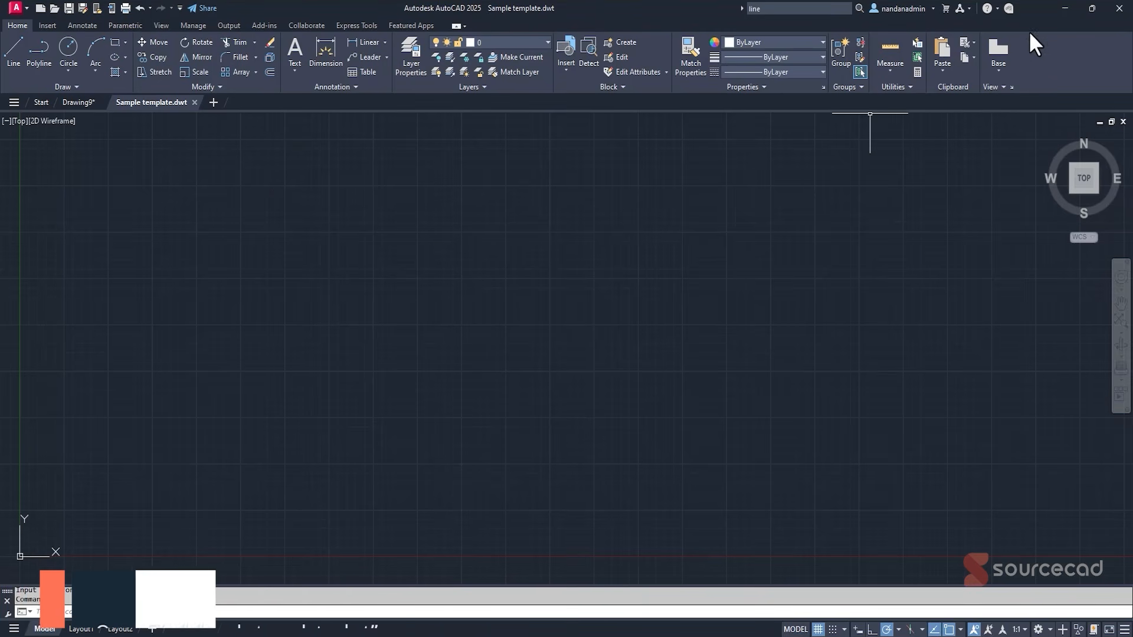
Check the Sample template file on the desktop, and close the open template and Drawing9 without saving changes.
click(1064, 8)
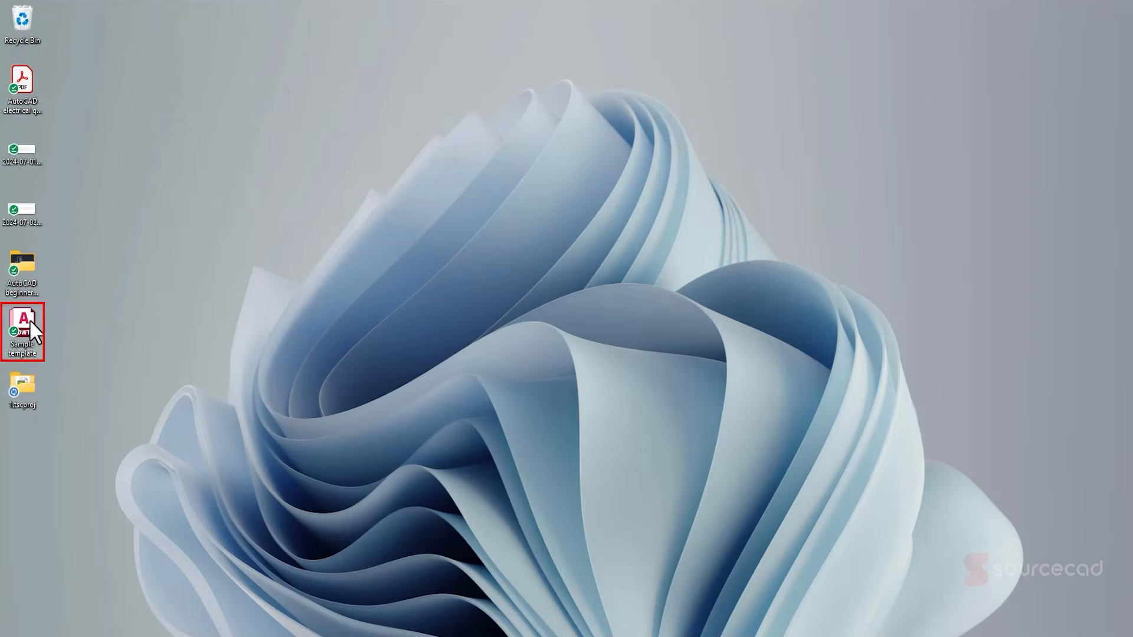
double_click(22, 324)
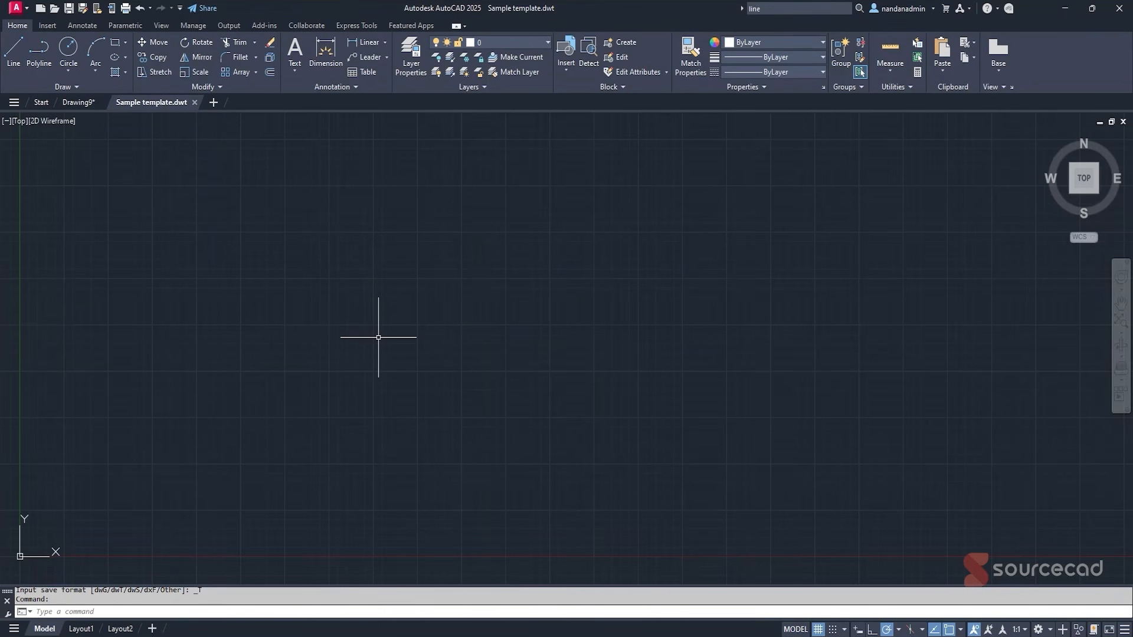
click(194, 102)
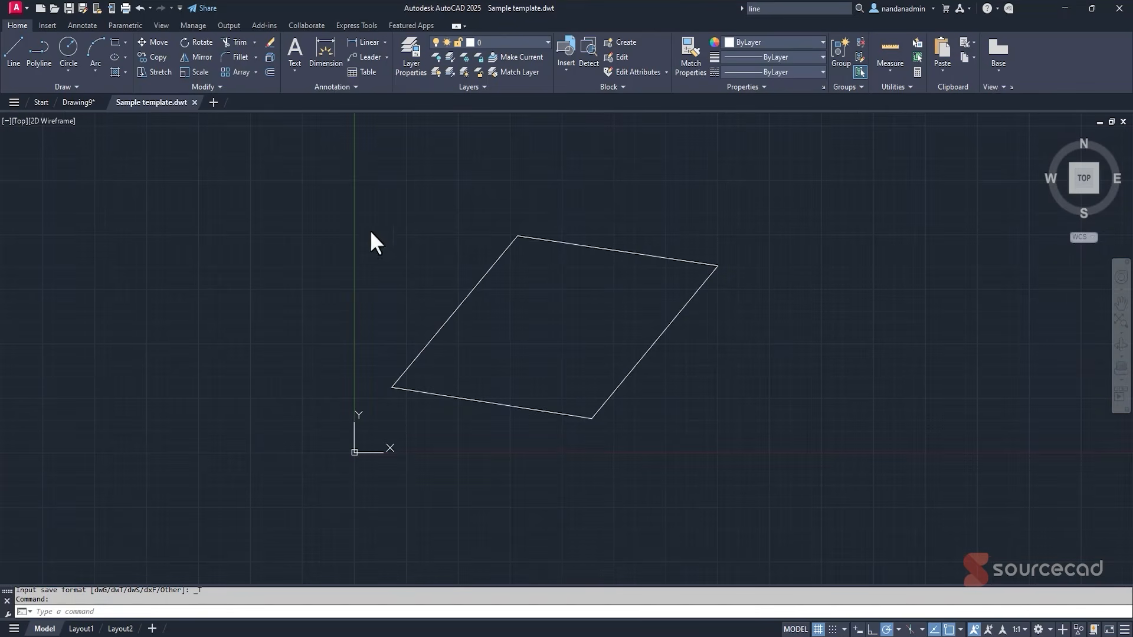
click(105, 102)
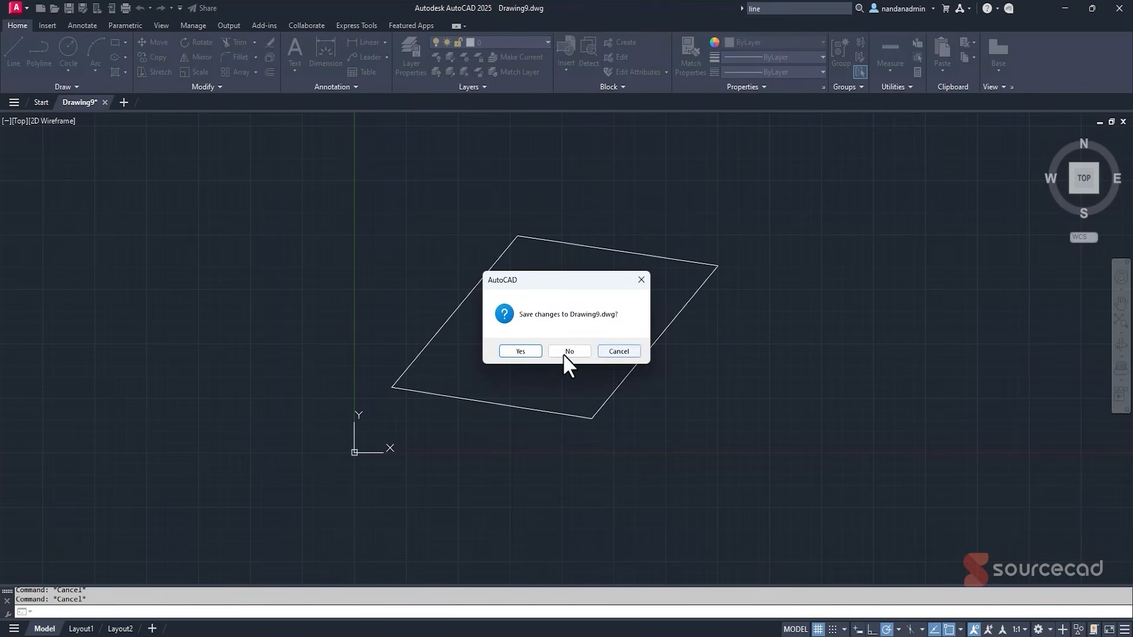
click(564, 353)
Start a new drawing from the Sample template file on the desktop, and inspect its Drawing Units settings.
click(1065, 8)
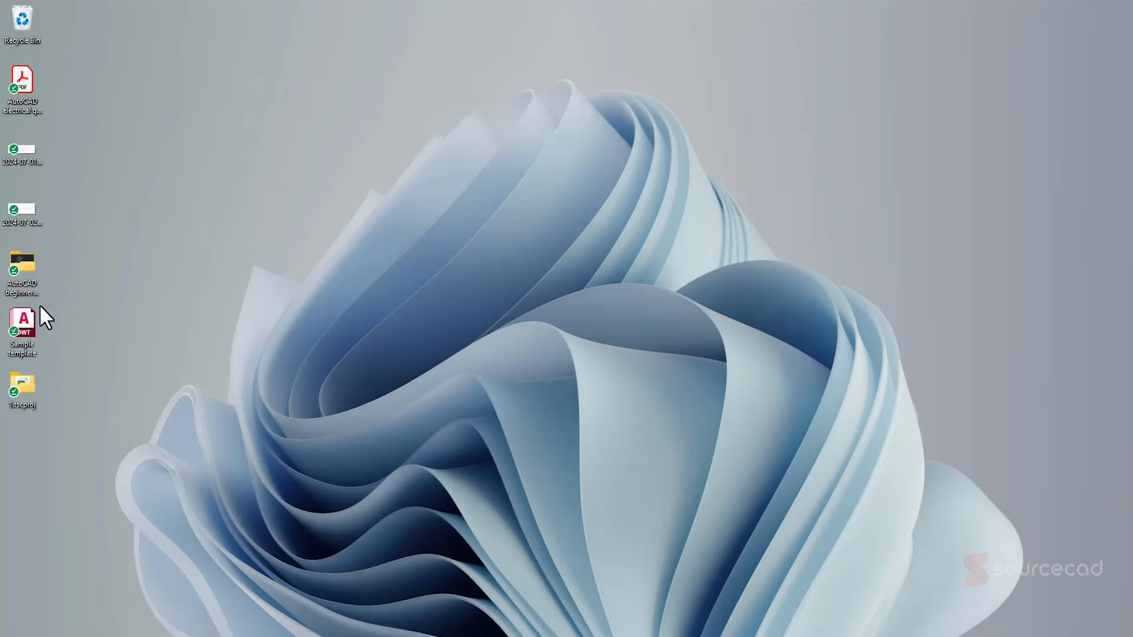
double_click(29, 313)
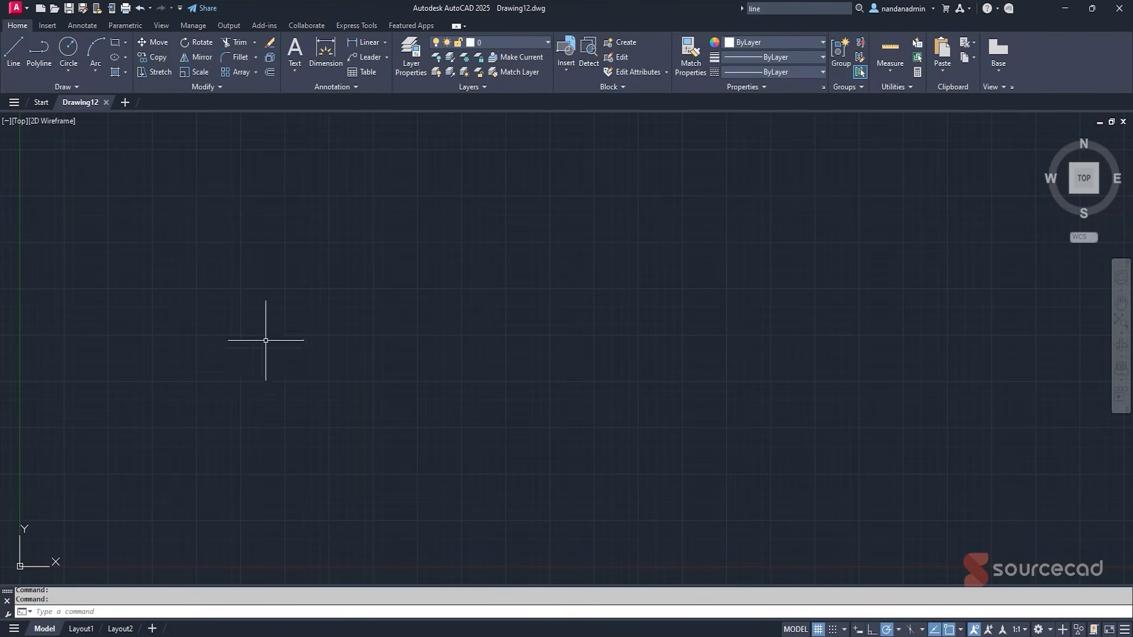
text(UN)
key(Return)
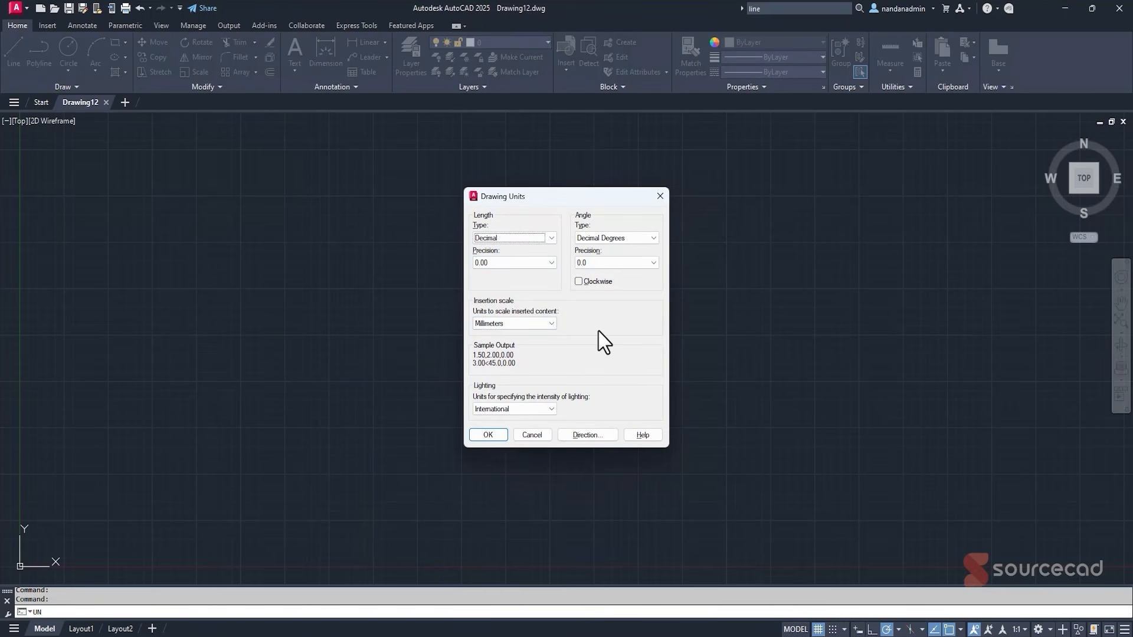
click(660, 196)
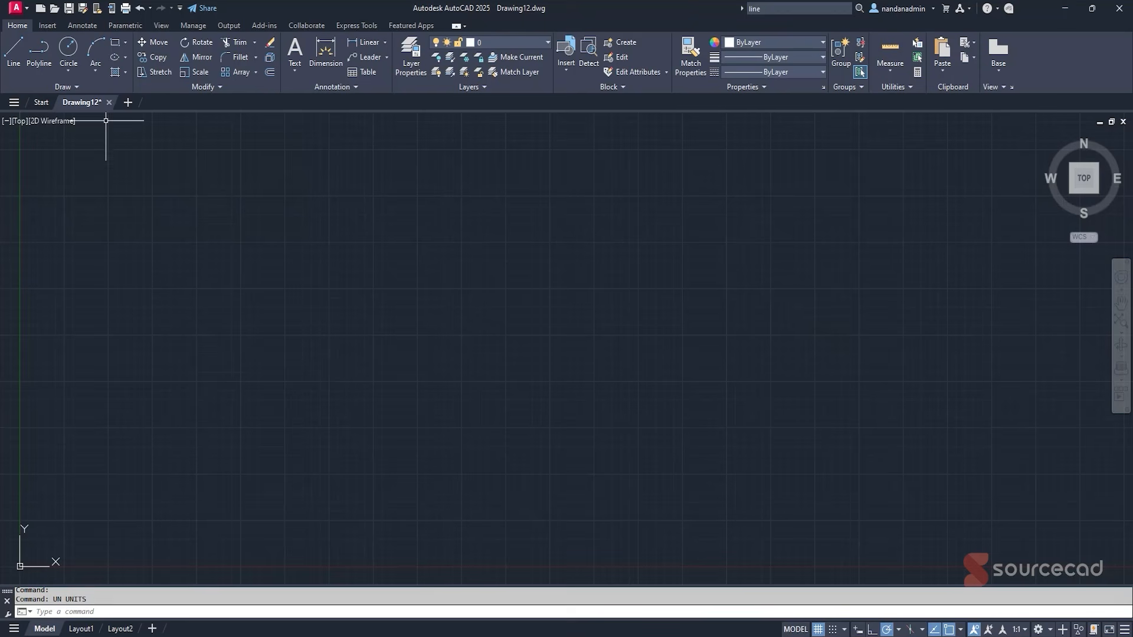
Create another new drawing alongside Drawing12 and open its Drawing Units settings for checking.
click(127, 103)
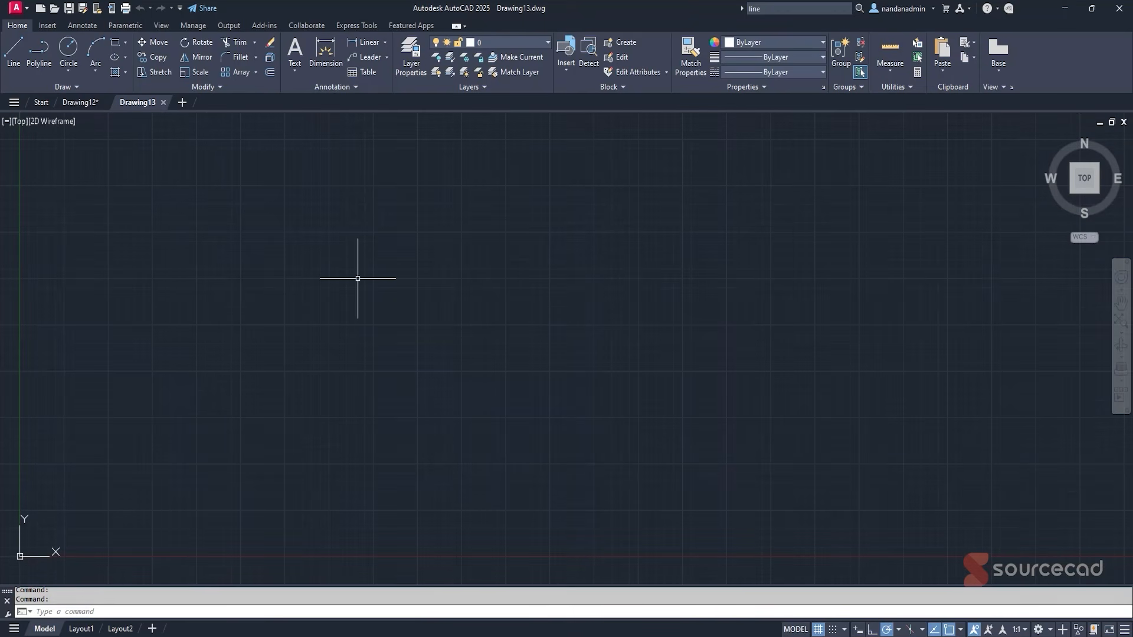
text(un)
key(Return)
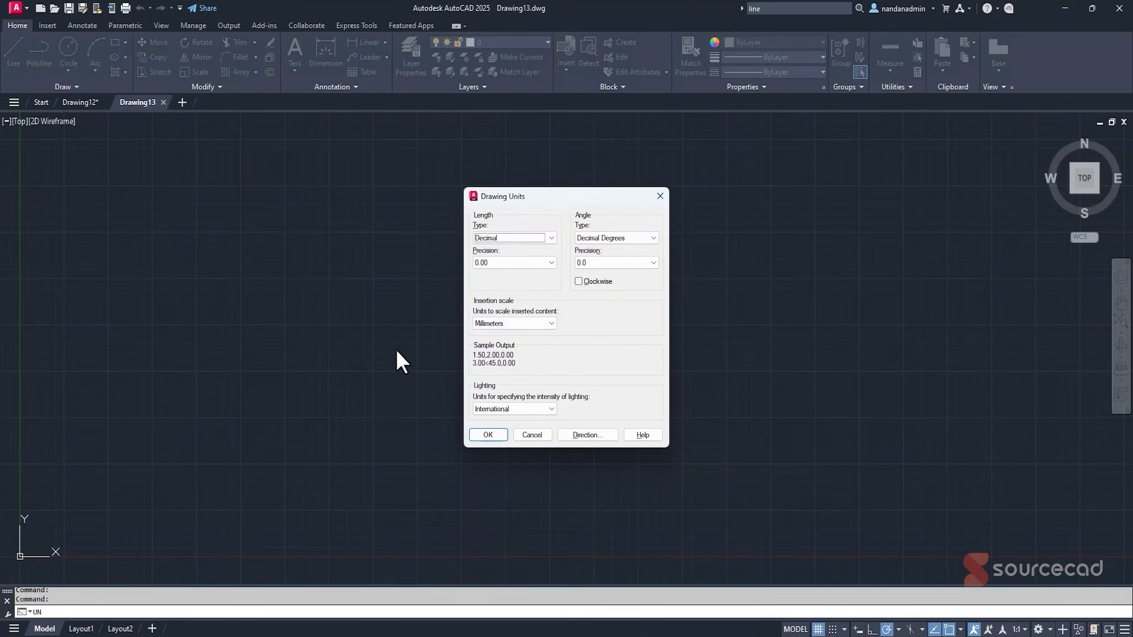
Accept the Drawing Units settings and close Drawing13 without saving its changes.
key(Return)
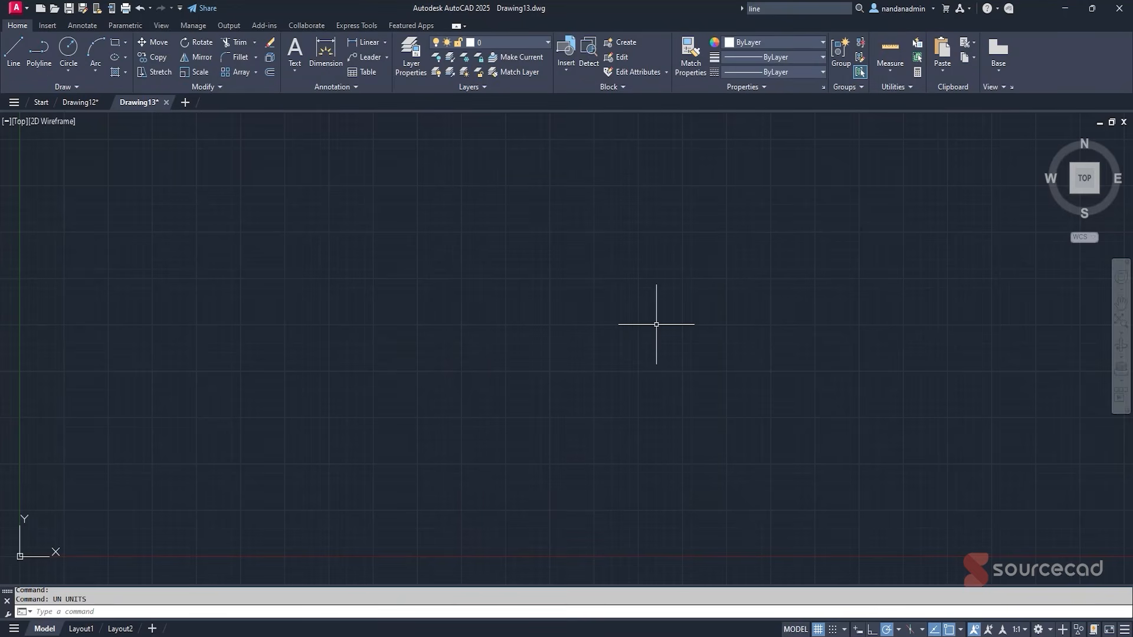
click(167, 102)
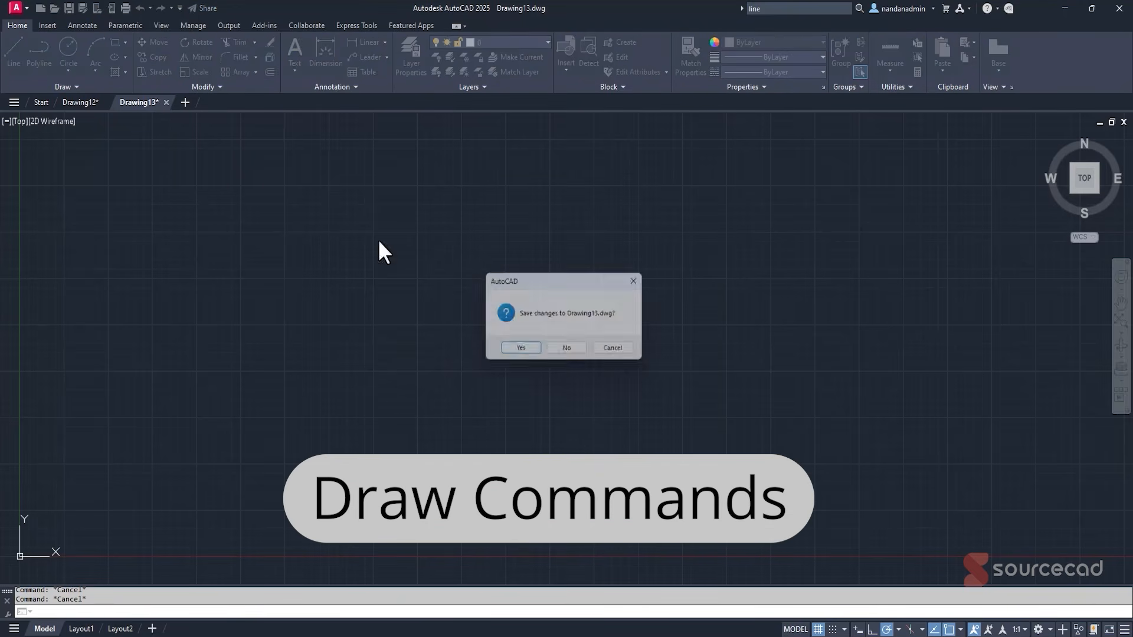
click(576, 356)
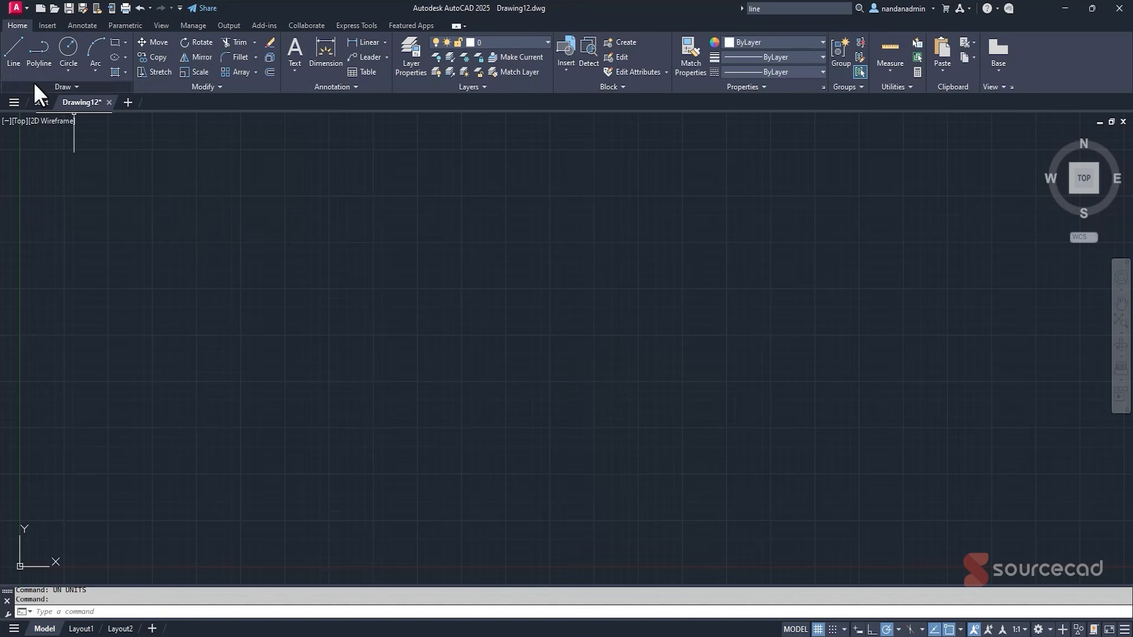
Draw a closed four-sided line shape: 10 units to the right, 6 units up, 8 units diagonally up-left, and back to the start point.
click(17, 52)
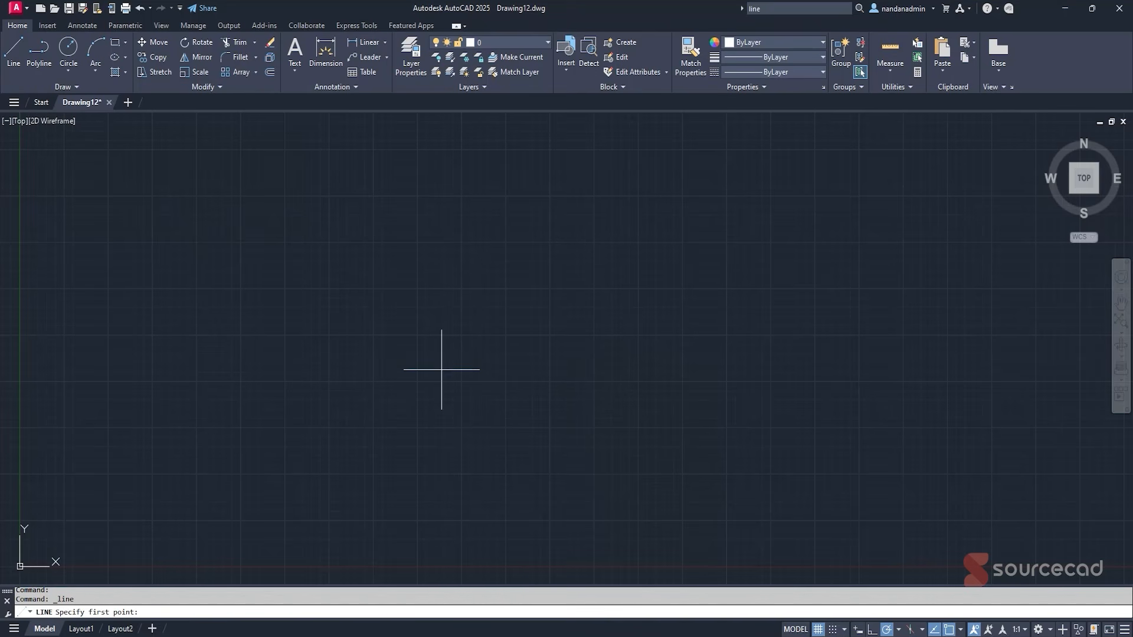
click(371, 375)
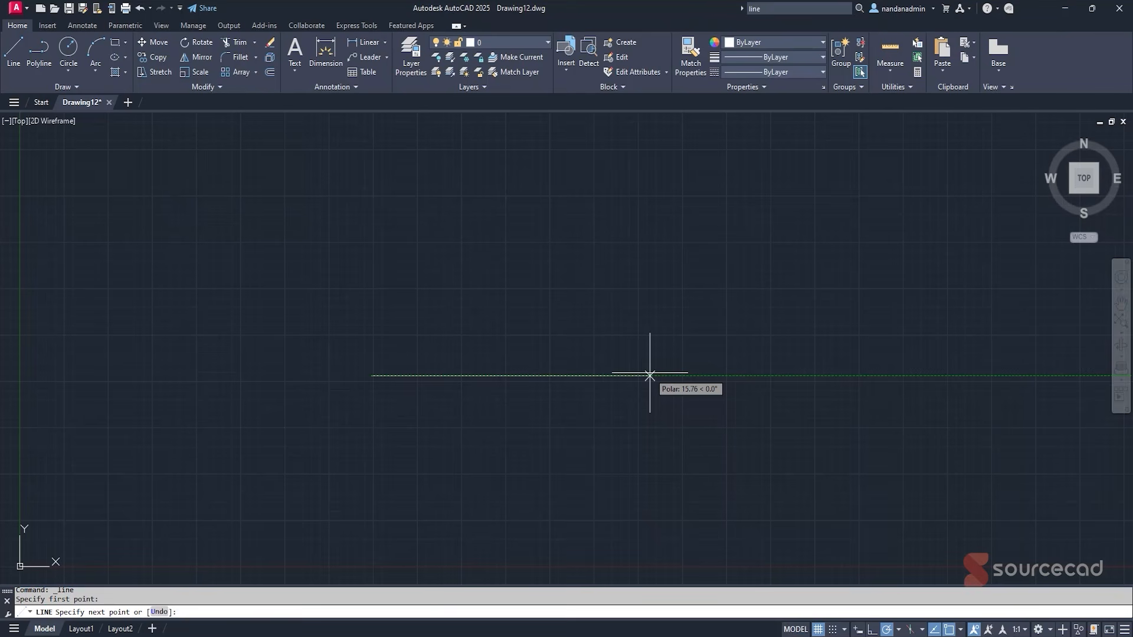
text(10)
key(Return)
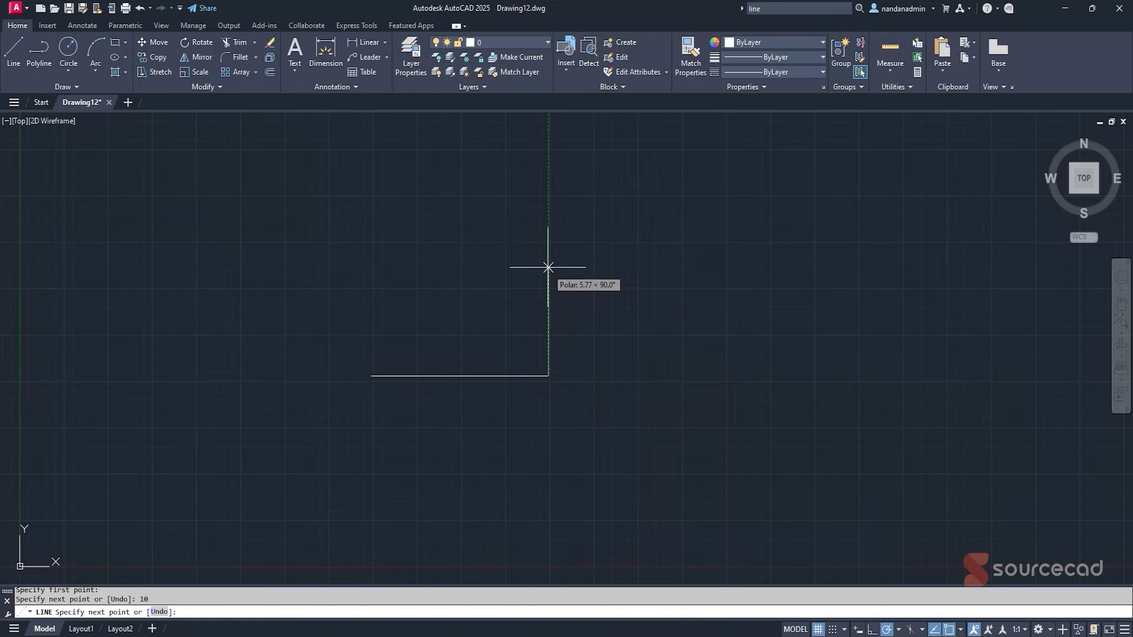
text(6)
key(Return)
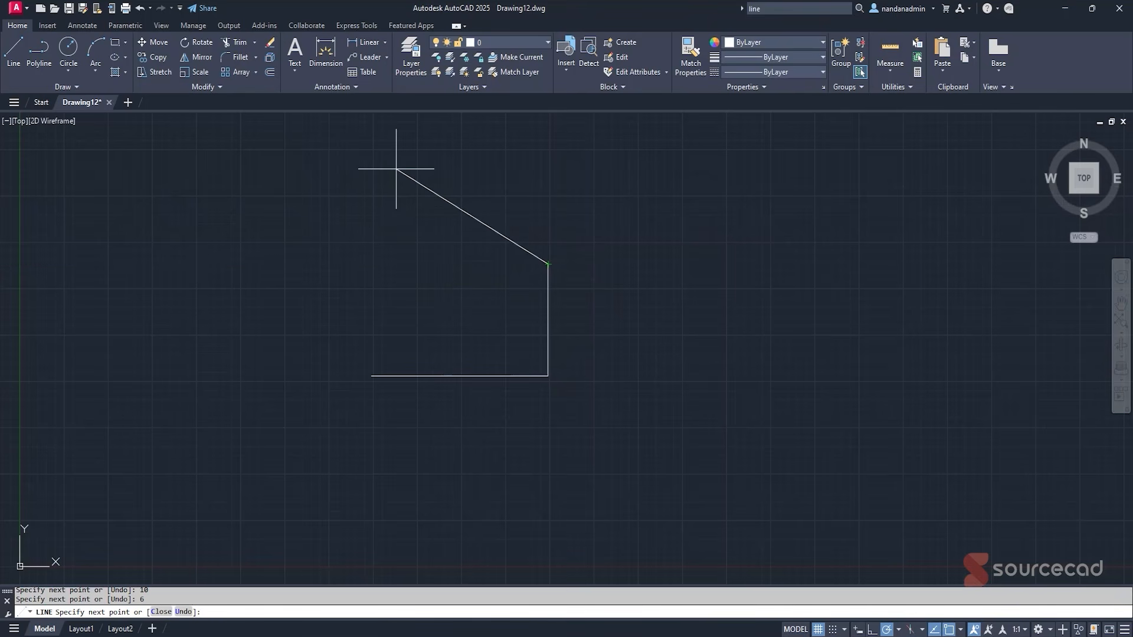
text(8)
key(Return)
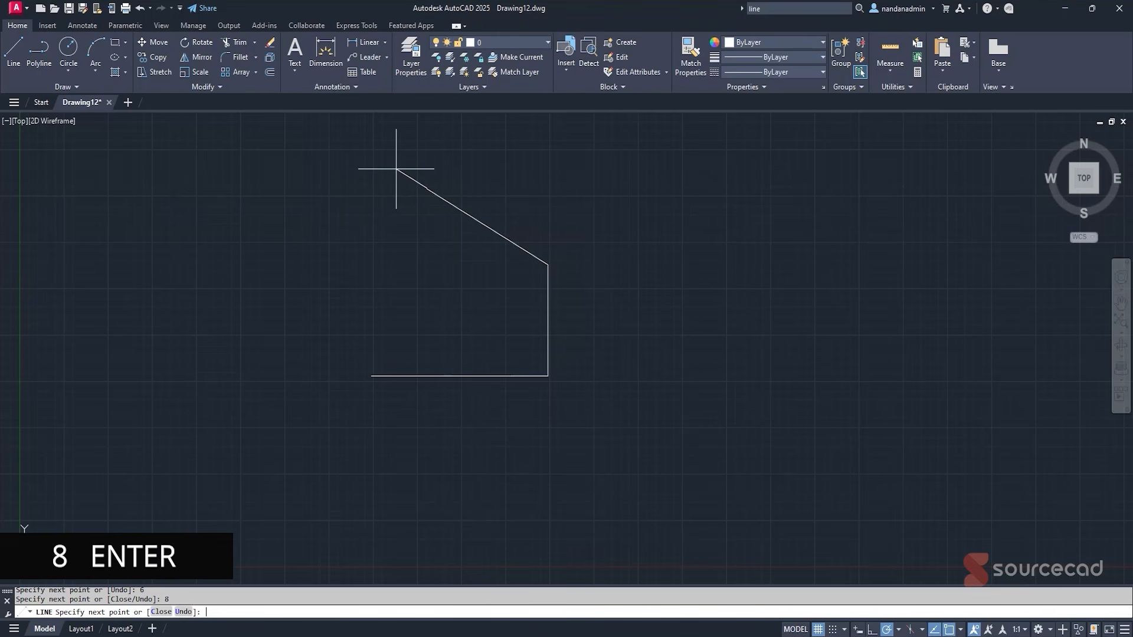
click(371, 375)
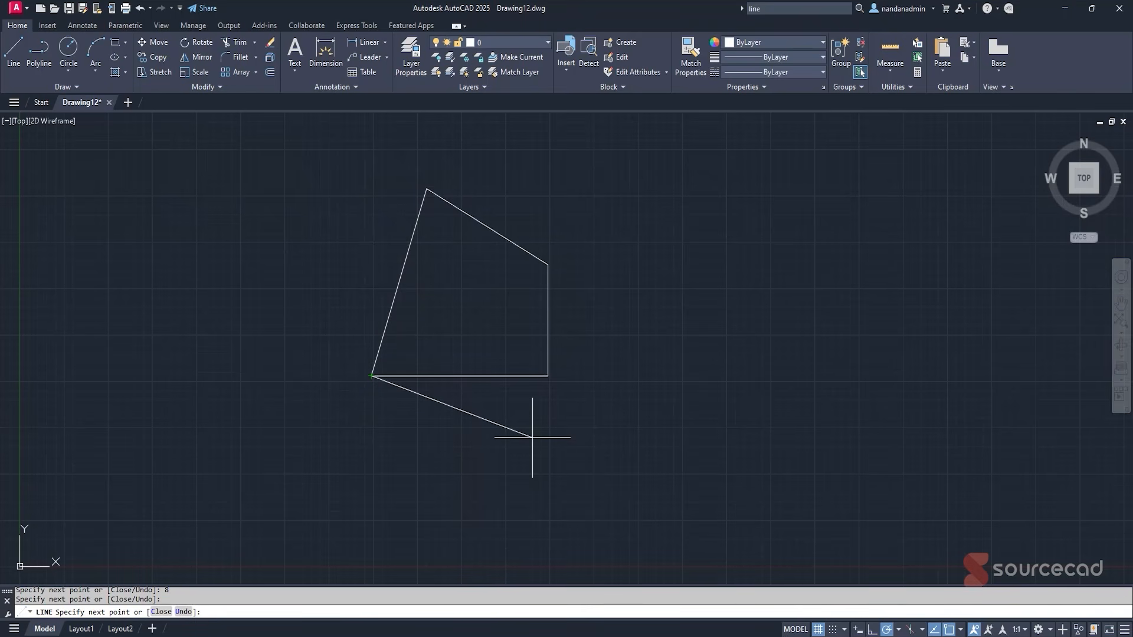
key(Escape)
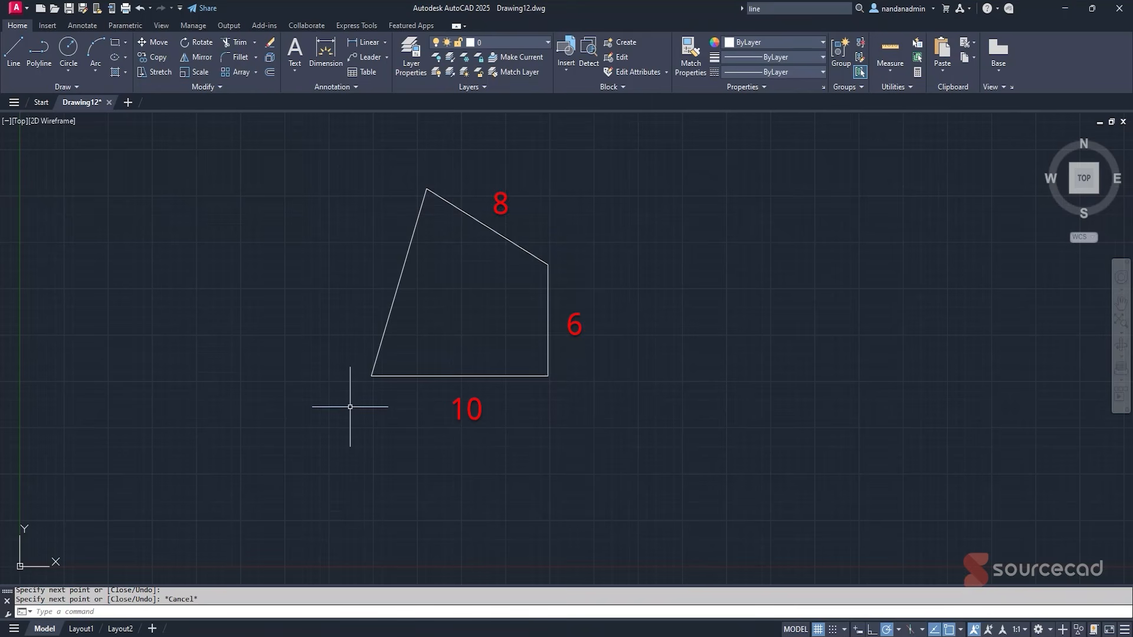
Start a line chain to the right of the four-sided shape with a 10-unit horizontal segment.
click(28, 63)
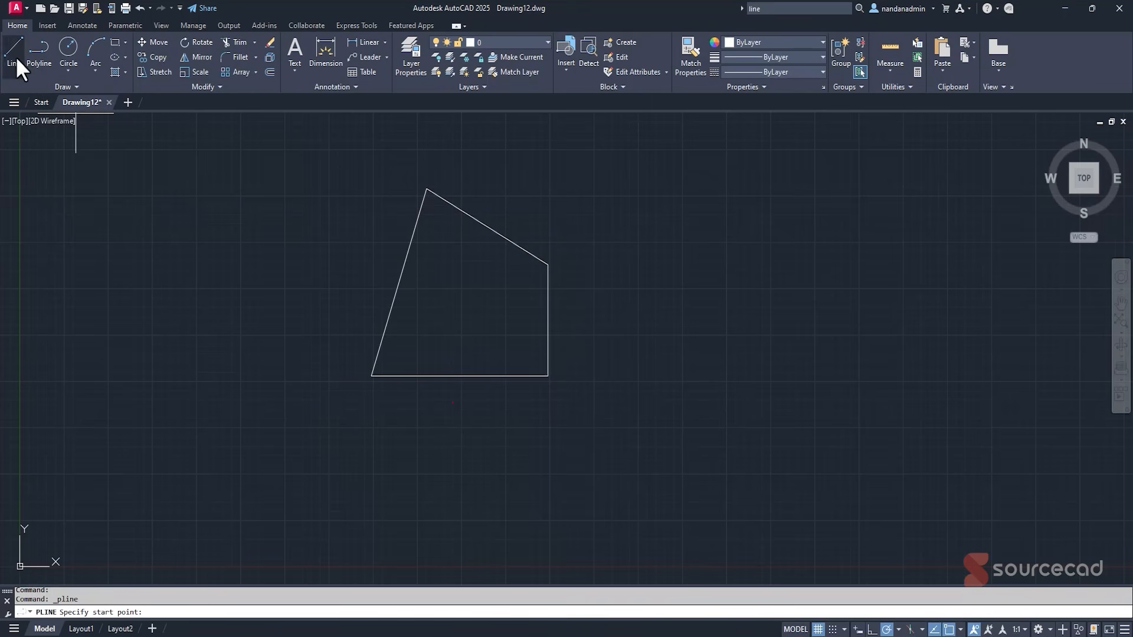
click(14, 59)
middle_drag(681, 303, 456, 357)
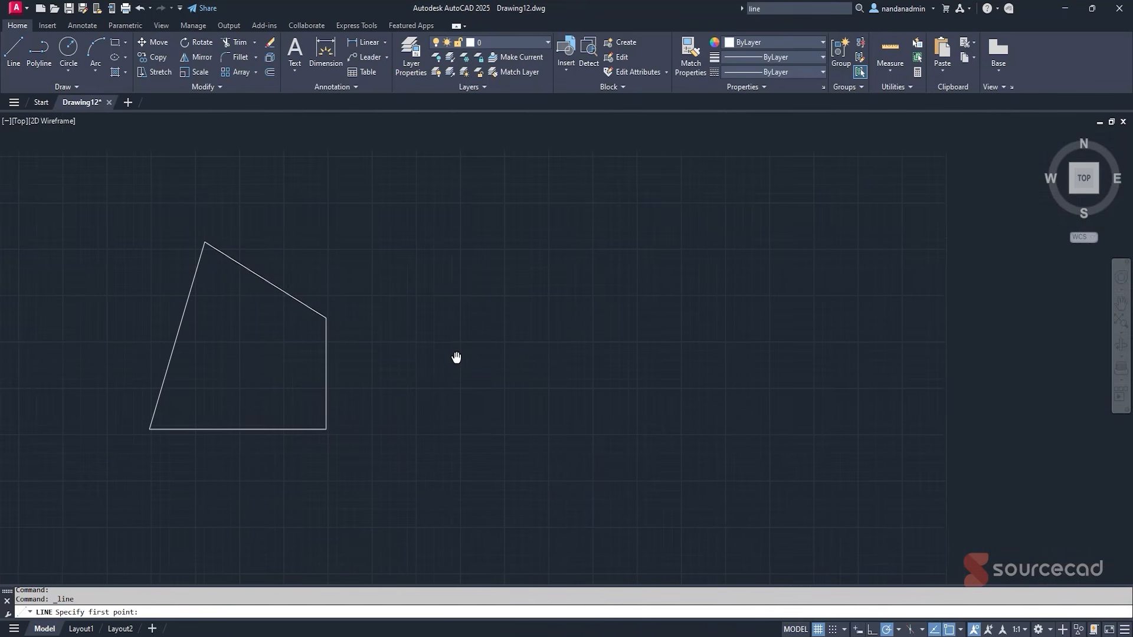
click(415, 428)
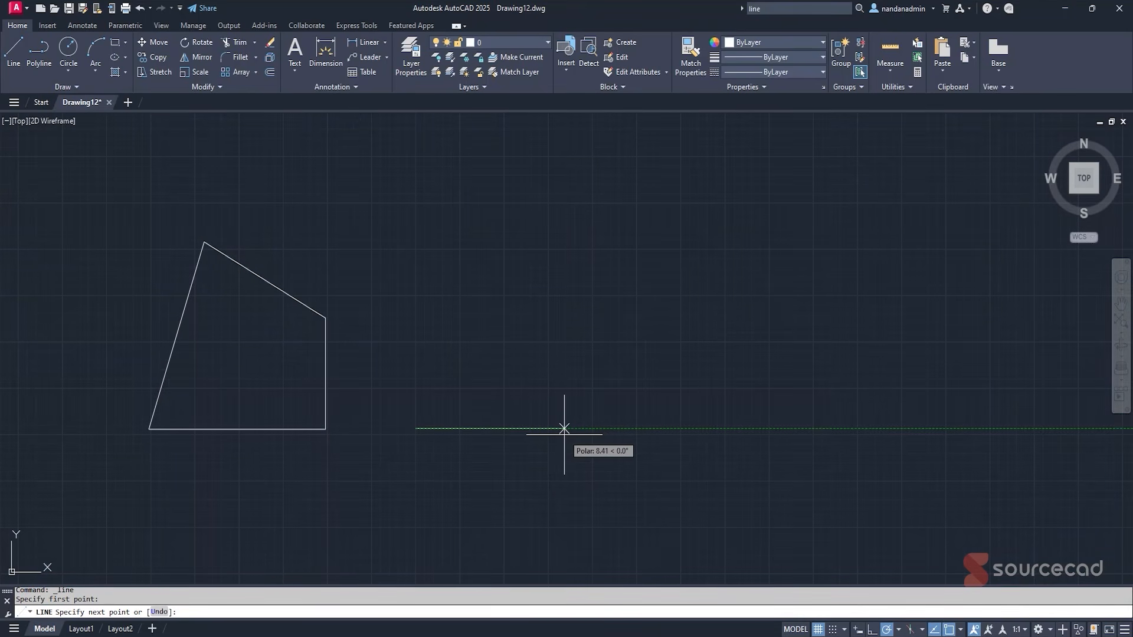
text(10)
key(Return)
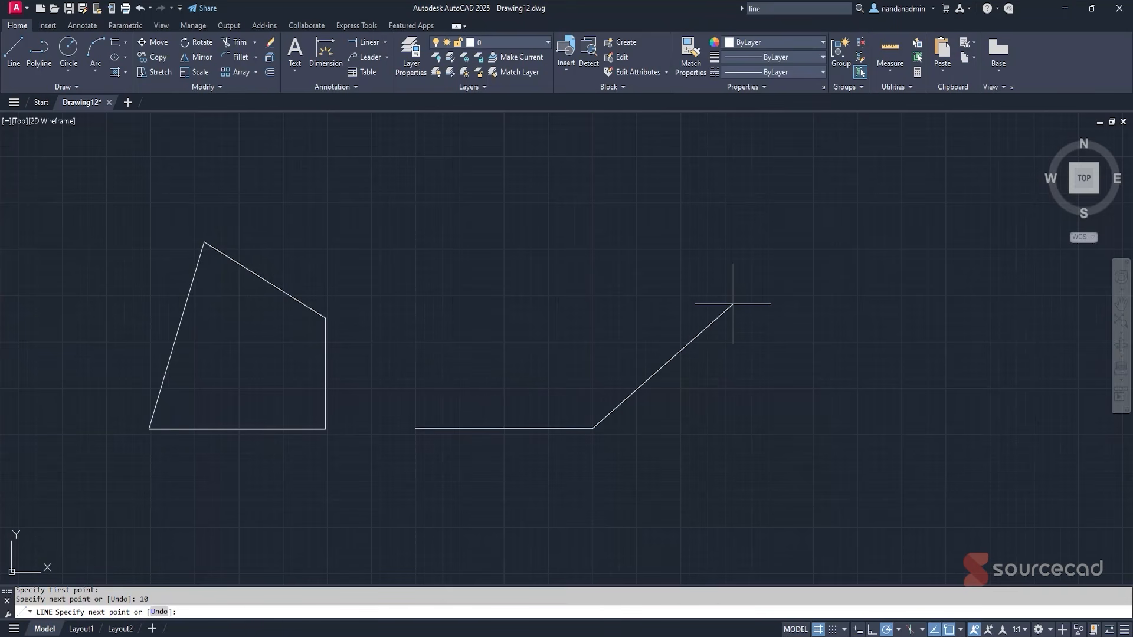
Continue from the horizontal segment with a 6-unit line locked at 30 degrees by an angle override, and end the Line command.
key(F8)
text(<)
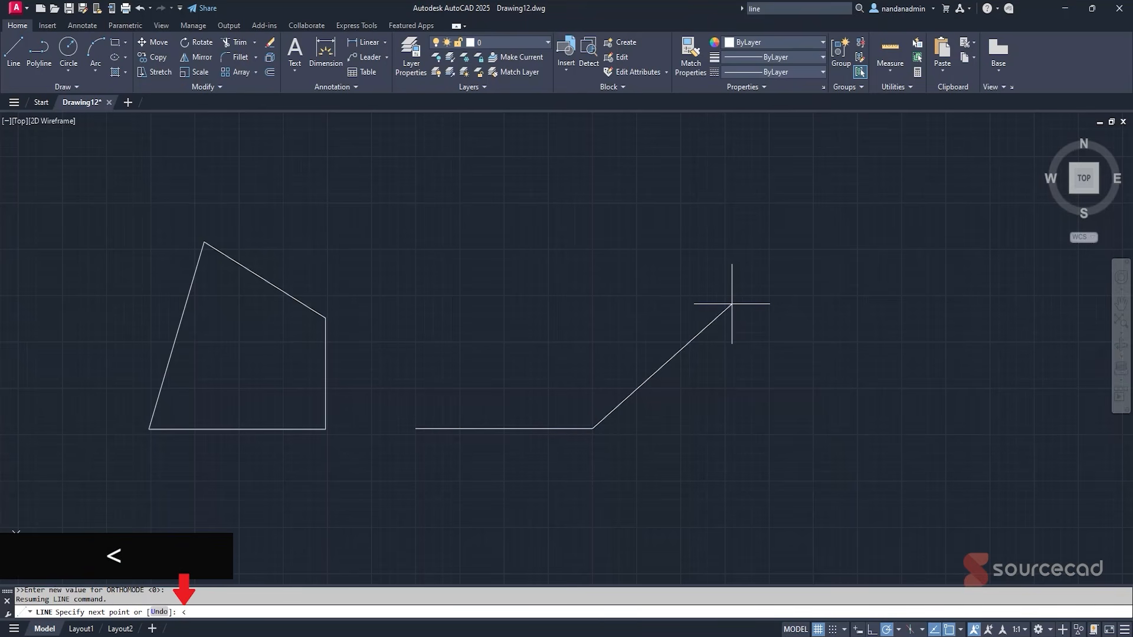
text(30)
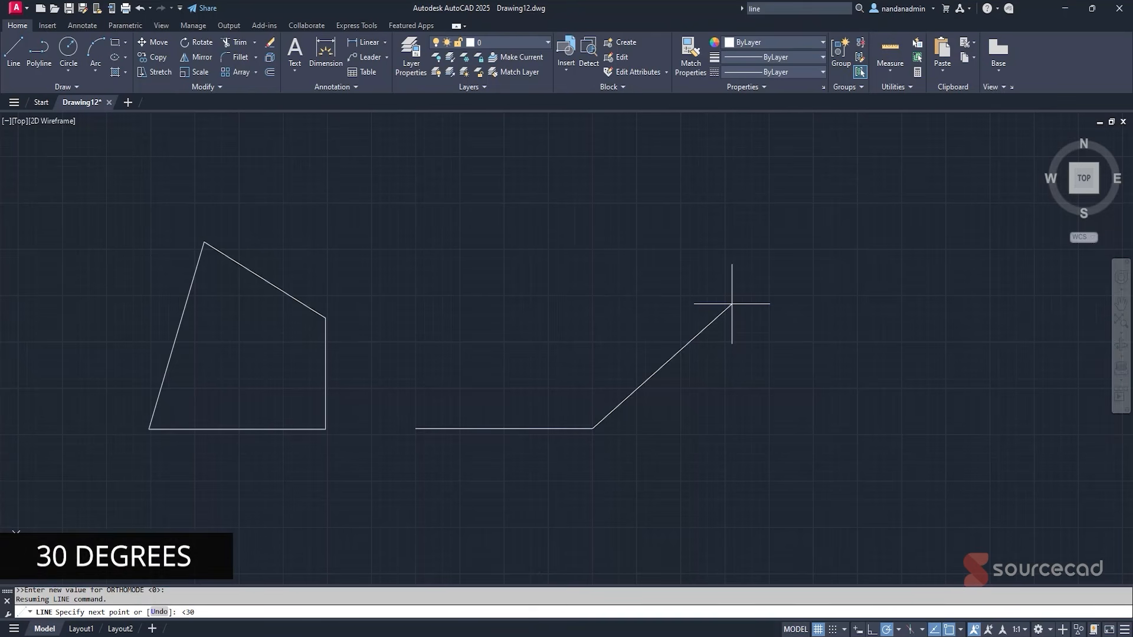
key(Return)
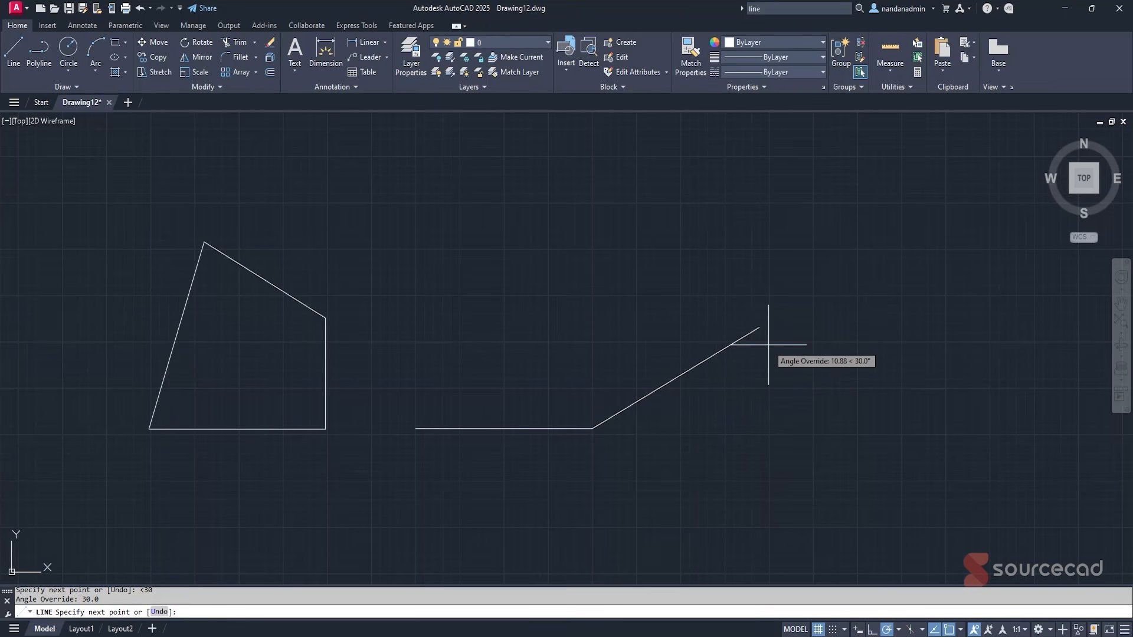
text(6)
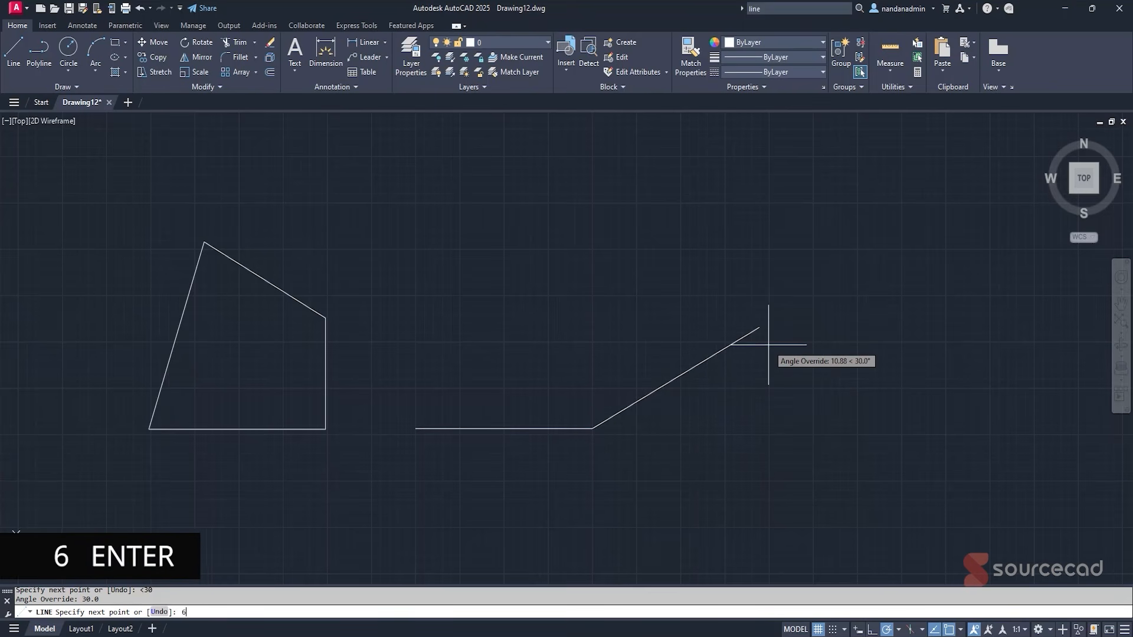
key(Return)
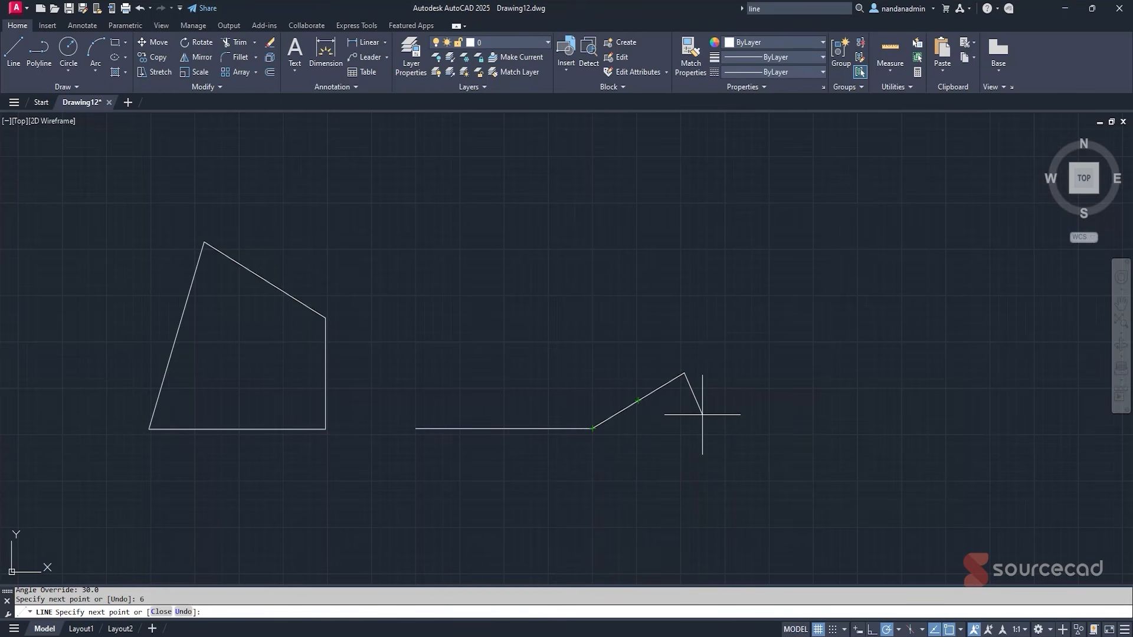
key(Escape)
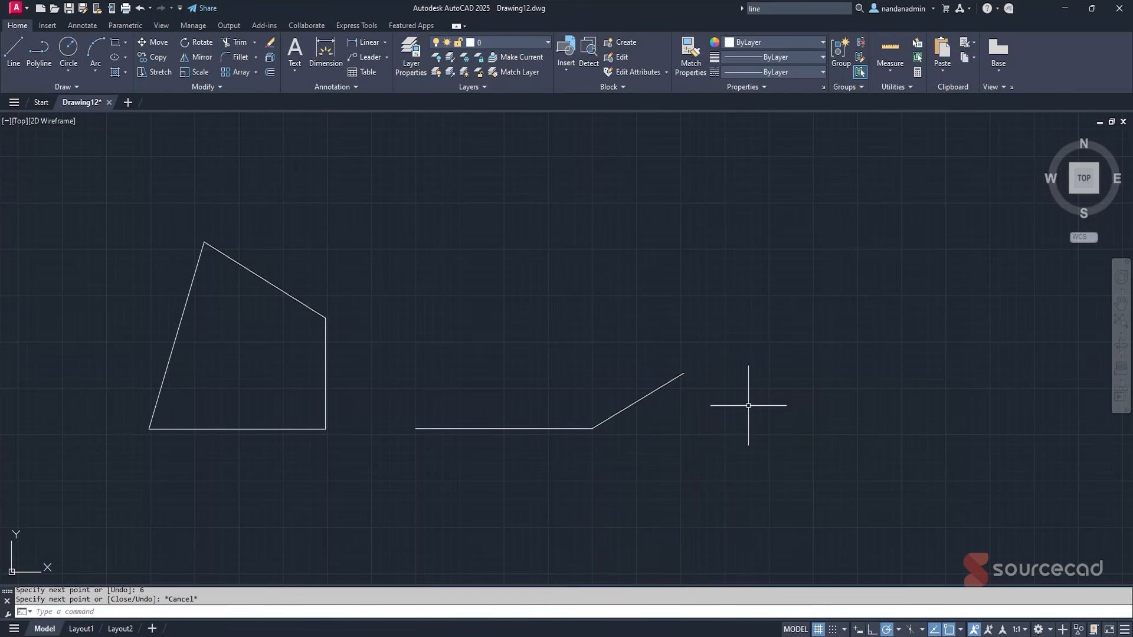
Start a separate line to the right of the angled segment and set polar tracking to 30-degree increments.
middle_drag(814, 415, 684, 410)
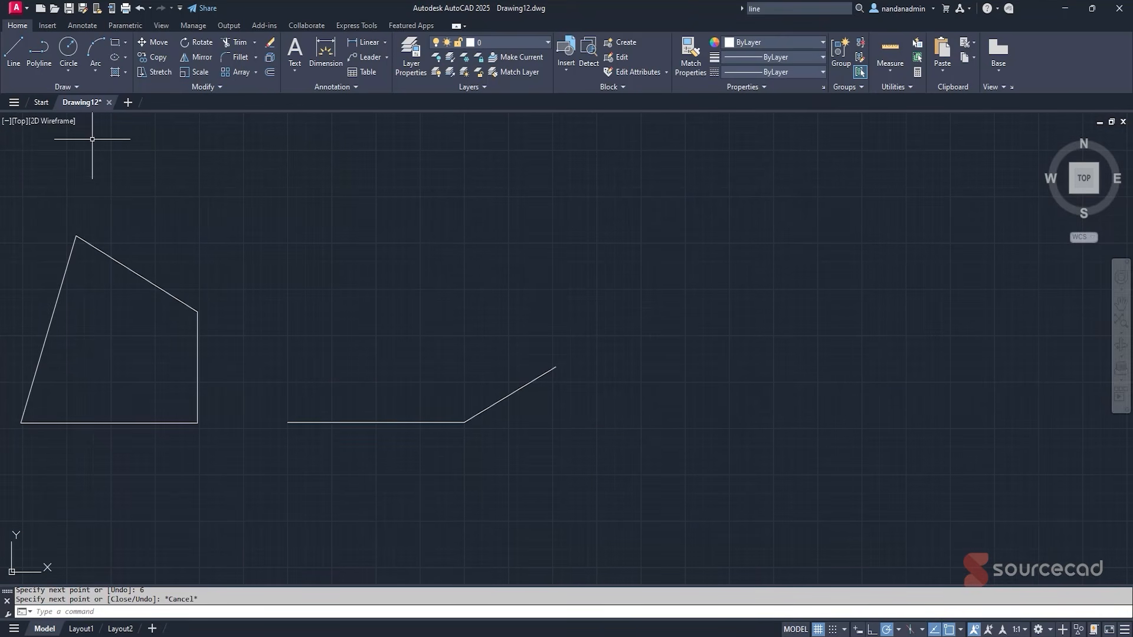
click(15, 55)
click(642, 420)
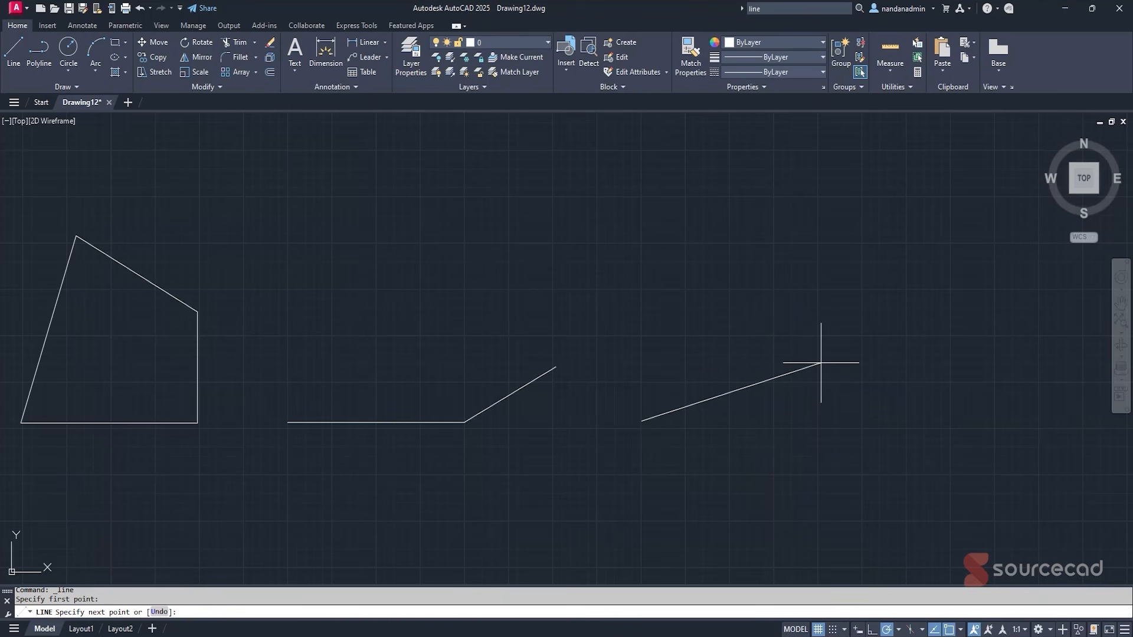
click(897, 630)
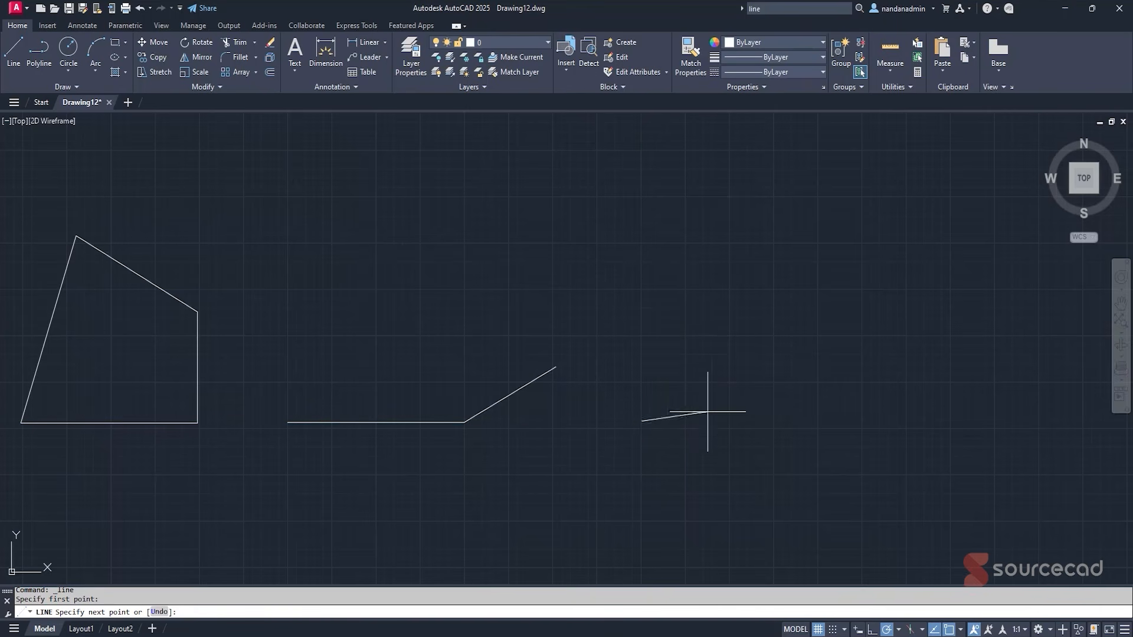
click(899, 630)
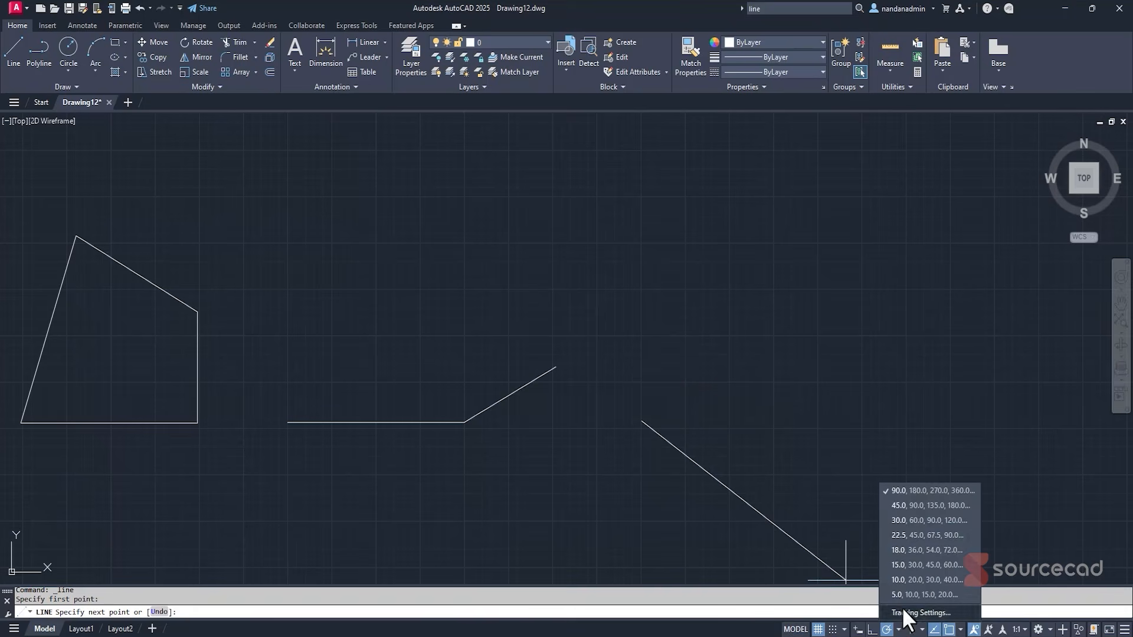
click(919, 518)
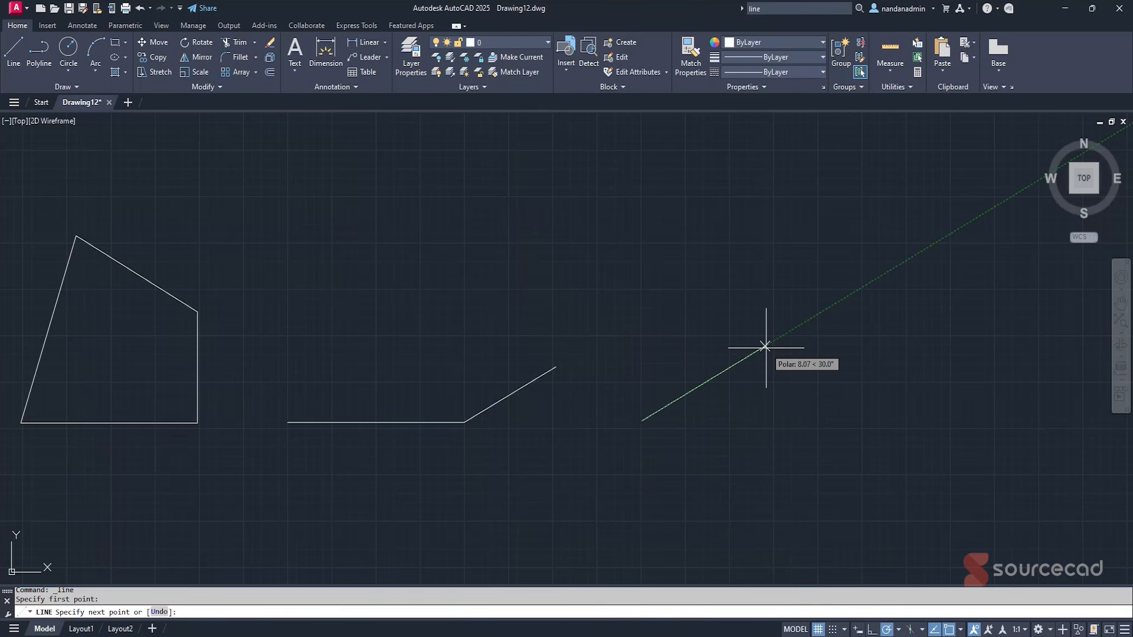
Complete the line 6 units long along the 30-degree polar direction, and set polar tracking back to 90-degree increments.
text(6)
key(Return)
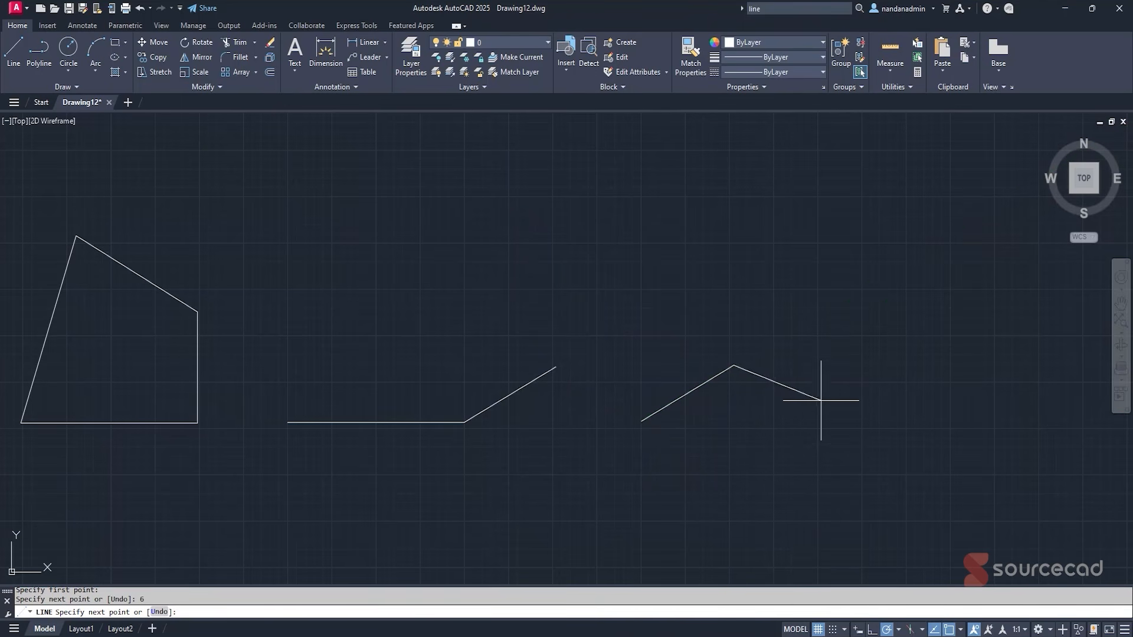
key(Escape)
click(899, 630)
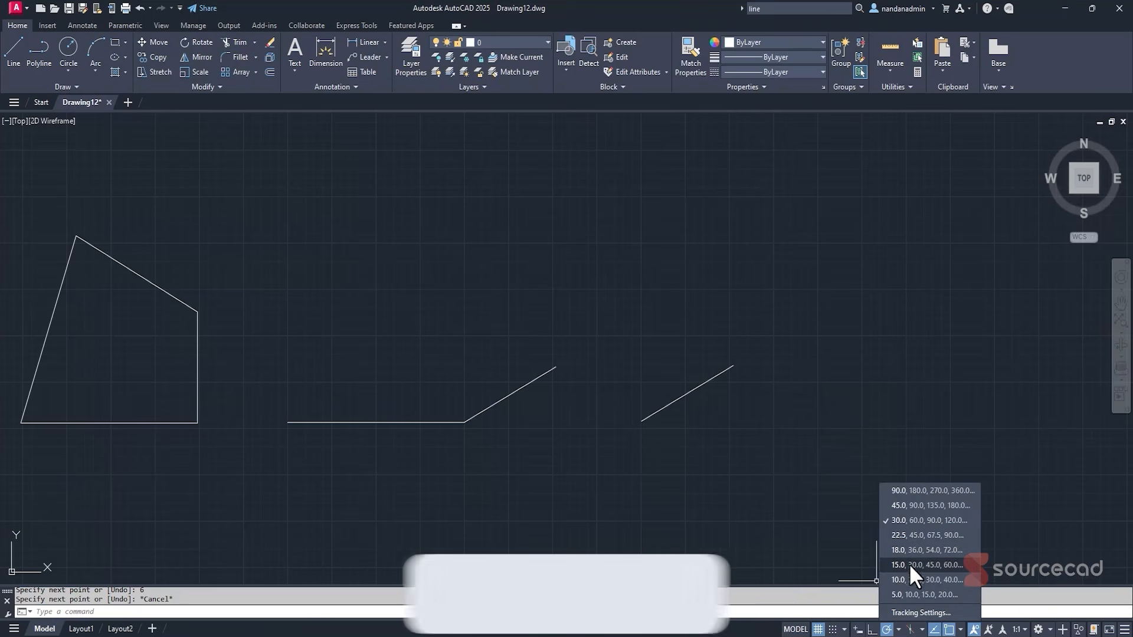
click(914, 491)
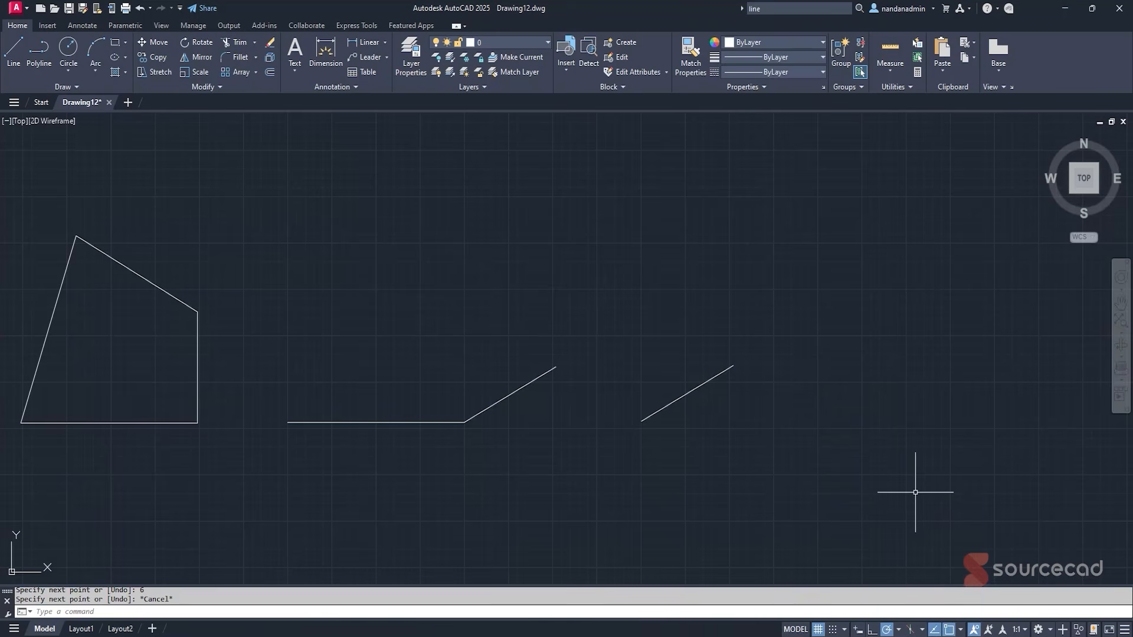
Start a line chain to the right of the separate angled line, turn on Ortho mode, and draw segments right, up, right and down.
click(12, 56)
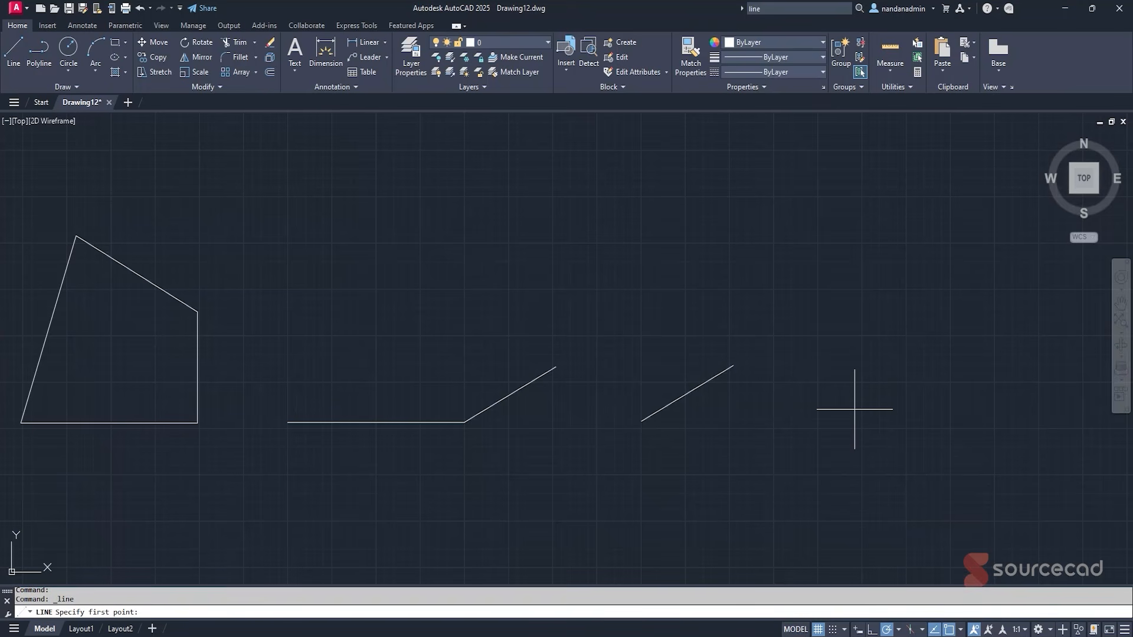
middle_drag(854, 408, 522, 404)
click(530, 419)
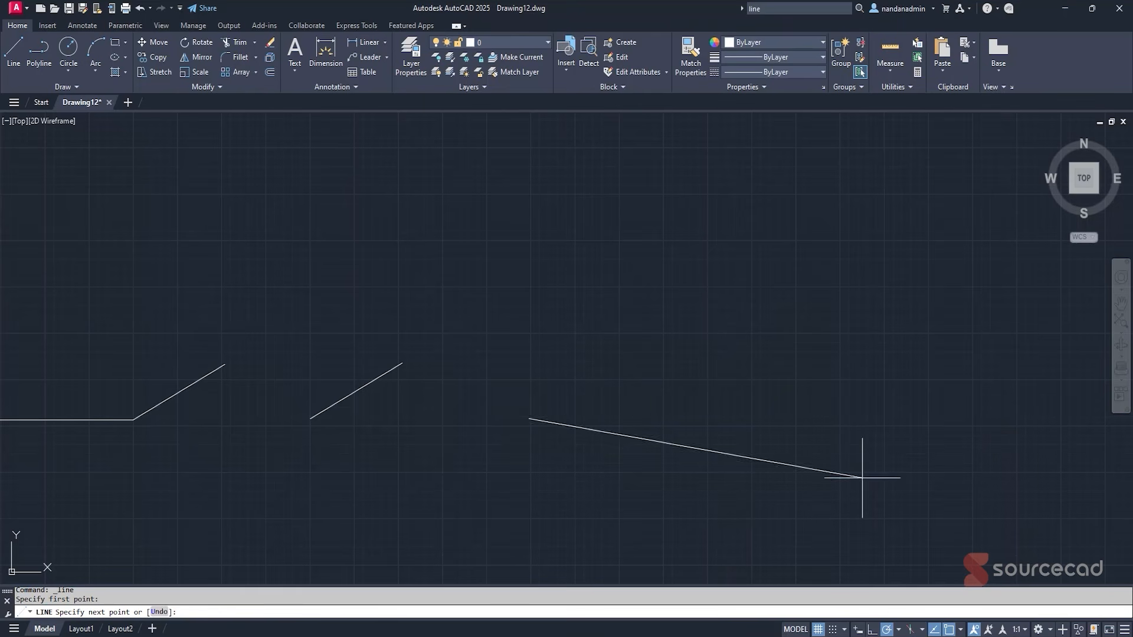
click(871, 629)
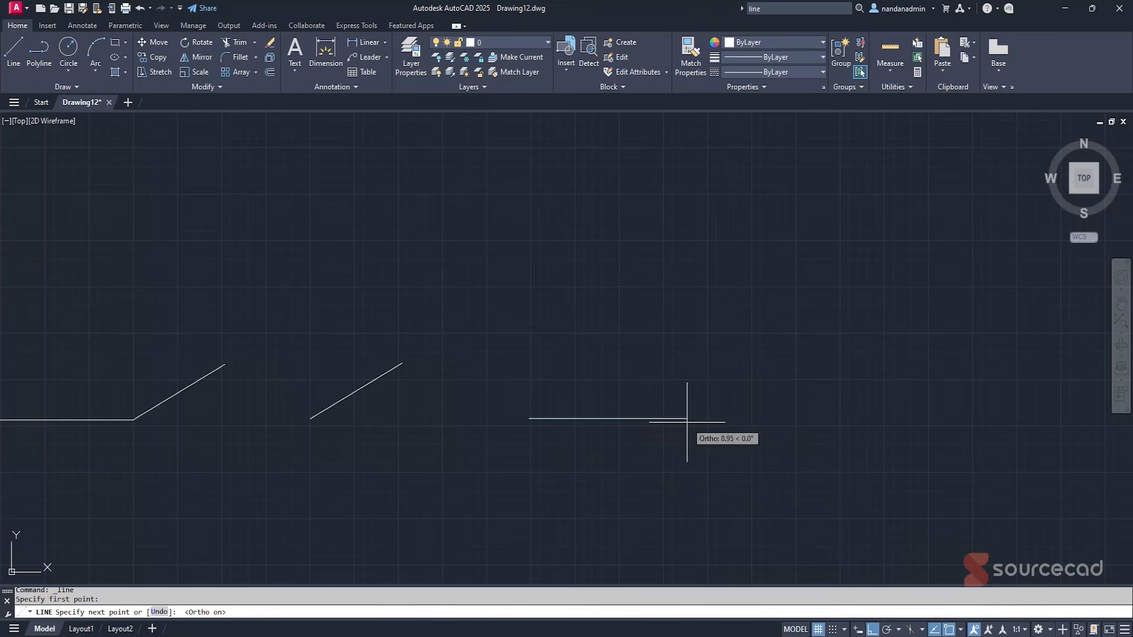
click(716, 419)
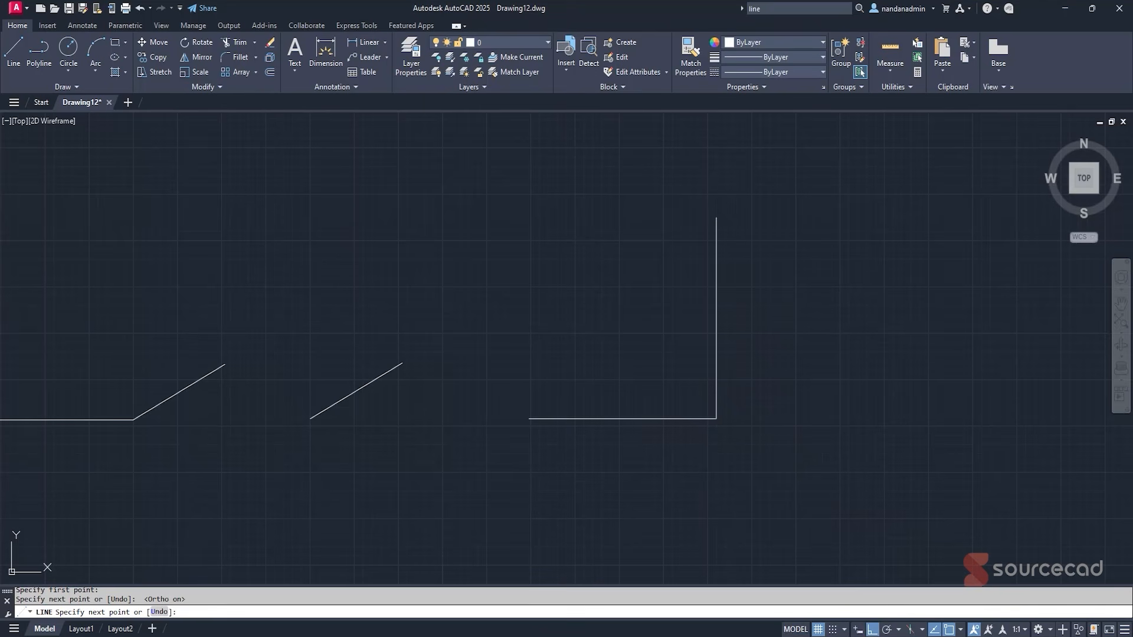
click(717, 219)
click(891, 218)
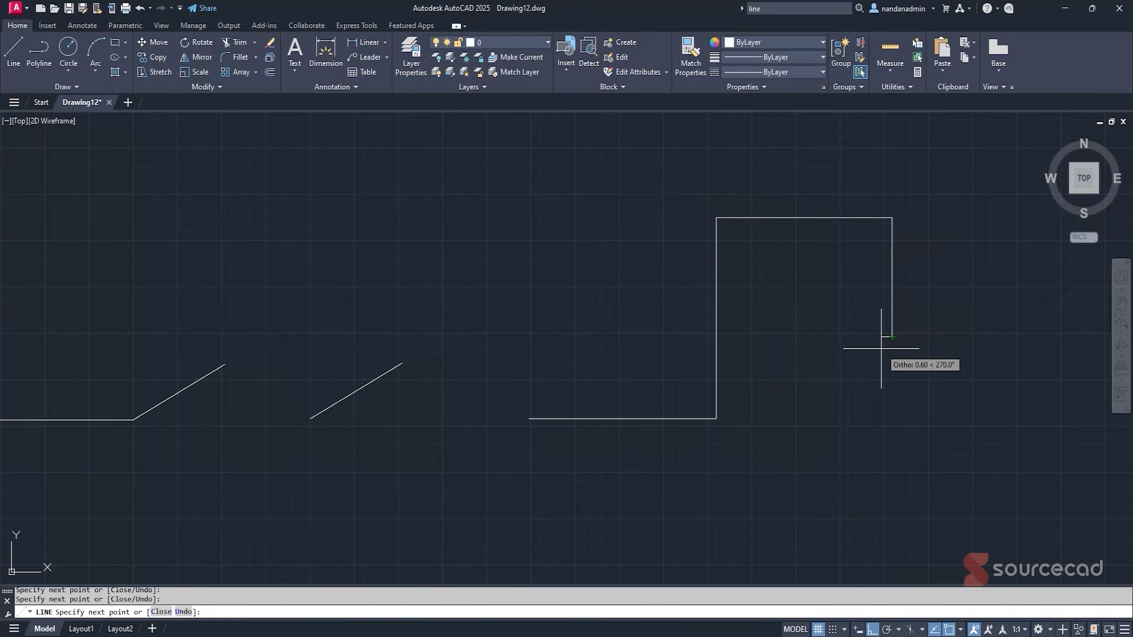
Continue the chain left, snap diagonally back to its existing upper corner, and add Ortho segments up, left, down and left.
click(591, 230)
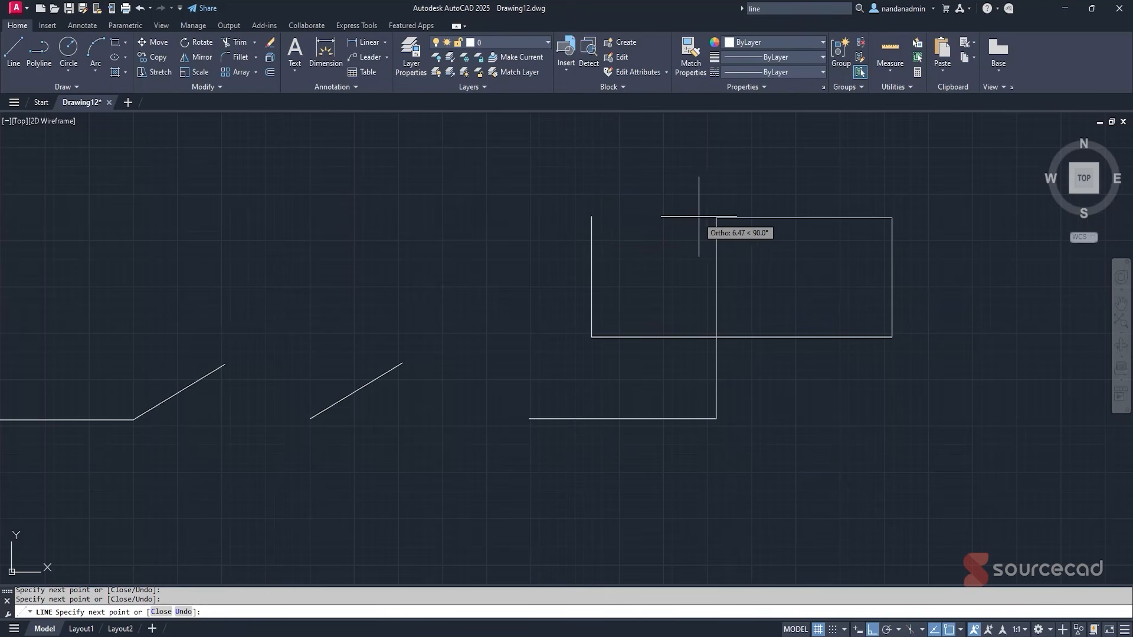
click(716, 218)
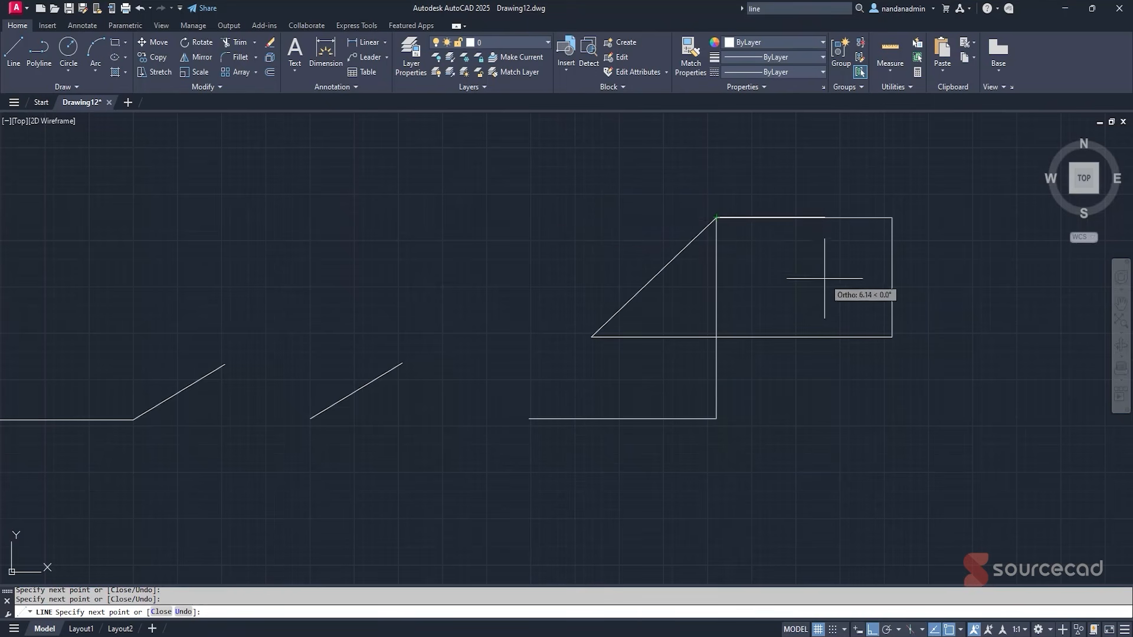
click(716, 145)
click(571, 145)
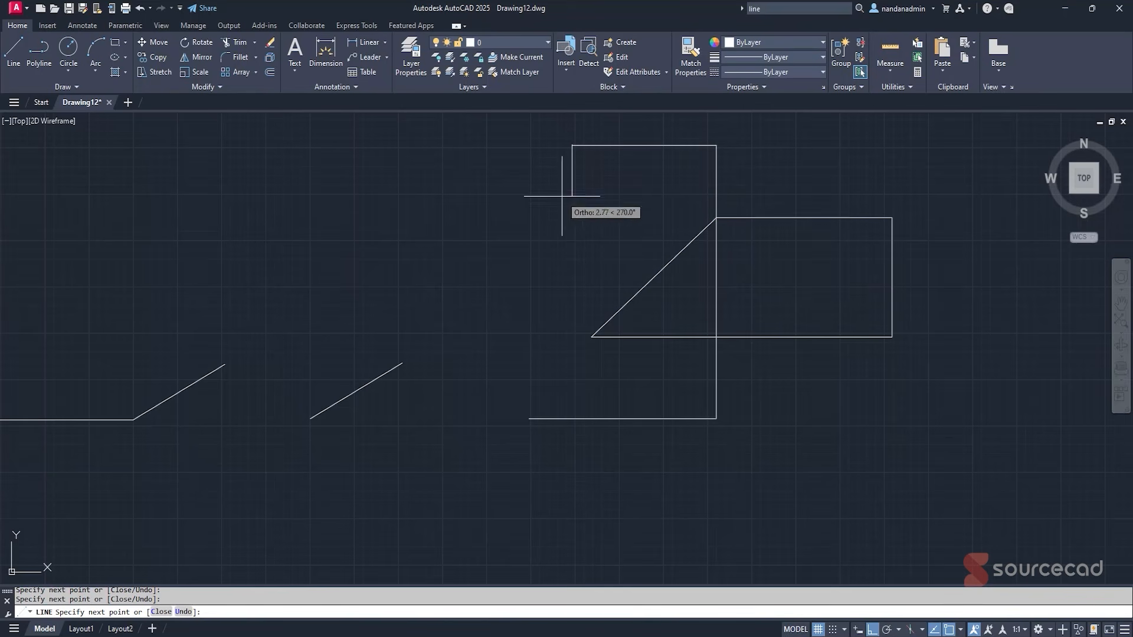
click(571, 276)
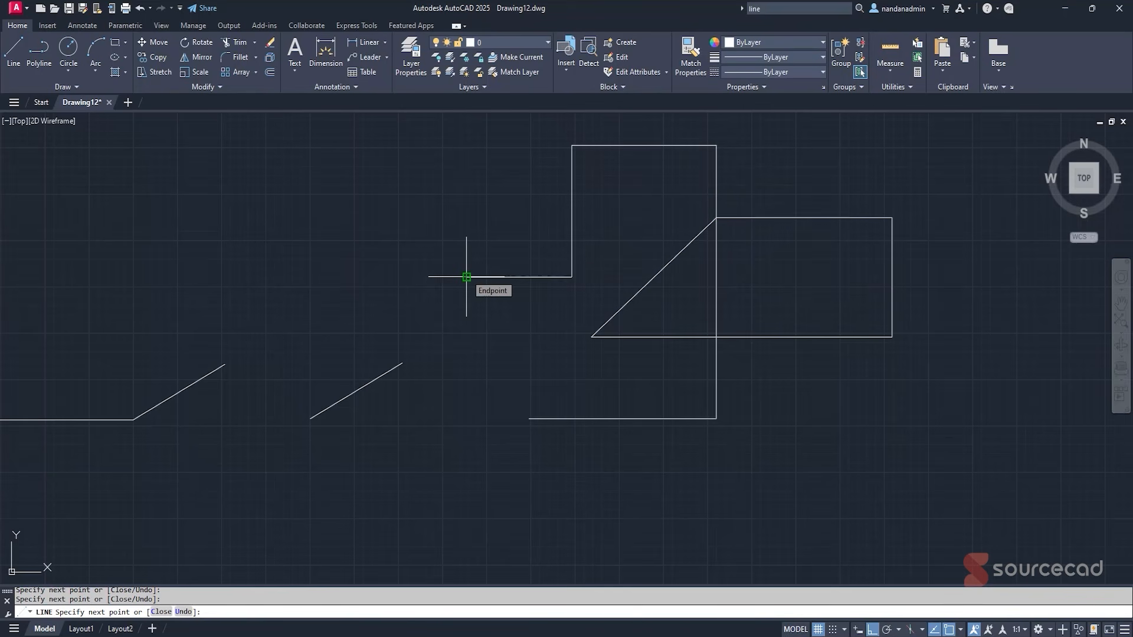
click(466, 276)
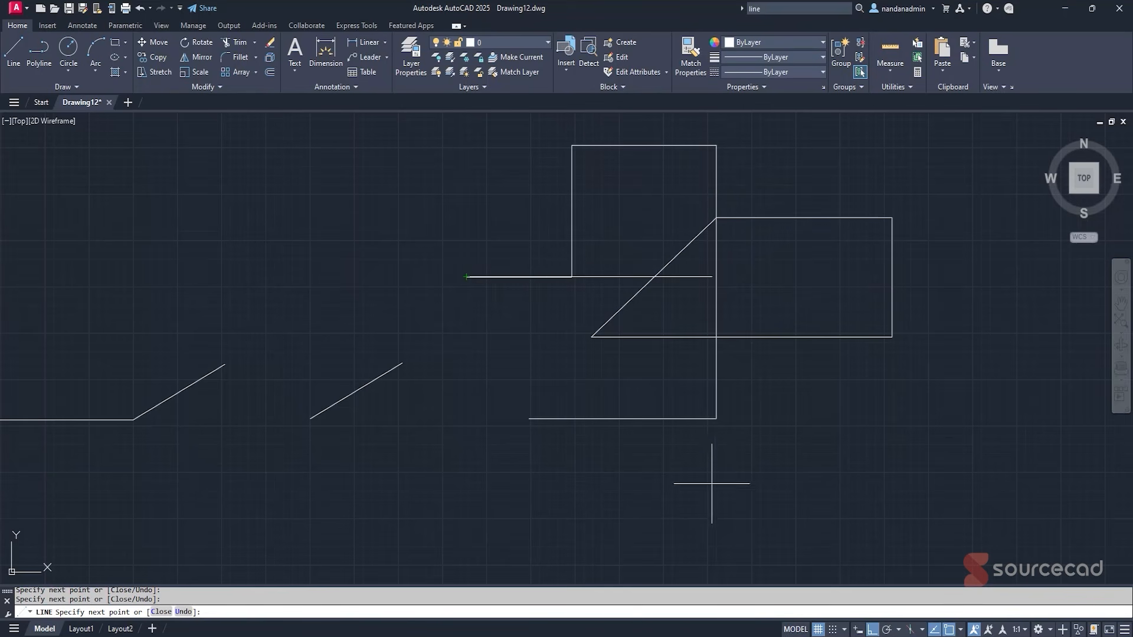
Switch from Ortho to polar tracking, add three freely angled segments passing below the shape, and end the Line command.
click(888, 629)
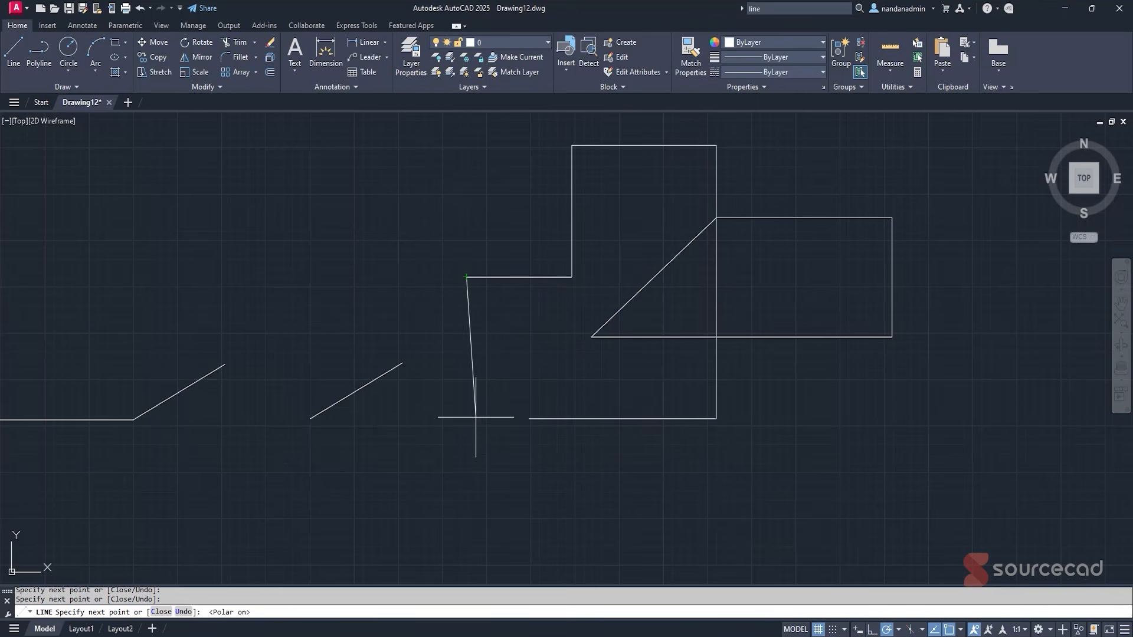
click(452, 398)
click(628, 489)
click(815, 409)
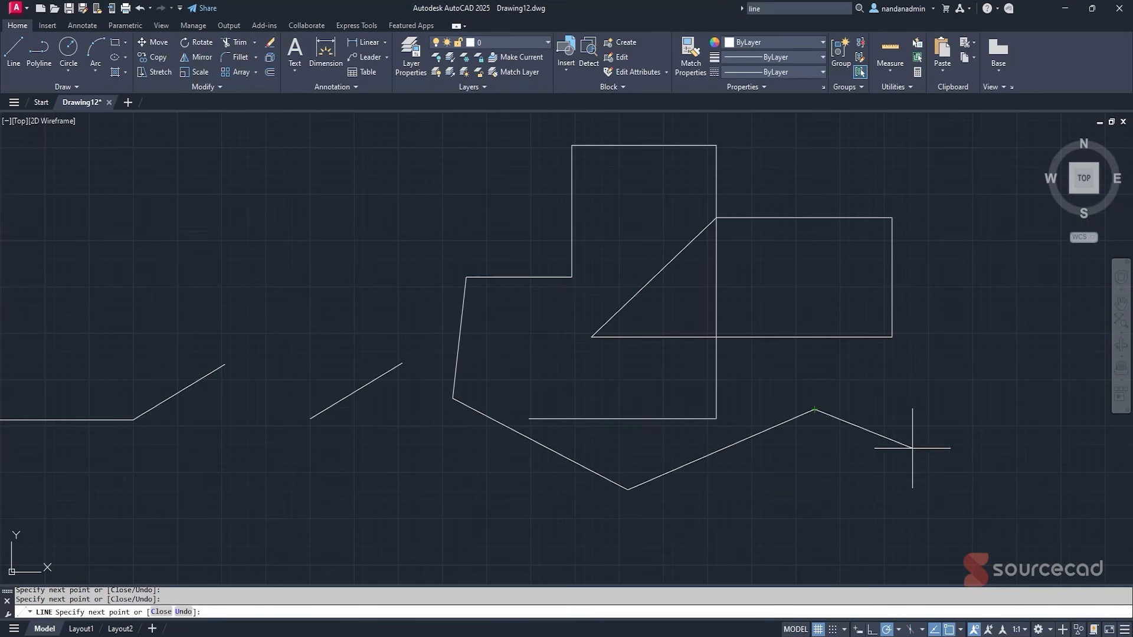
key(Escape)
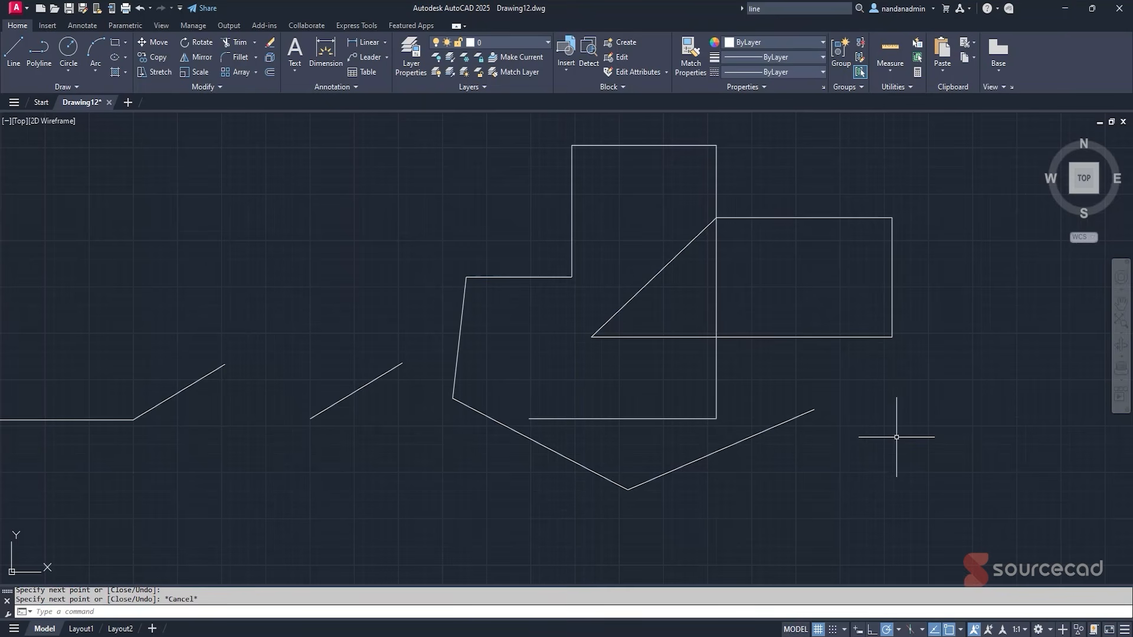
Select all the practice lines in the drawing with a window selection and erase them.
scroll(454, 360, down, 3)
middle_drag(339, 348, 590, 362)
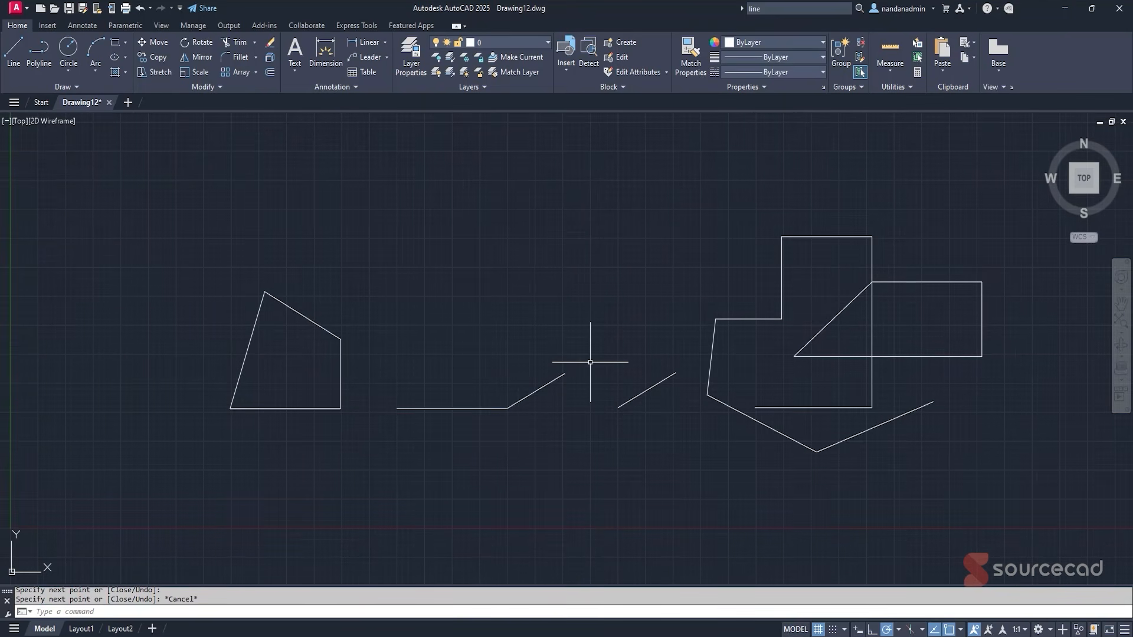
click(196, 154)
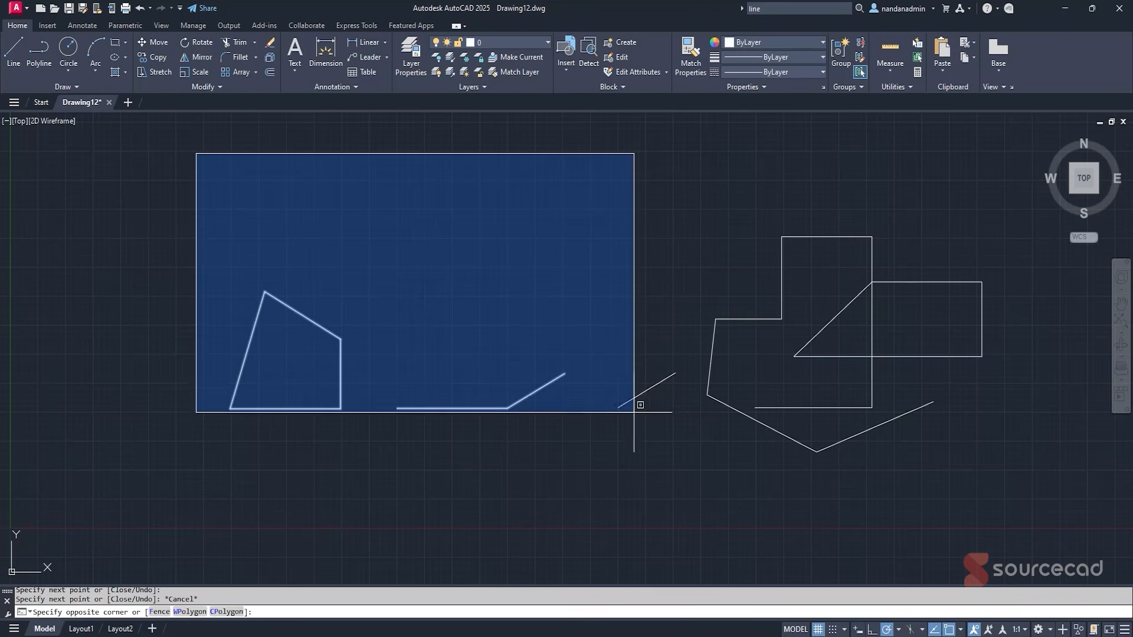
click(1011, 522)
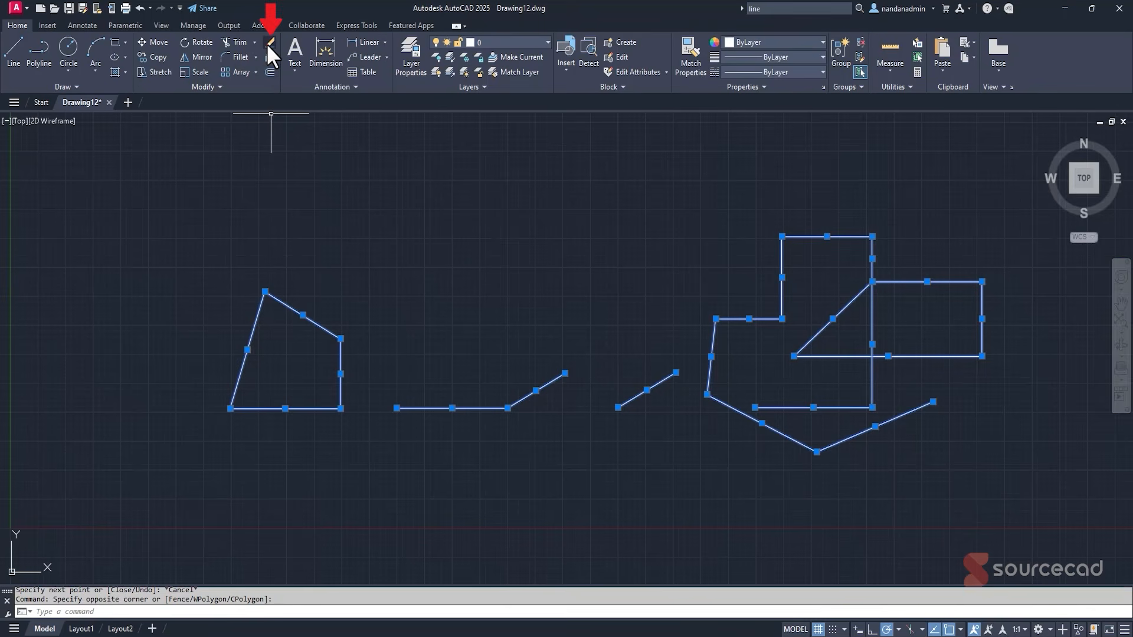
key(Delete)
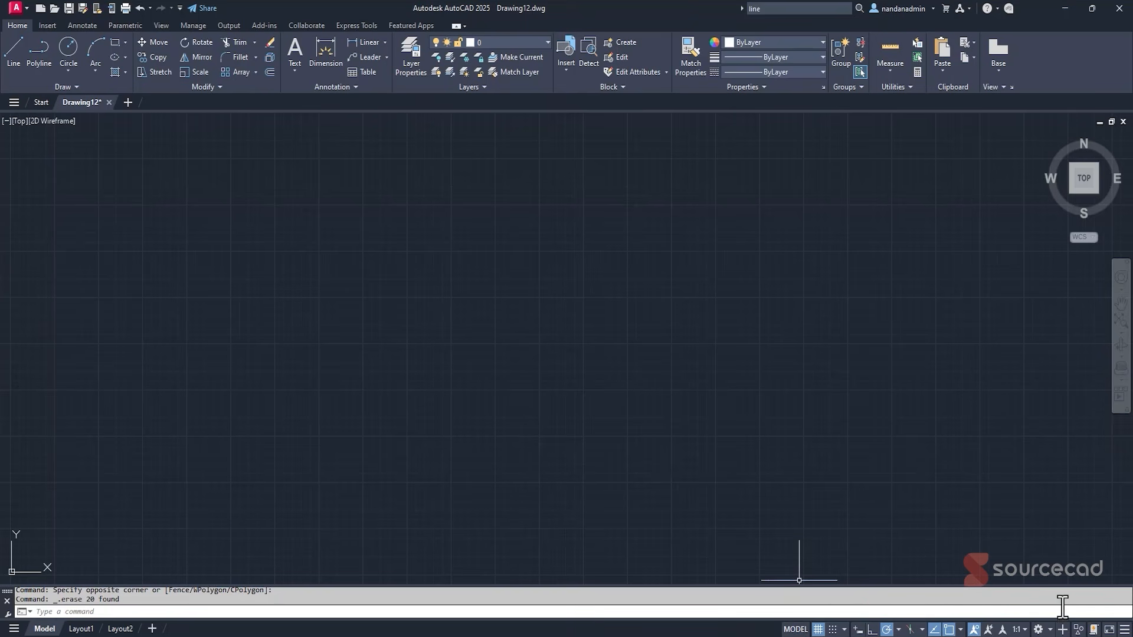
Check that Dynamic Input is included in the status bar customization, and turn Dynamic Input on.
click(1124, 628)
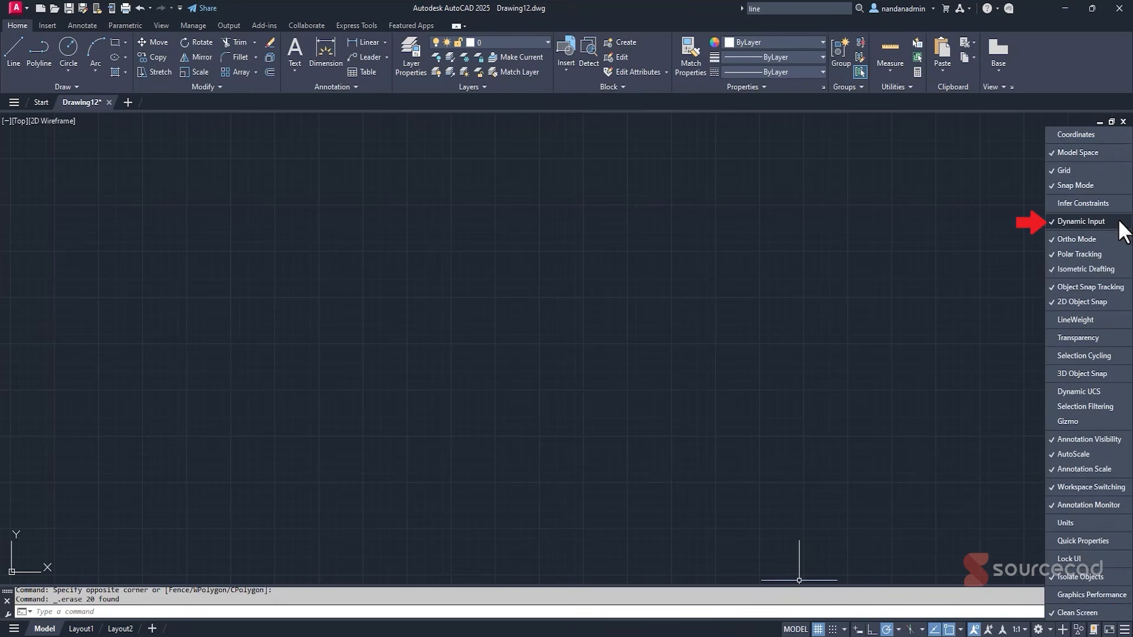
click(957, 298)
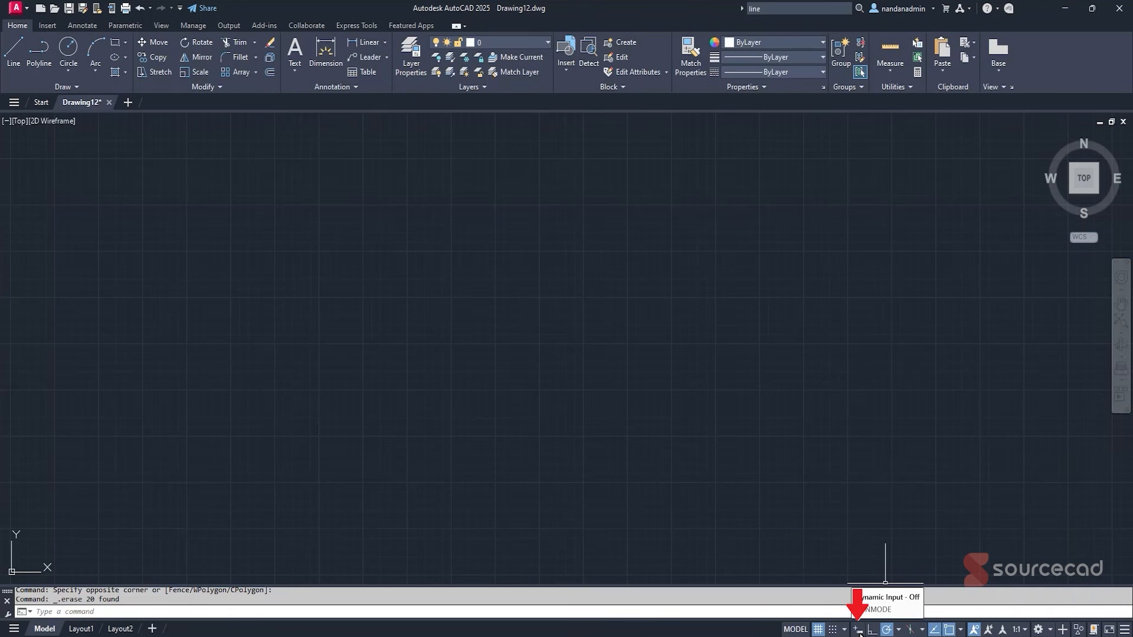
click(859, 630)
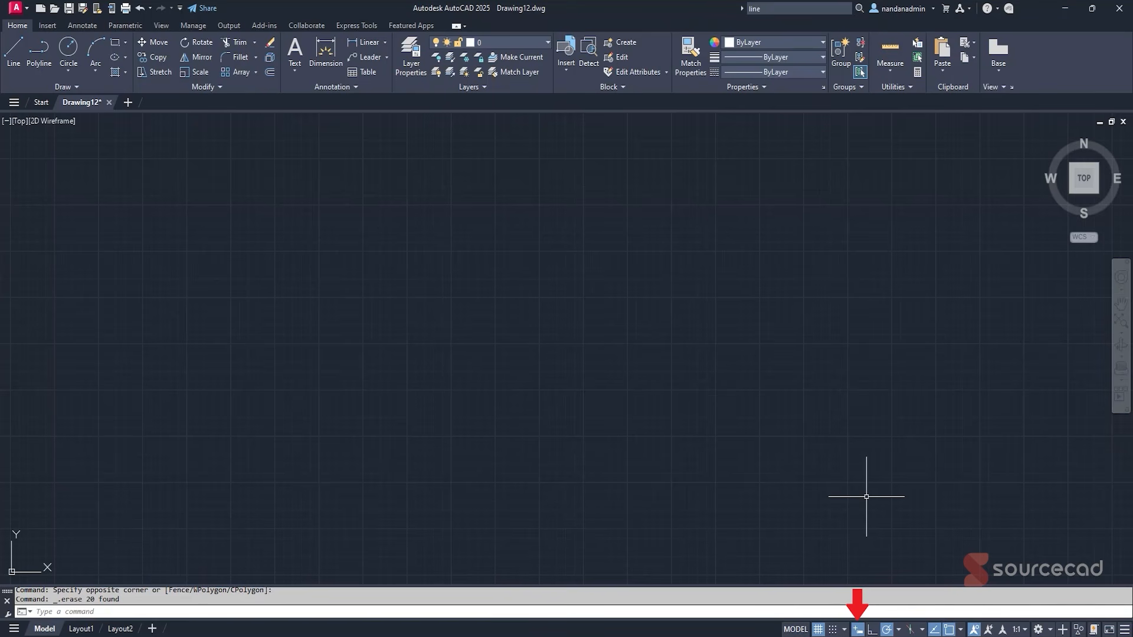
key(F12)
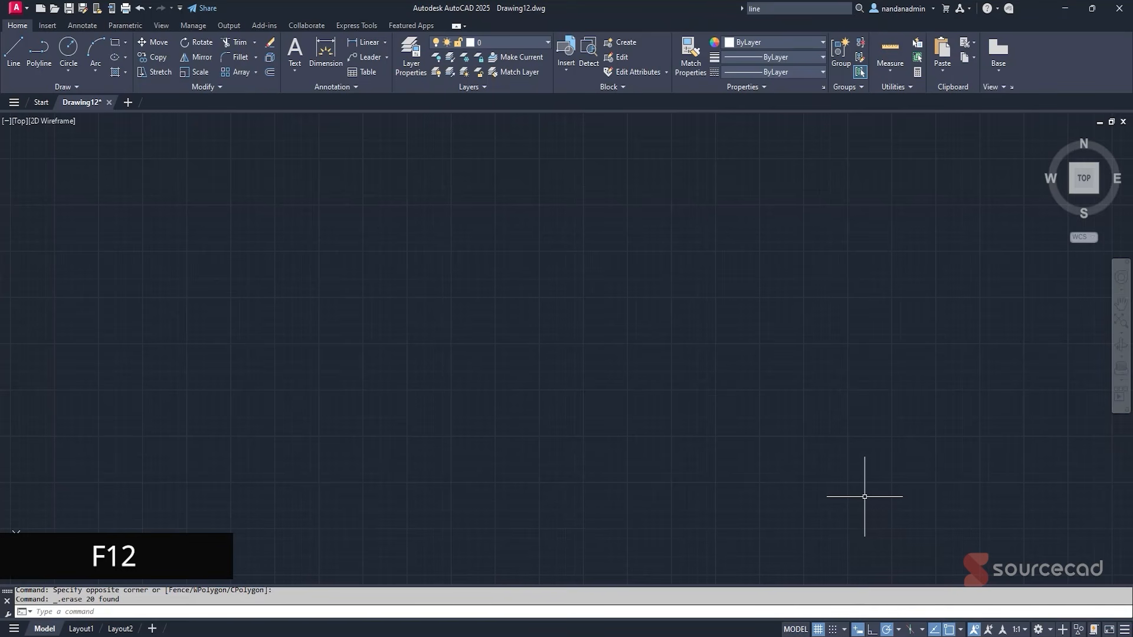
Start a line in the empty drawing area and draw its first segment 10 units long at 45 degrees with dynamic input.
click(14, 50)
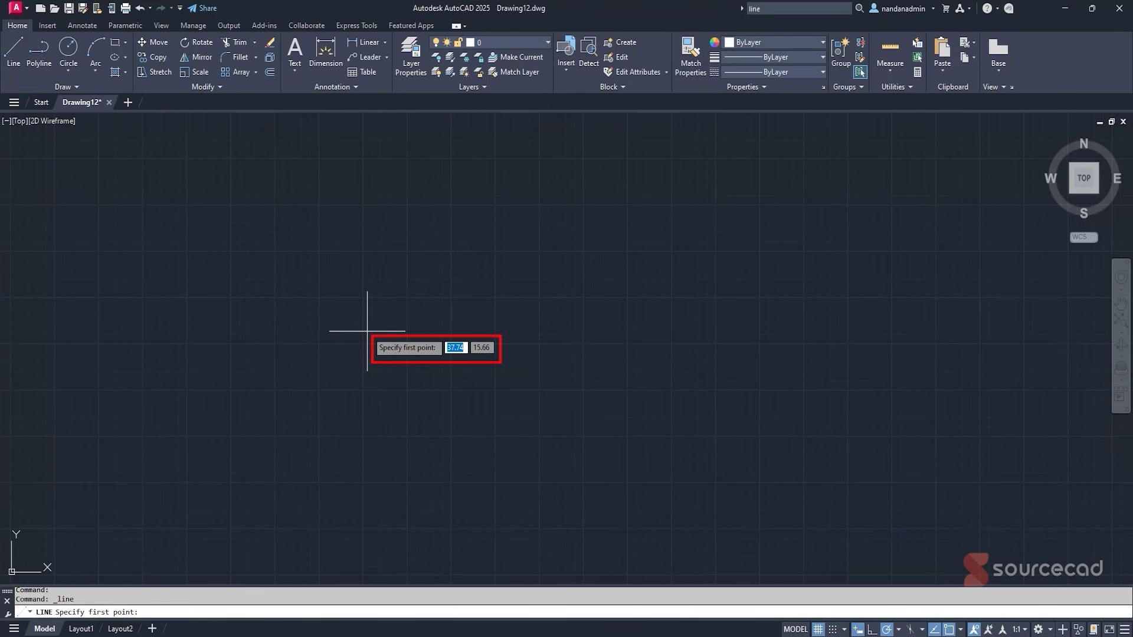
click(389, 393)
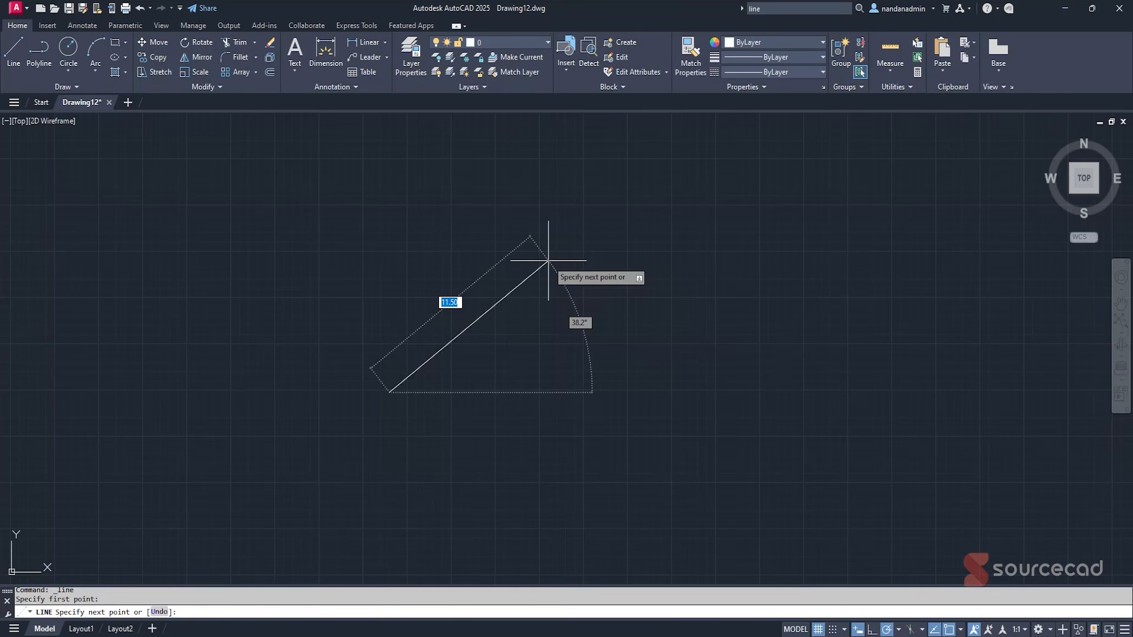
text(10)
key(Tab)
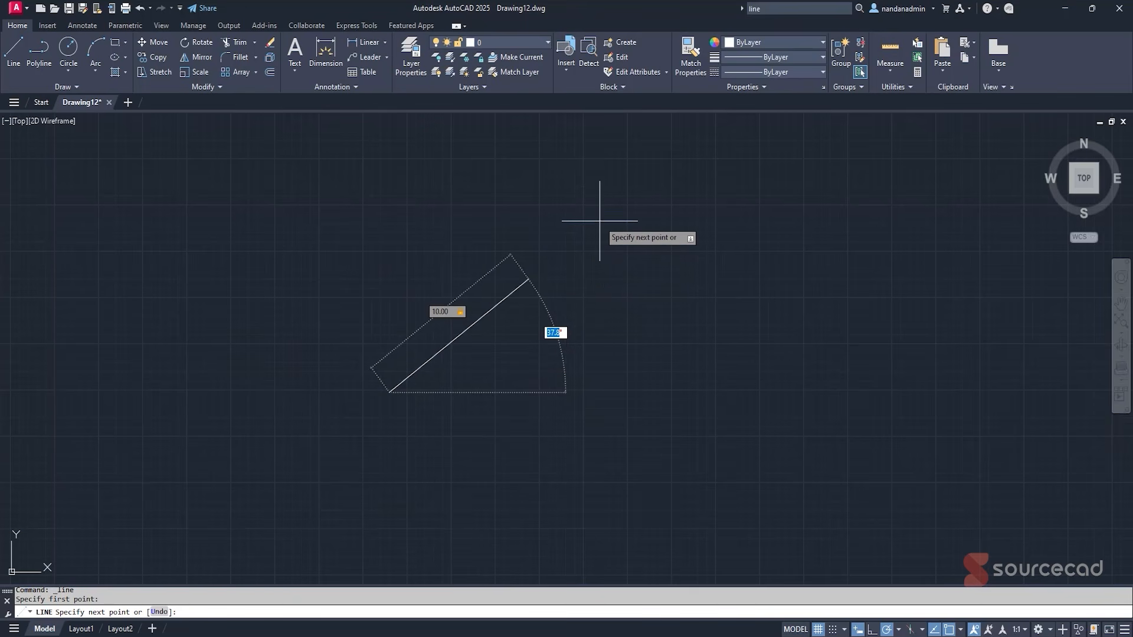
text(45)
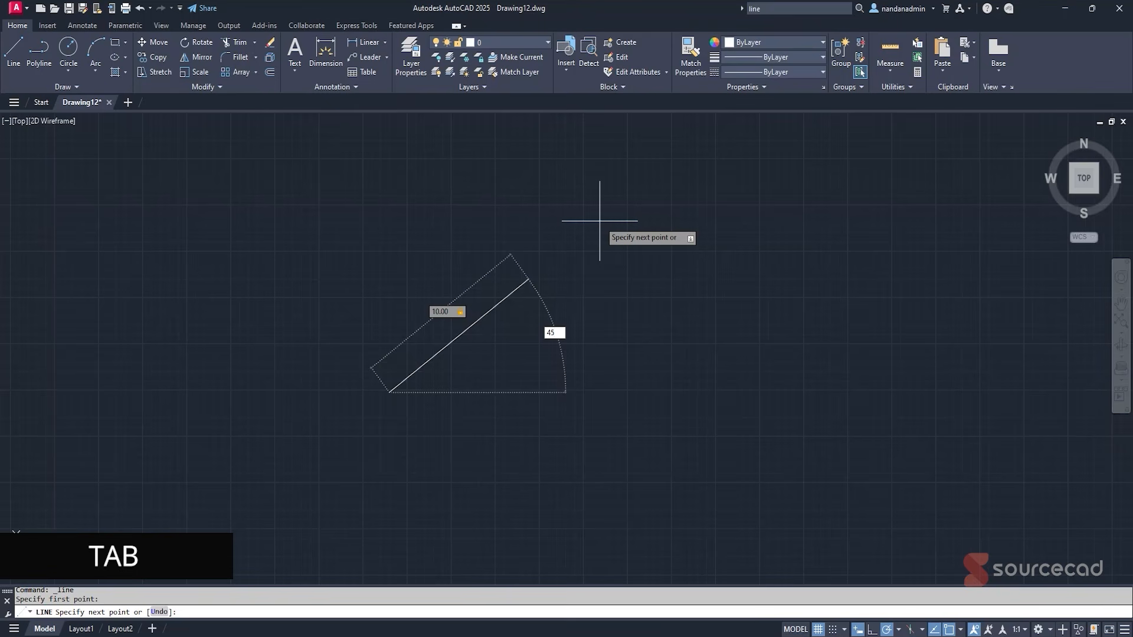
key(Return)
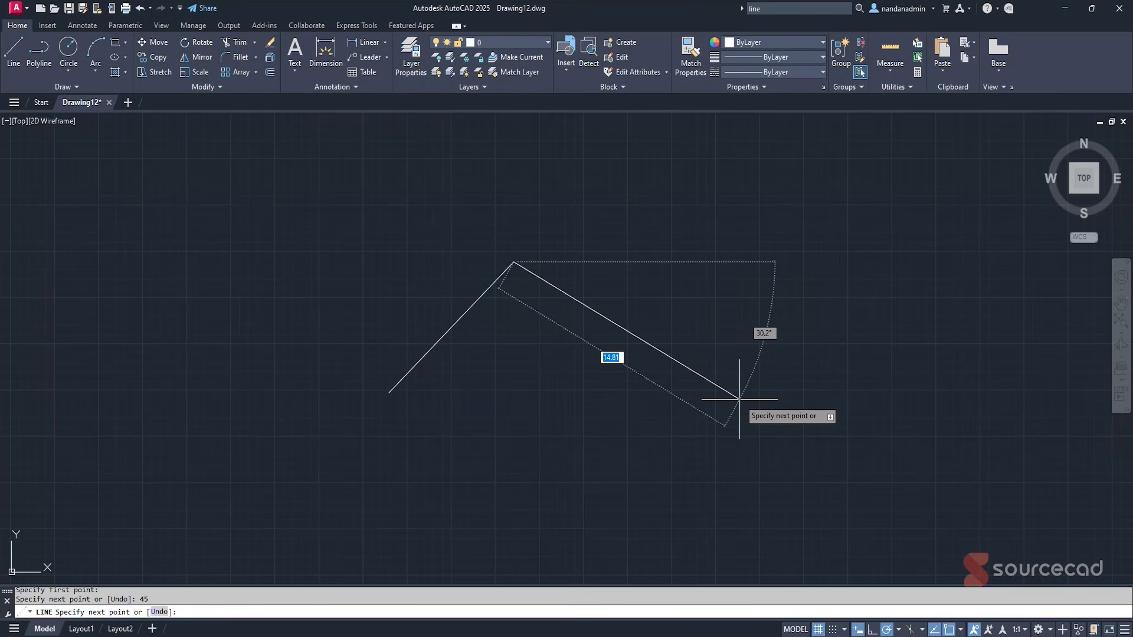
Add a second segment 12 units long sloping down at 30 degrees below horizontal, and end the Line command.
text(12)
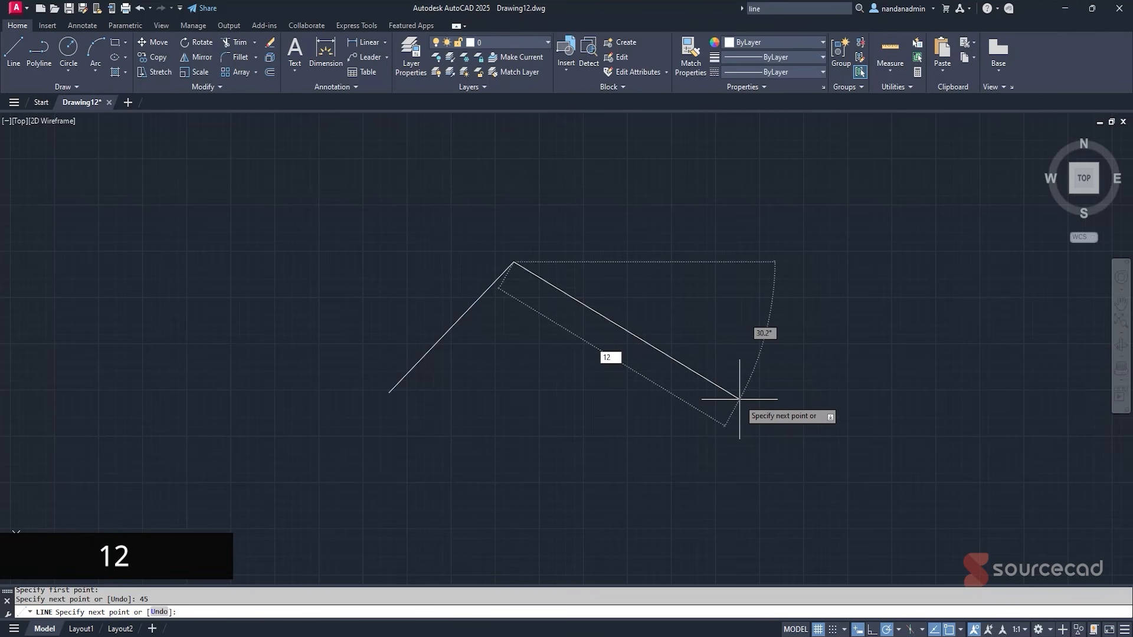
key(Tab)
text(30)
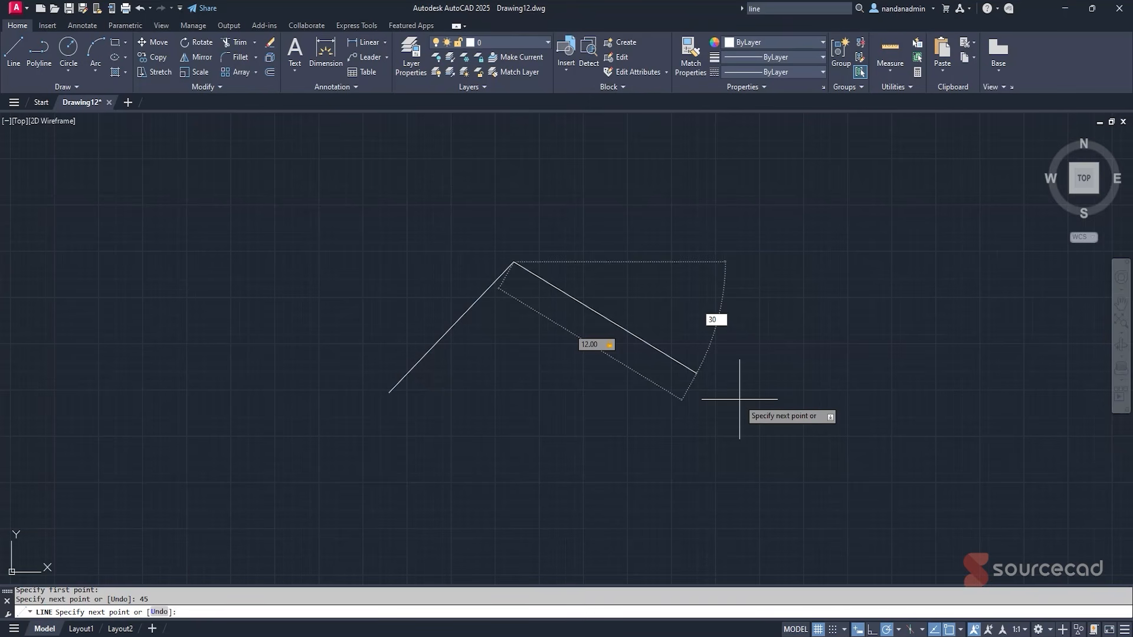
key(Return)
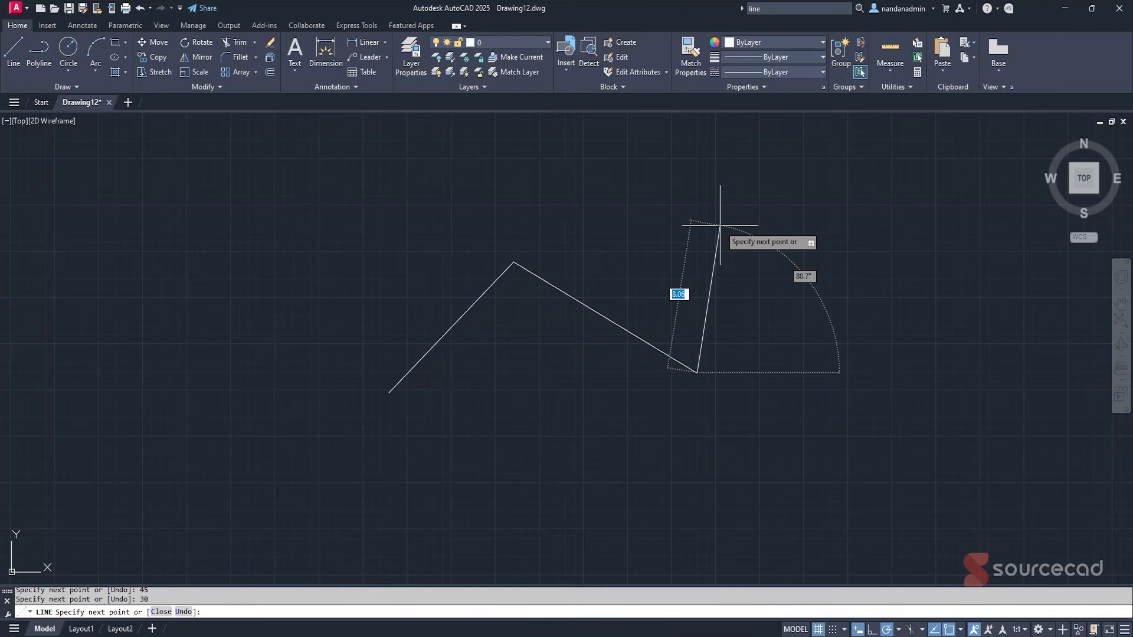
key(Escape)
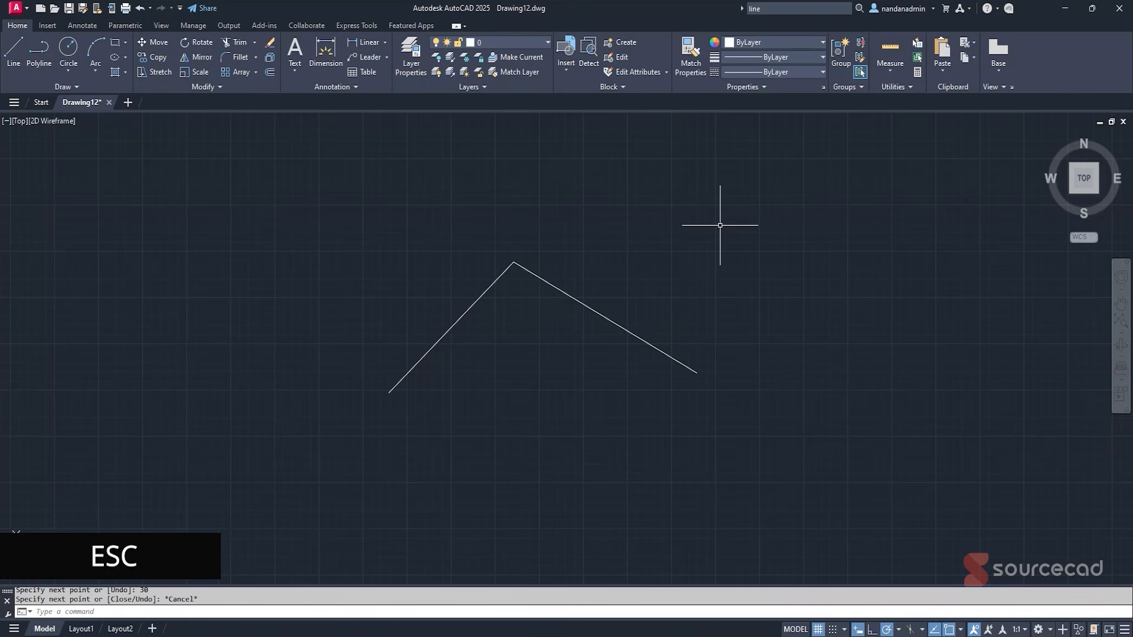
Window-select the two connected line segments and erase them.
click(314, 233)
click(737, 451)
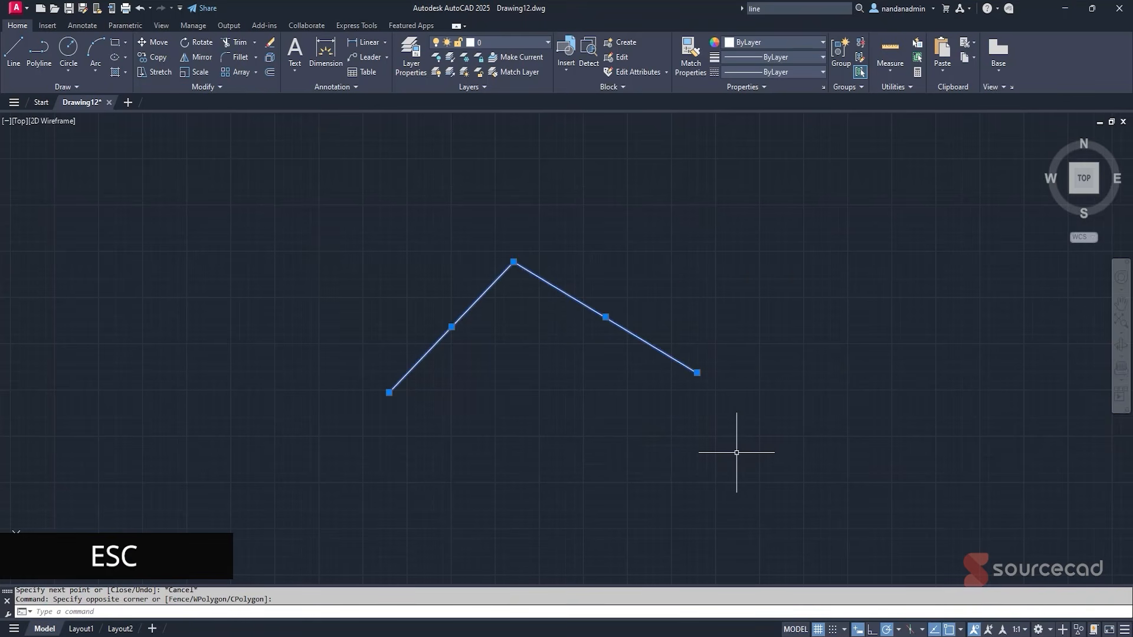
key(Delete)
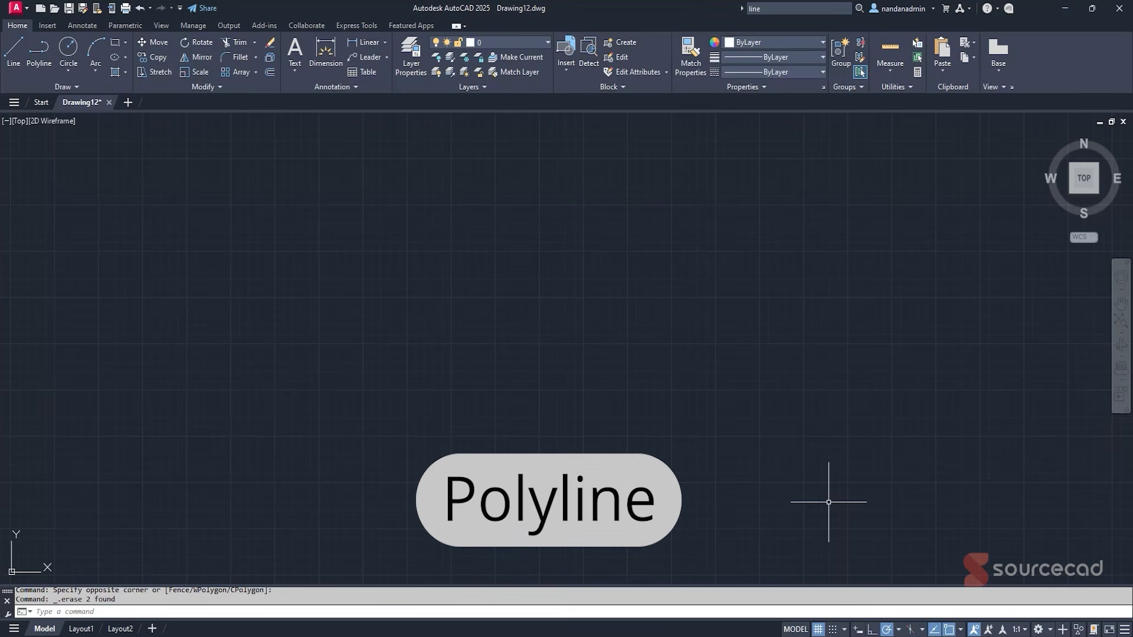
Draw an open zigzag polyline of five segments across the middle of the empty drawing area and end the command.
click(40, 54)
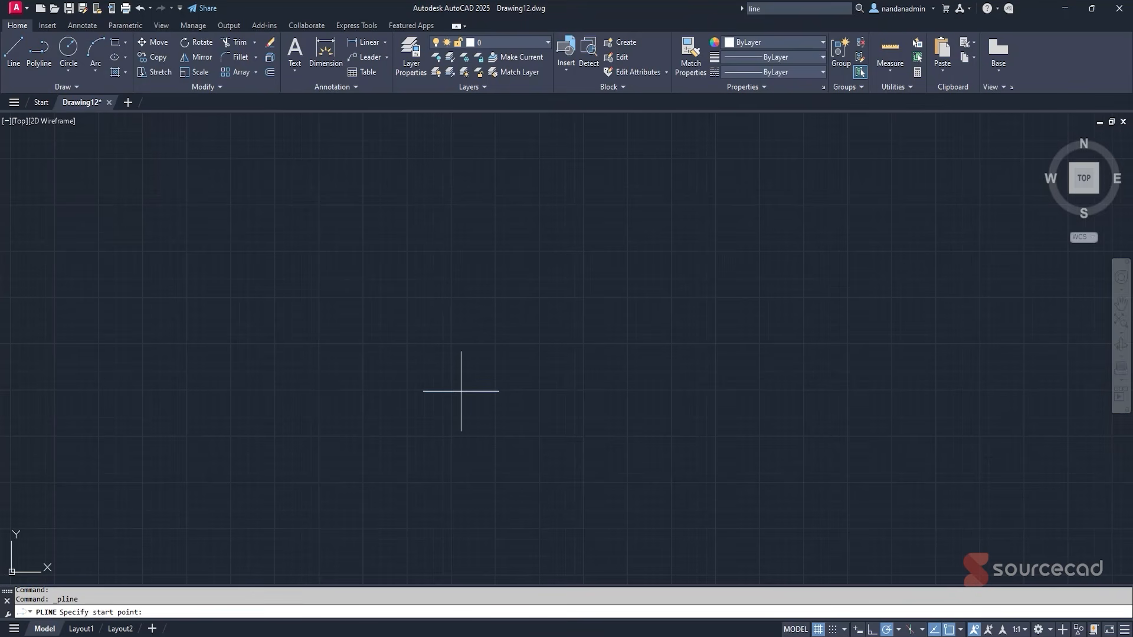
click(234, 387)
click(347, 242)
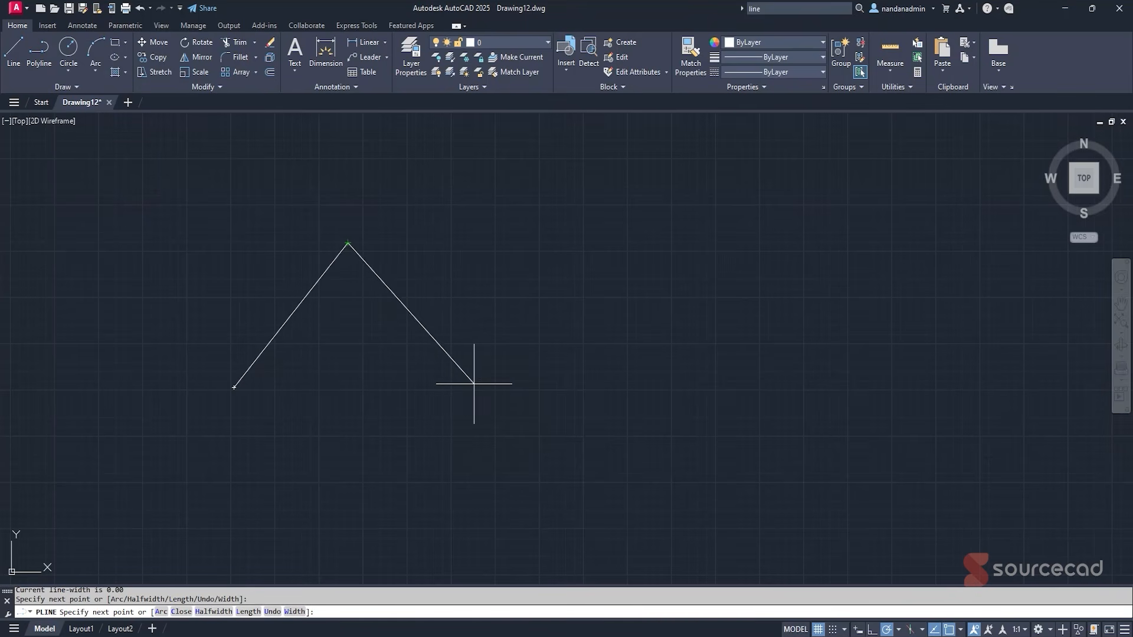
click(473, 384)
click(599, 274)
click(710, 369)
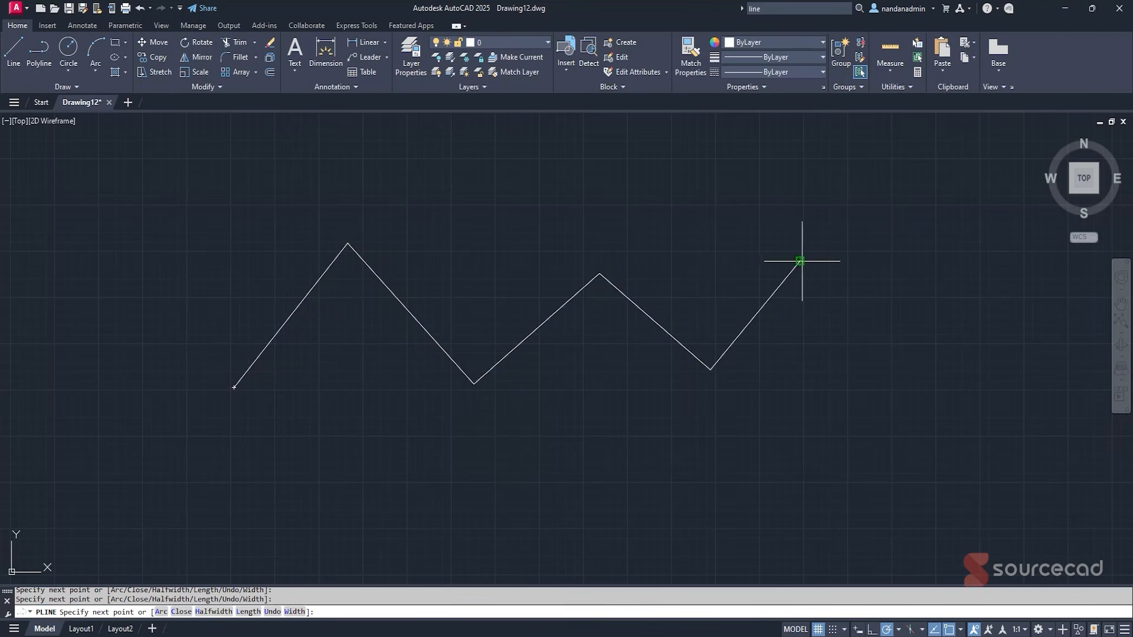
click(800, 260)
key(Return)
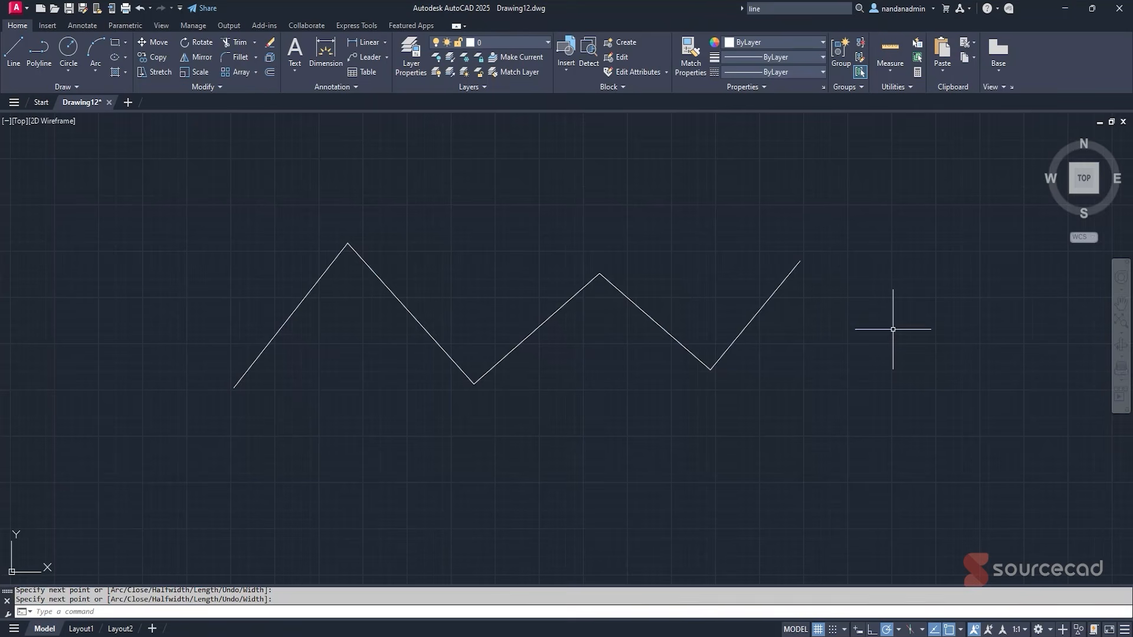
key(Escape)
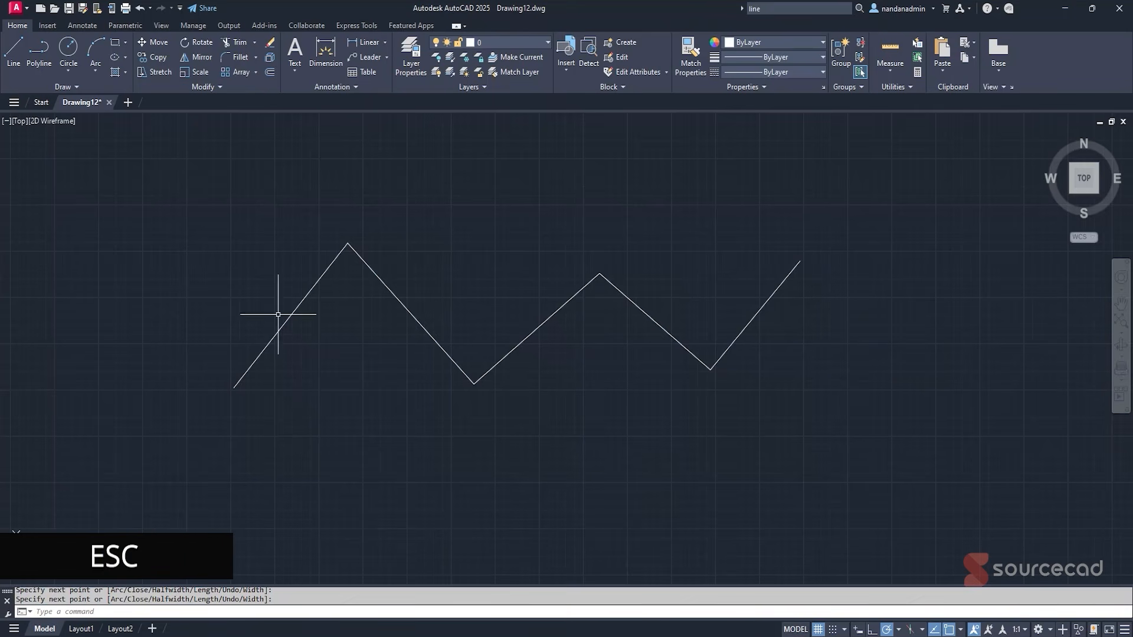
Draw a similar zigzag of five connected line segments just above the polyline using the Line command, and end the command.
click(18, 52)
click(221, 322)
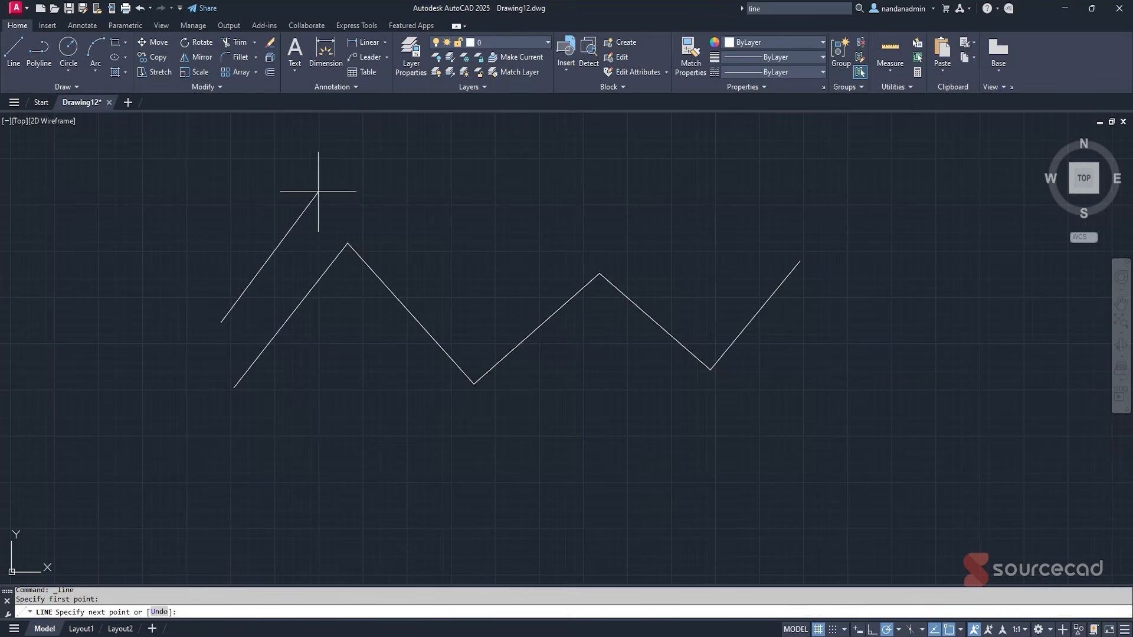
click(328, 184)
click(480, 293)
click(595, 229)
click(712, 307)
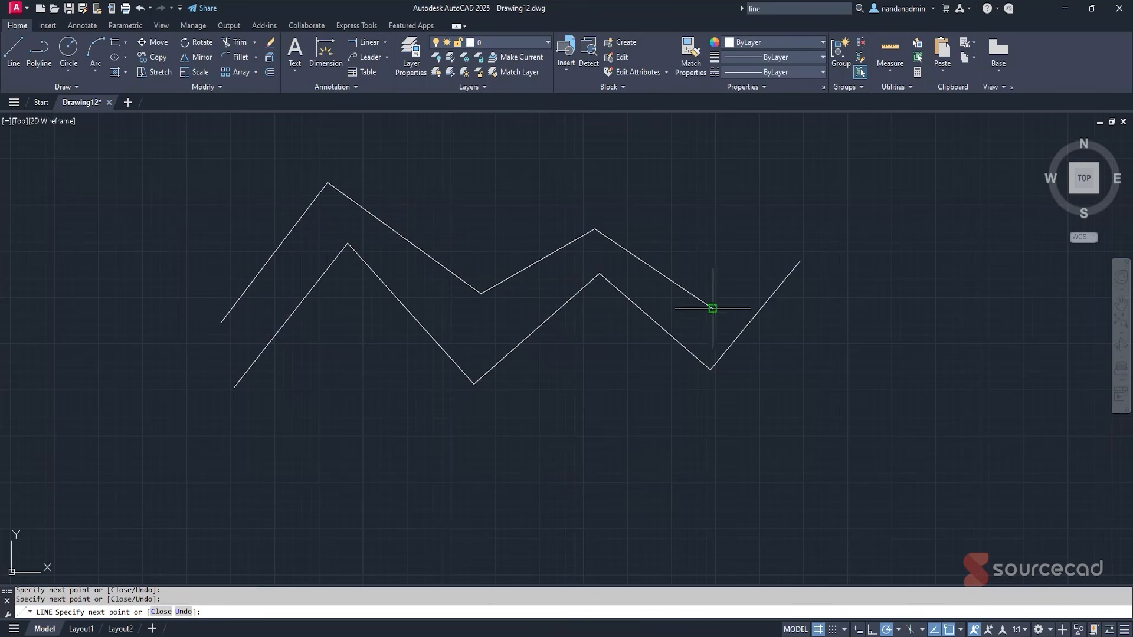
click(783, 234)
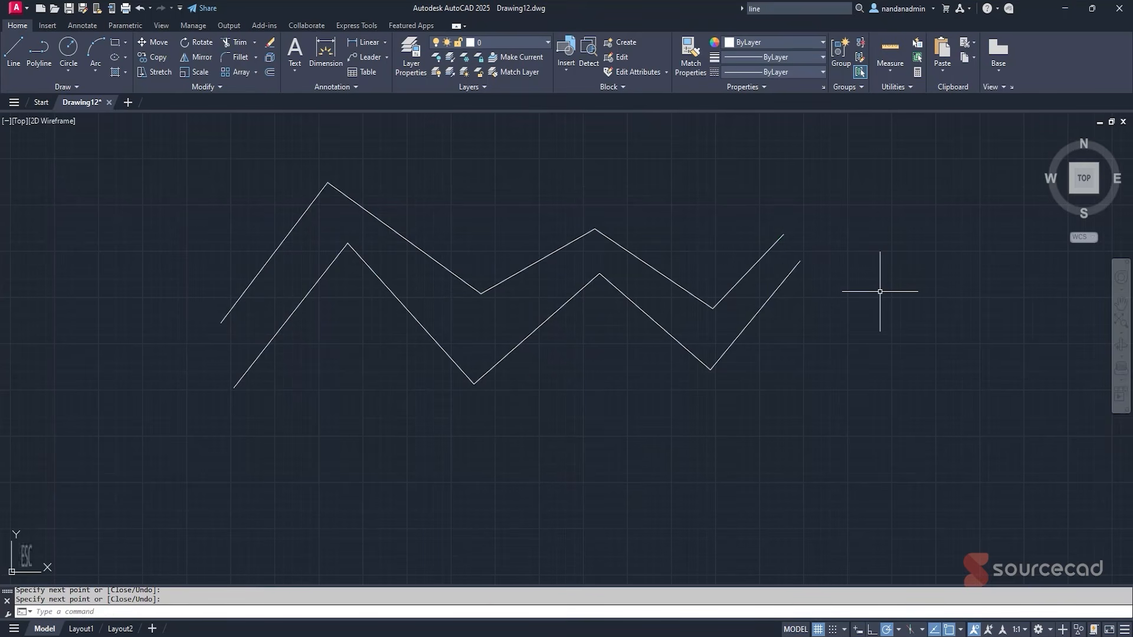
key(Escape)
key(Return)
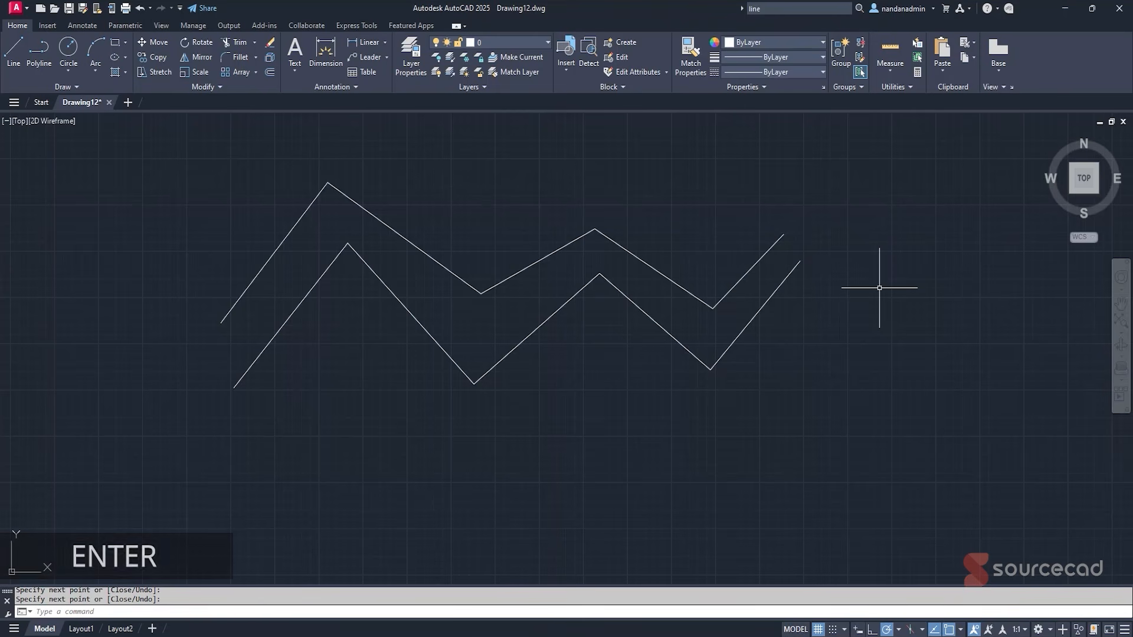
Select the last segment of the line zigzag and the polyline to compare how each is selected, and clear the selection.
click(784, 236)
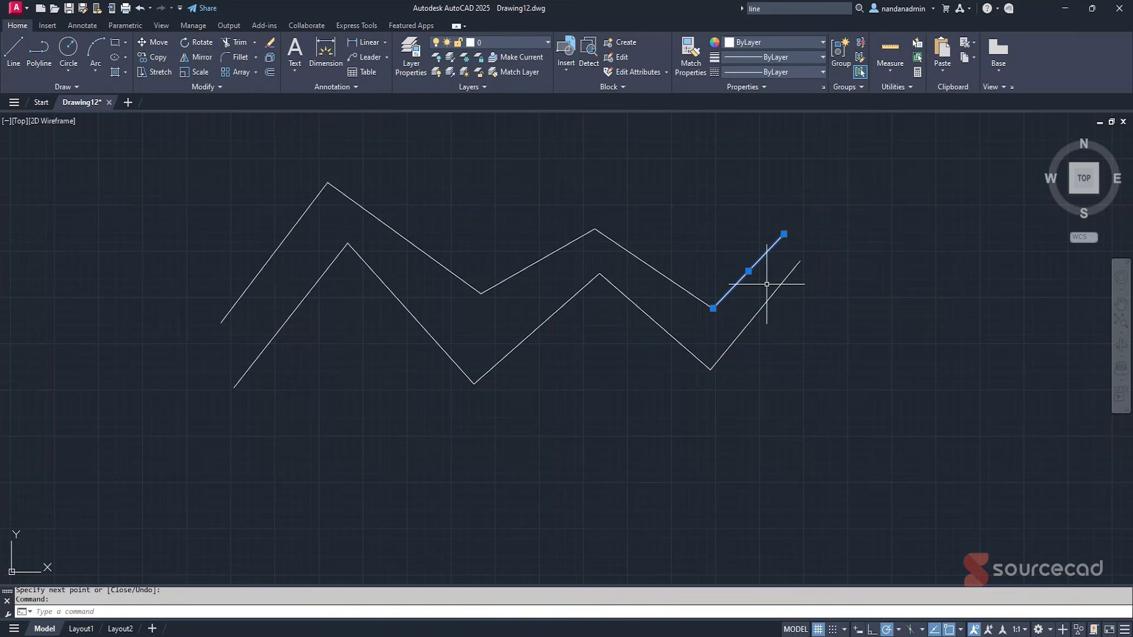
click(797, 265)
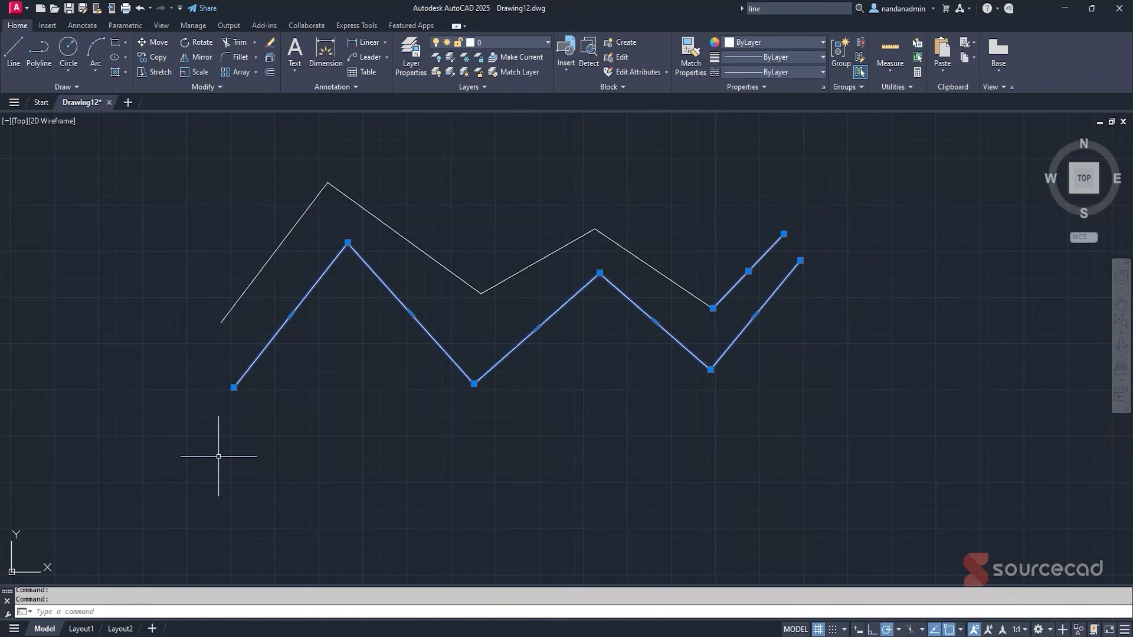
key(Escape)
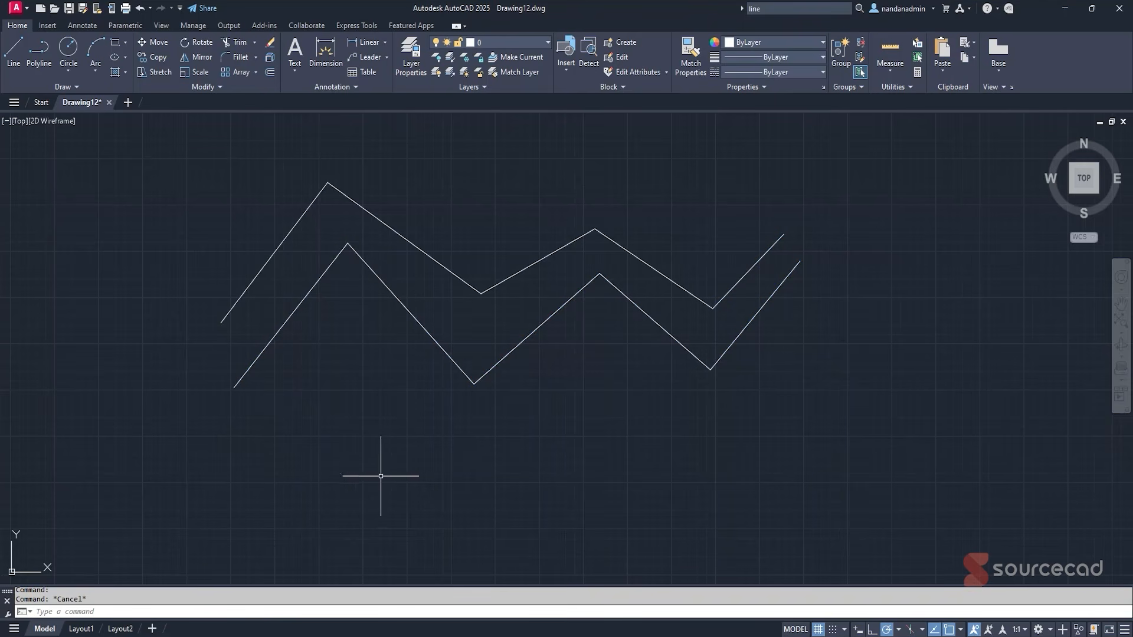
Stretch the polyline's second valley vertex down and to the left, and convert its final segment to an arc bulging toward the lower right.
click(760, 309)
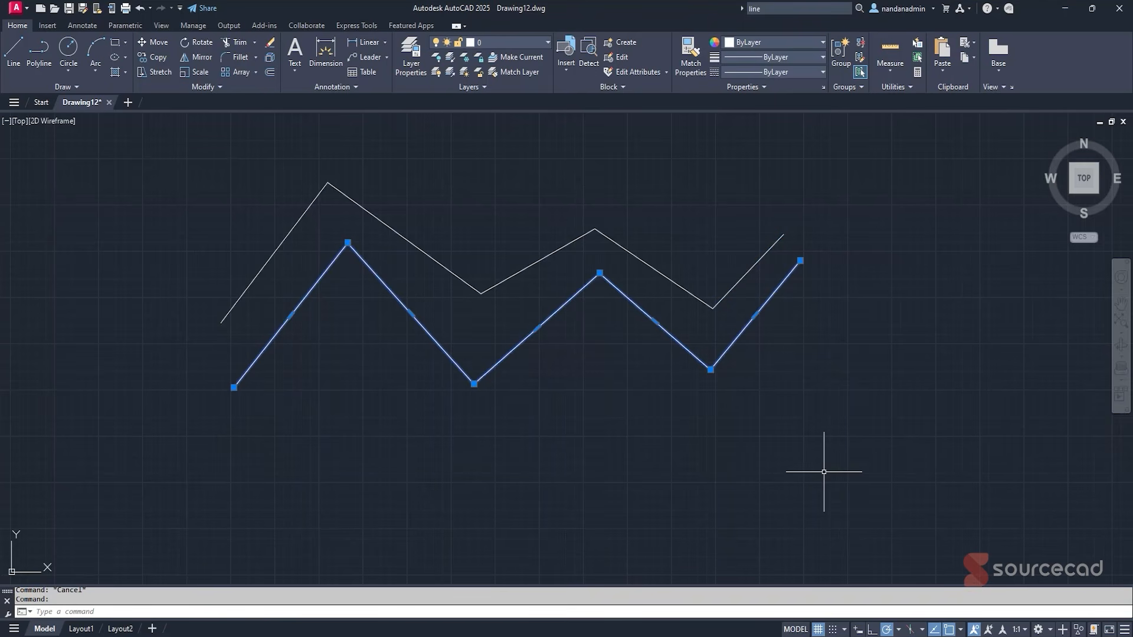
click(711, 370)
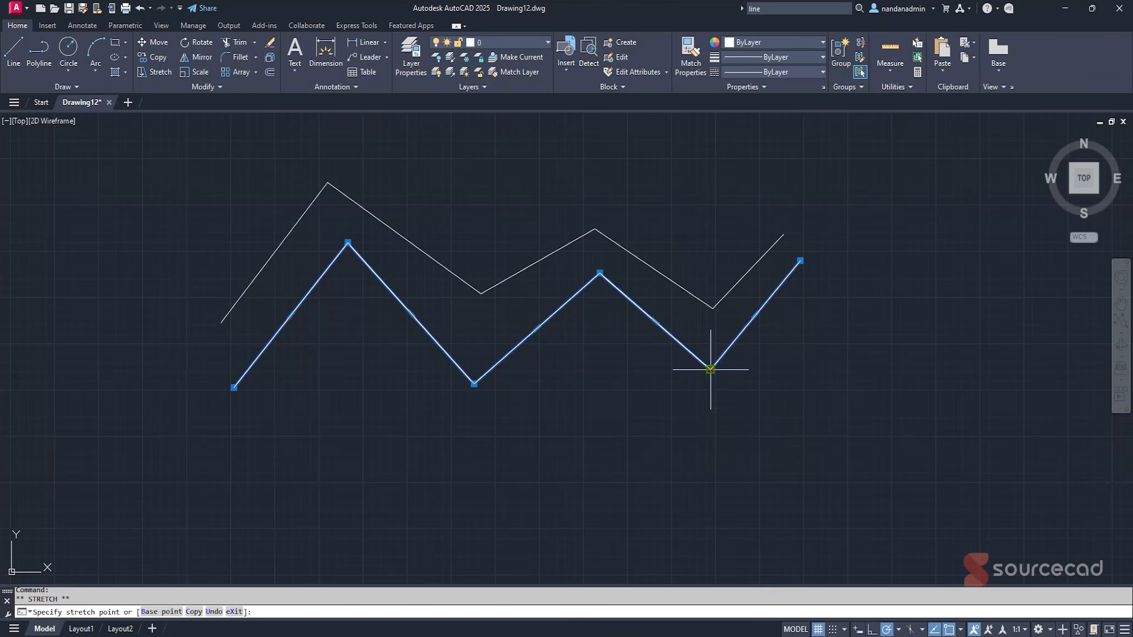
click(662, 454)
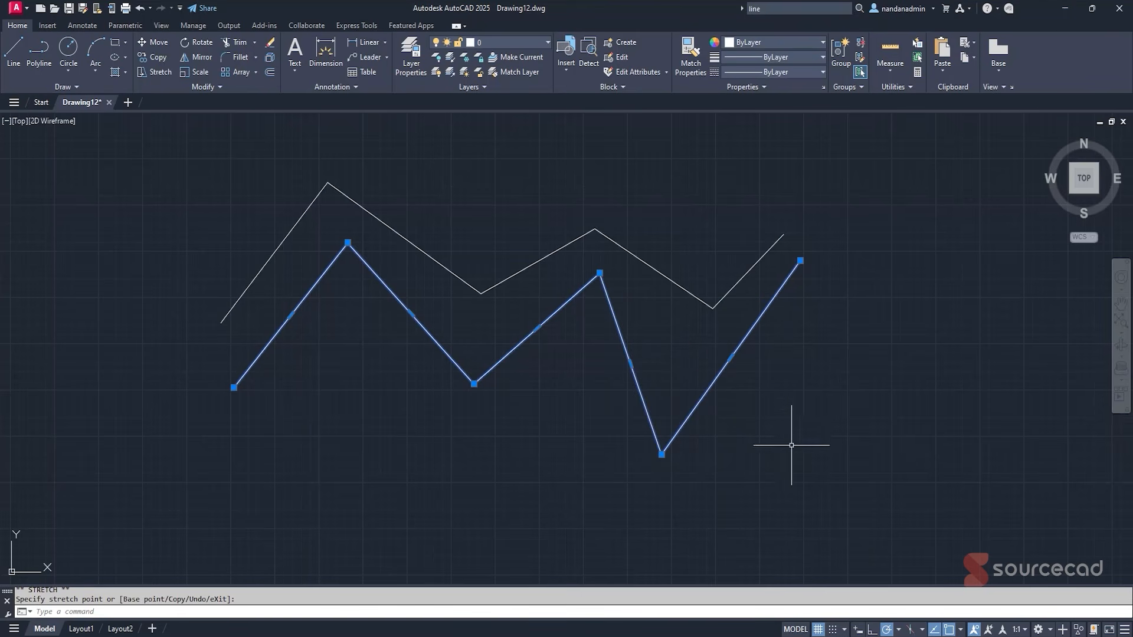
mouse_move(730, 357)
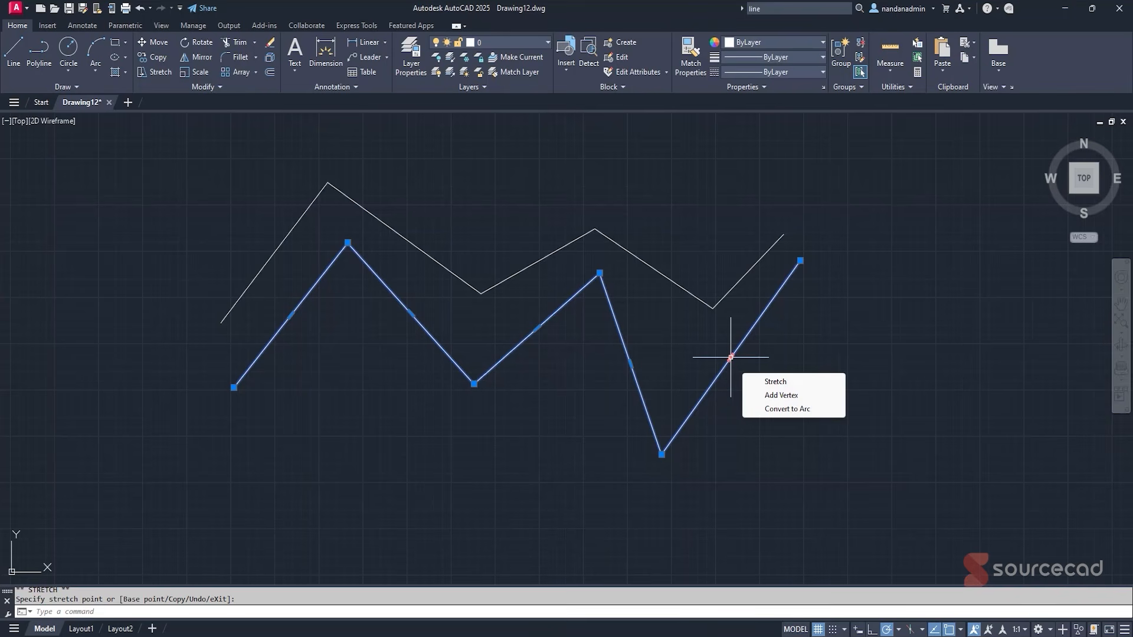
click(816, 409)
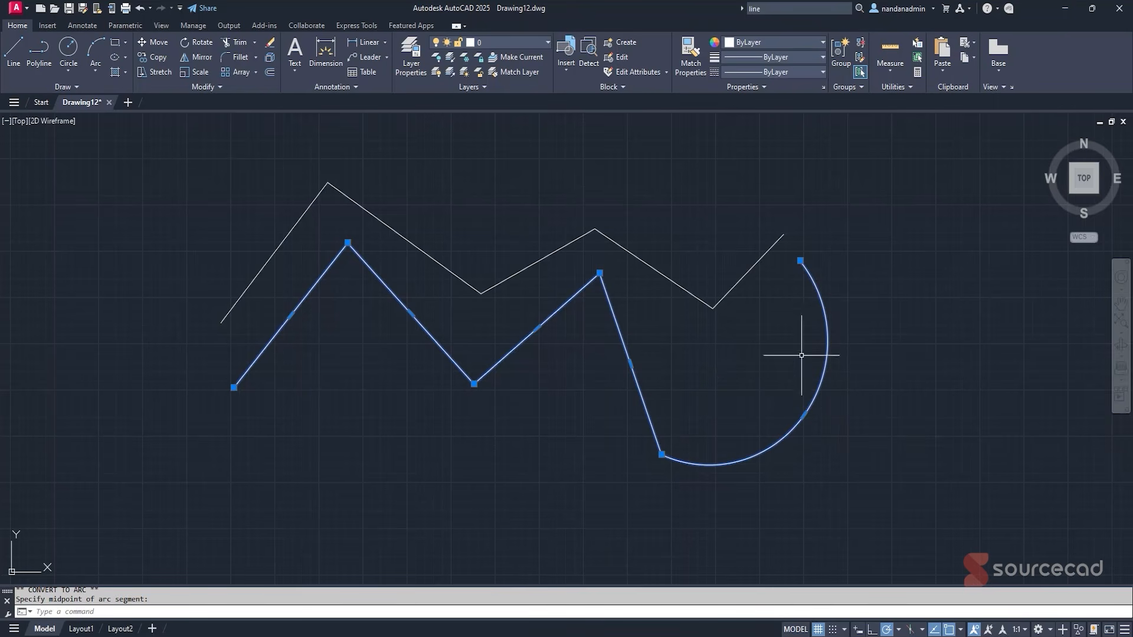
Select the last two segments of the line zigzag, stretch their shared endpoint down and to the left, and clear the selection.
click(751, 260)
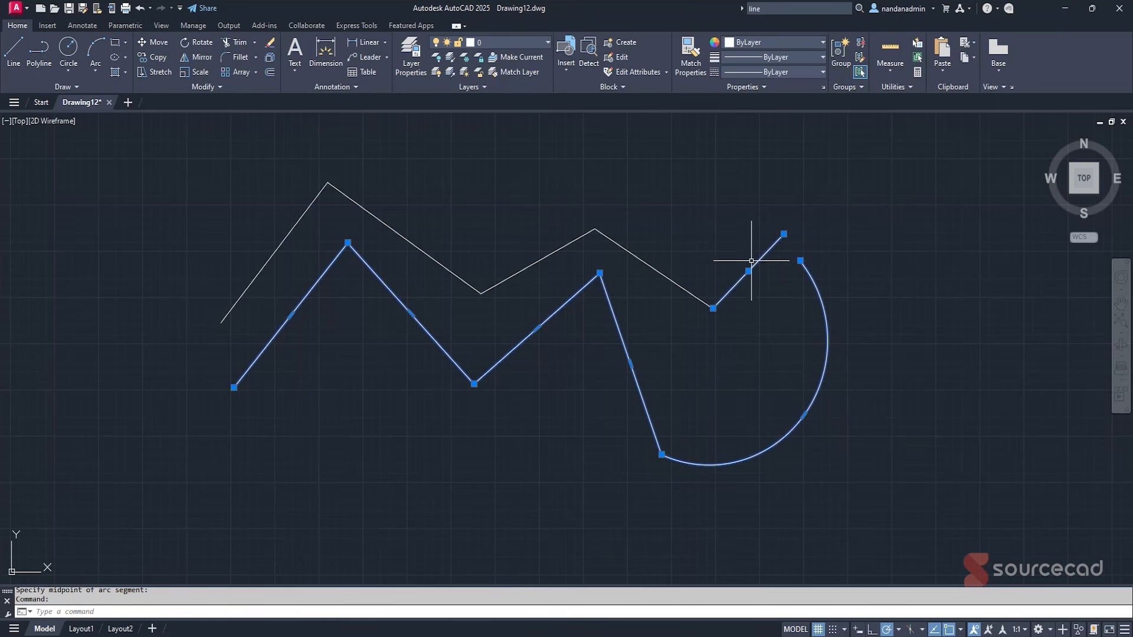
click(676, 283)
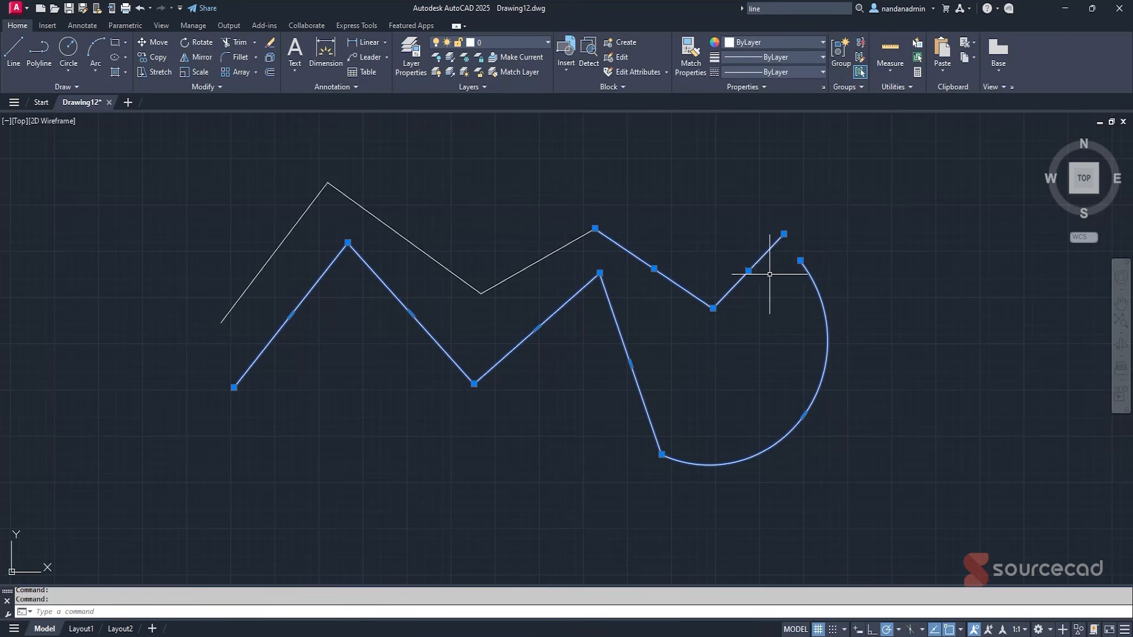
click(713, 308)
click(686, 338)
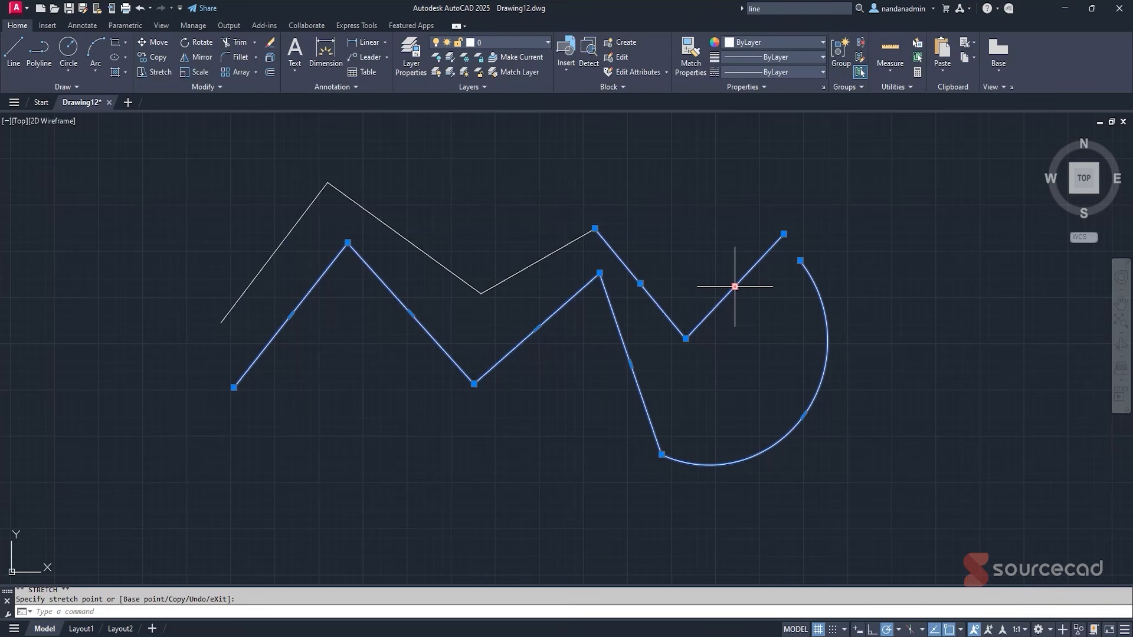
key(Escape)
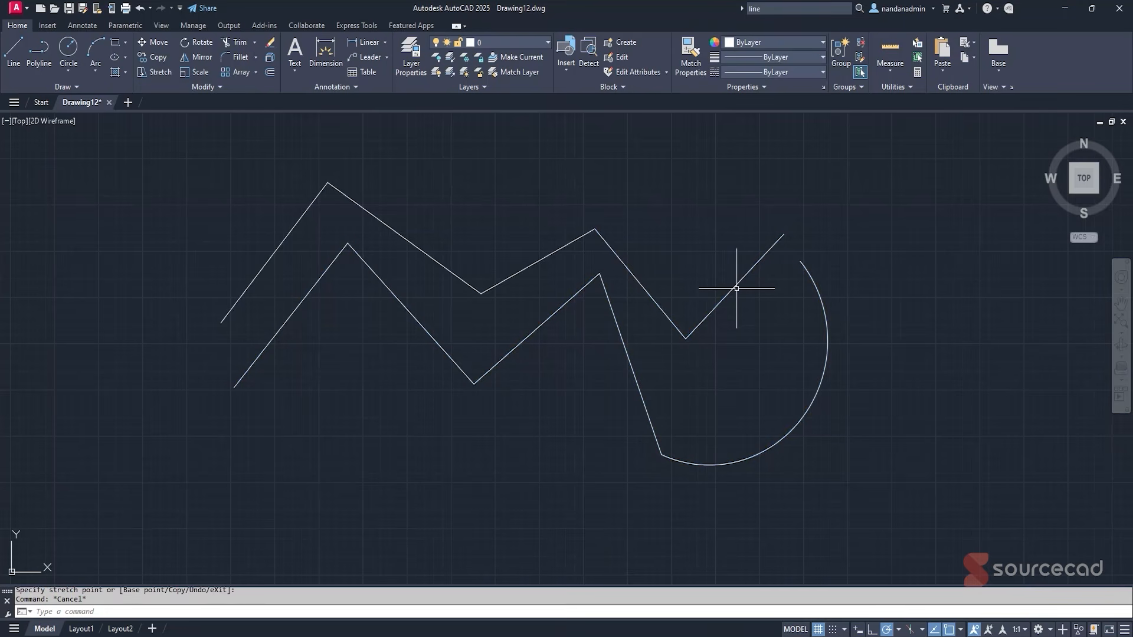
Add a vertex to the polyline's third segment, placing it below and to the right of that segment's midpoint.
click(613, 315)
mouse_move(537, 329)
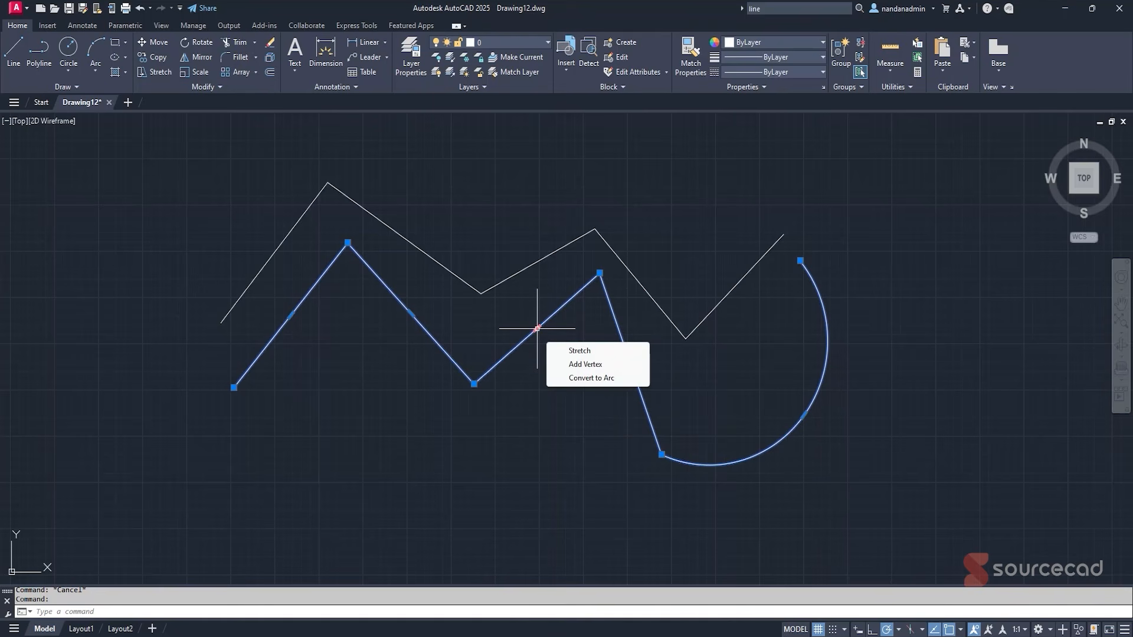
click(578, 364)
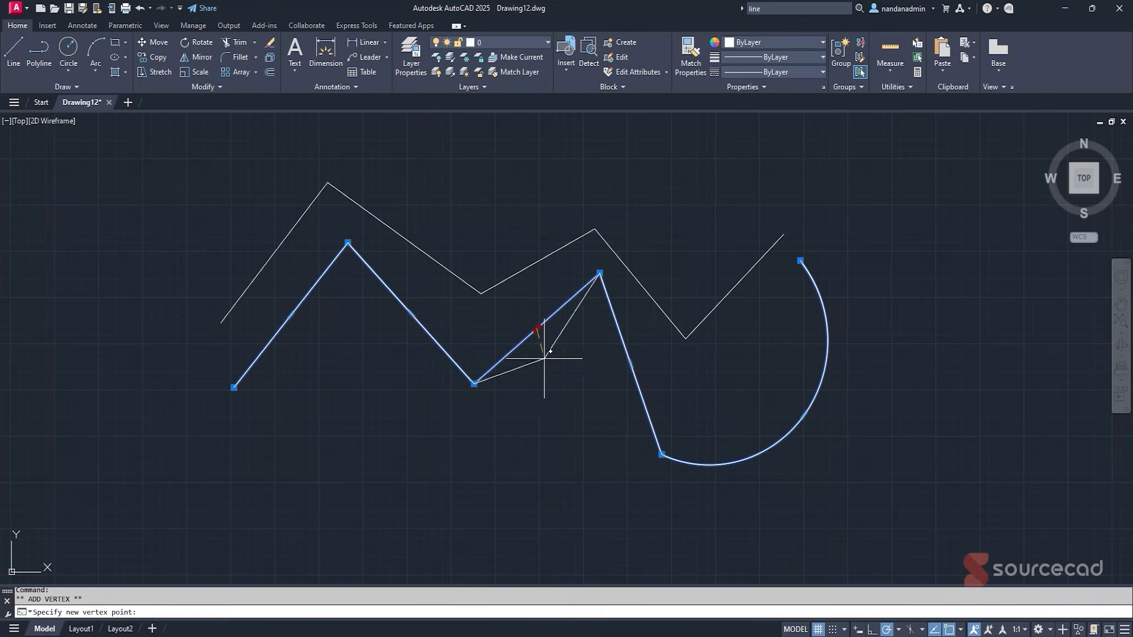
click(571, 398)
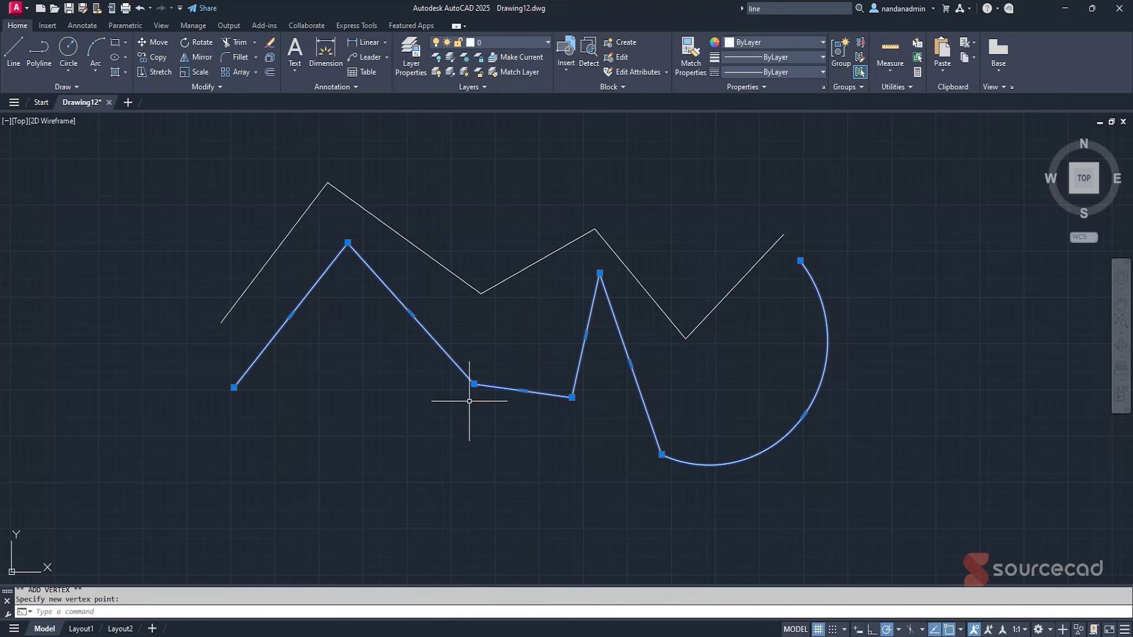
Remove the polyline's first valley vertex, just left of the added vertex, and leave the polyline deselected.
mouse_move(473, 384)
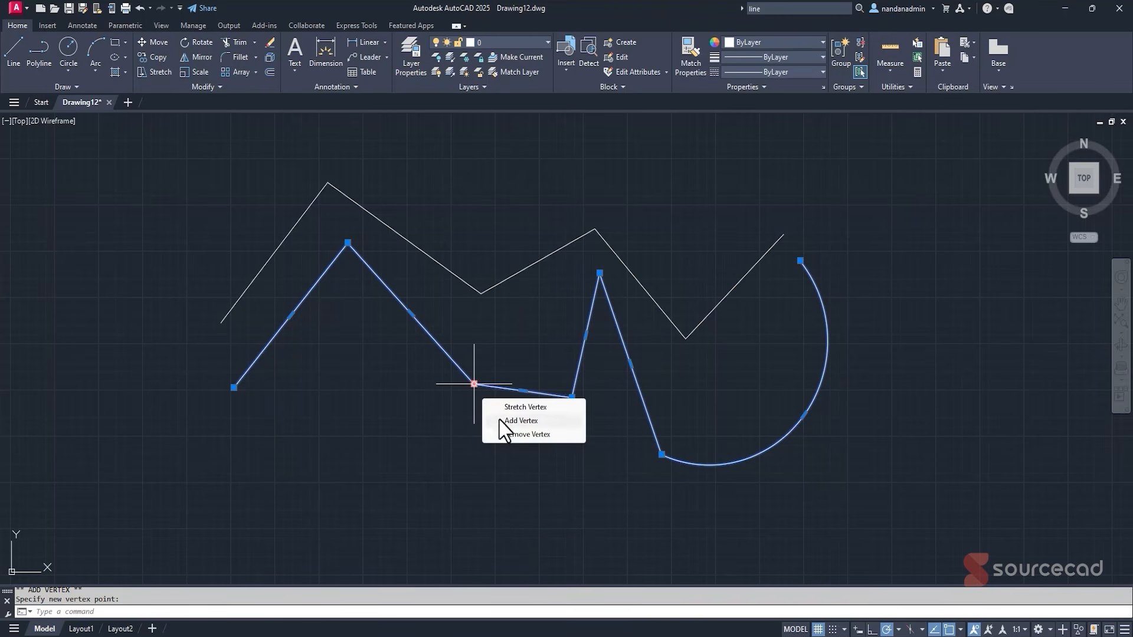
click(512, 434)
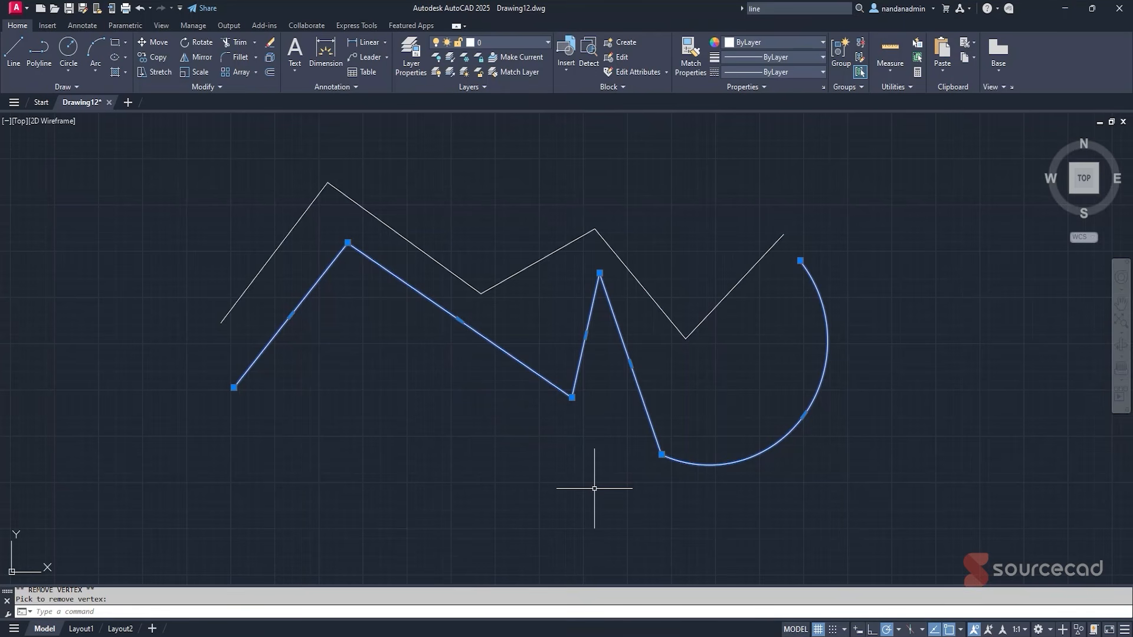
key(Escape)
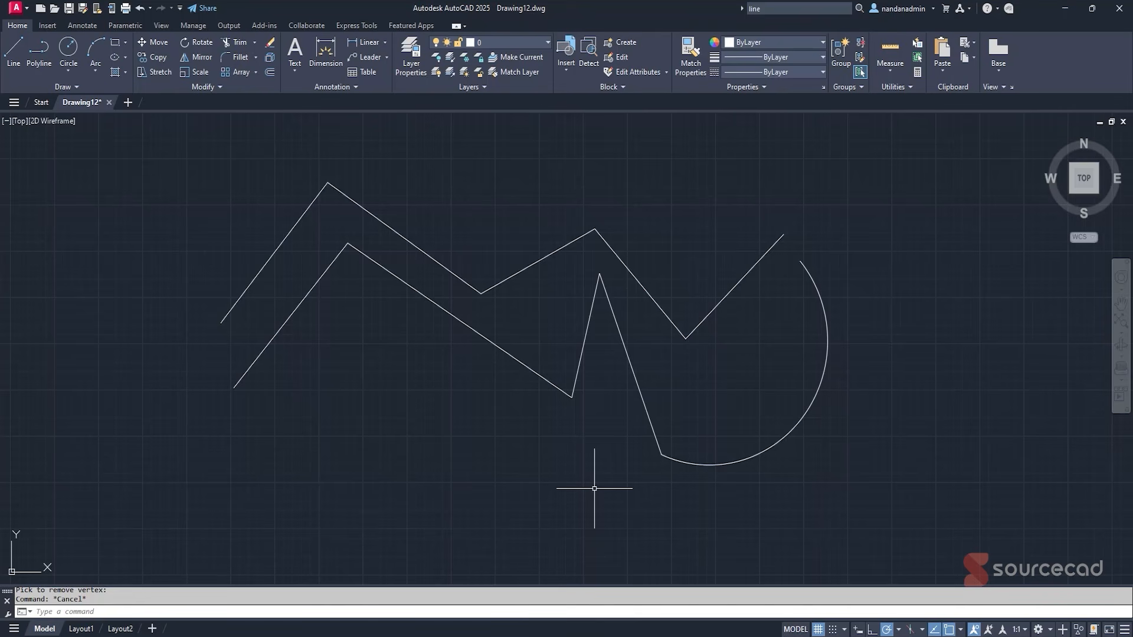
click(524, 370)
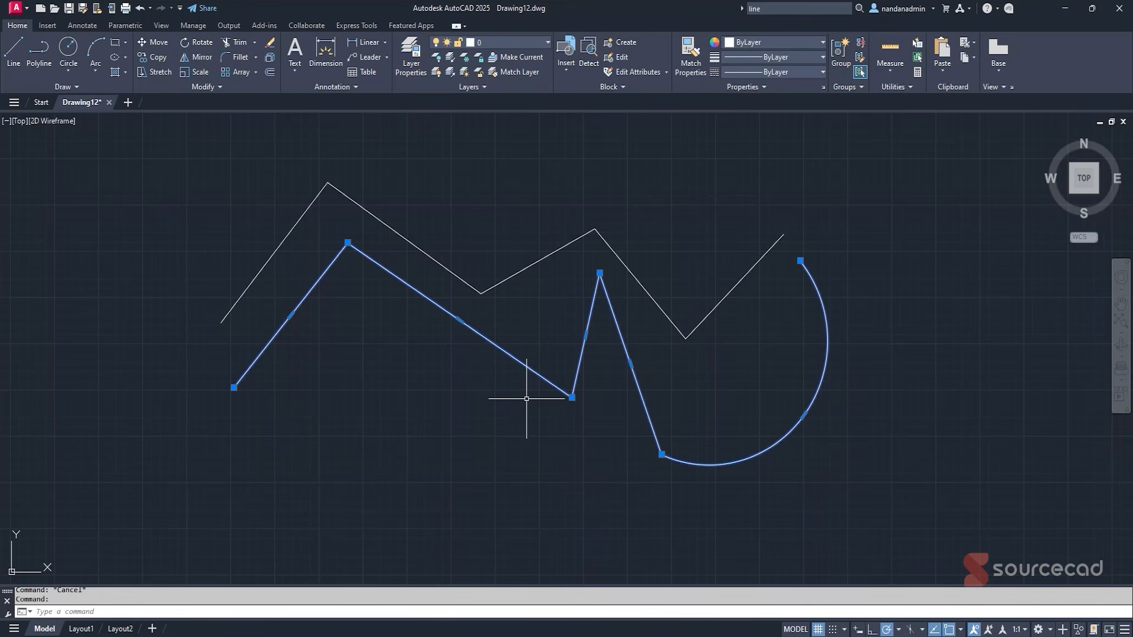
key(Escape)
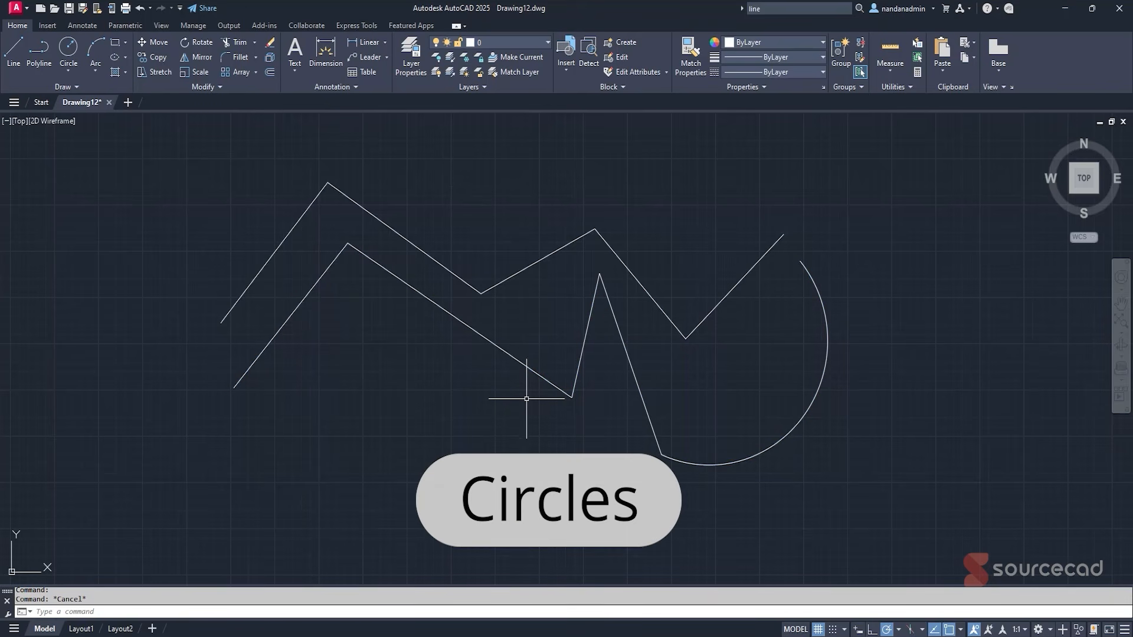
Create a new blank drawing and close Drawing12 without saving its changes.
click(127, 103)
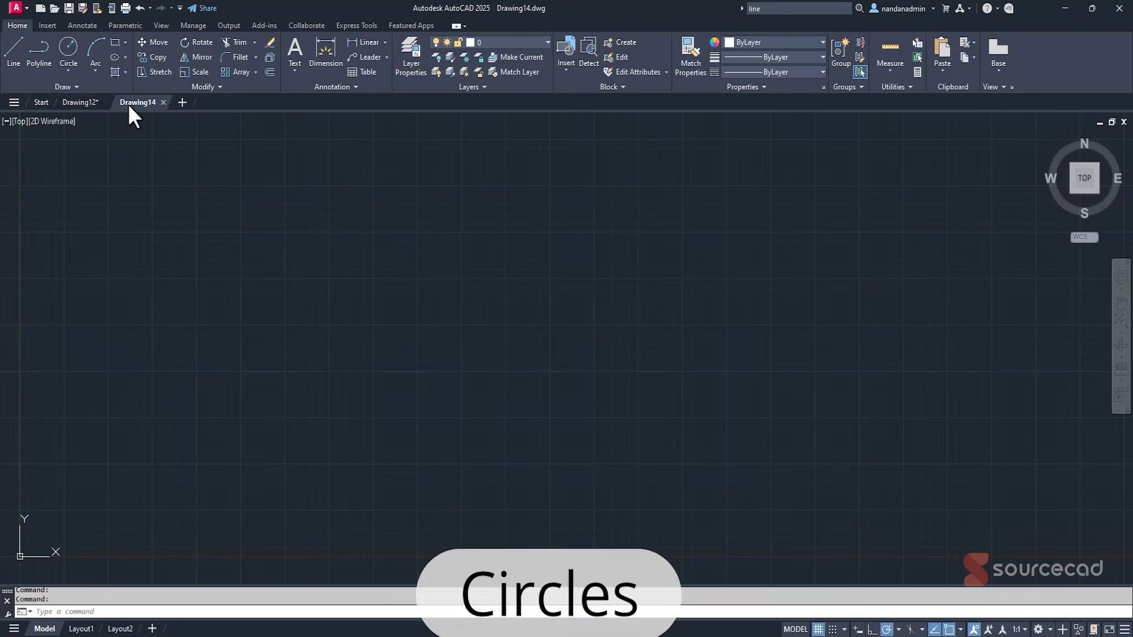
click(107, 102)
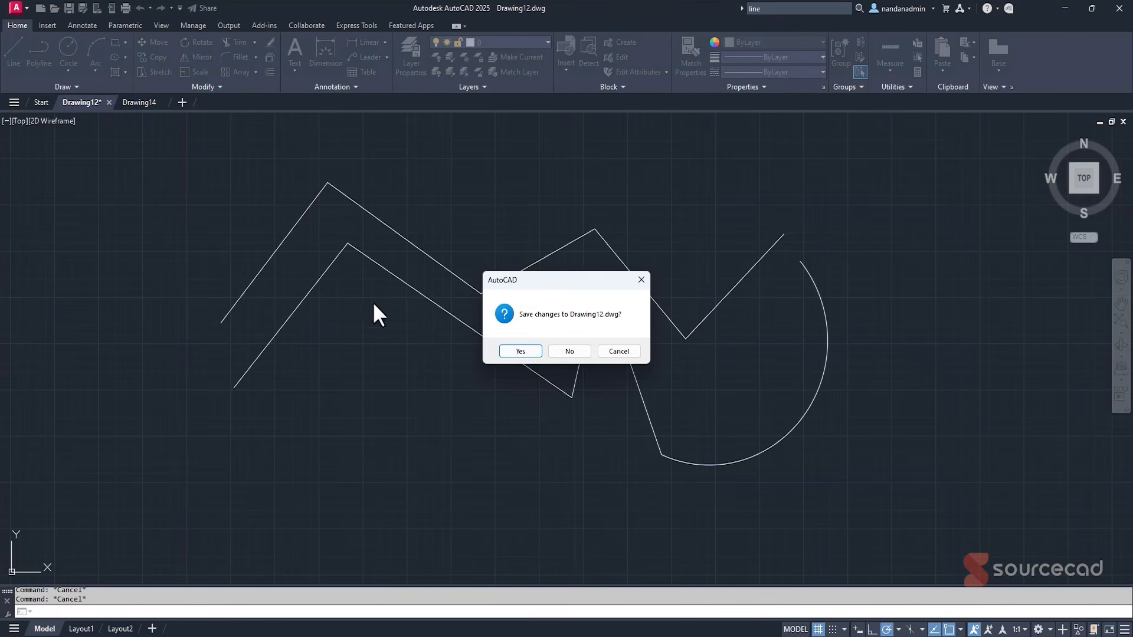
click(578, 350)
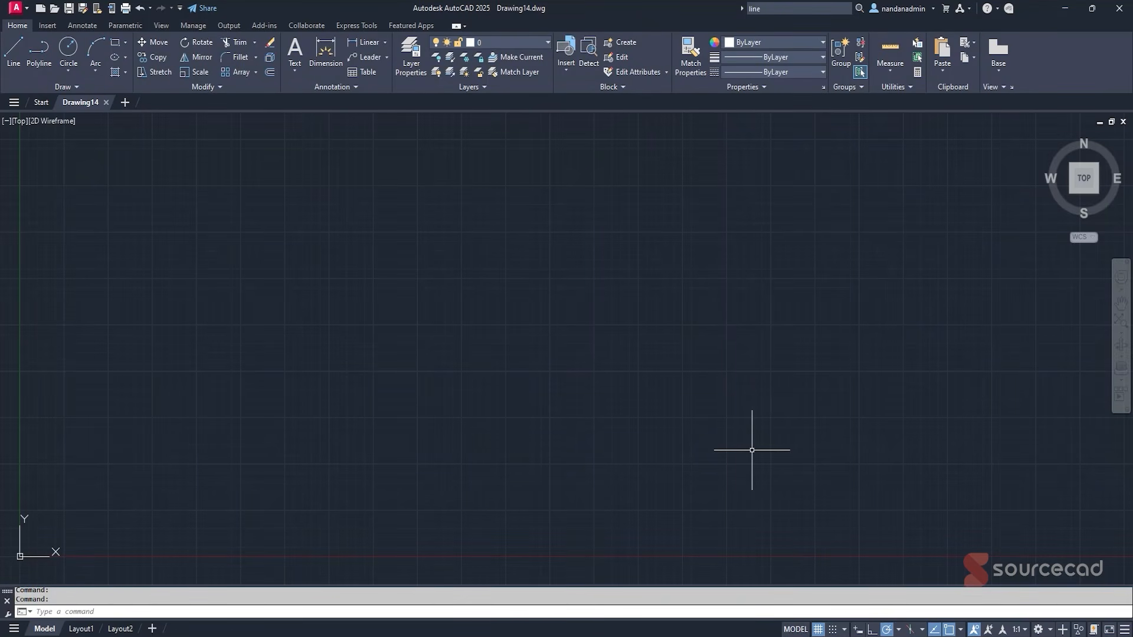
text(c)
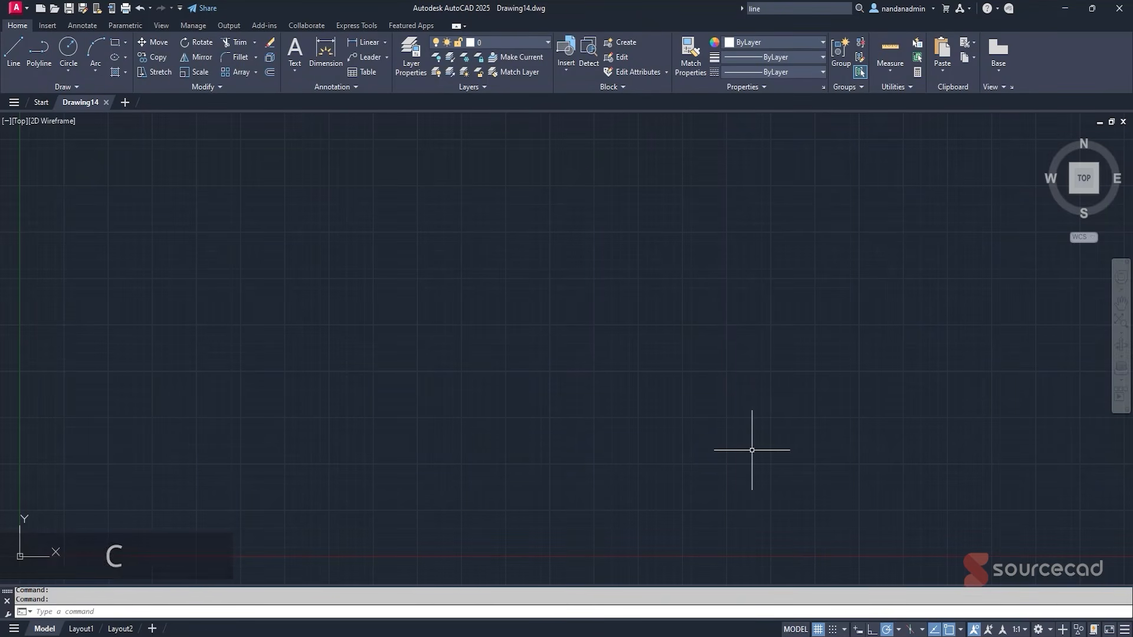
key(Return)
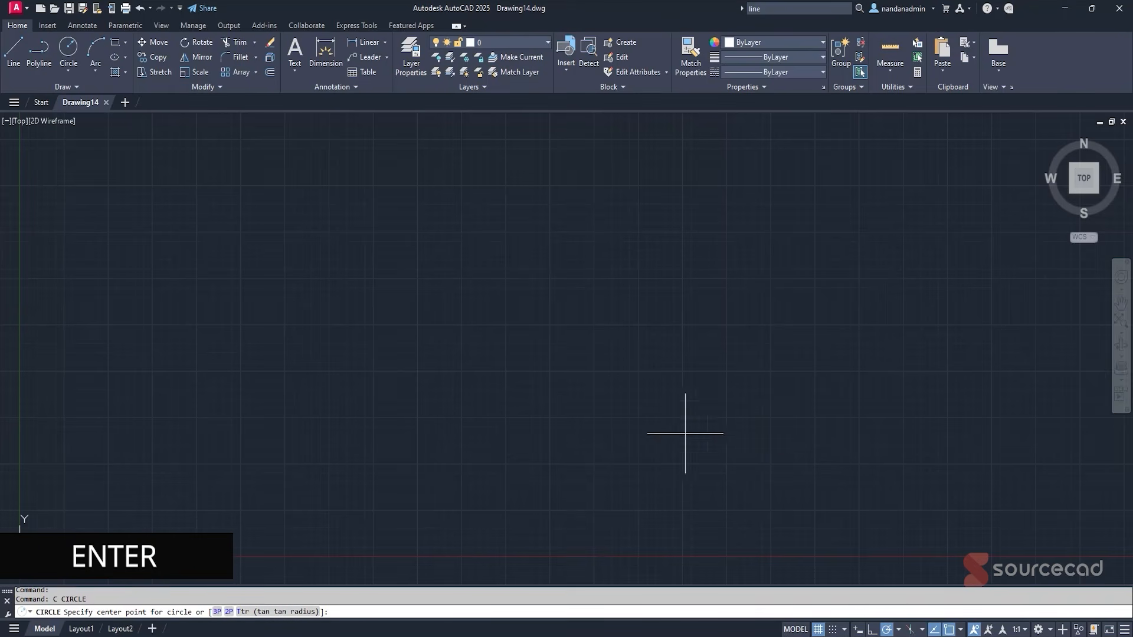
key(Escape)
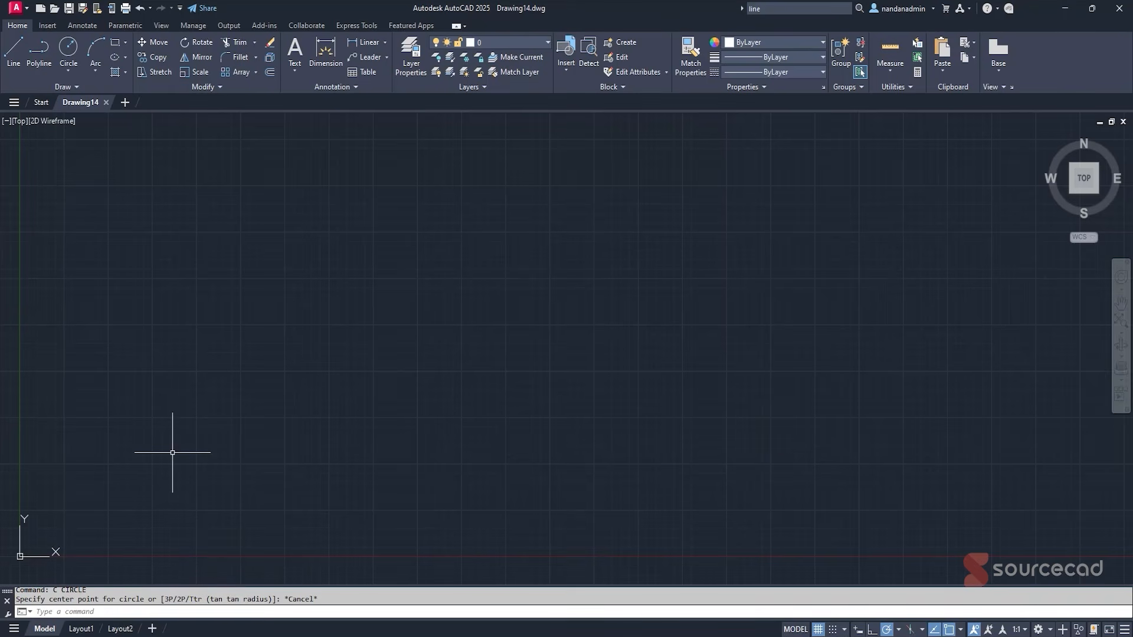
Draw a circle with a radius of 10 from a center point in the middle of the drawing area.
click(75, 70)
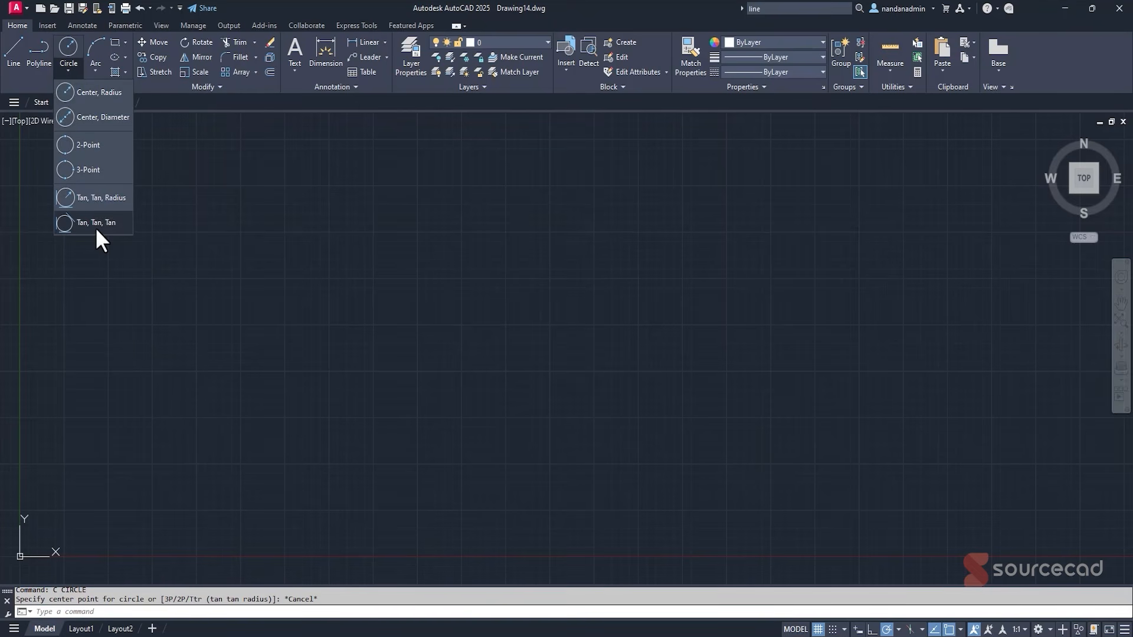
click(95, 92)
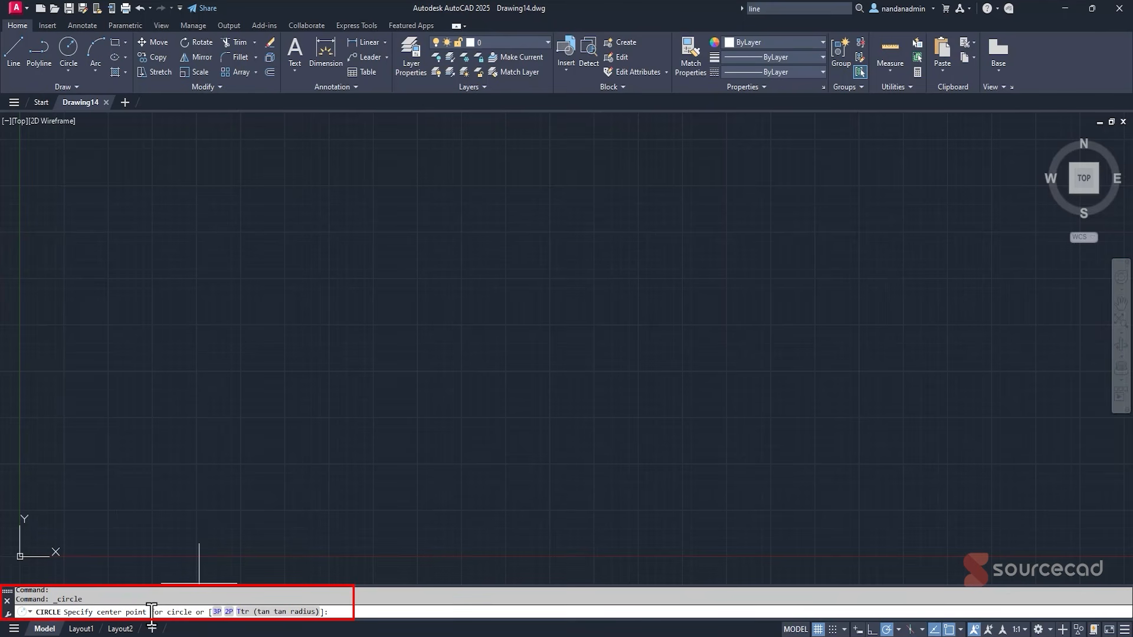
click(556, 328)
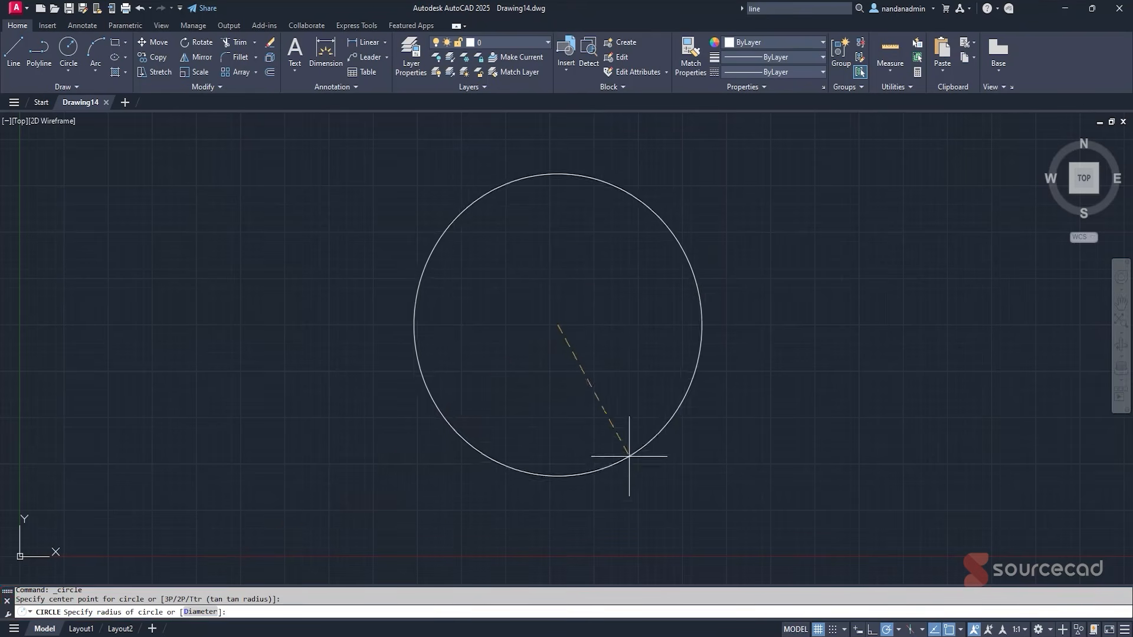
text(10)
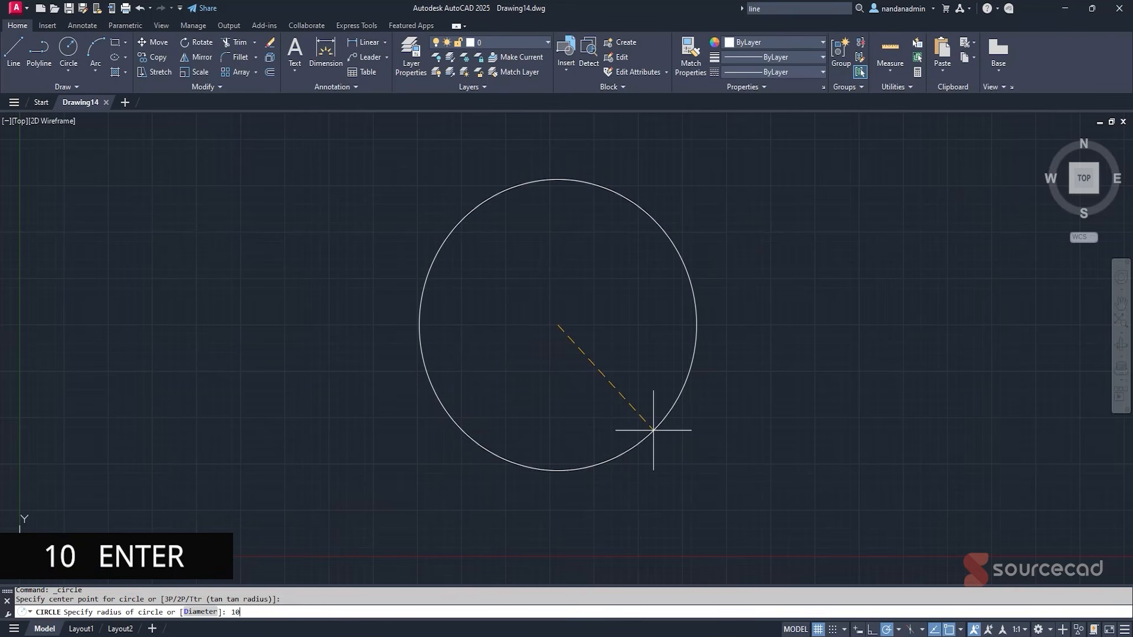
key(Return)
scroll(653, 430, down, 4)
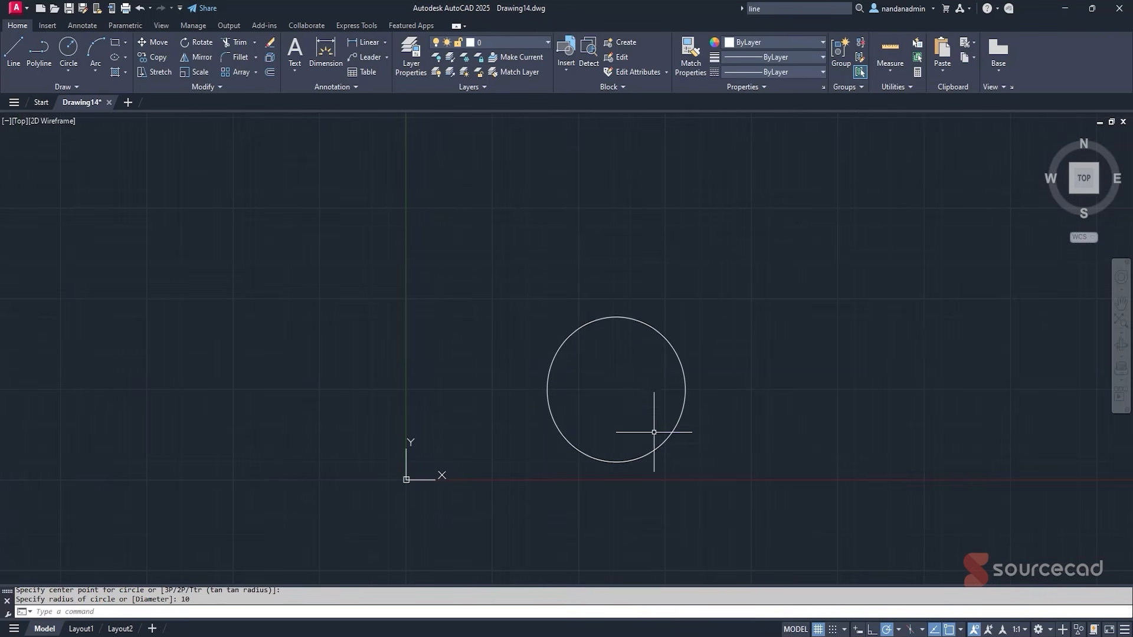
middle_drag(546, 374, 480, 354)
middle_drag(582, 384, 395, 347)
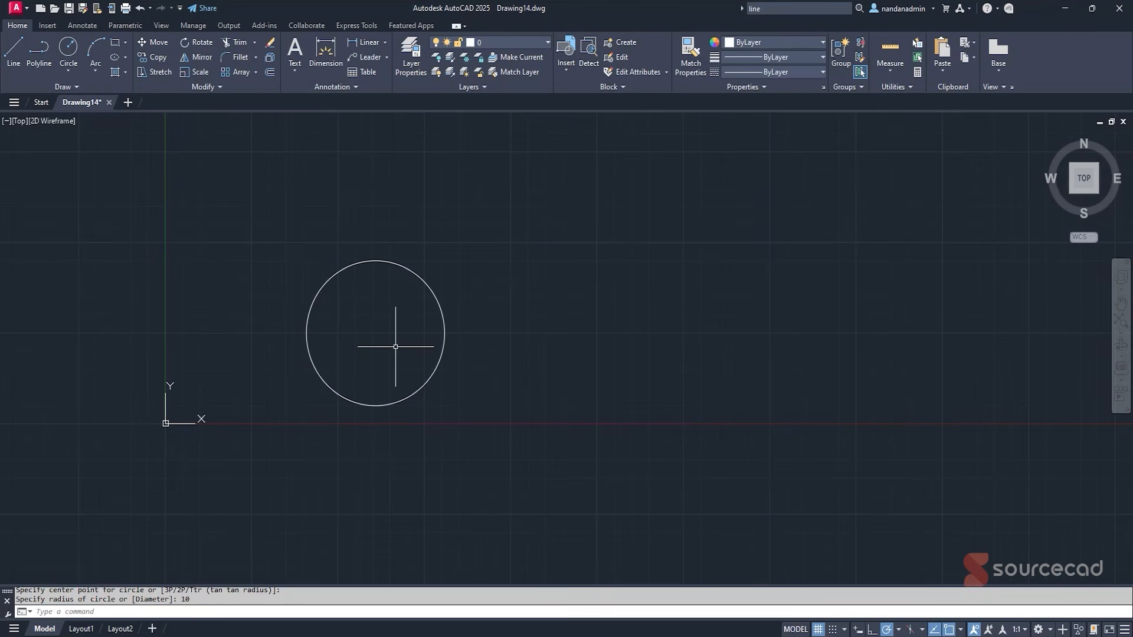
Draw a second circle to the right of the first, using the Diameter option with a diameter of 10.
click(67, 47)
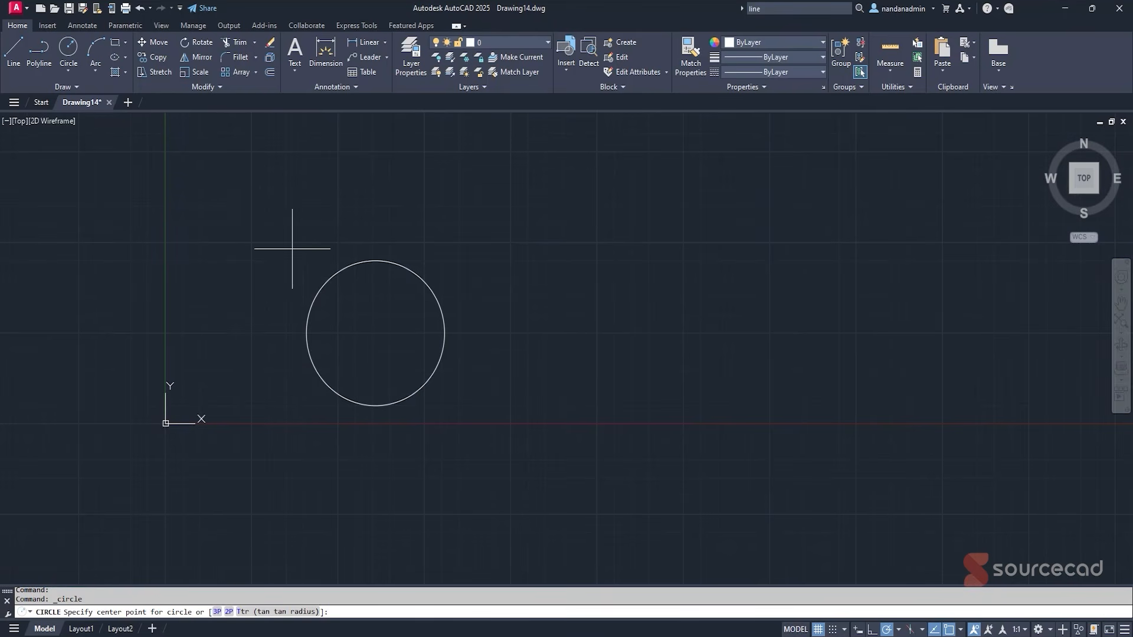
click(602, 337)
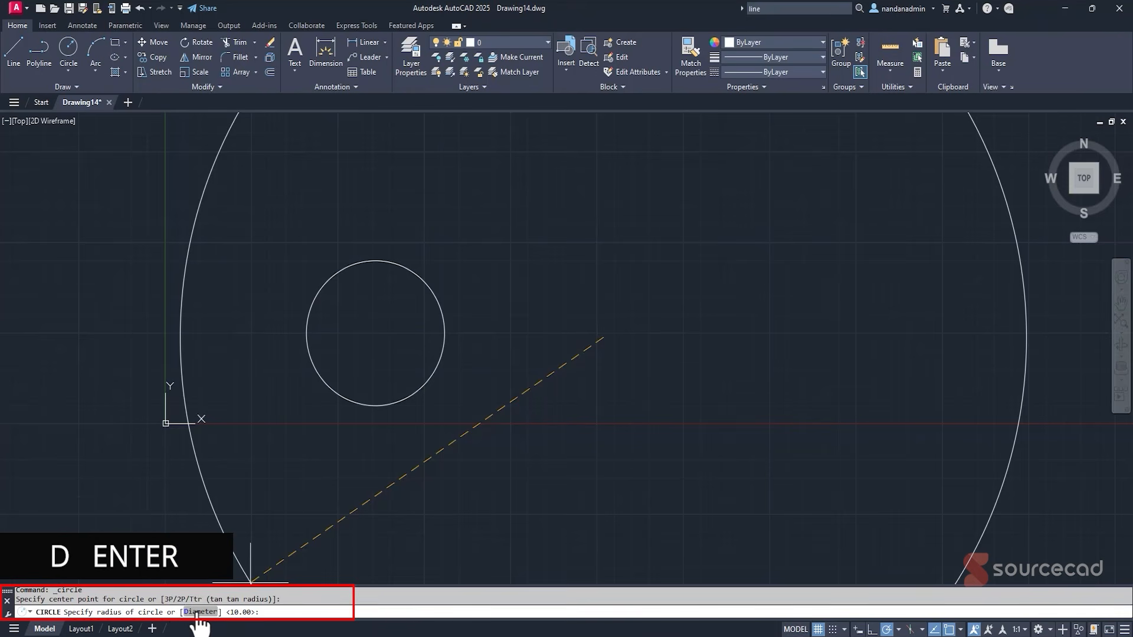
text(D)
key(Return)
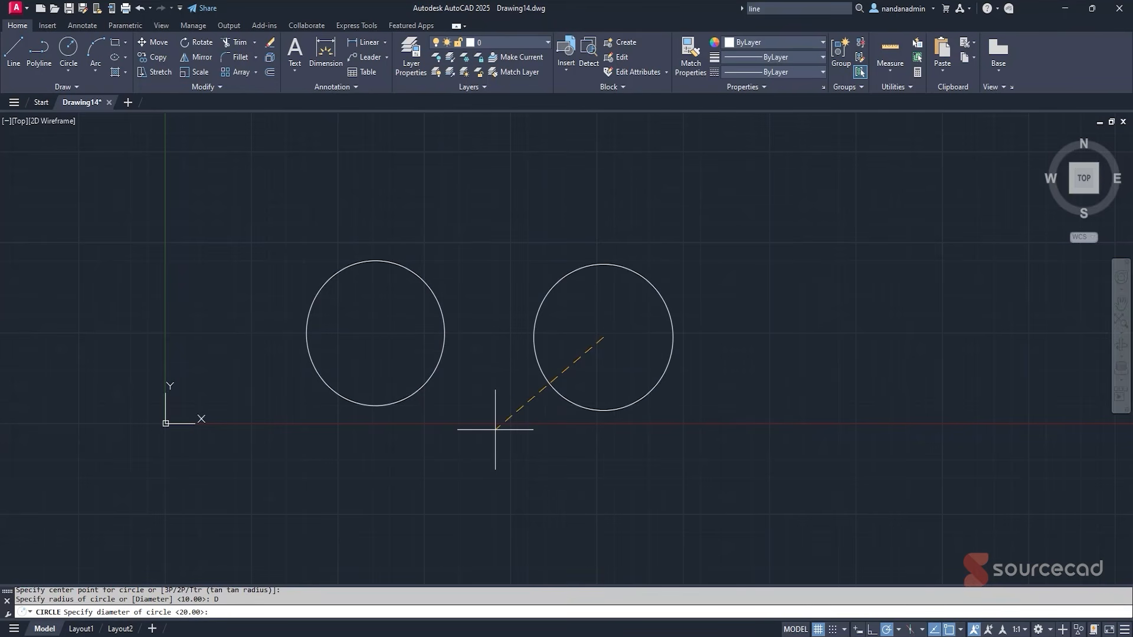
text(10)
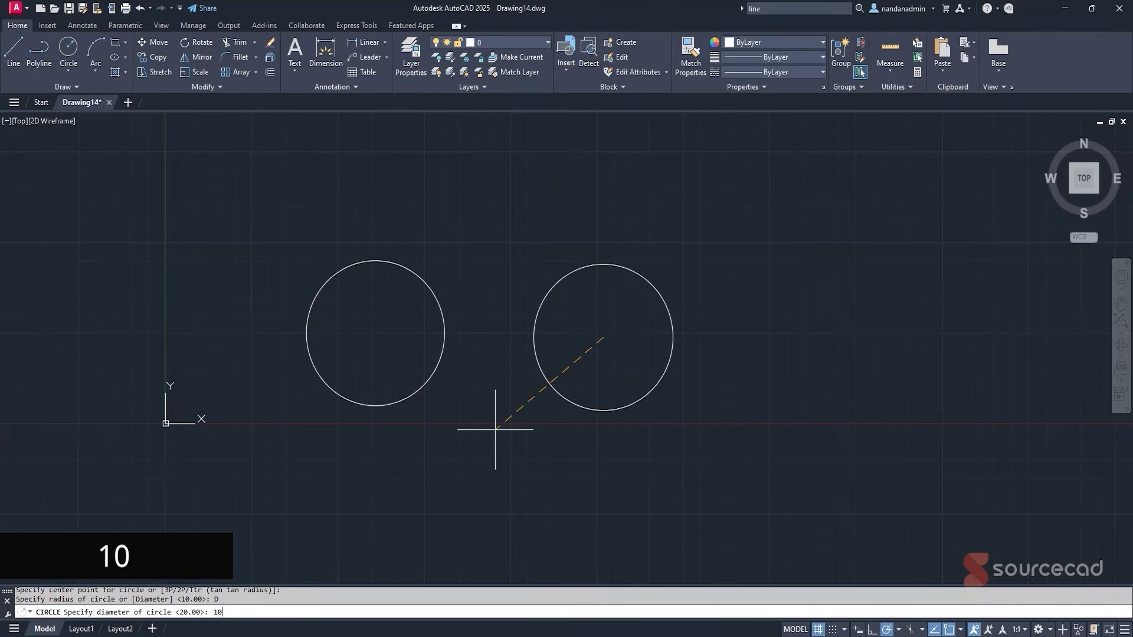
key(Return)
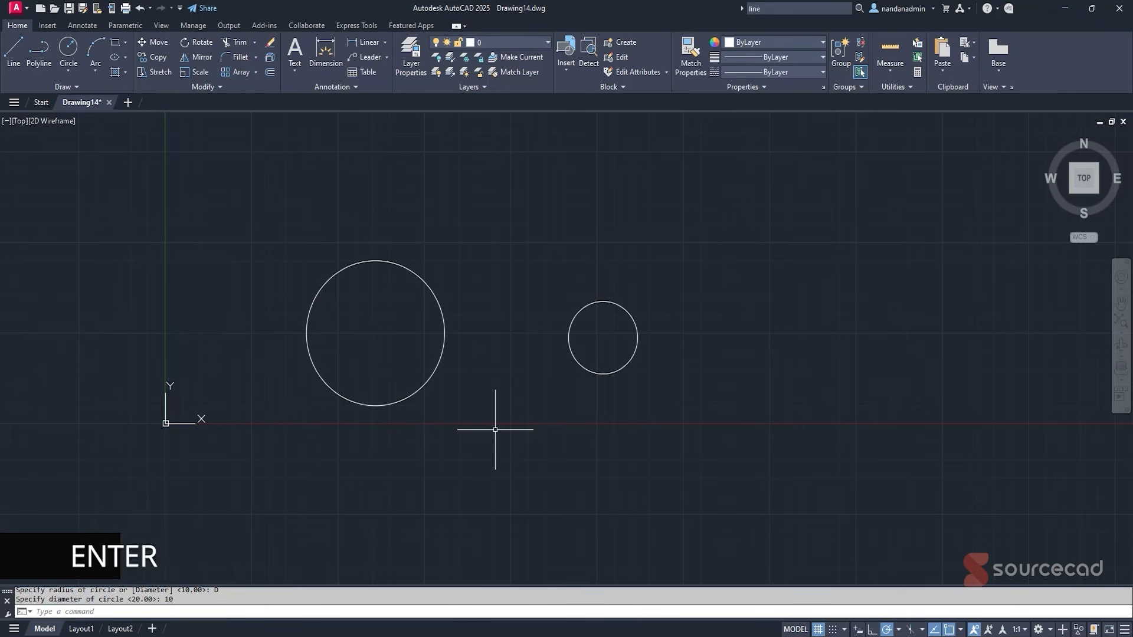
Draw a third circle by center and diameter above and between the two circles, setting its size freehand between theirs.
click(69, 66)
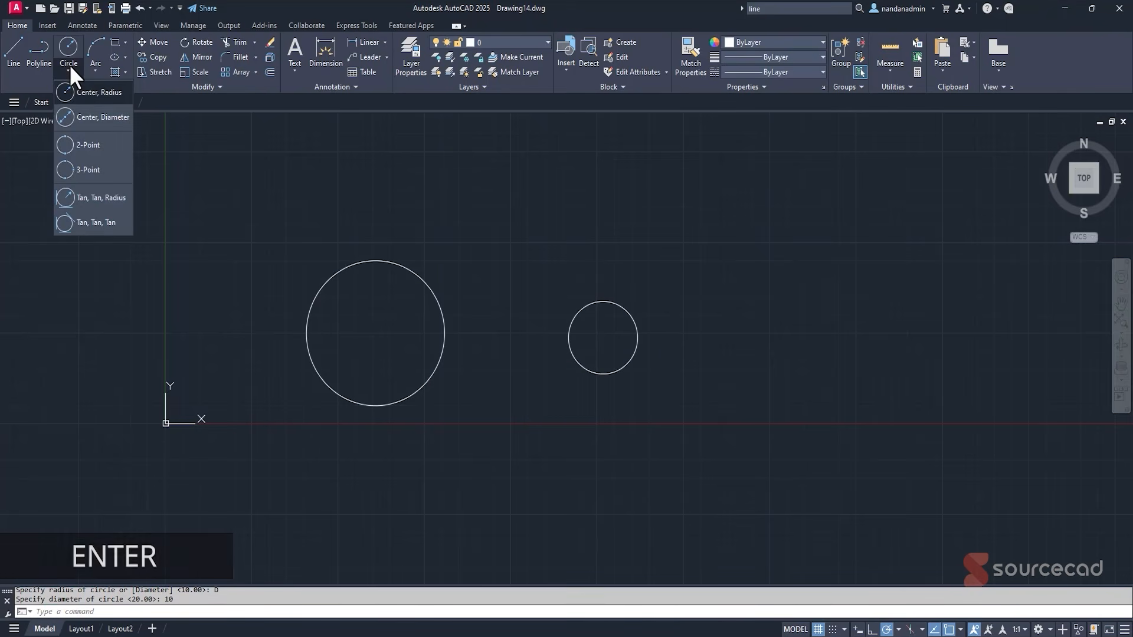
click(120, 117)
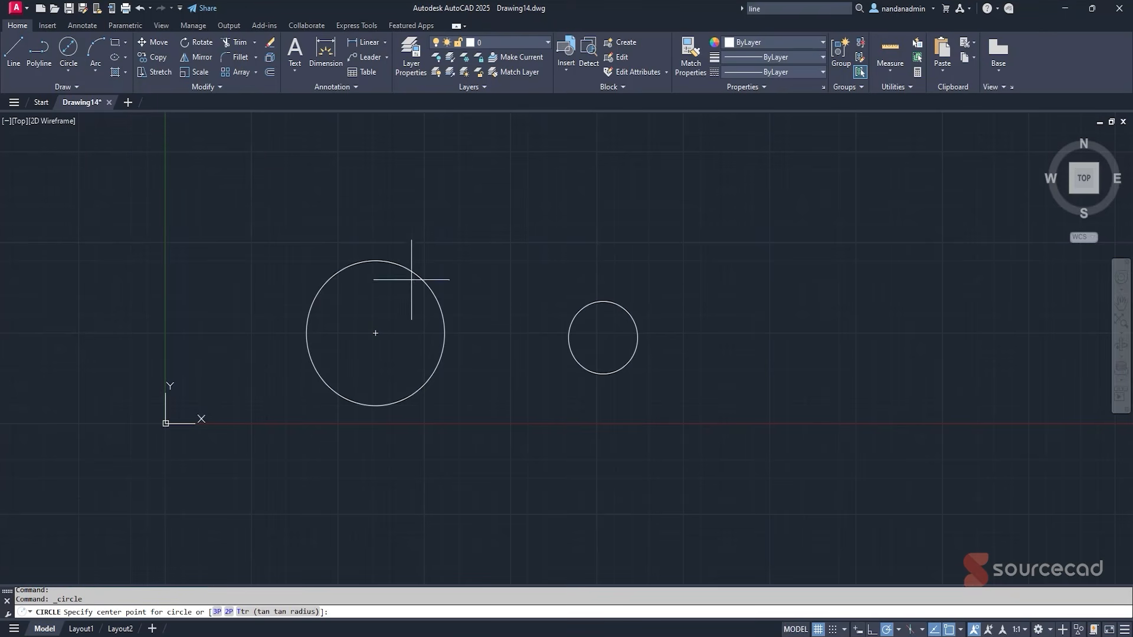
click(518, 254)
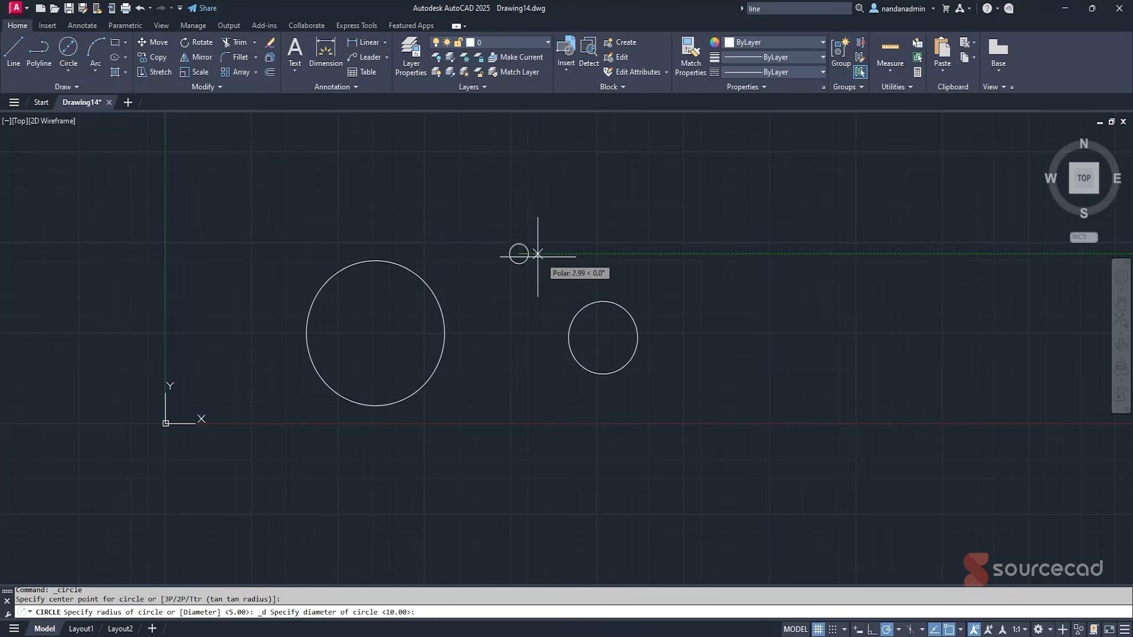
click(637, 254)
Draw a short horizontal line below the three circles and end the Line command.
click(72, 70)
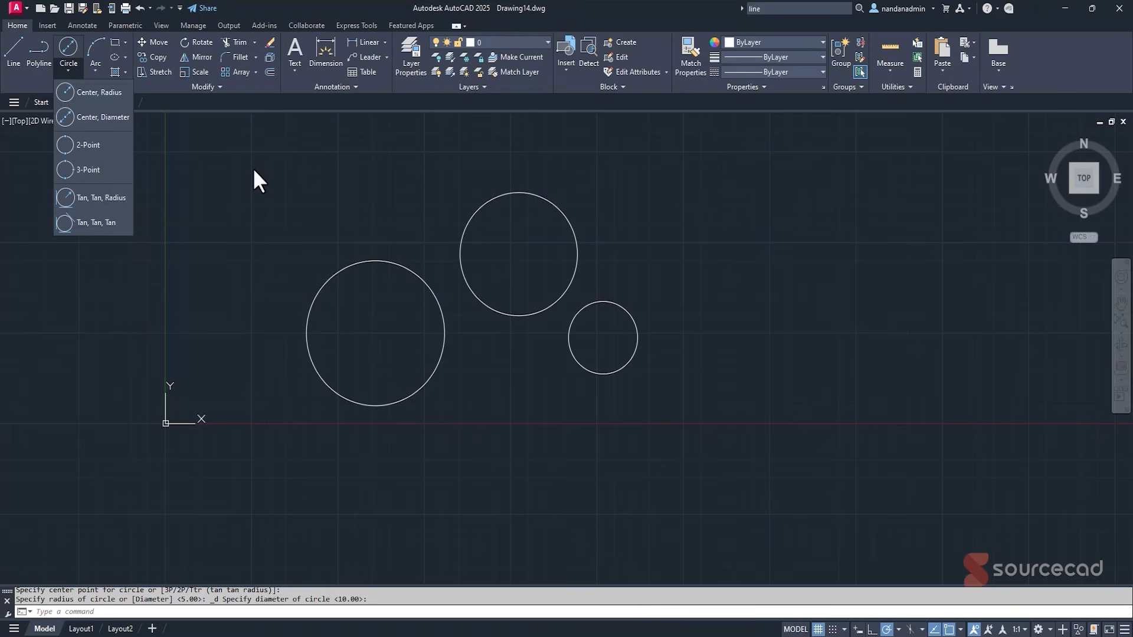
key(Escape)
click(13, 50)
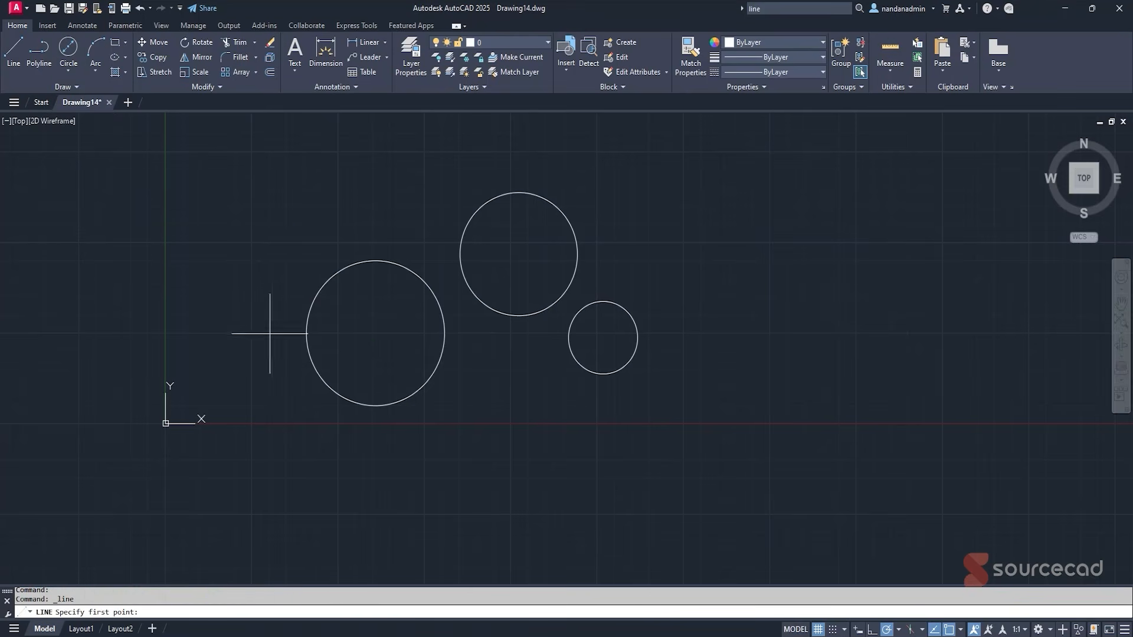
click(441, 443)
click(574, 443)
key(Escape)
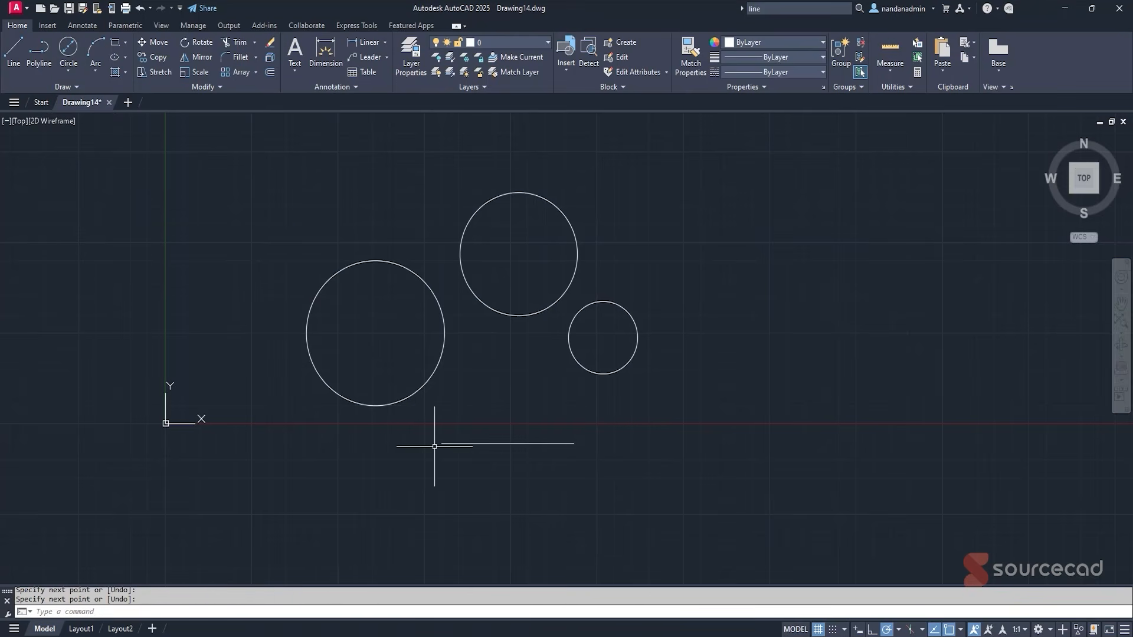
Draw a 2-Point circle whose diameter spans the two endpoints of the horizontal line.
click(78, 69)
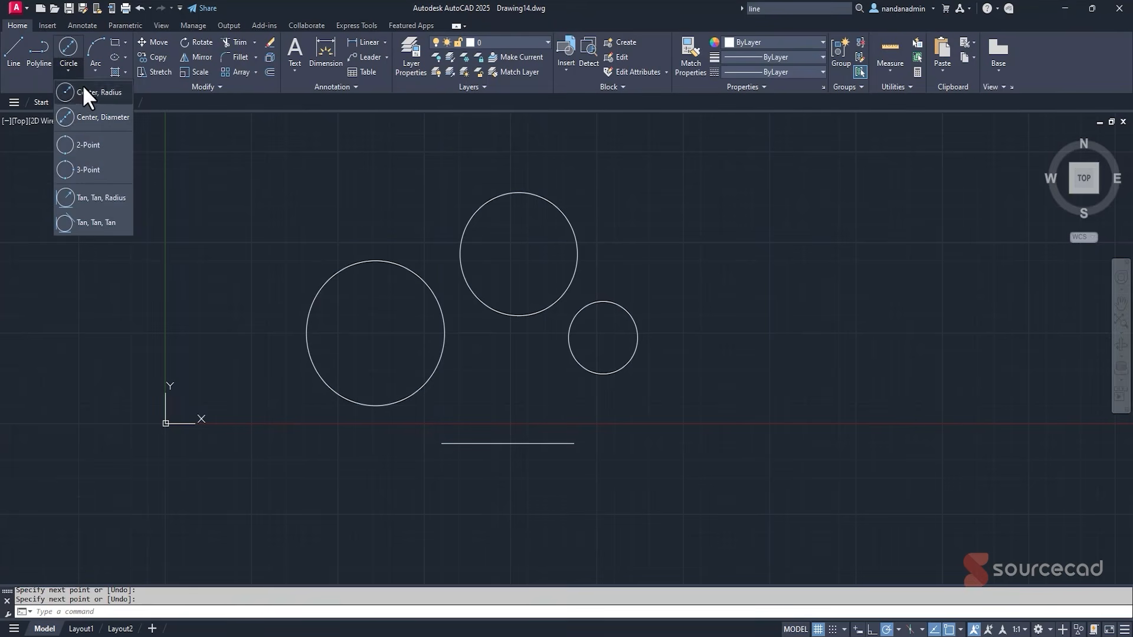
click(88, 145)
click(441, 443)
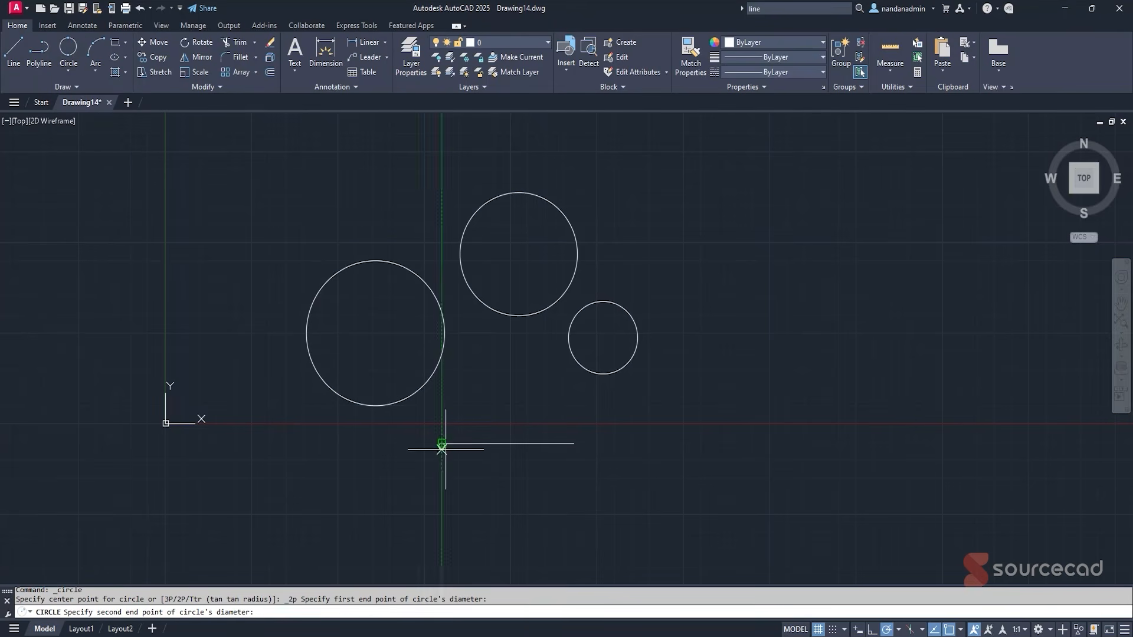
click(573, 443)
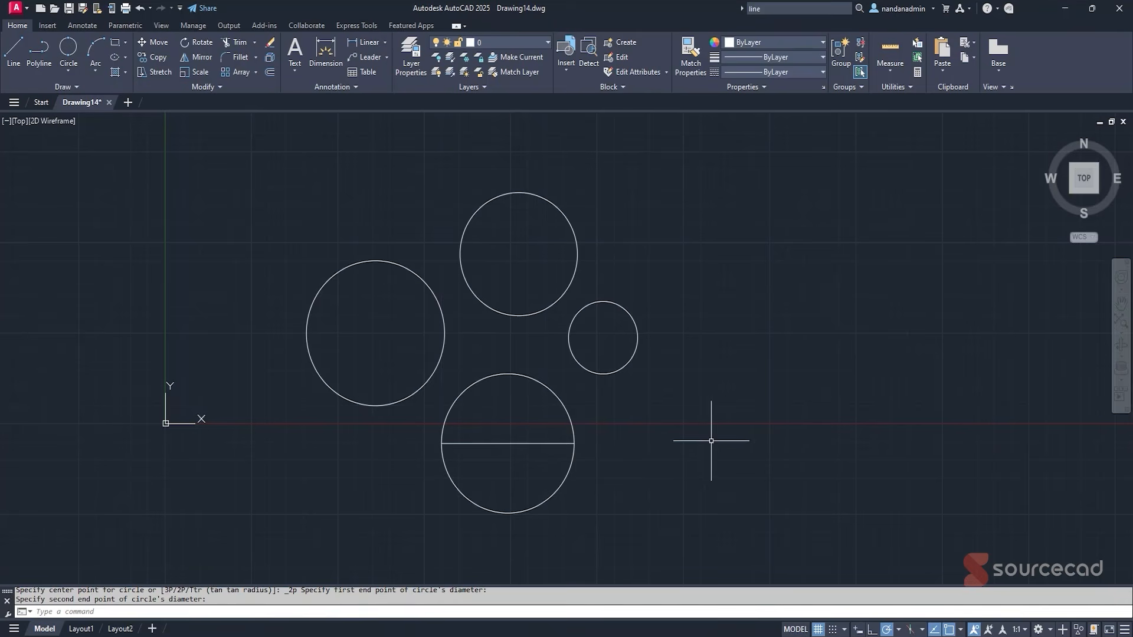
Draw a 3-Point circle through both endpoints of the horizontal line and the center of the leftmost circle.
click(69, 69)
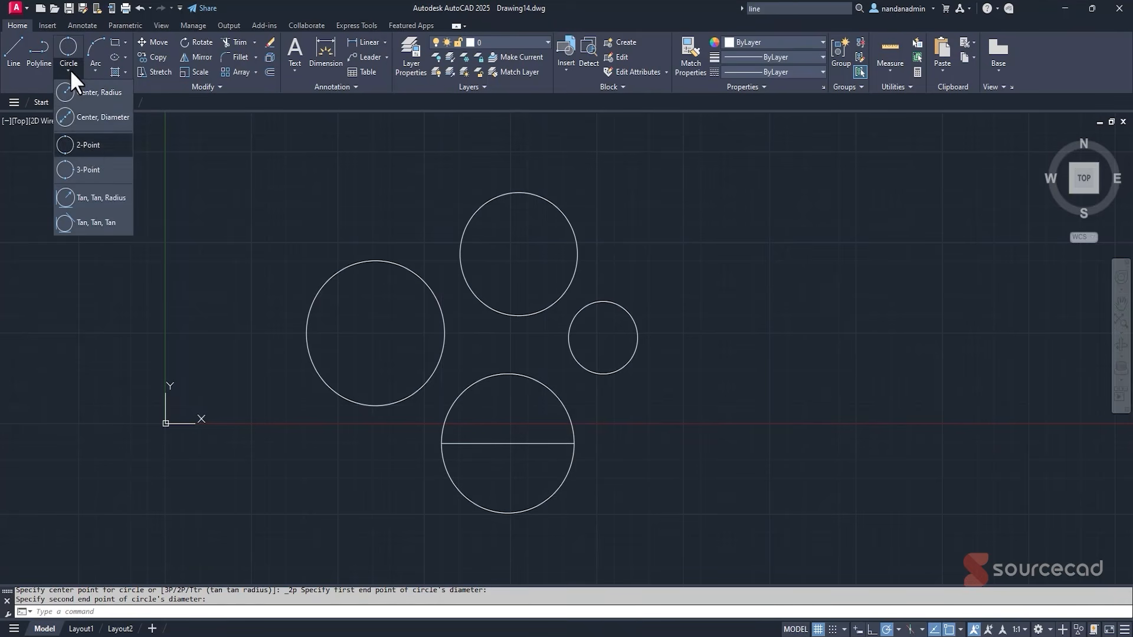
click(93, 171)
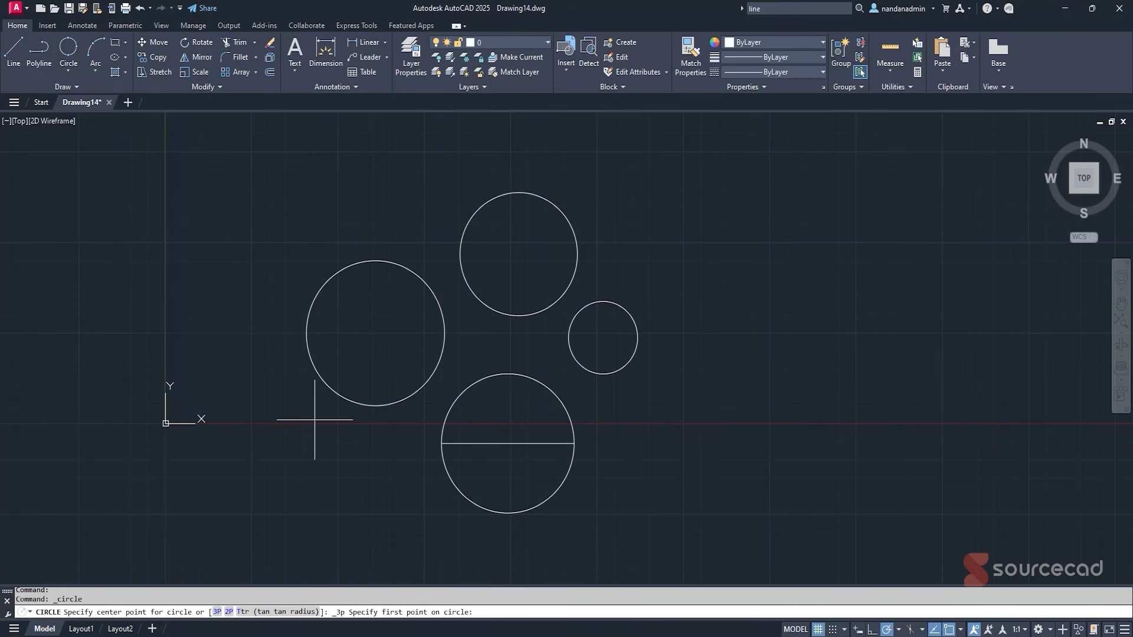
click(573, 443)
click(442, 443)
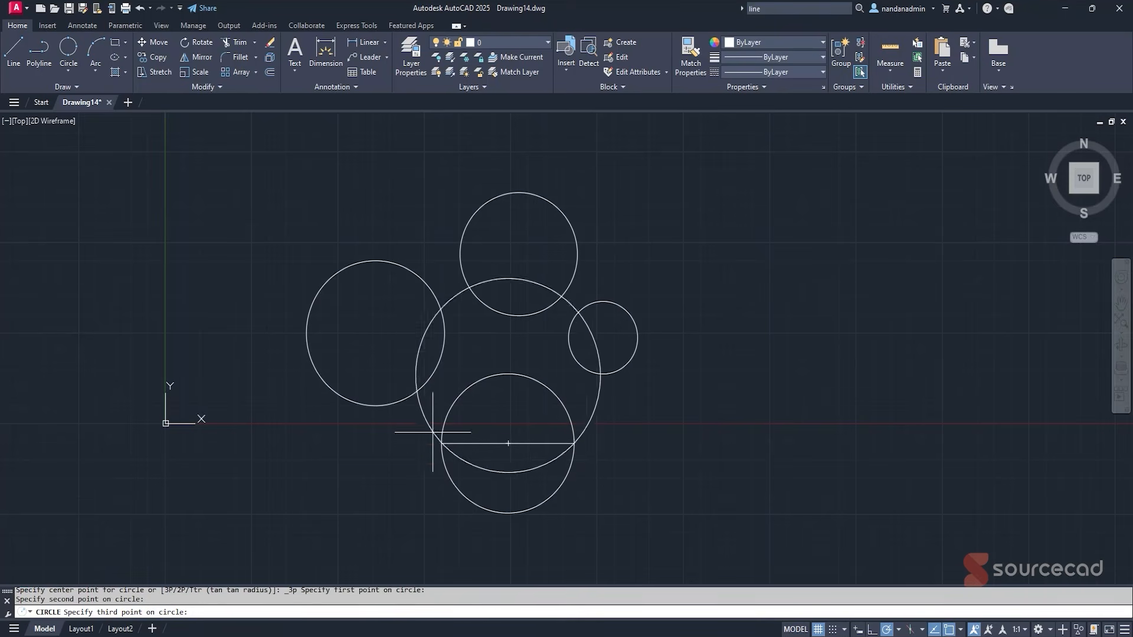
click(377, 334)
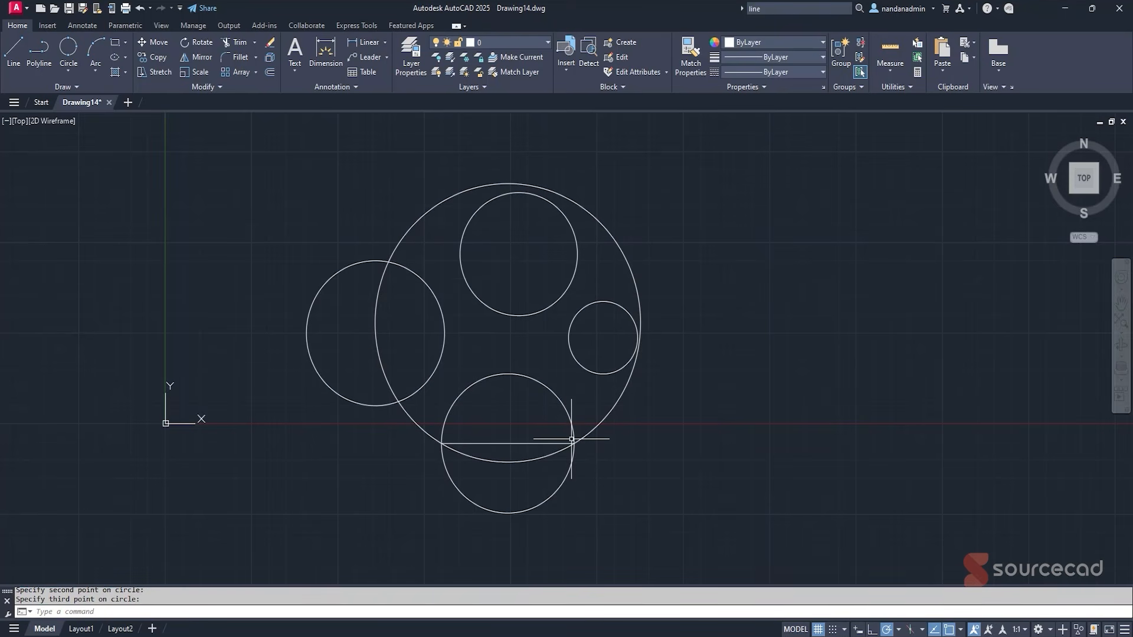
Delete the large 3-Point circle, the 2-Point circle and the horizontal line.
click(68, 71)
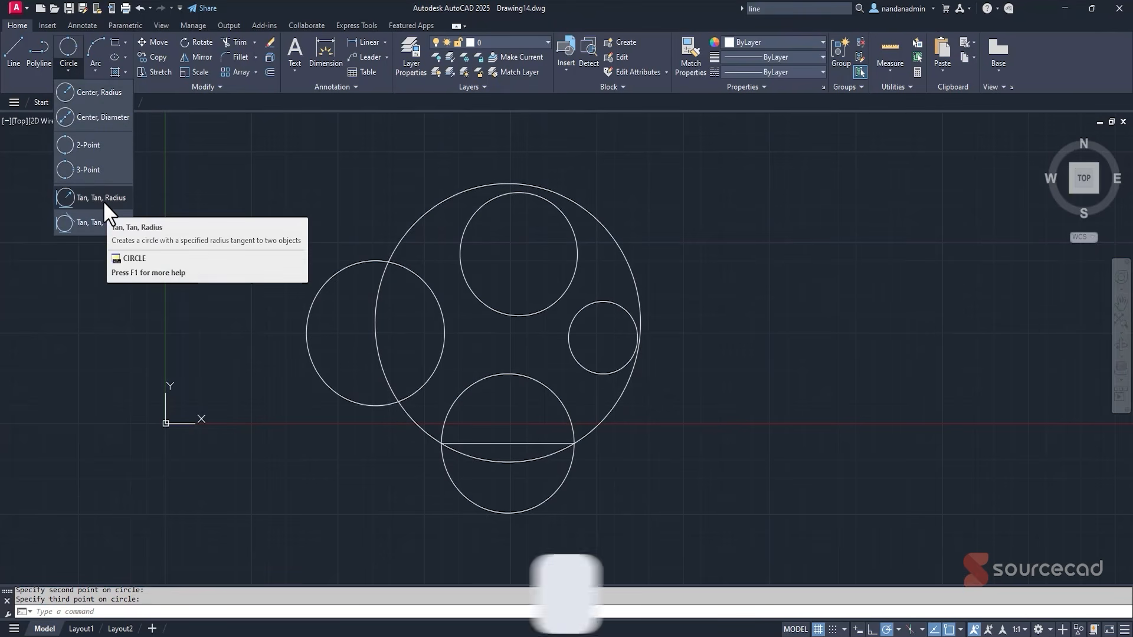
click(450, 203)
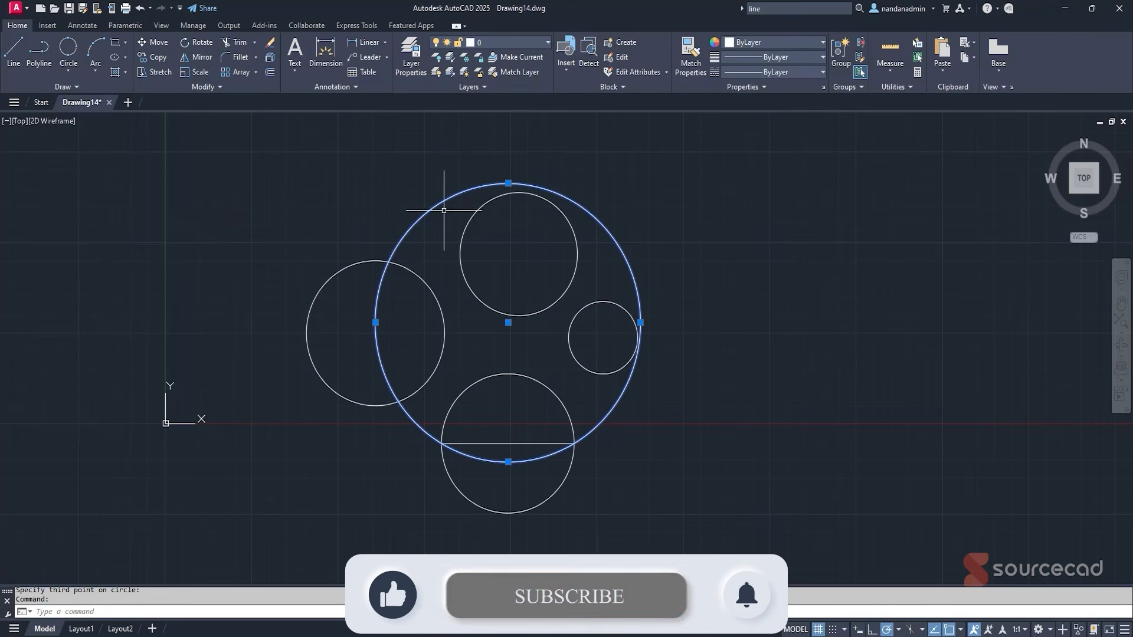
click(529, 378)
key(Delete)
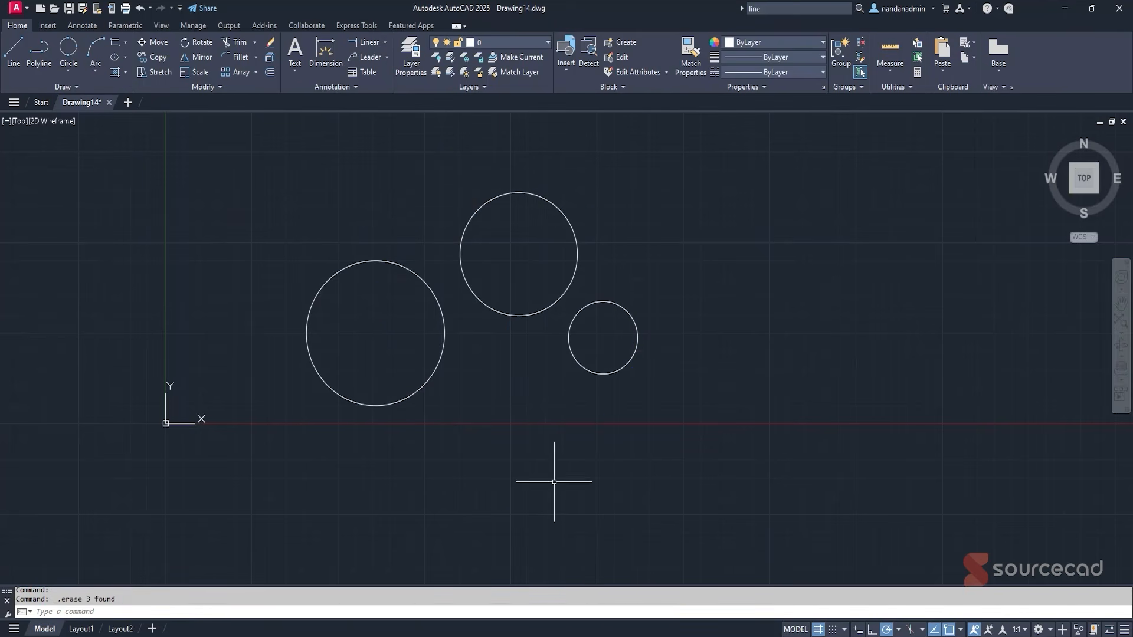
Draw a Tan, Tan, Radius circle tangent to the leftmost and upper circles with a radius of 10.
click(68, 63)
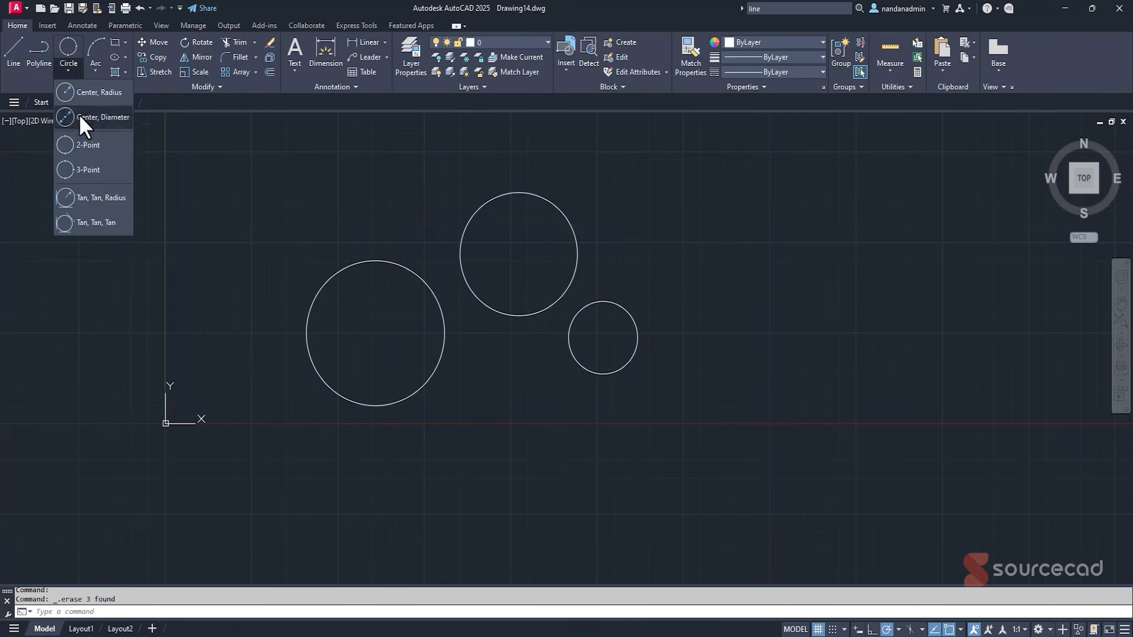
click(98, 196)
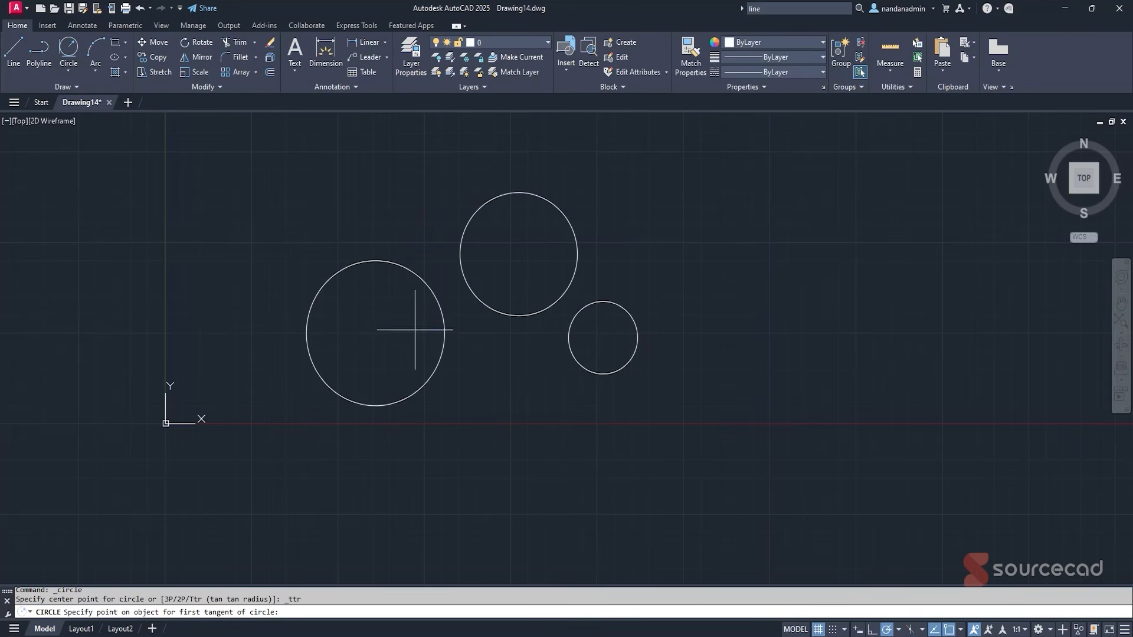
click(443, 322)
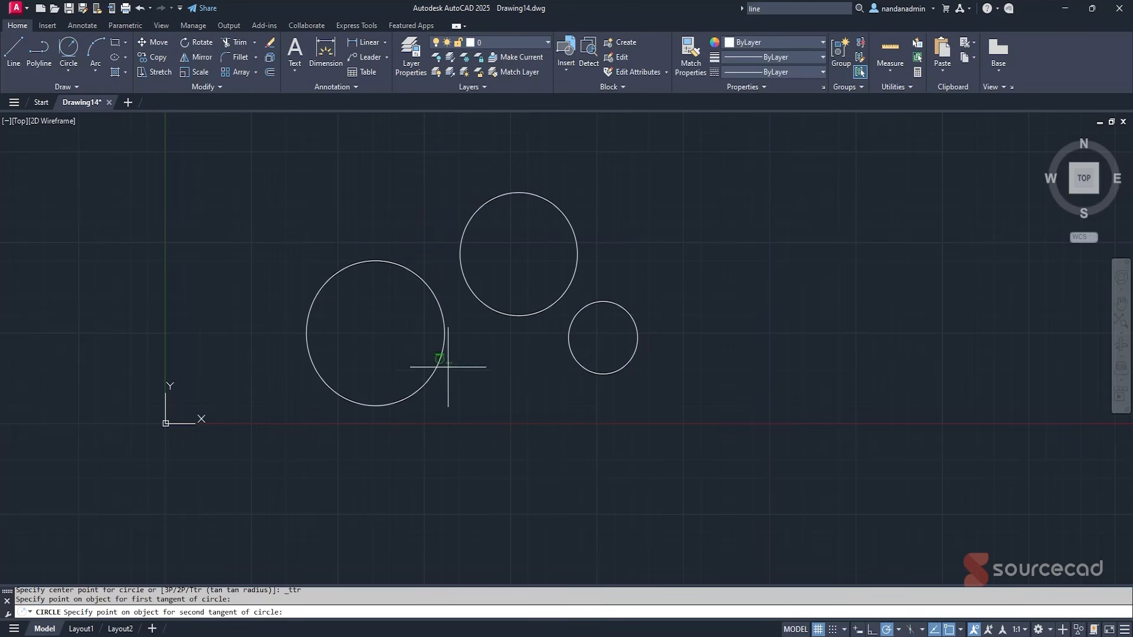
click(489, 301)
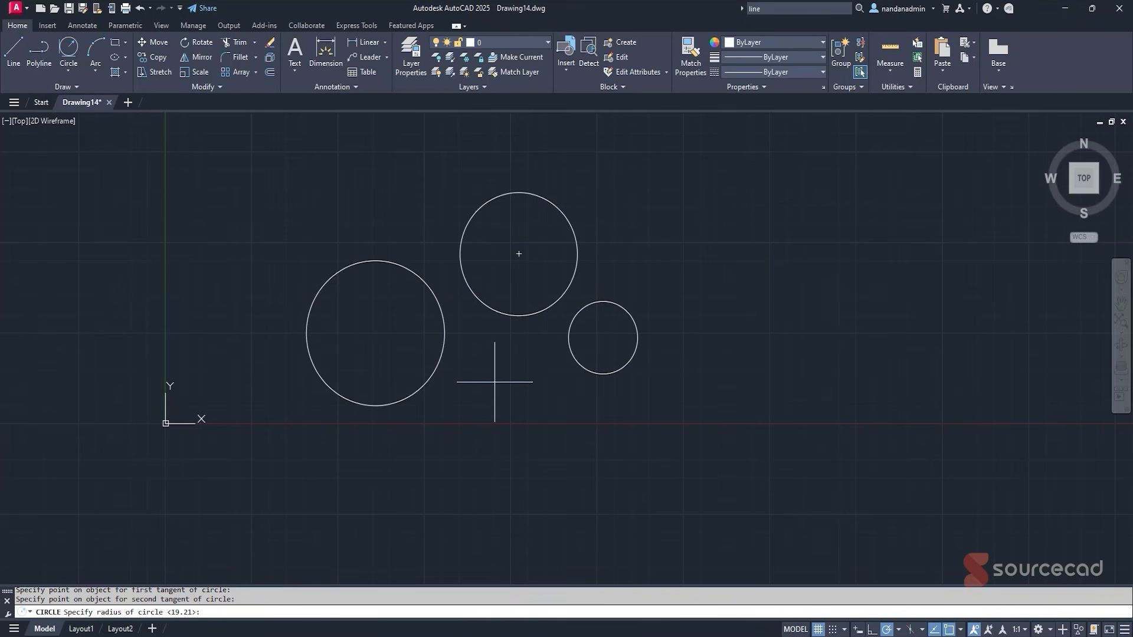
text(10)
key(Return)
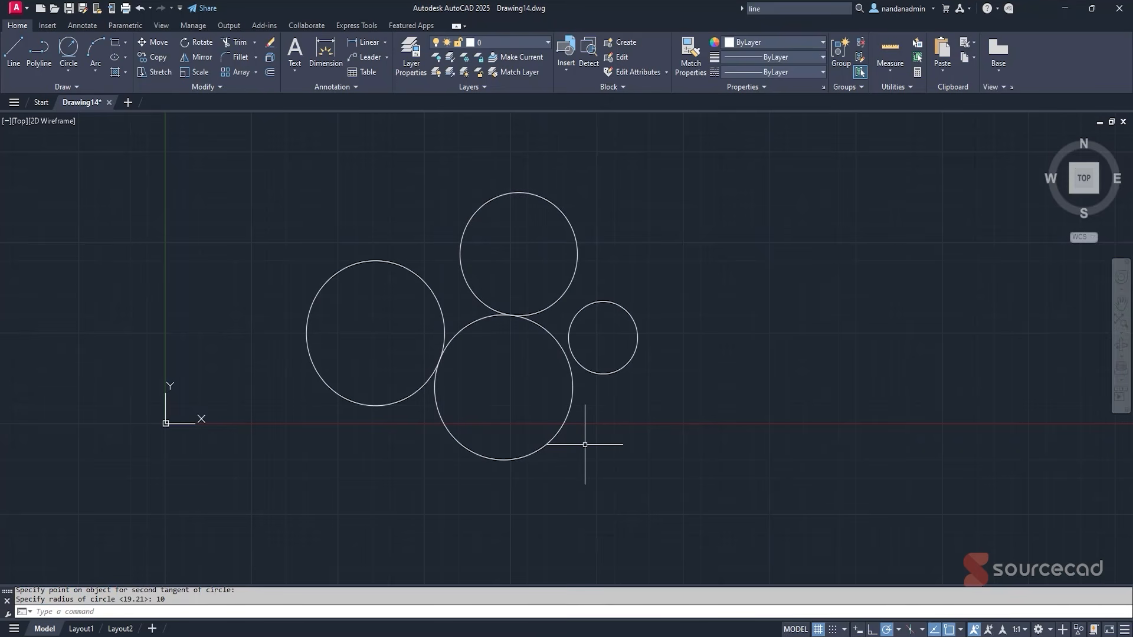
Draw a Tan, Tan, Tan circle in the gap between the leftmost, upper and lower circles, tangent to all three.
click(66, 64)
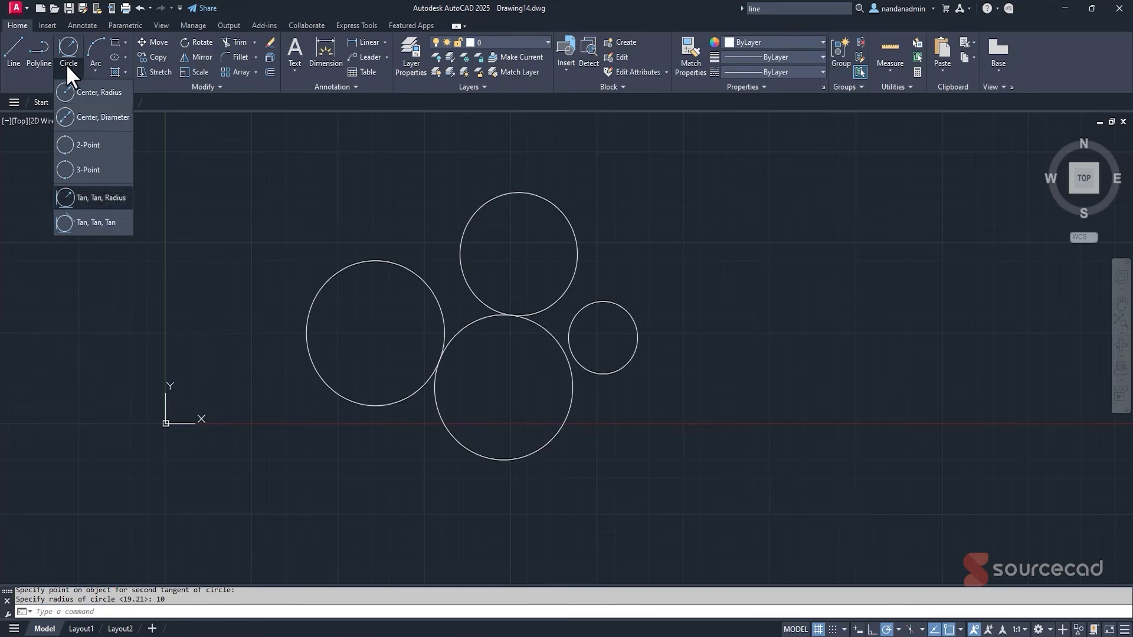
click(85, 223)
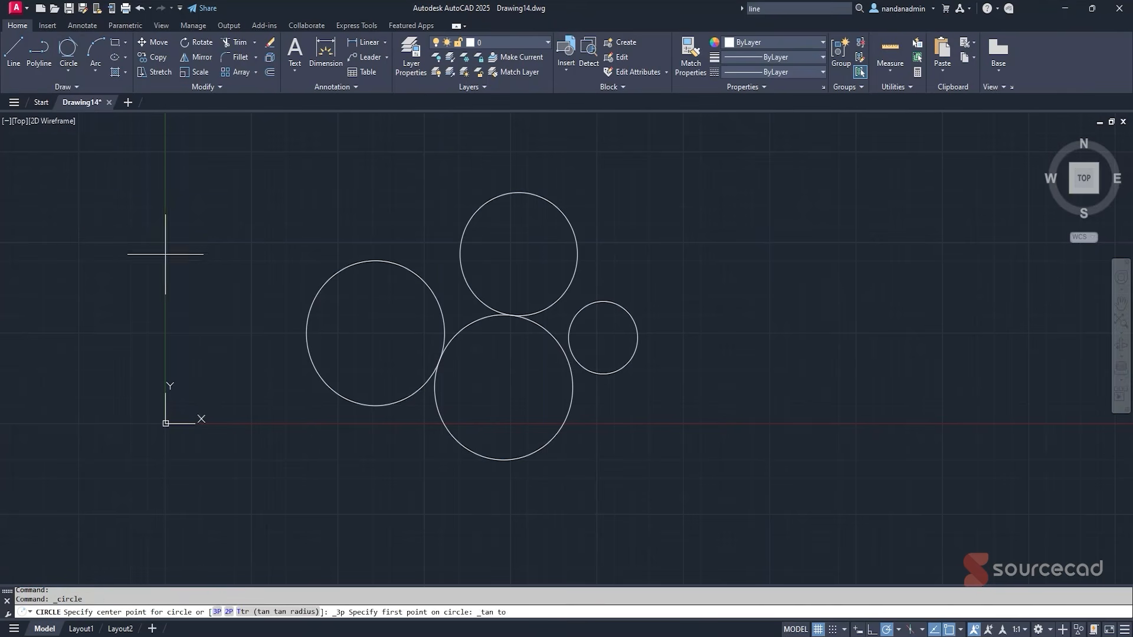
click(422, 275)
click(464, 260)
click(468, 321)
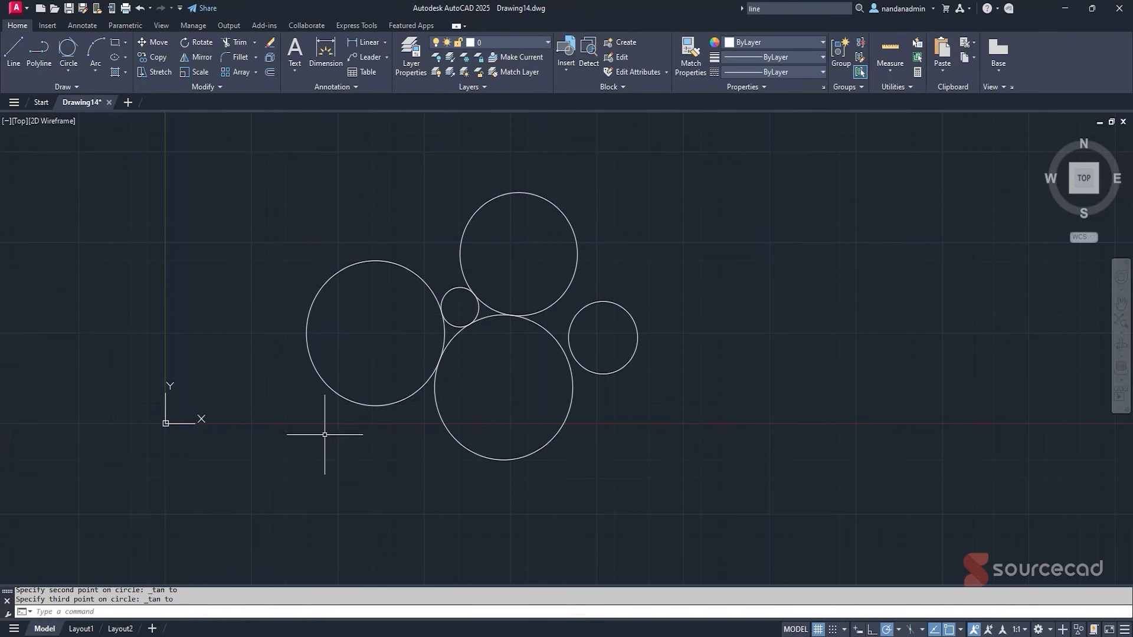
Save the drawing on the Desktop as circles in AutoCAD 2018 Drawing (*.dwg) format and minimize the program window.
click(18, 7)
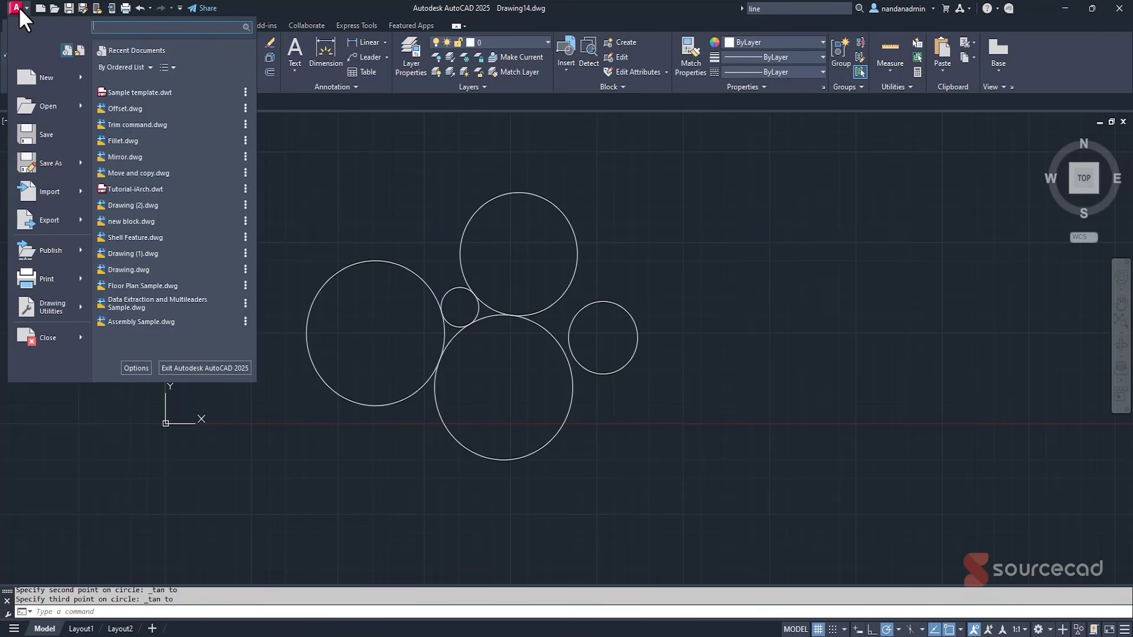
click(59, 134)
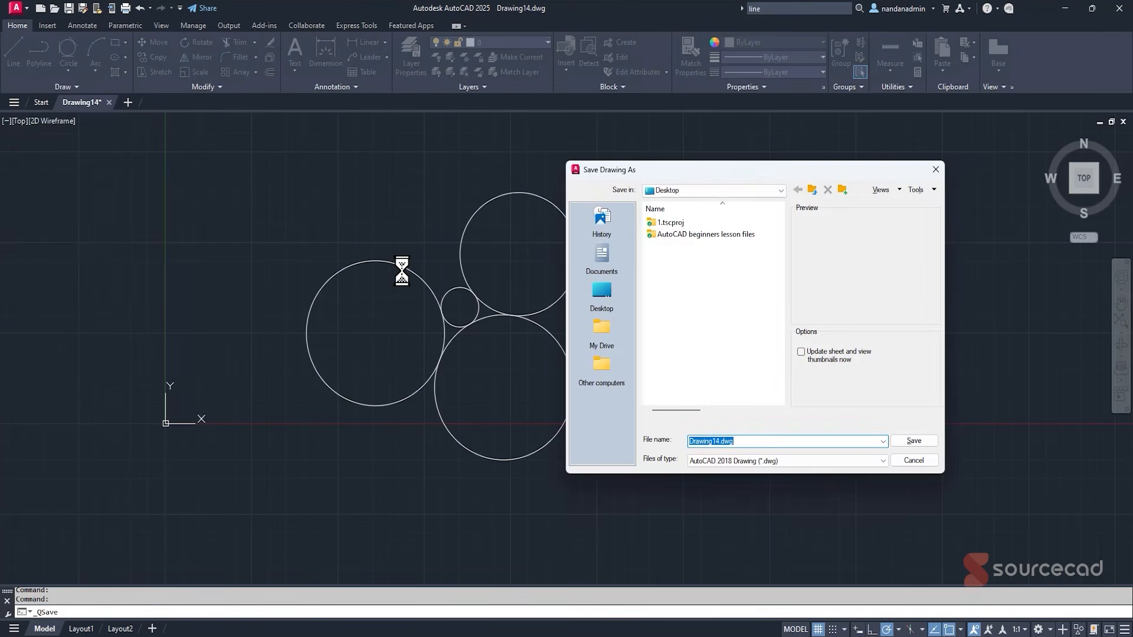
click(601, 293)
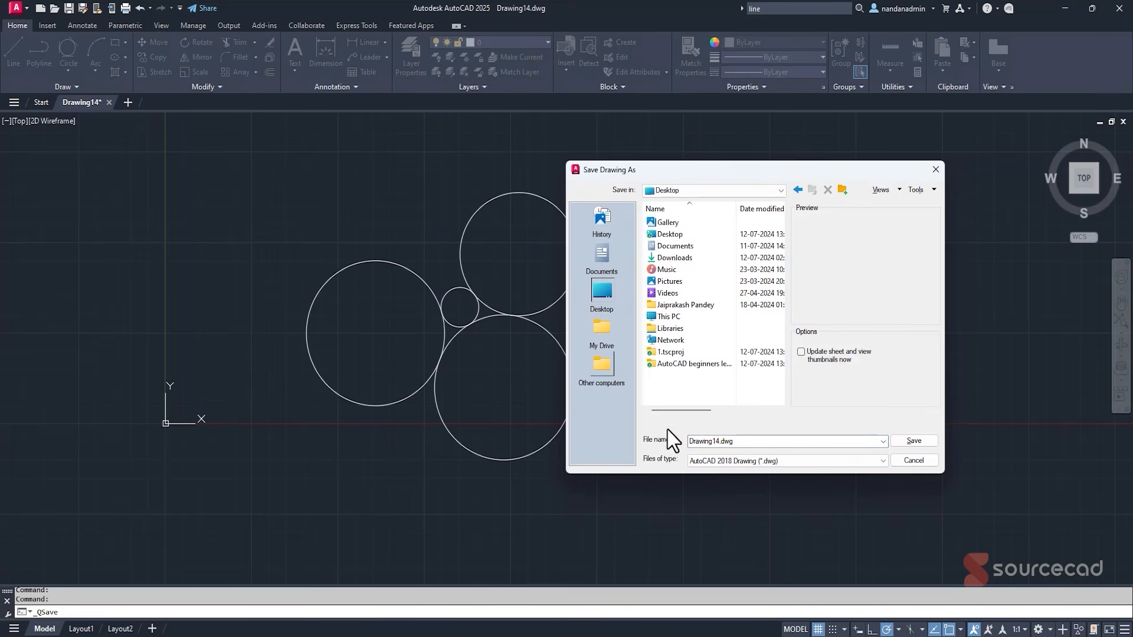
double_click(741, 443)
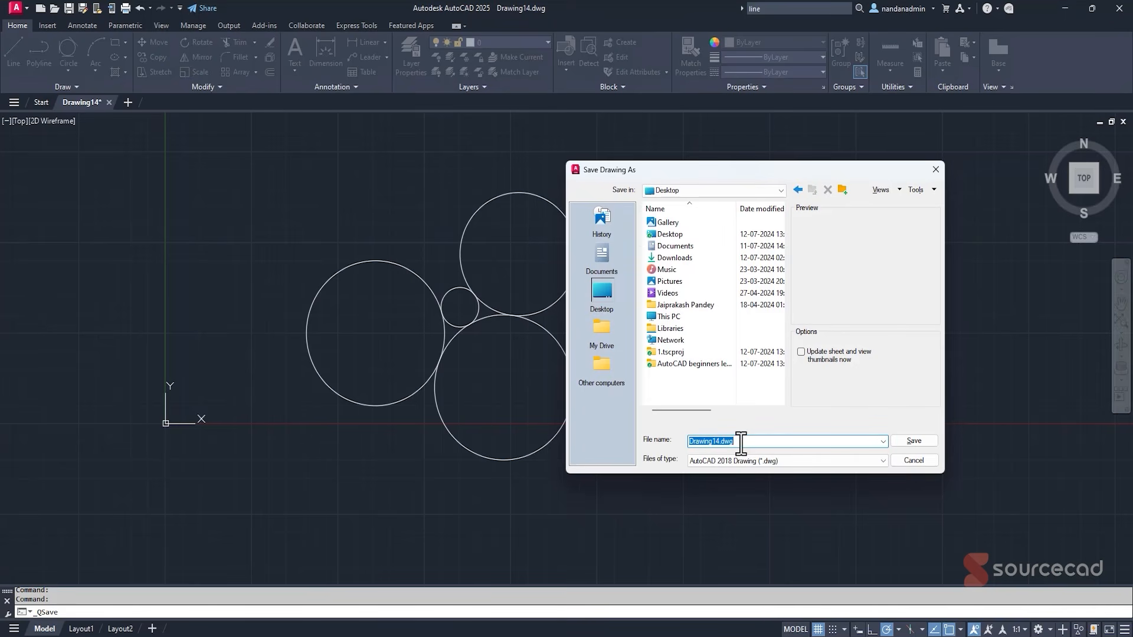
text(circles)
click(734, 459)
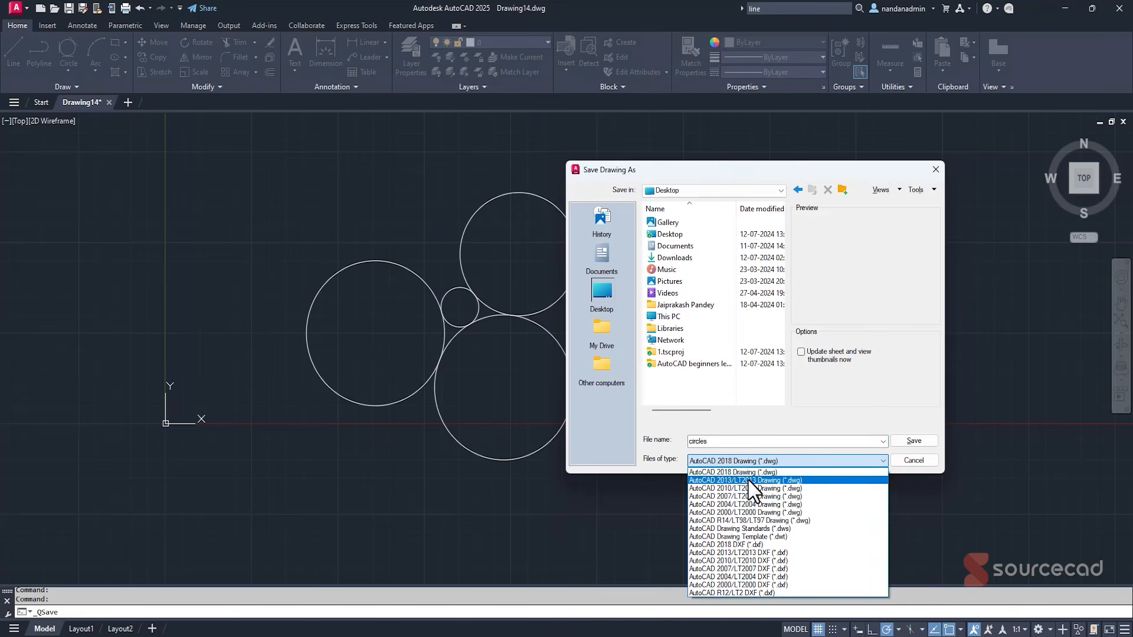
click(747, 479)
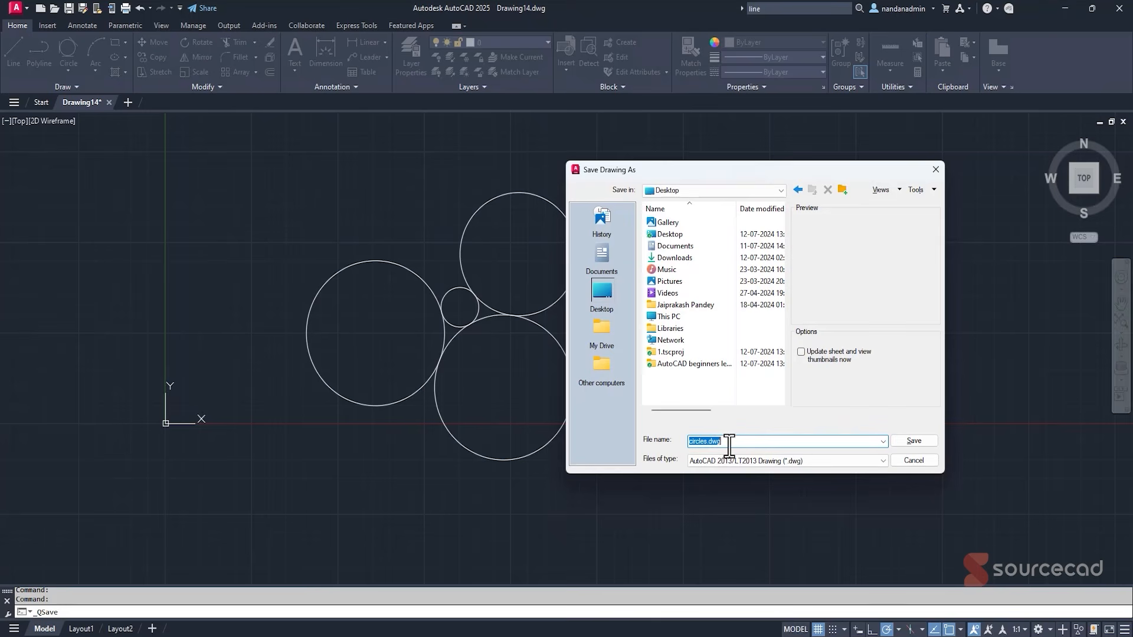
click(724, 462)
click(721, 470)
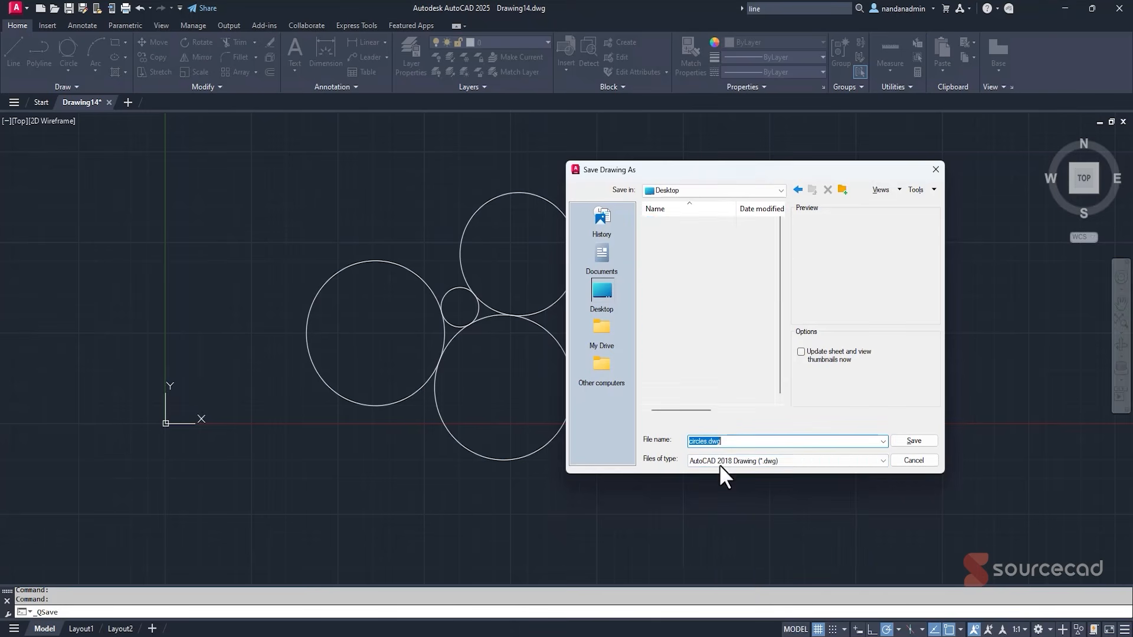
click(912, 442)
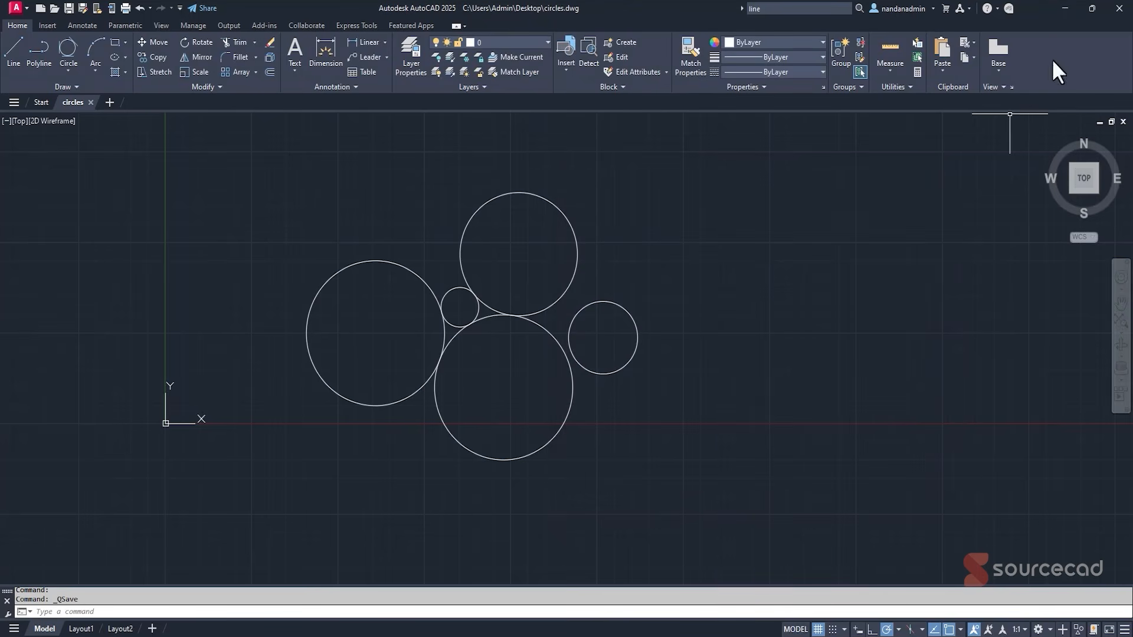
click(1064, 8)
double_click(18, 449)
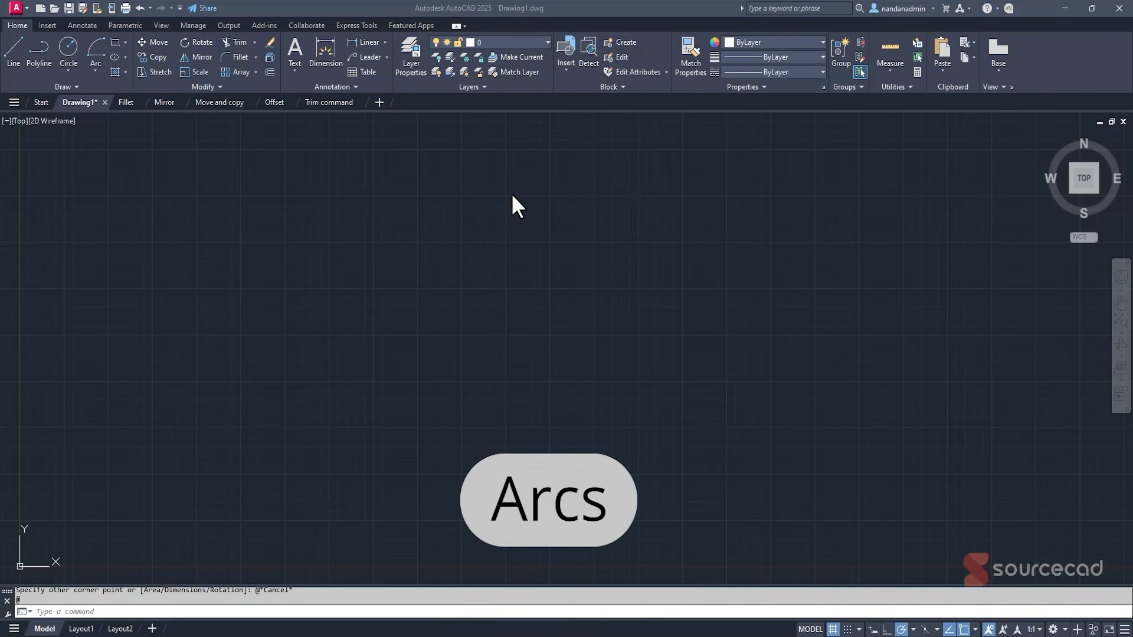
Draw a 3-Point arc bulging upward through three free points in the empty drawing and delete it.
click(97, 72)
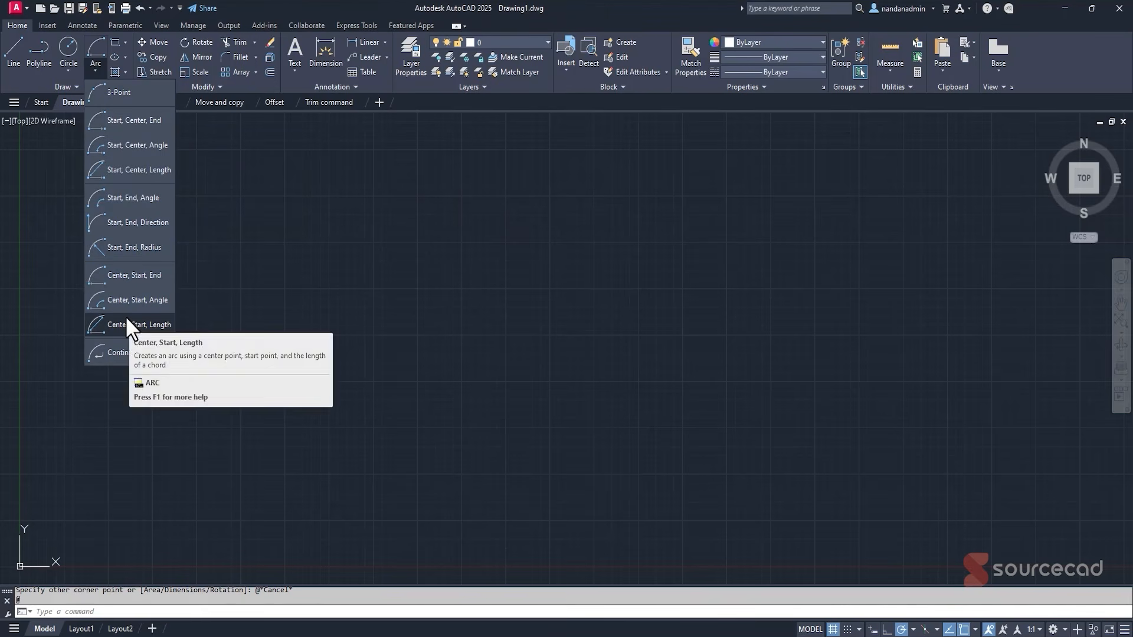
click(126, 90)
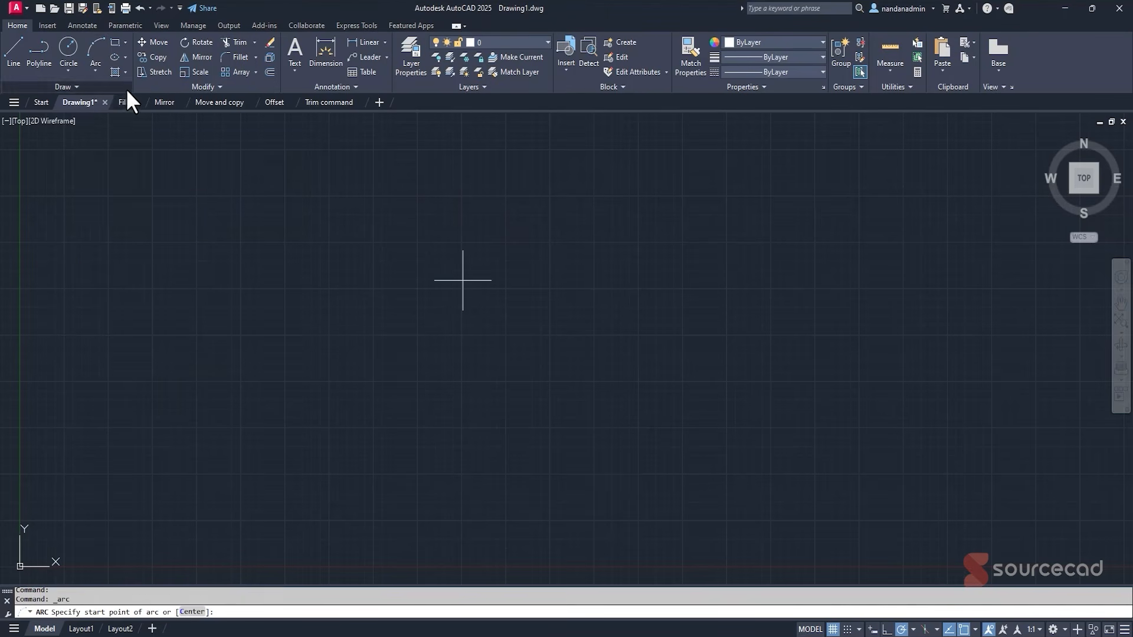
click(463, 333)
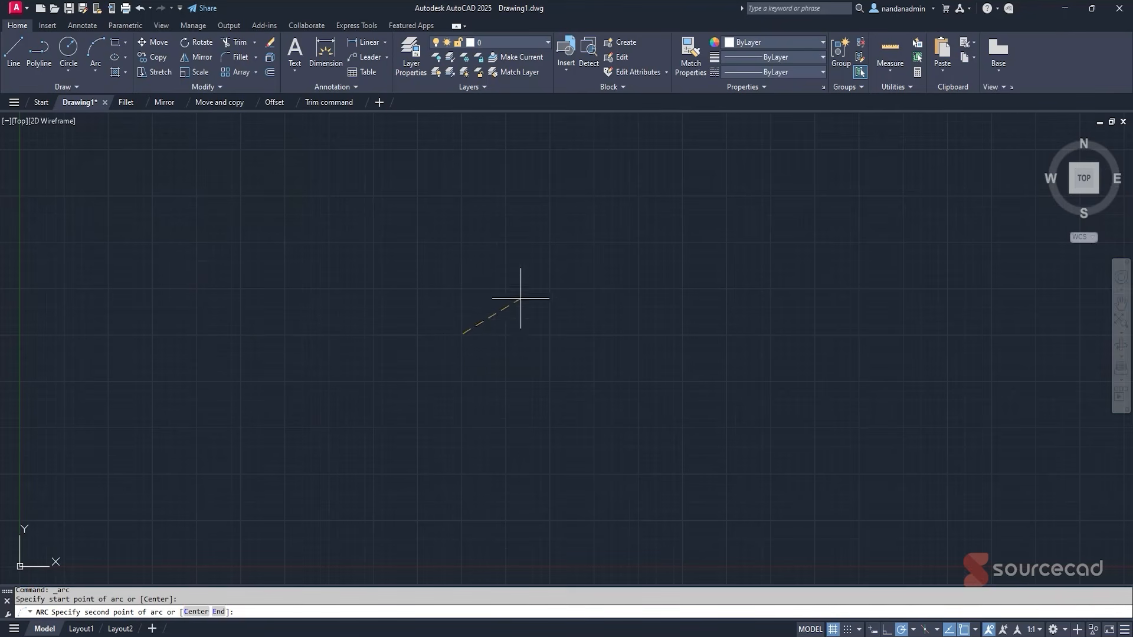
click(587, 222)
click(705, 338)
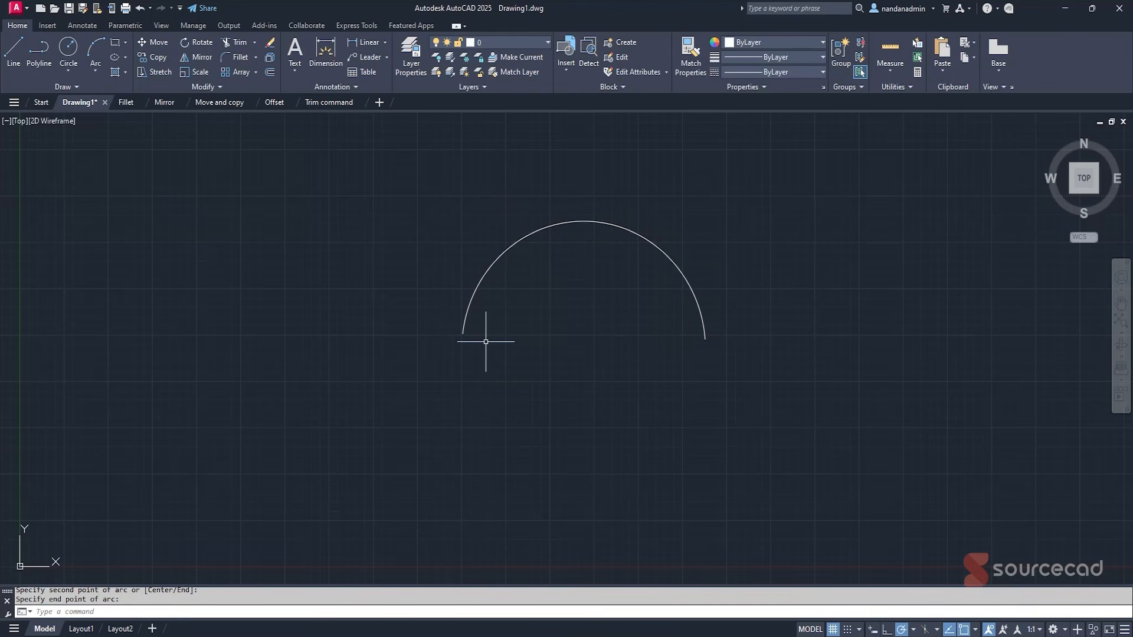
click(557, 223)
key(Delete)
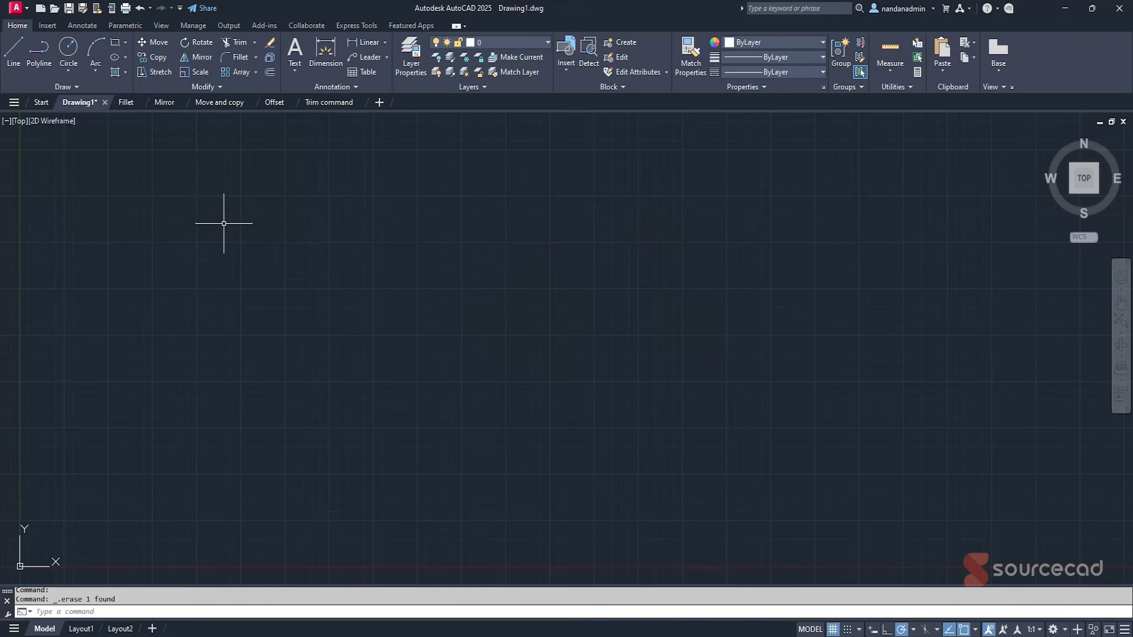
Draw a horizontal line exactly 12 units long in the middle of the drawing area.
click(13, 52)
click(483, 346)
click(681, 346)
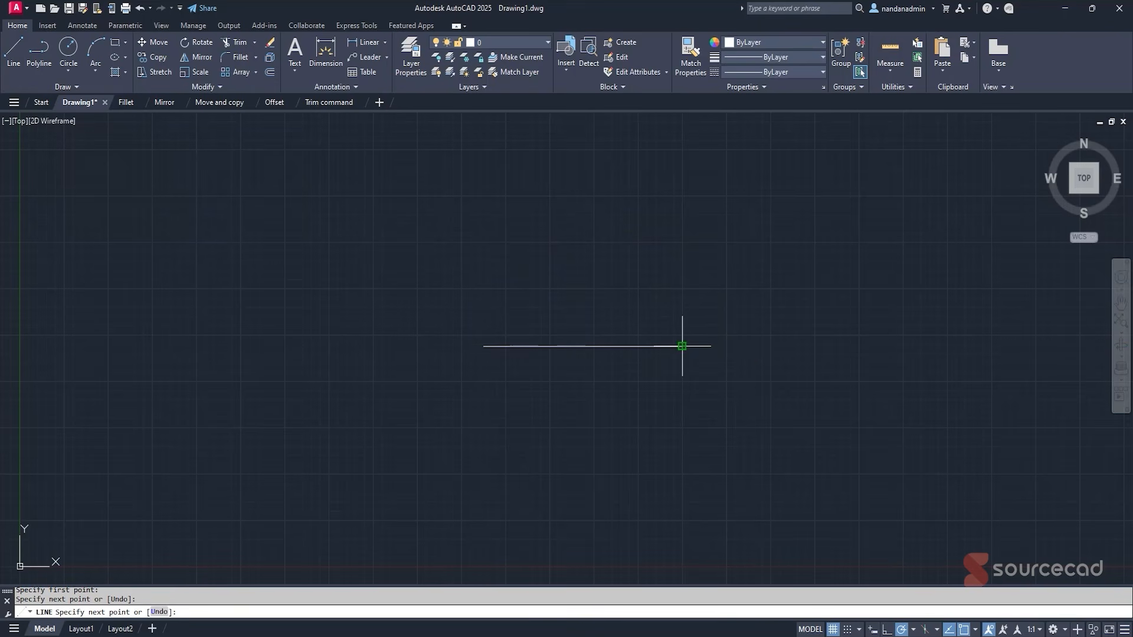
key(ctrl+z)
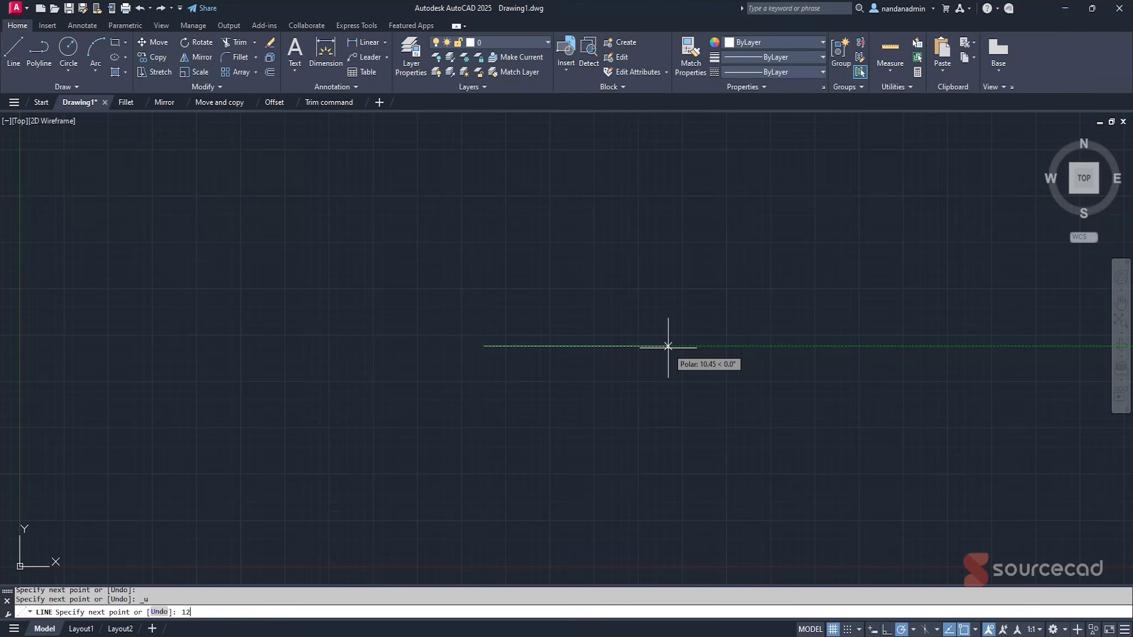
key(Return)
key(Return)
Draw a vertical line 6 units long upward from the midpoint of the horizontal line.
key(Return)
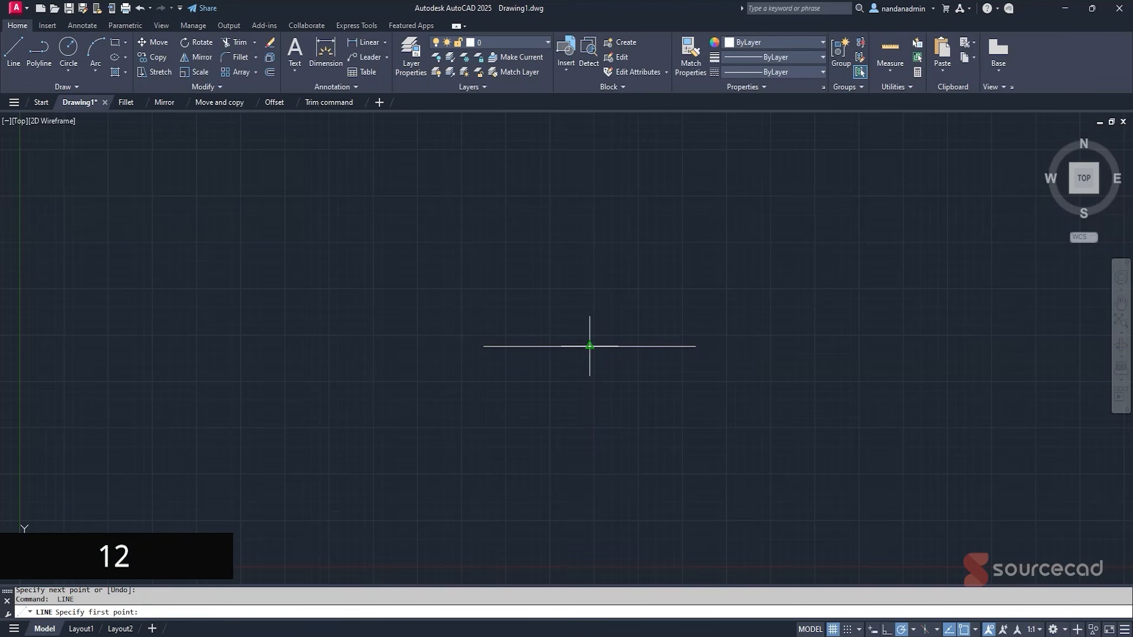
click(590, 345)
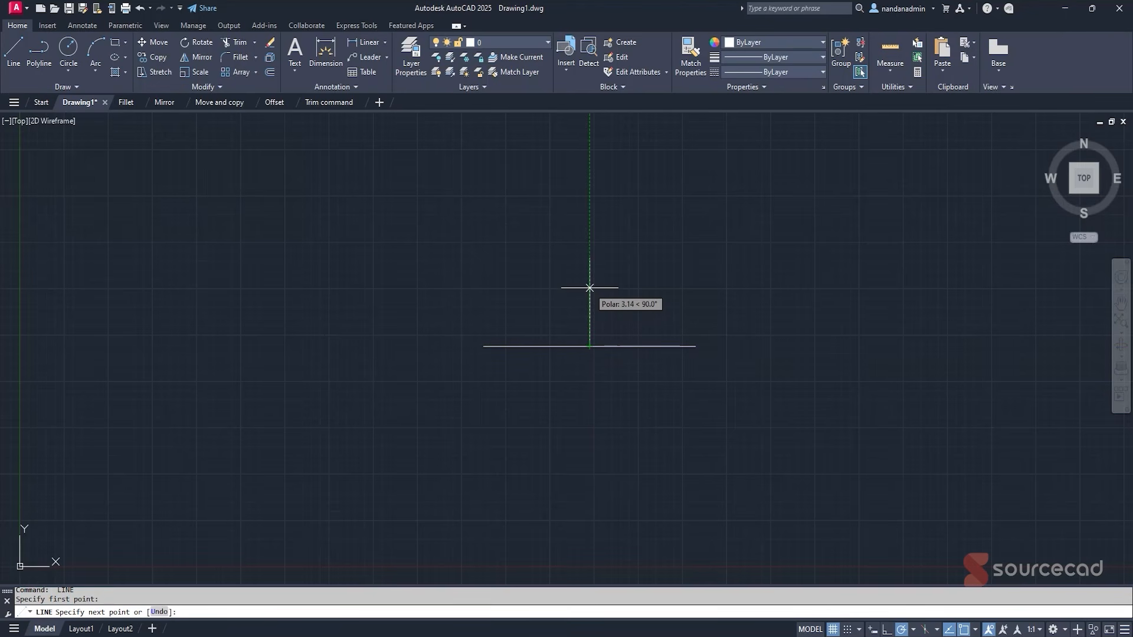
text(6)
key(Return)
key(Return)
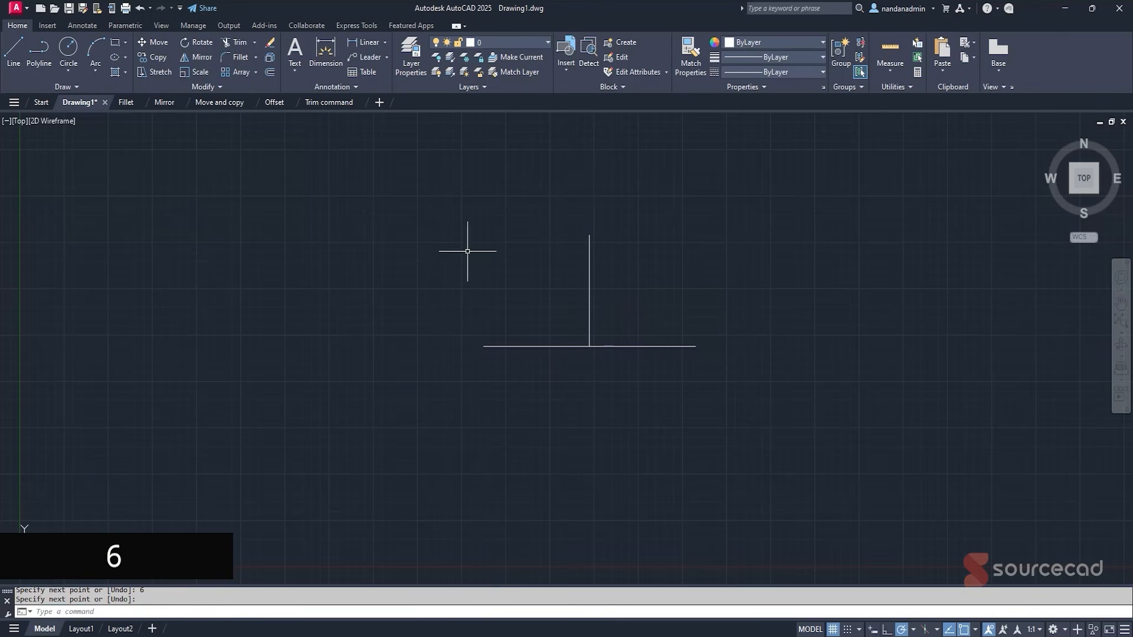
Draw a 3-Point arc from the horizontal line's left endpoint through the vertical line's upper end to the right endpoint, and delete the arc.
click(106, 75)
click(121, 121)
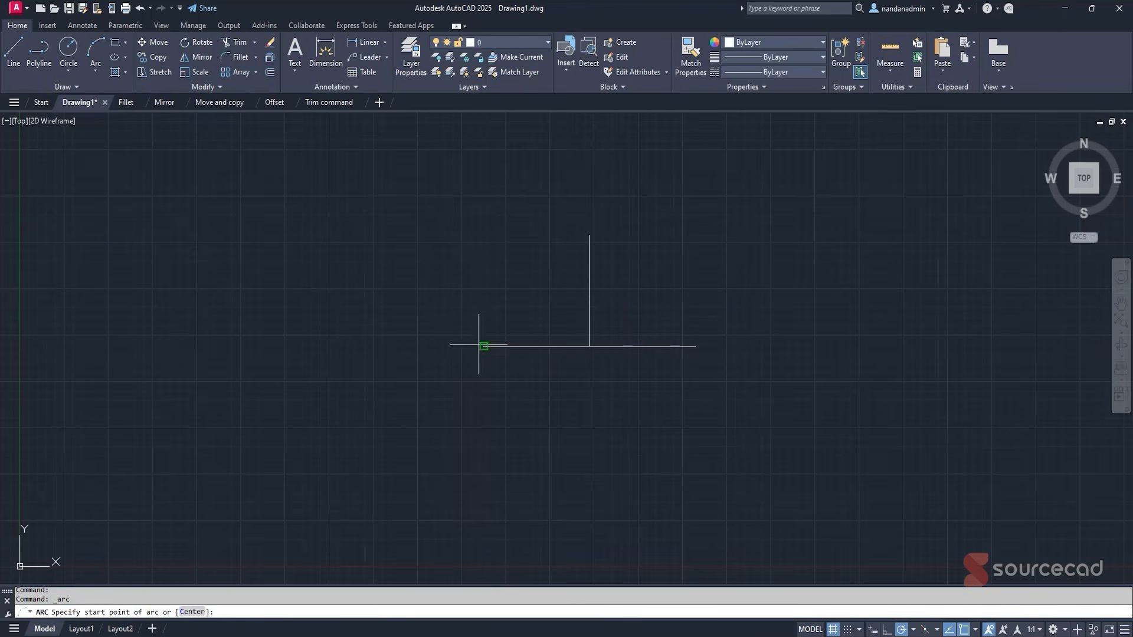
click(483, 346)
click(589, 235)
click(696, 346)
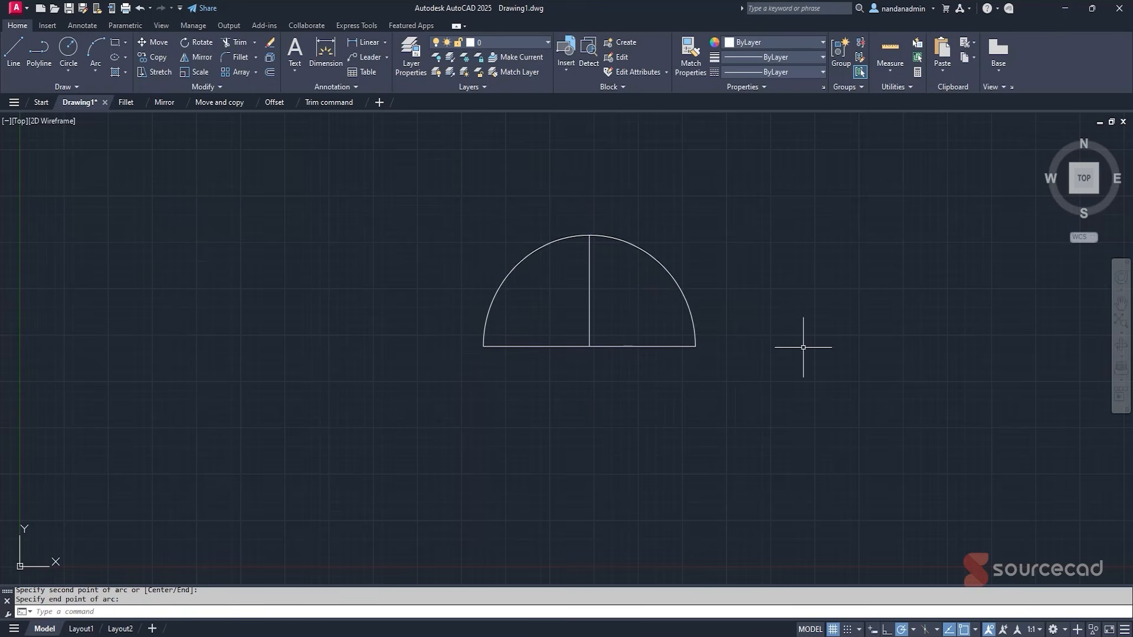
click(663, 267)
key(Delete)
Draw a Start, End, Radius arc from the horizontal line's right endpoint to its left endpoint with radius 9, and delete the arc.
click(95, 72)
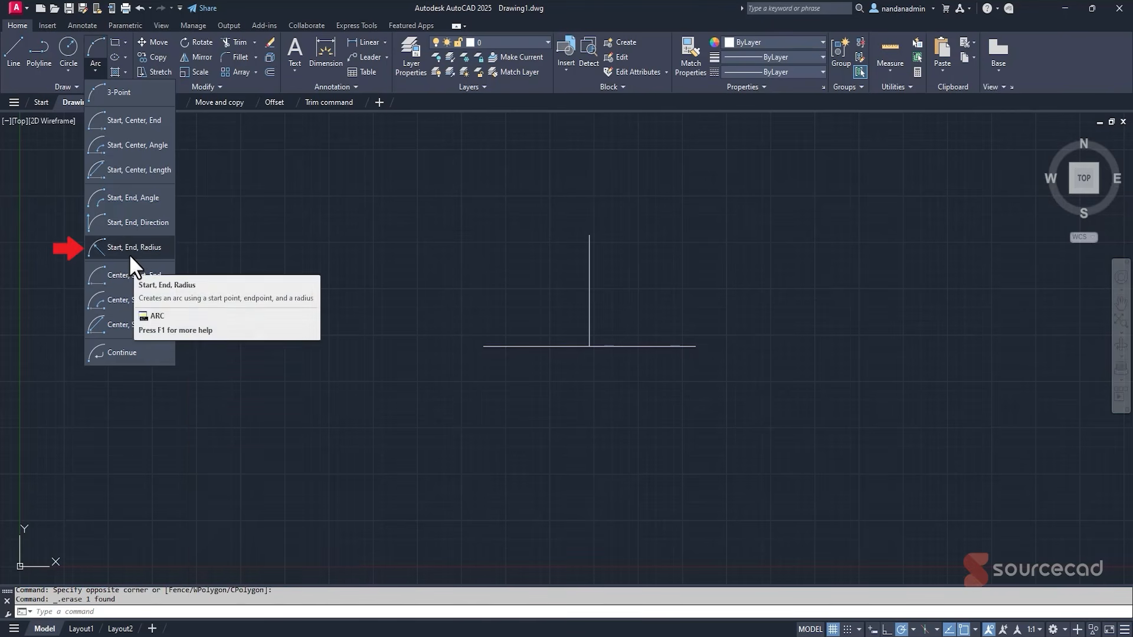
click(128, 254)
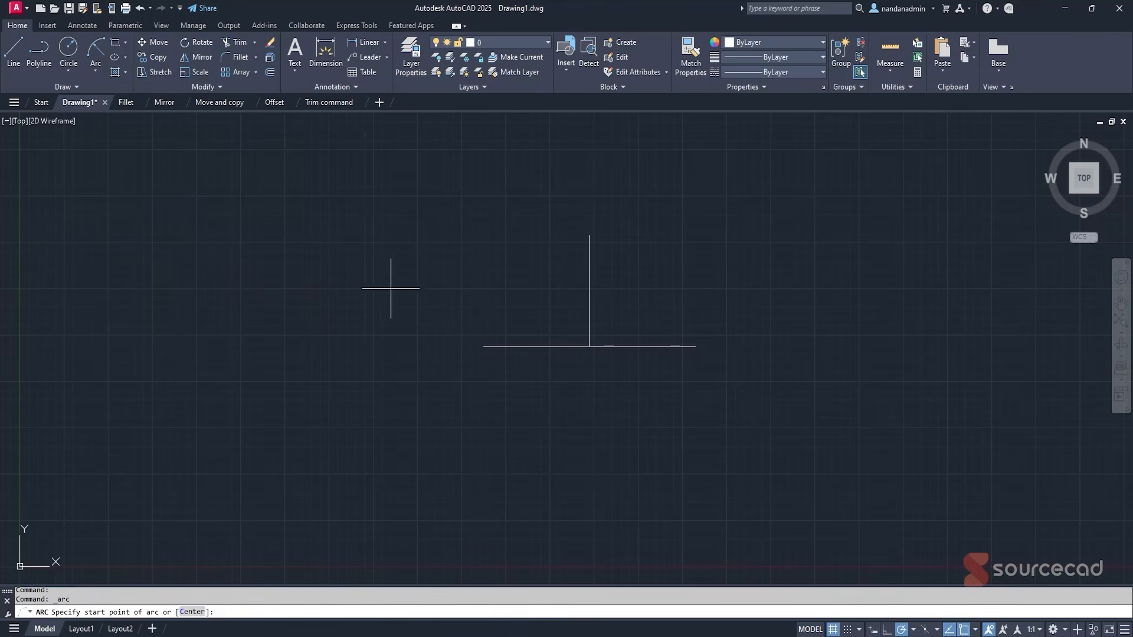
click(695, 346)
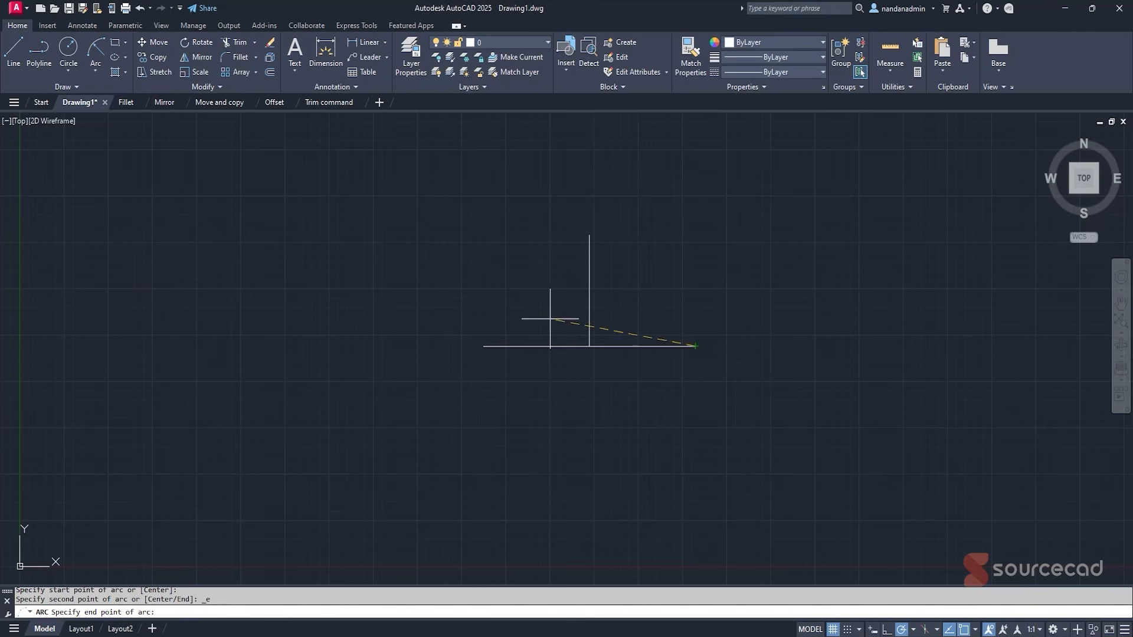
click(483, 346)
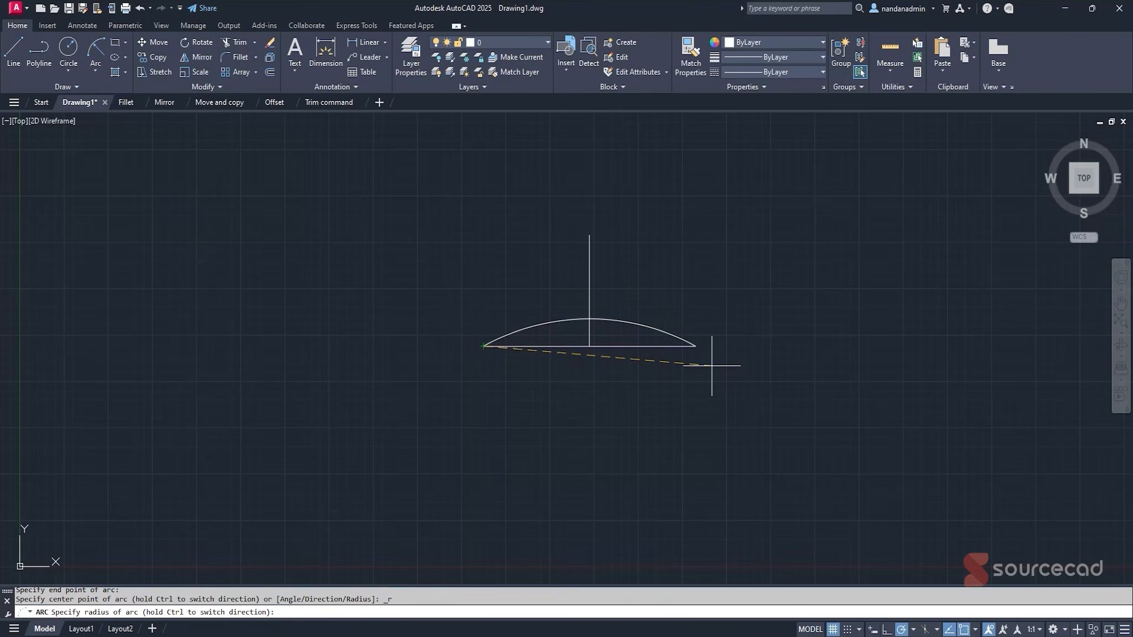
text(9)
key(Return)
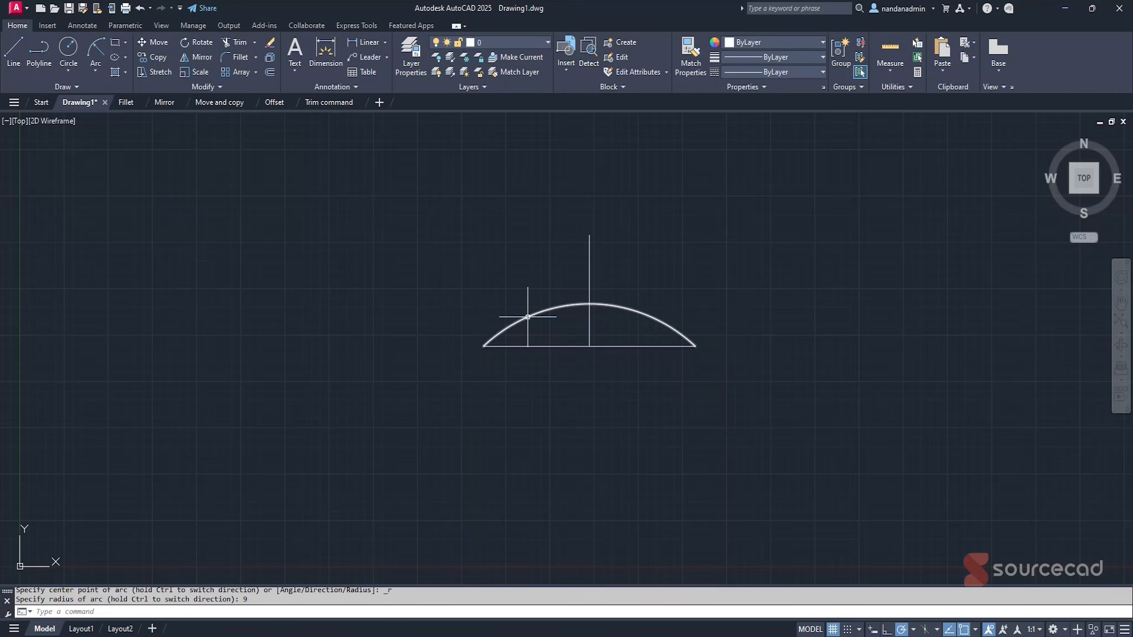
mouse_move(528, 317)
mouse_move(608, 305)
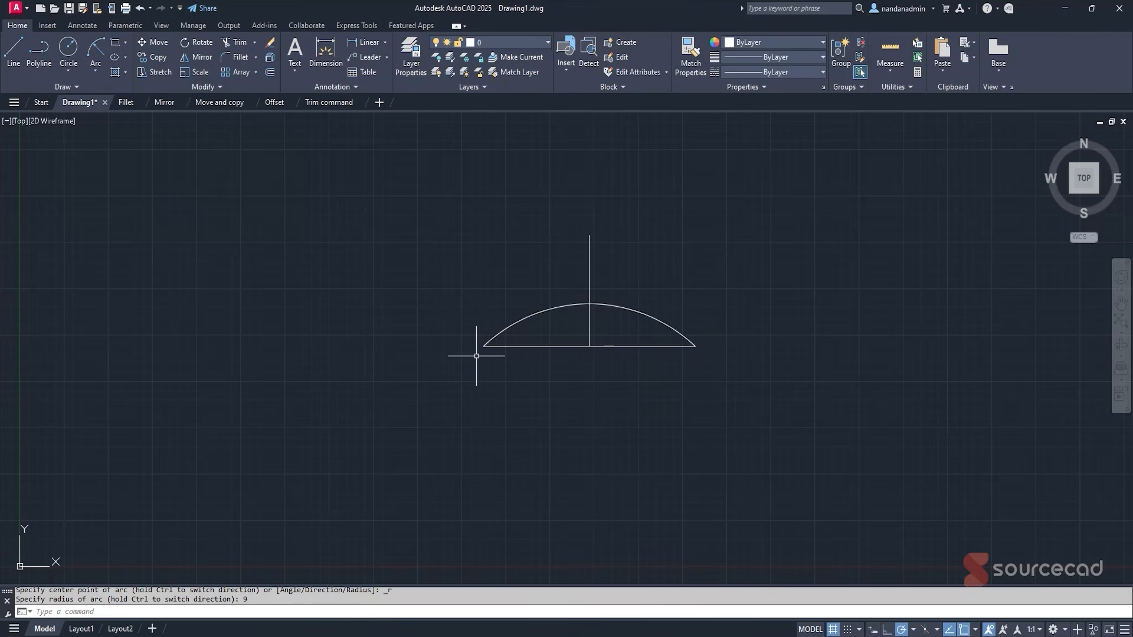
click(677, 332)
key(Delete)
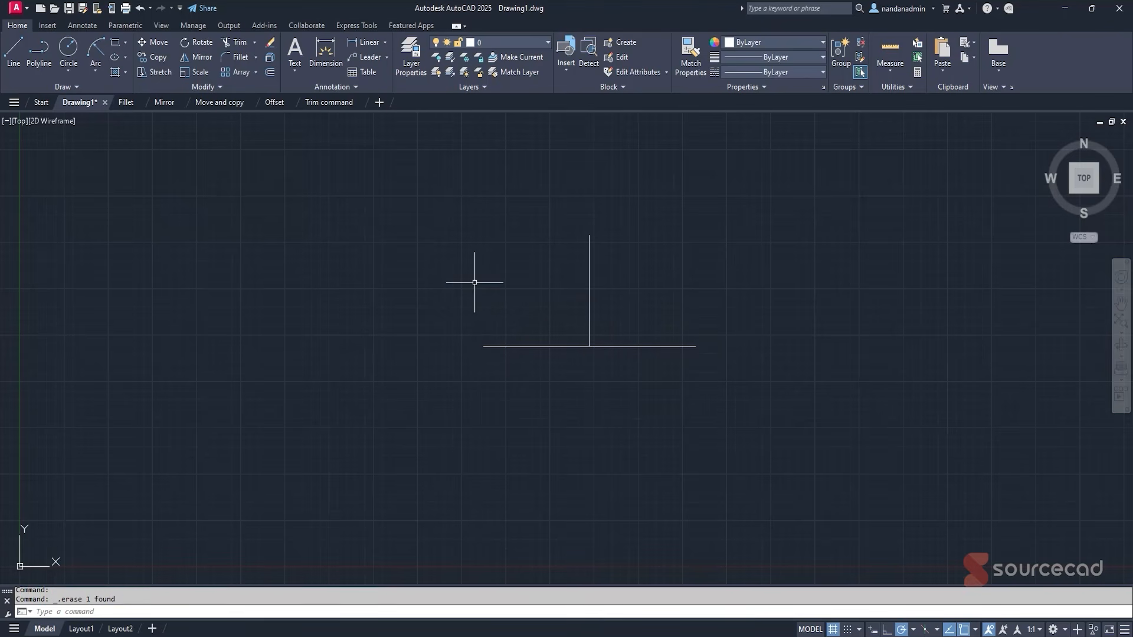
Draw a Start, End, Radius arc from the horizontal line's left endpoint to its right endpoint, bulging below the line, and delete it.
click(96, 71)
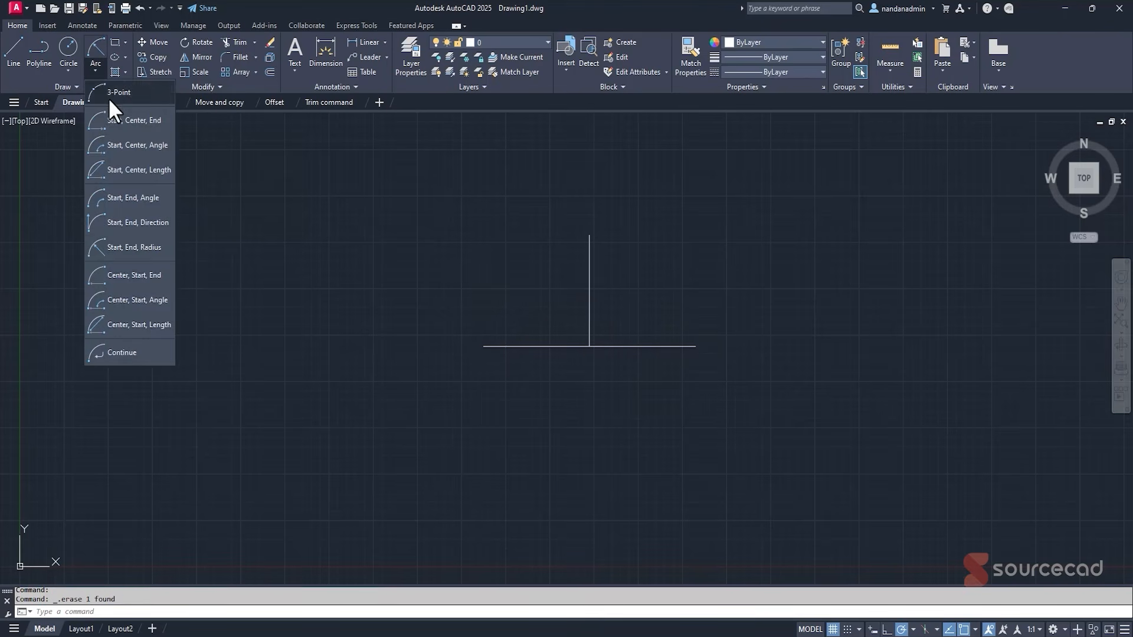
click(128, 247)
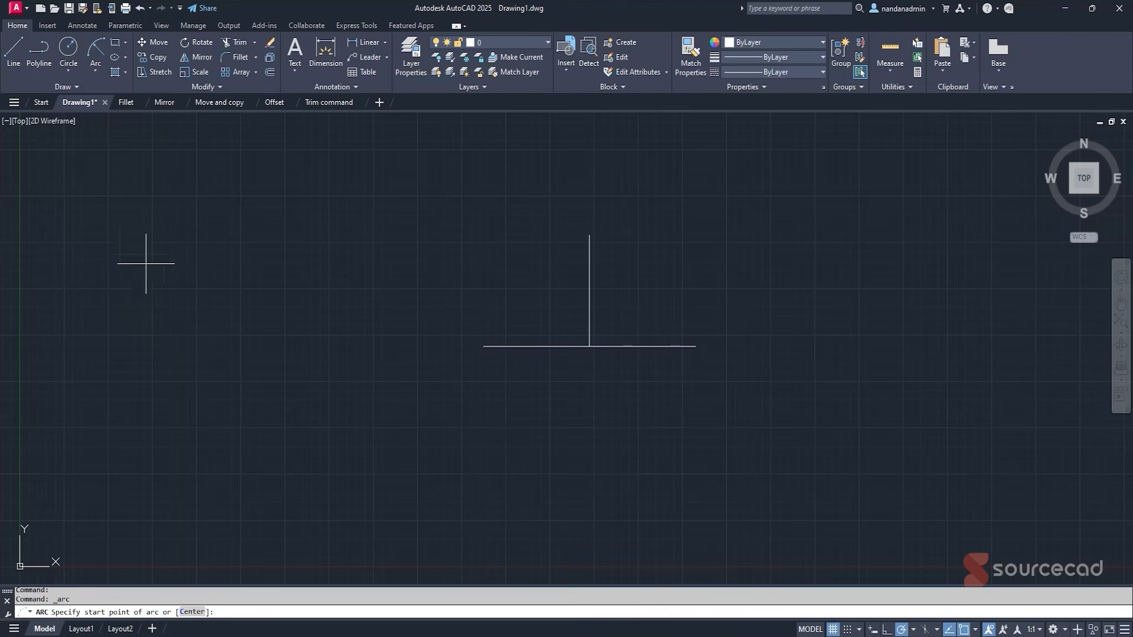
click(483, 346)
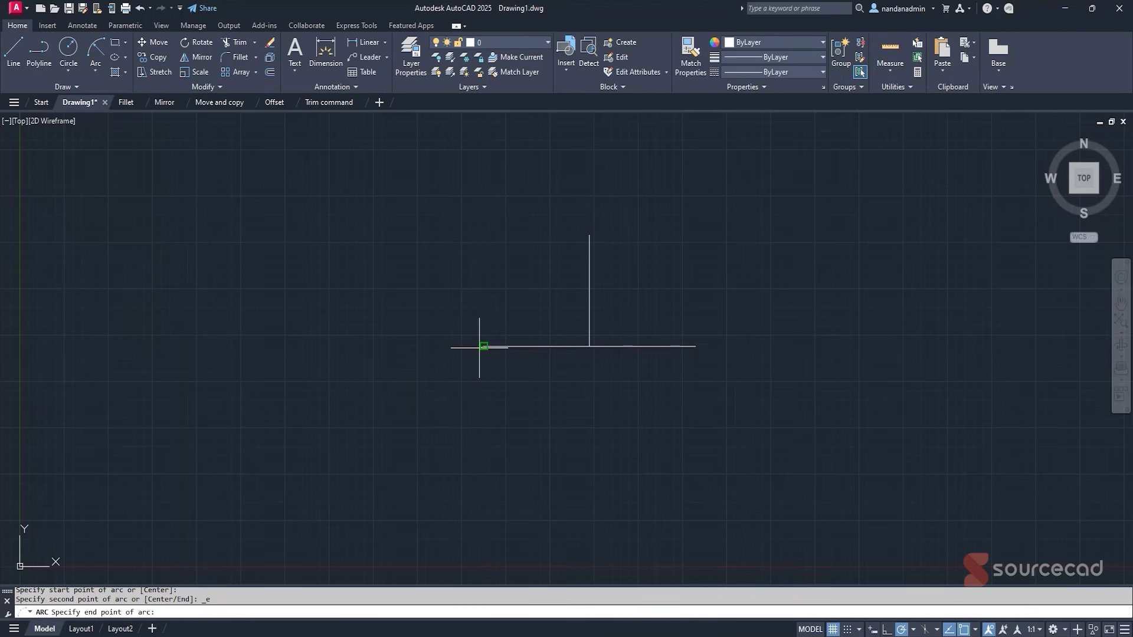
click(694, 346)
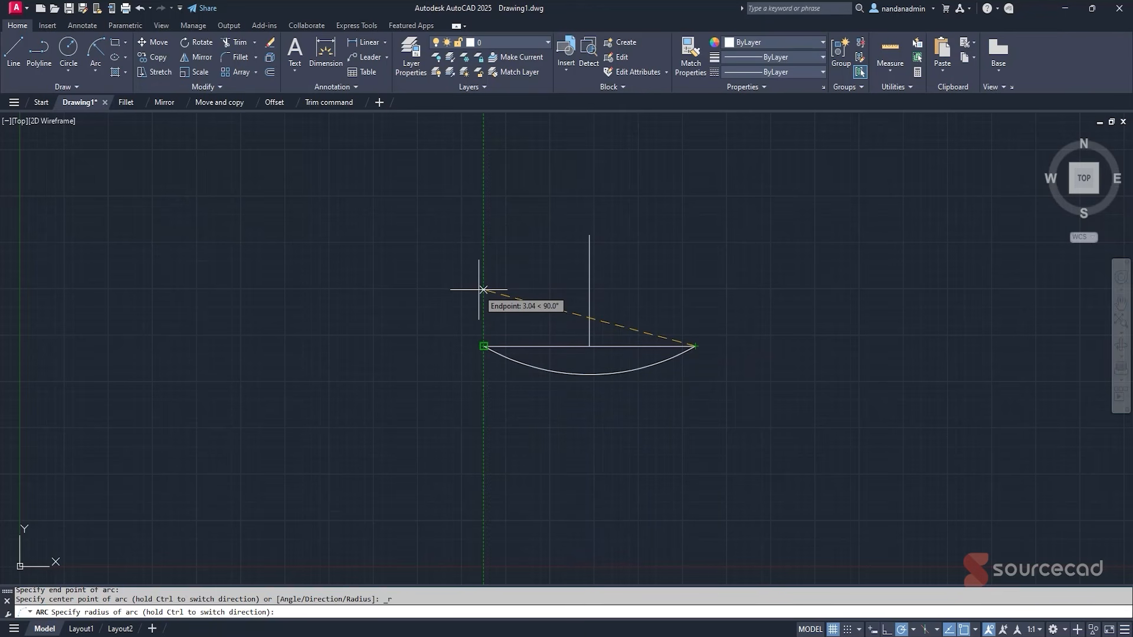
key(Return)
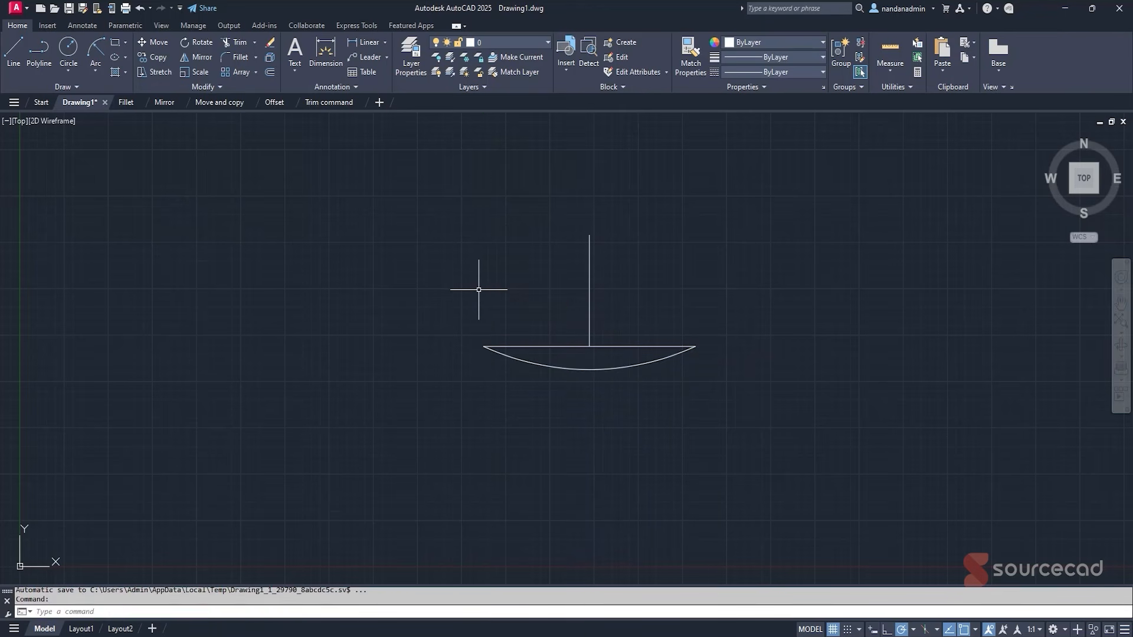
click(672, 355)
key(Delete)
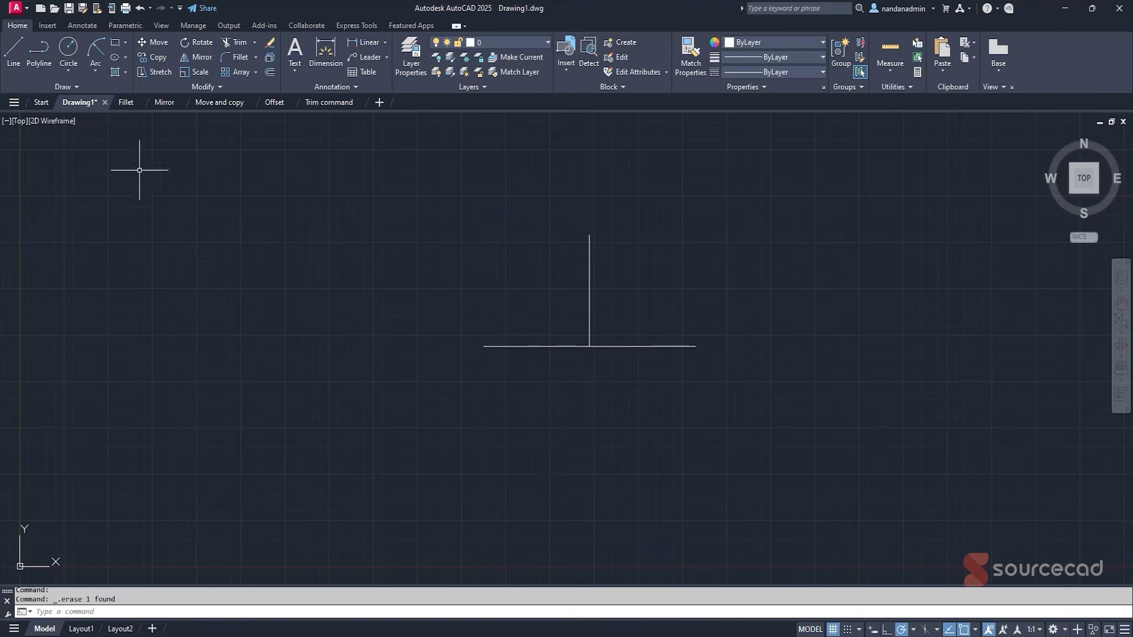
Draw a Center, Start, End arc centred on the horizontal line's midpoint, from its right endpoint to its left endpoint, bulging below the line.
click(96, 70)
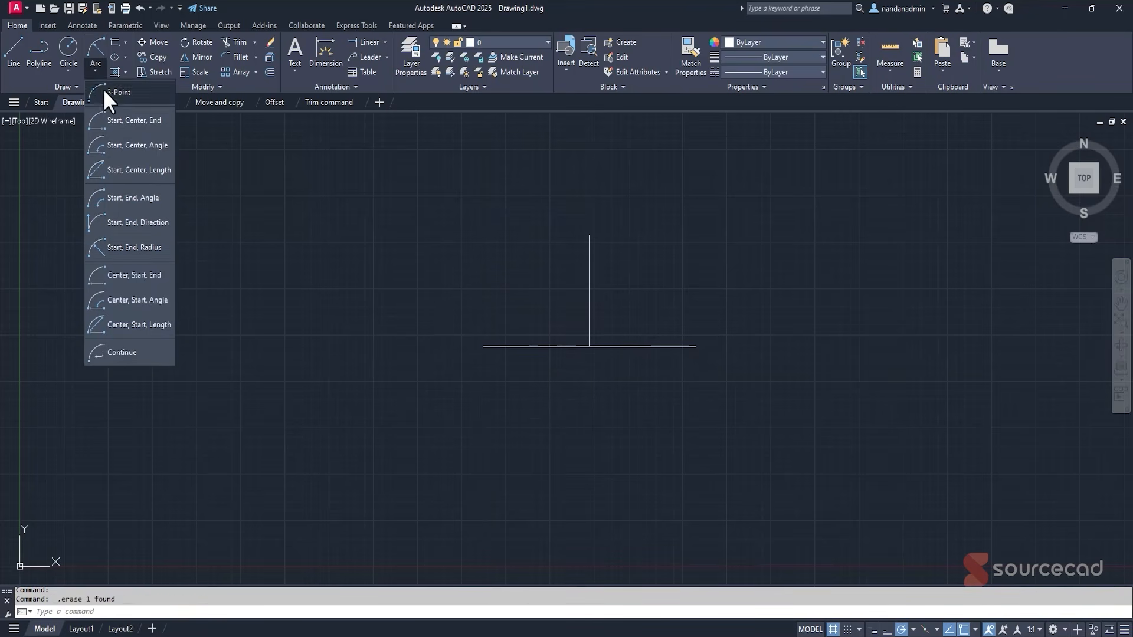
click(123, 275)
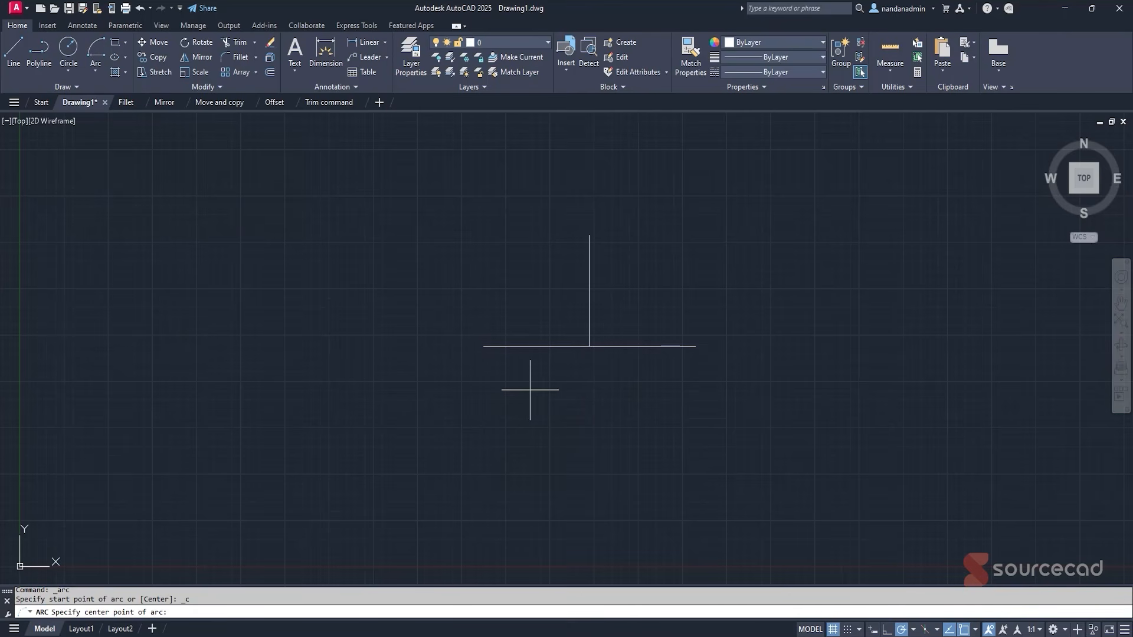
click(589, 346)
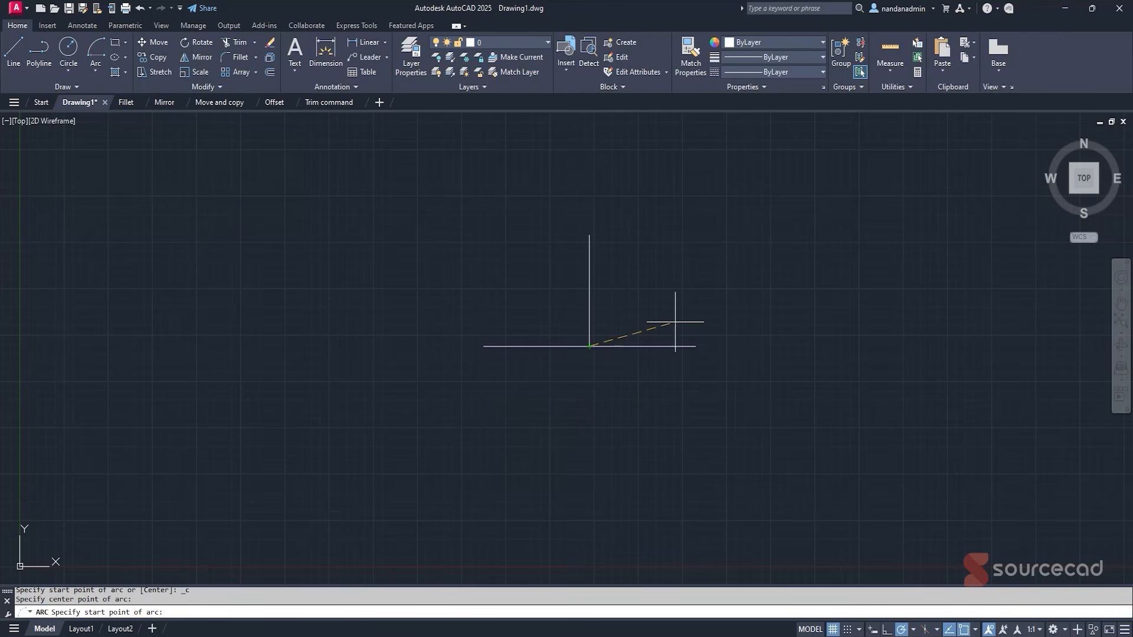
click(695, 347)
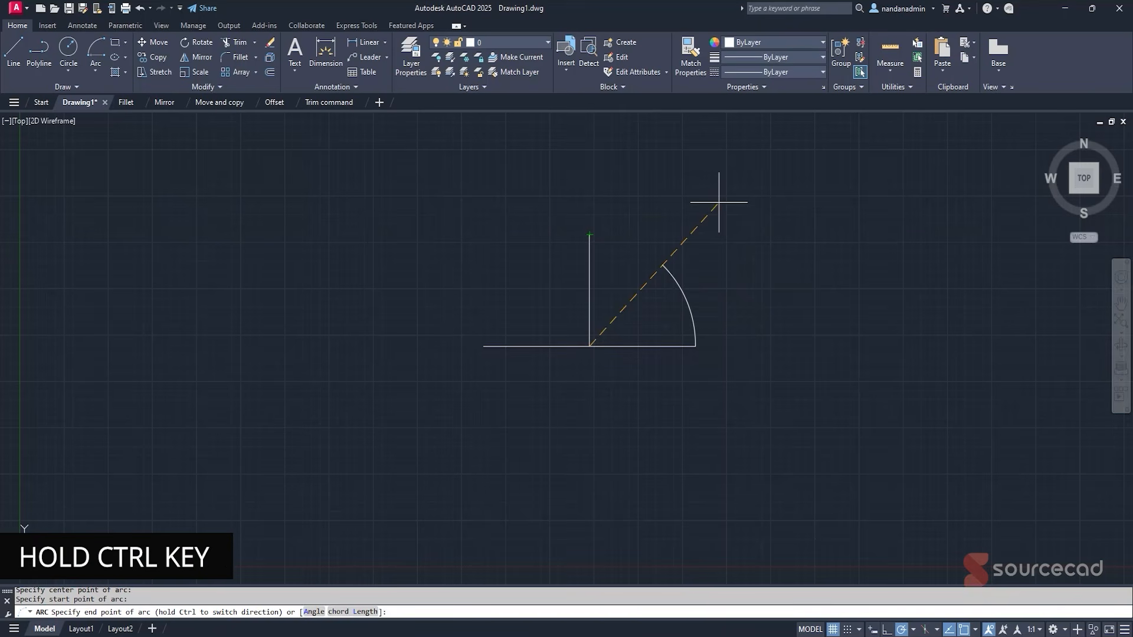
key(ctrl)
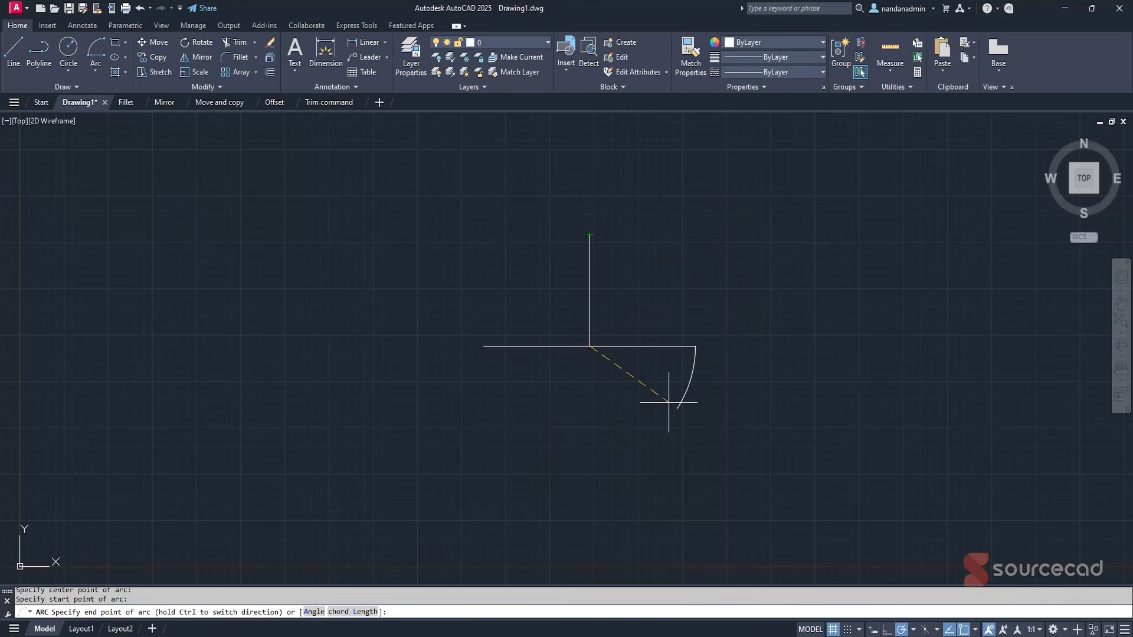
click(483, 347)
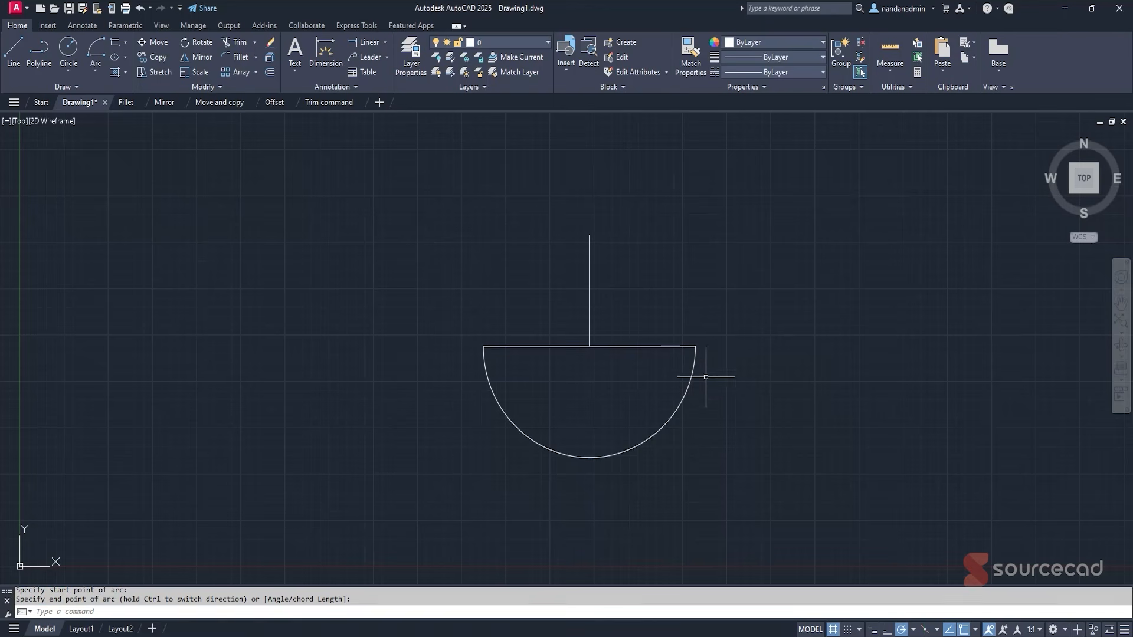
Select the arc together with the horizontal and vertical lines and delete them all.
click(696, 398)
click(539, 323)
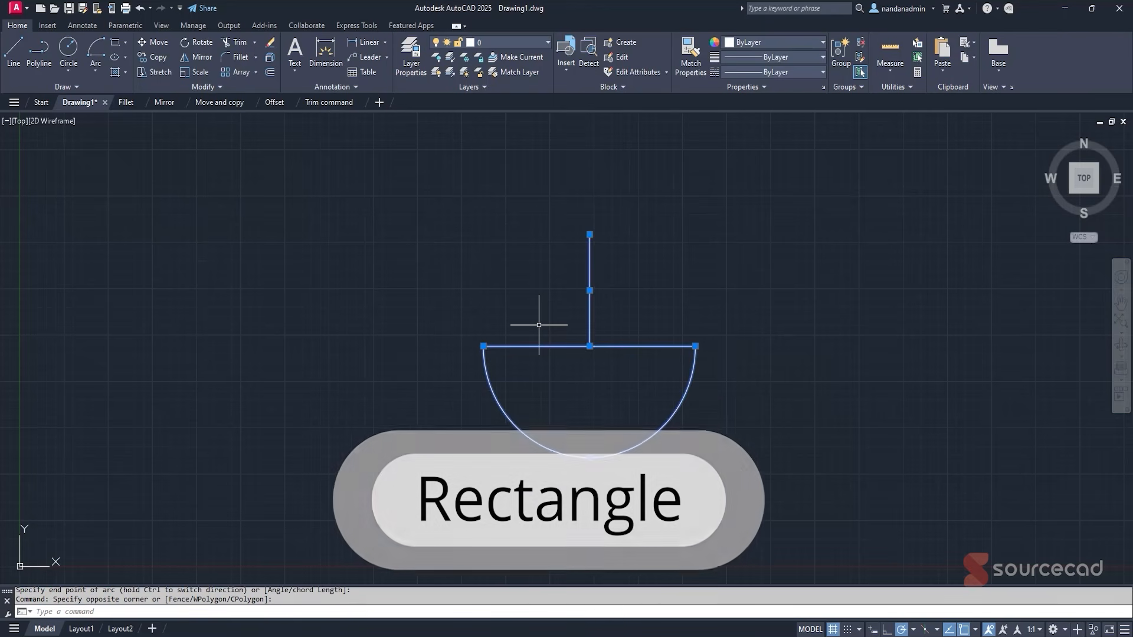
key(Delete)
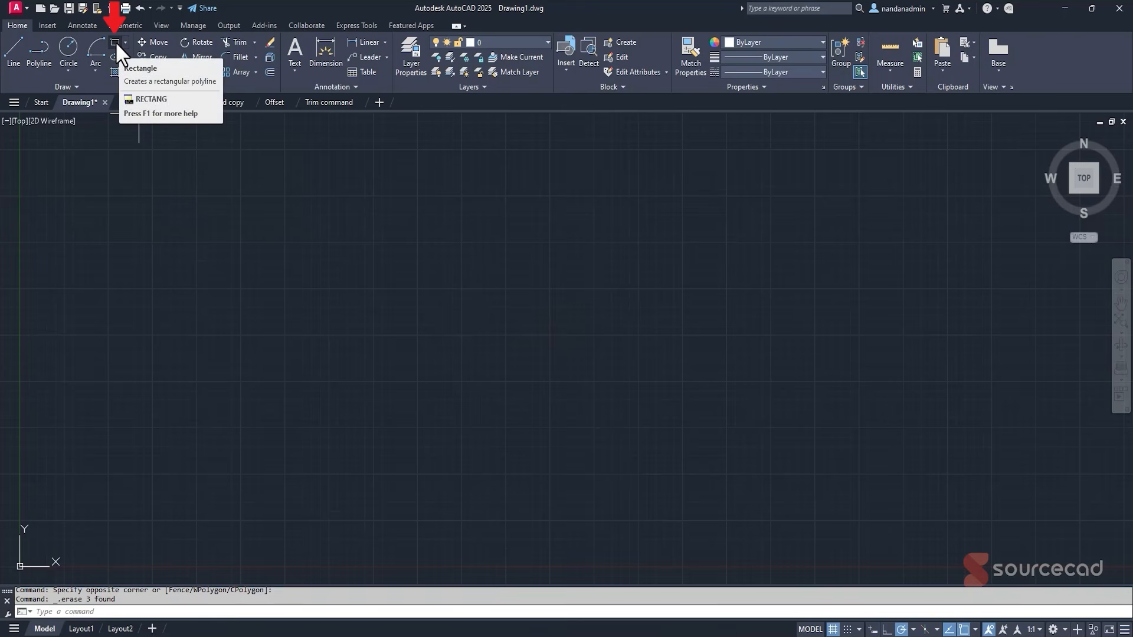
Start the Rectangle command for drawing a rectangular polyline.
click(116, 43)
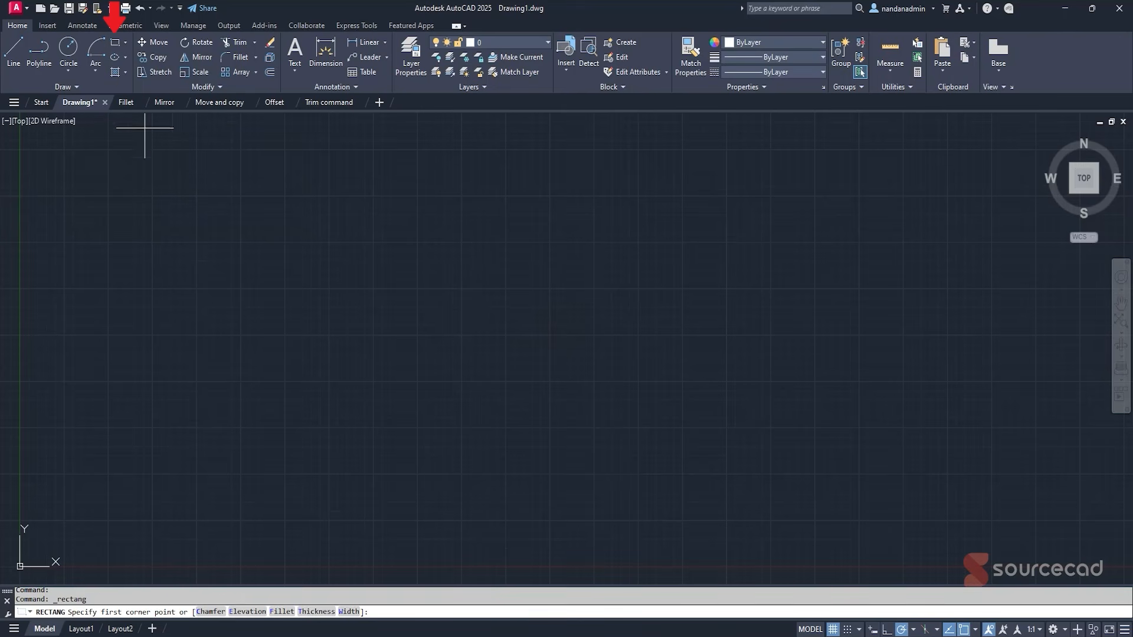
Draw a rectangle between two freely chosen opposite corners in the middle of the drawing area, and erase it.
click(426, 400)
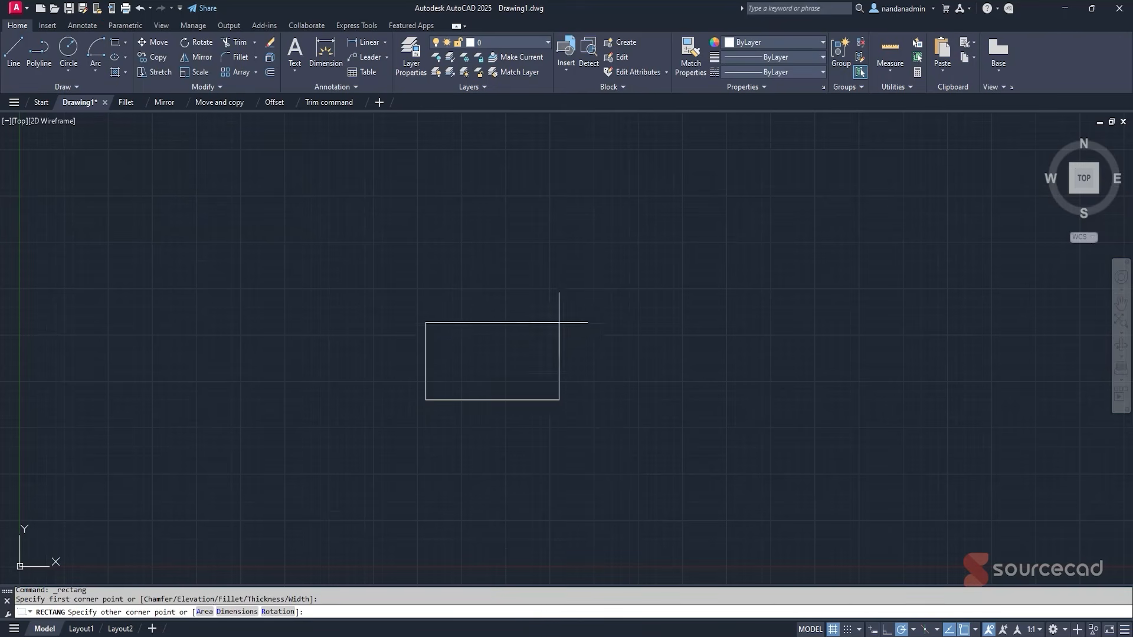
click(676, 242)
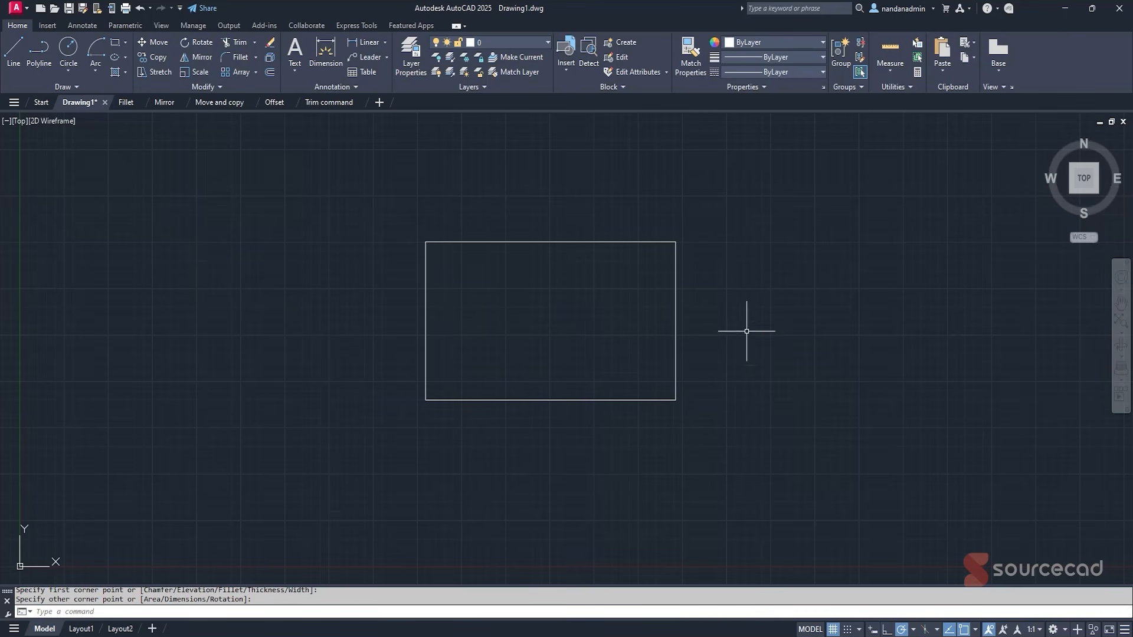
click(624, 243)
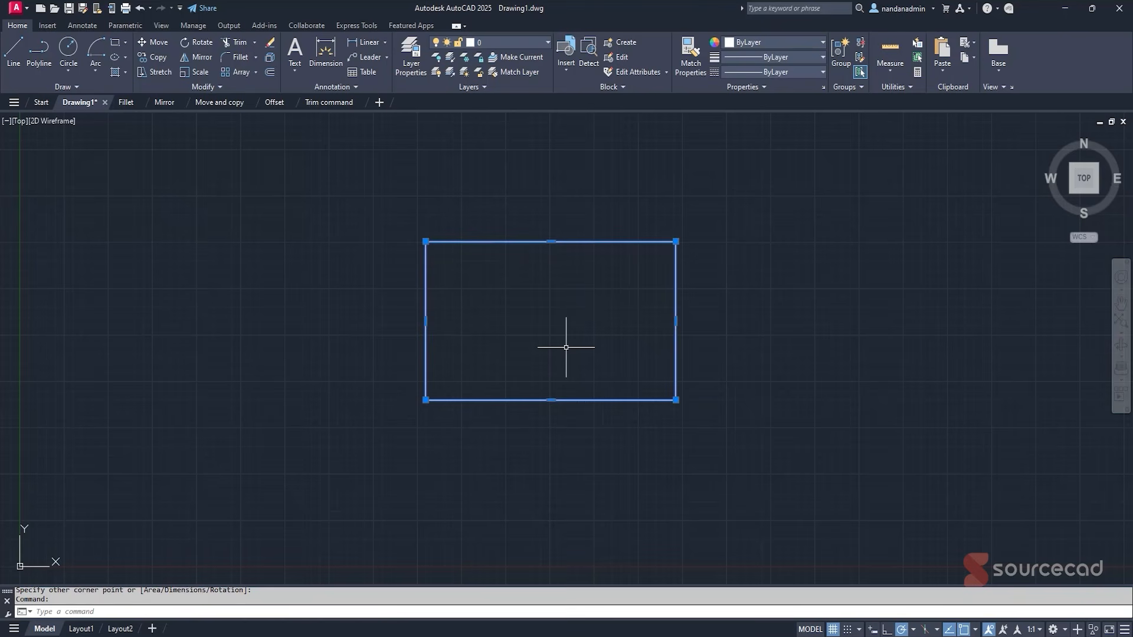
key(Delete)
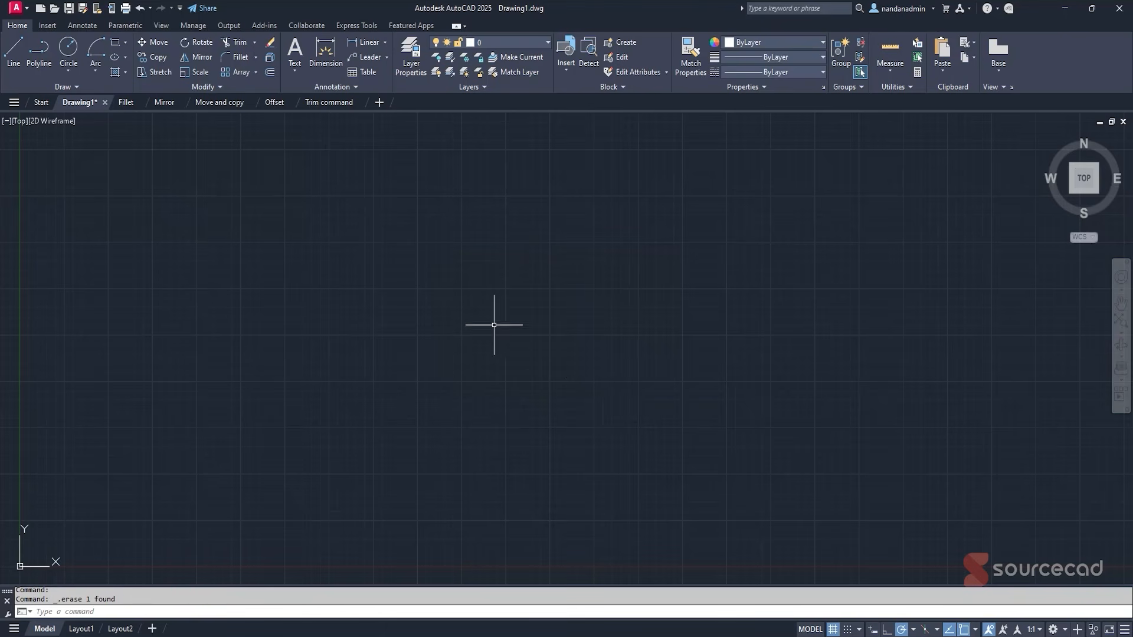
click(114, 41)
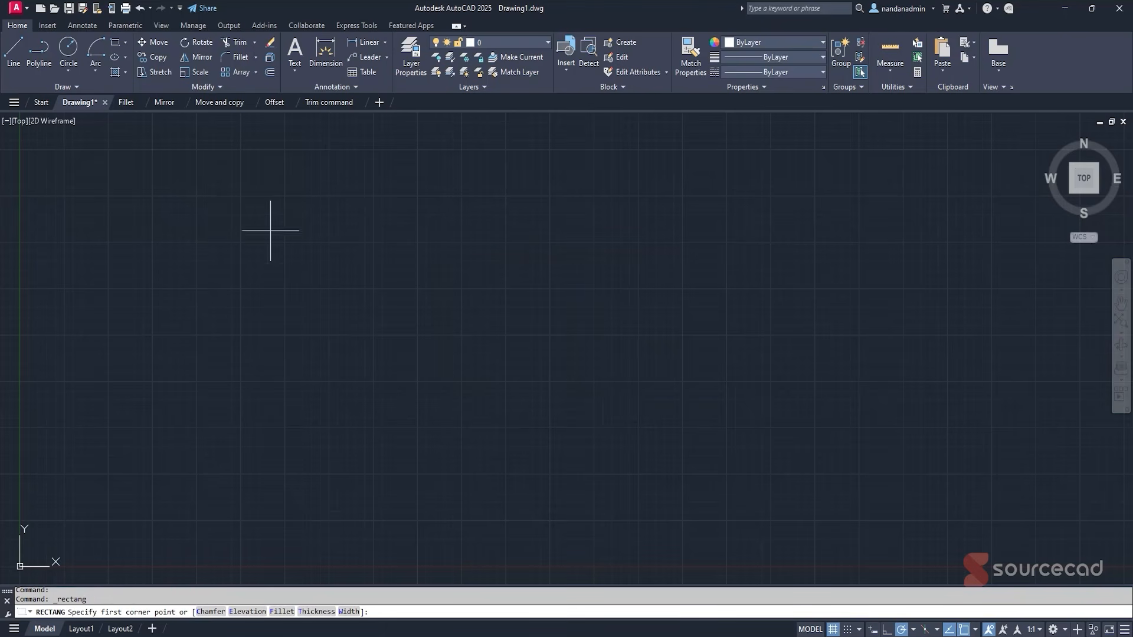
click(418, 372)
text(@)
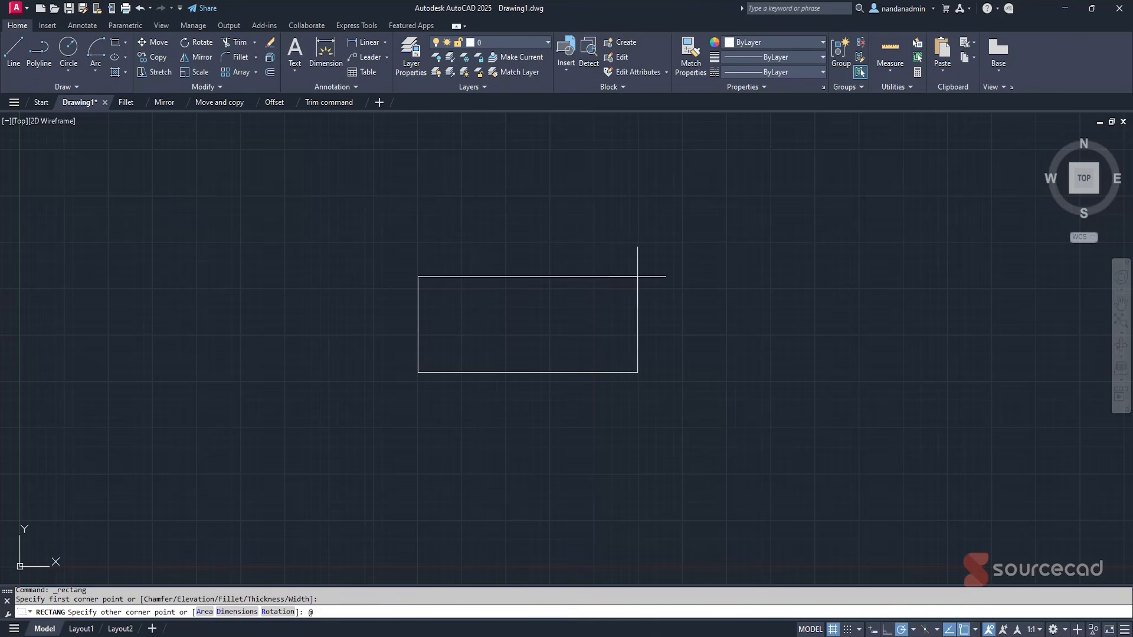
text(10,)
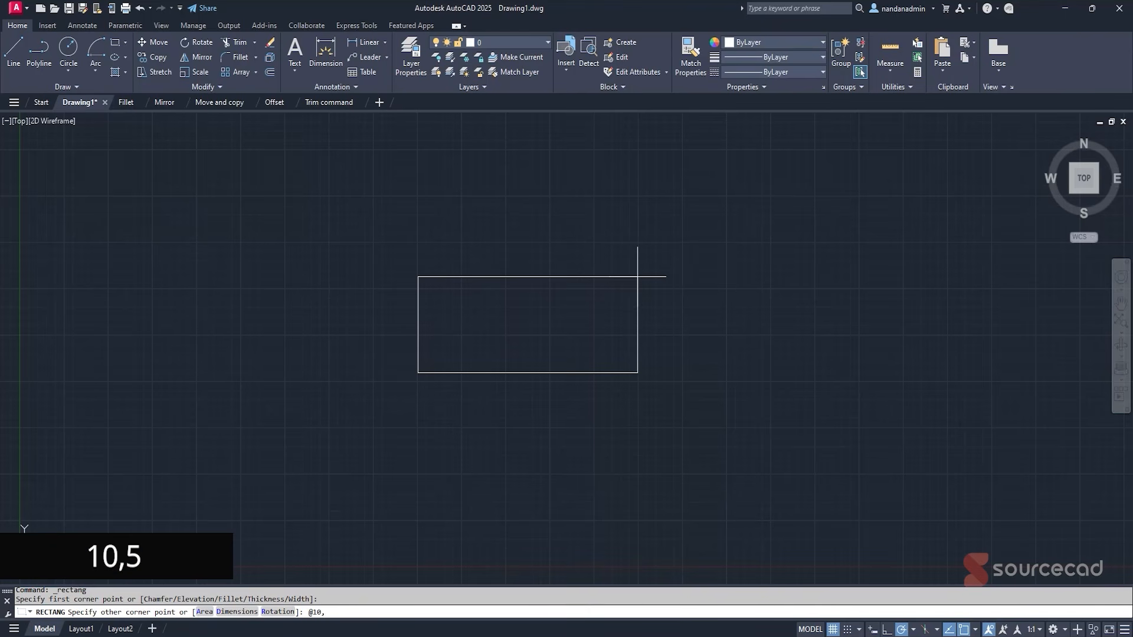
text(5)
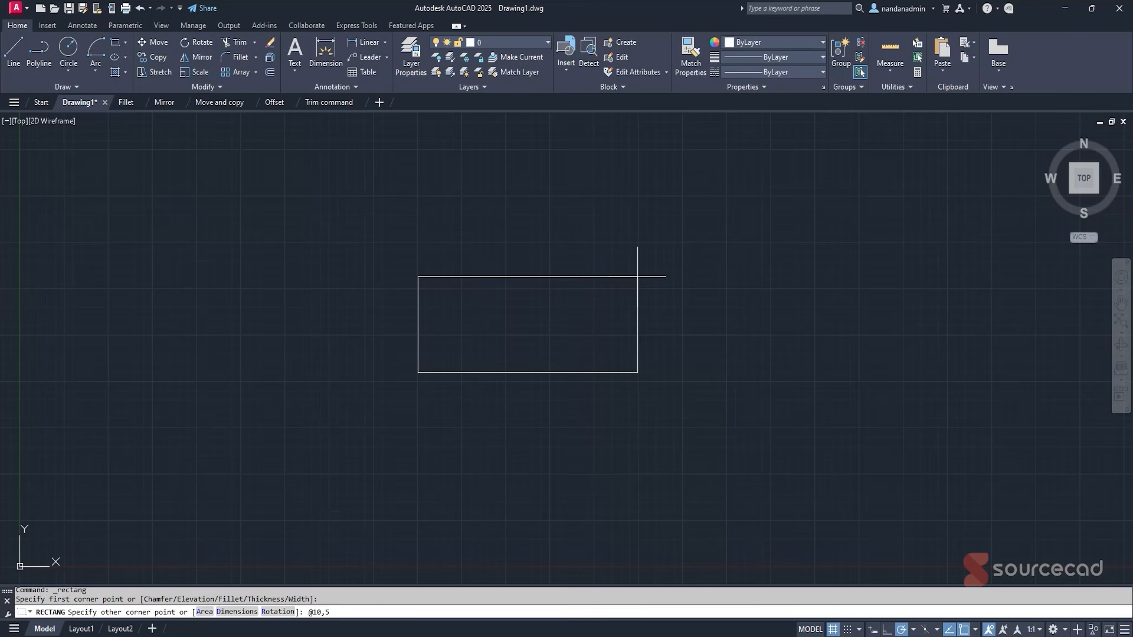
key(Return)
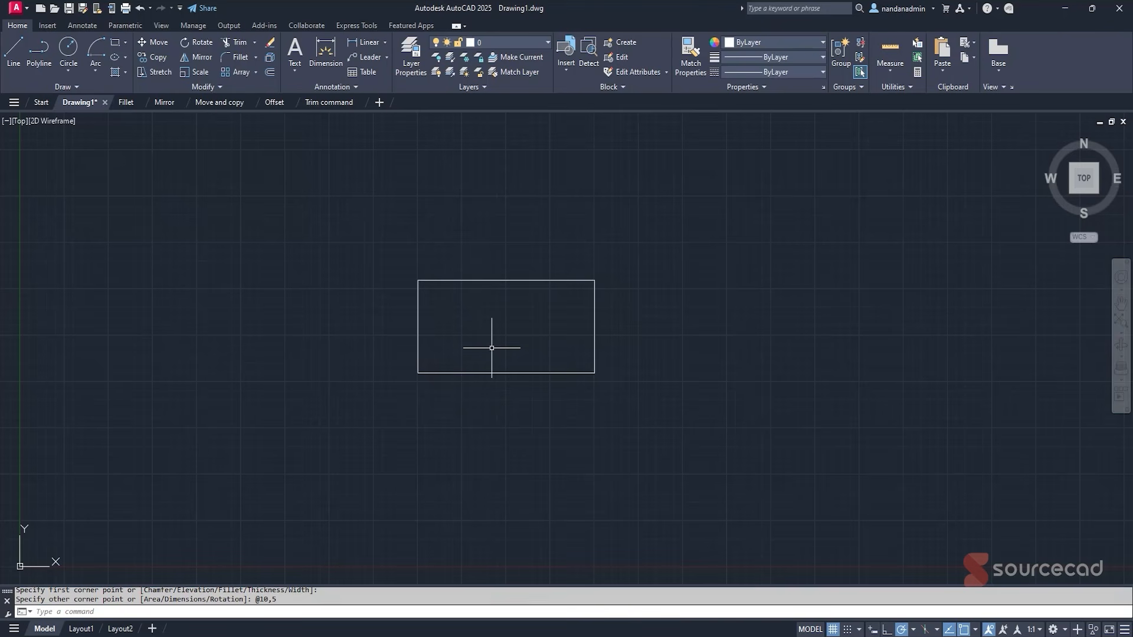
click(524, 280)
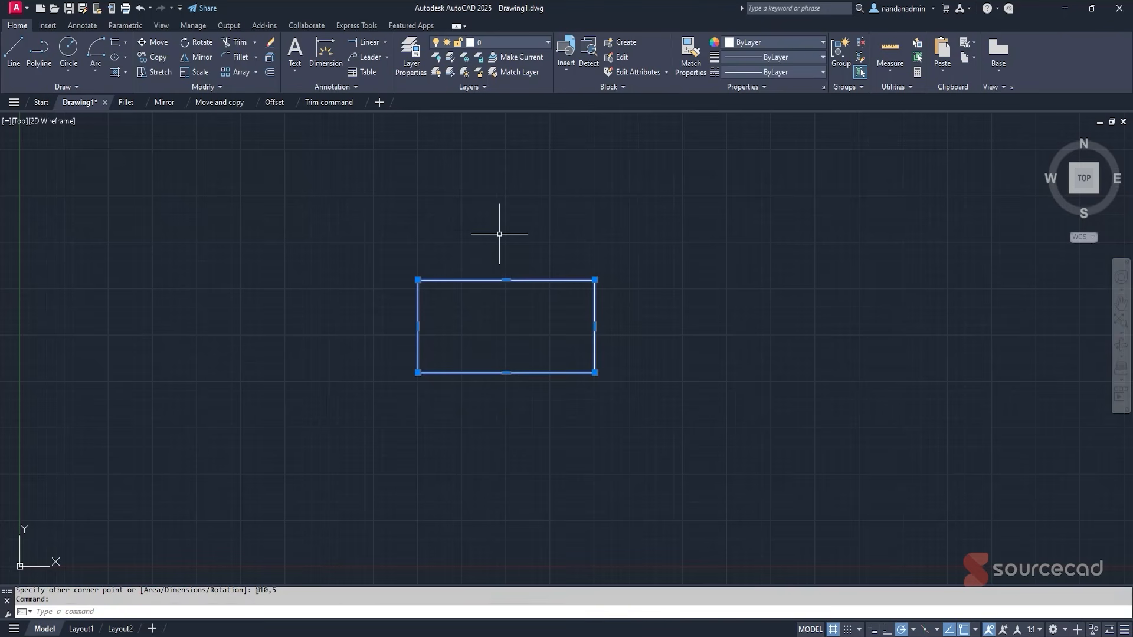
key(Delete)
Draw a rectangle 10 wide and 5 high with Dynamic Input turned on.
click(115, 43)
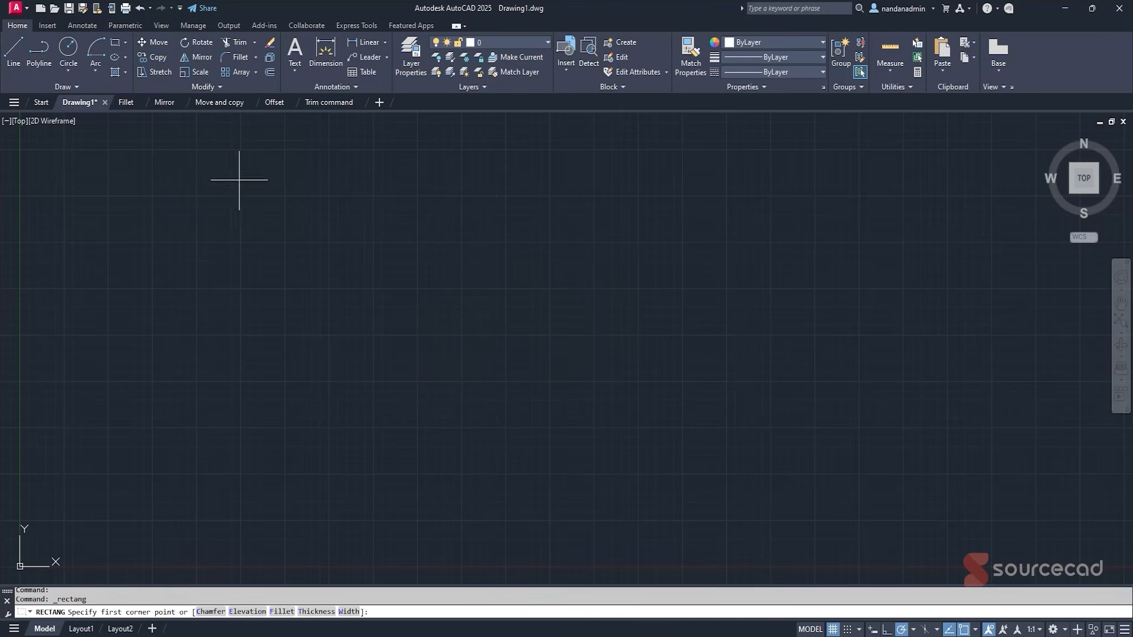
click(872, 630)
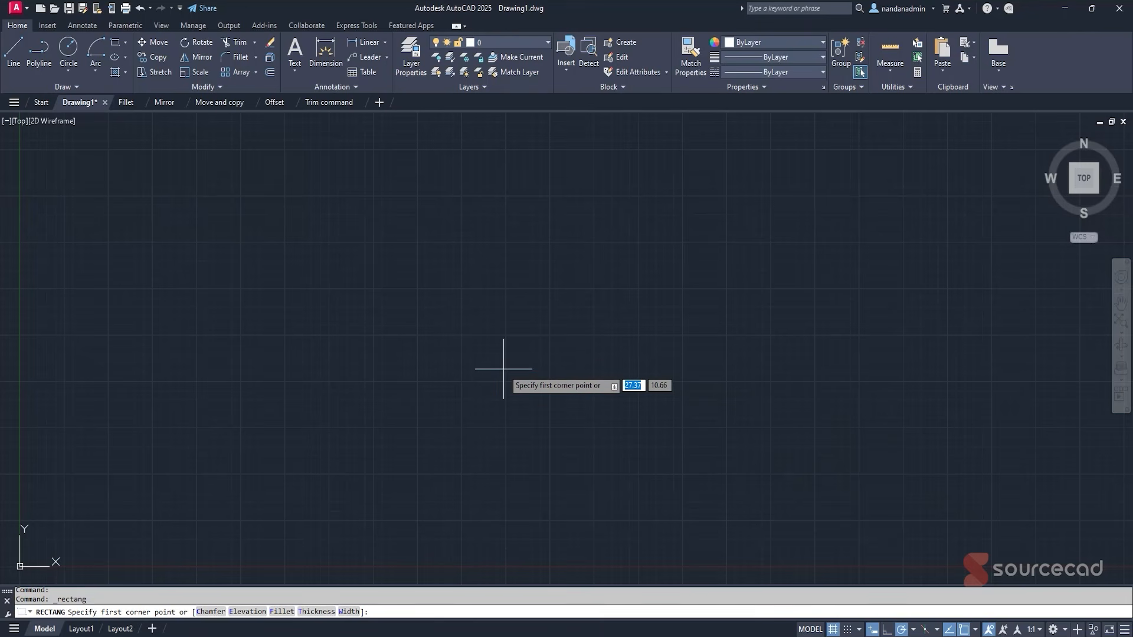
click(448, 401)
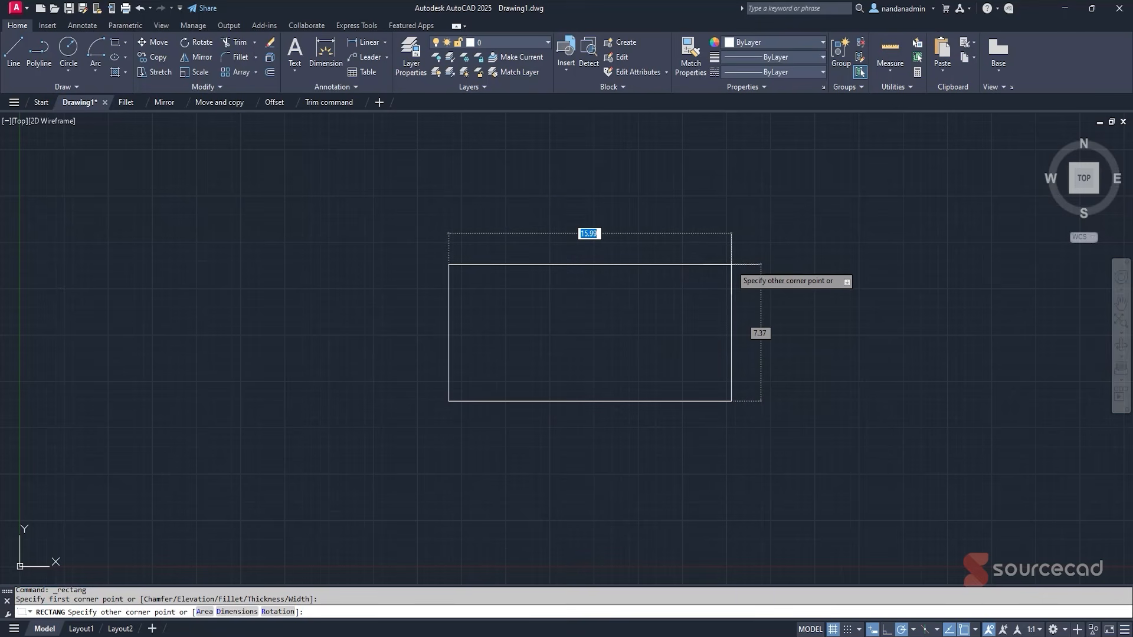
text(10)
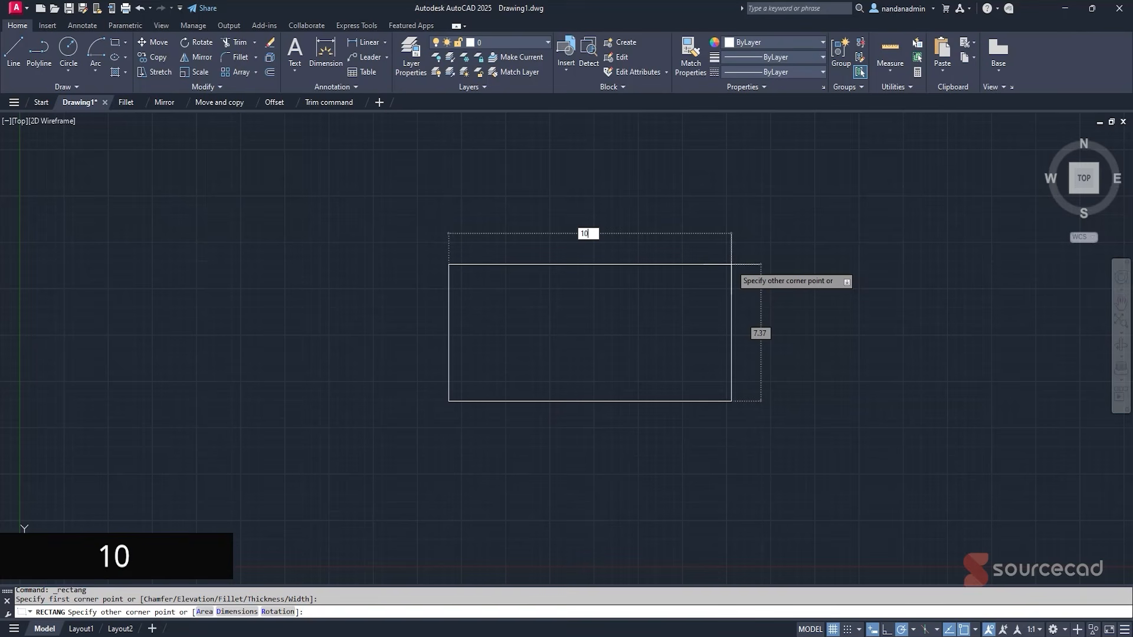
key(Tab)
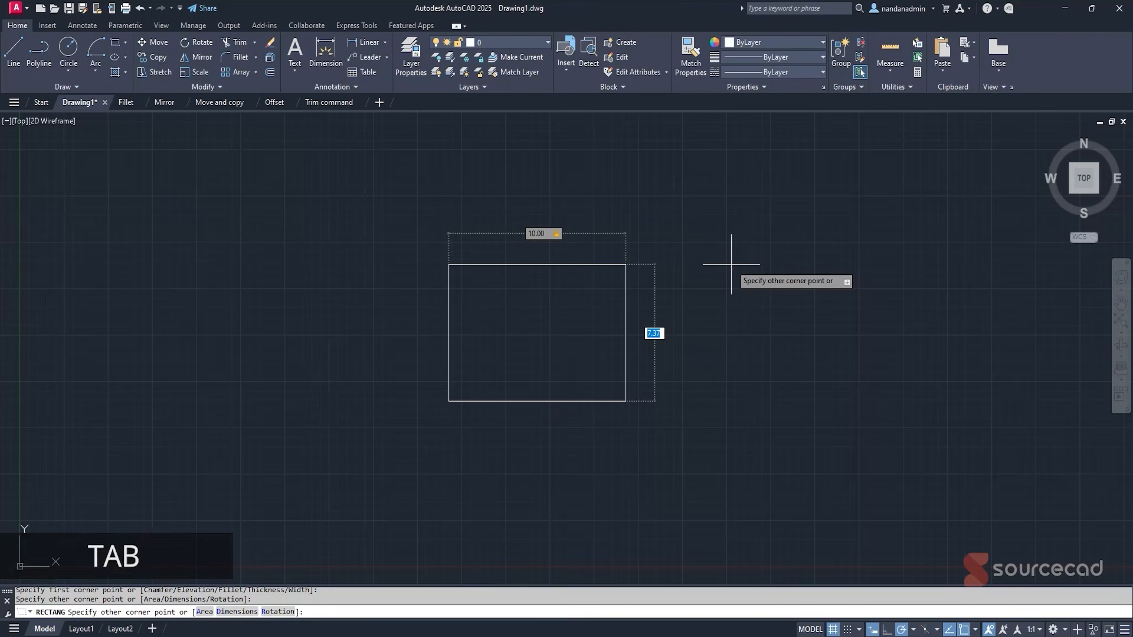
text(5)
key(Return)
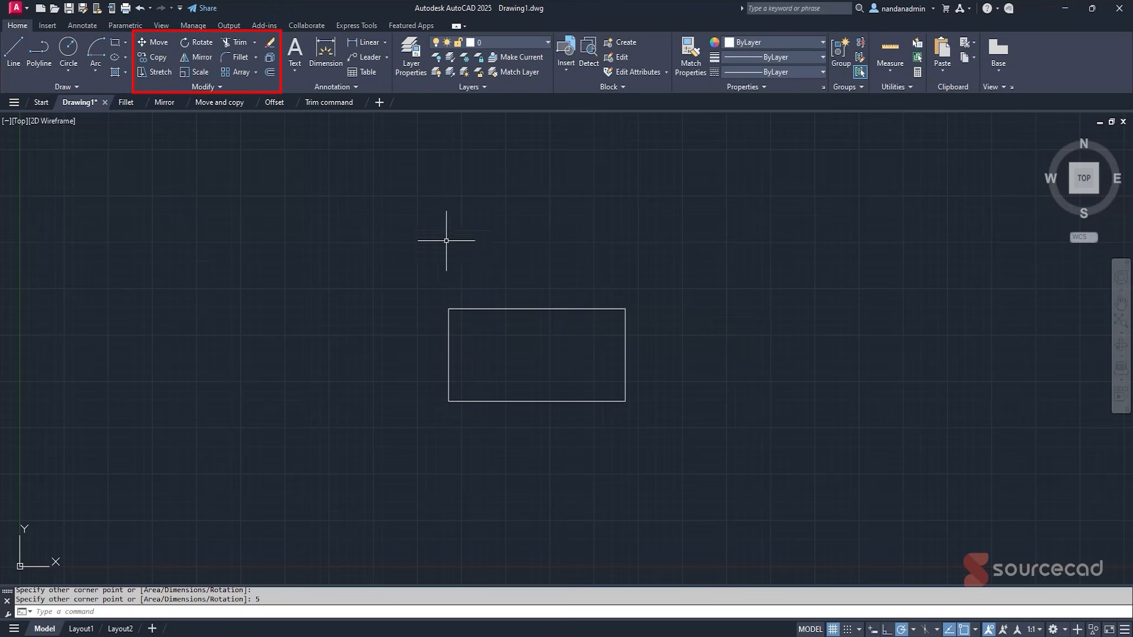
In the Move and copy drawing, move the circle by its center onto the square's upper-left corner.
click(211, 102)
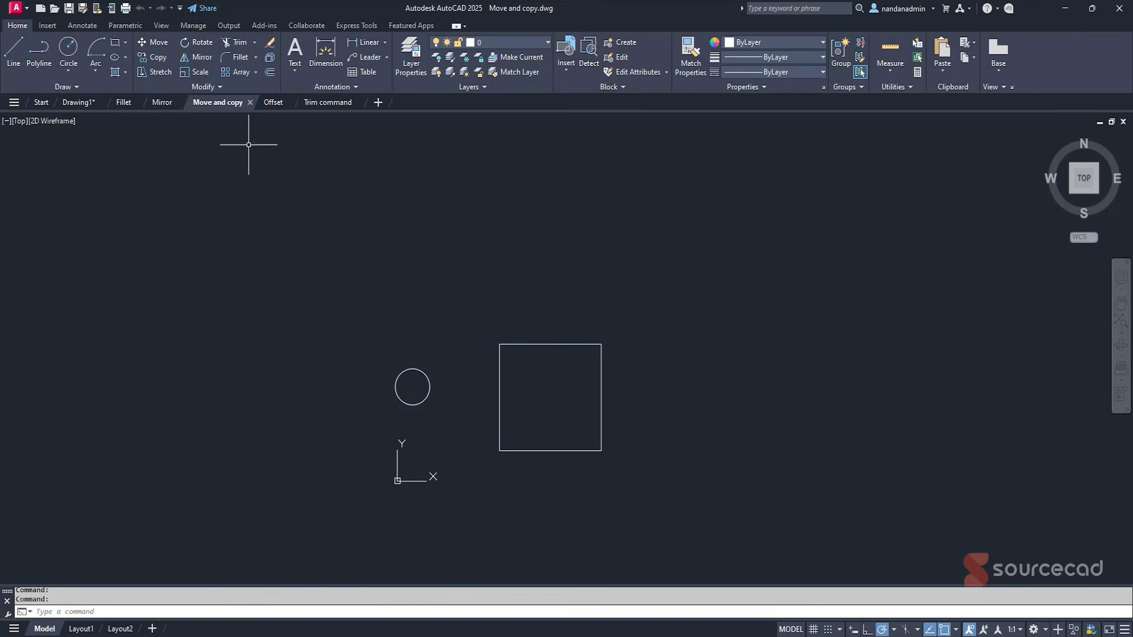
click(156, 41)
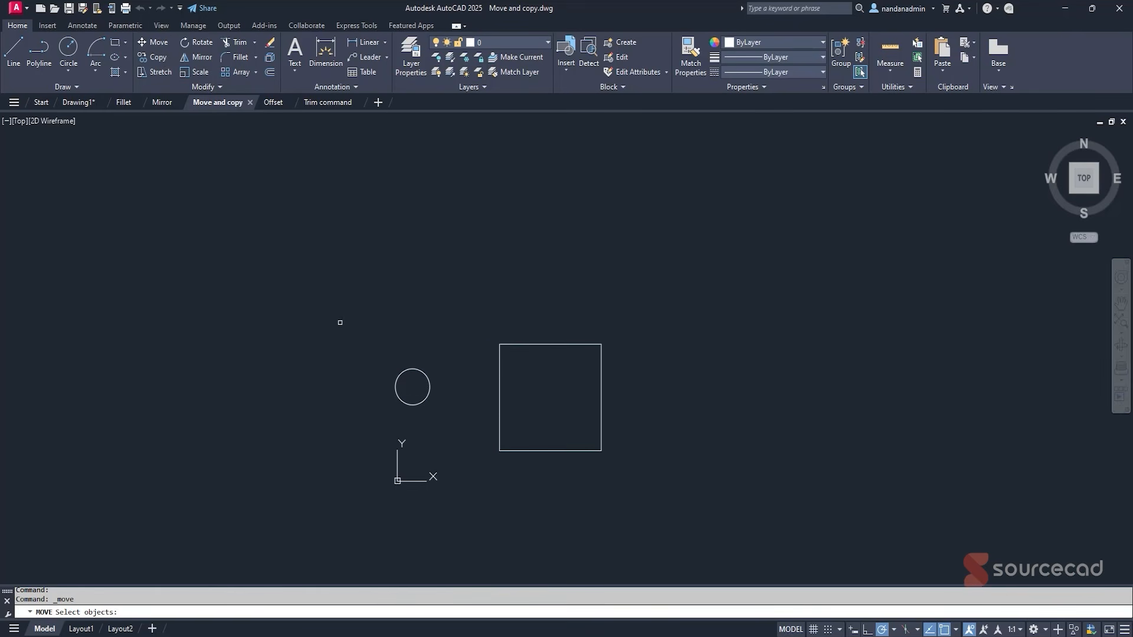
click(396, 383)
key(Return)
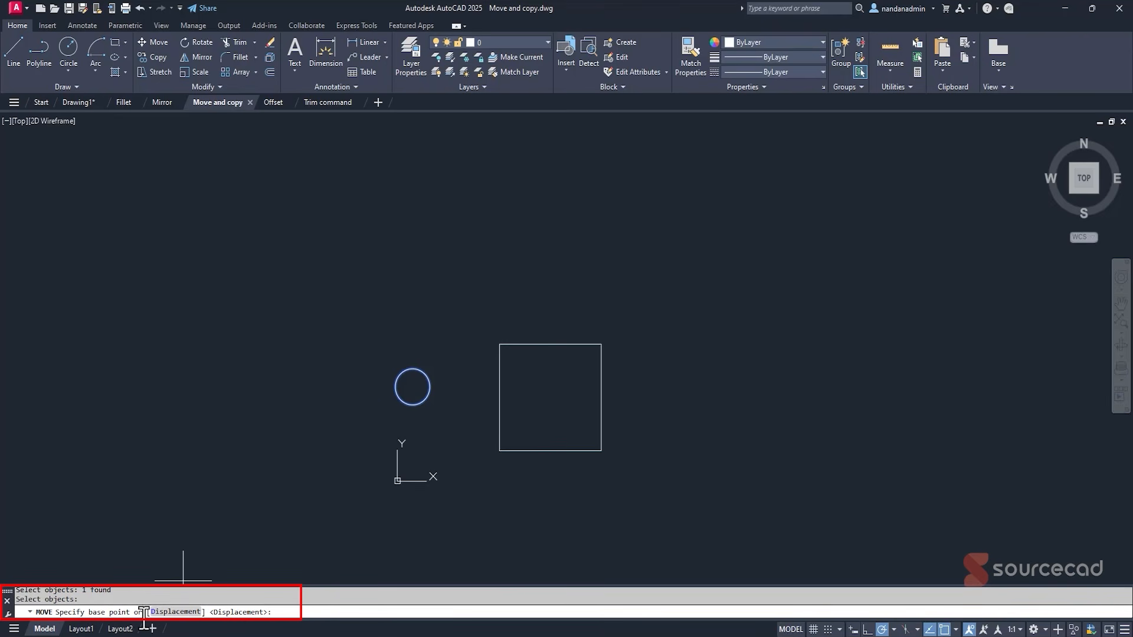
click(412, 386)
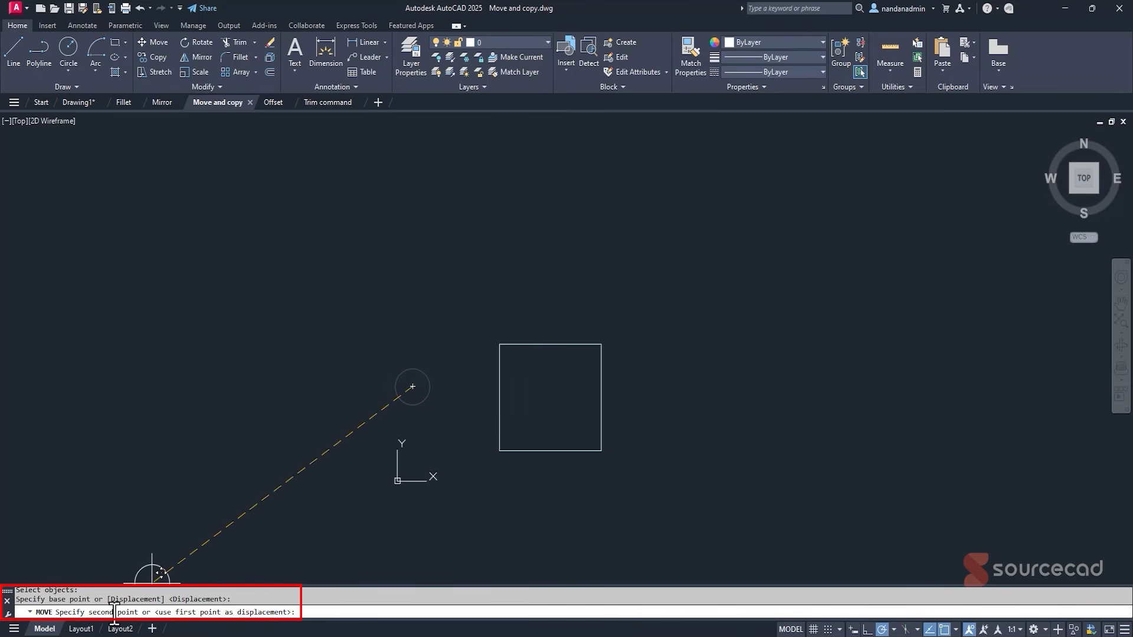
click(499, 345)
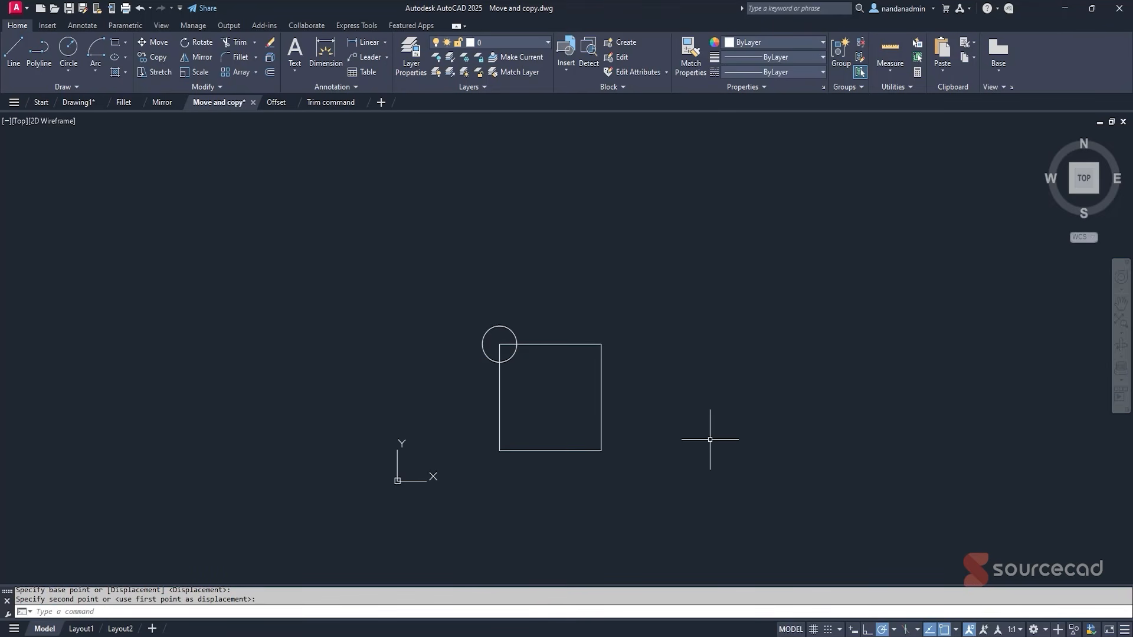
Copy the circle by its center onto the square's upper-right, lower-right and lower-left corners.
click(145, 56)
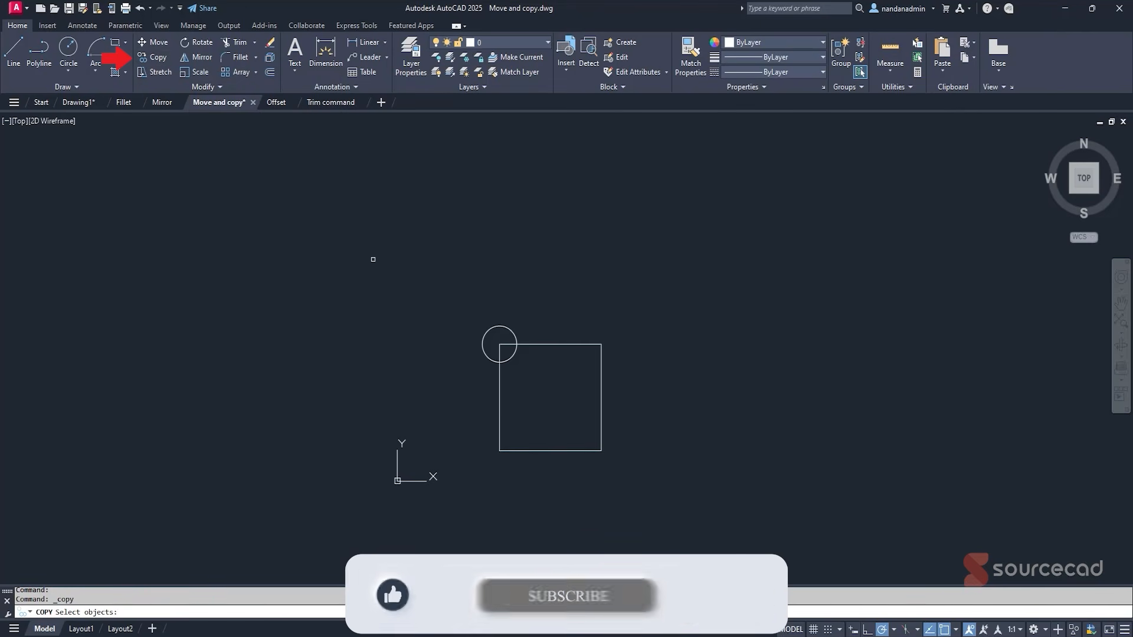
click(496, 328)
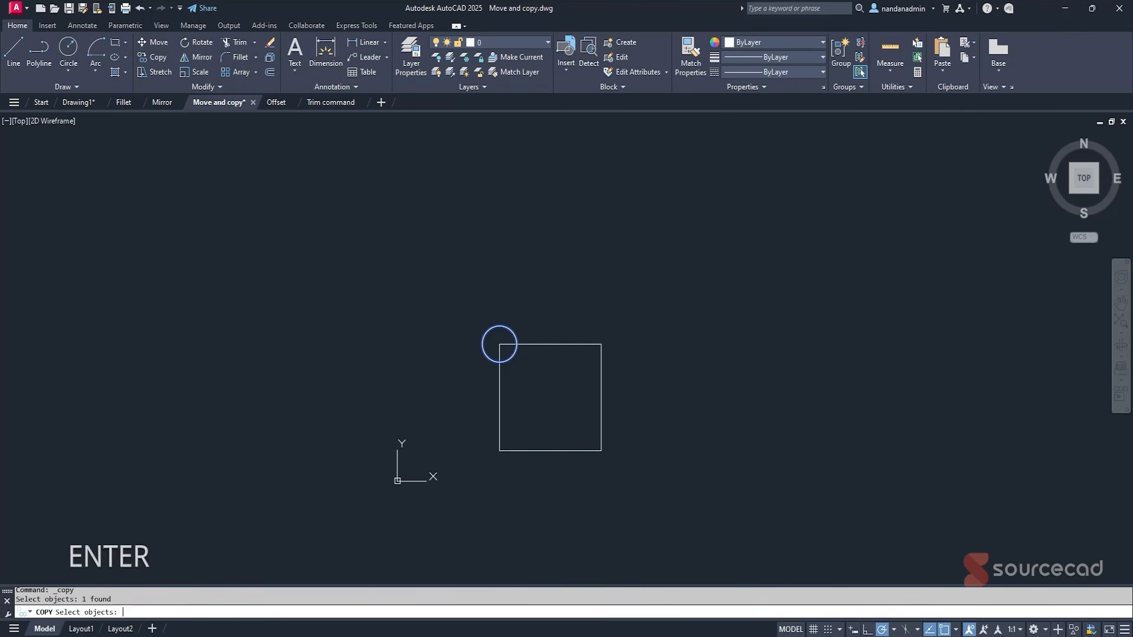
key(Return)
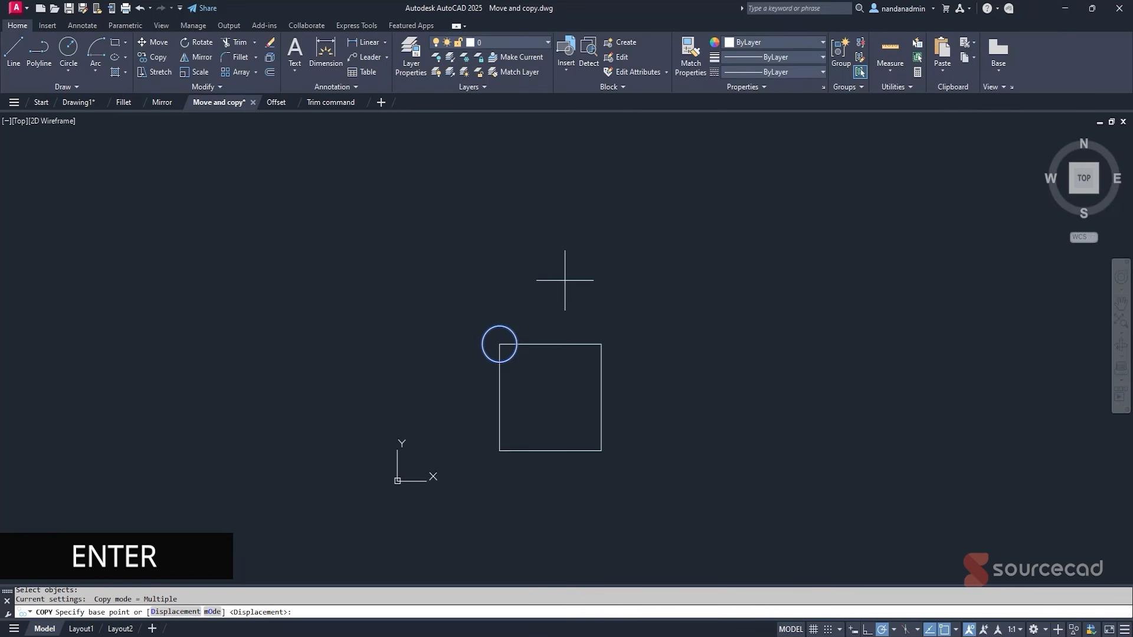
click(499, 343)
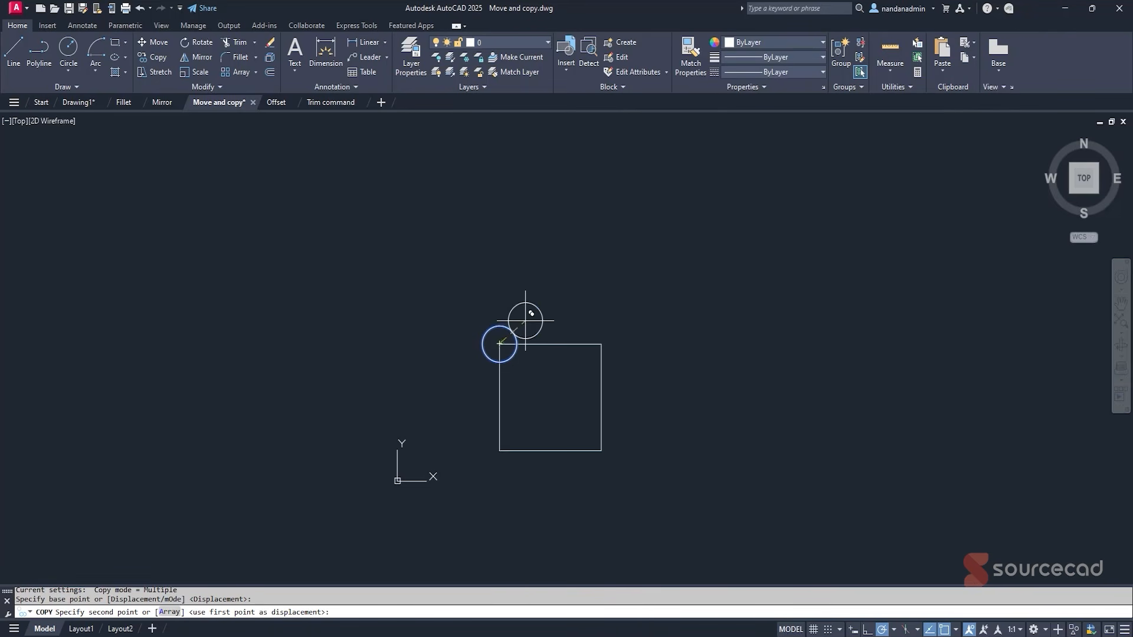
click(601, 344)
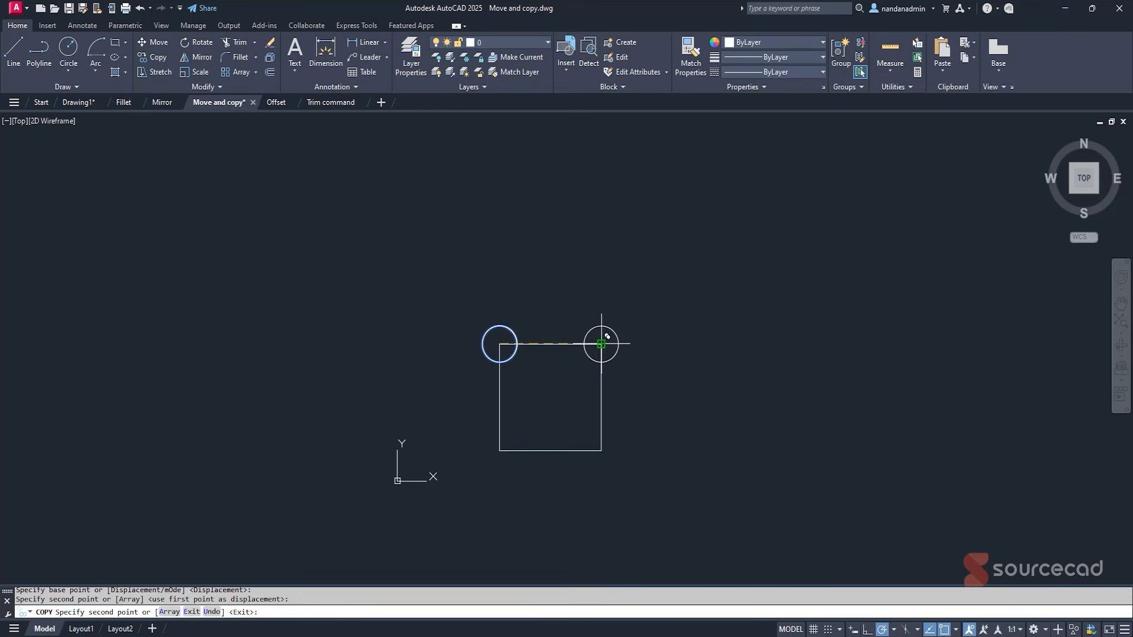
click(601, 450)
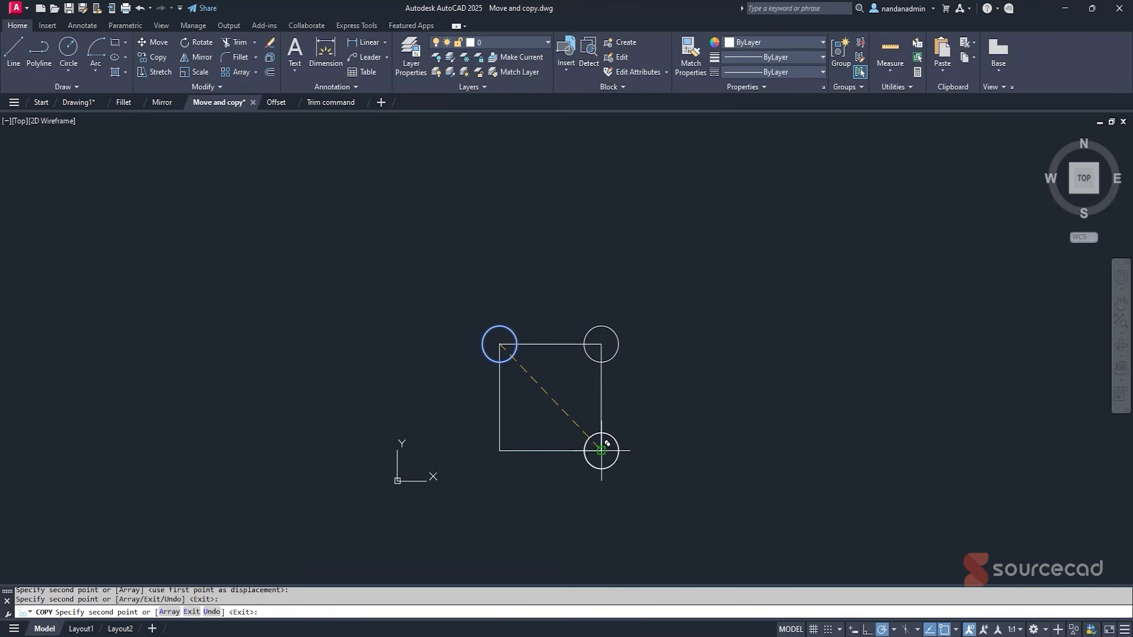
click(499, 450)
Place four more copies of the circle freely, one above the square and three to the right of it.
click(709, 308)
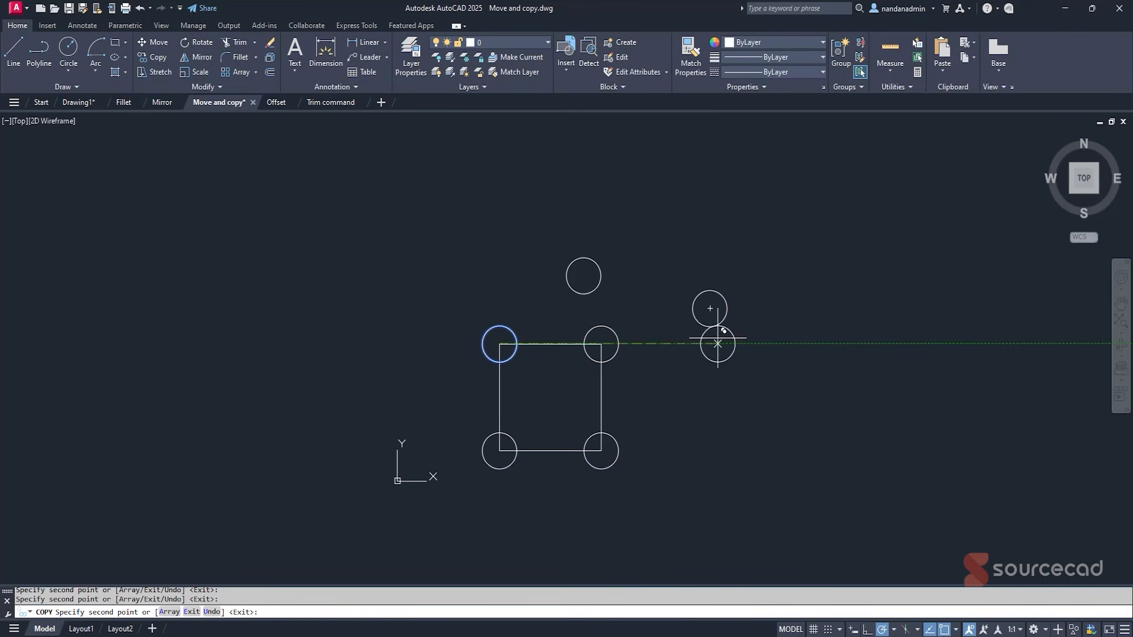
click(754, 403)
click(686, 459)
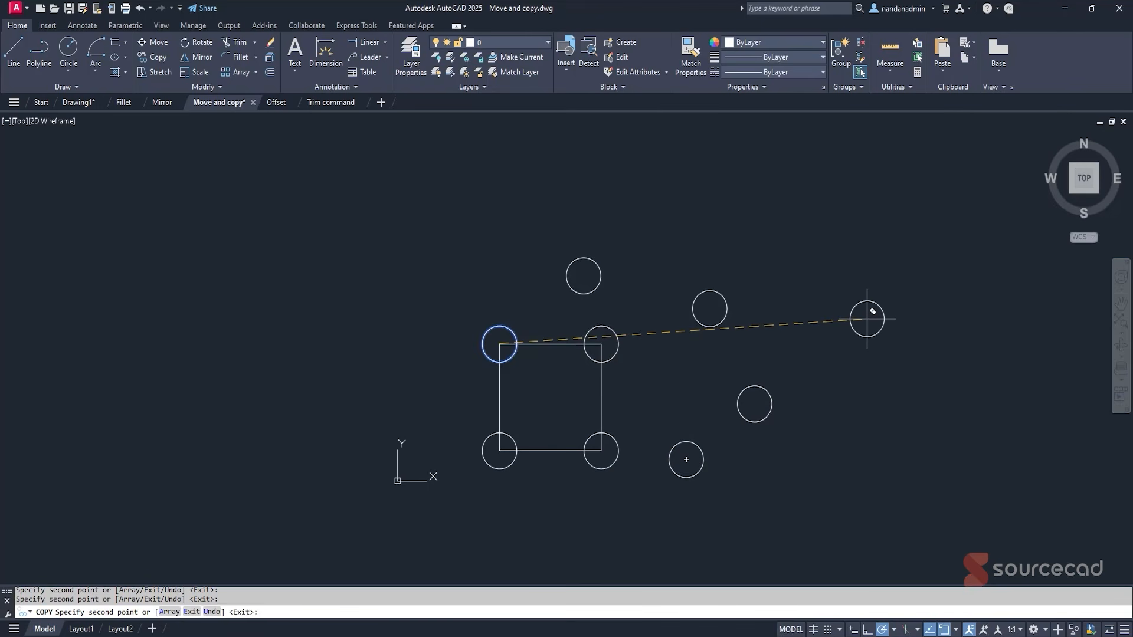
key(Escape)
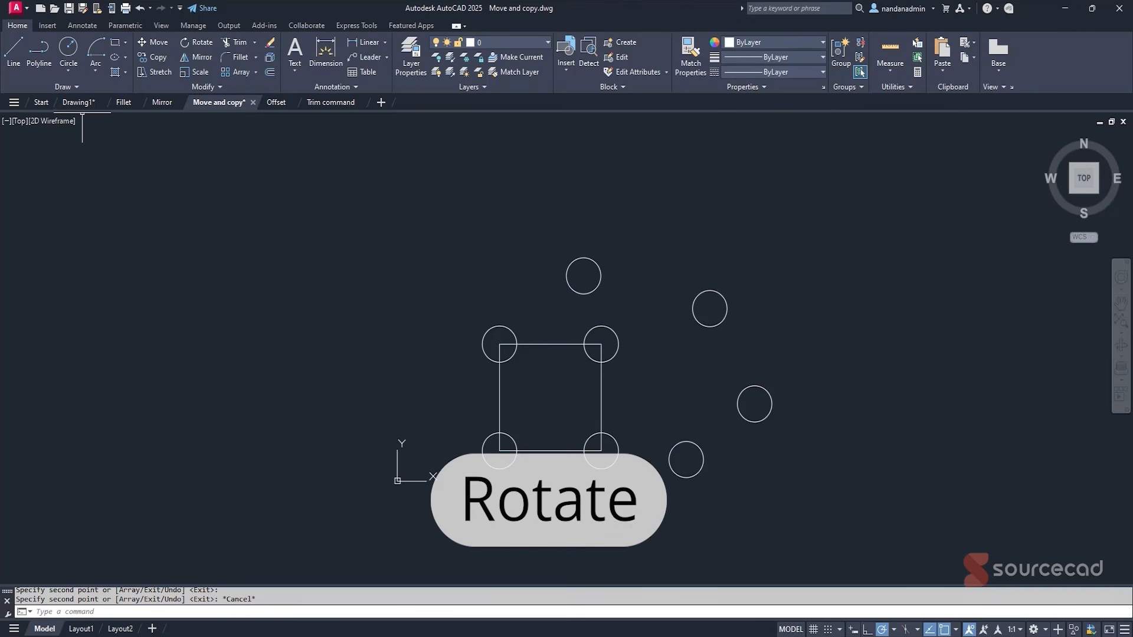
Return to Drawing1 and erase the 10 by 5 rectangle.
click(79, 102)
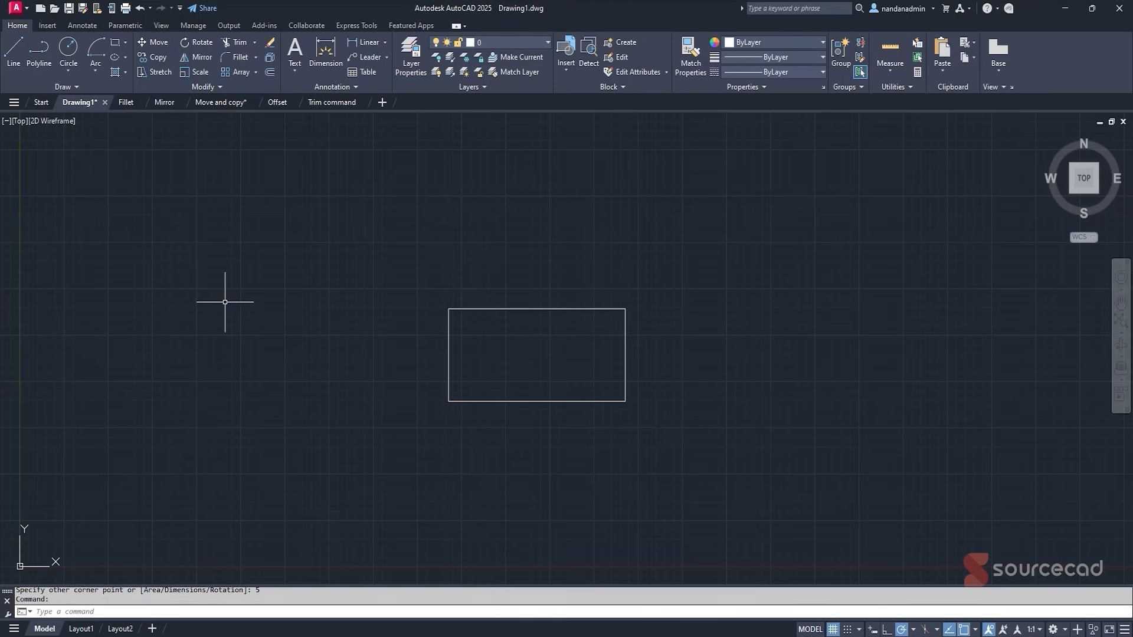
click(477, 308)
key(Delete)
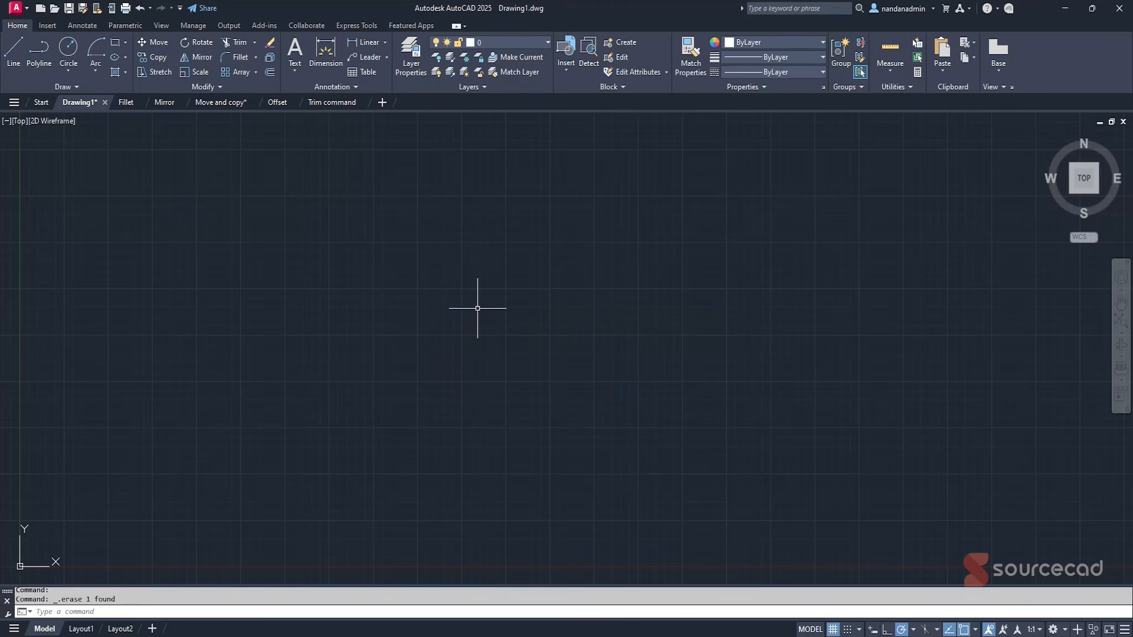
Draw a single horizontal line in the middle of the empty drawing area.
click(12, 55)
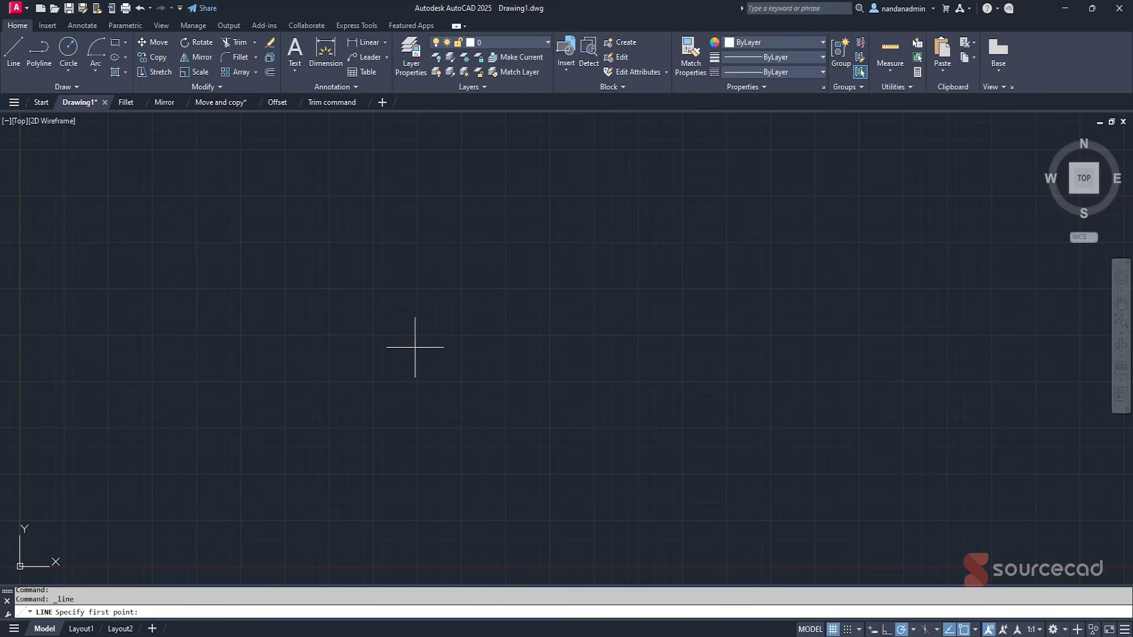
click(462, 351)
click(613, 351)
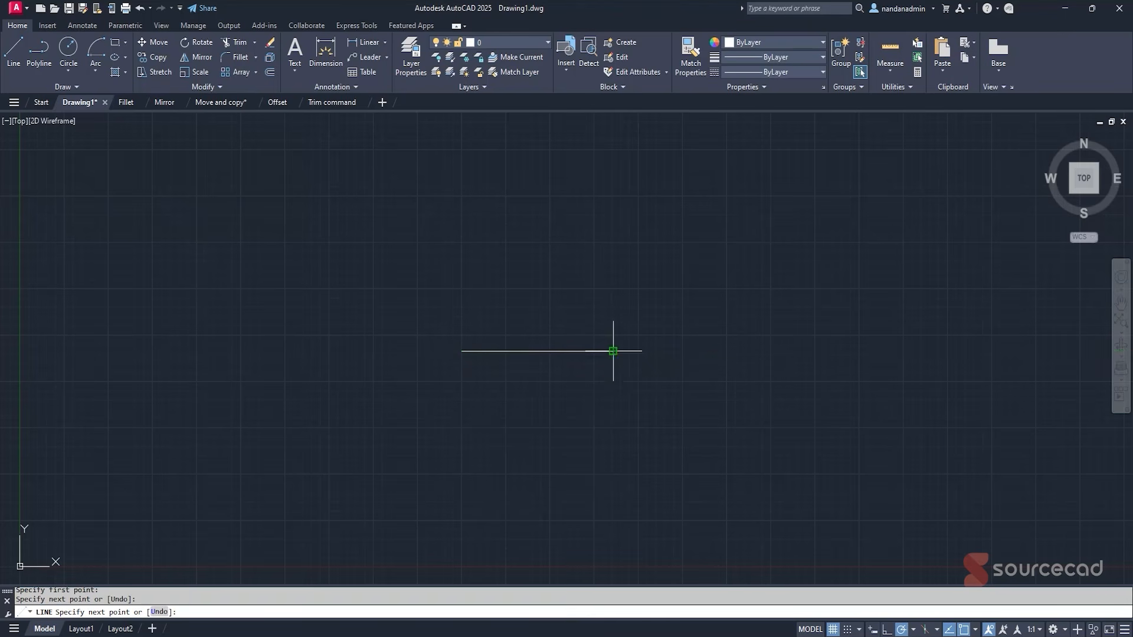
key(Return)
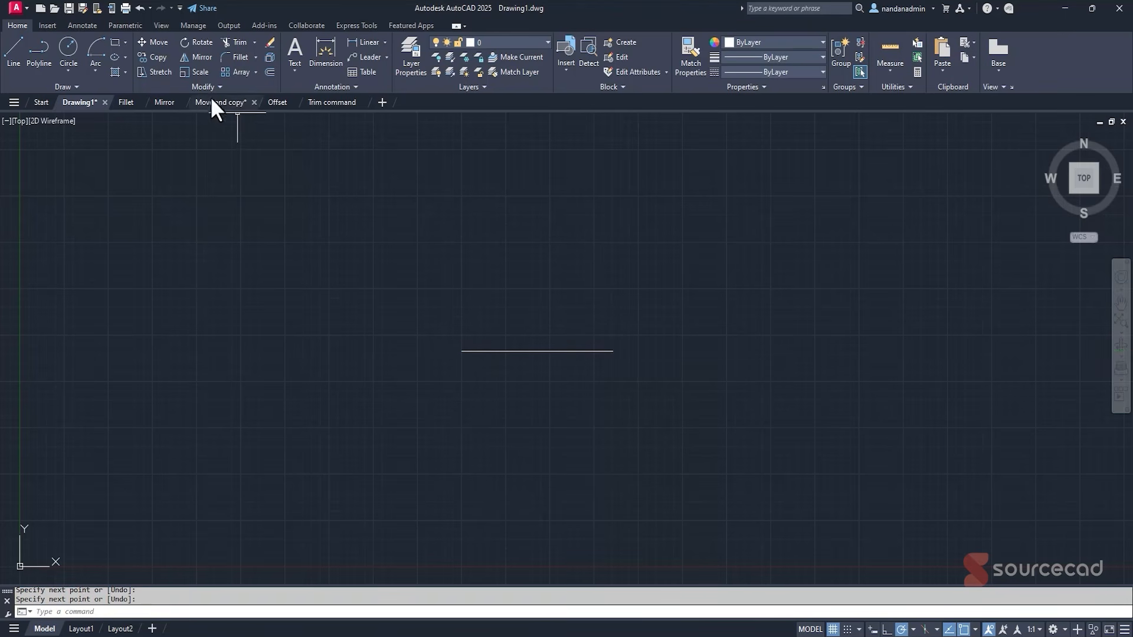
Rotate the horizontal line by 30 degrees about its left endpoint.
click(196, 44)
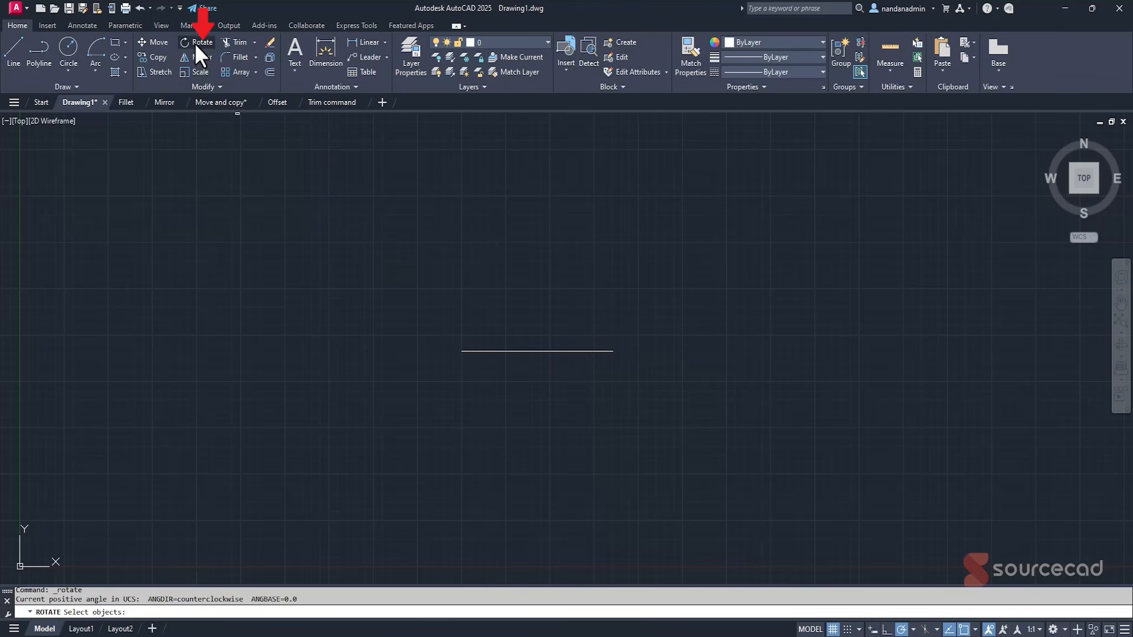
click(495, 351)
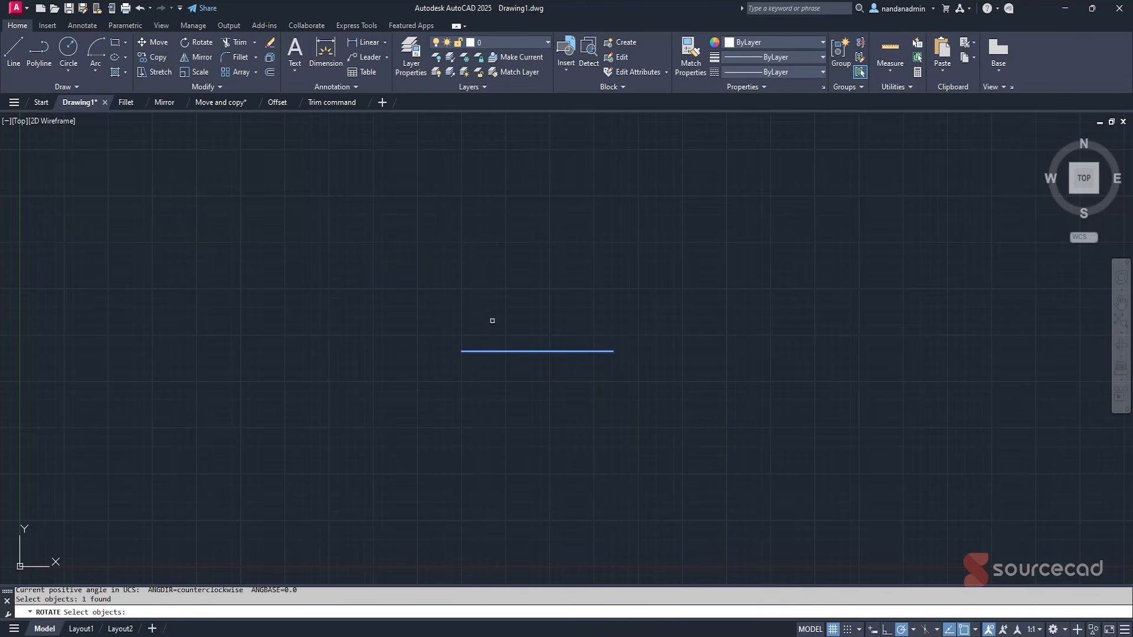
key(Return)
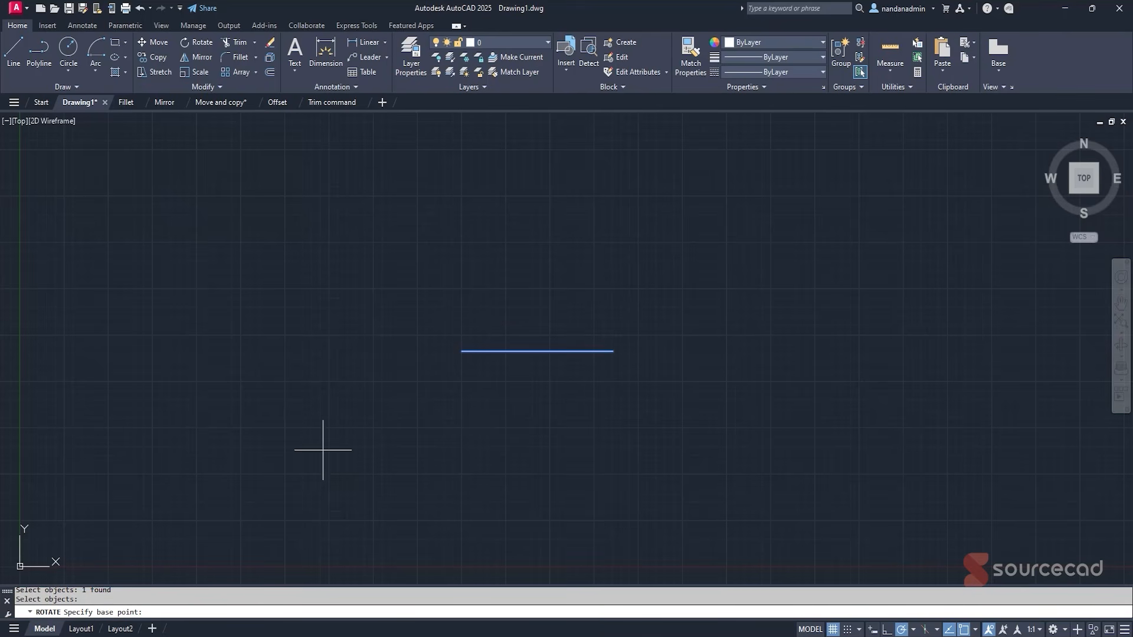
click(462, 351)
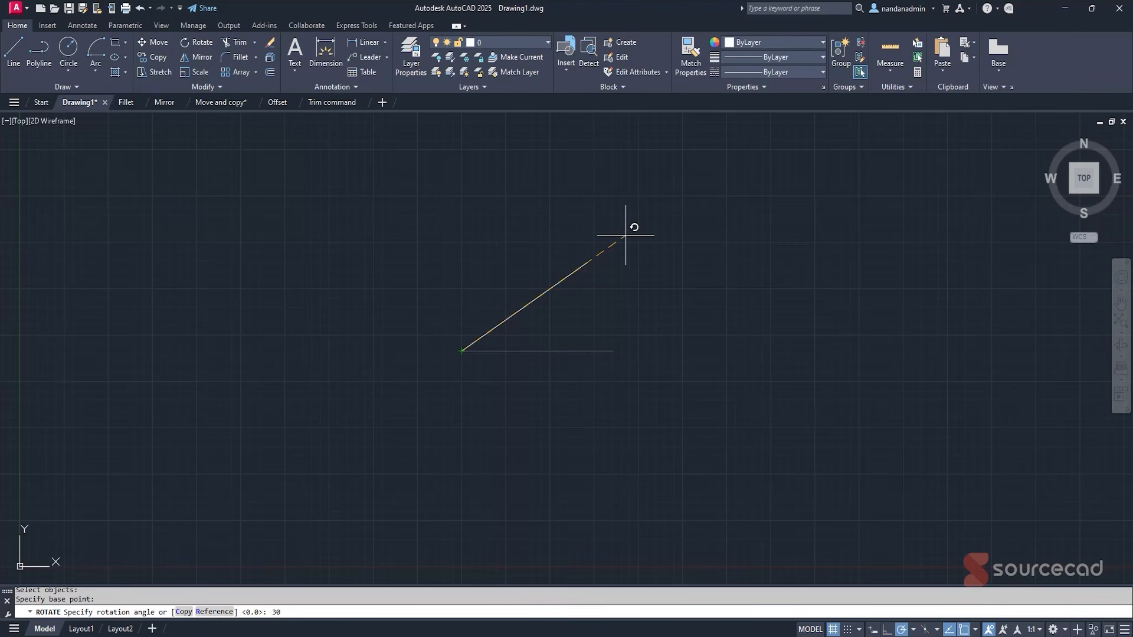
key(Return)
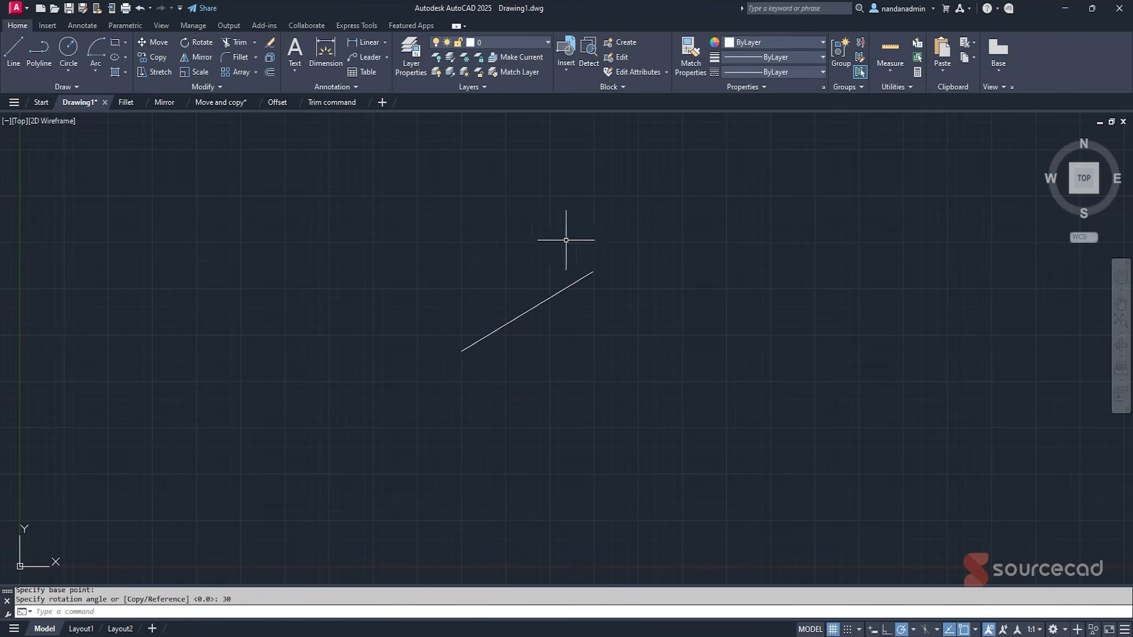
Draw a horizontal line to the right from the lower endpoint of the rotated line, longer than that line.
click(14, 59)
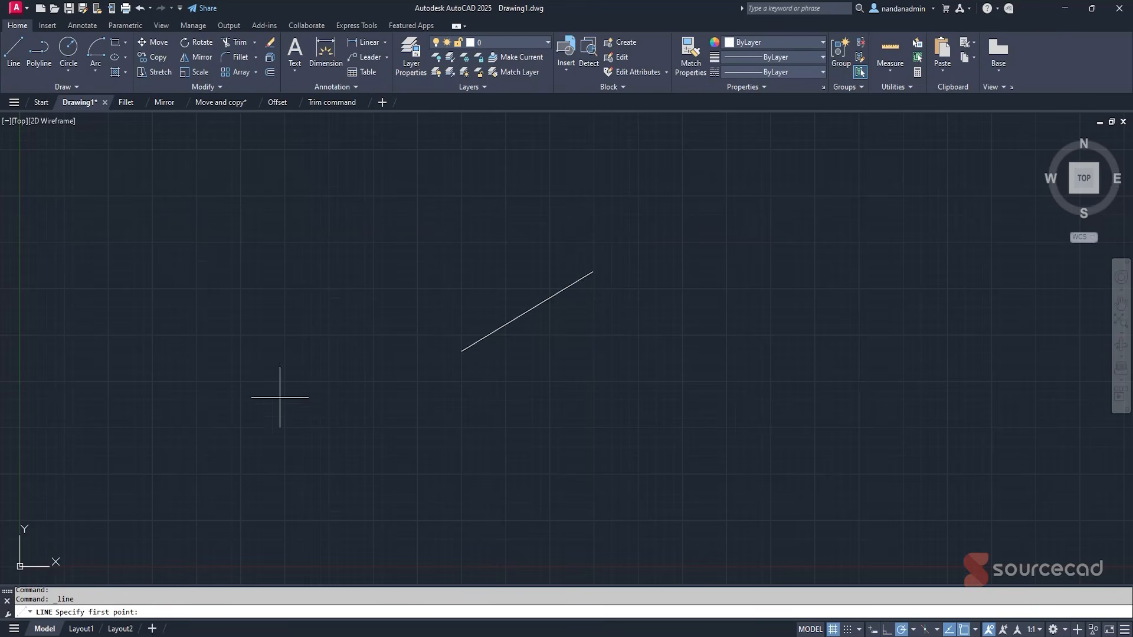
click(458, 355)
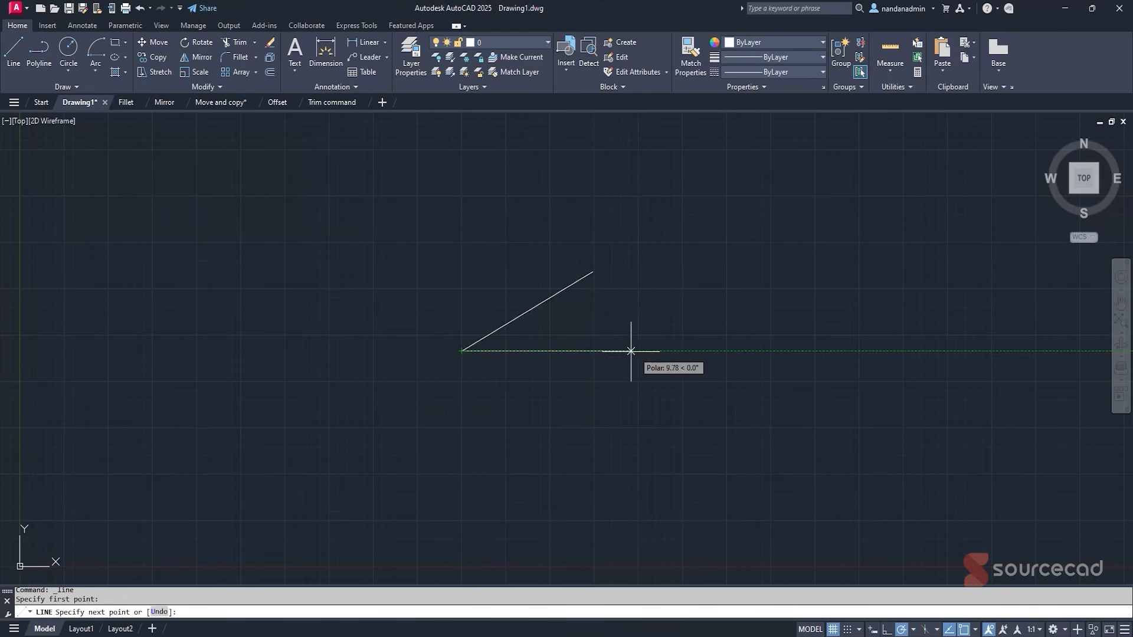
click(688, 351)
click(715, 351)
key(Escape)
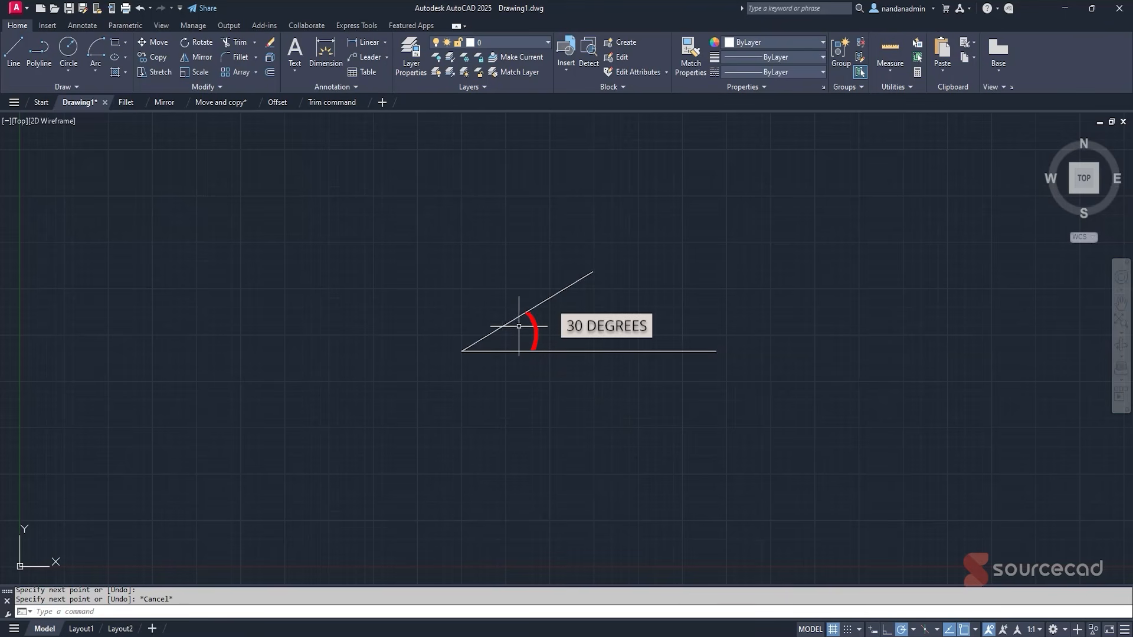
Stretch the right end of the horizontal line up and inward so the line slopes gently below the rotated one.
click(519, 352)
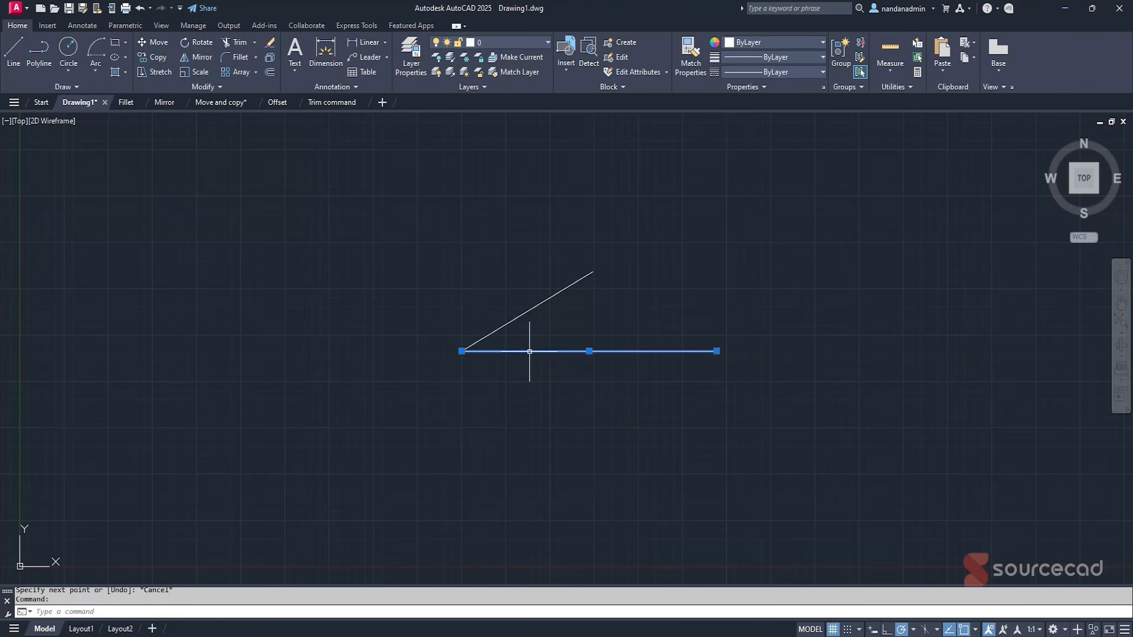
click(716, 351)
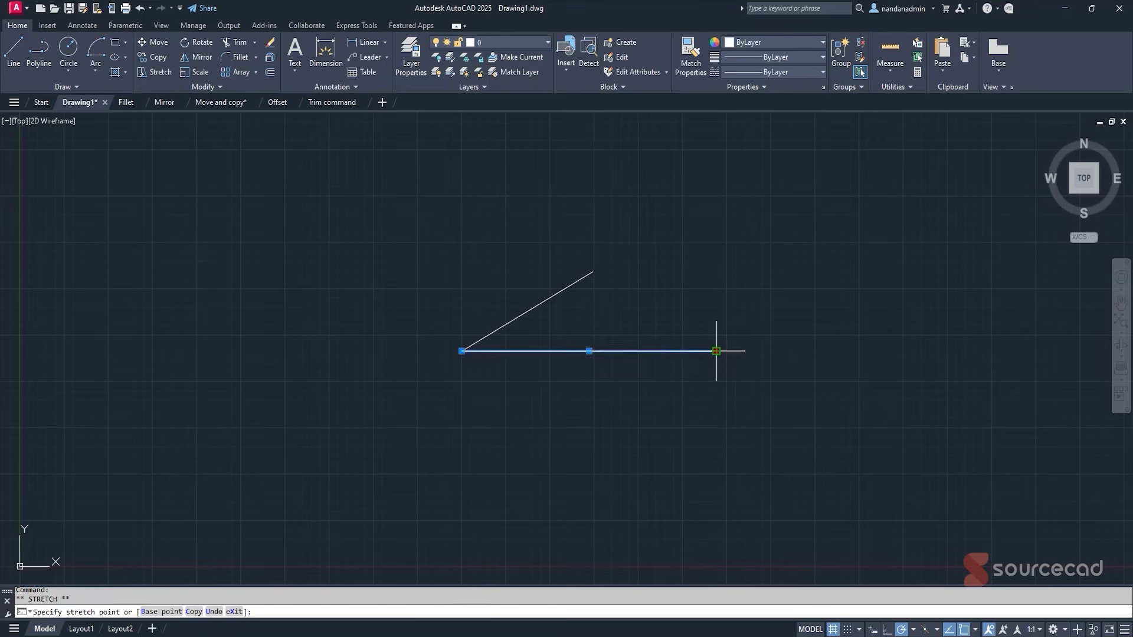
click(671, 313)
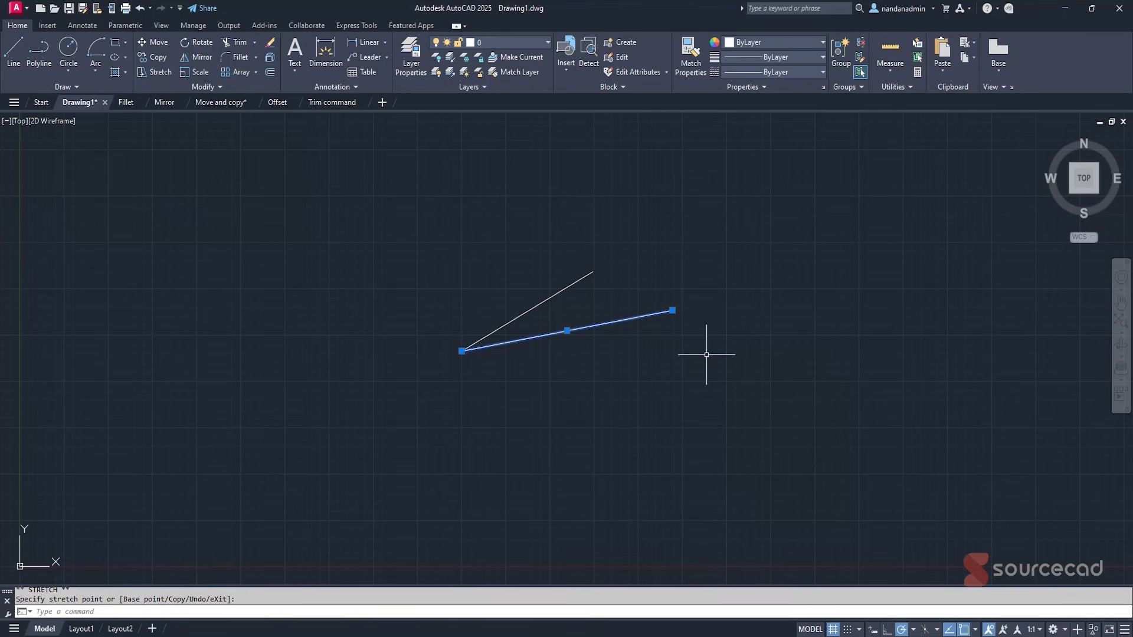
key(Escape)
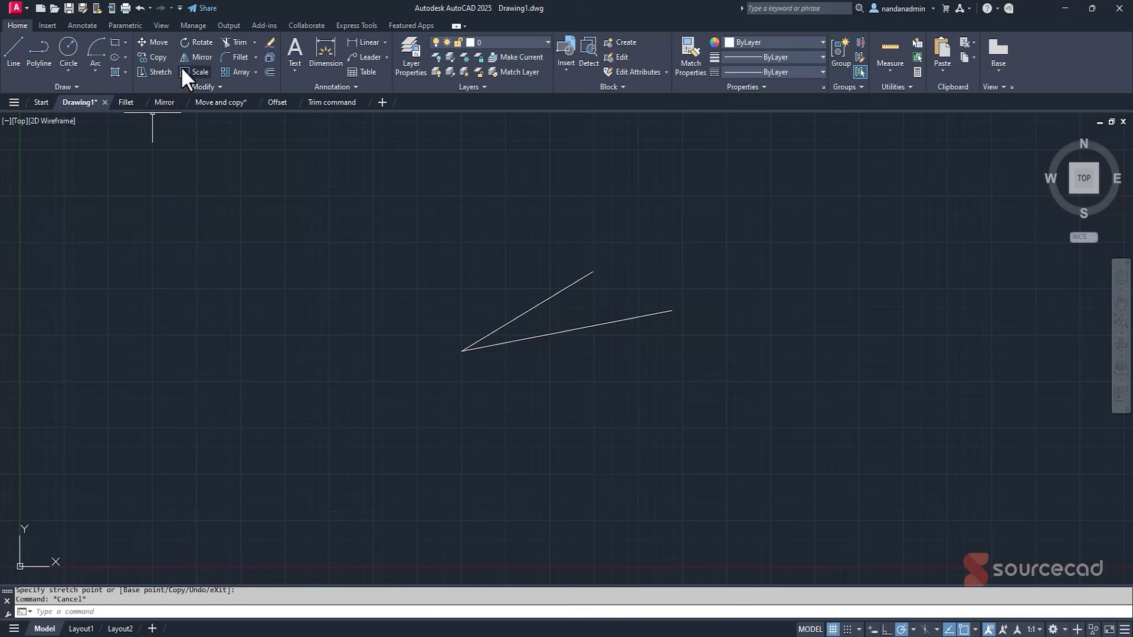
Erase the steeper 30-degree line, leaving only the gently sloping line.
click(200, 45)
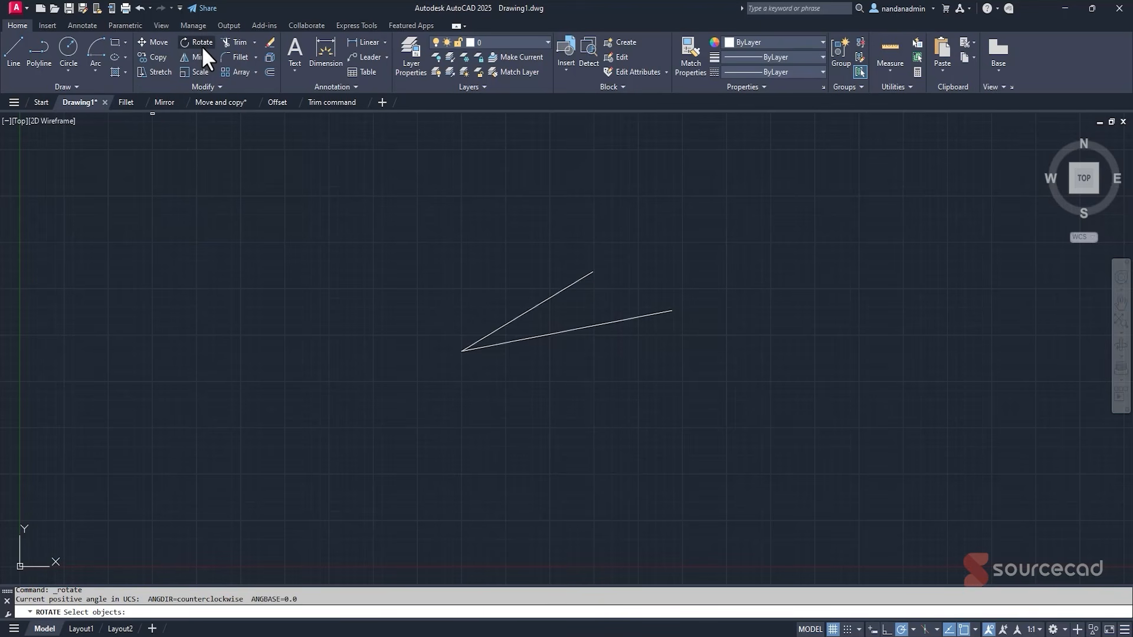
key(Escape)
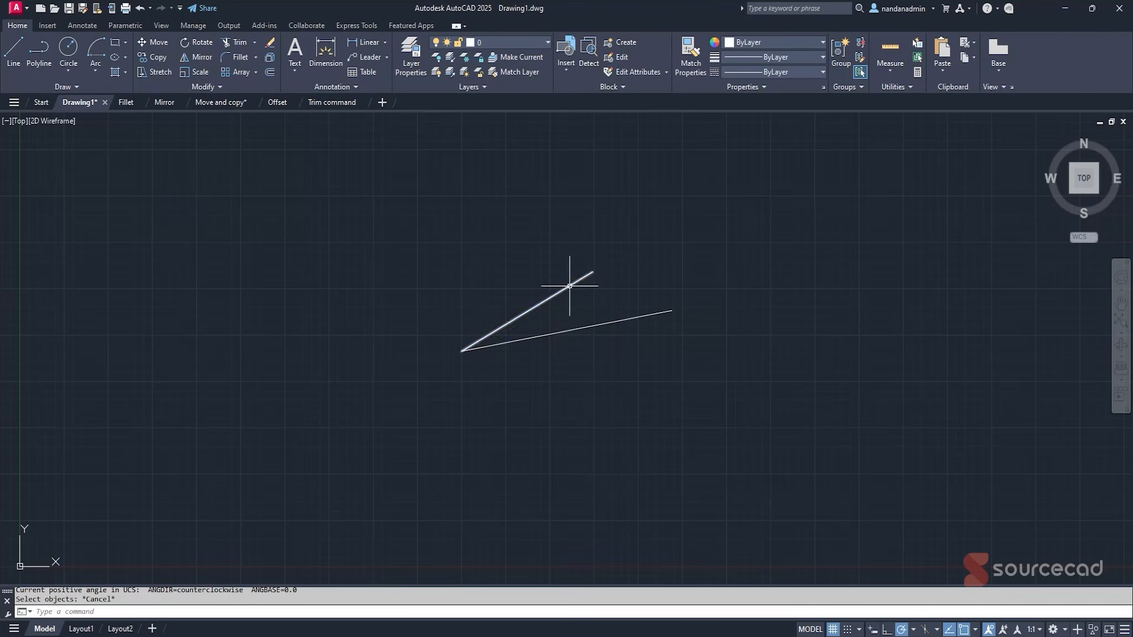
click(571, 280)
key(Delete)
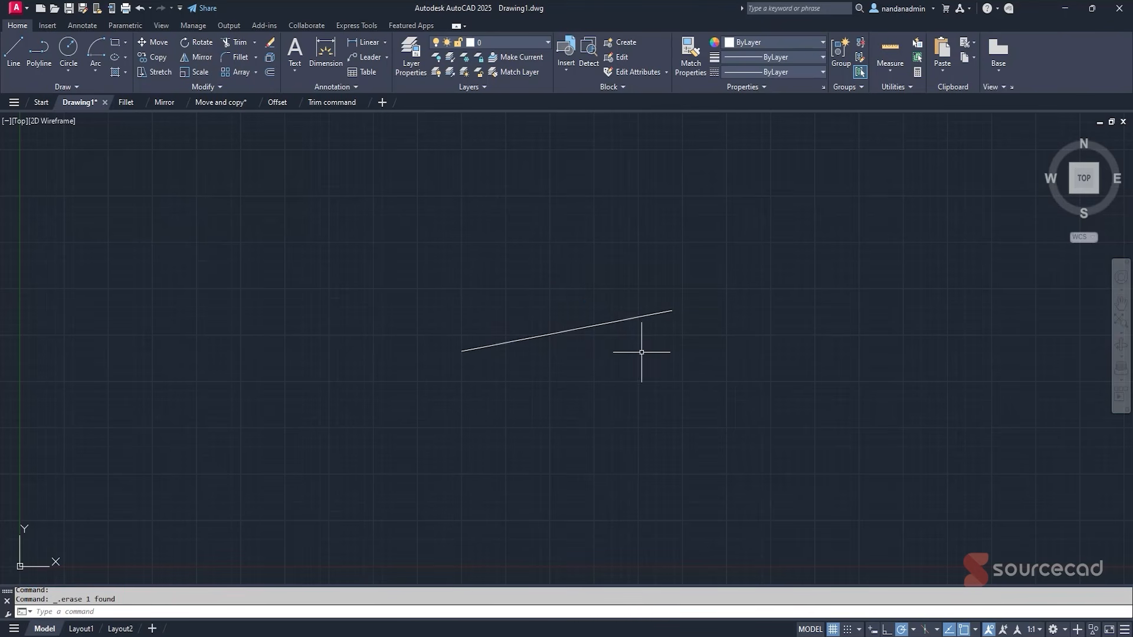
Rotate a copy of the remaining line by 90 degrees about its left endpoint, using Rotate's Copy option.
click(198, 42)
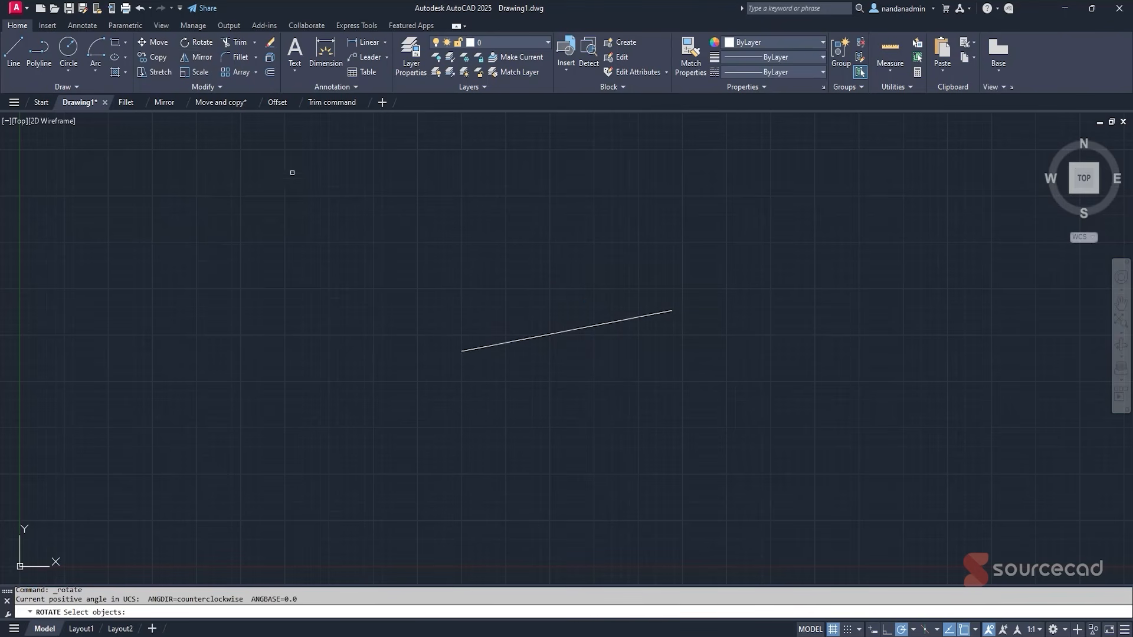
click(499, 335)
click(513, 348)
key(Return)
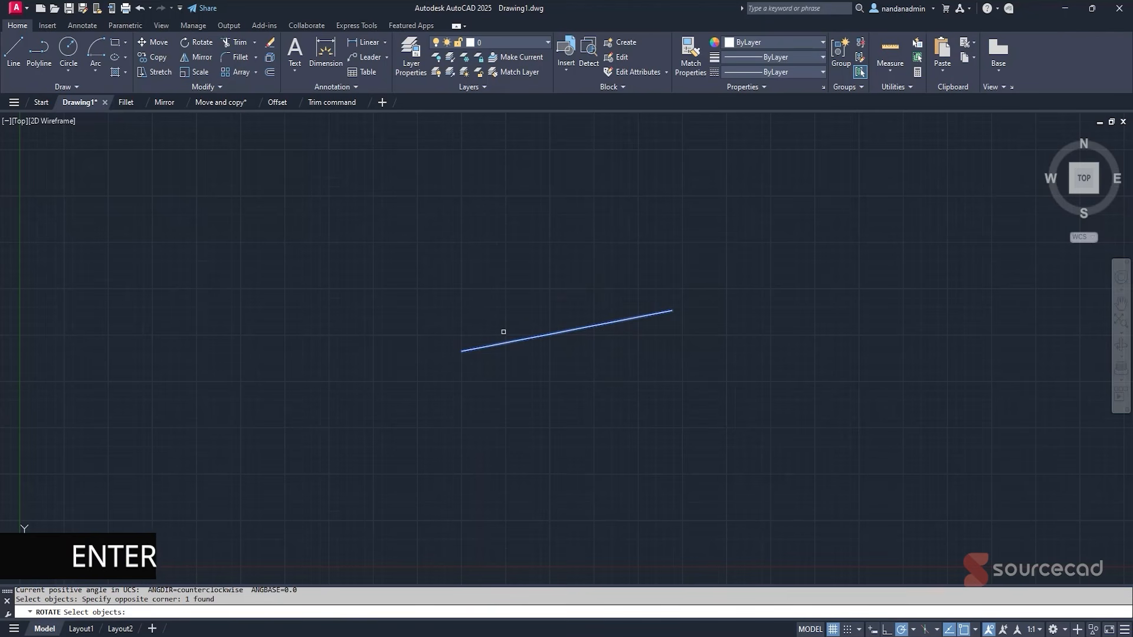
click(461, 351)
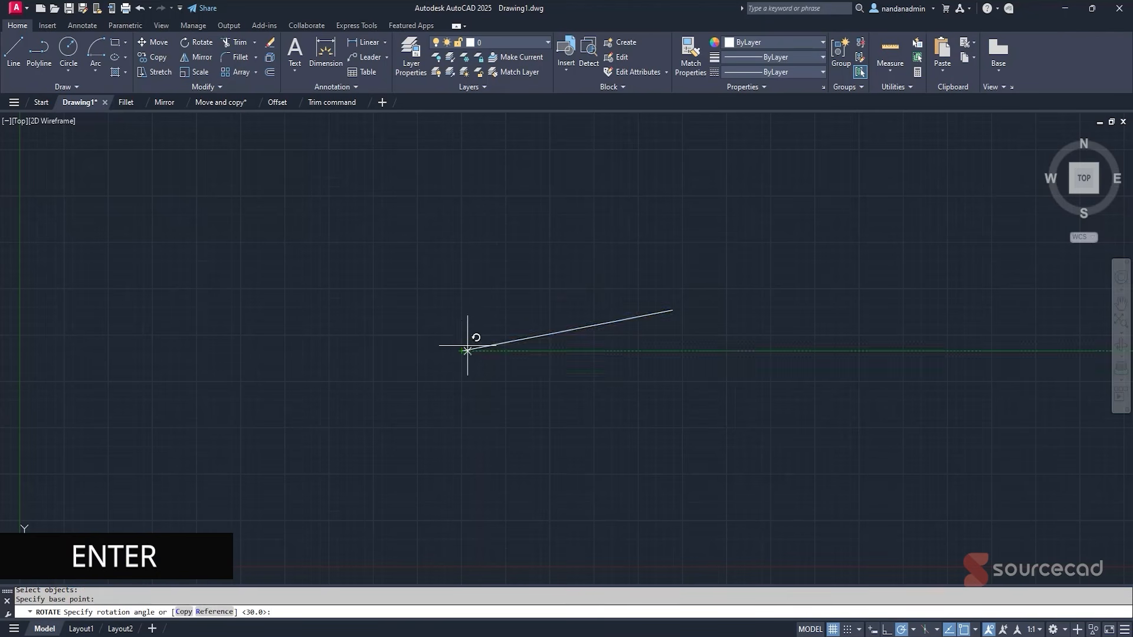
text(90)
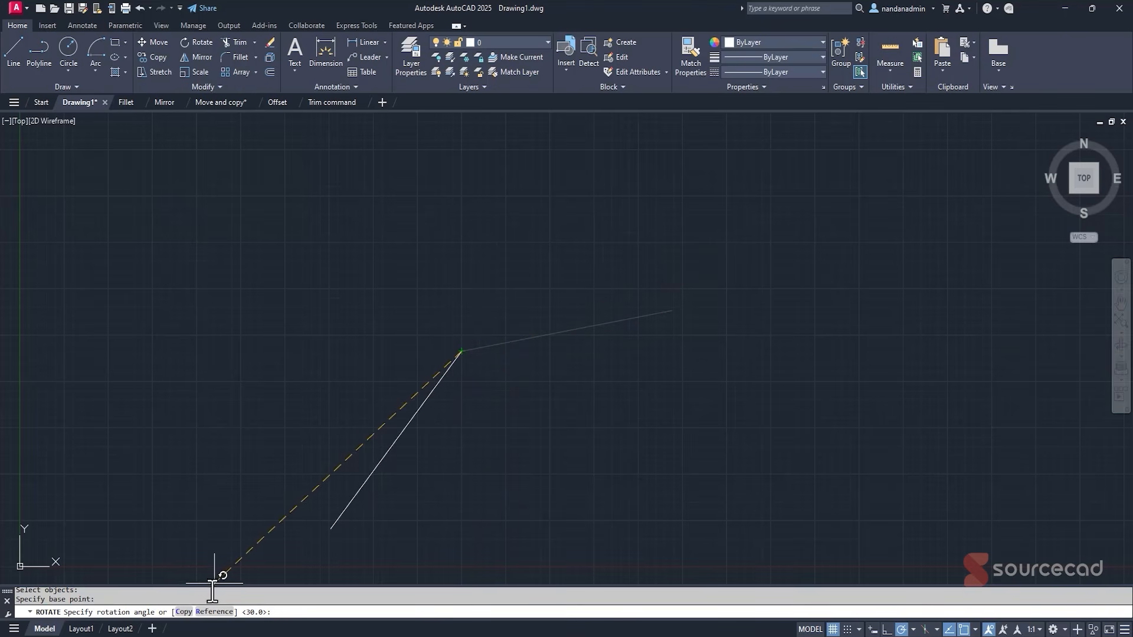
click(184, 612)
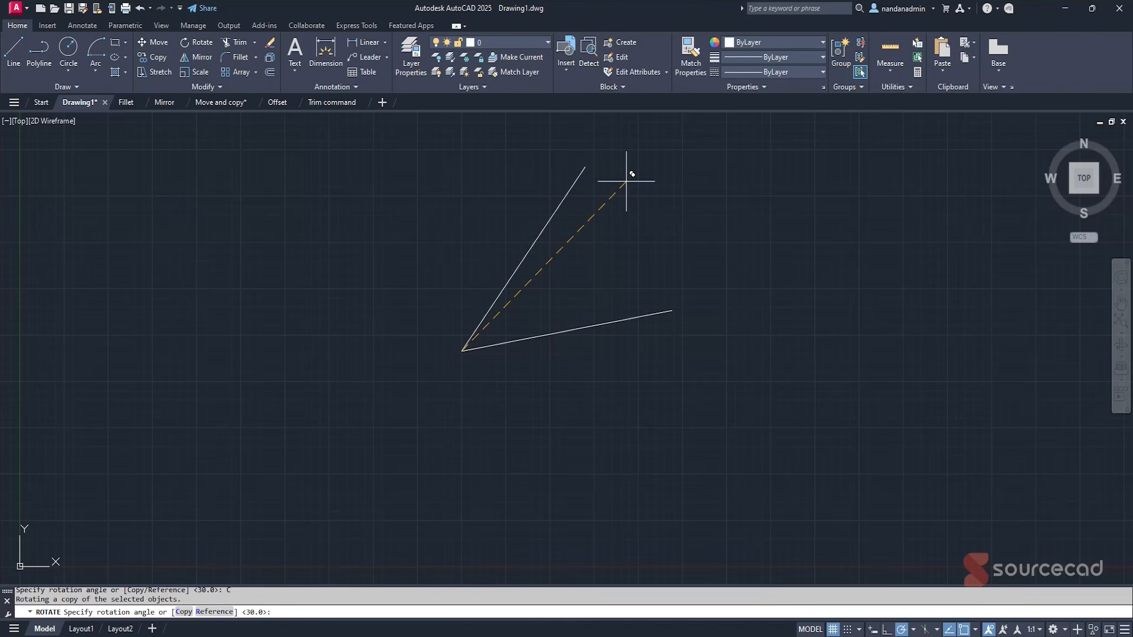
text(90)
key(Return)
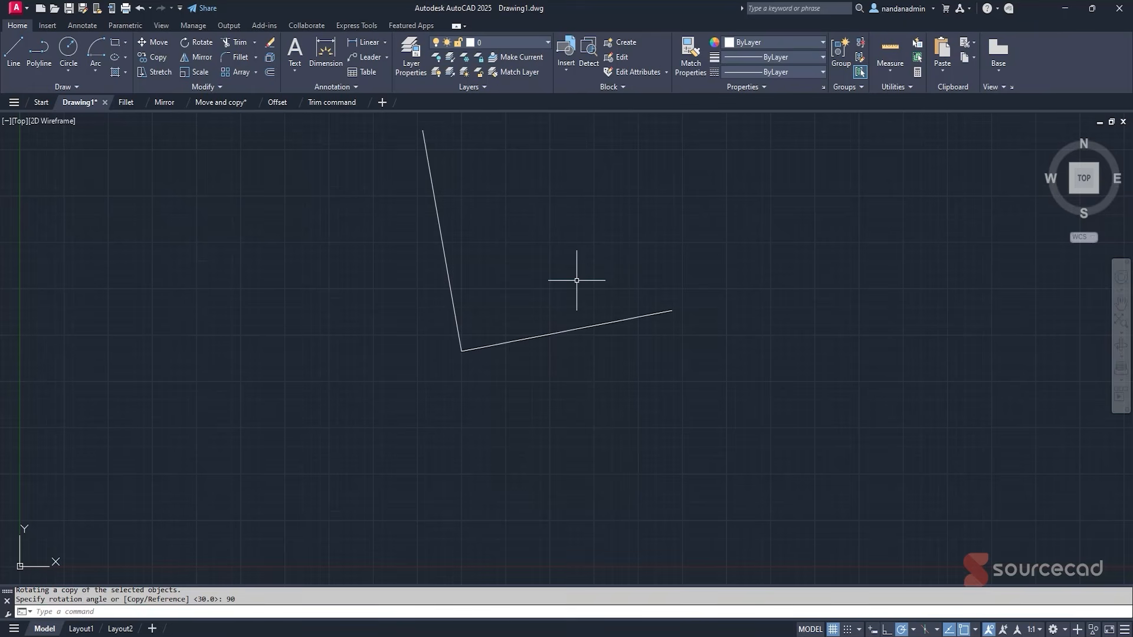
Switch to the Mirror drawing.
click(166, 102)
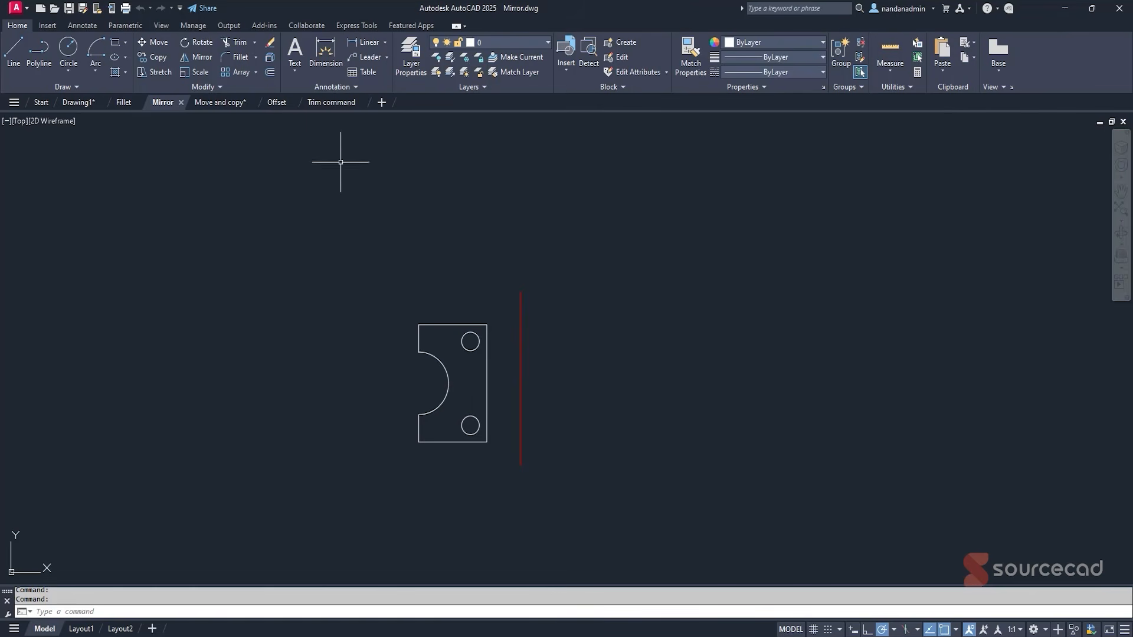
Mirror the plate and its two holes about the red vertical line, keeping the source objects, and undo the mirror.
click(202, 56)
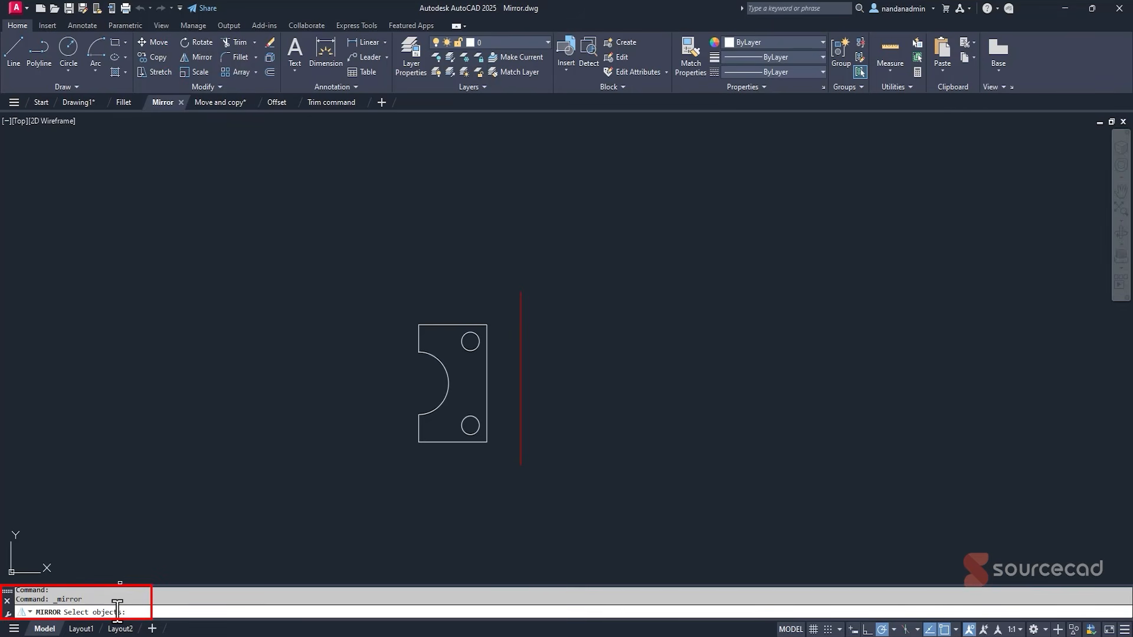
click(387, 289)
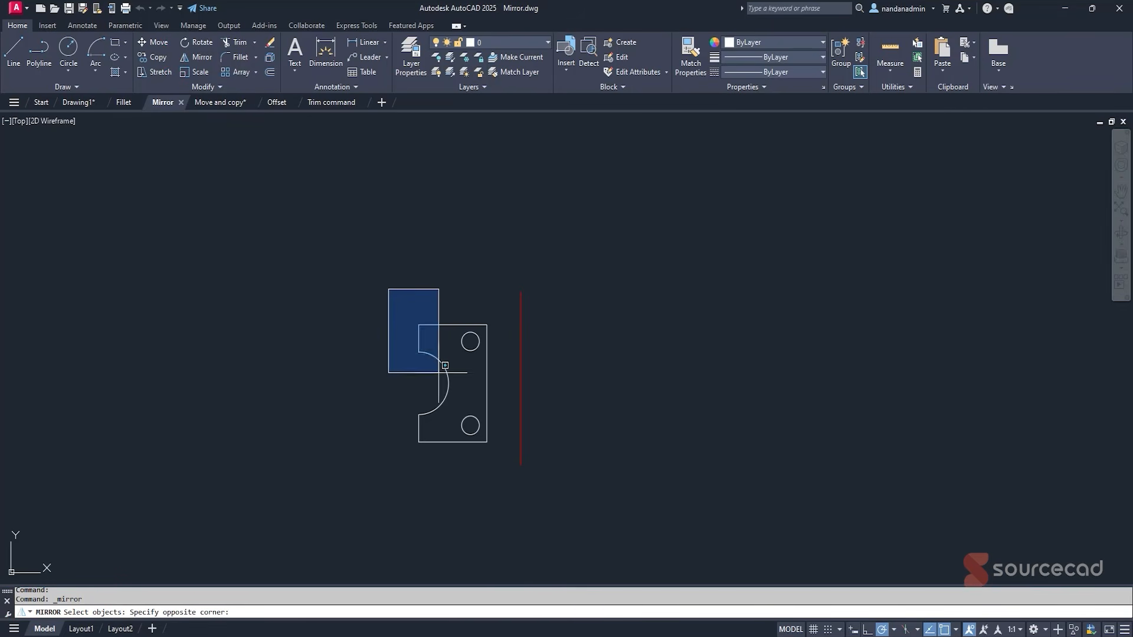
click(499, 486)
key(Return)
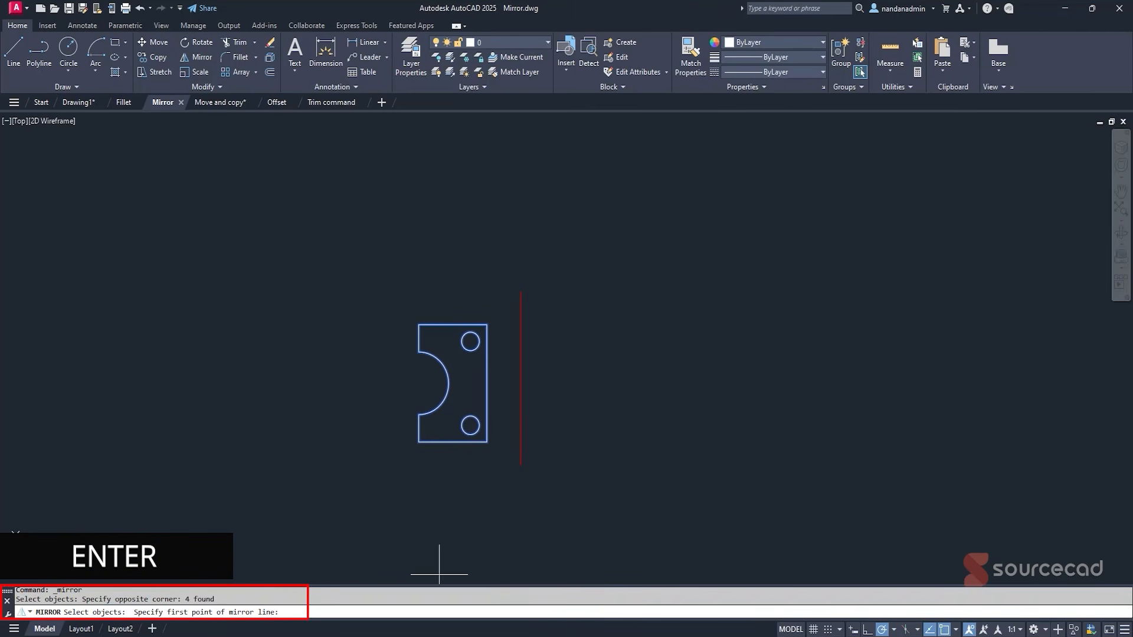
click(521, 291)
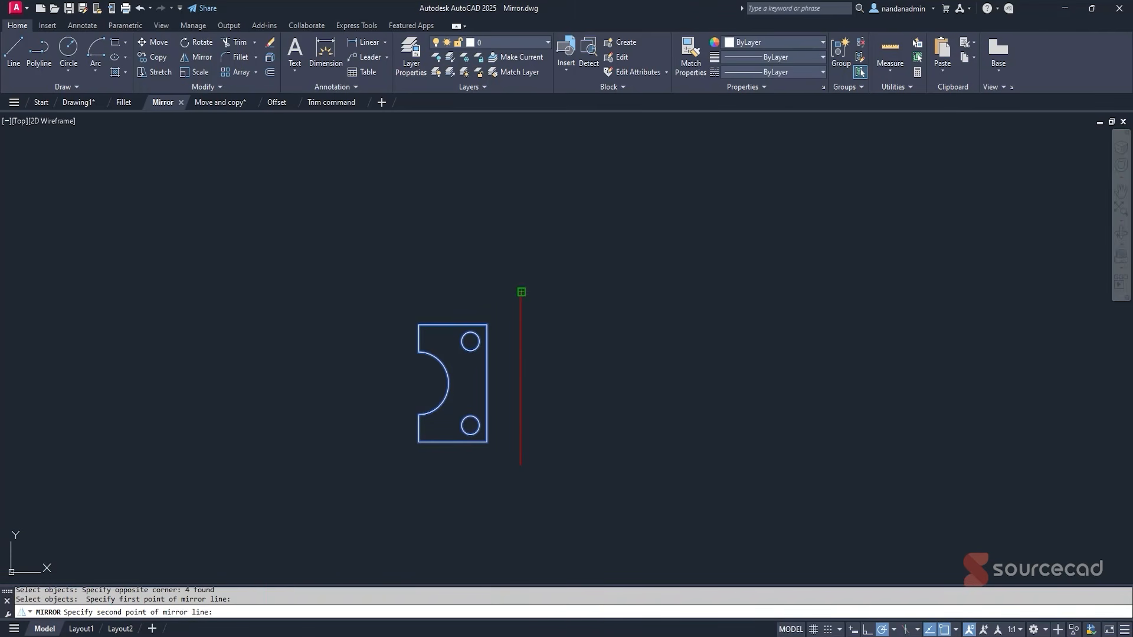
click(521, 465)
key(Return)
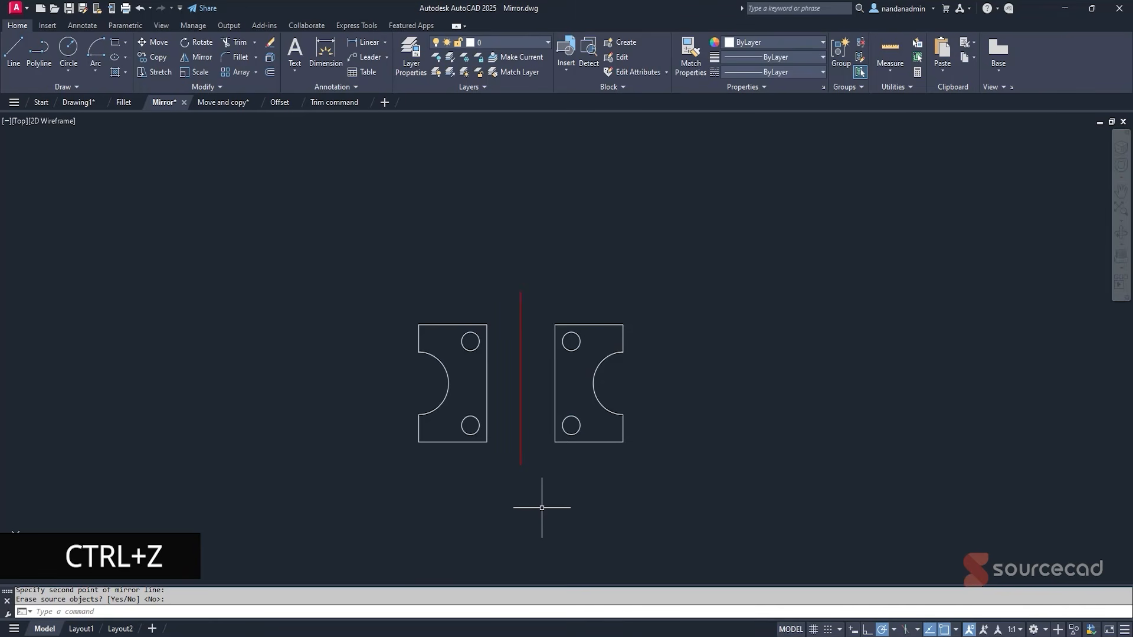
key(ctrl+z)
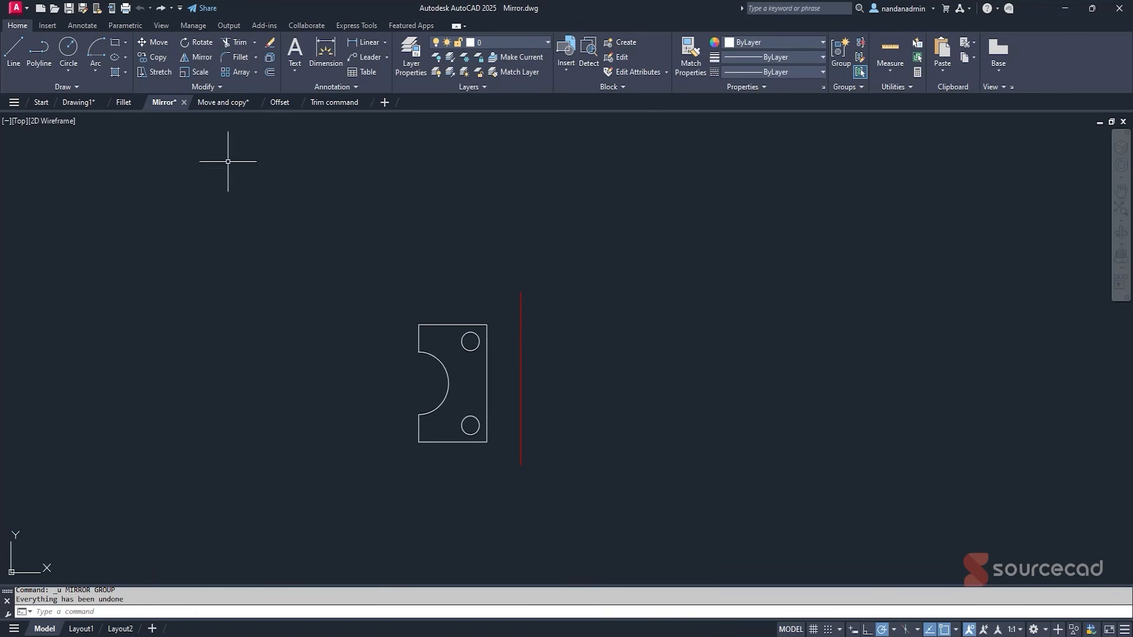
click(199, 57)
click(388, 278)
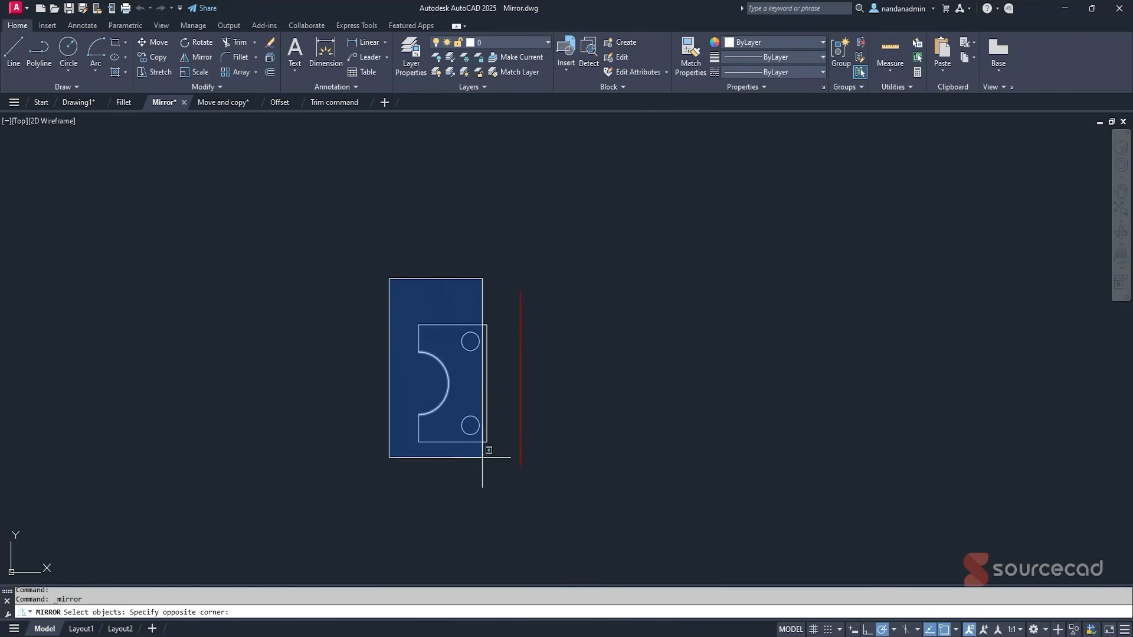
click(501, 492)
key(Return)
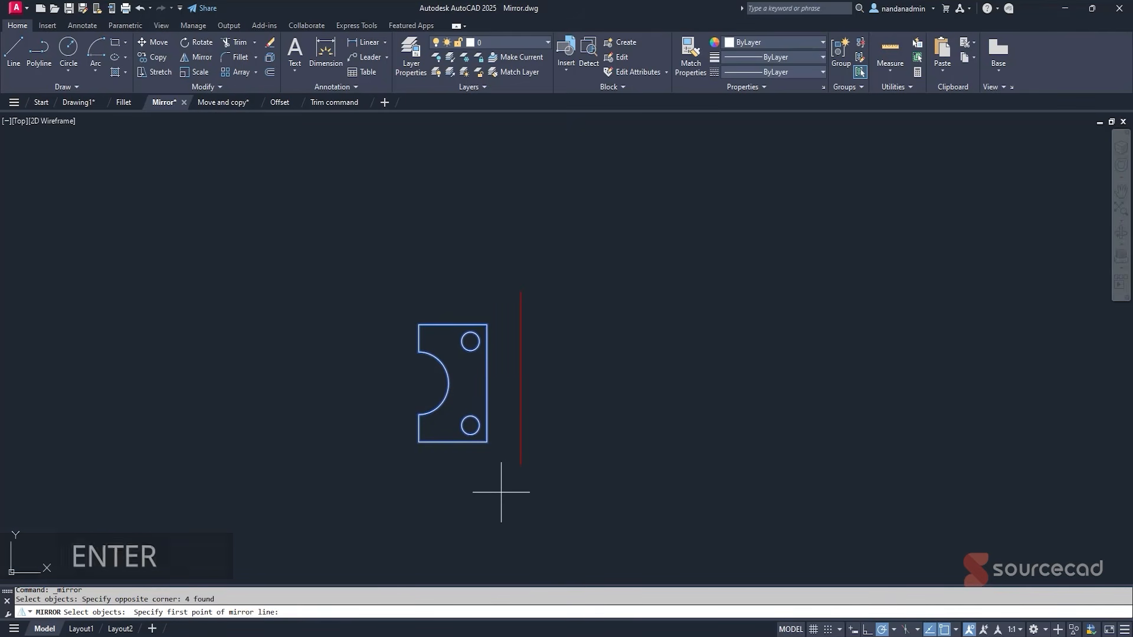
click(605, 308)
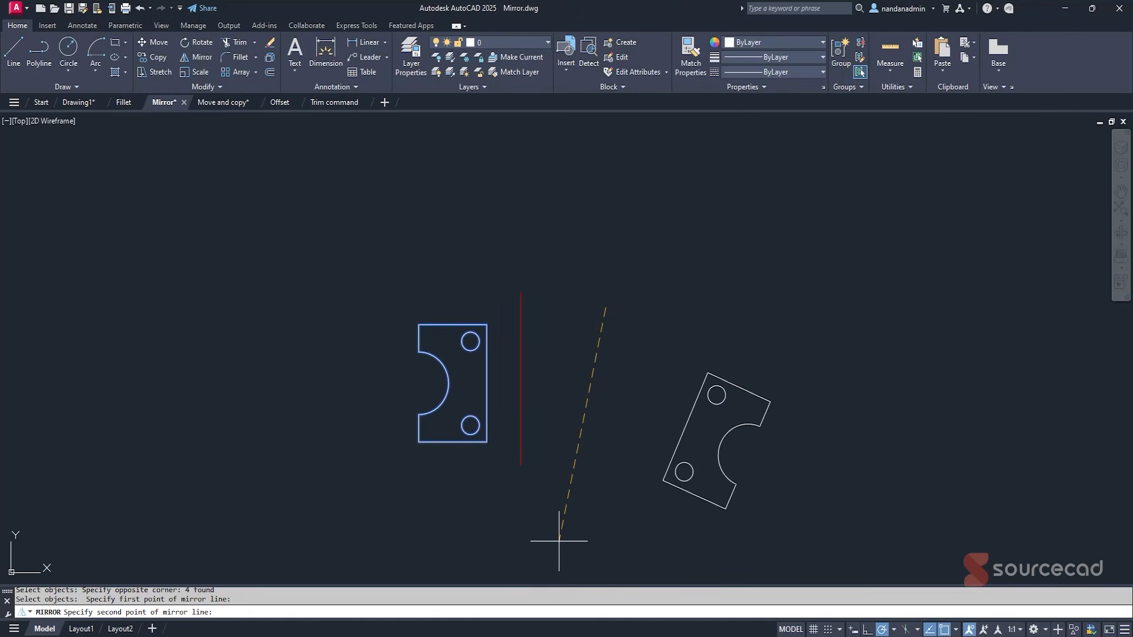
key(Escape)
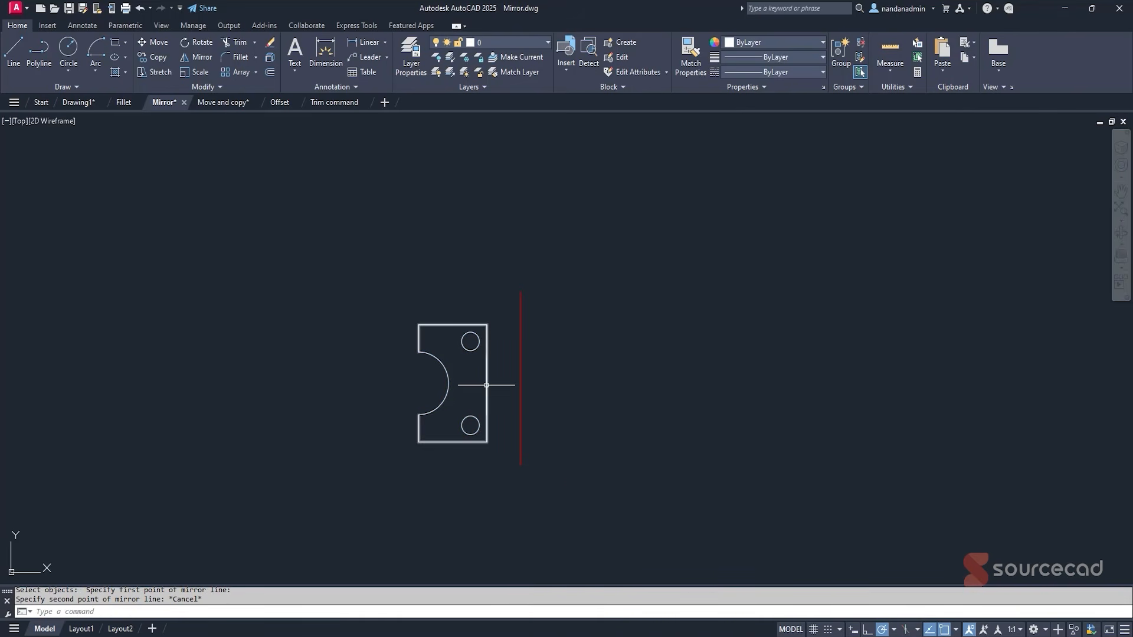
Mirror the plate and its two holes about the plate's own right edge, keeping the source objects, and undo the mirror.
click(202, 56)
click(380, 274)
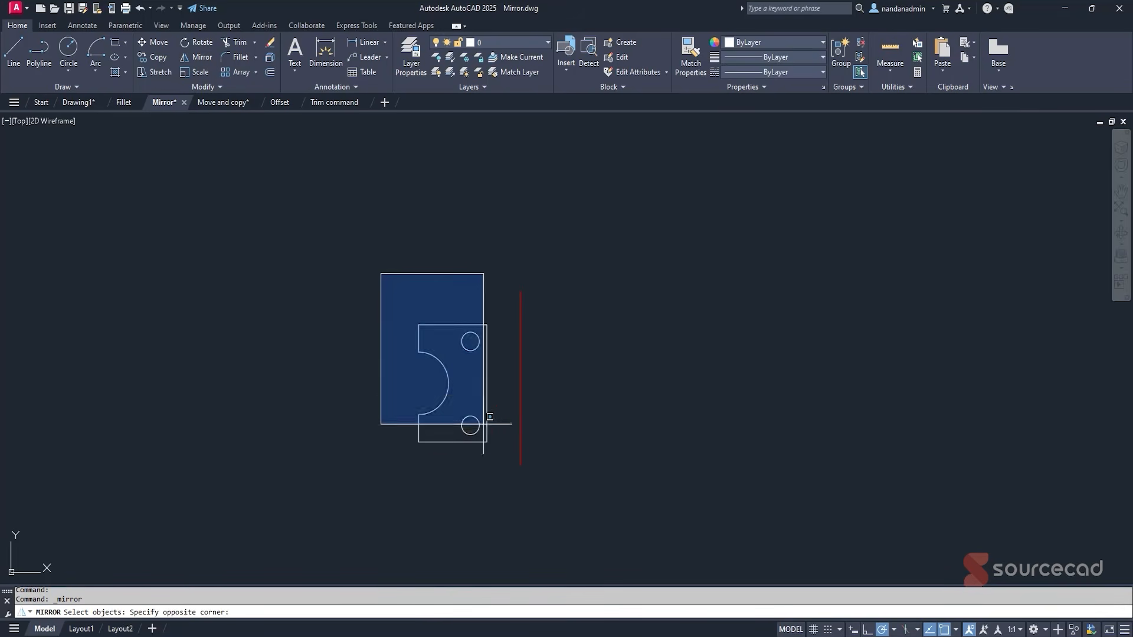
click(484, 423)
key(Return)
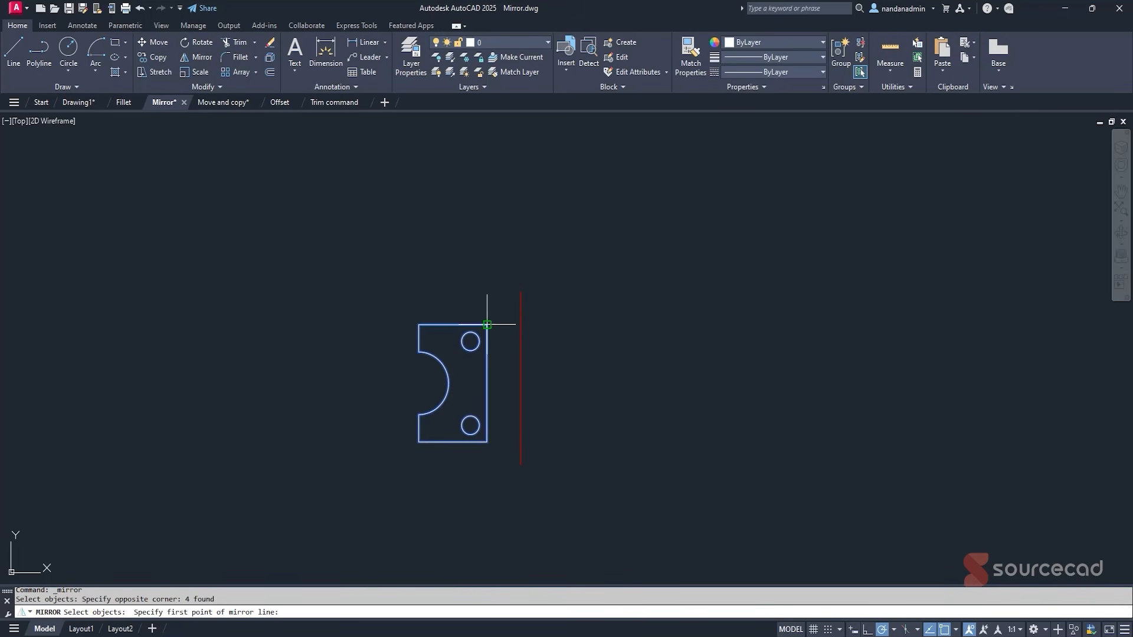
click(487, 325)
click(487, 399)
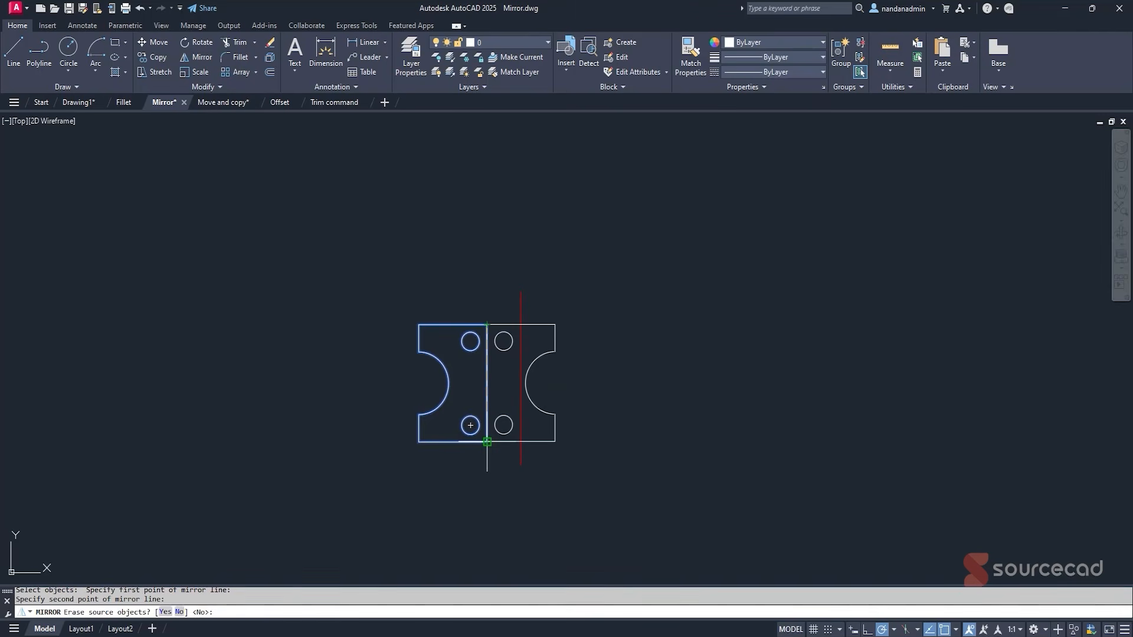
key(Return)
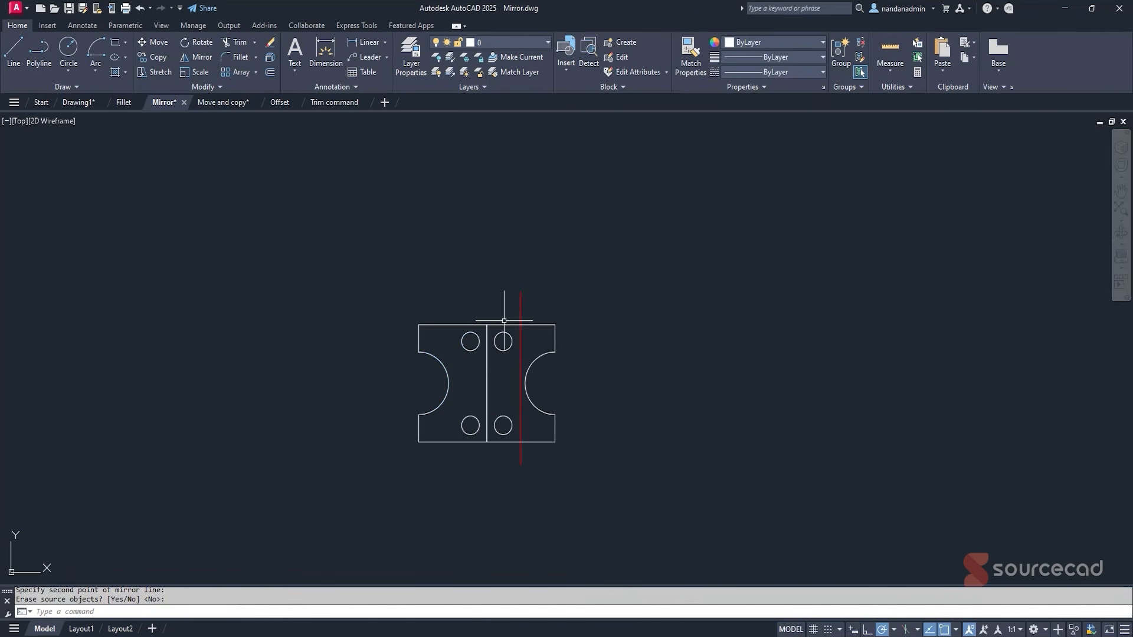
key(ctrl+z)
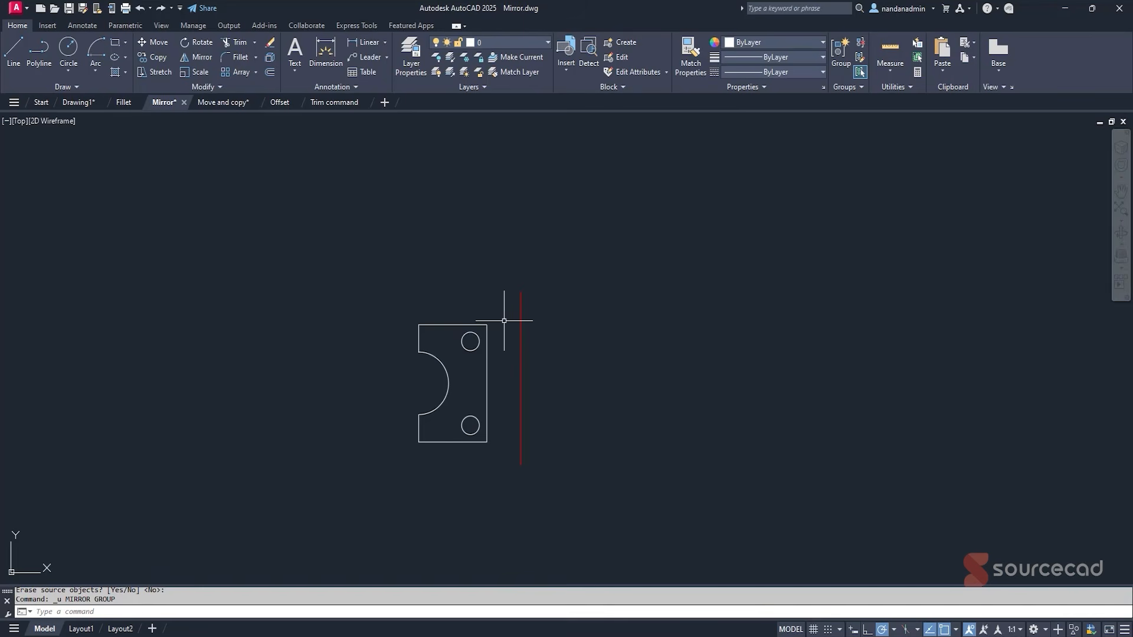
Mirror the plate and its two holes about the red vertical line, erasing the source objects.
click(195, 55)
click(367, 260)
click(499, 482)
key(Return)
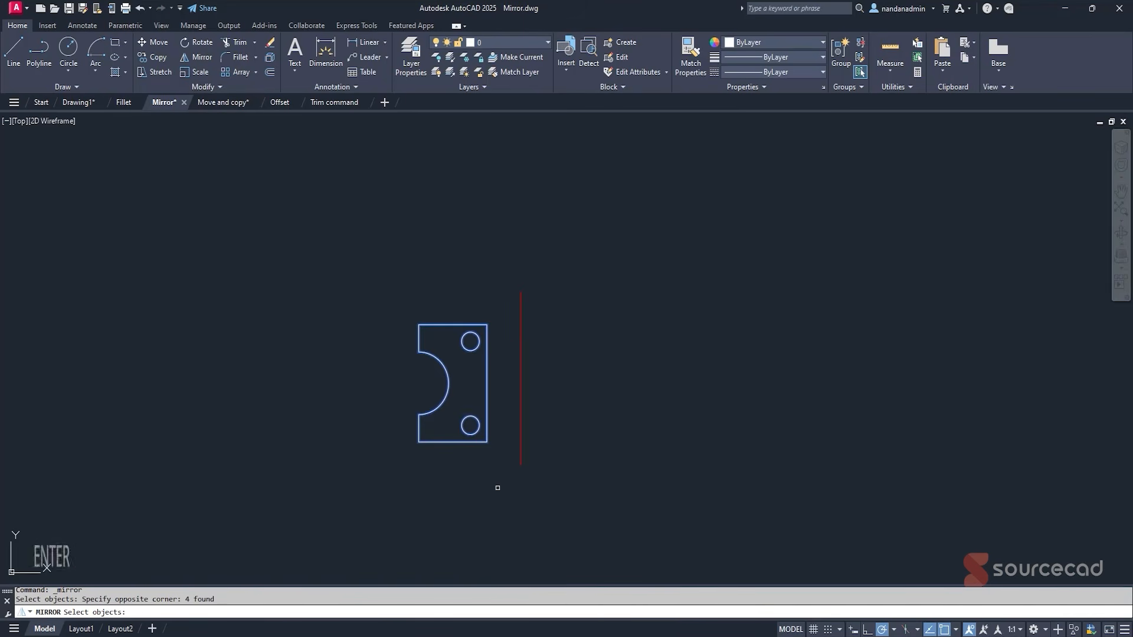
click(521, 292)
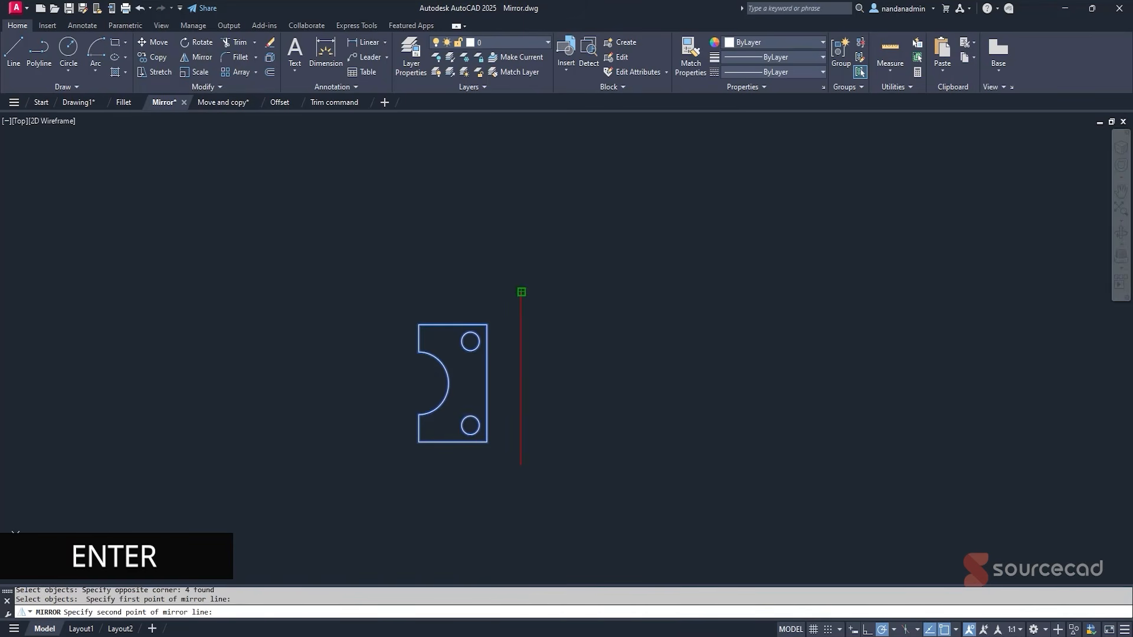
click(521, 465)
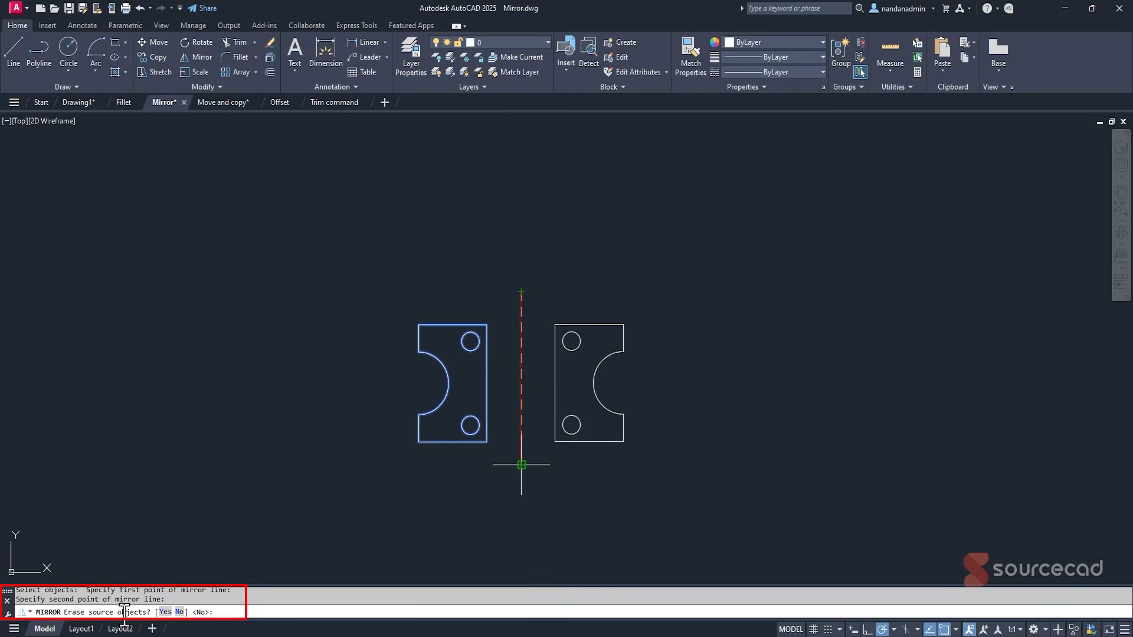
click(165, 611)
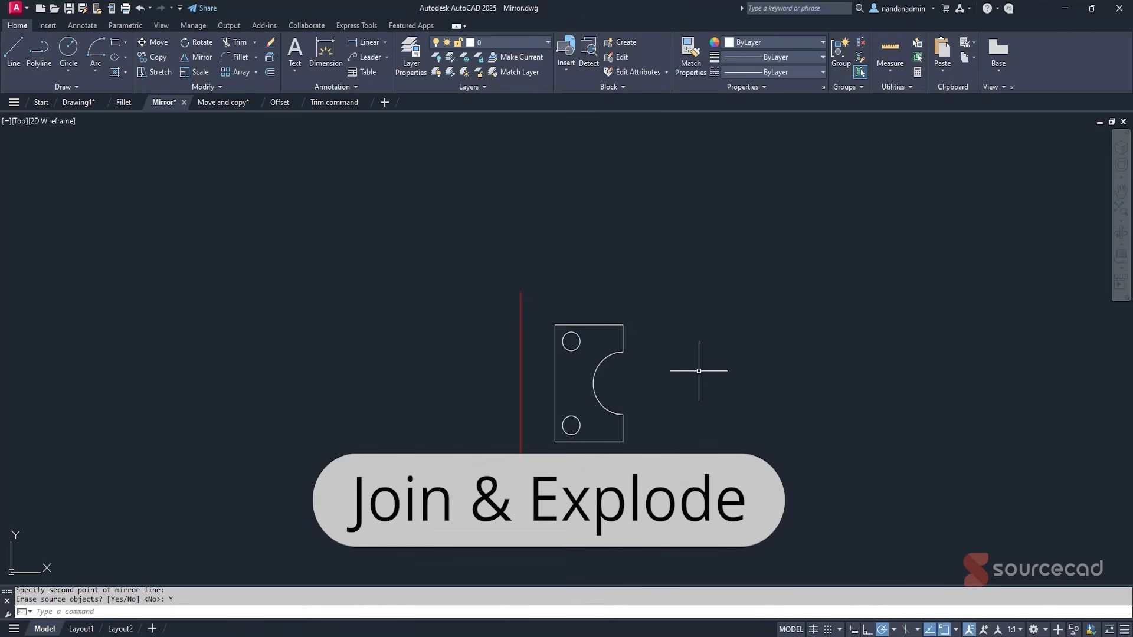
Switch to Drawing1 and erase both of its lines.
click(86, 102)
click(465, 400)
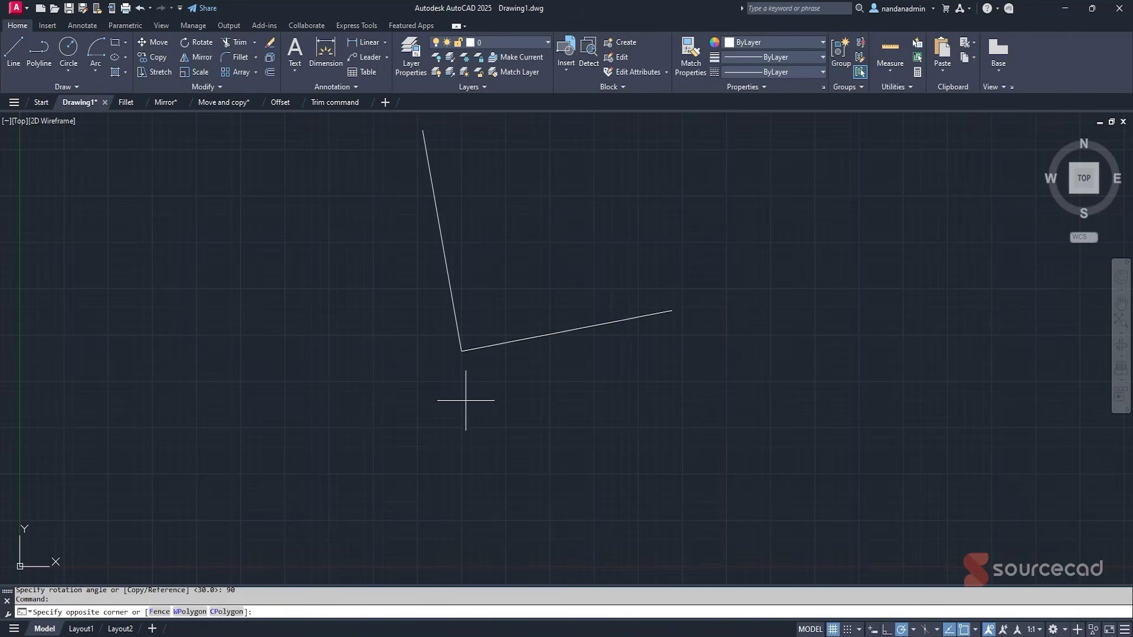
click(445, 308)
key(Delete)
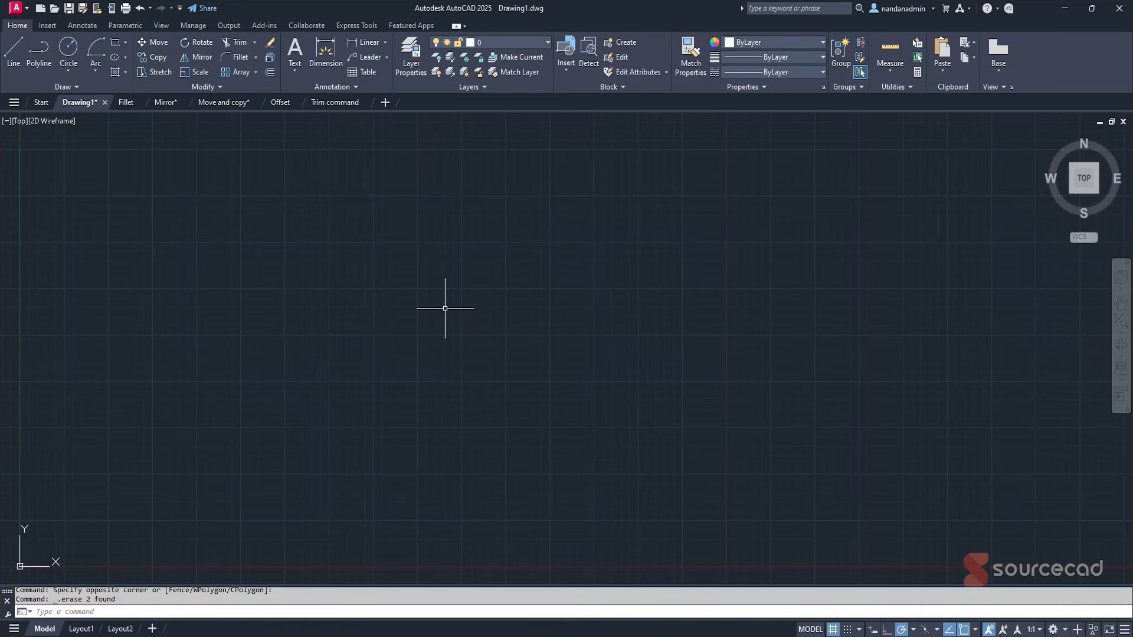
Draw a rectangle in the middle of the empty drawing and check by selection whether its sides form one object.
click(115, 42)
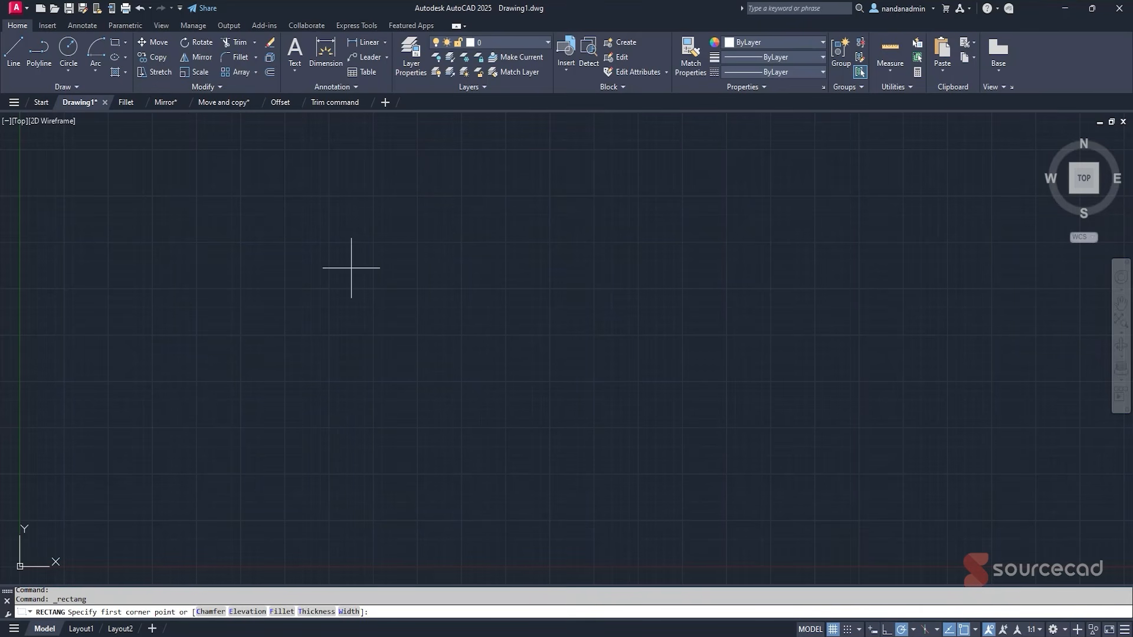
click(384, 260)
click(670, 429)
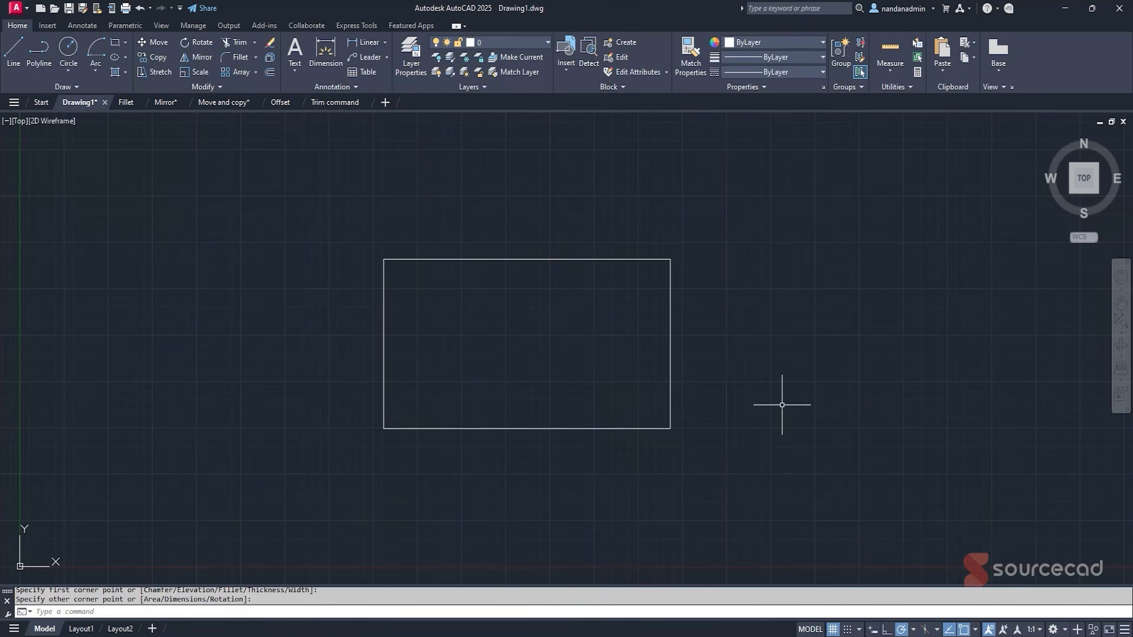
click(442, 259)
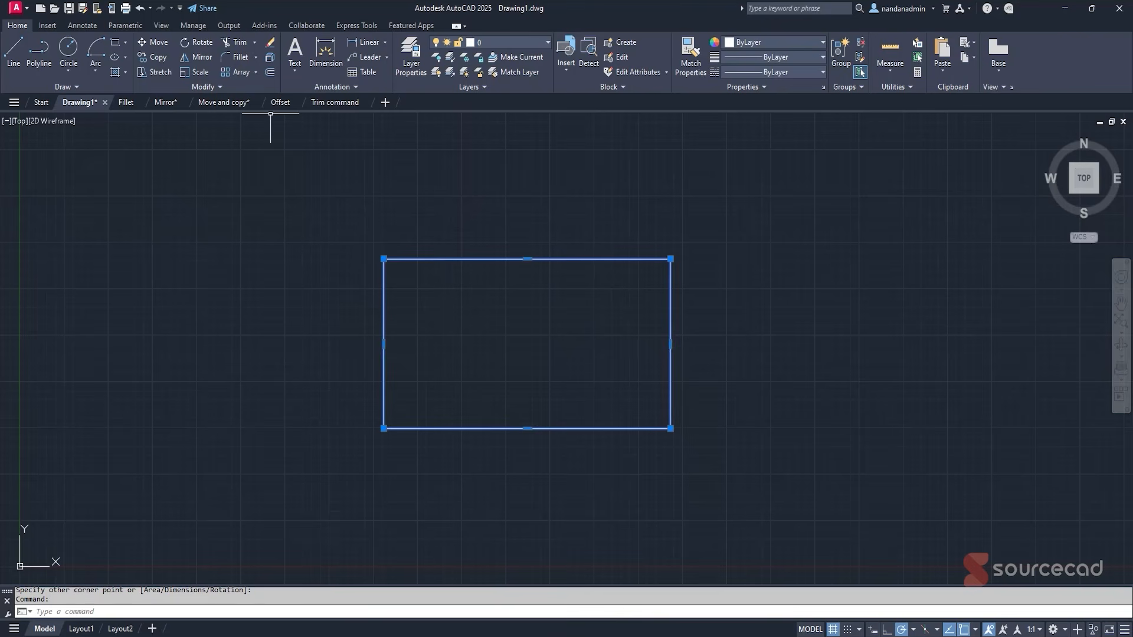
key(Escape)
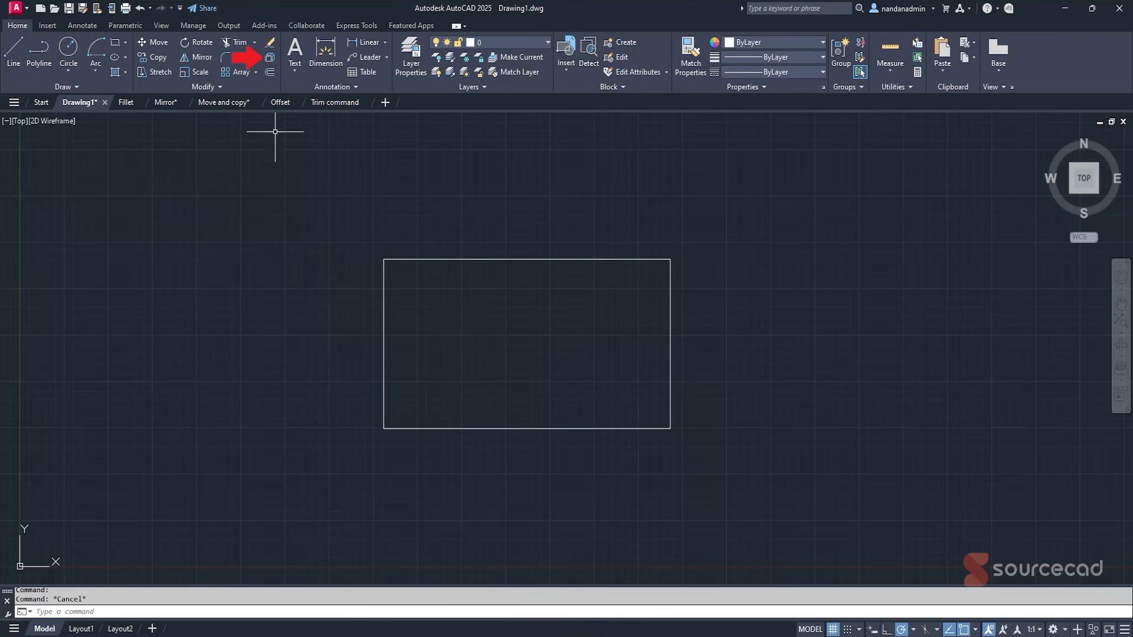
Explode the rectangle into separate lines and check each of its four sides by selecting them individually.
click(271, 59)
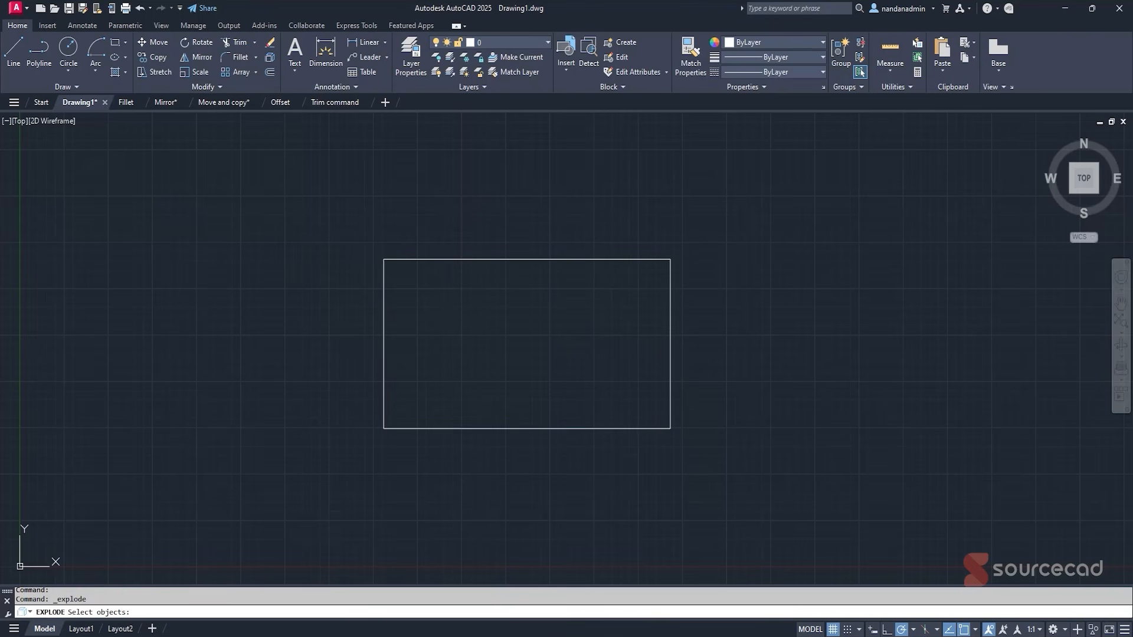
click(416, 260)
key(Return)
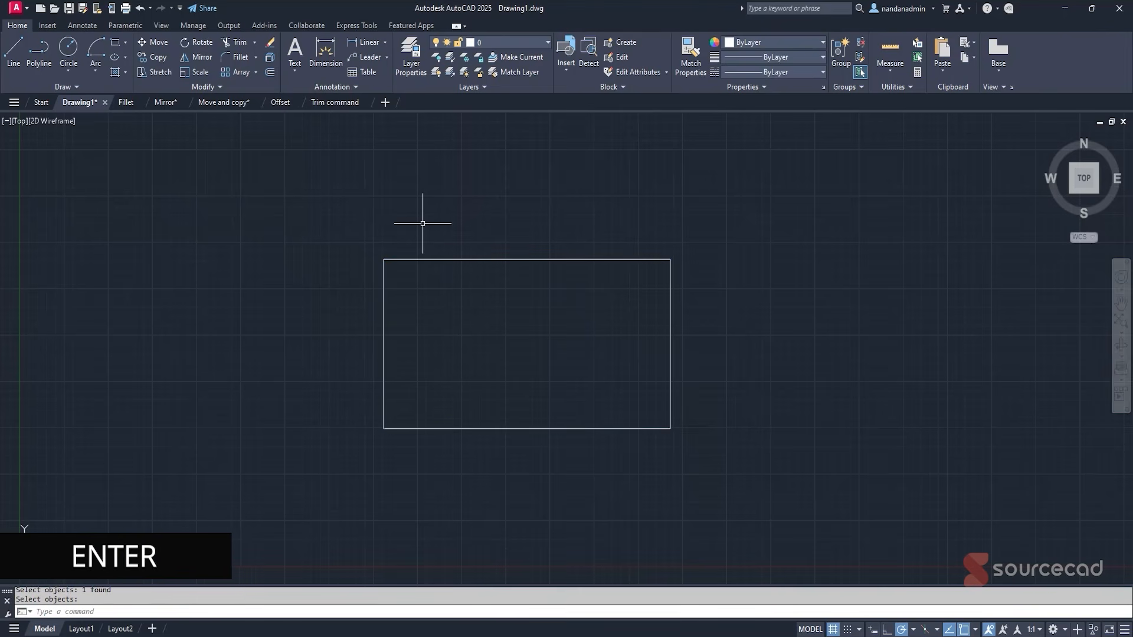
click(412, 258)
click(384, 315)
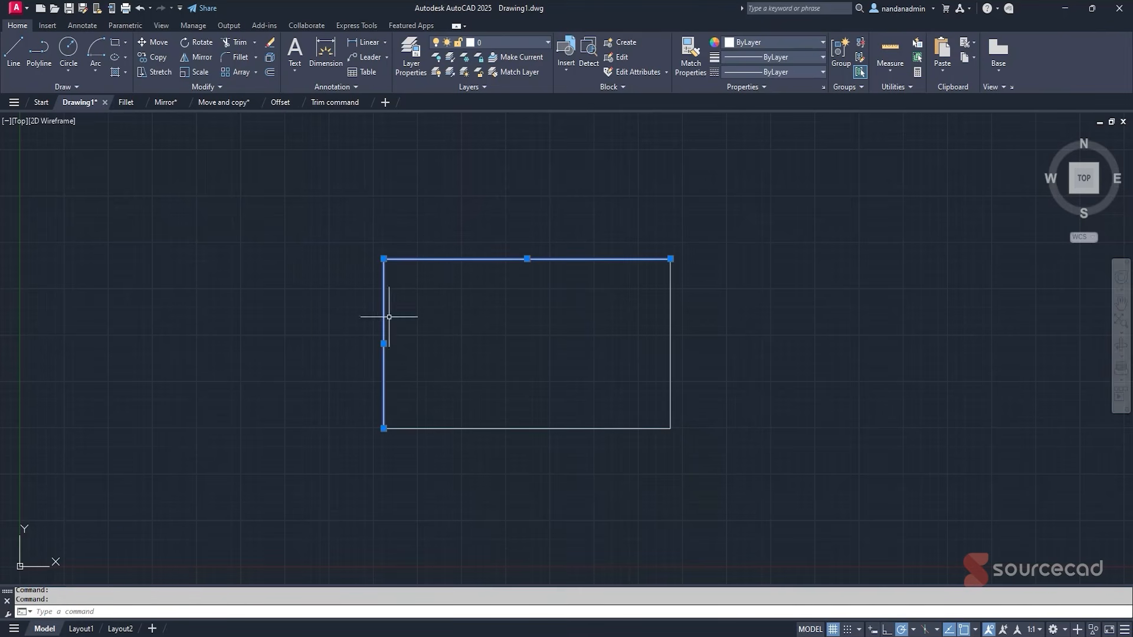
click(414, 428)
click(670, 288)
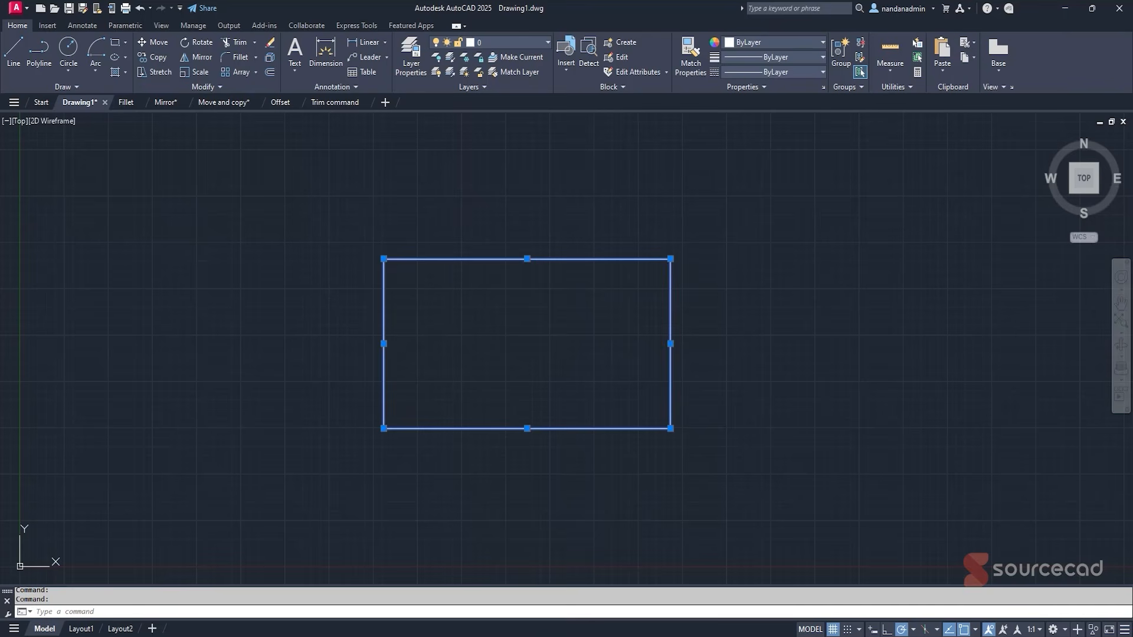
key(Escape)
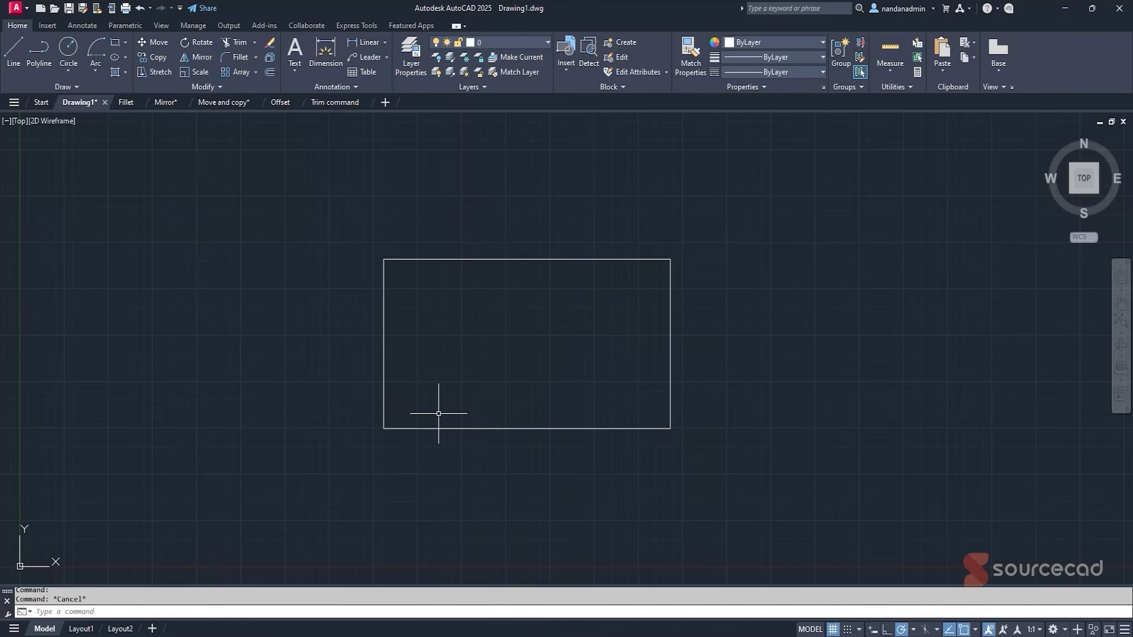
Join the four lines of the exploded rectangle into one polyline and check the result by selecting it.
click(209, 86)
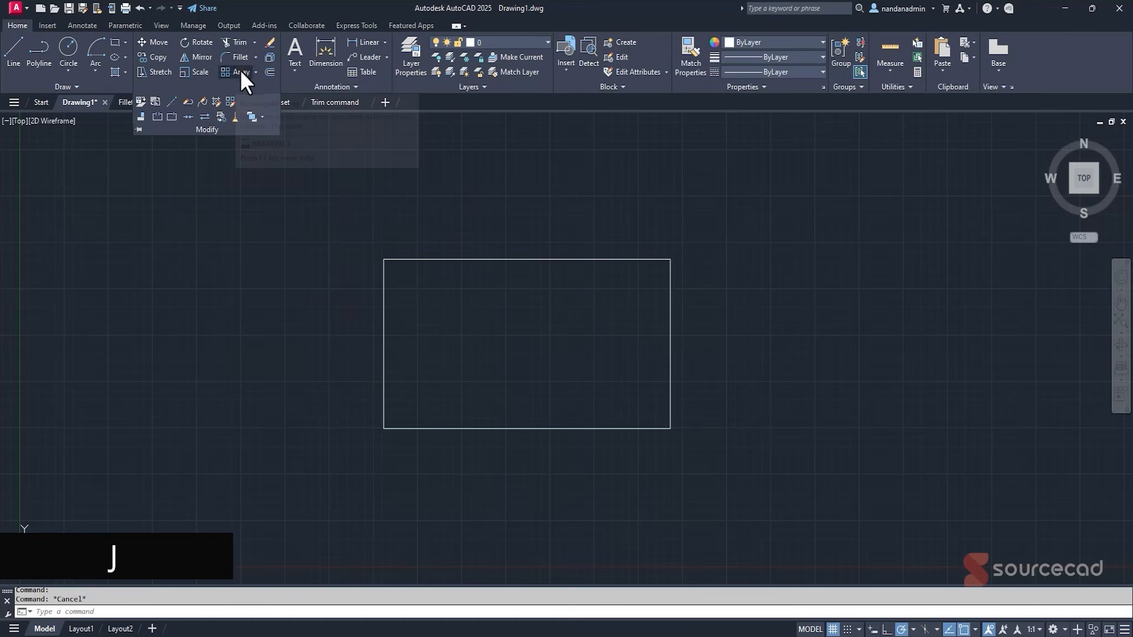
click(187, 115)
click(349, 231)
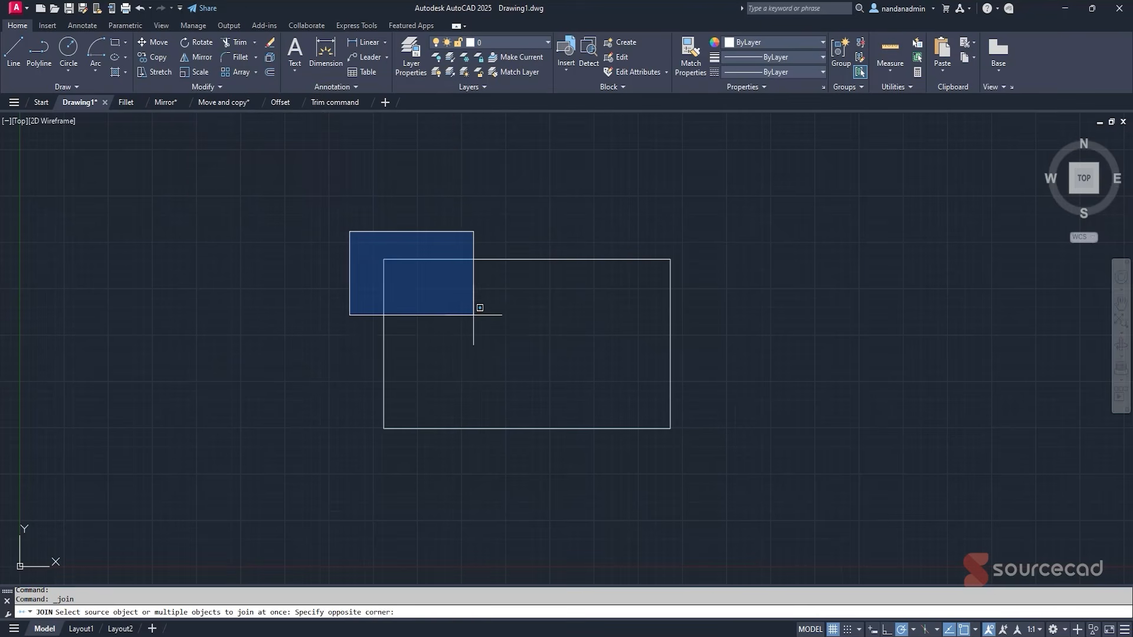
click(740, 510)
key(Return)
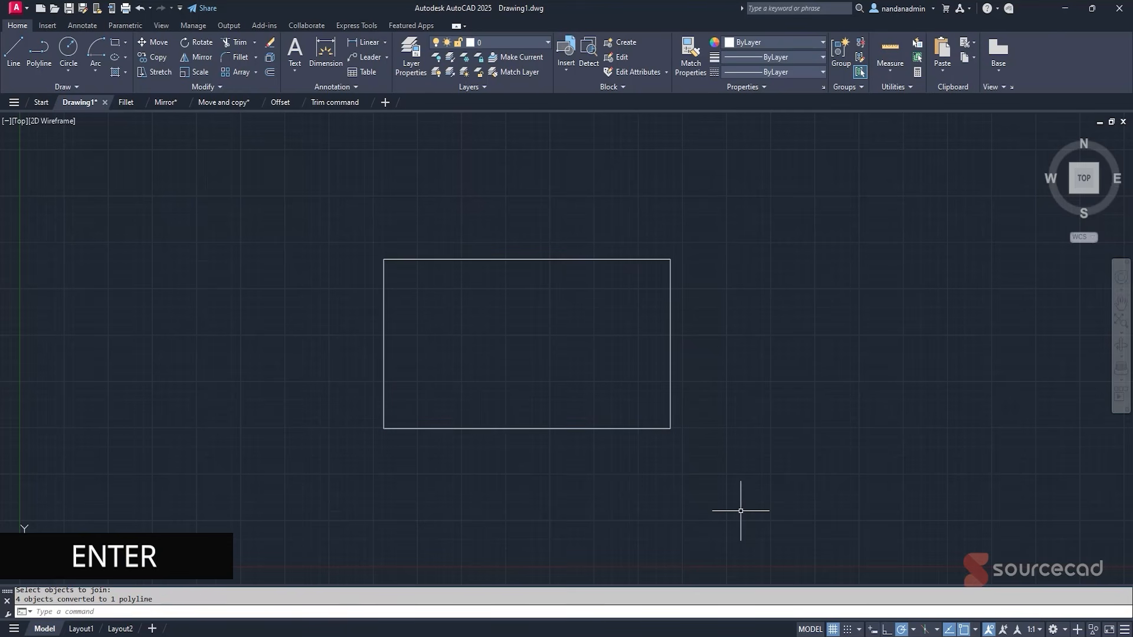
click(670, 395)
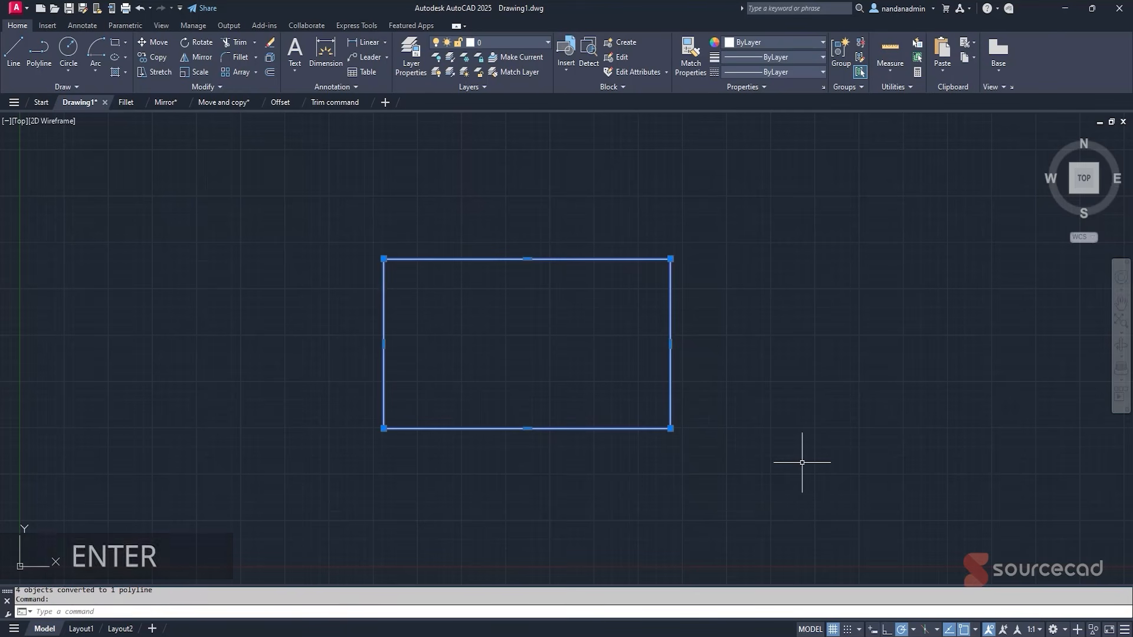
key(Escape)
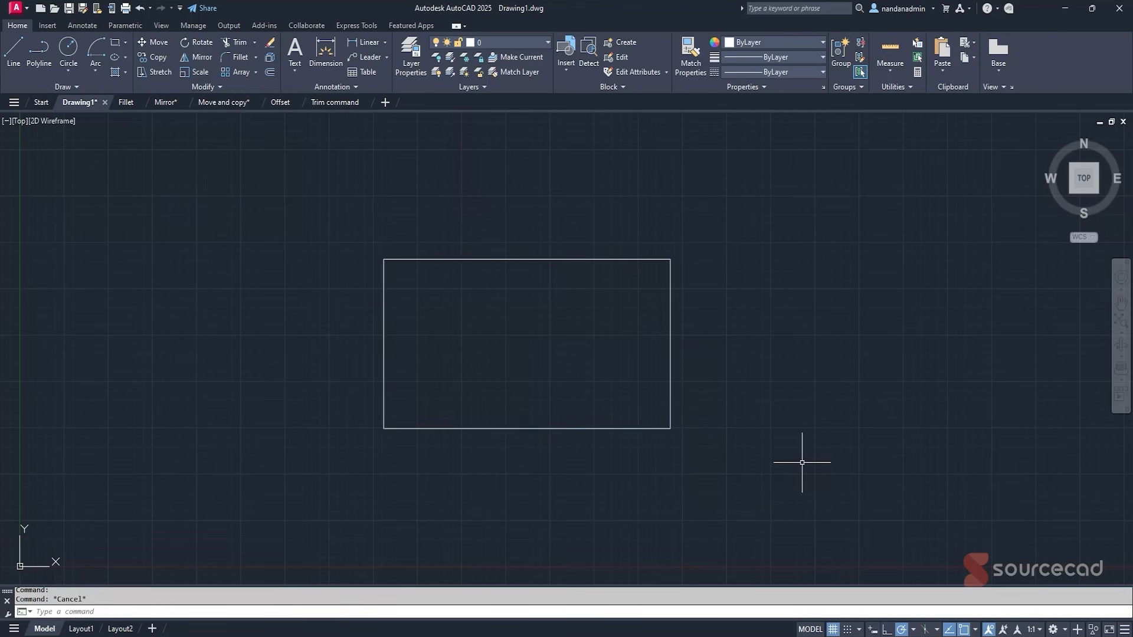
Draw two collinear horizontal lines with a small gap between them, to the right of the rectangle.
middle_drag(774, 388, 516, 388)
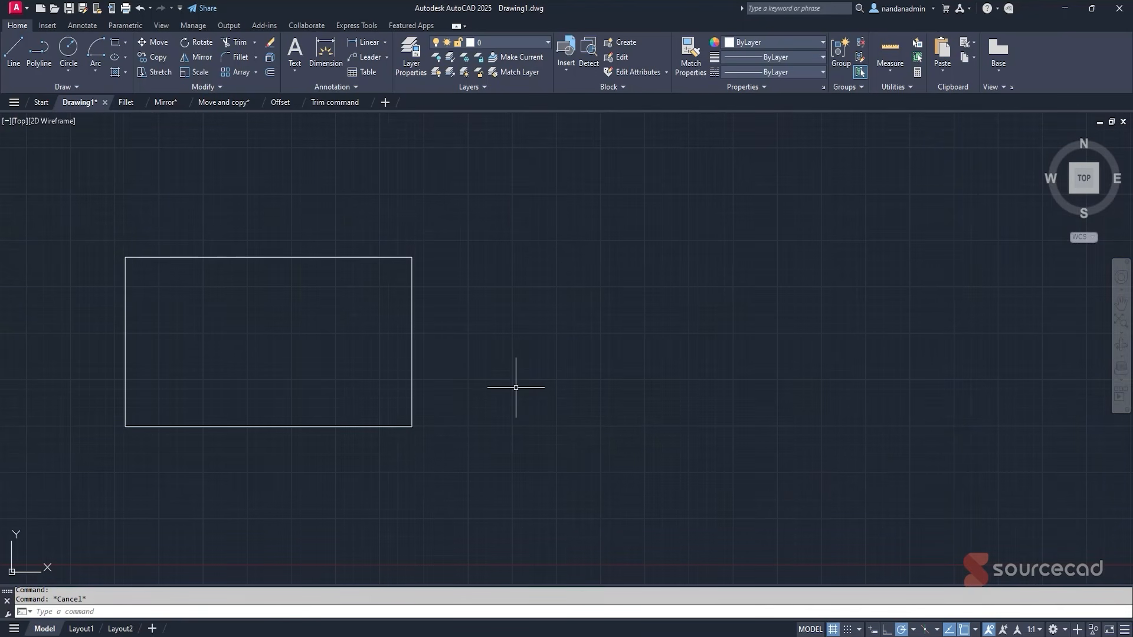
click(14, 52)
click(486, 329)
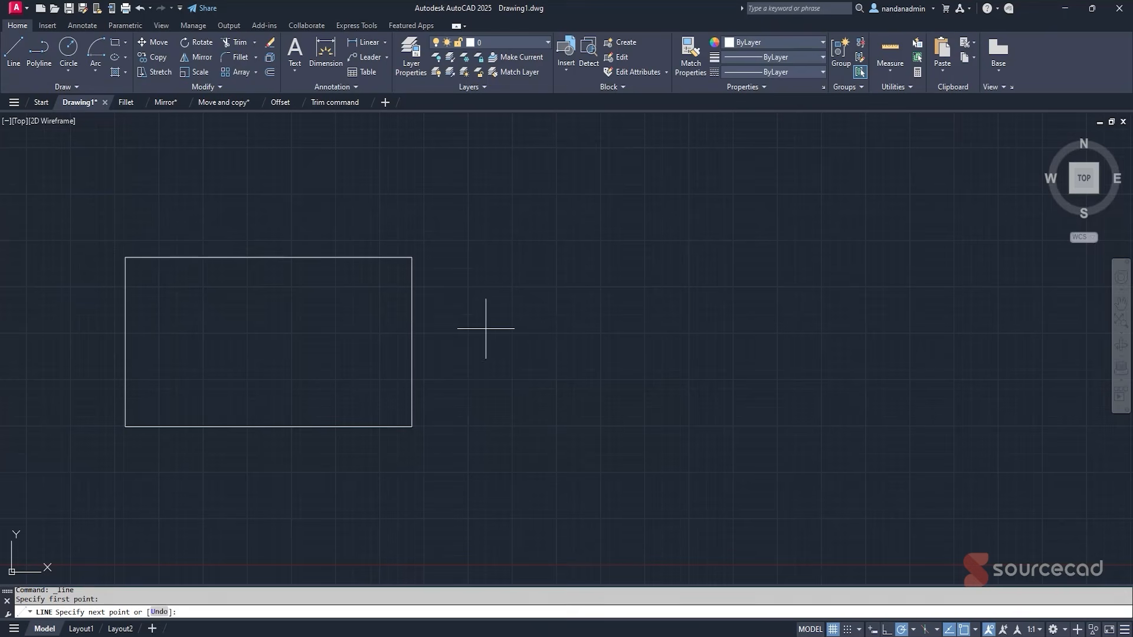
click(636, 329)
key(Return)
key(Return)
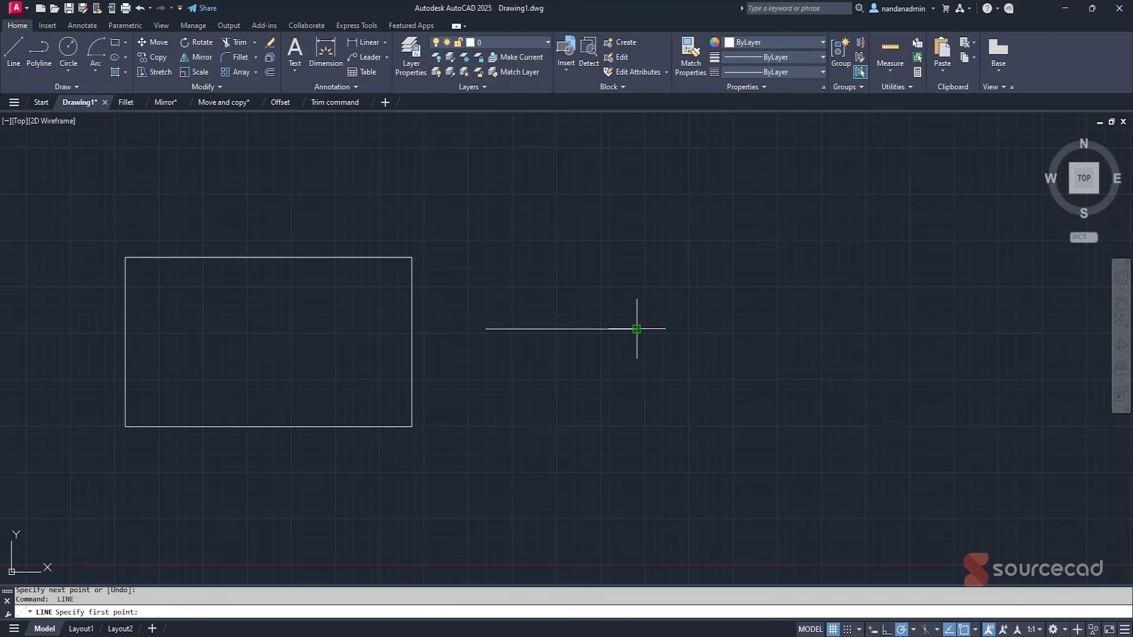
click(666, 328)
click(834, 329)
key(Return)
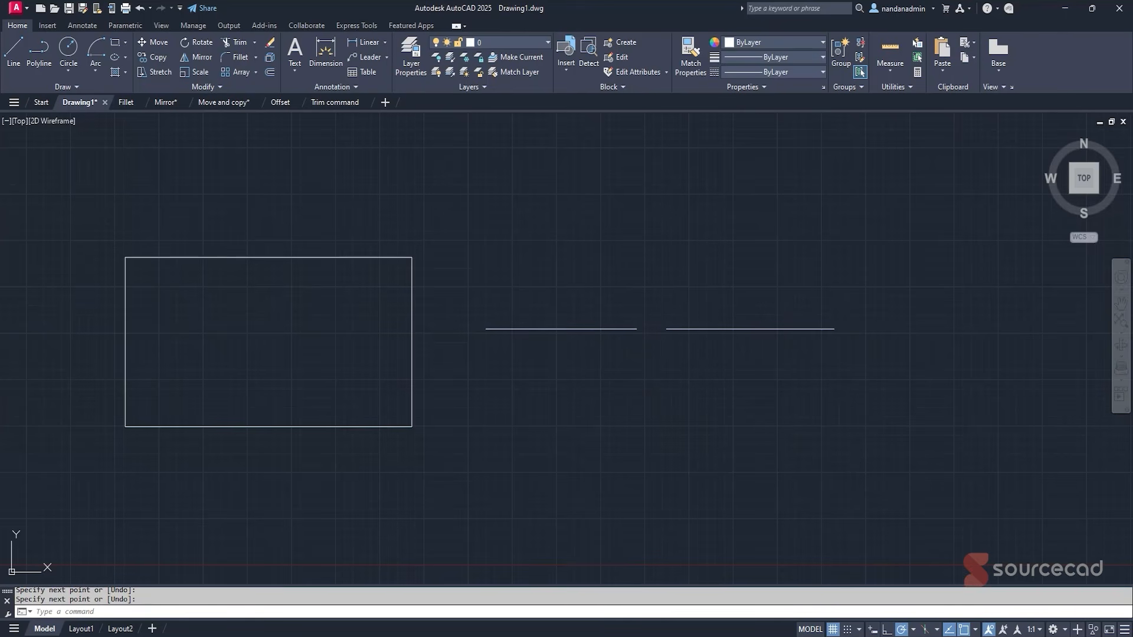
Join the two collinear horizontal lines across their gap into a single line and check it by selecting it.
click(203, 87)
click(189, 116)
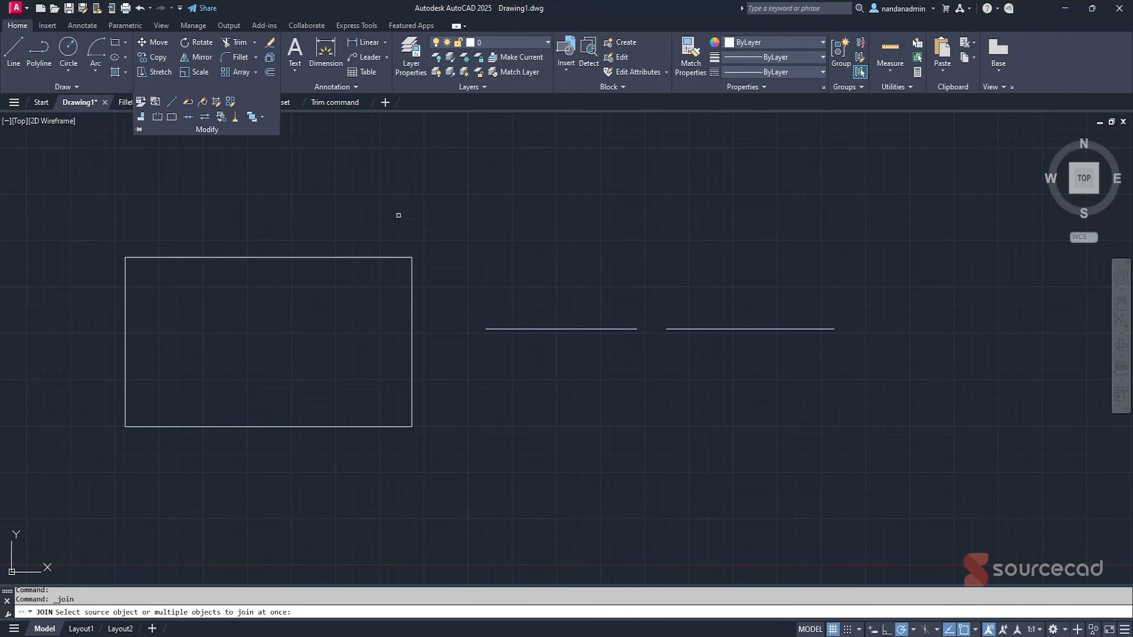
click(622, 329)
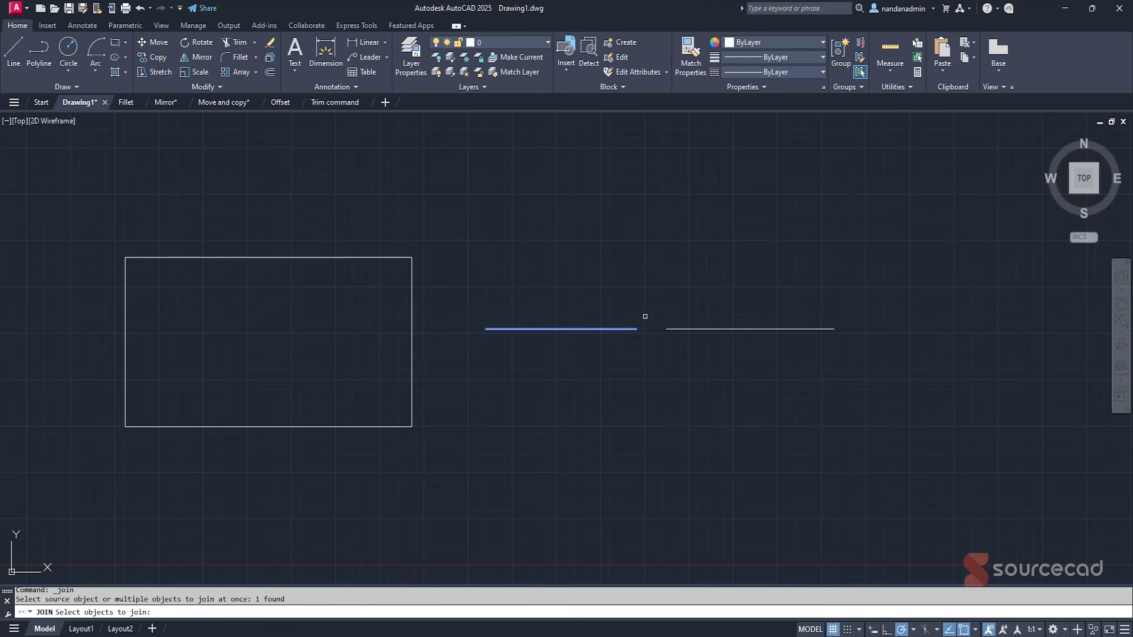
click(673, 329)
key(Return)
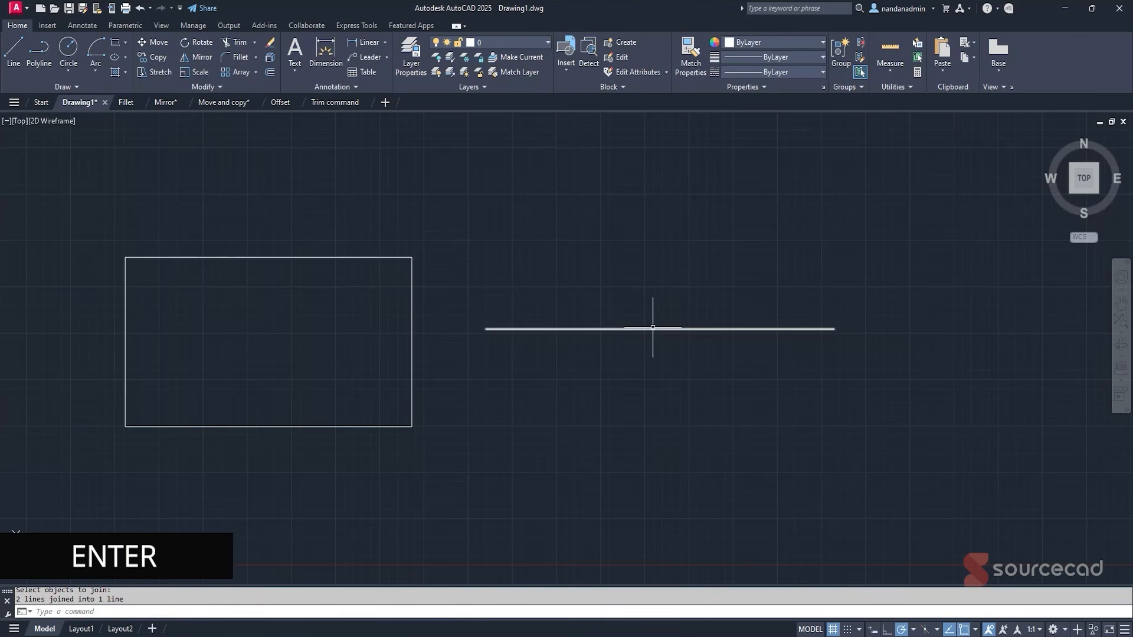
click(653, 328)
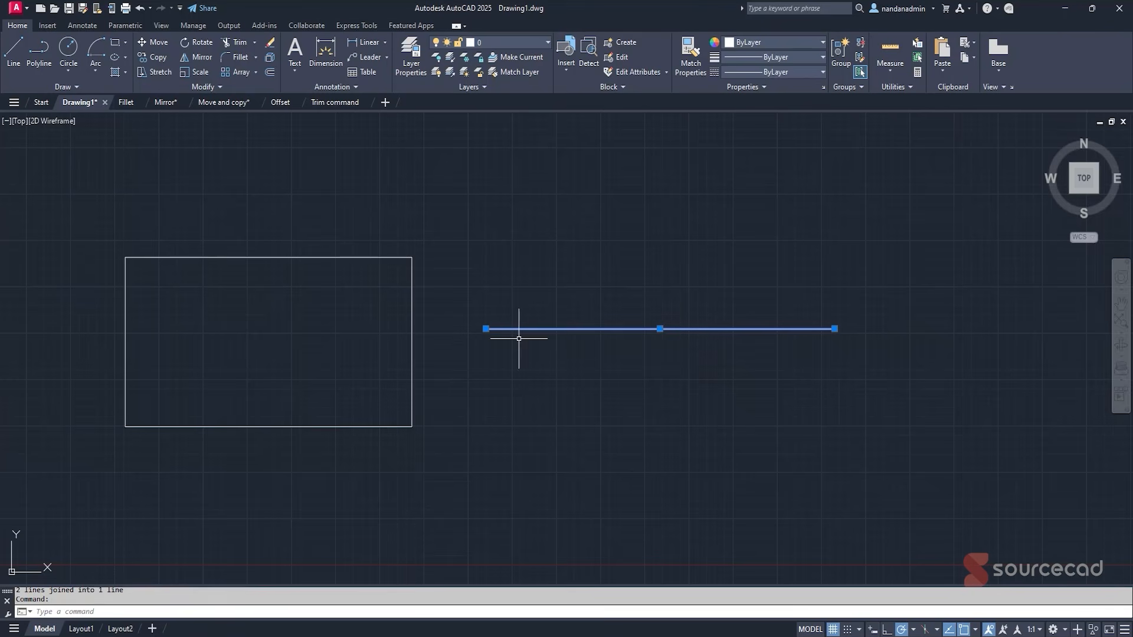
key(Escape)
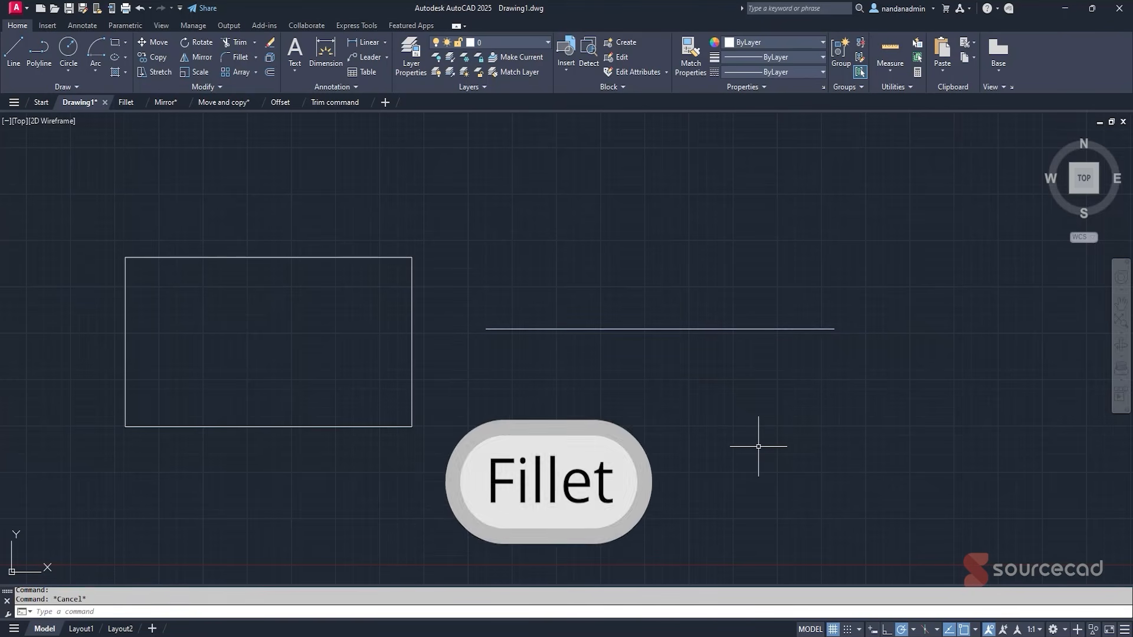
Switch to the Fillet drawing and bring its rectangle and line pairs into view.
click(124, 102)
middle_drag(621, 438, 660, 365)
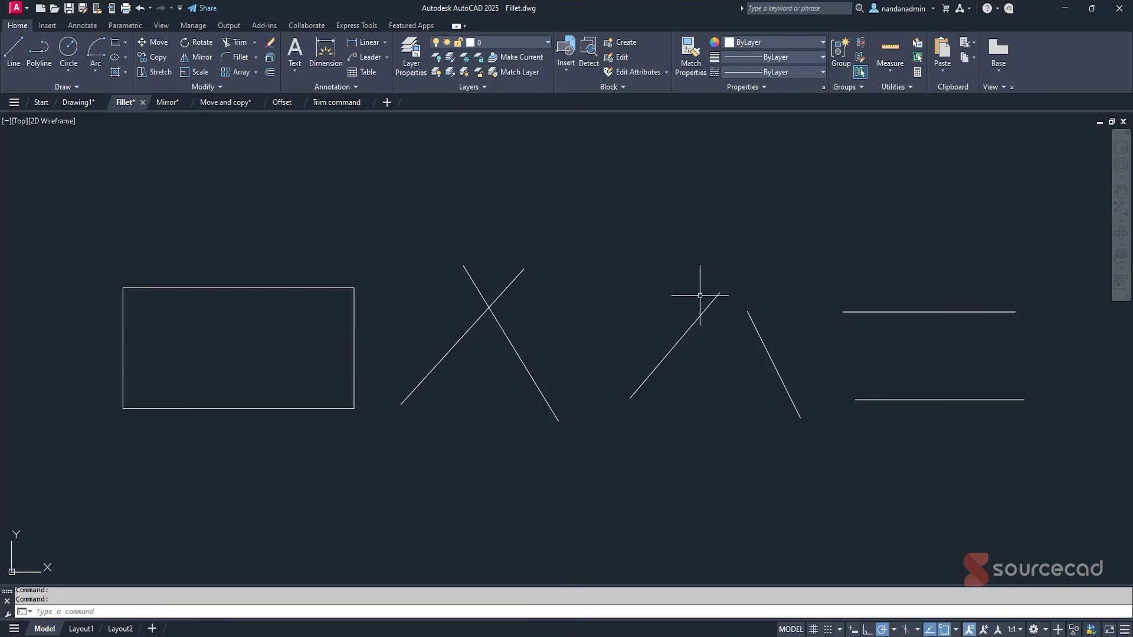
Fillet the rectangle's upper-right corner with a radius of 1.
click(240, 56)
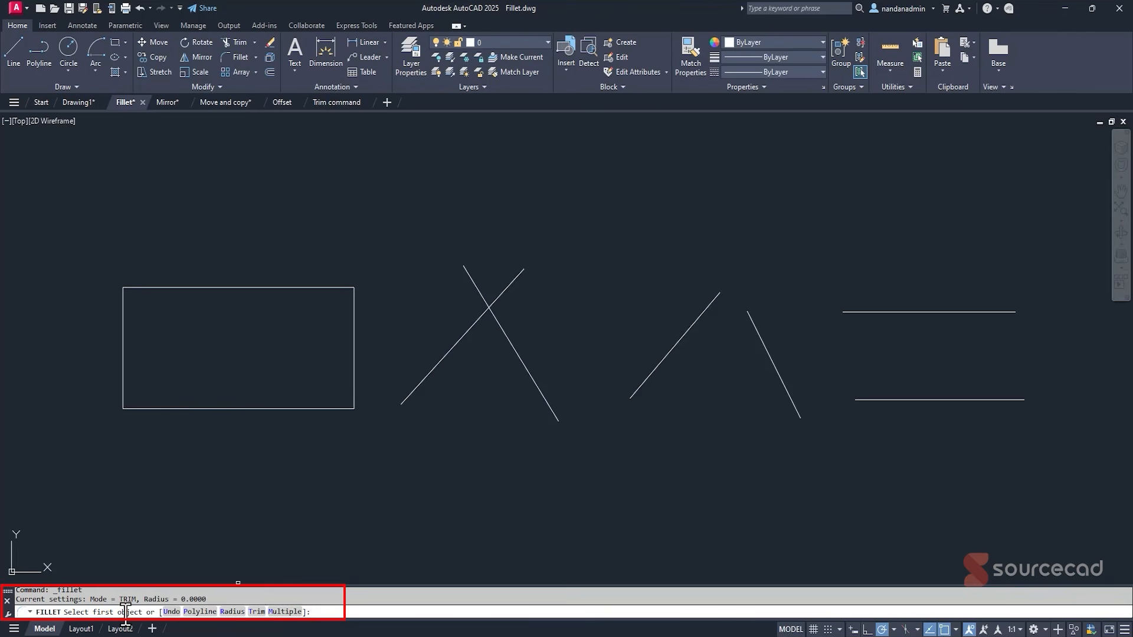
drag(144, 599, 227, 602)
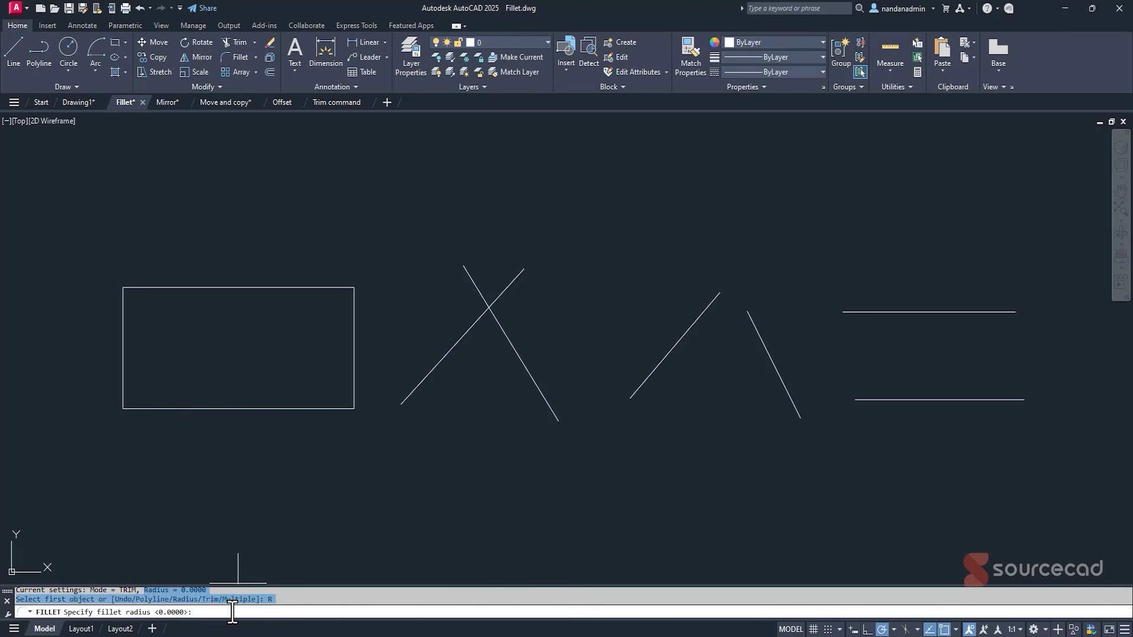
click(230, 613)
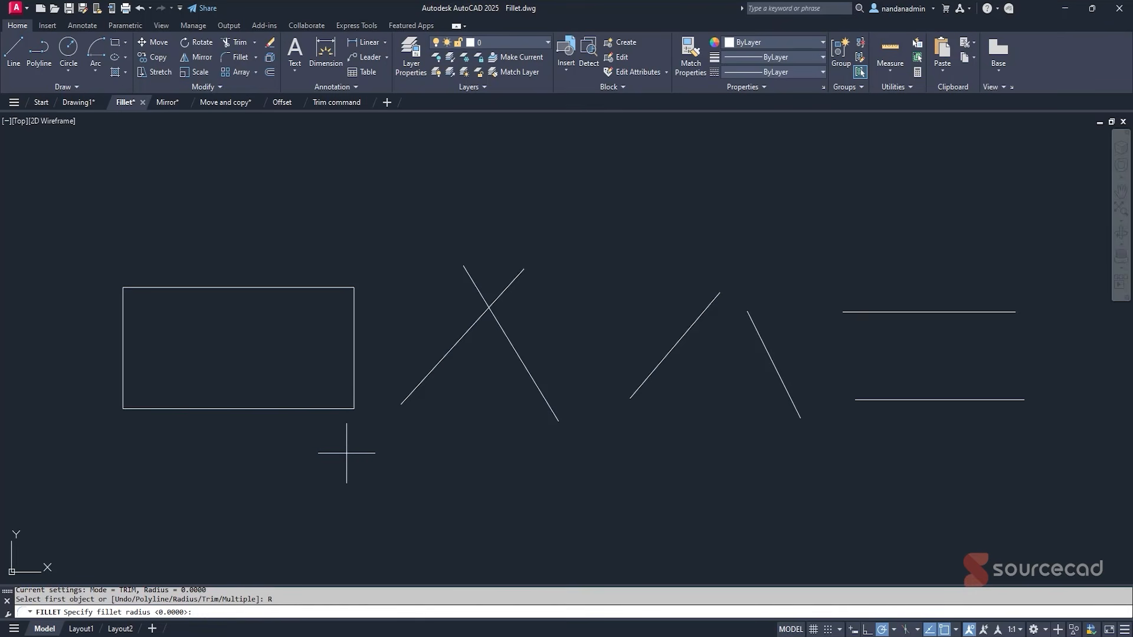
click(354, 287)
text(1)
key(Return)
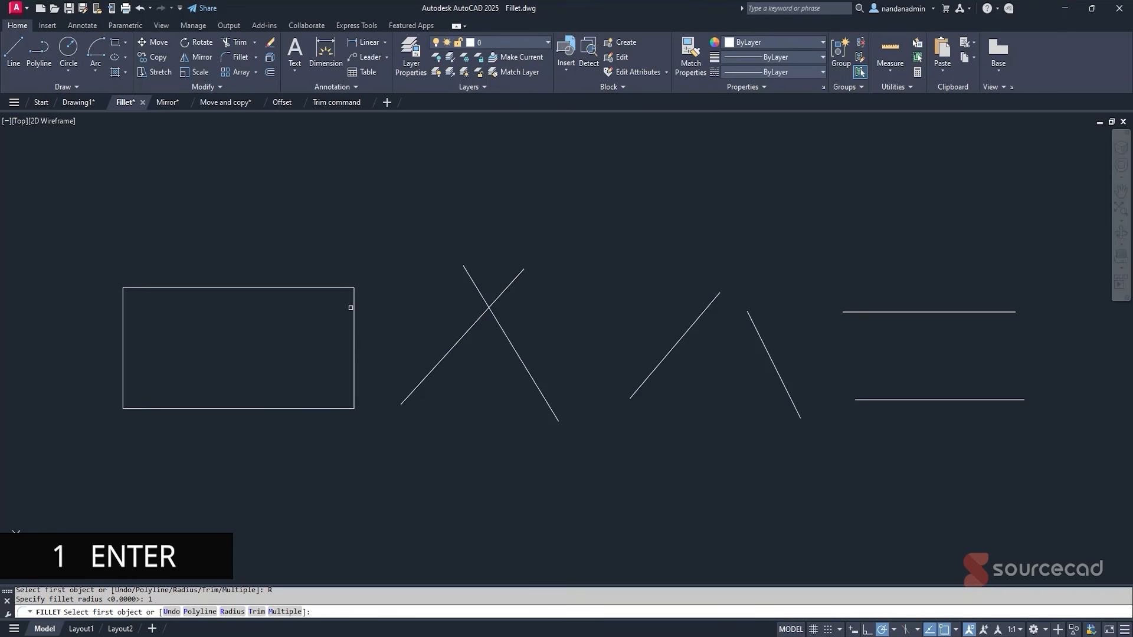
click(320, 289)
click(354, 320)
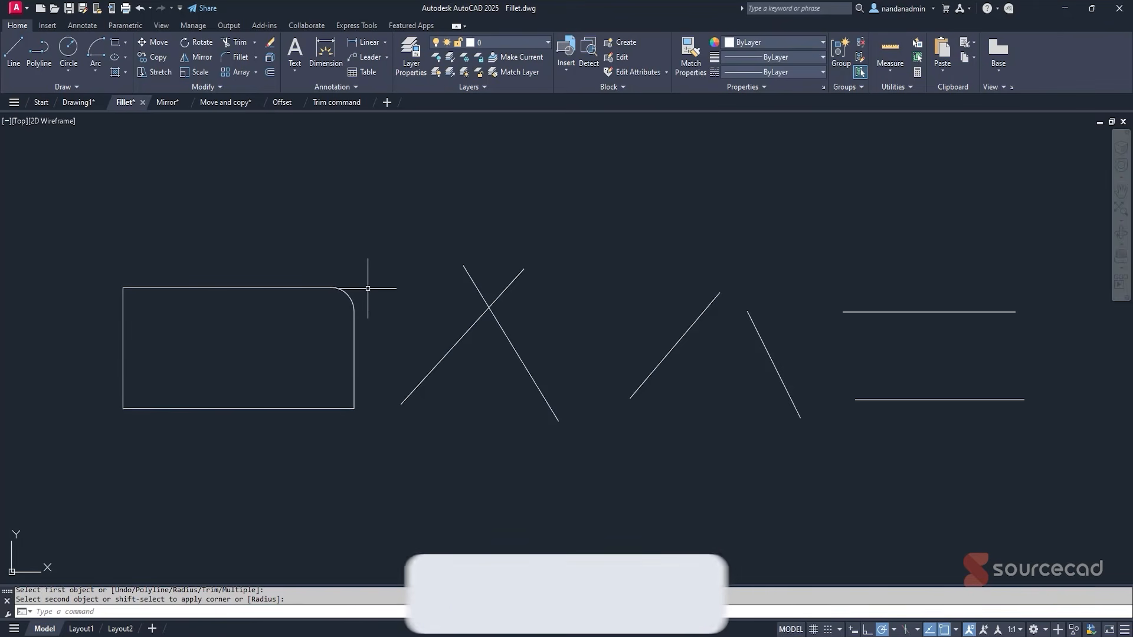
Fillet the rectangle's lower-right corner, keeping the fillet radius of 1.
key(Return)
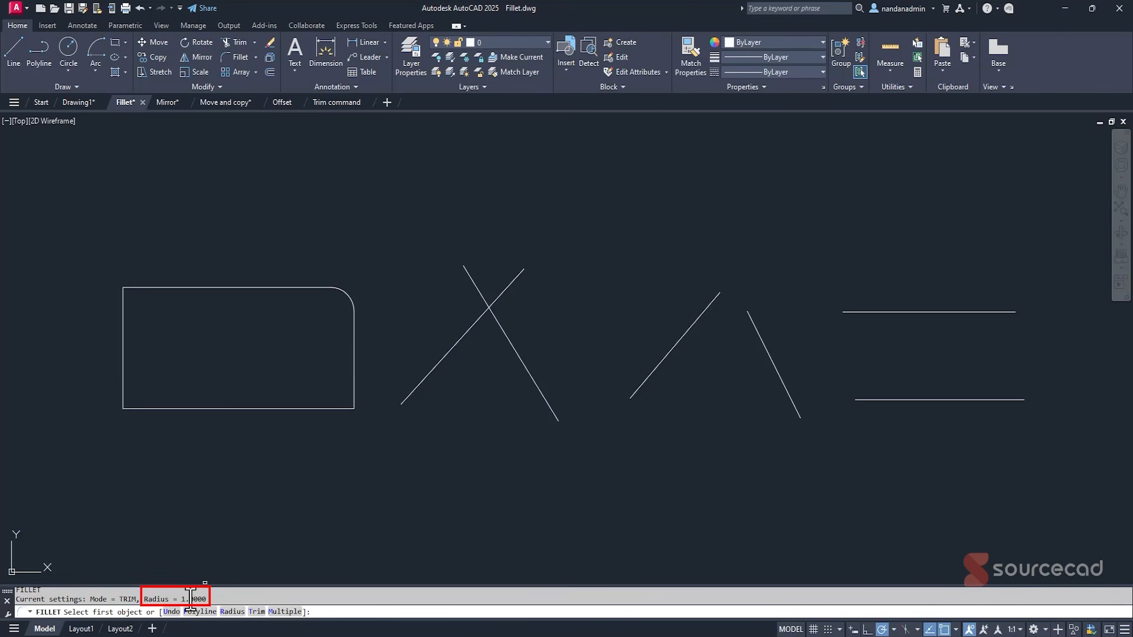
click(307, 409)
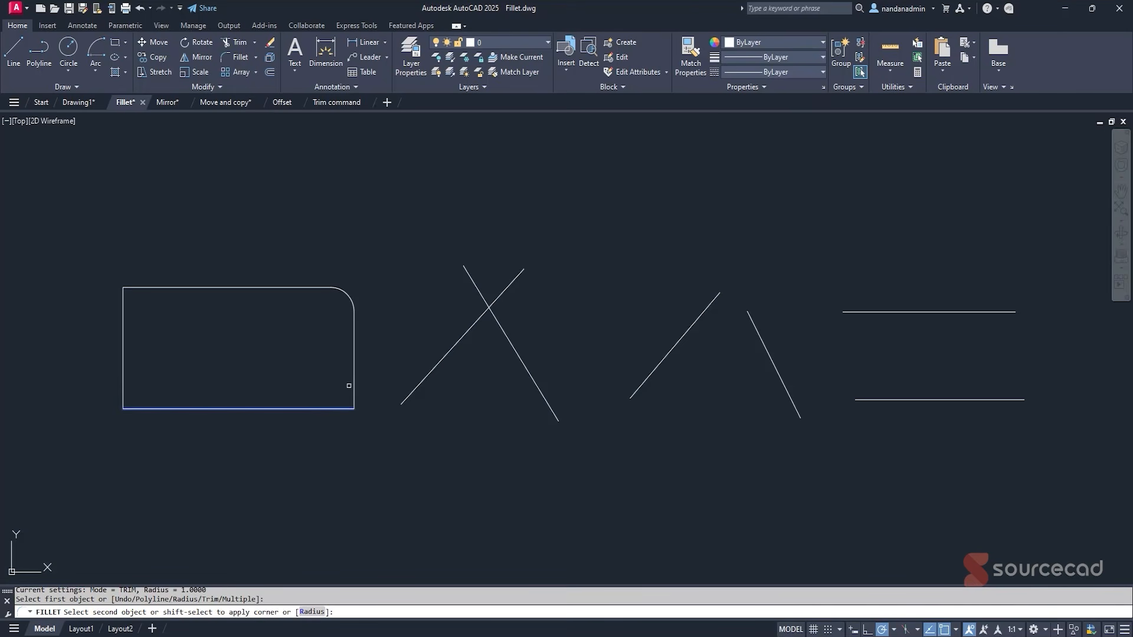
click(354, 390)
Fillet the rectangle's lower-left and upper-left corners in one Fillet command using the Multiple option.
key(Return)
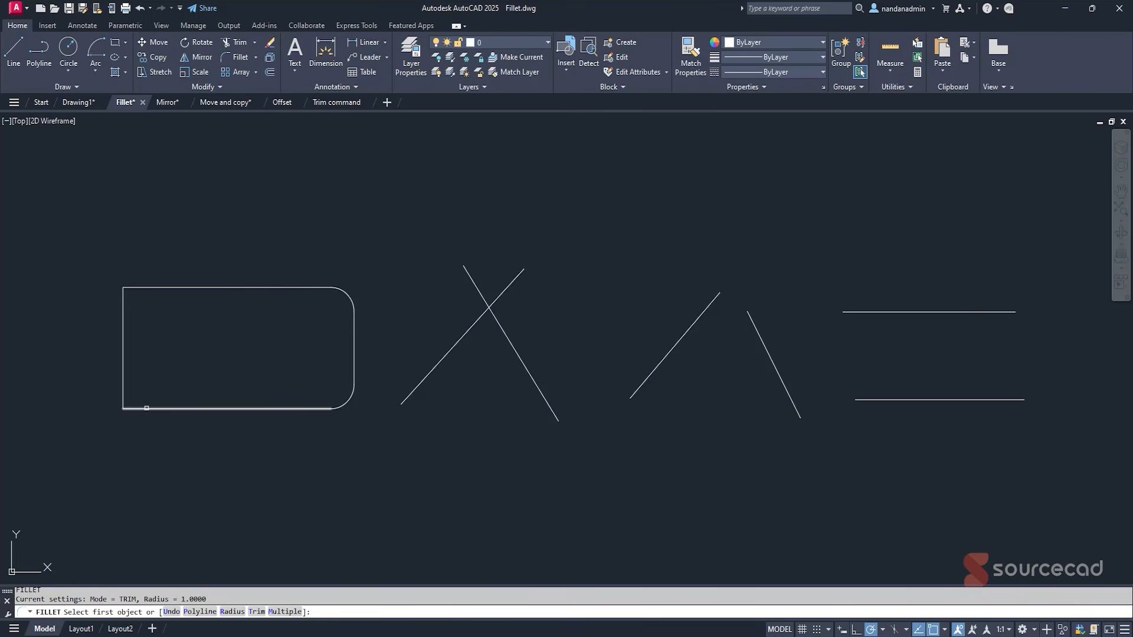
click(285, 612)
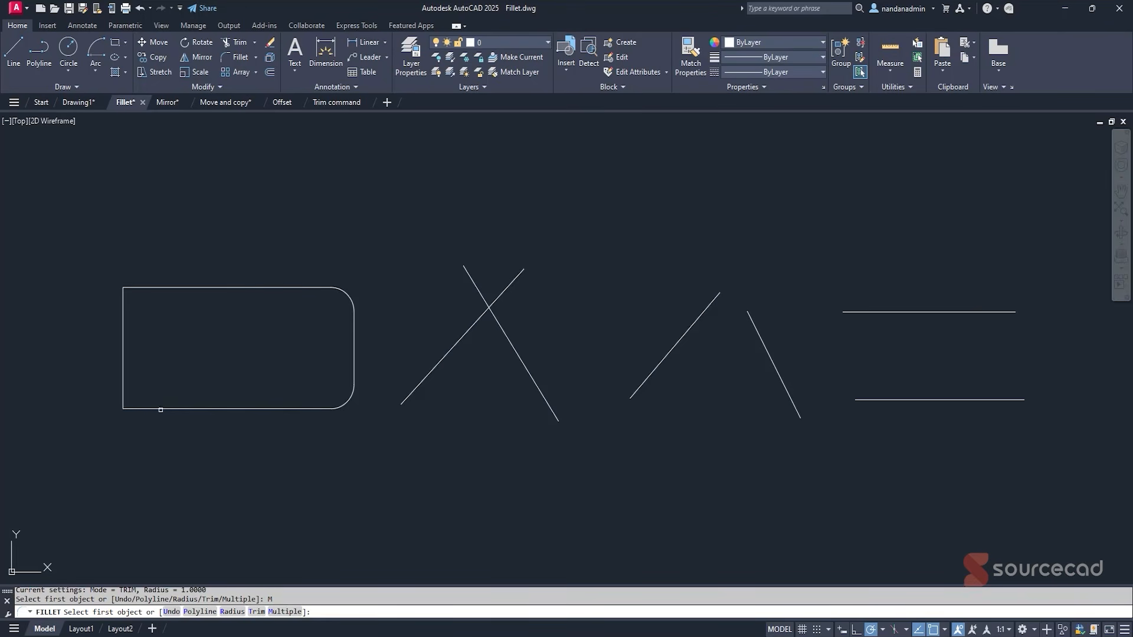
click(161, 409)
click(123, 373)
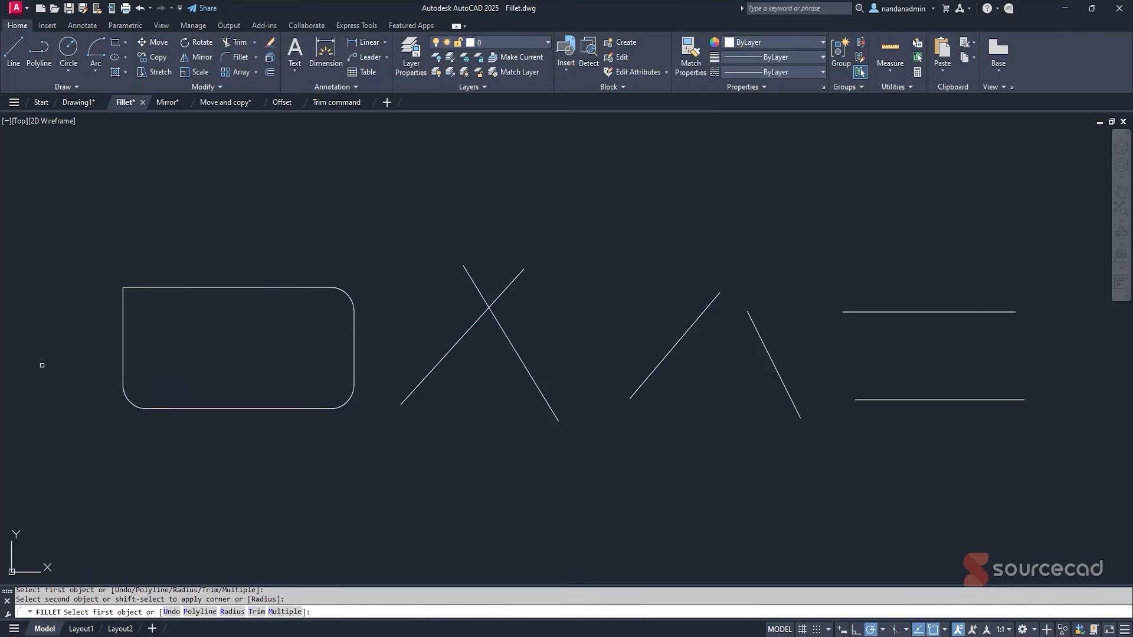
click(123, 340)
click(146, 287)
Fillet the crossing line pair and the separated slanted line pair with radius 1, and end the command.
click(463, 335)
click(501, 327)
click(699, 316)
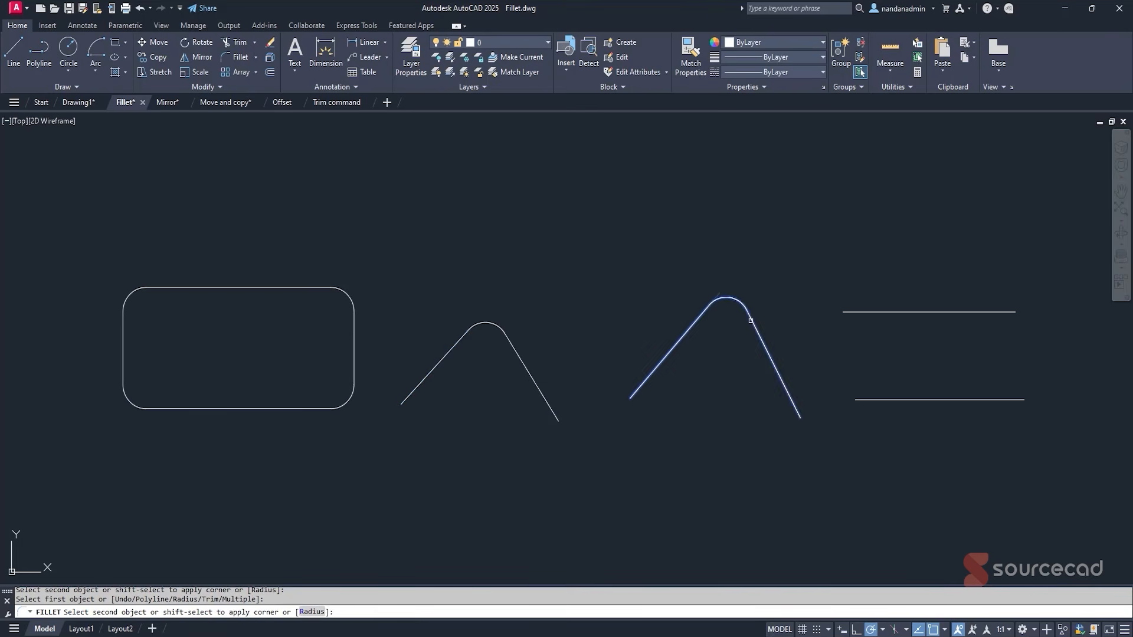
click(750, 320)
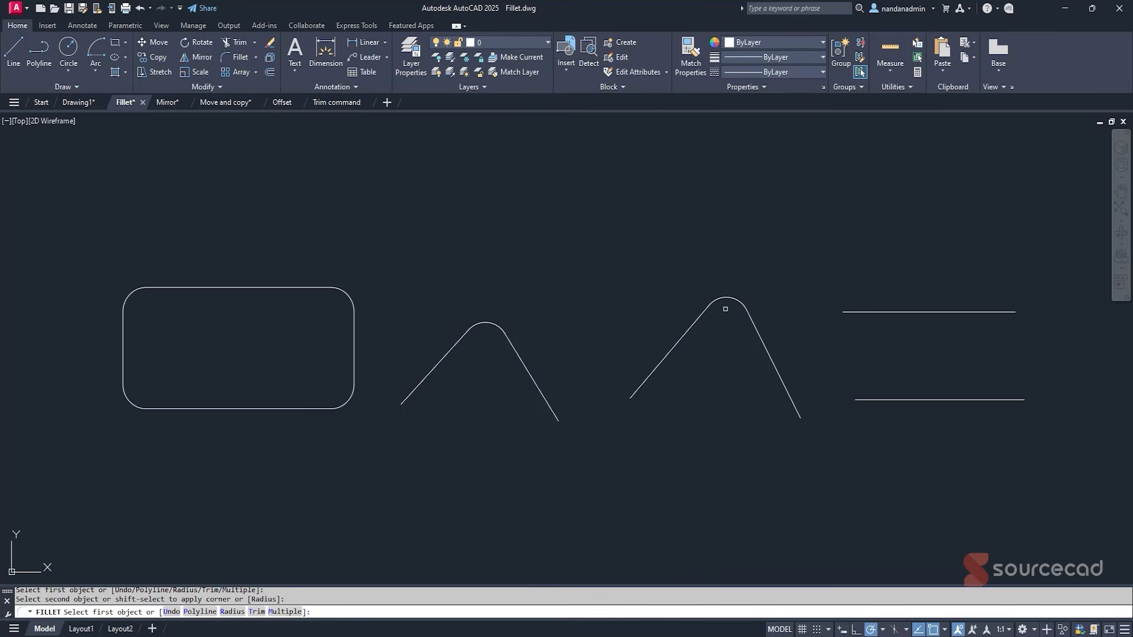
key(Escape)
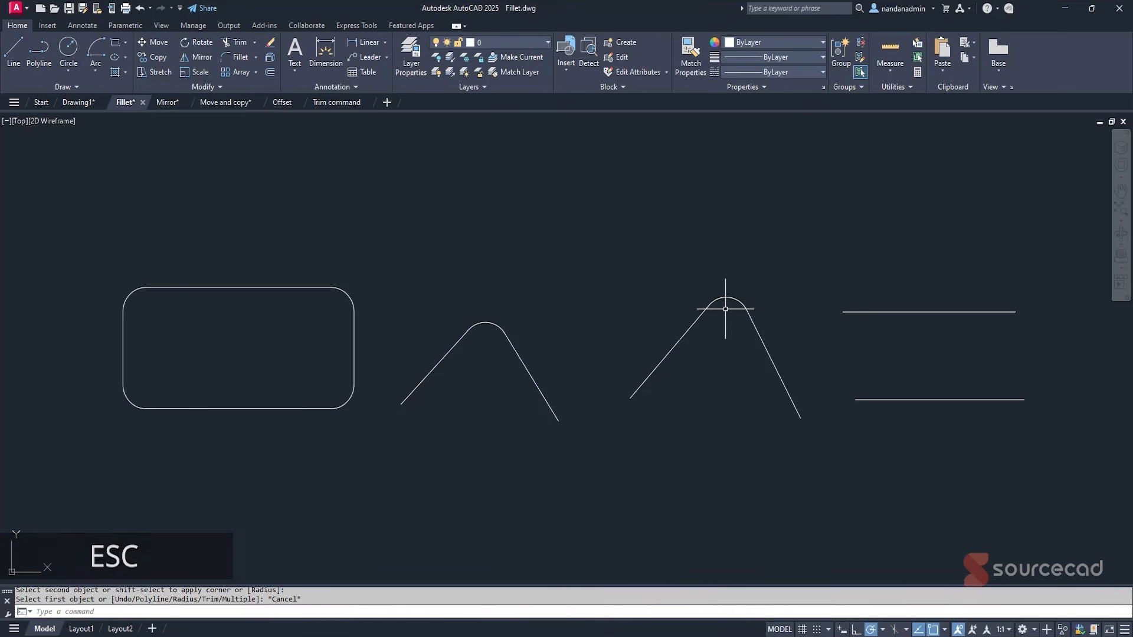
Undo all the fillets on the rectangle and on the two line pairs.
key(ctrl+z)
key(ctrl+z)
key(ctrl+z)
key(ctrl+z)
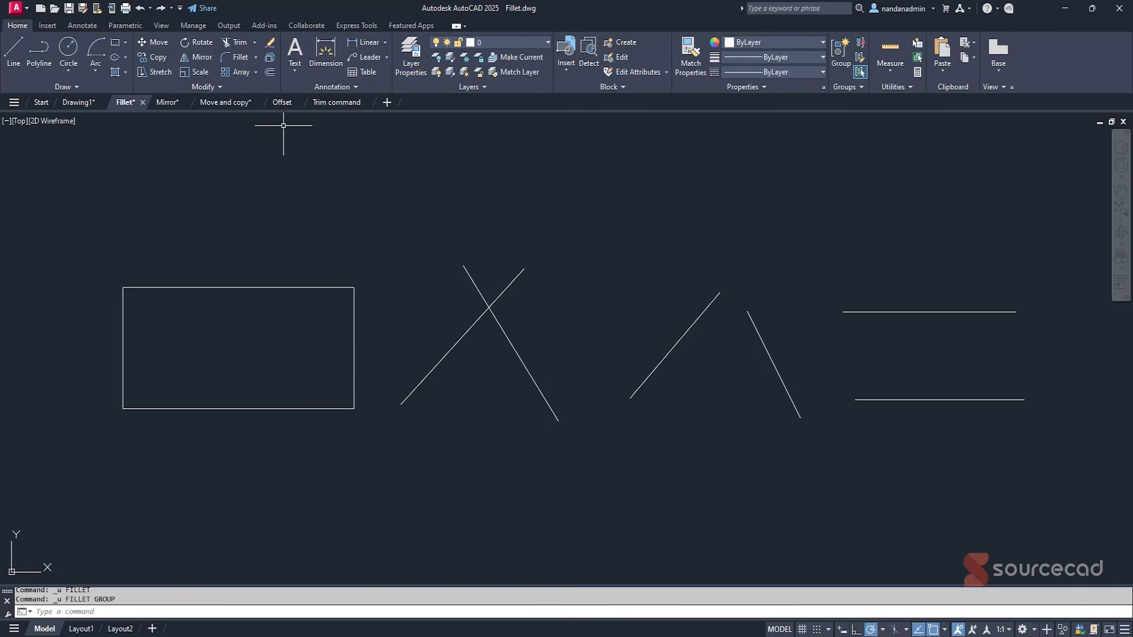
Fillet all corners of the rectangle at once with the Polyline option and a radius of 0.5.
click(235, 58)
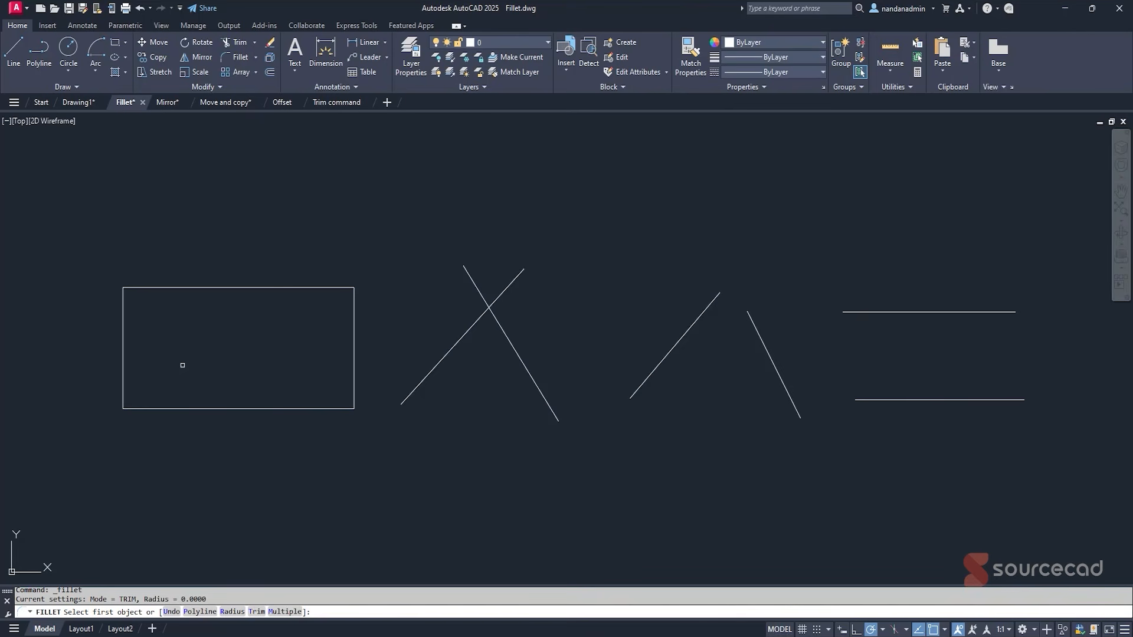
click(232, 611)
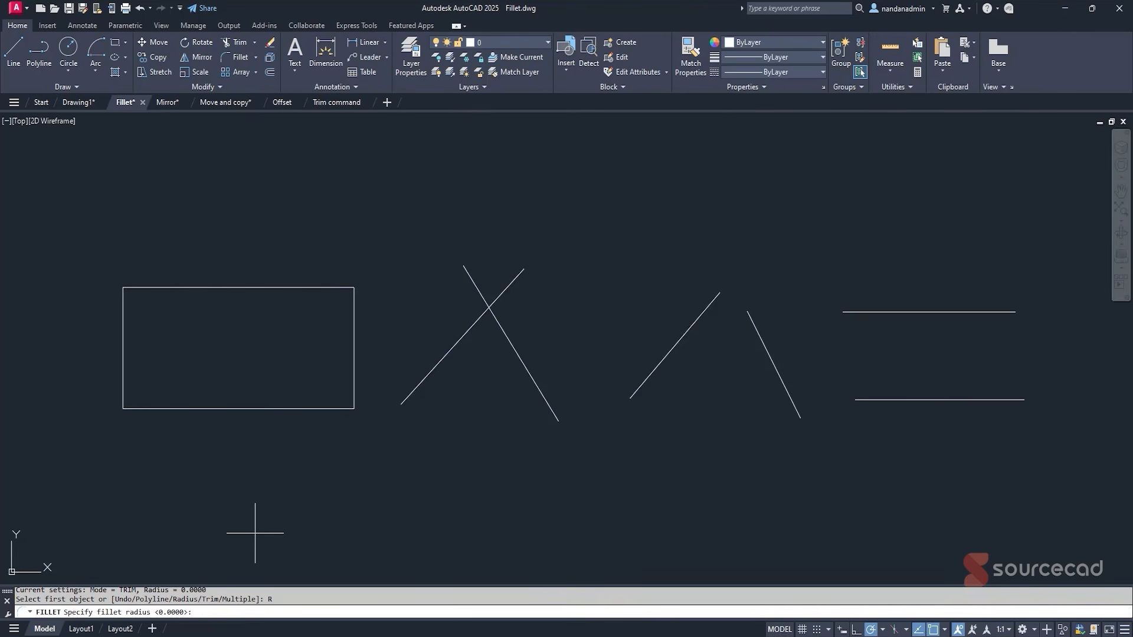
text(0.5)
key(Return)
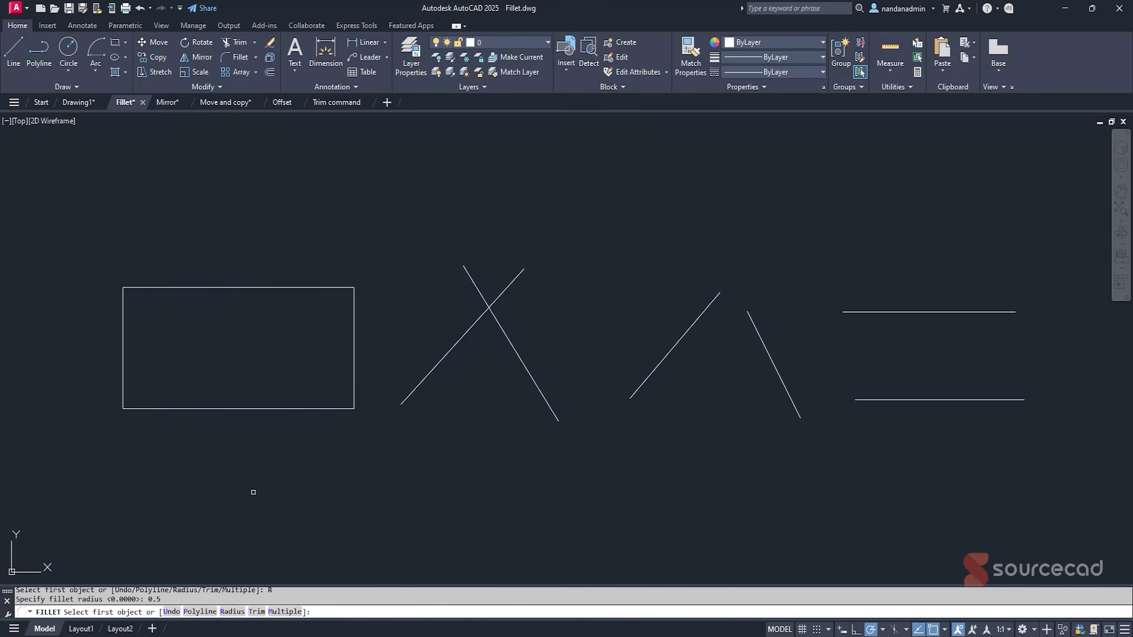
click(199, 611)
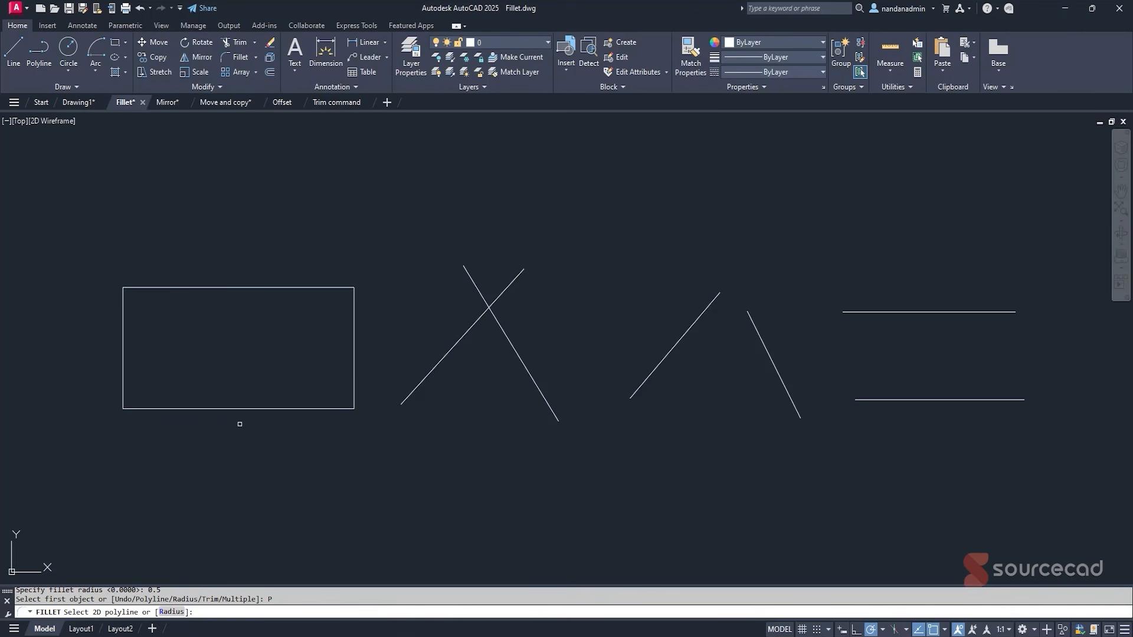
click(239, 408)
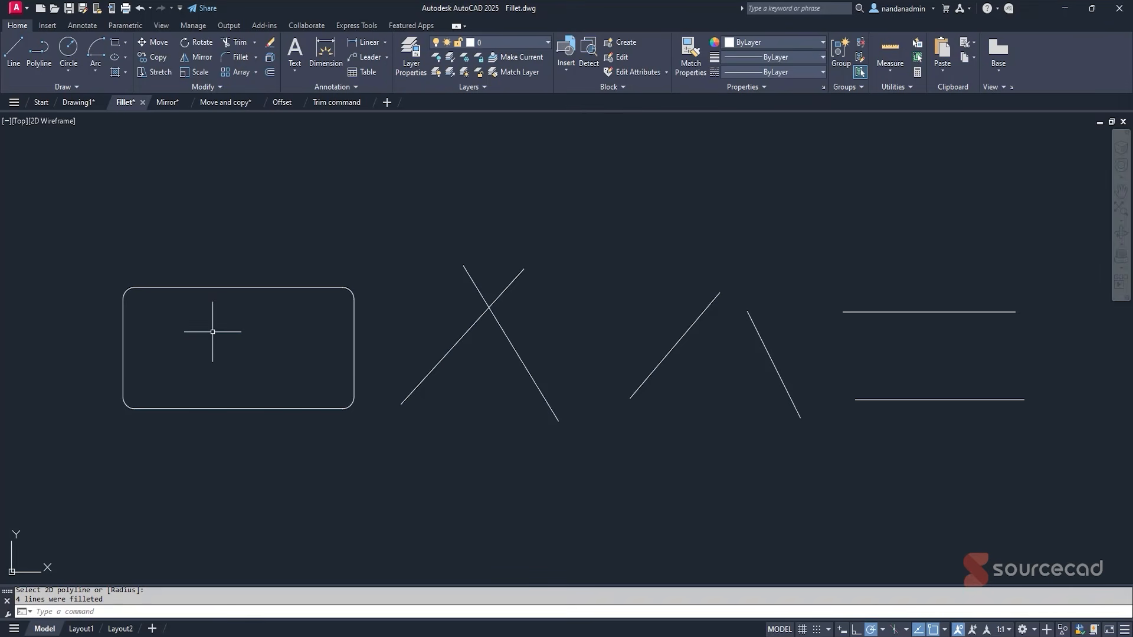
Fillet the two crossing lines with radius 0, keeping their lower parts to form a sharp corner.
click(240, 57)
click(233, 612)
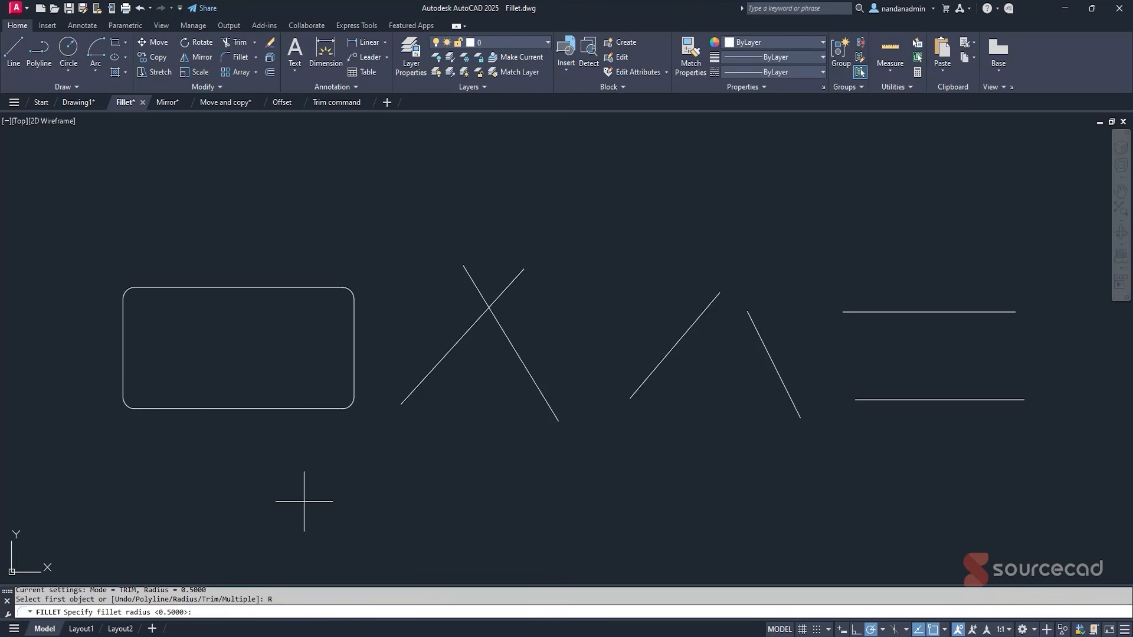
text(0)
key(Return)
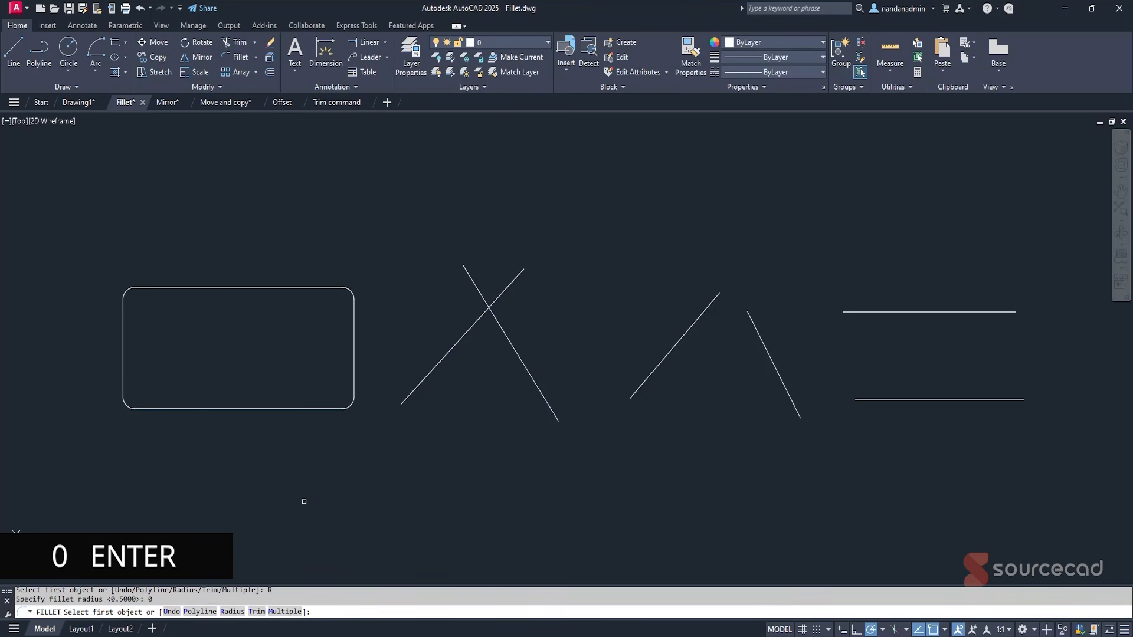
click(458, 340)
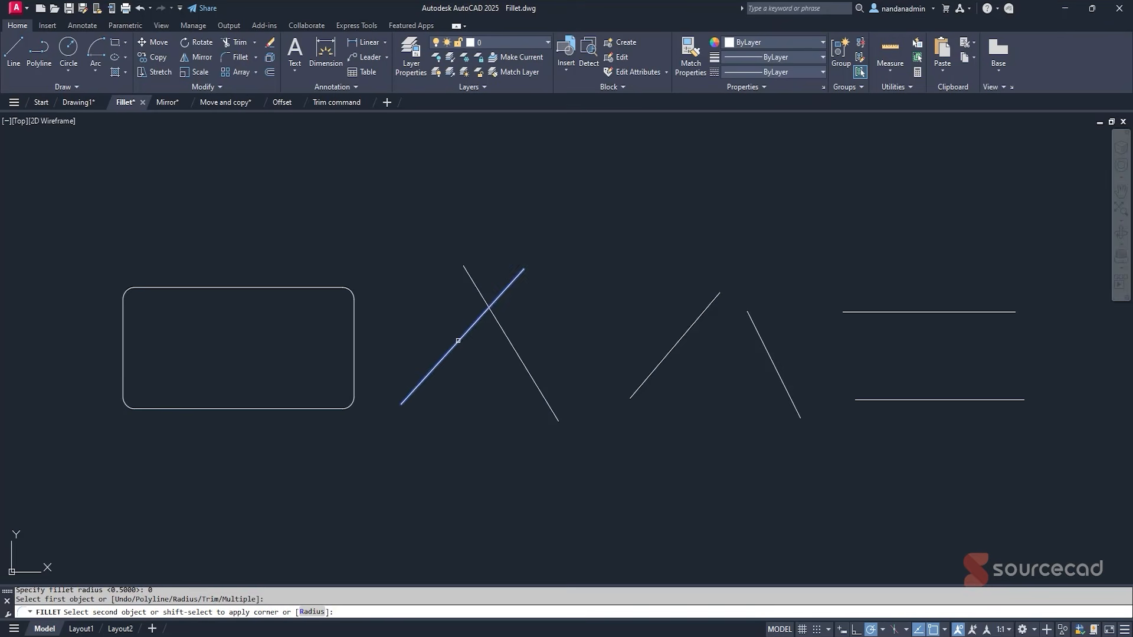
click(503, 335)
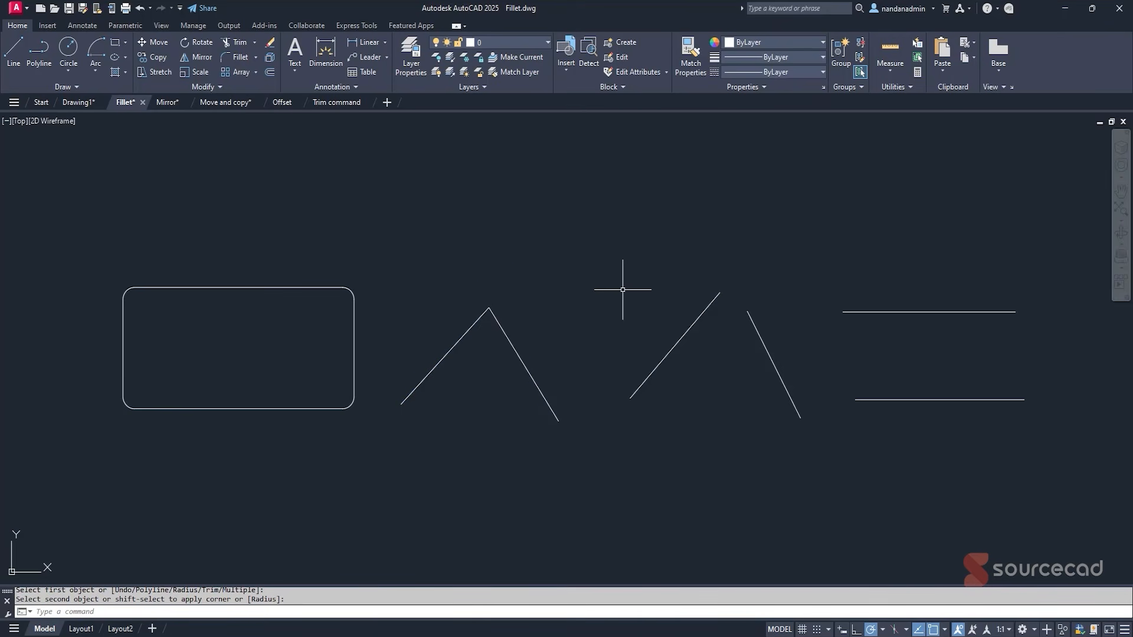
Extend the two separated slanted lines to a sharp corner using Fillet with radius 0.
key(Return)
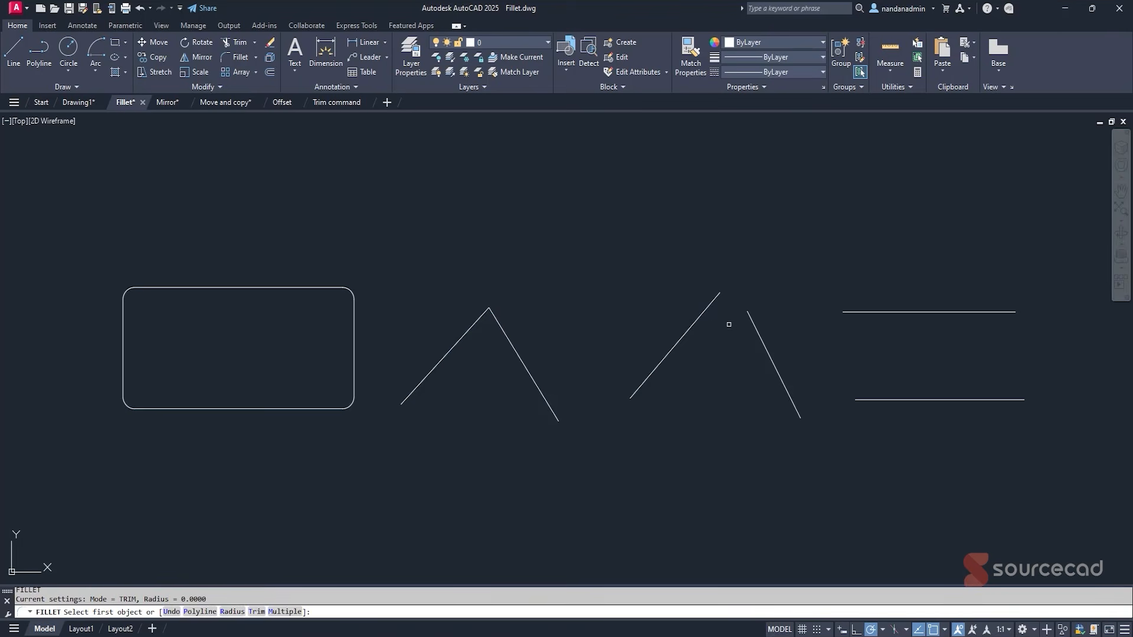
click(714, 299)
click(749, 315)
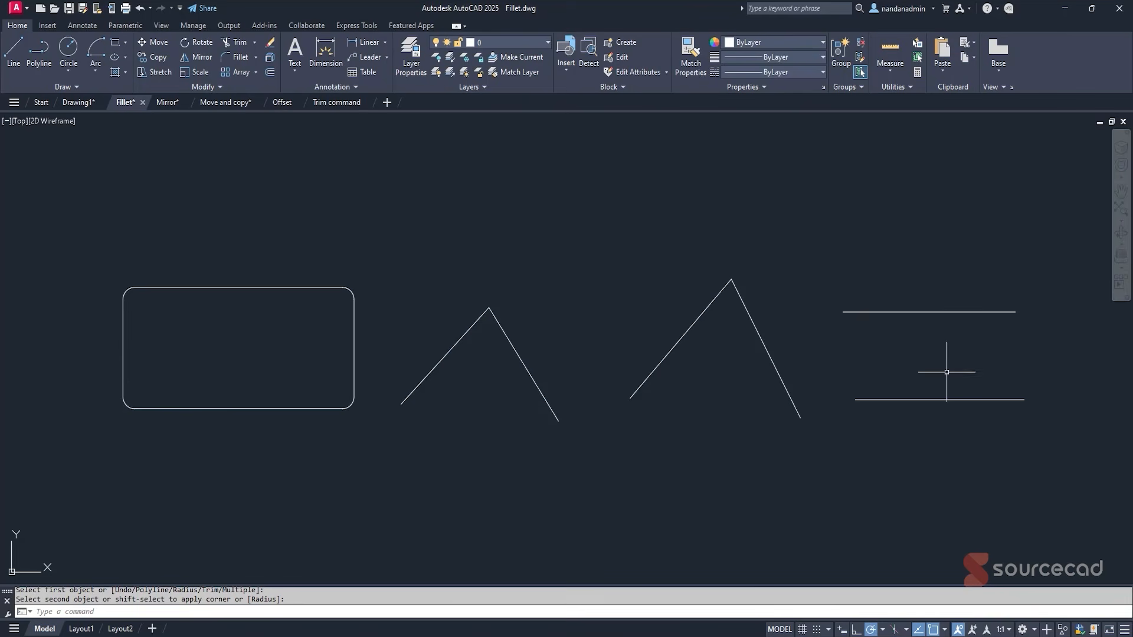
Connect the left ends of the two parallel horizontal lines with a semicircular arc using Fillet.
key(Return)
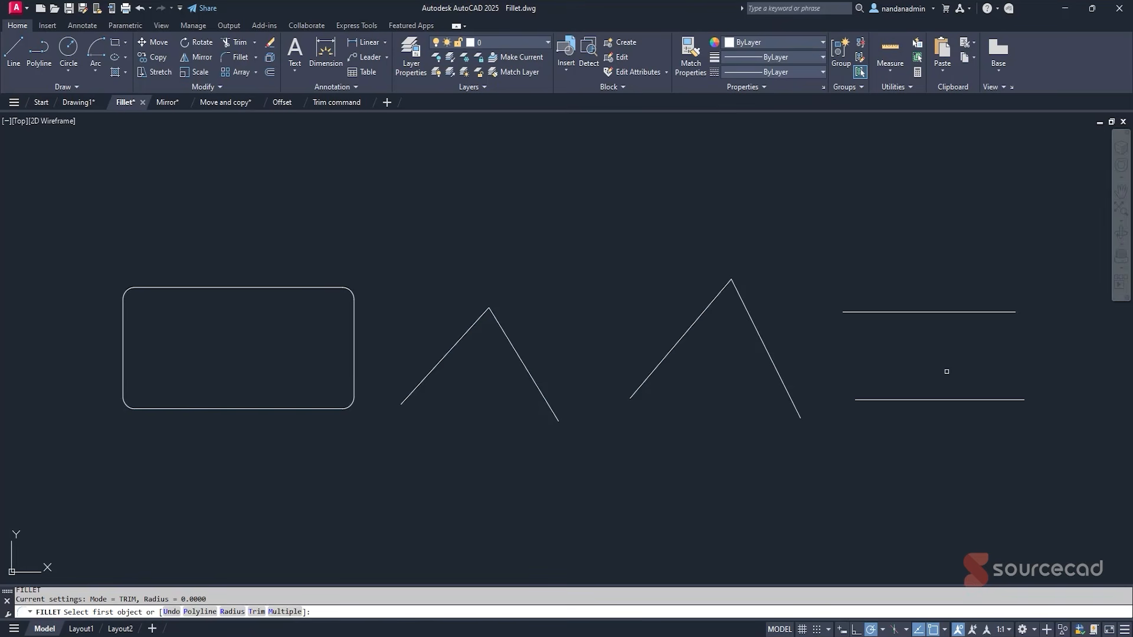
key(Return)
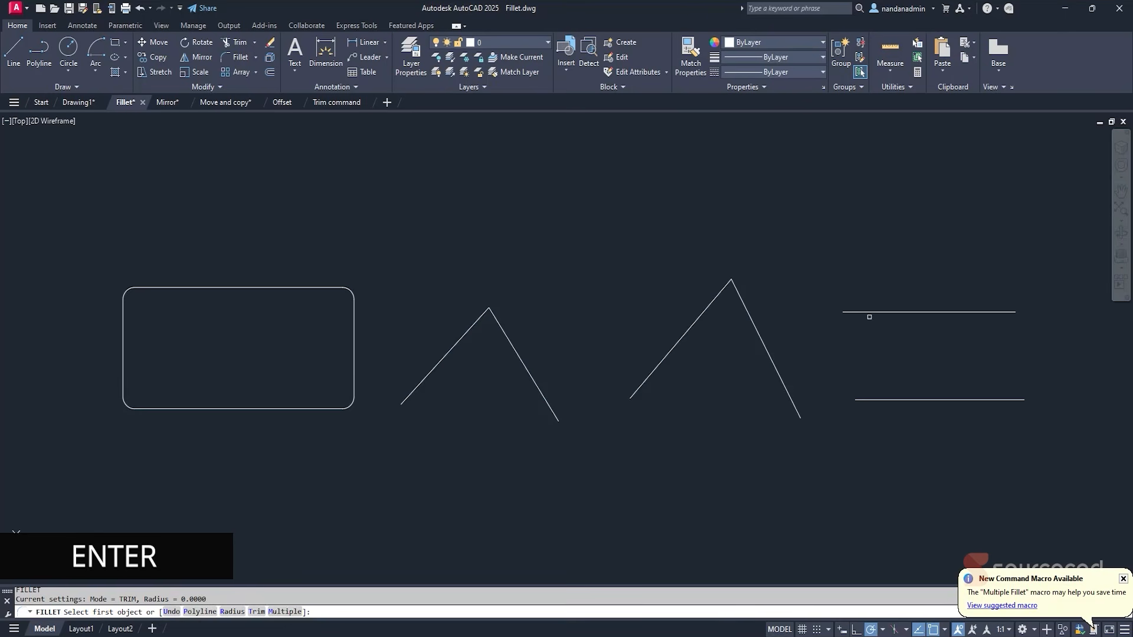
click(868, 312)
click(868, 401)
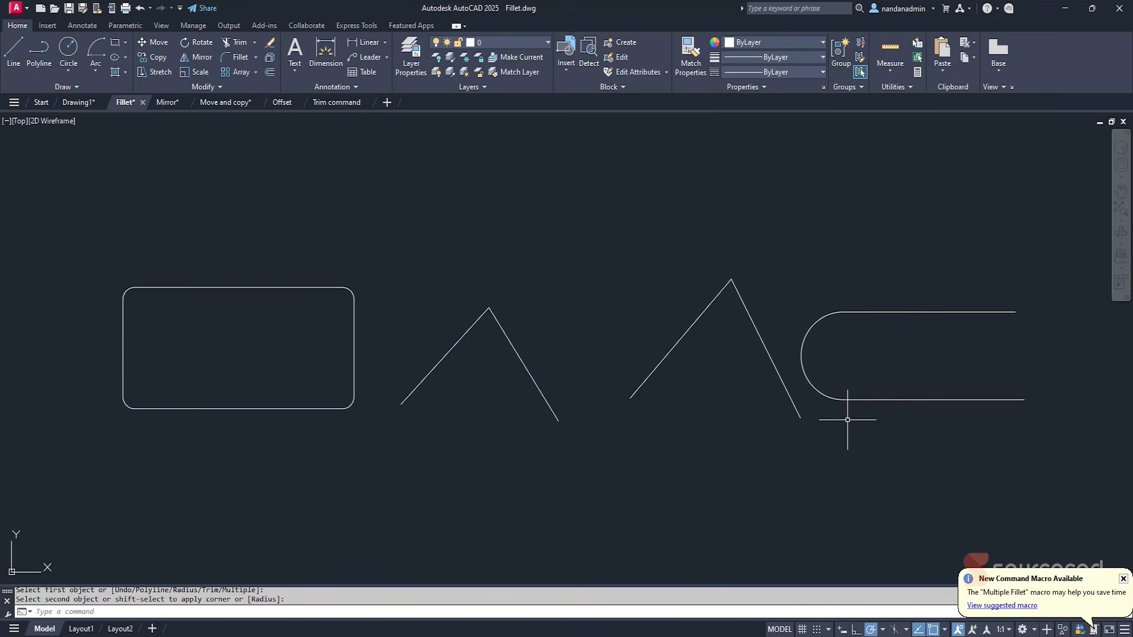
Switch to the Trim command drawing, dismiss the macro notification and bring its overlapping shapes into view.
click(335, 103)
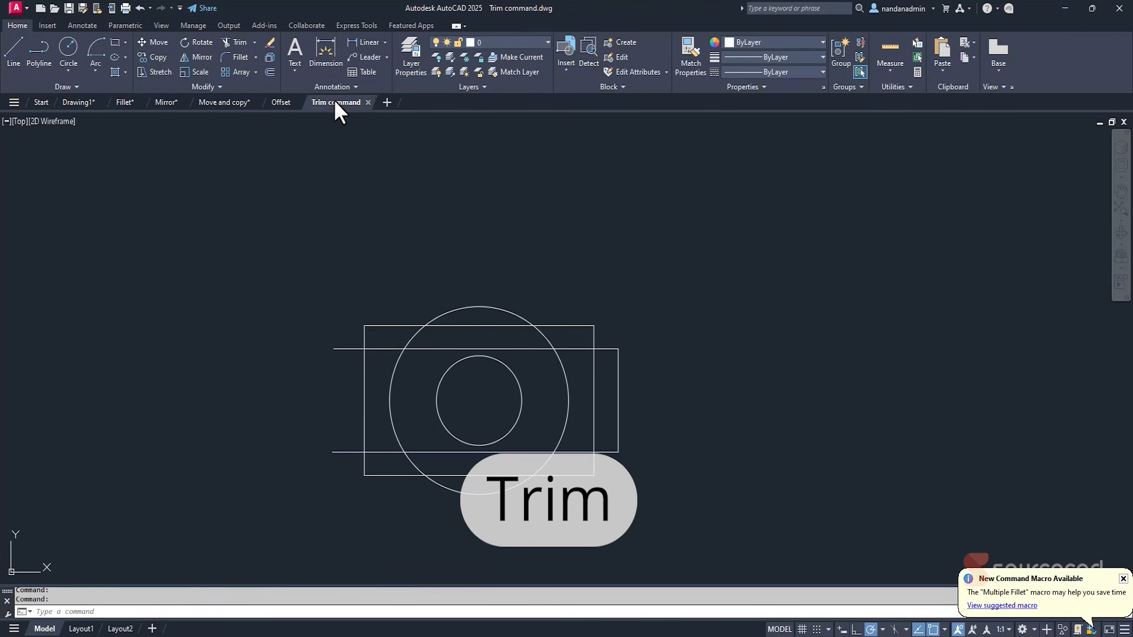
click(1122, 578)
middle_drag(543, 428, 568, 404)
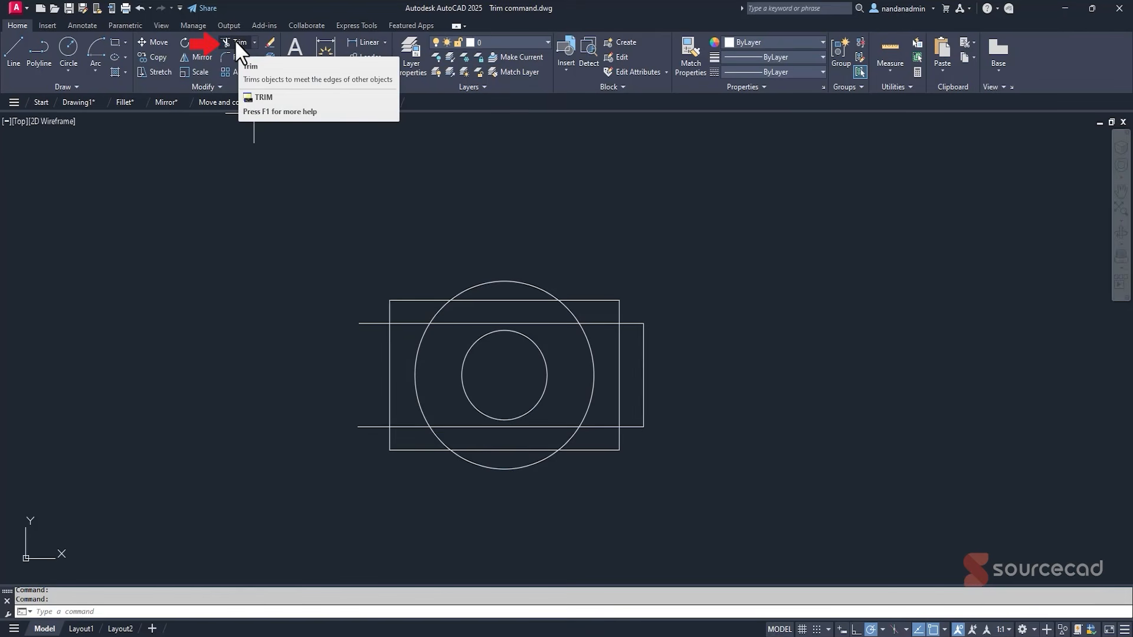
Trim the upper horizontal line's left overhang and the large rectangle's upper-left corner portion, and remove the inner circle with Trim.
text(tr)
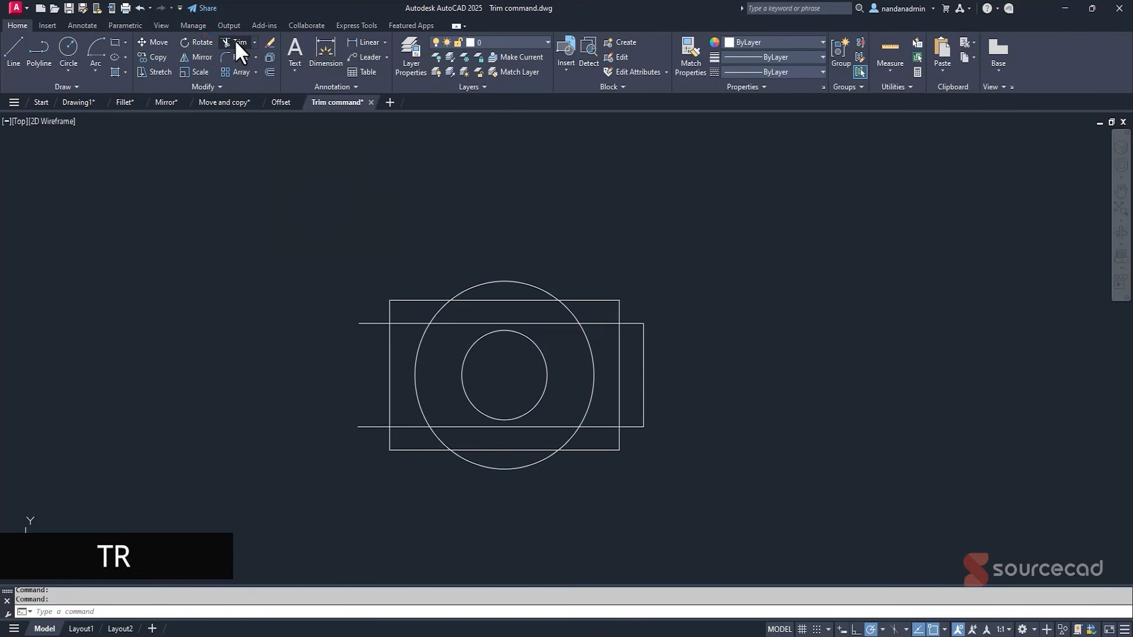
key(Return)
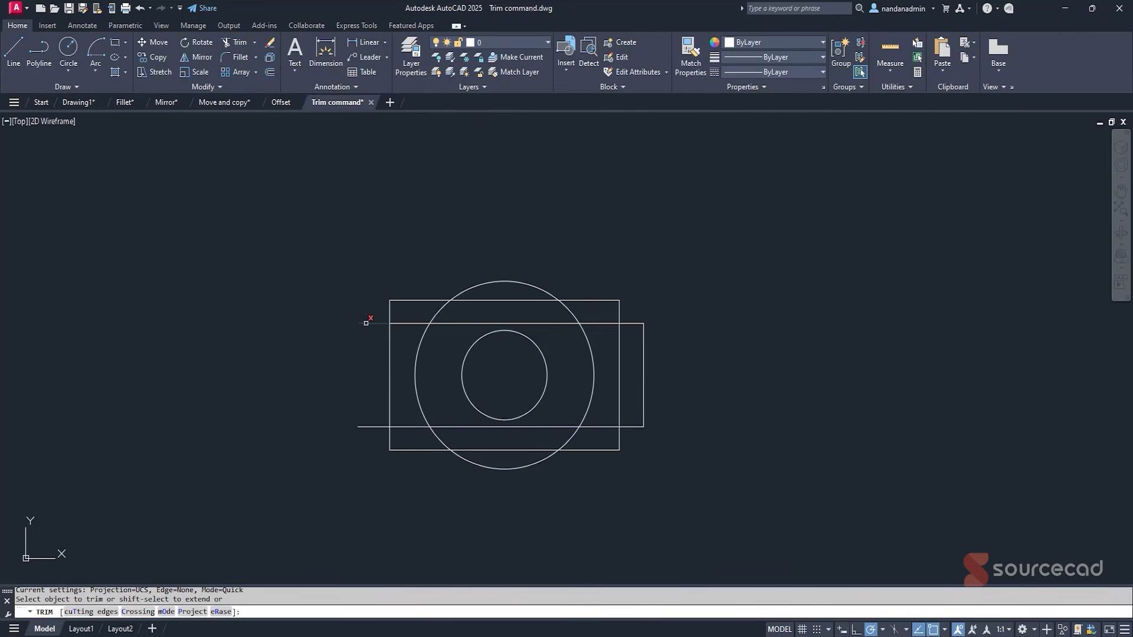
click(366, 323)
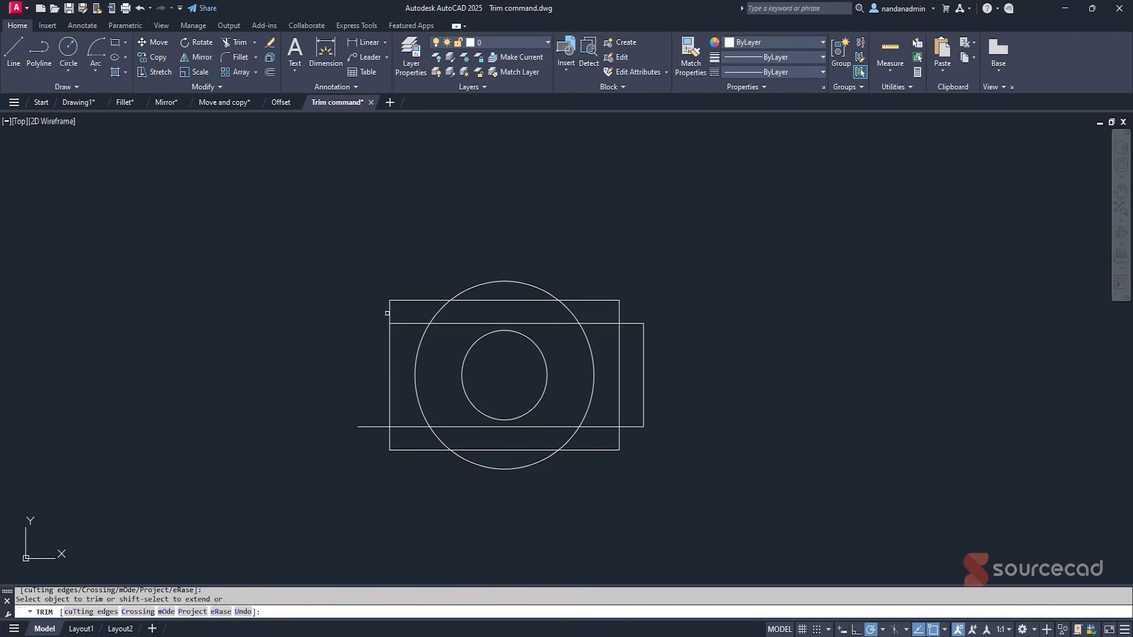
click(403, 302)
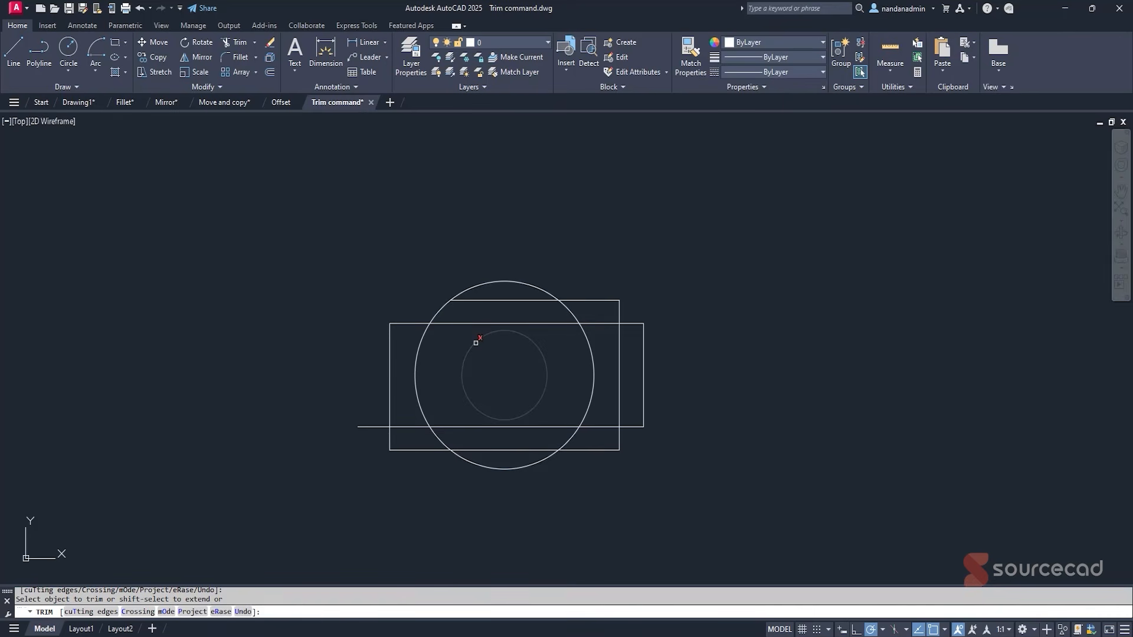
click(477, 342)
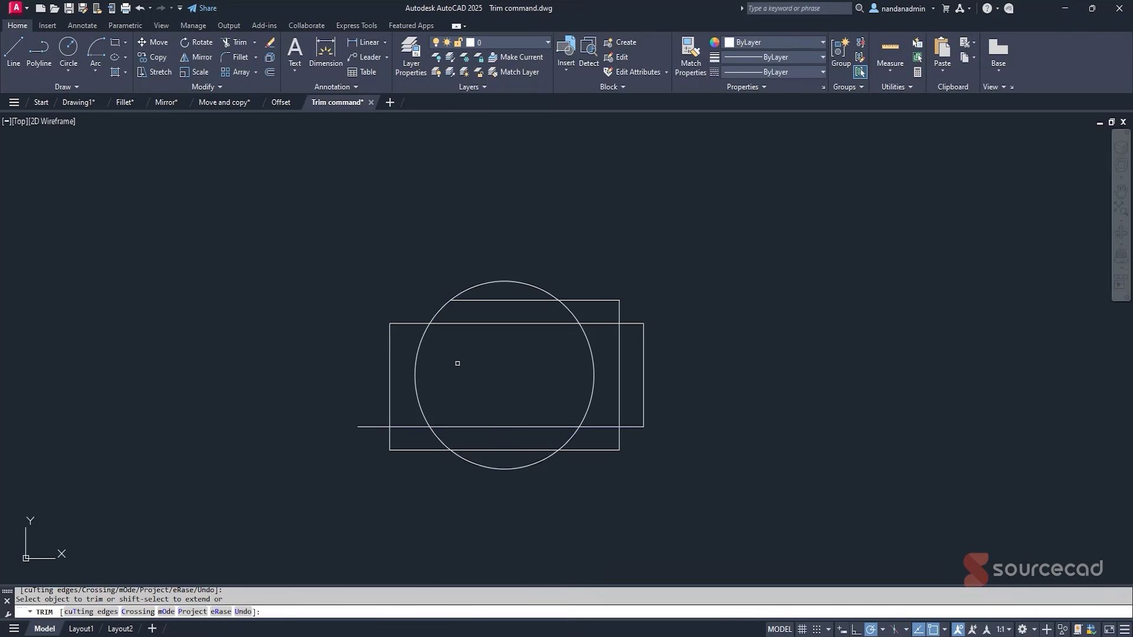
Trim the rectangle's left side above the lower horizontal line and its top edge up to the circle.
key(Escape)
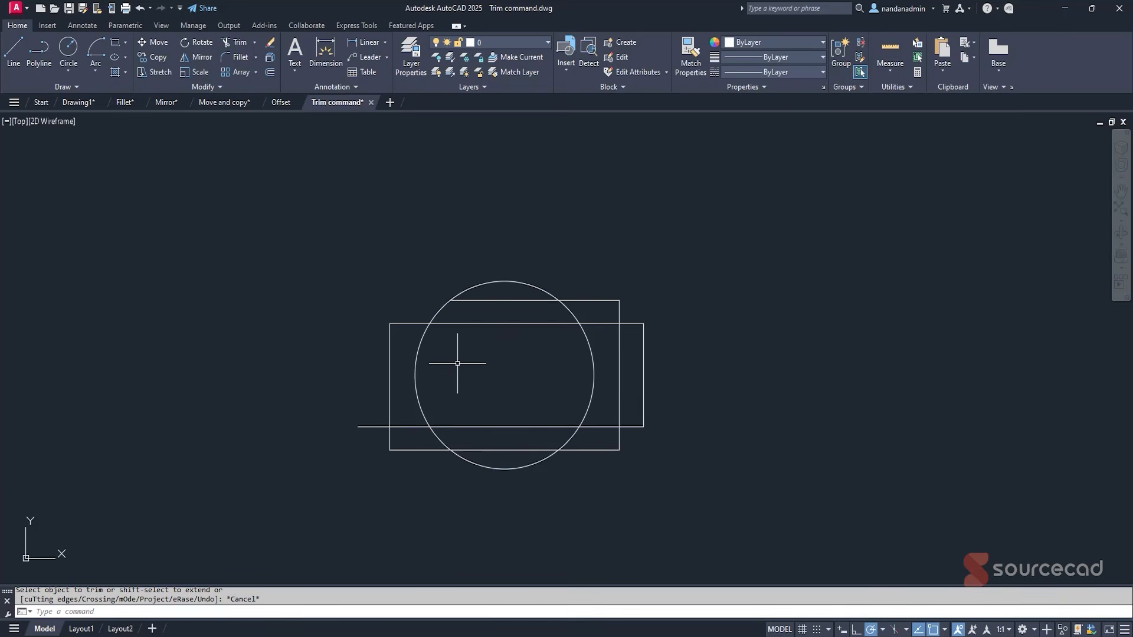
click(238, 41)
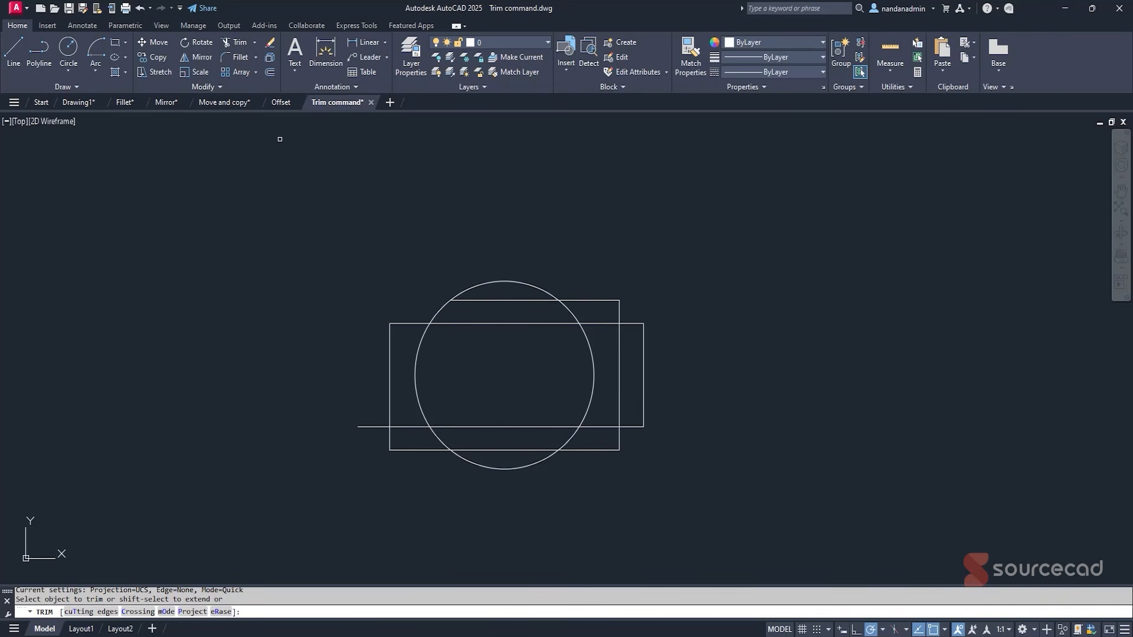
click(390, 332)
click(400, 323)
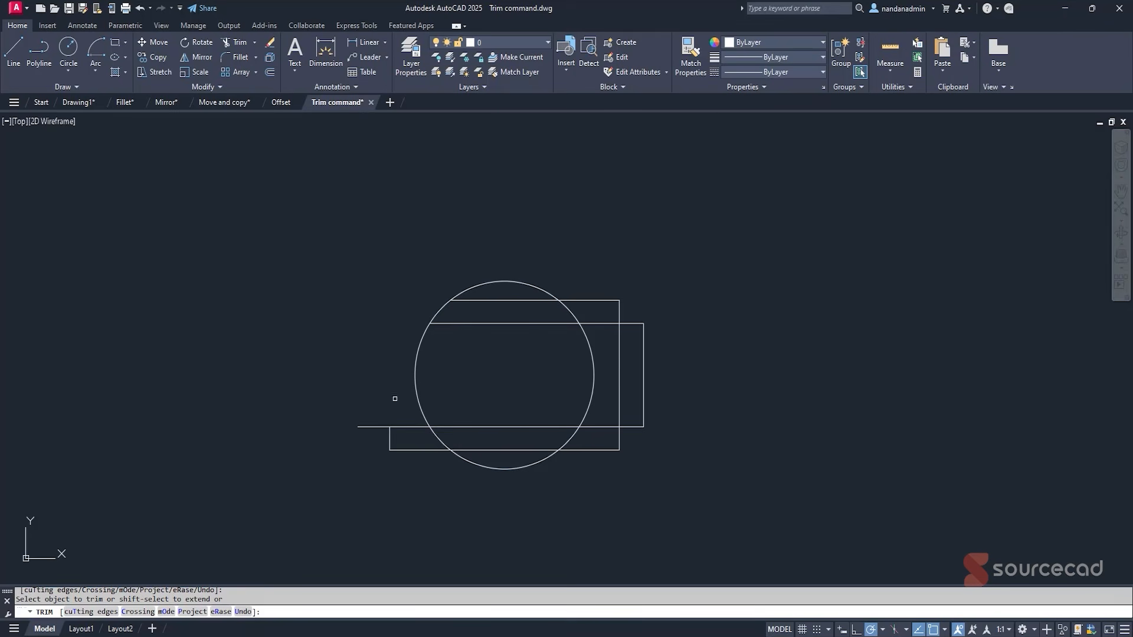
key(Escape)
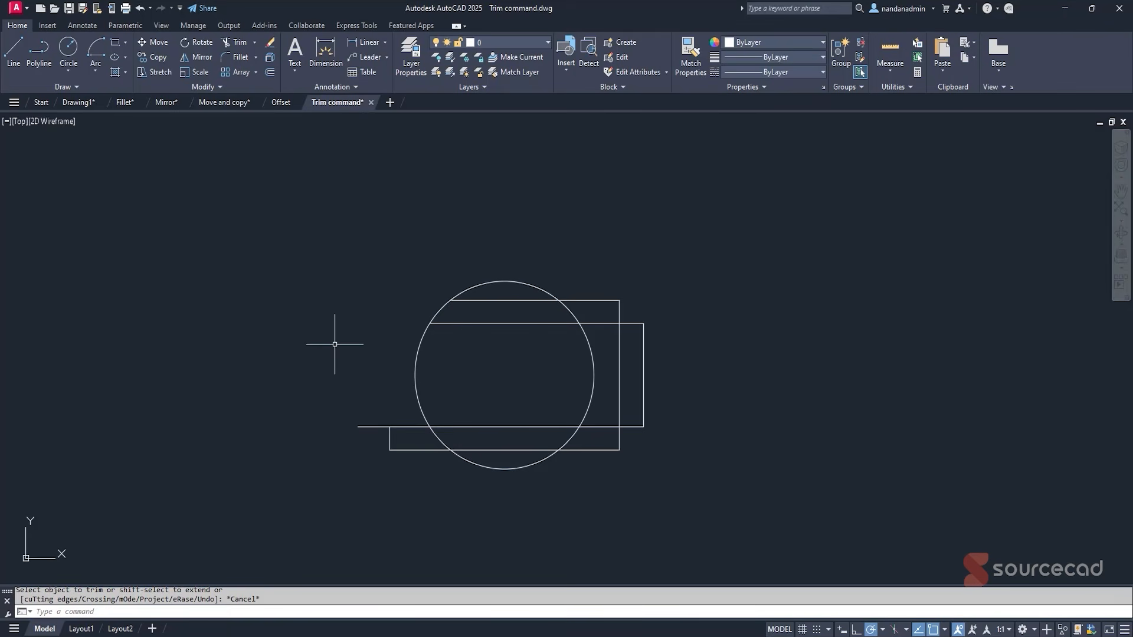
Trim away the lower horizontal line from its left overhang across the circle, the short vertical stub below it, and the circle's left arc.
click(232, 43)
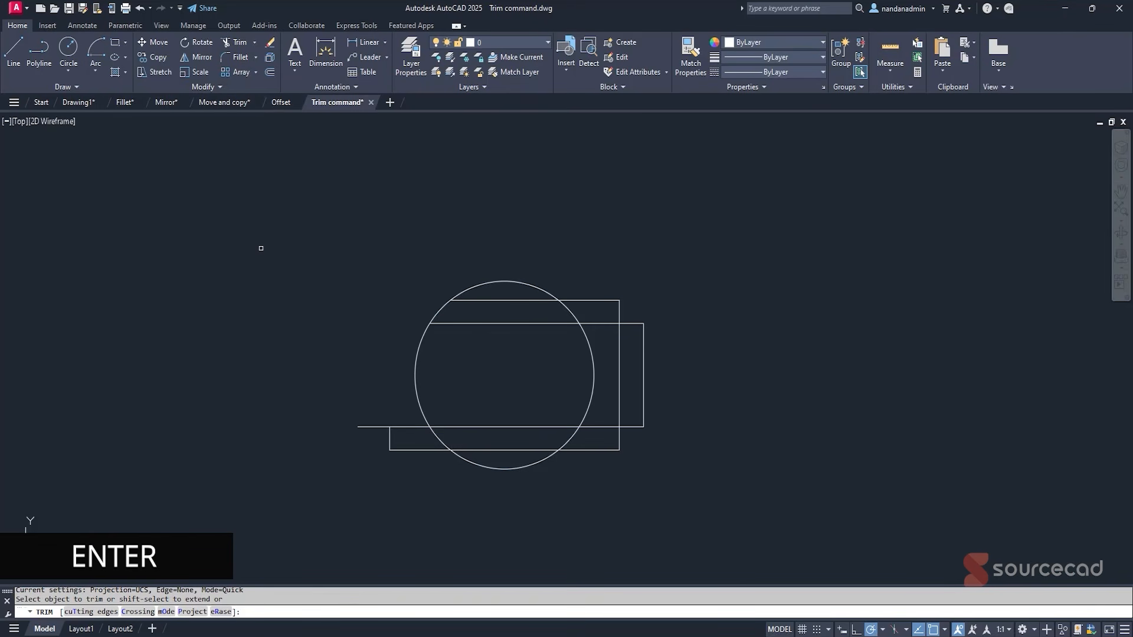
key(Return)
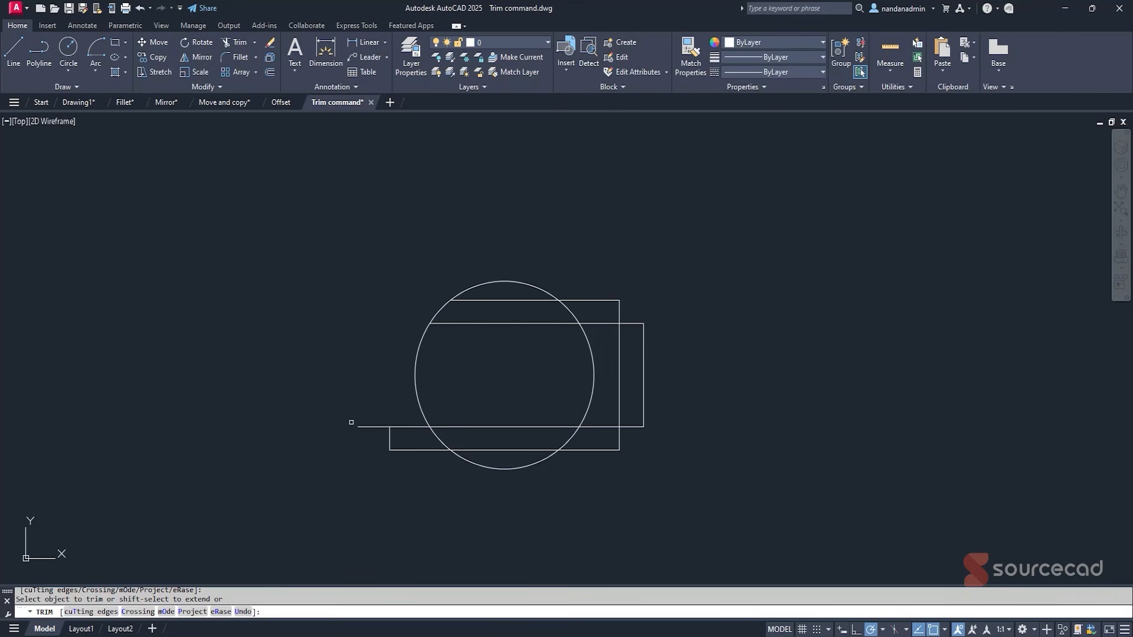
click(367, 426)
click(389, 434)
drag(463, 431, 459, 421)
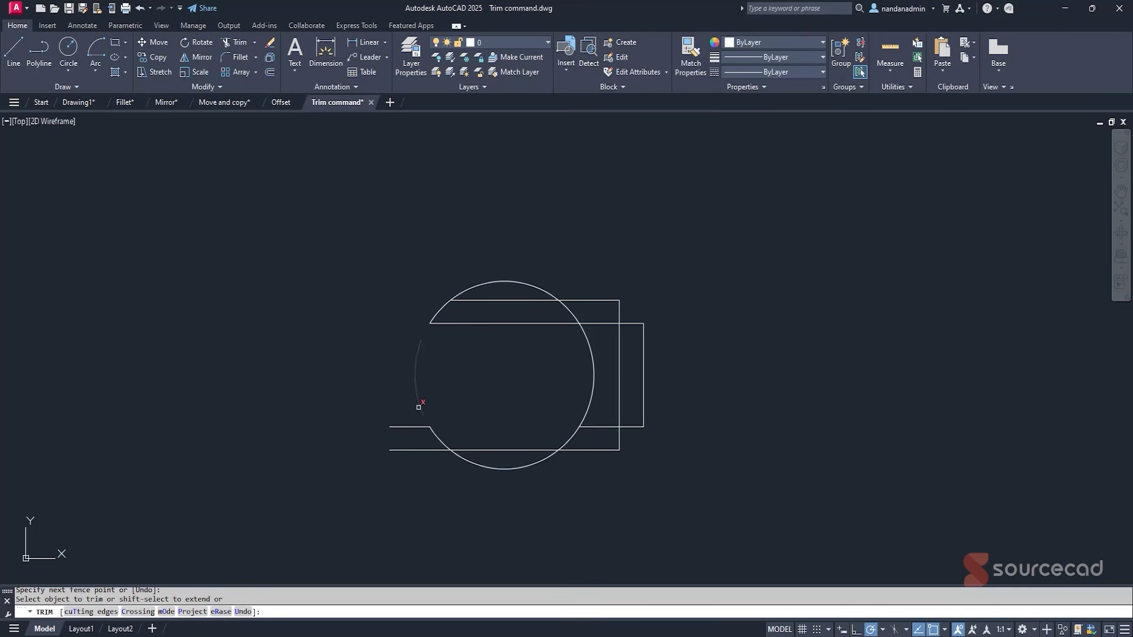
click(419, 407)
click(434, 430)
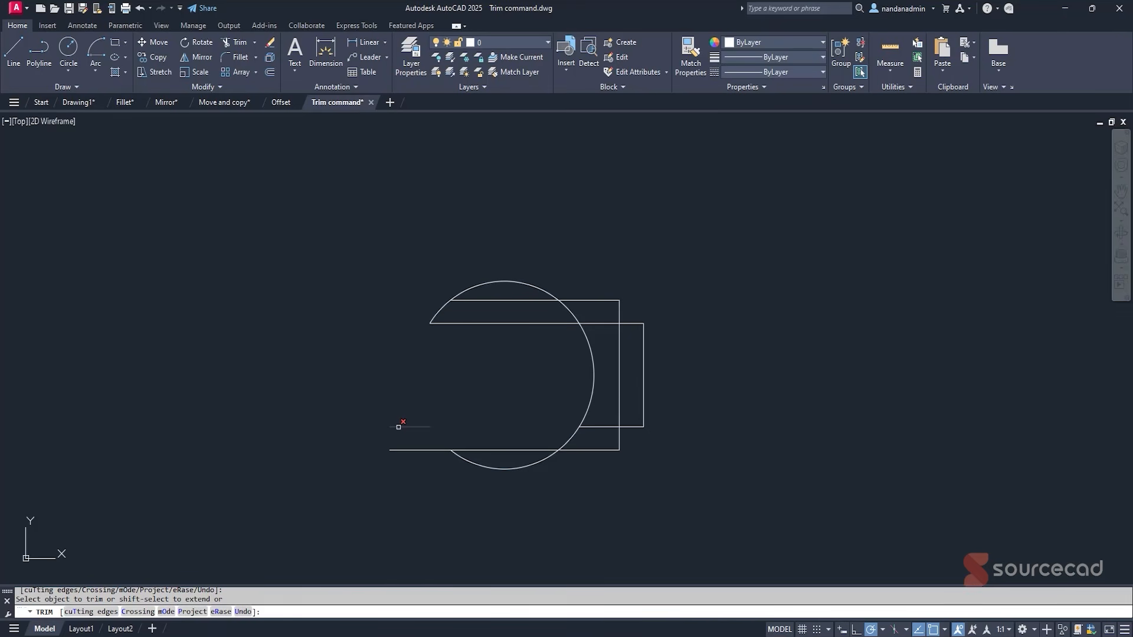
click(398, 427)
key(Escape)
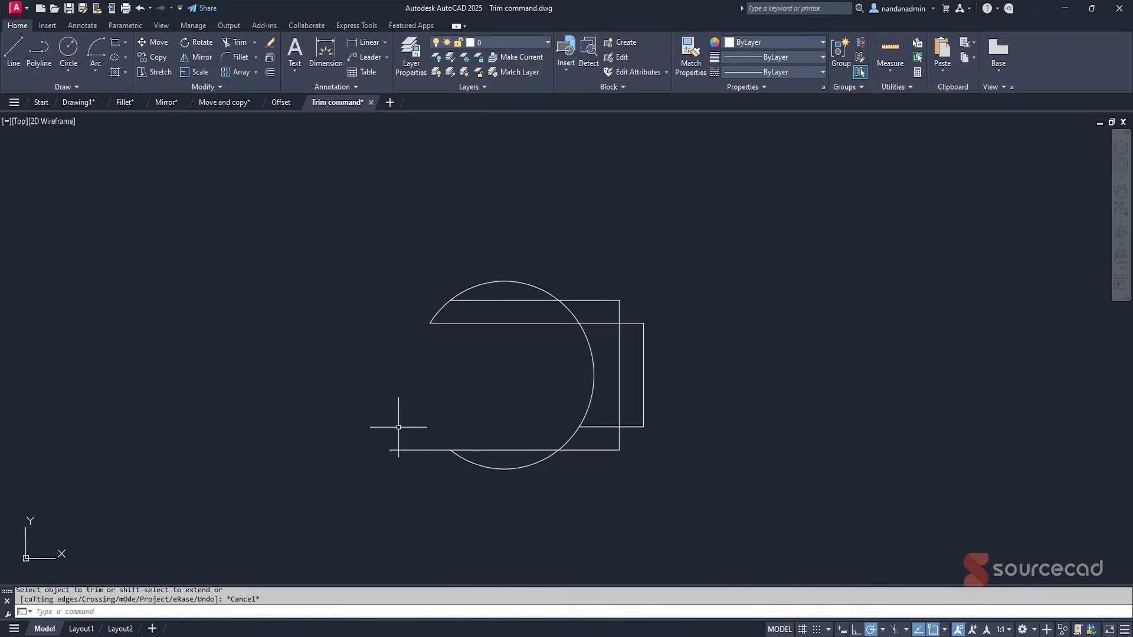
Draw two large concentric circles around the trimmed shapes, the smaller with a radius of about 4.49.
click(67, 43)
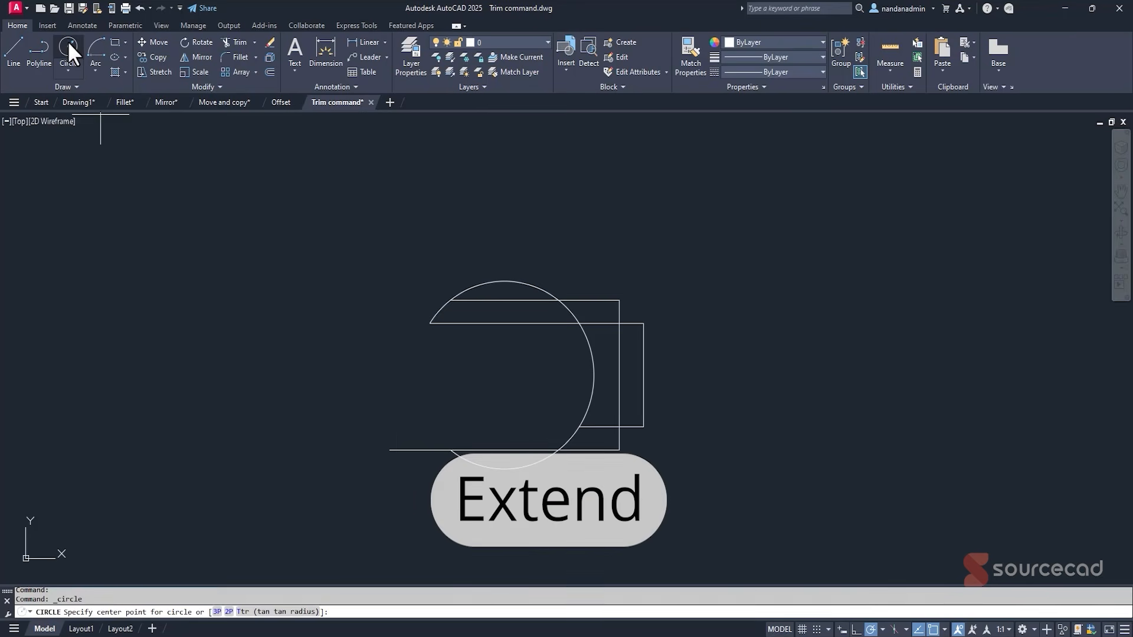
click(504, 381)
click(624, 498)
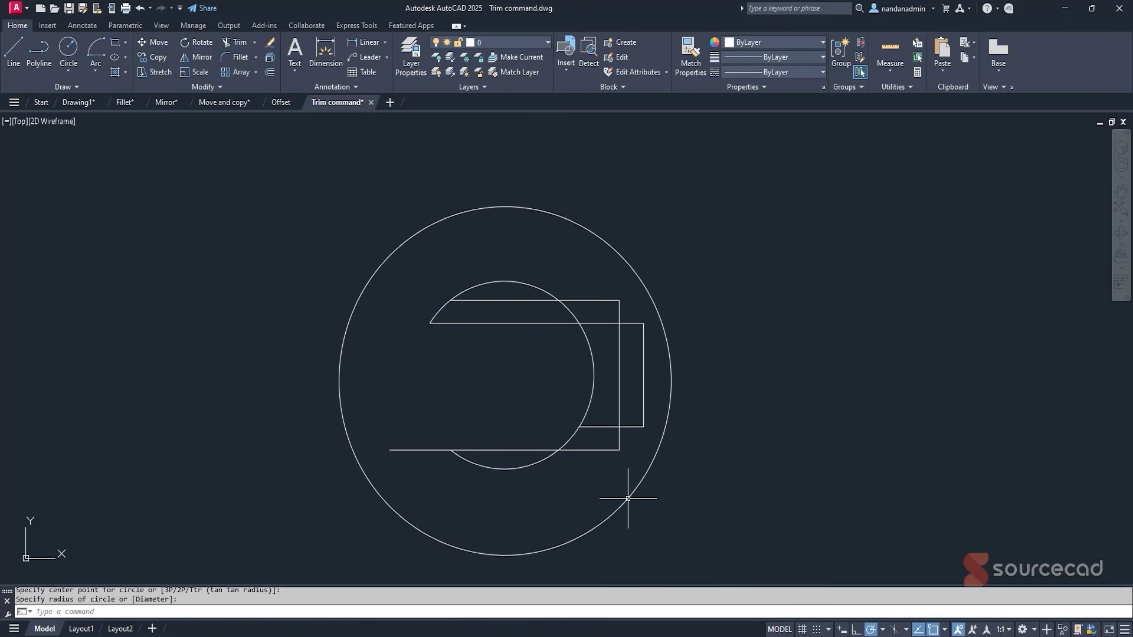
key(Return)
click(505, 380)
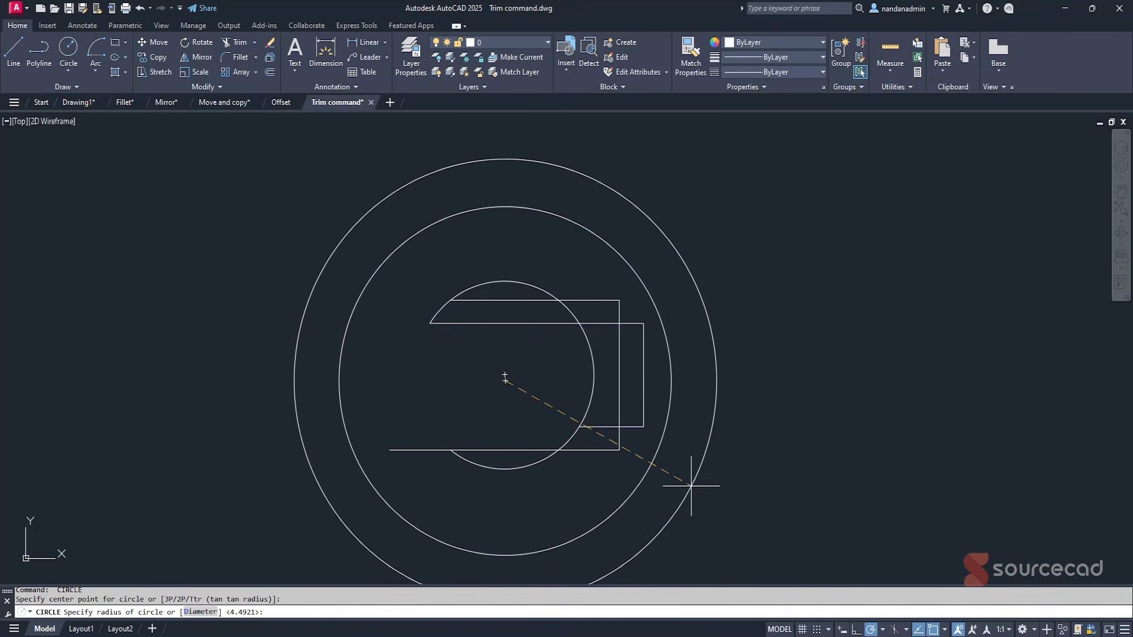
middle_drag(722, 427, 740, 396)
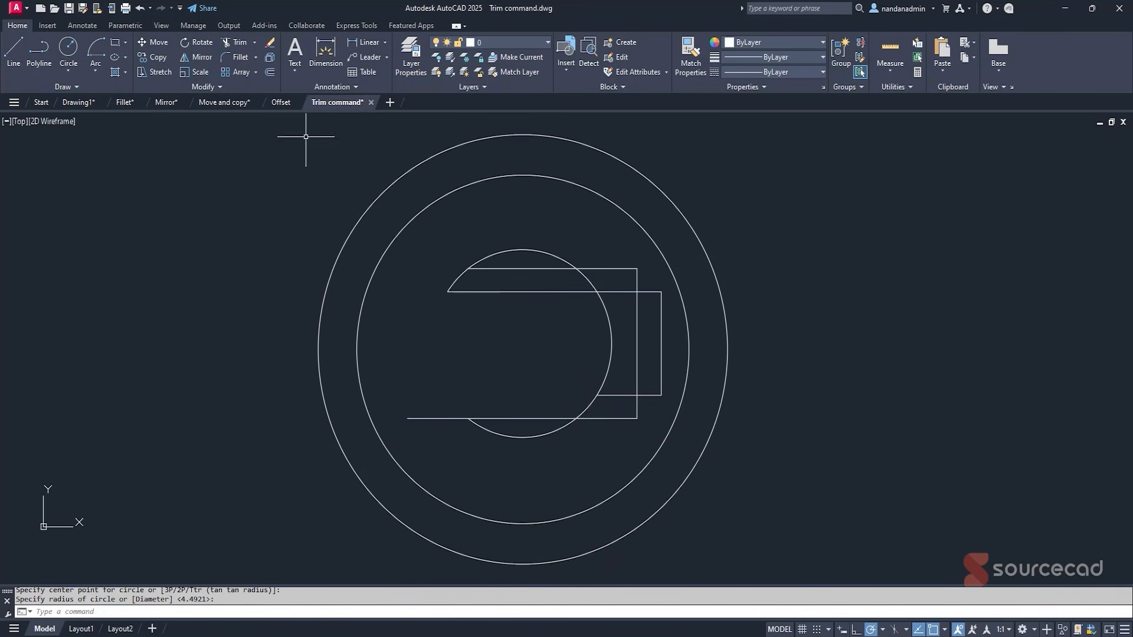
Extend the bottom horizontal line's left end to the outermost circle and try to extend the arc's lower-left end.
click(254, 42)
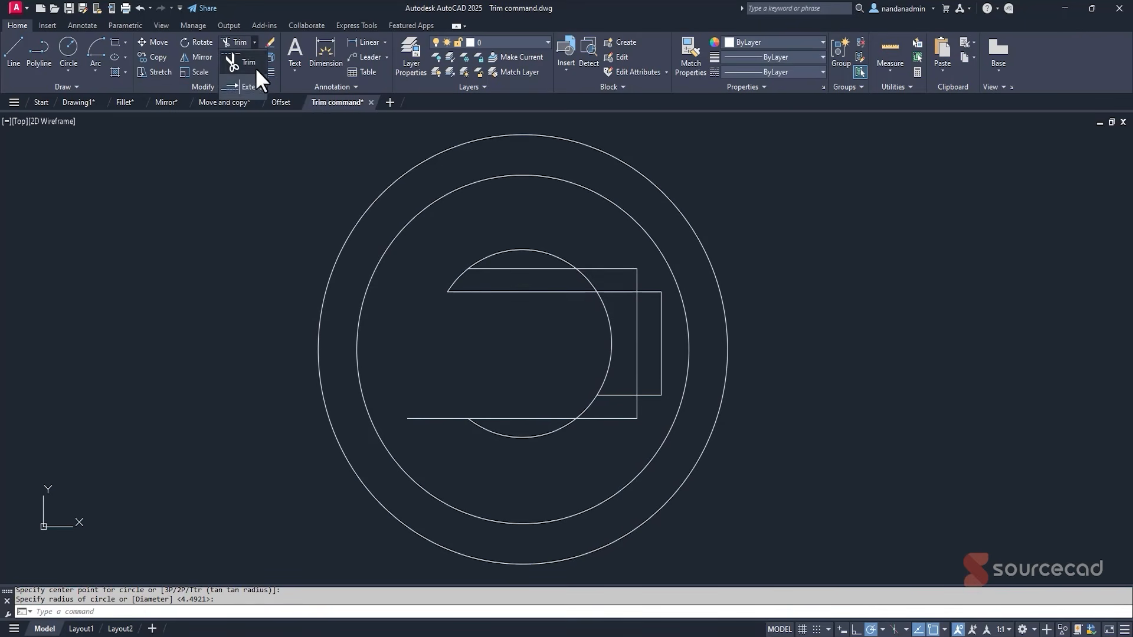
click(255, 86)
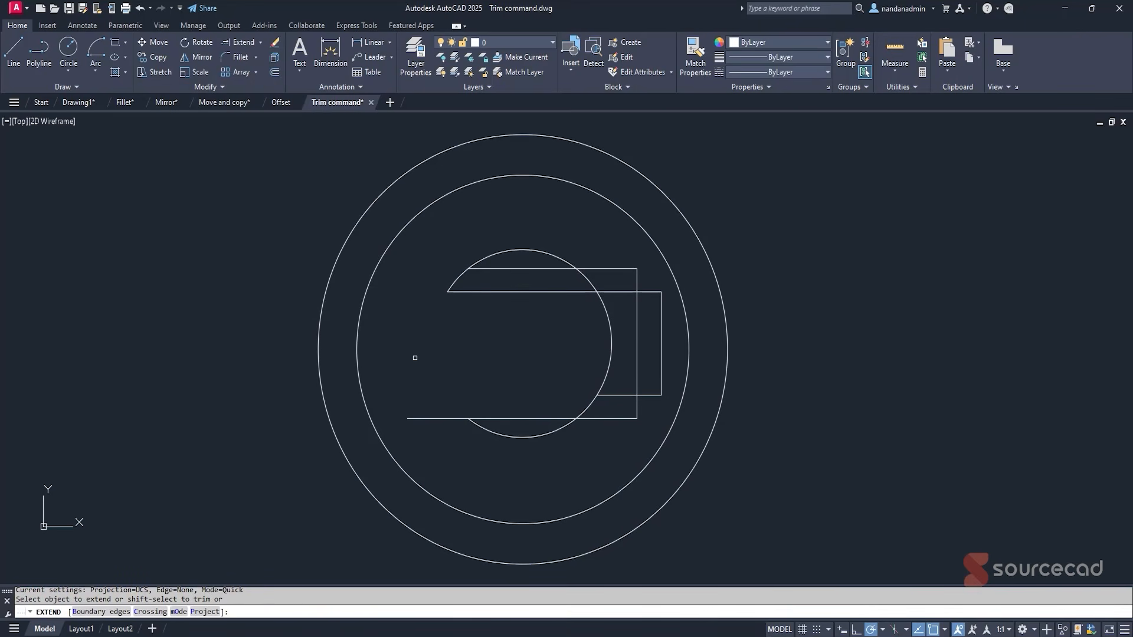
click(411, 417)
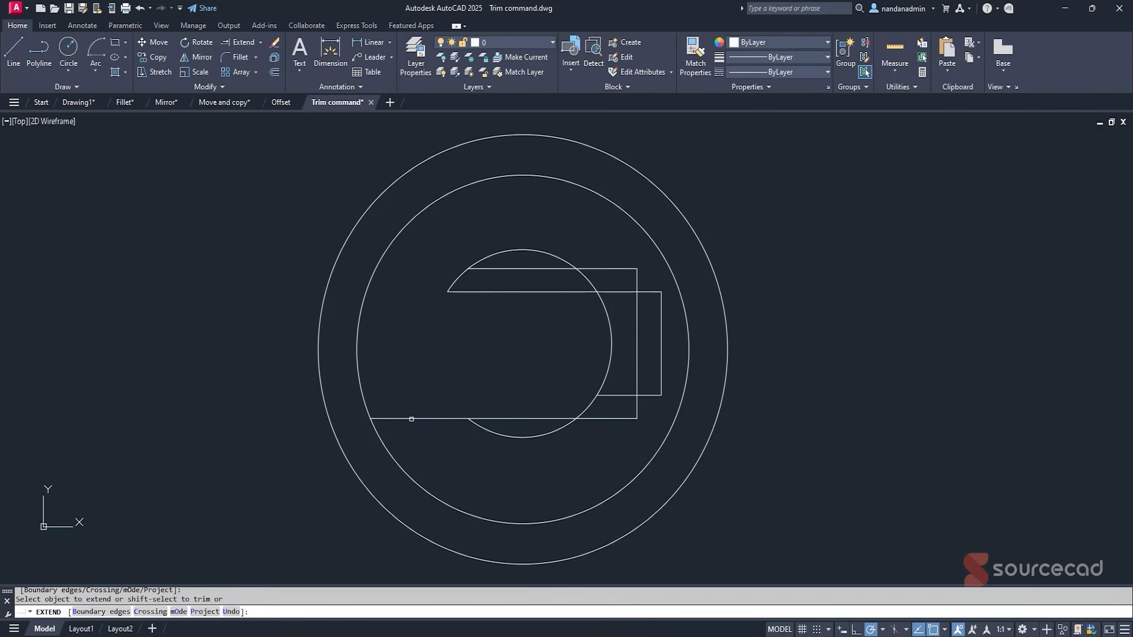
click(379, 417)
click(478, 424)
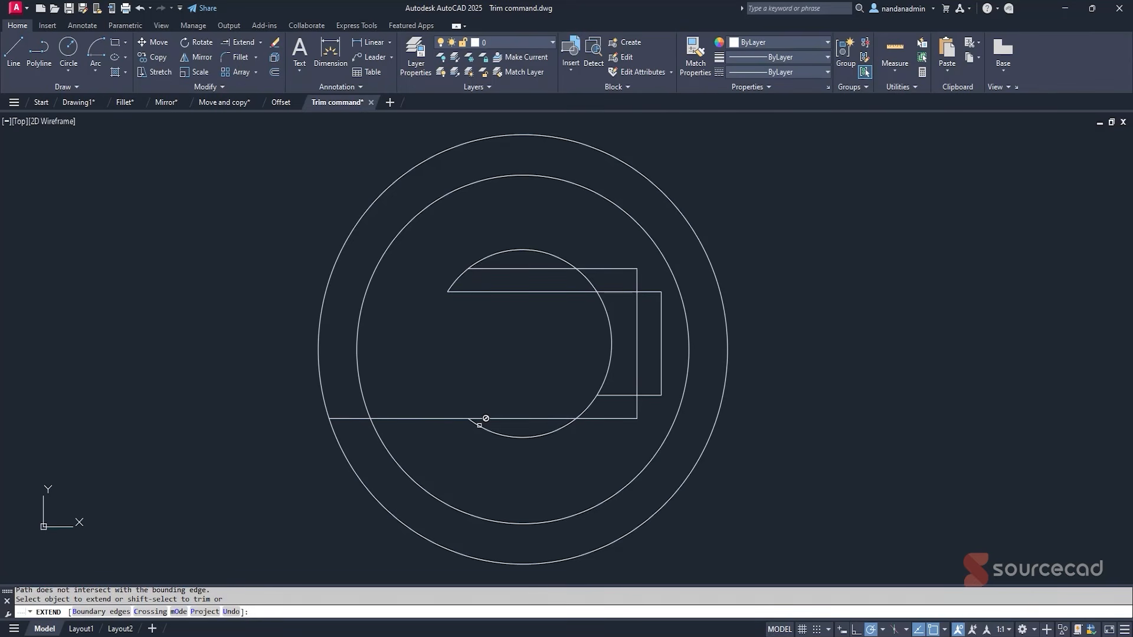
click(469, 418)
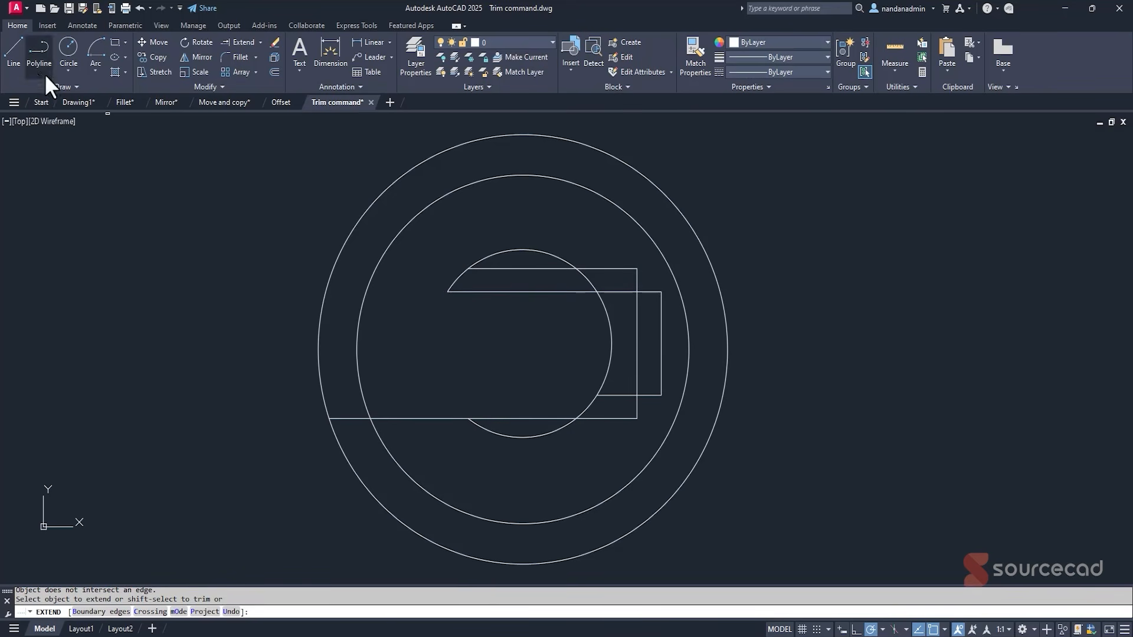
Draw three connected line segments, with two long slanted ones crossing both large circles on the left side.
click(17, 54)
click(293, 235)
click(519, 405)
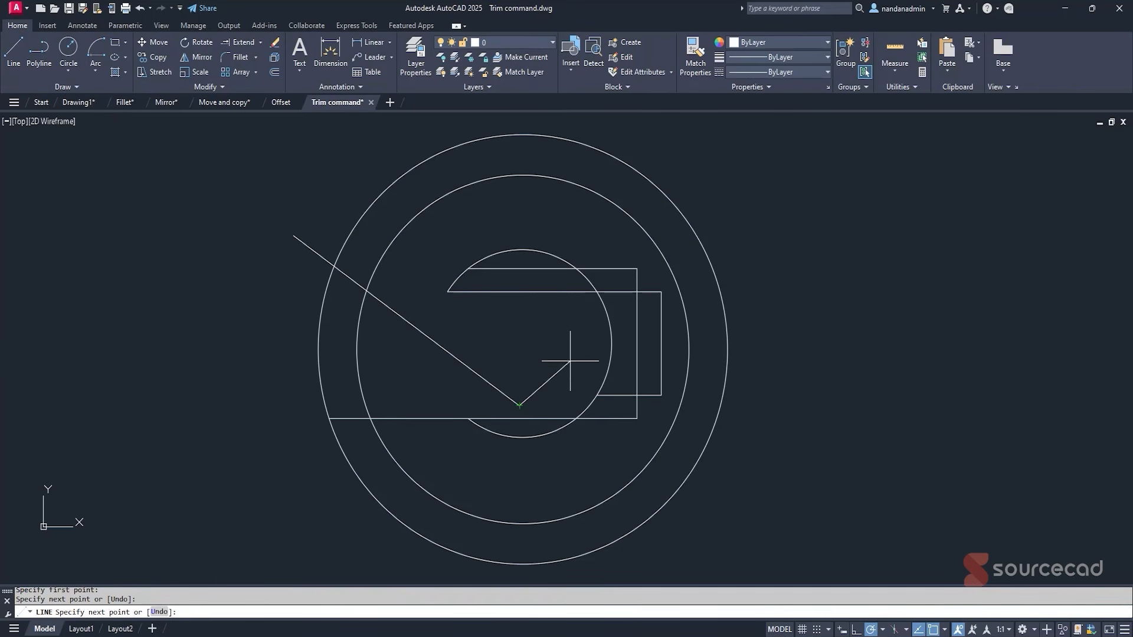
click(570, 361)
click(258, 270)
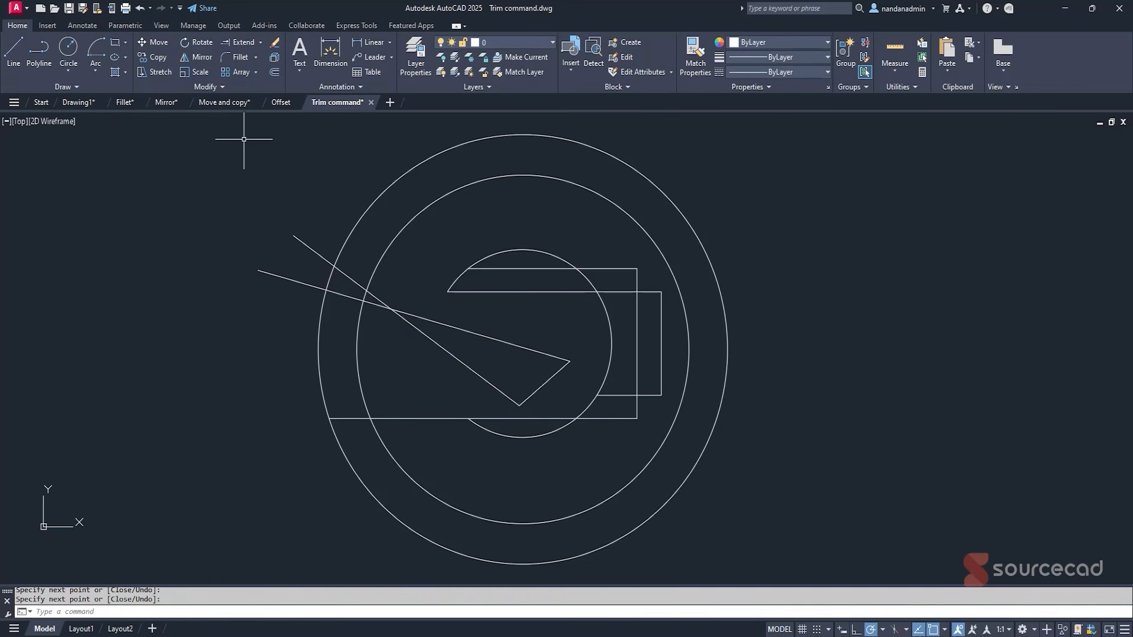
Extend the arc's lower-left end to the upper slanted line and the top horizontal line's left end to the smaller large circle.
click(236, 43)
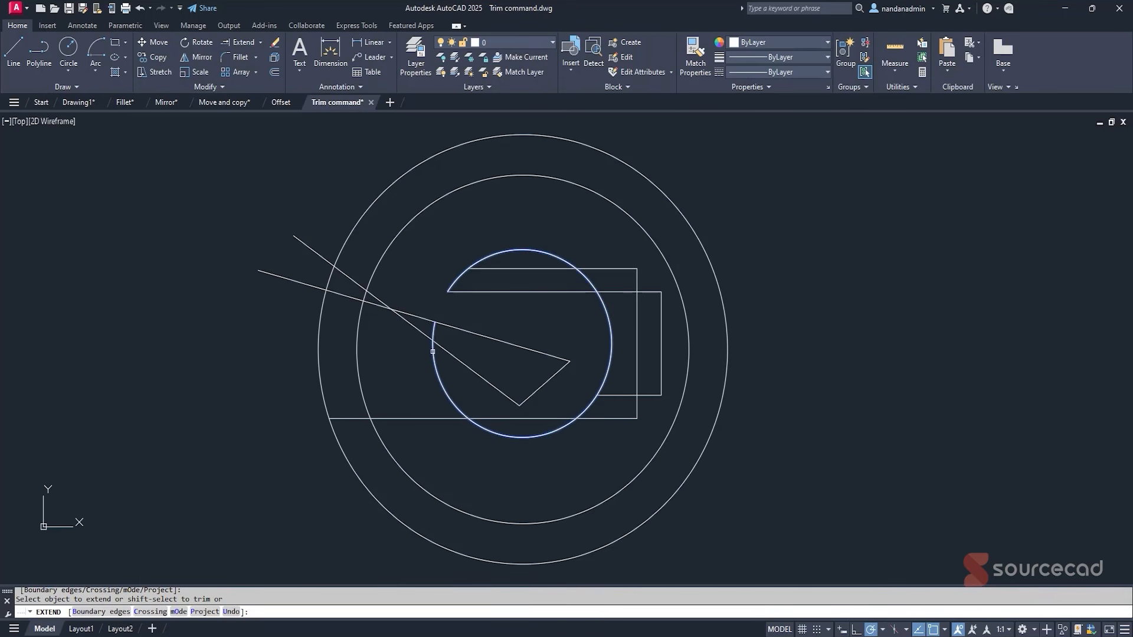
click(431, 340)
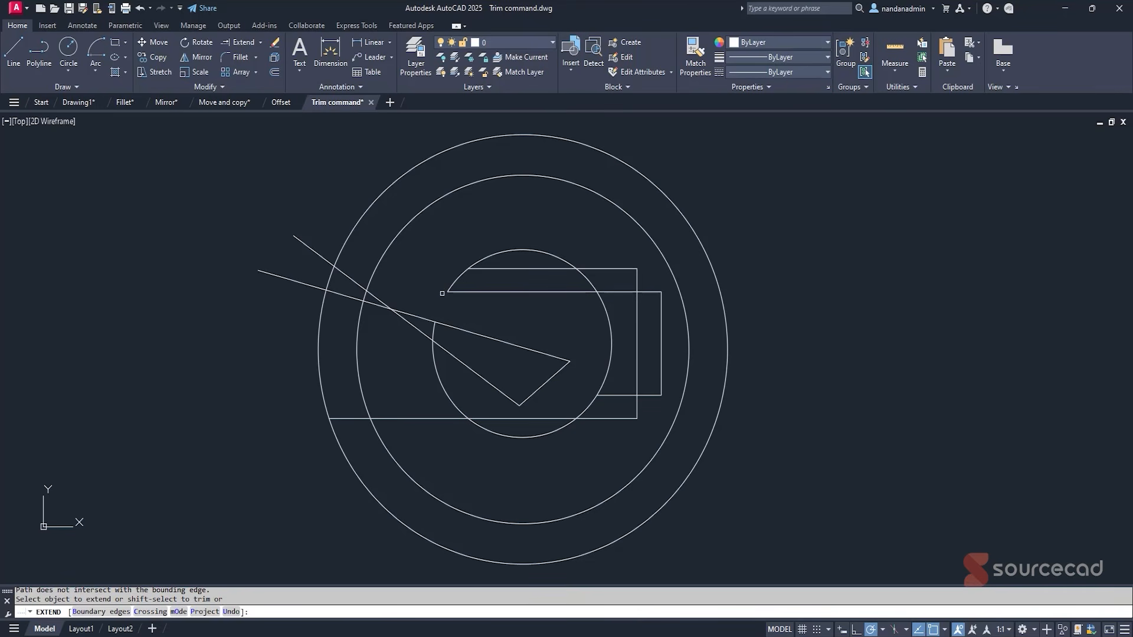
key(Return)
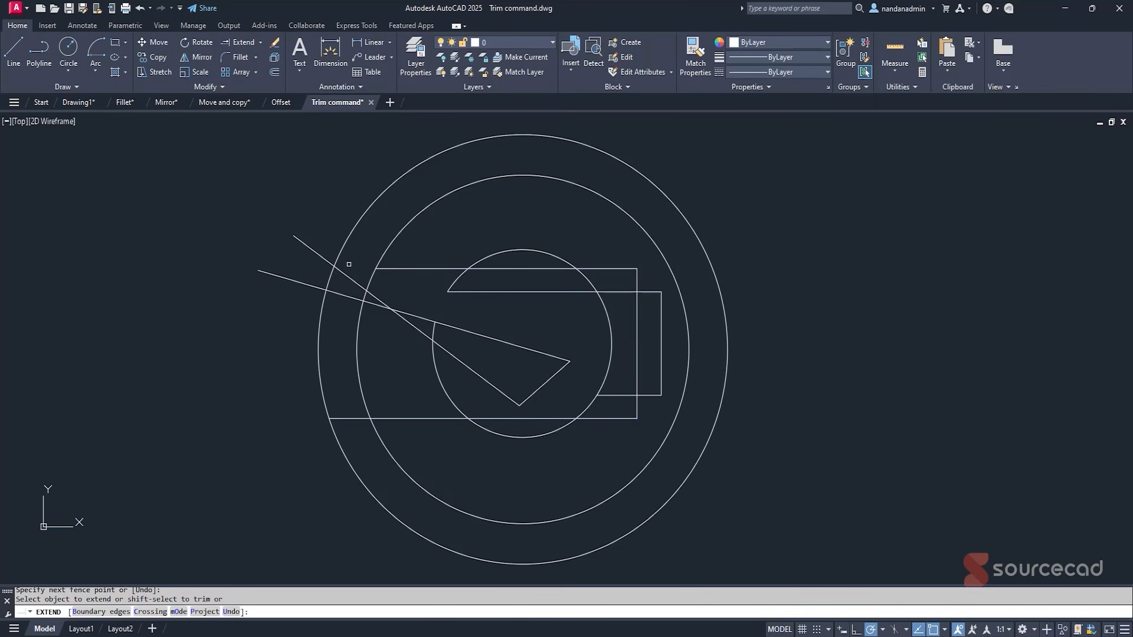
click(446, 359)
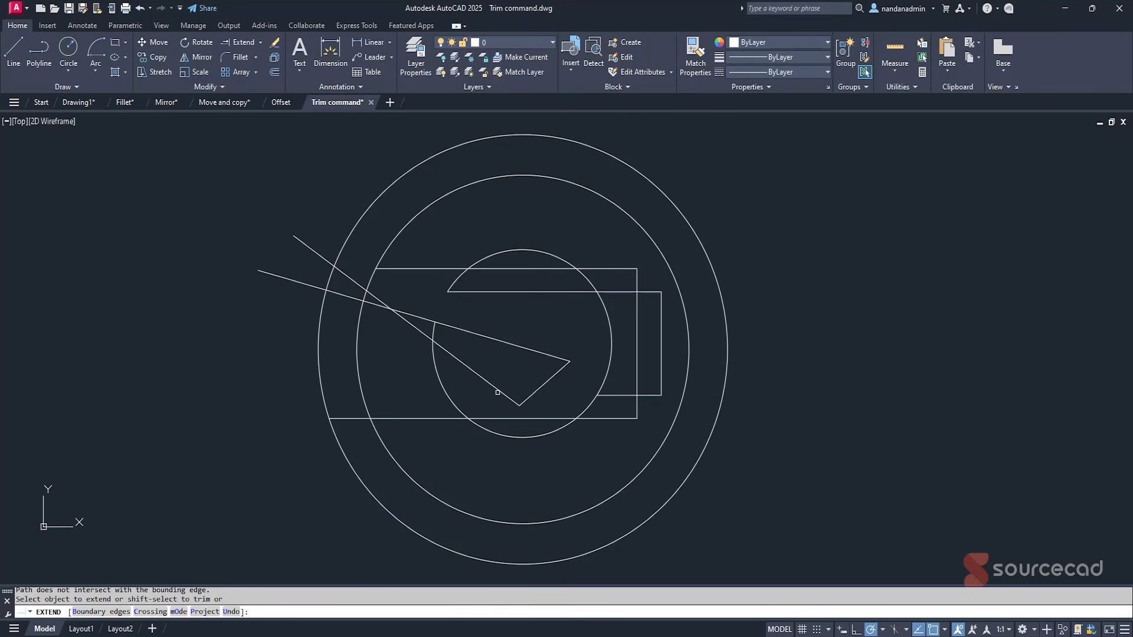
key(Escape)
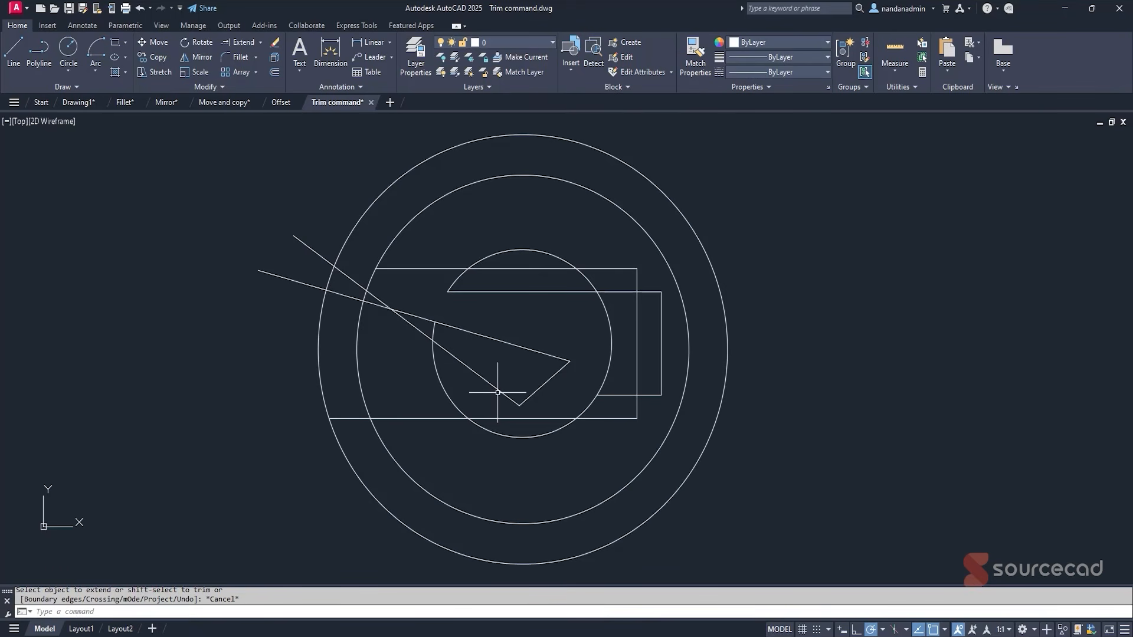
Draw a short horizontal line below the arc, inside the smaller of the two large circles.
click(16, 52)
click(455, 471)
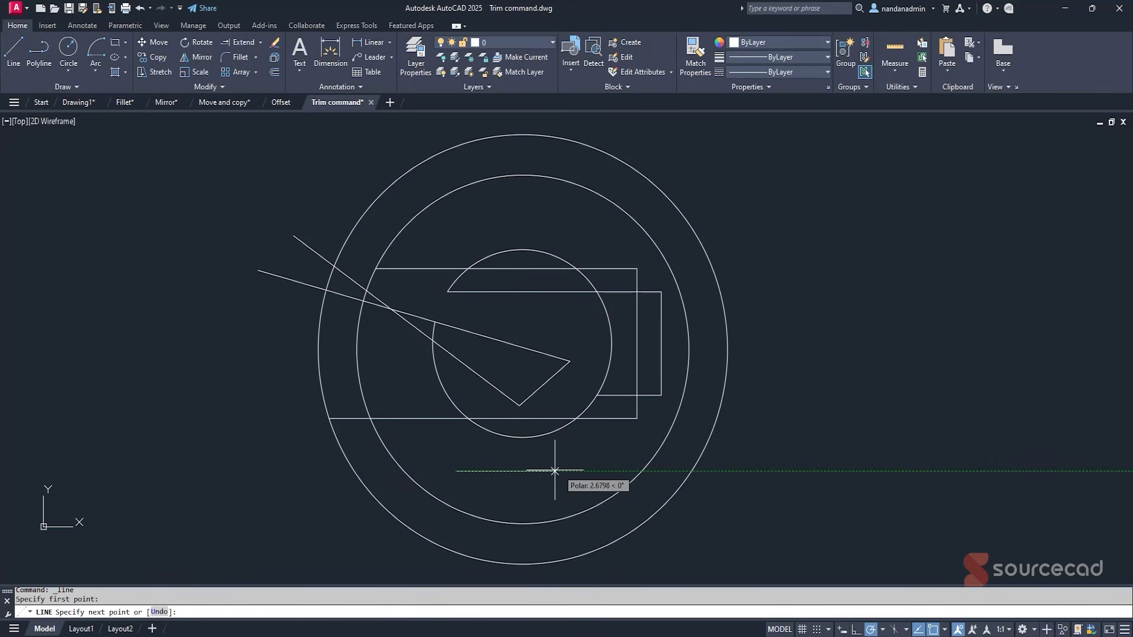
click(590, 471)
key(Escape)
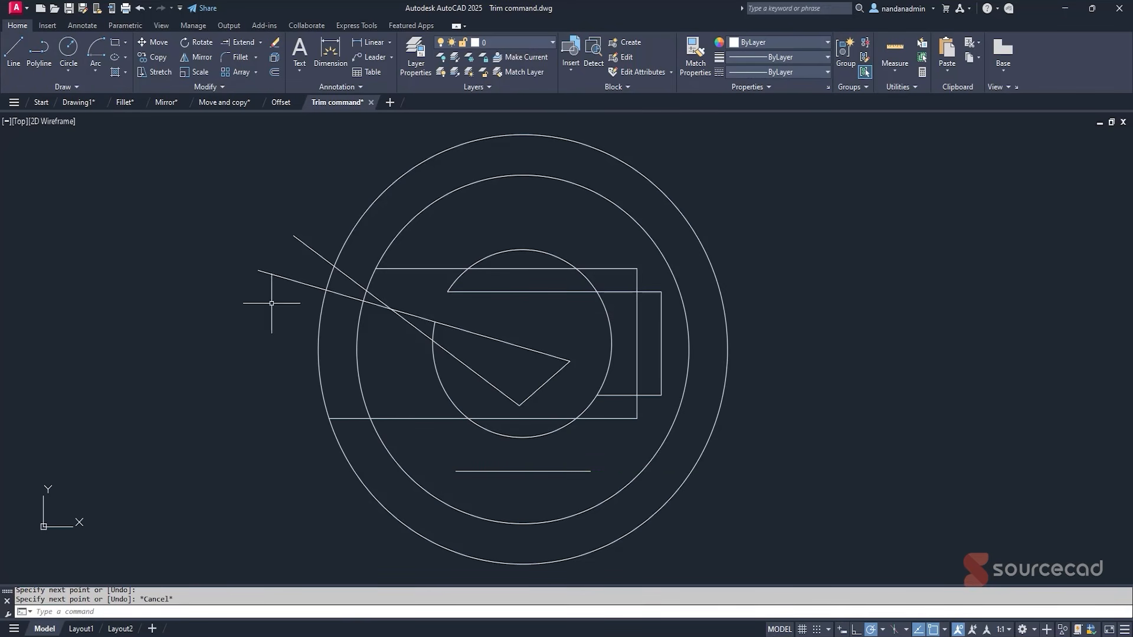
Extend both ends of the short horizontal line to the smaller of the two large circles.
click(251, 43)
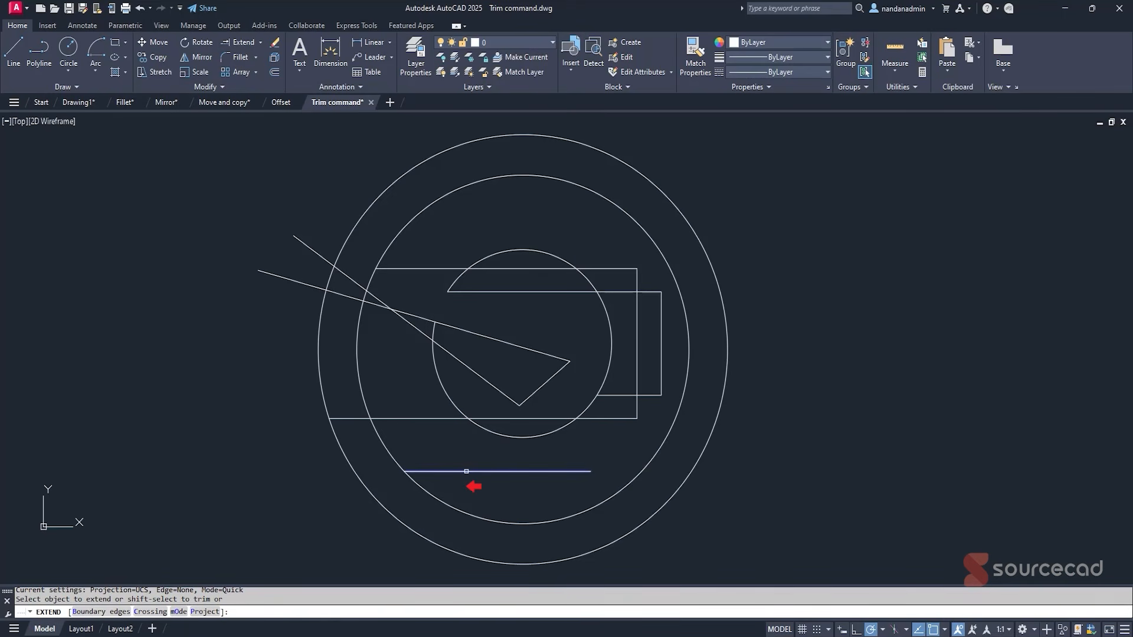
click(467, 474)
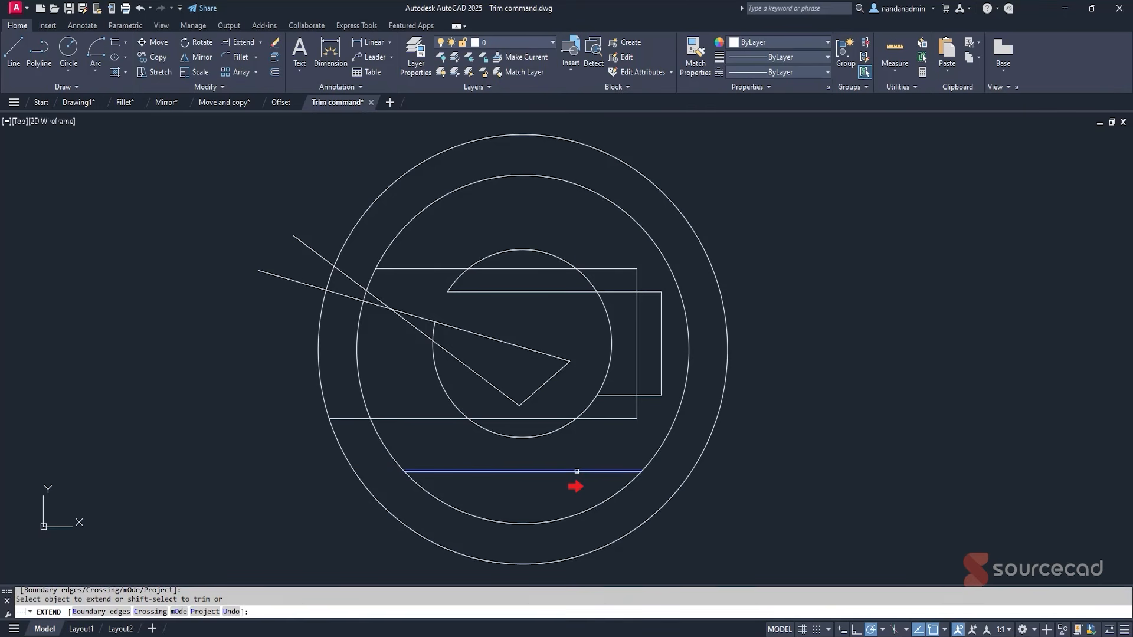
click(575, 473)
key(Escape)
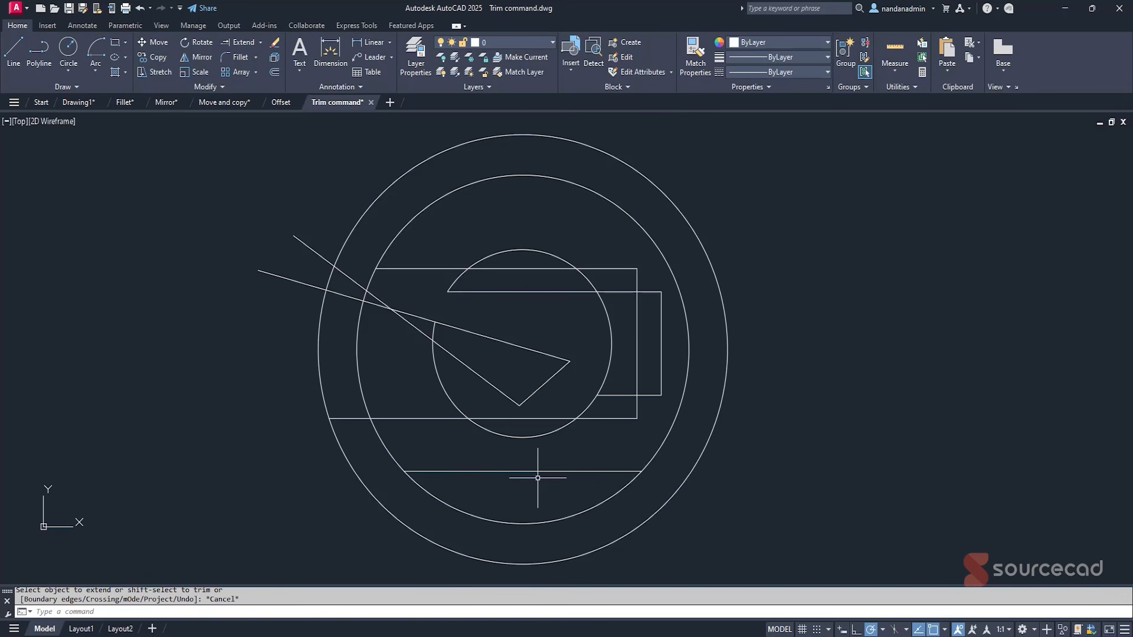
Switch to the Offset drawing, select the plate's outer outline and inner rectangle to check them, and clear the selection.
click(281, 101)
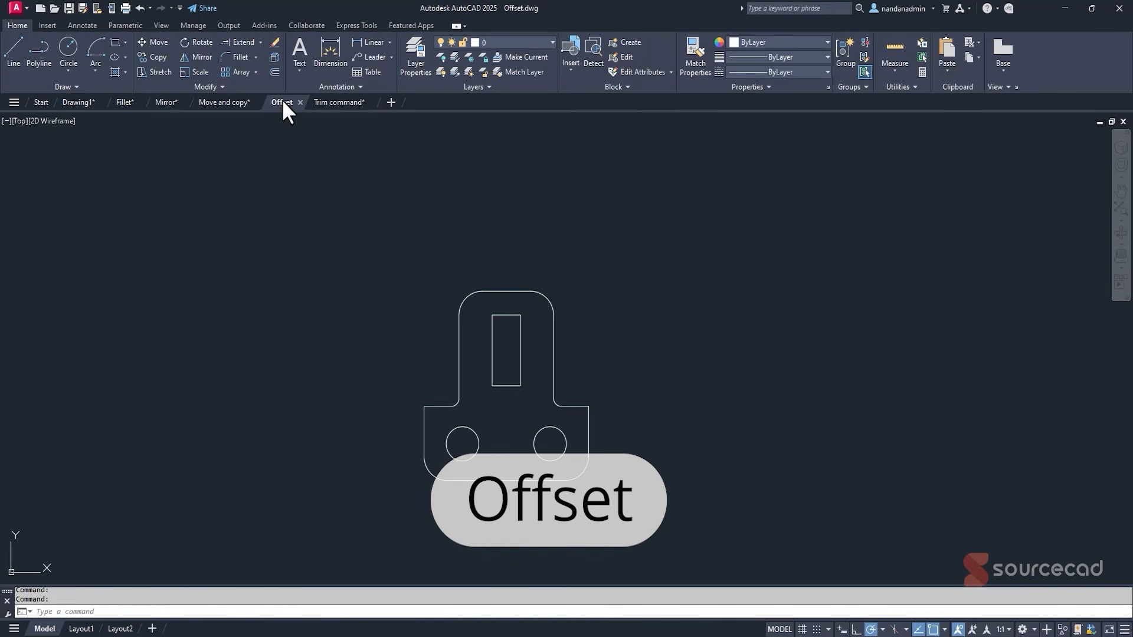
middle_drag(716, 430, 733, 385)
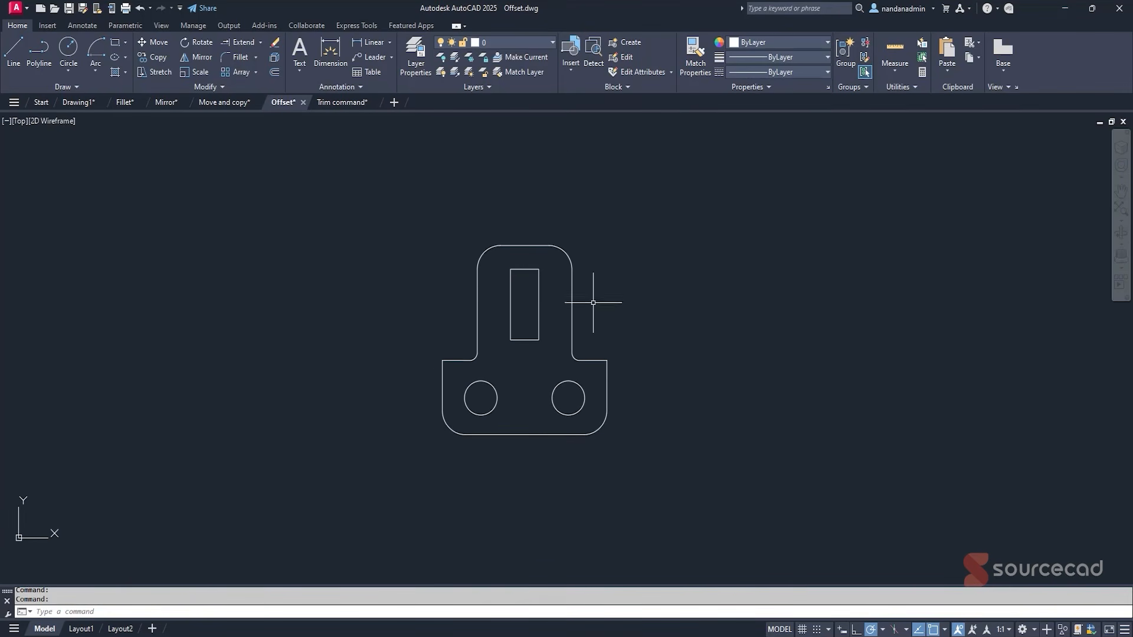
click(572, 253)
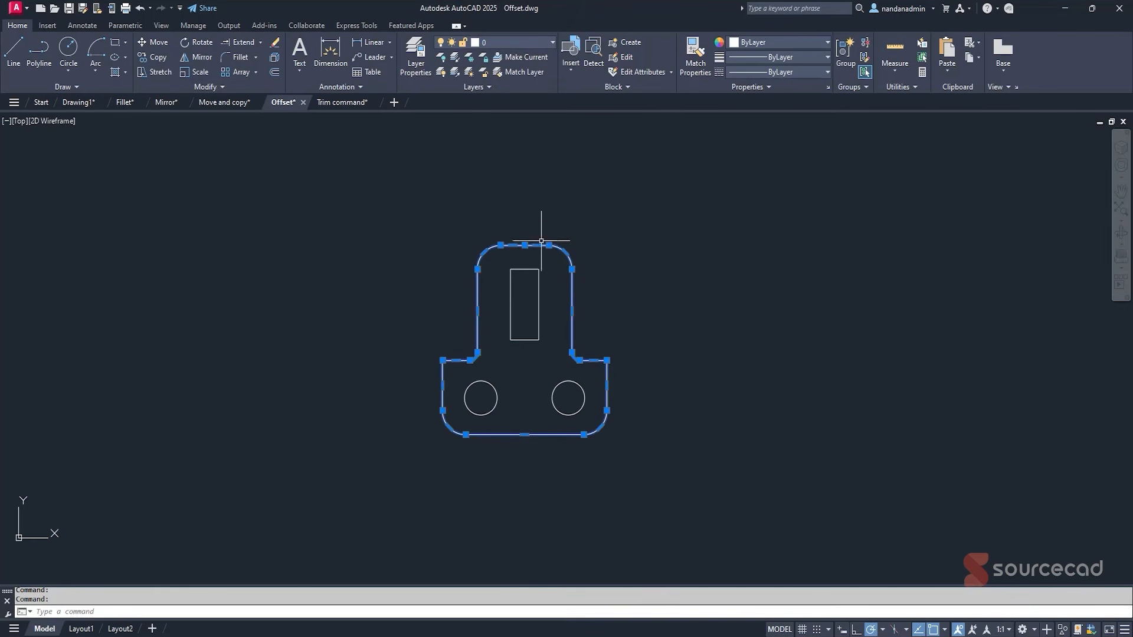
click(509, 301)
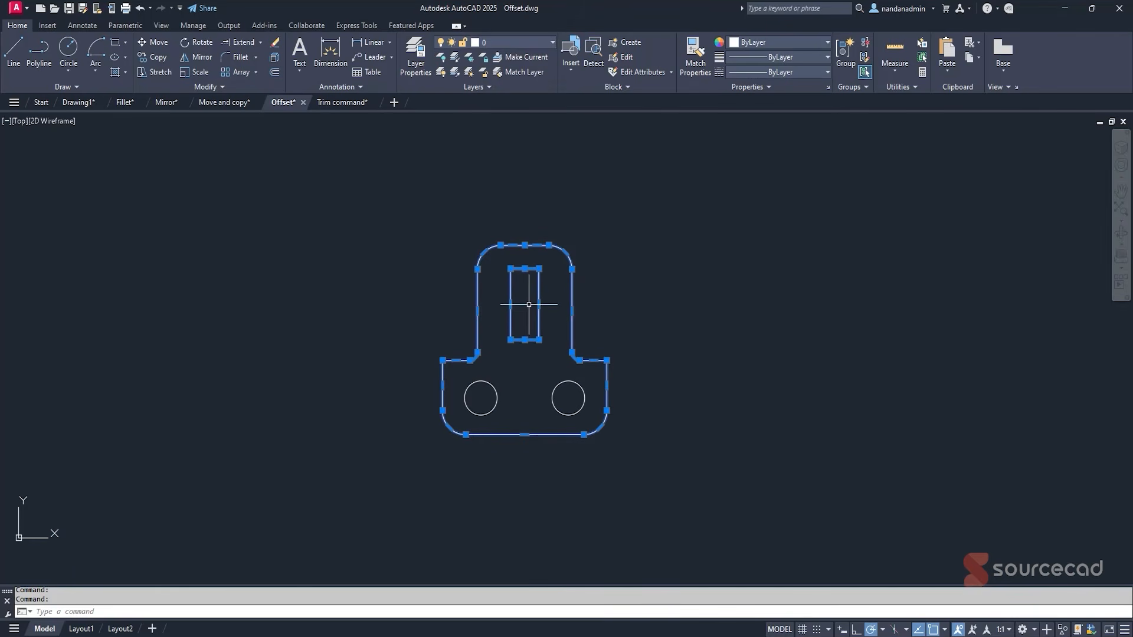
key(Escape)
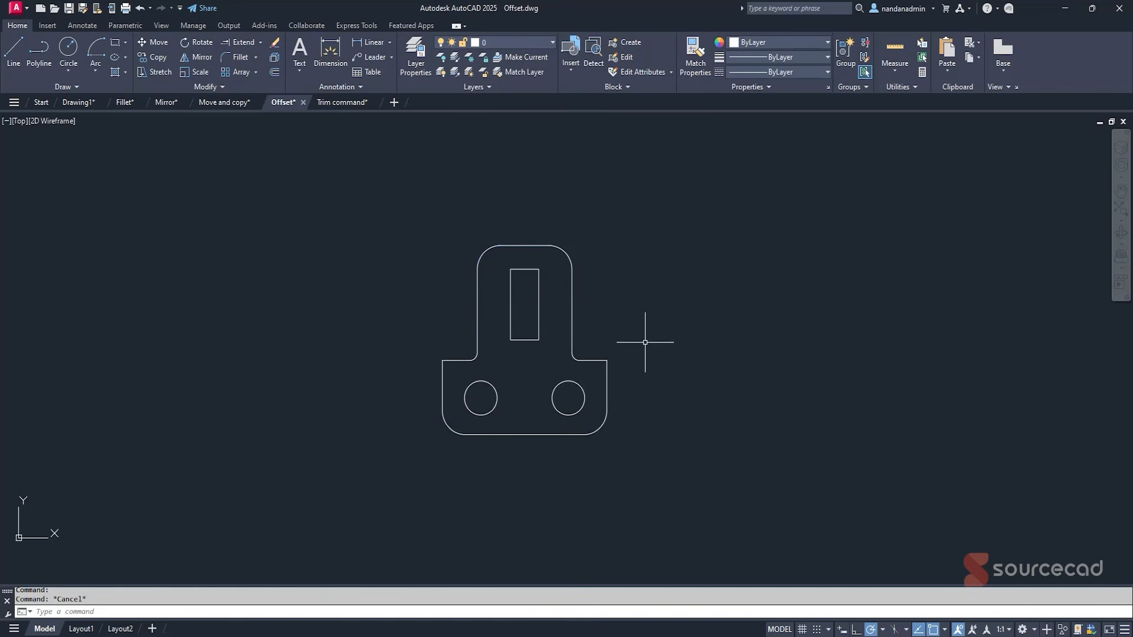
Explode the plate's outer outline, select its upper-left corner arc and top line to check the separate pieces, and clear the selection.
click(572, 298)
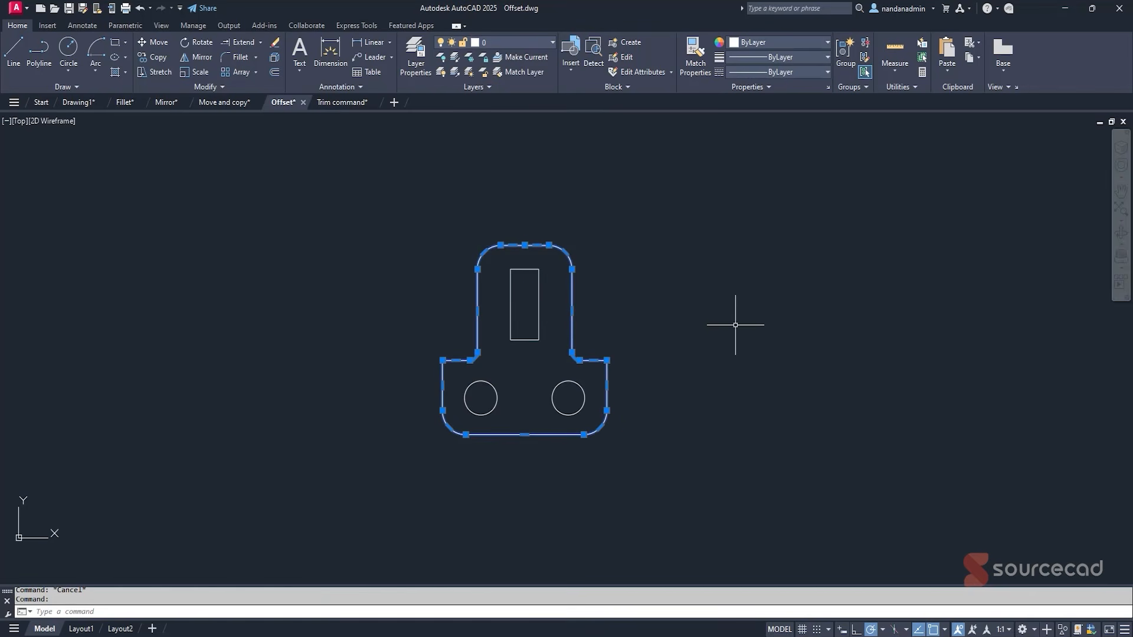
click(274, 56)
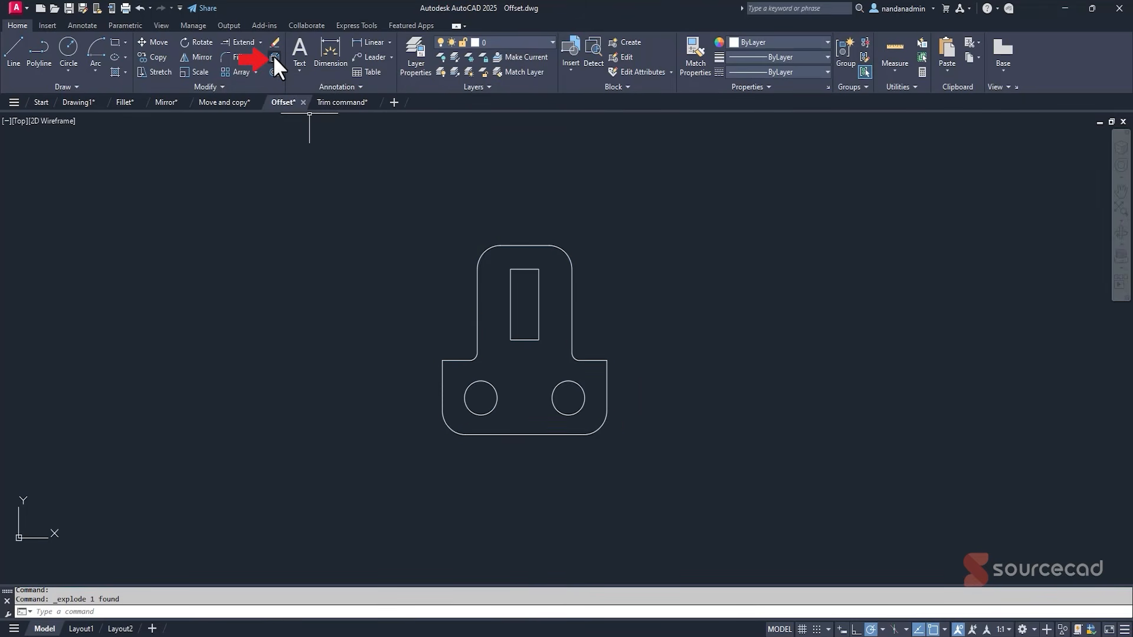
click(482, 251)
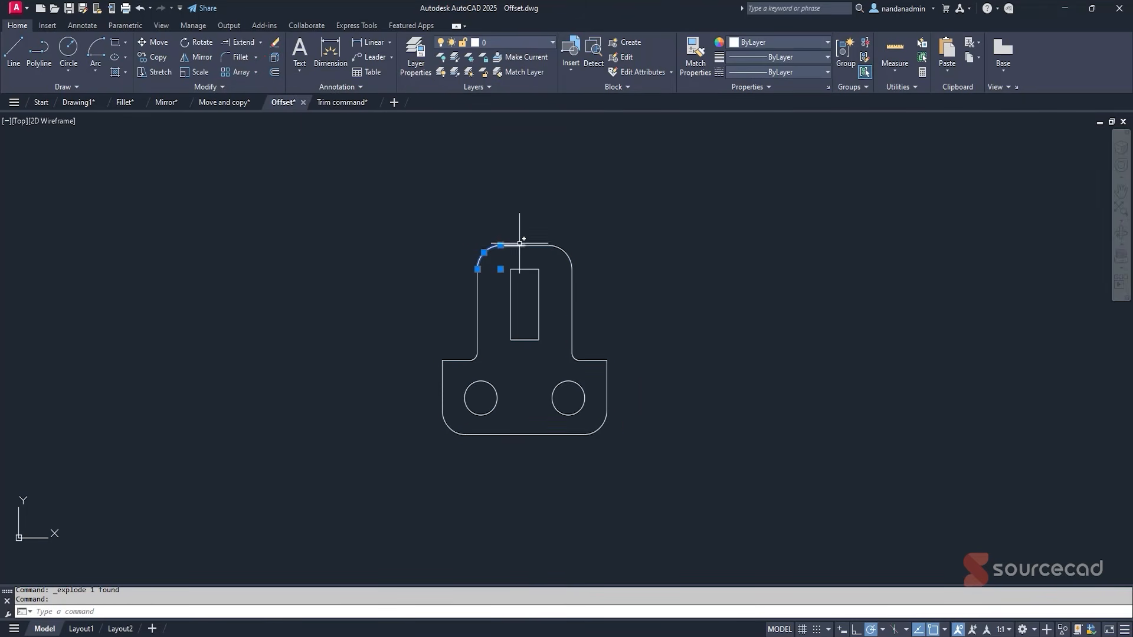
click(537, 246)
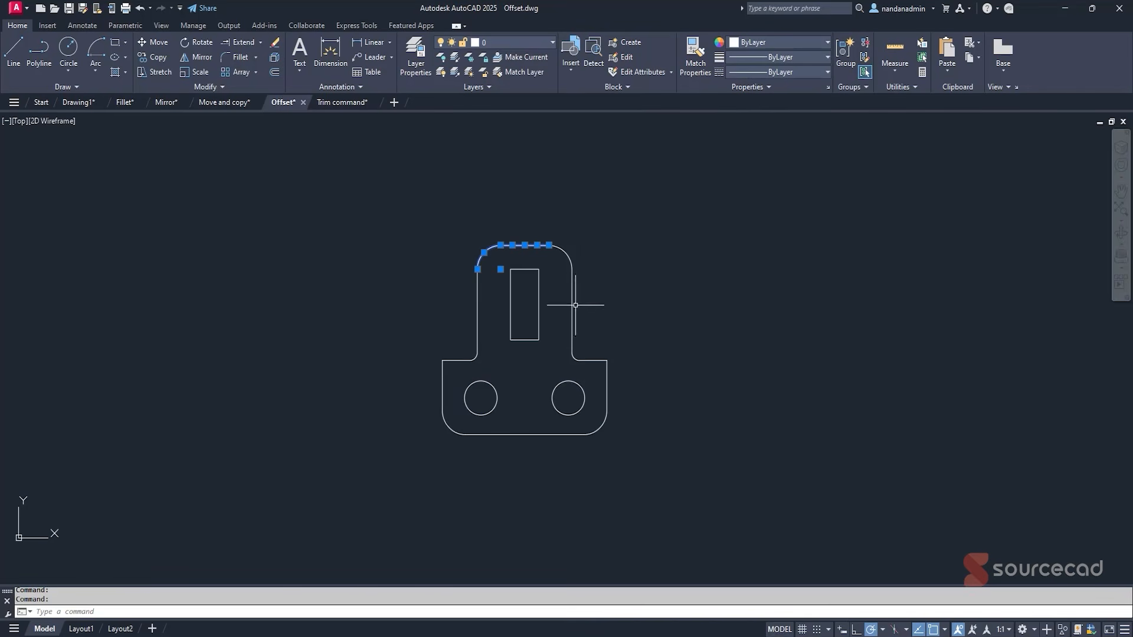
key(Escape)
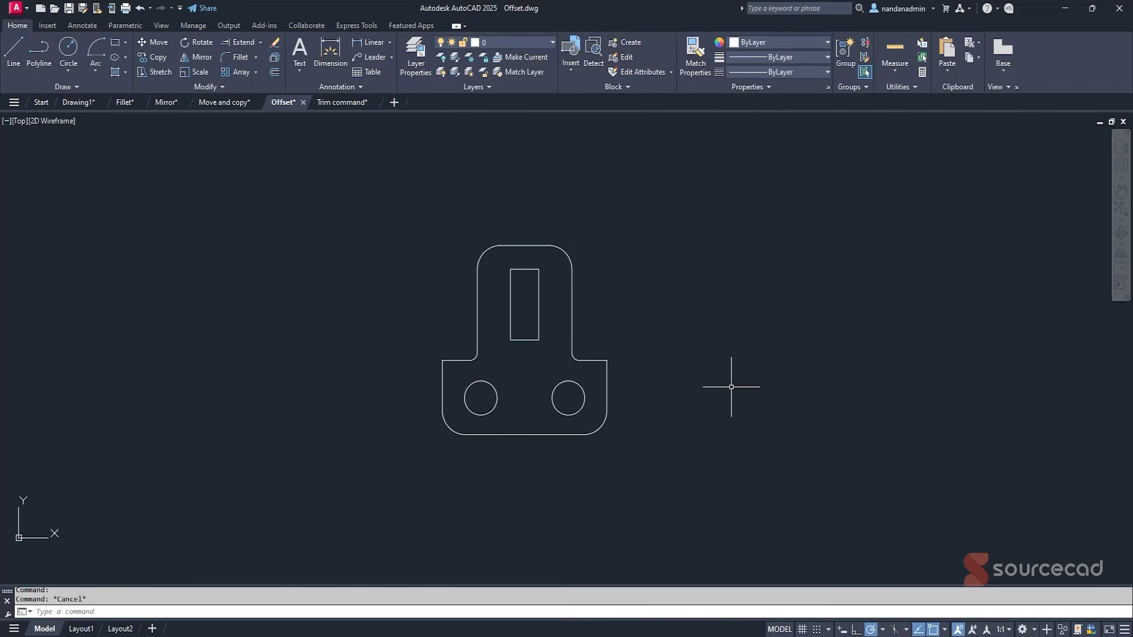
Offset the plate's bottom edge outward by 0.2.
click(273, 73)
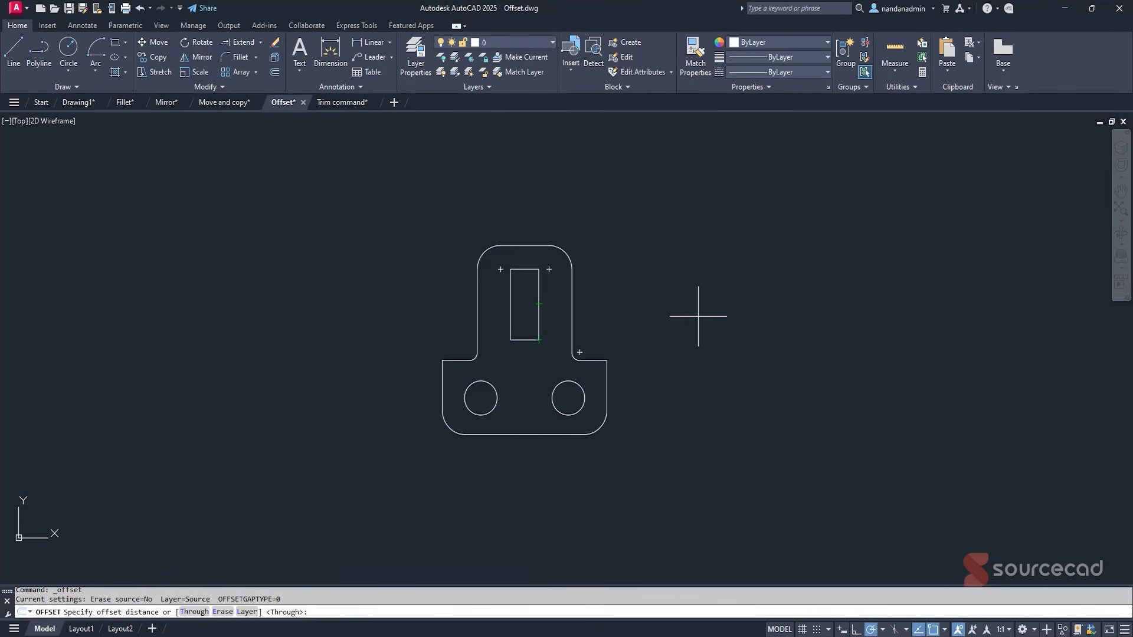
click(274, 76)
text(0.2)
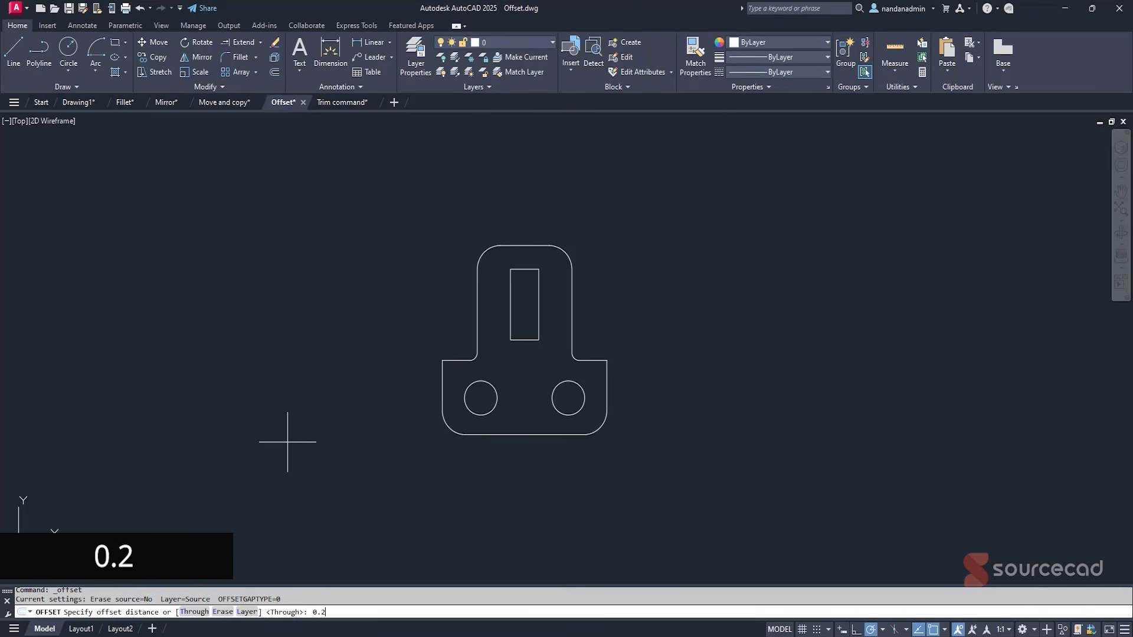
key(Return)
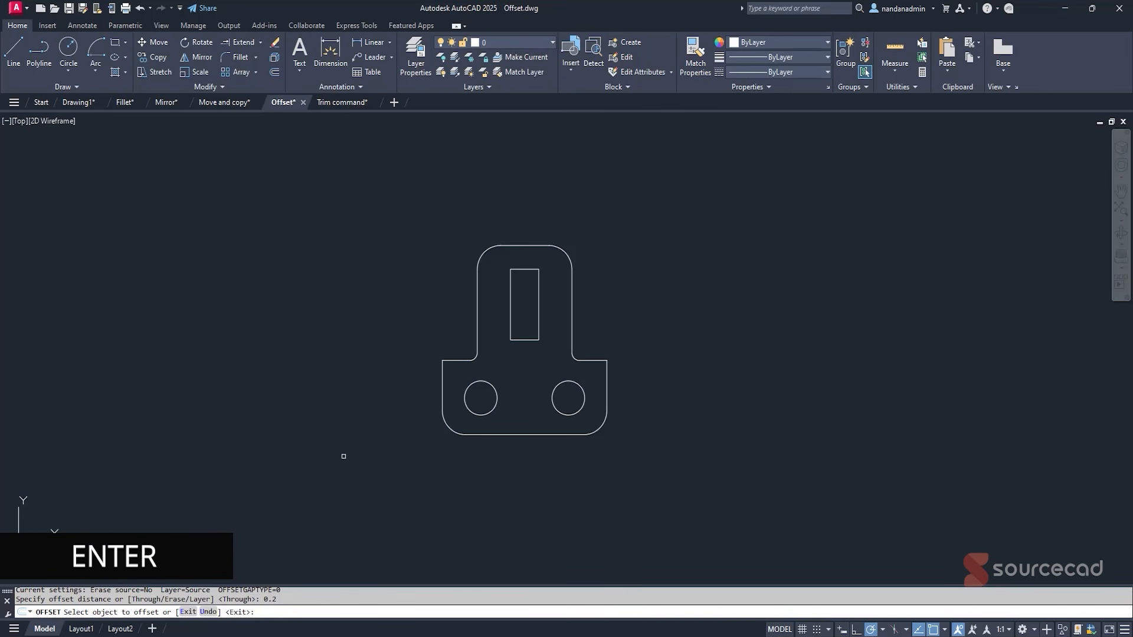
click(514, 435)
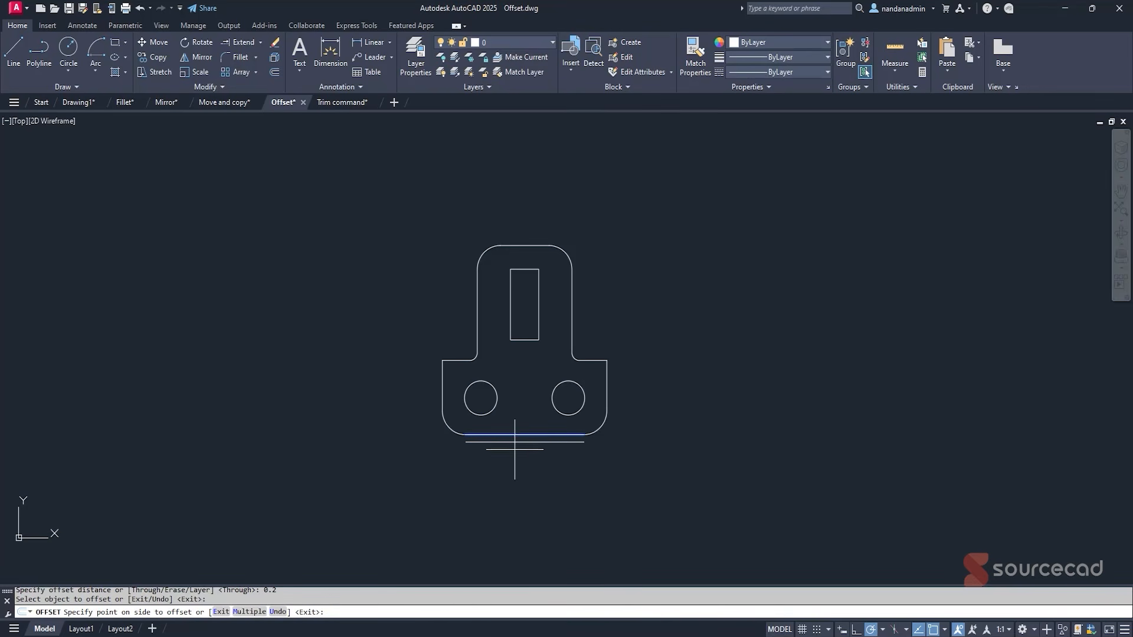
click(516, 467)
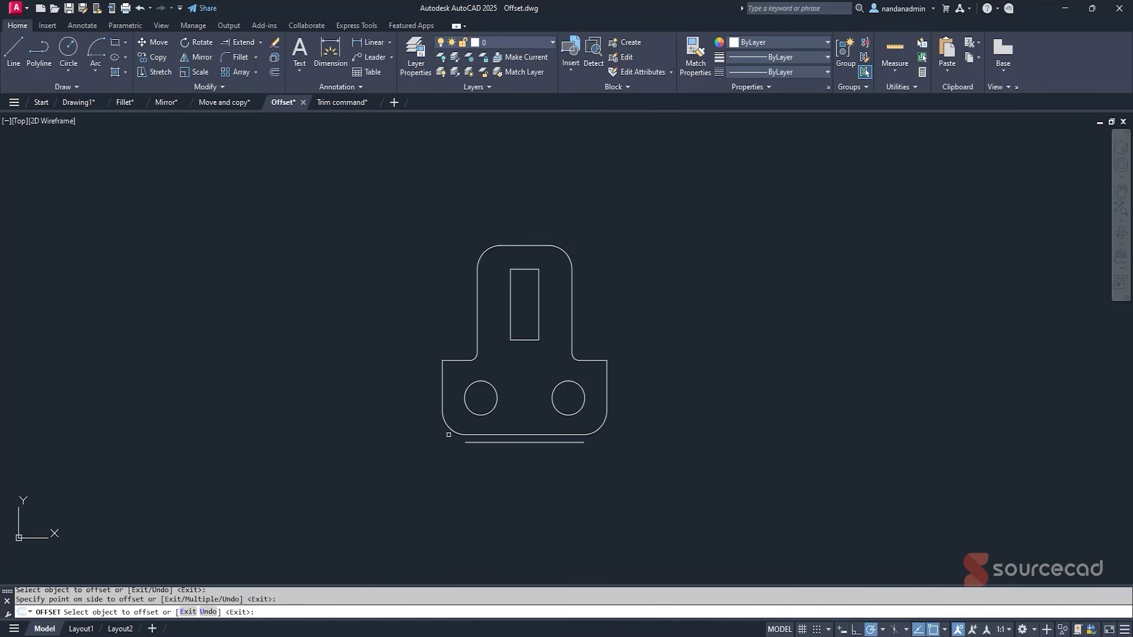
Offset the plate's two lower corner arcs and the base's right edge outward by 0.2.
click(448, 433)
click(406, 458)
click(598, 429)
click(616, 450)
click(606, 384)
click(632, 384)
Offset the right shoulder line, the upper section's right edge and its upper-right corner arc outward by 0.2, and finish the offset.
click(596, 360)
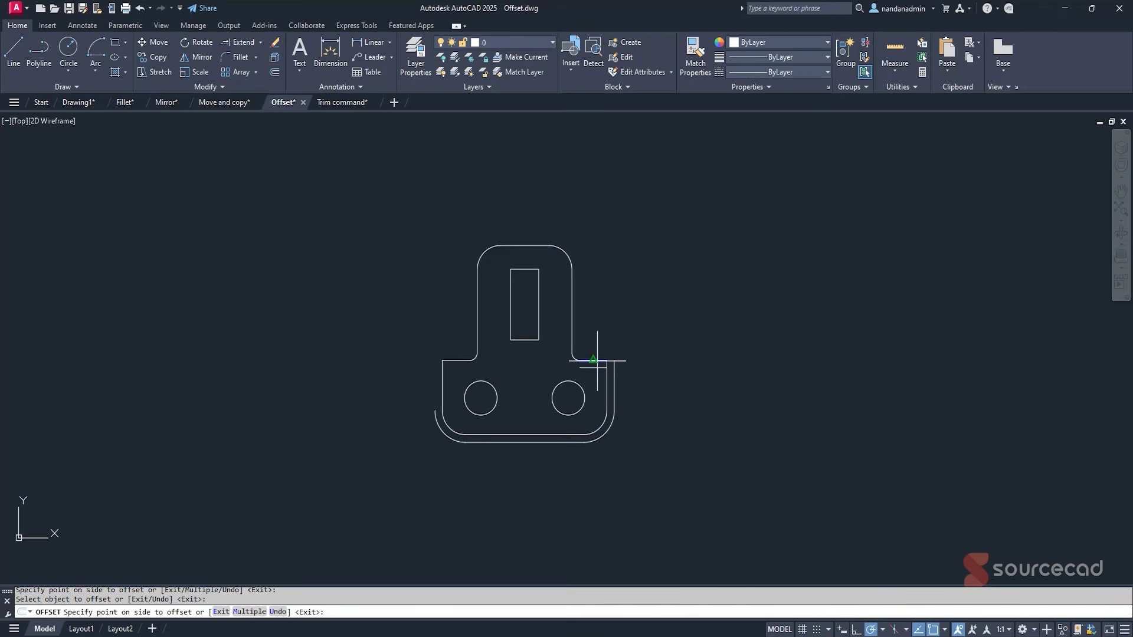
click(598, 334)
click(571, 313)
click(621, 293)
click(564, 251)
click(581, 239)
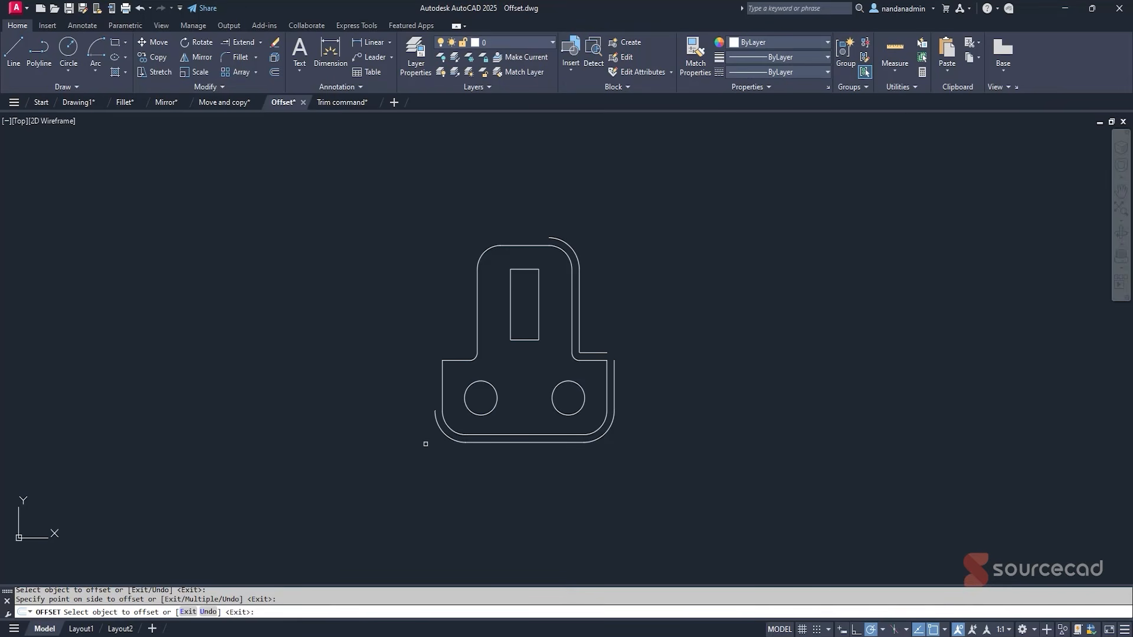
key(Escape)
Delete all the offset lines and arcs around the plate.
click(438, 425)
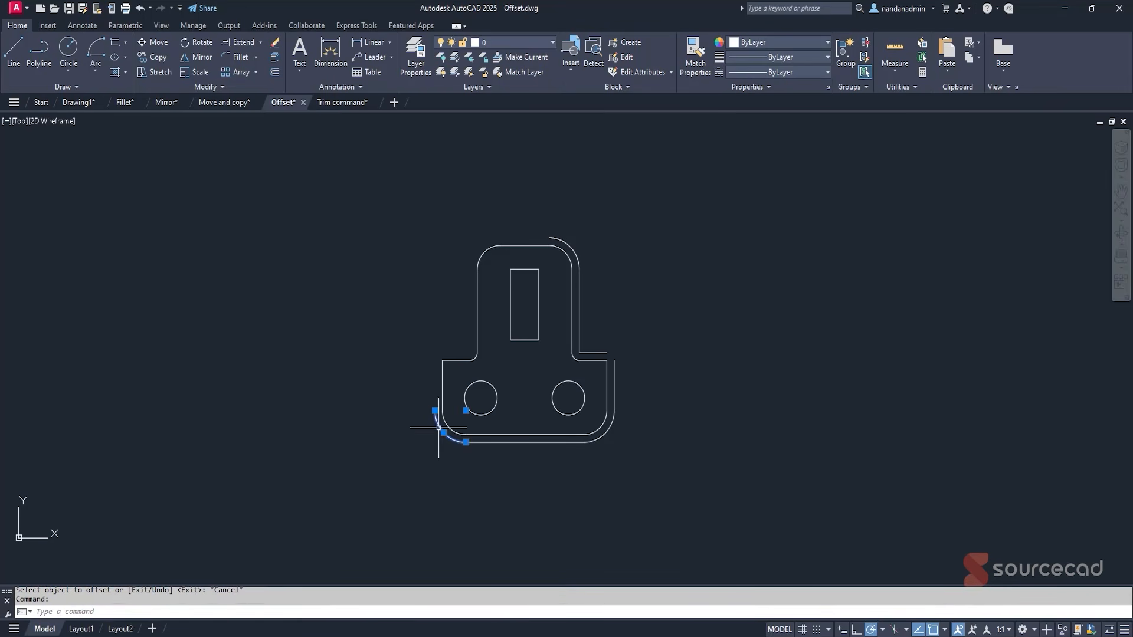
click(492, 442)
click(609, 429)
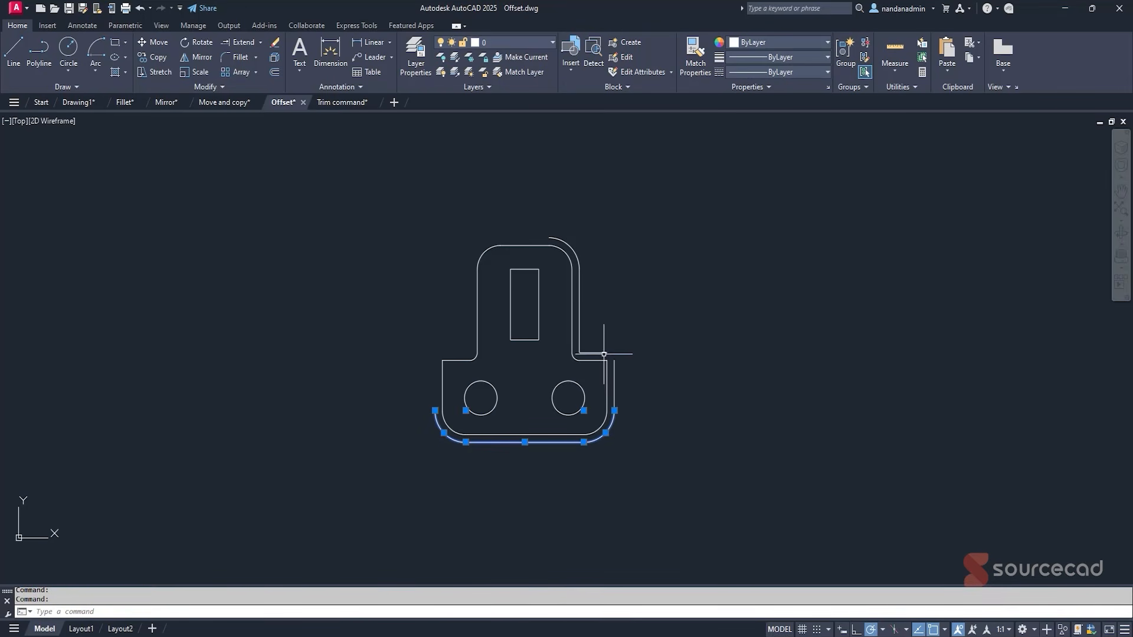
click(601, 352)
click(579, 305)
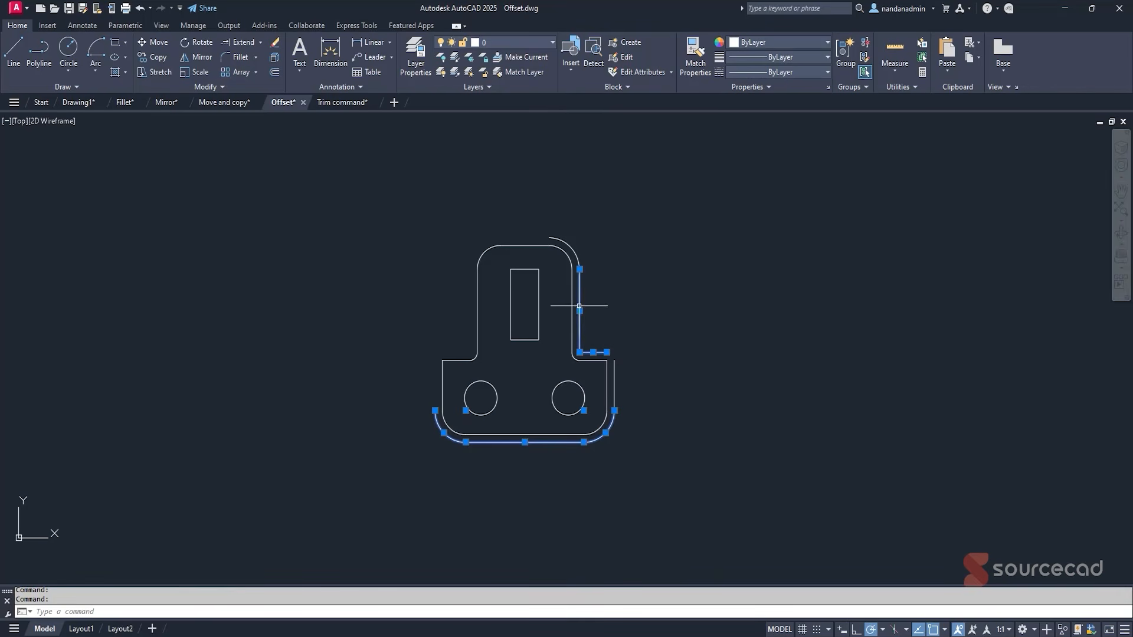
click(570, 247)
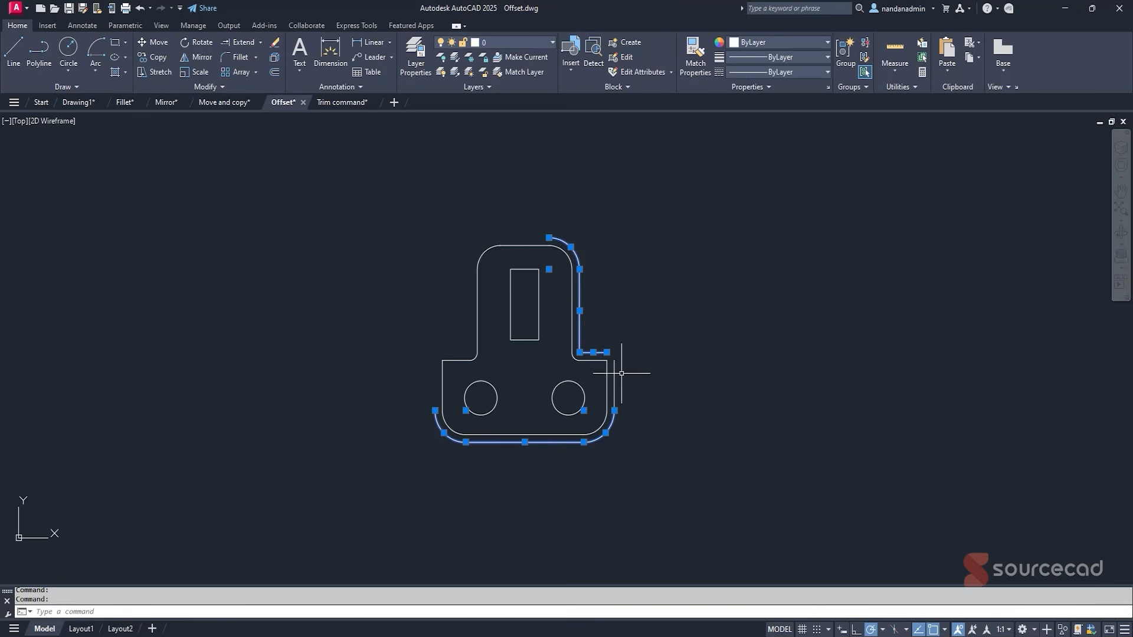
key(Delete)
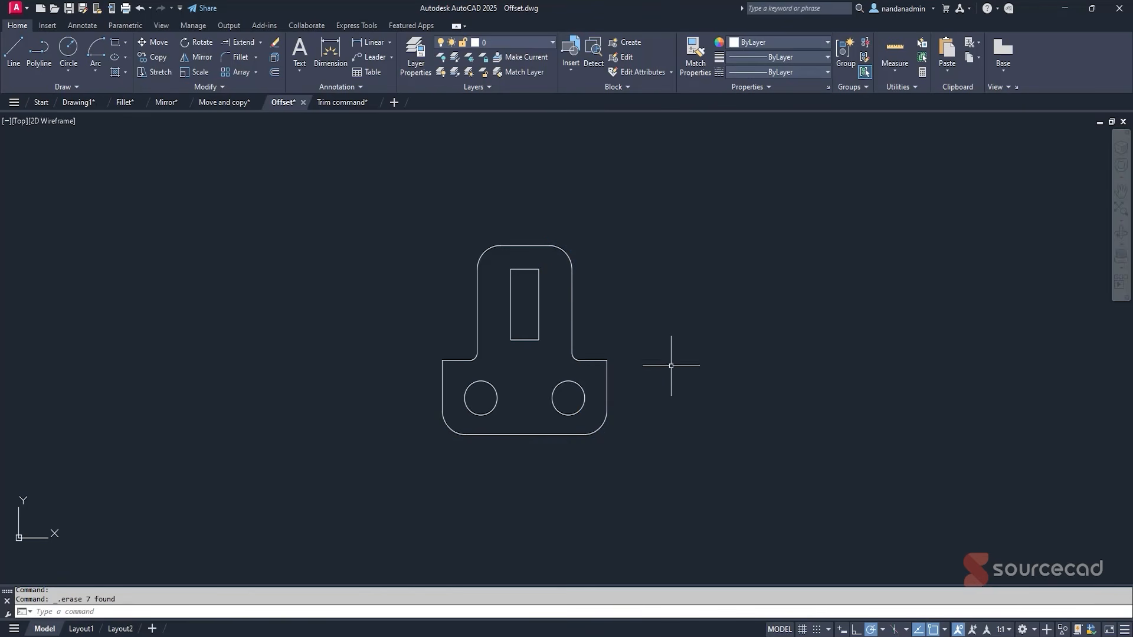
Join the plate's outline pieces into one polyline, select the outline to check it, and clear the selection.
click(219, 87)
click(187, 116)
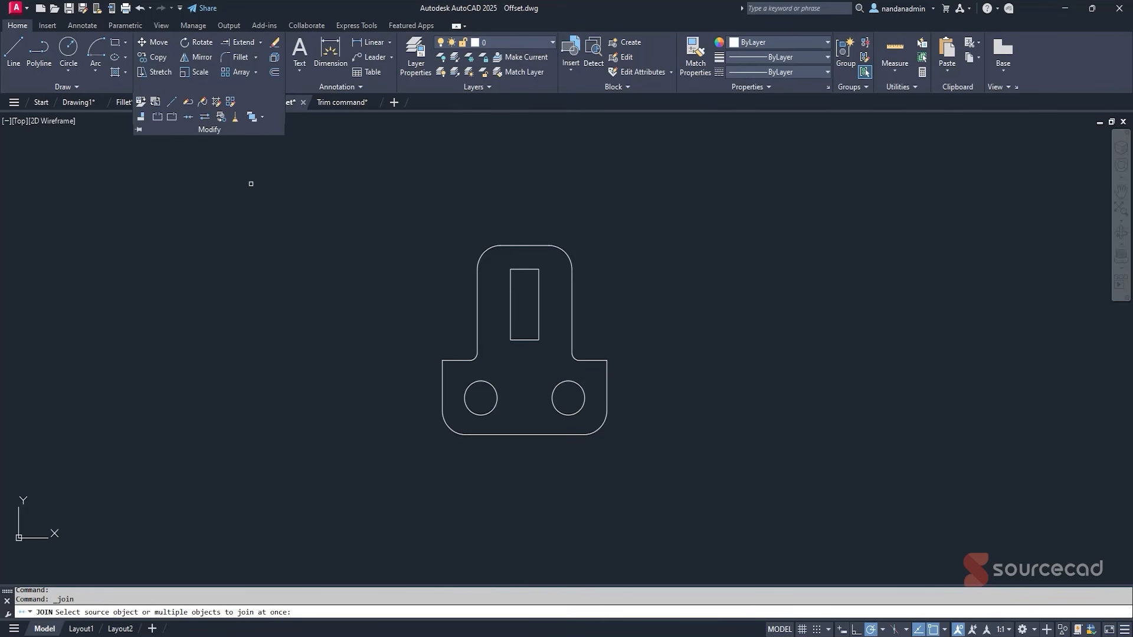
click(389, 191)
click(666, 474)
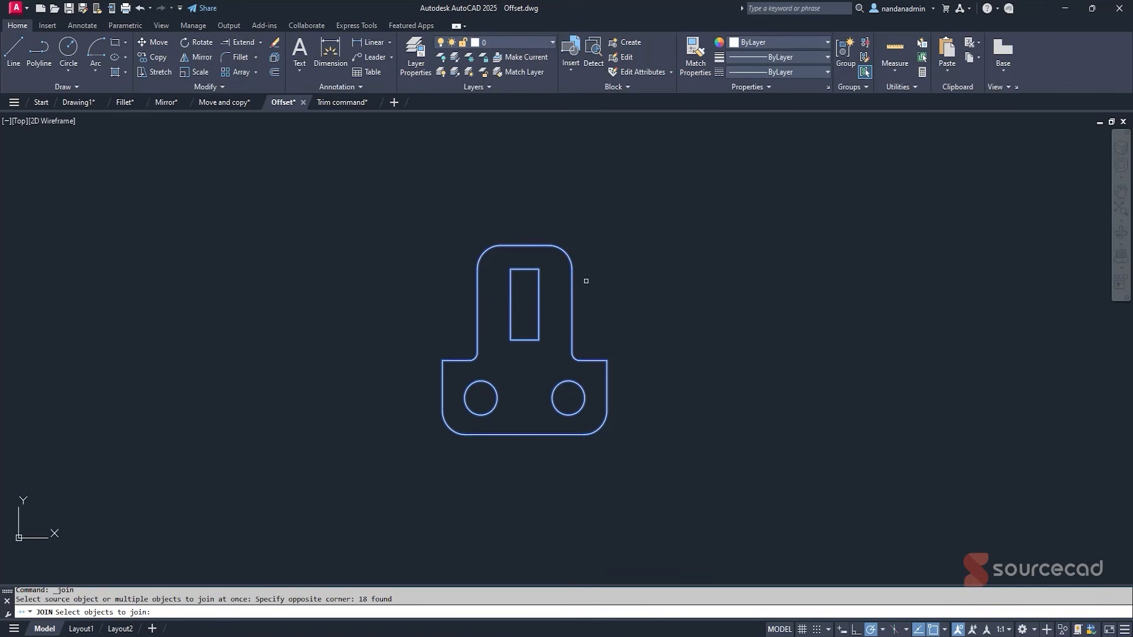
key(Return)
click(572, 269)
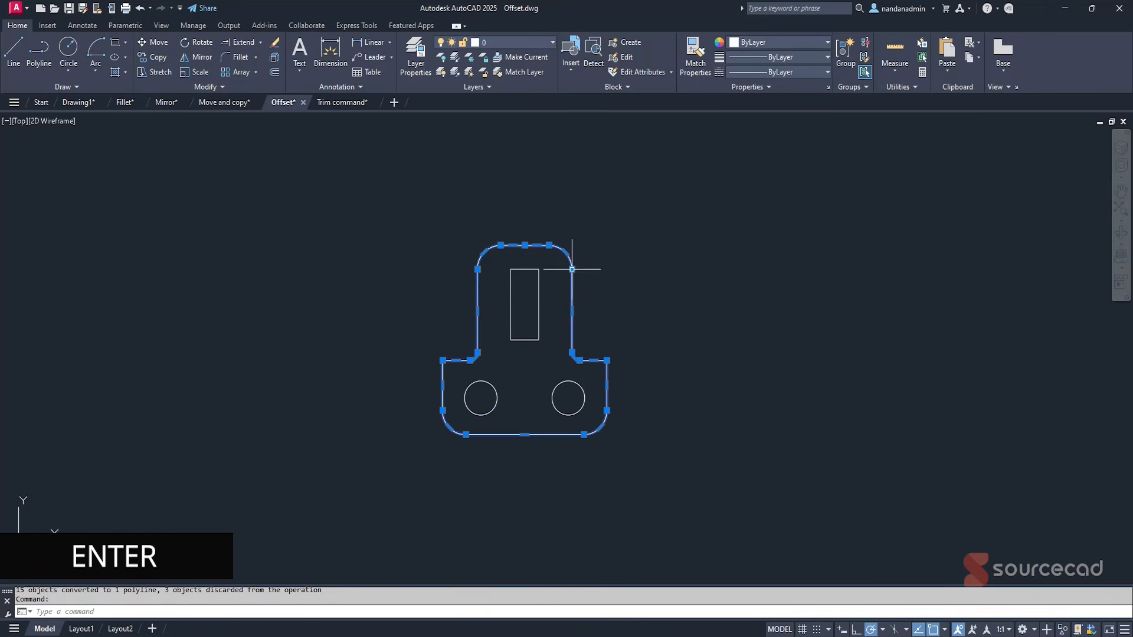
key(Escape)
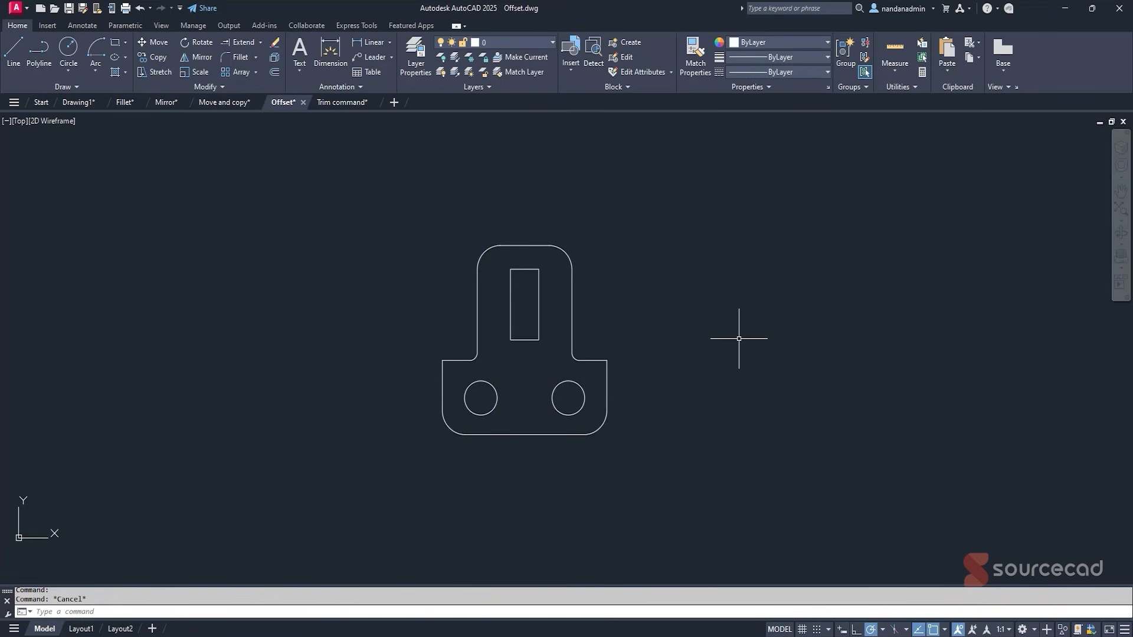
Offset the joined outer outline outward by 0.2.
click(273, 72)
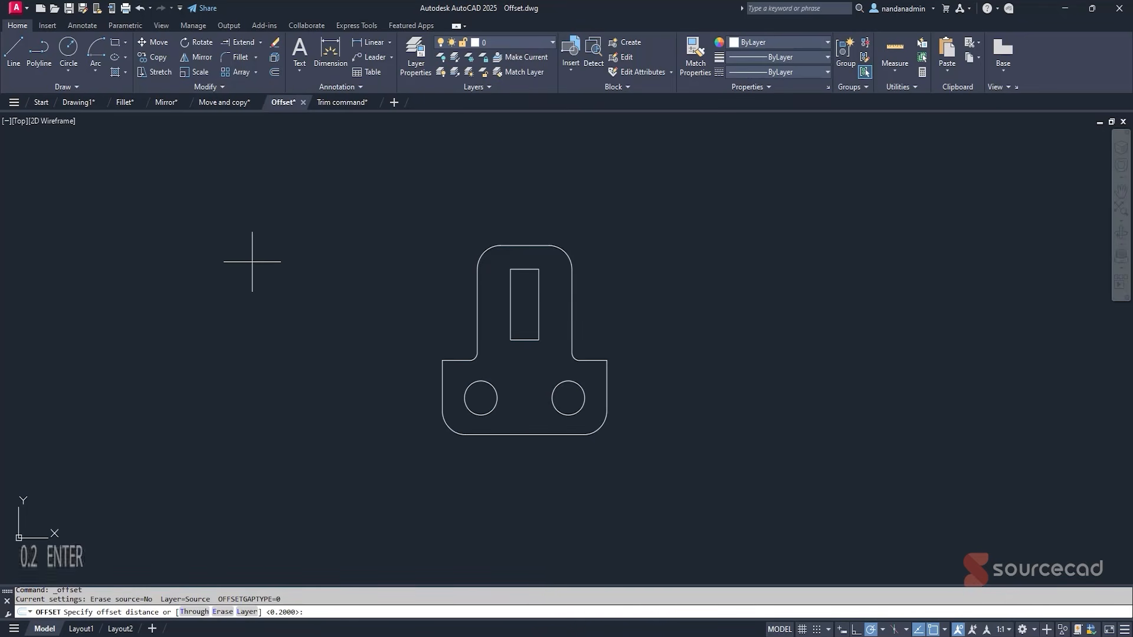
text(0.2)
key(Return)
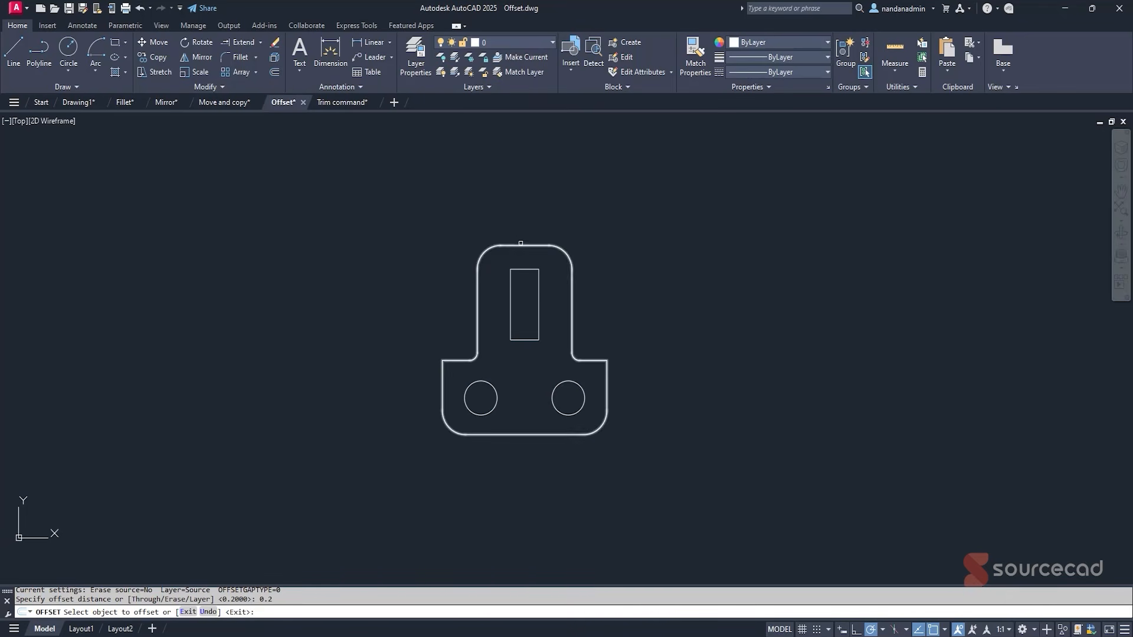
click(521, 245)
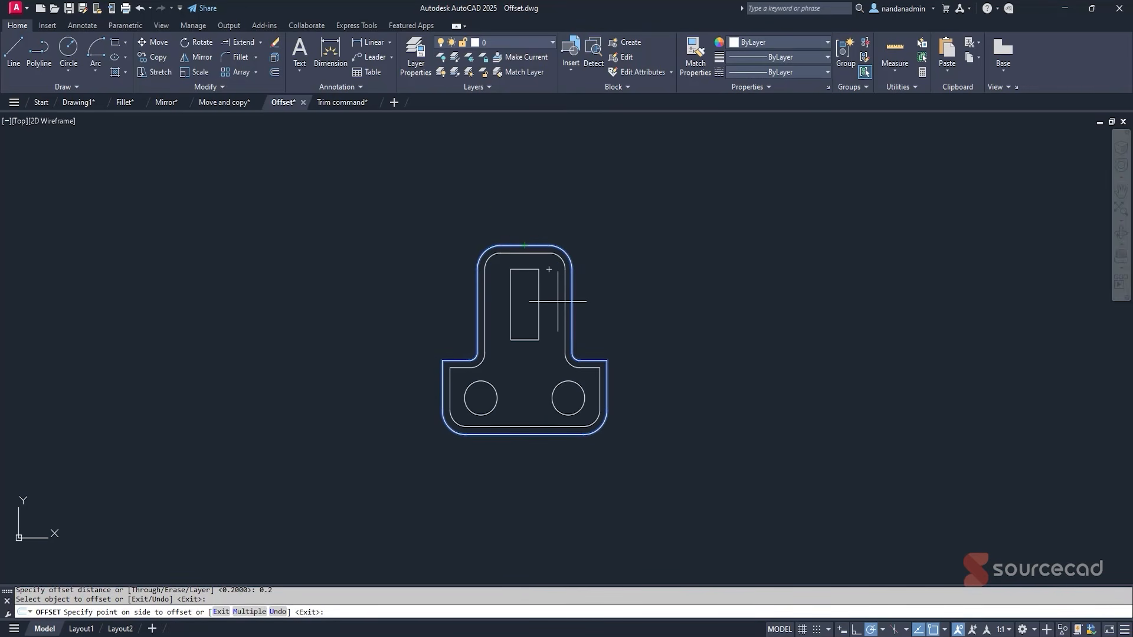
click(576, 202)
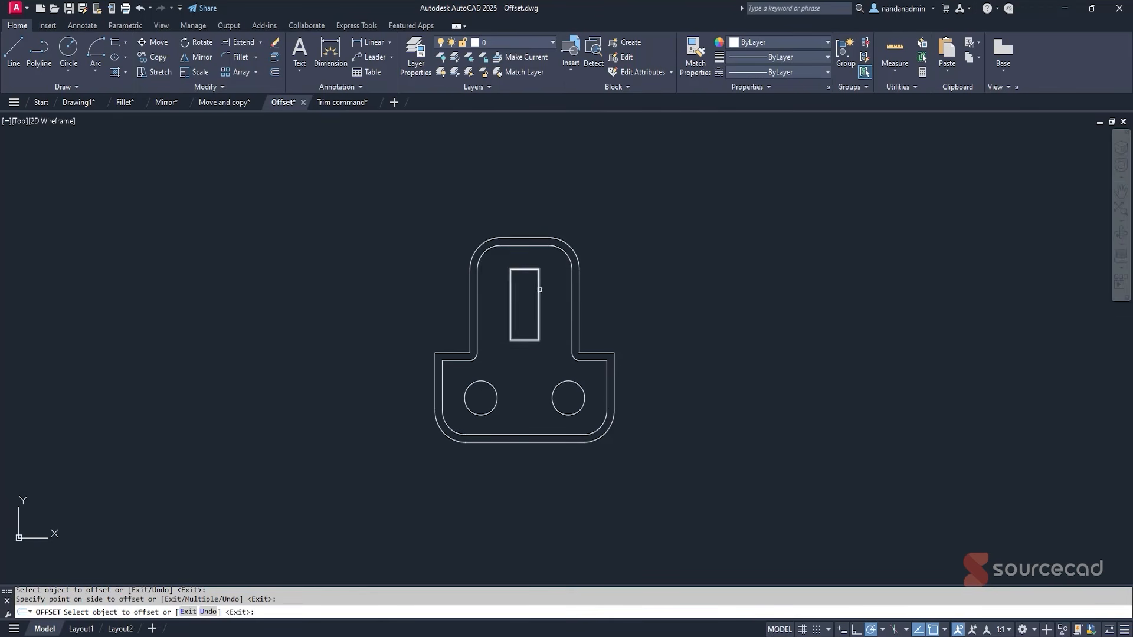
Offset the inner rectangle outward and both circles inward by 0.2, and undo the whole group of offsets including the outline's.
click(539, 312)
click(558, 295)
click(583, 394)
click(568, 398)
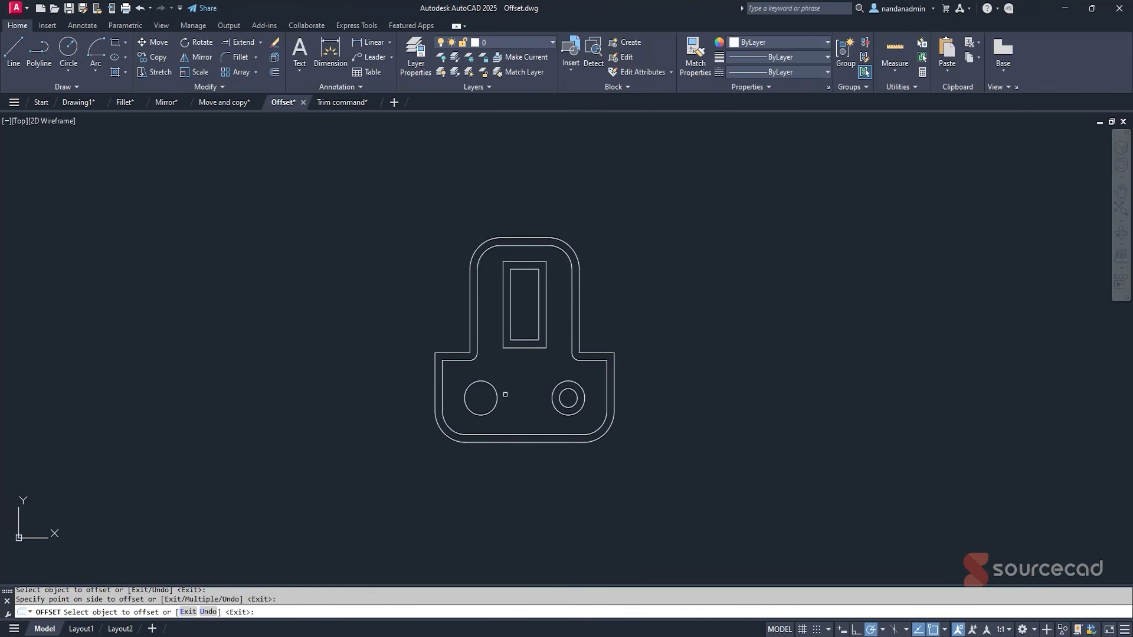
click(497, 396)
click(487, 405)
key(Escape)
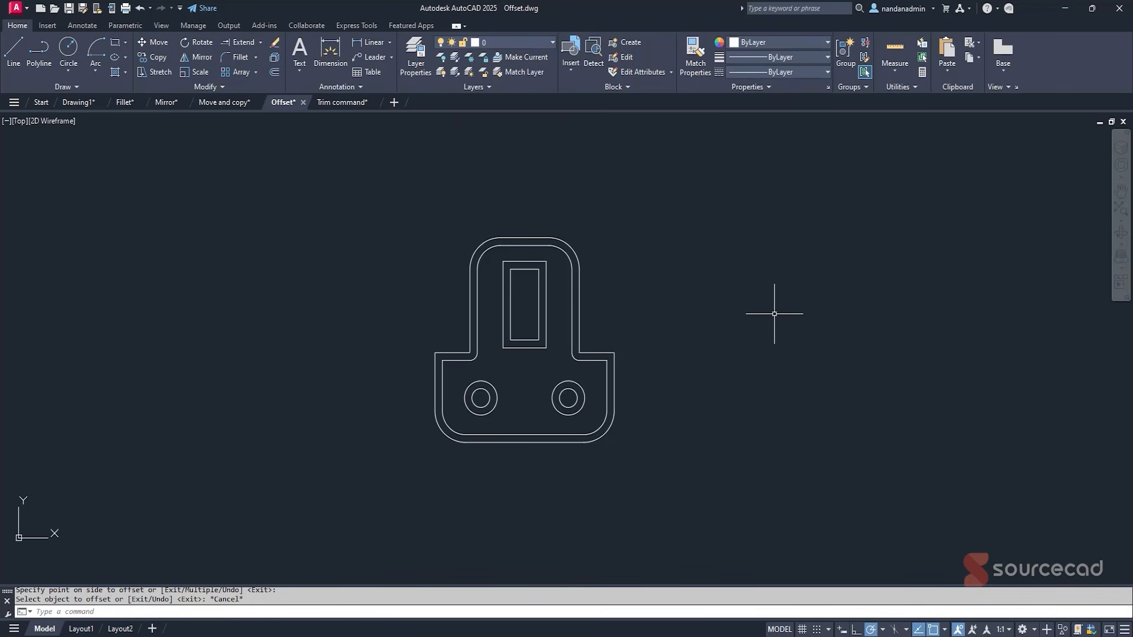
key(ctrl+z)
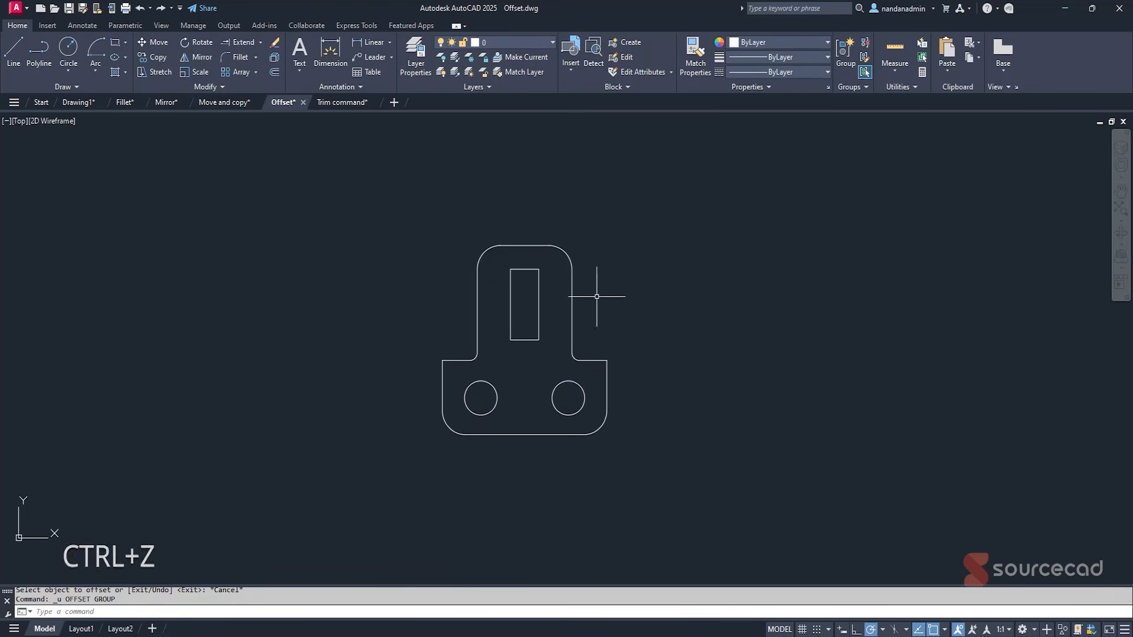
Offset the outer outline outward three times at 0.1 spacing using the Multiple option.
click(274, 72)
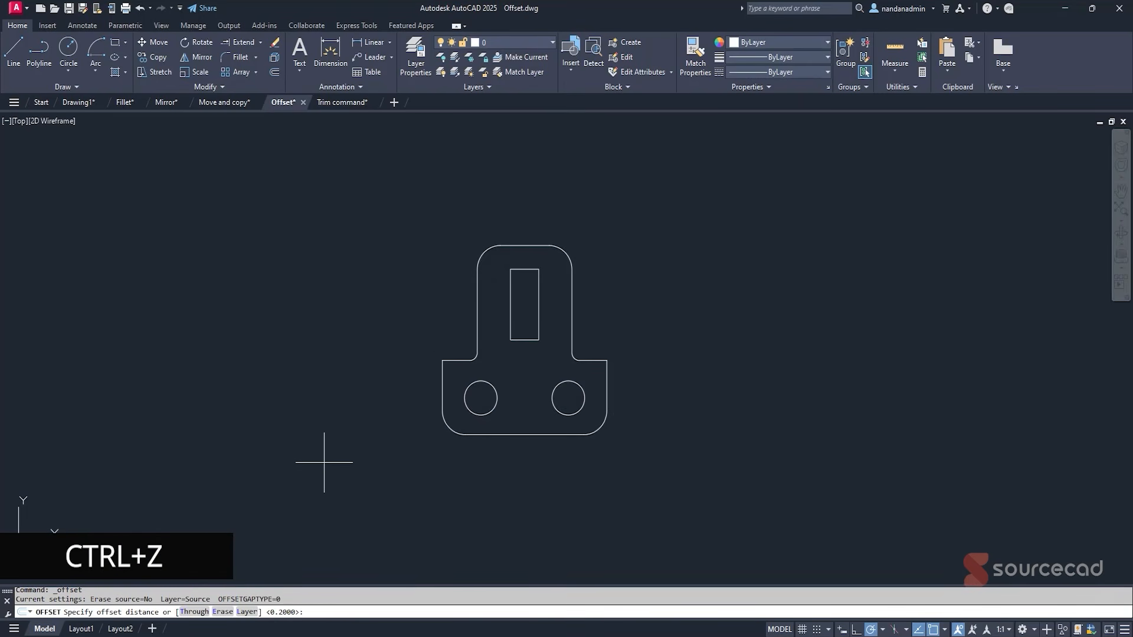
text(0.1)
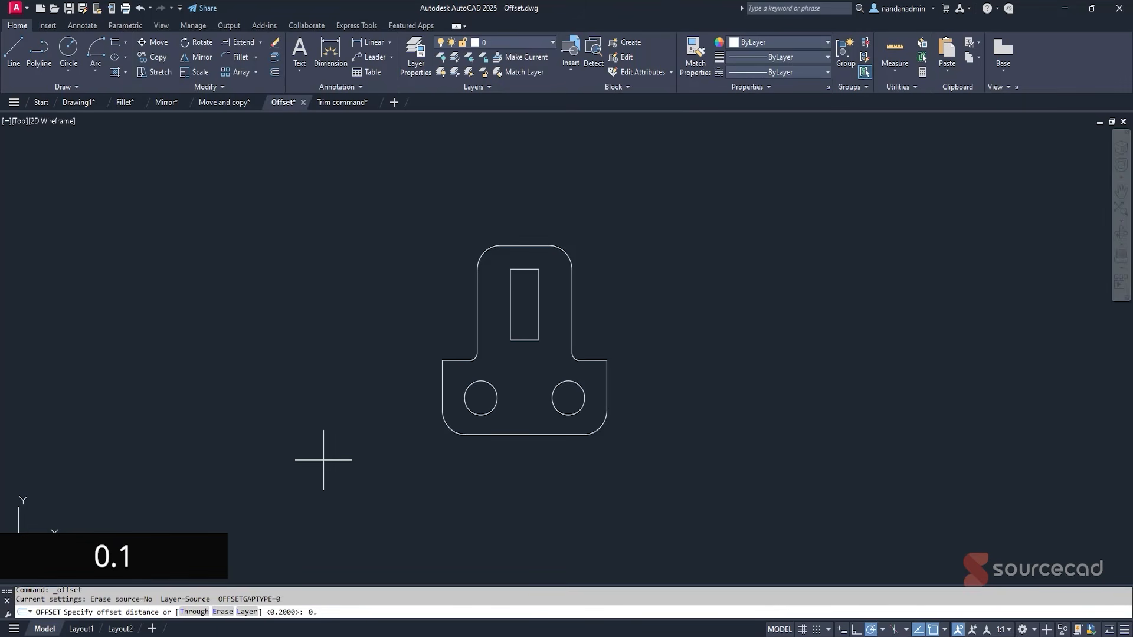
key(Return)
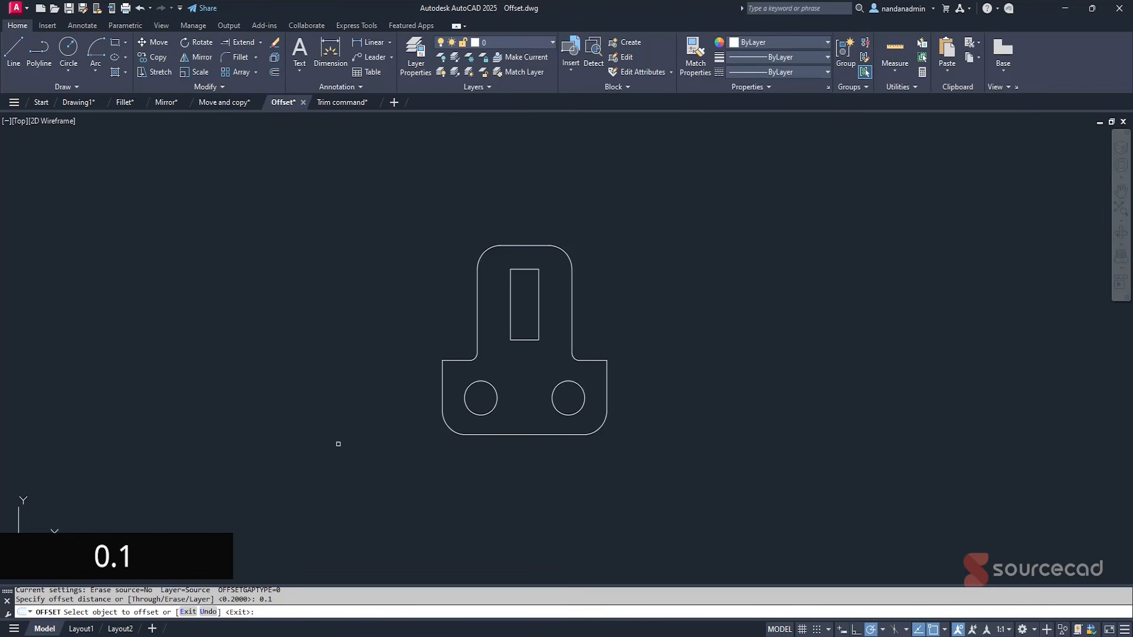
click(521, 245)
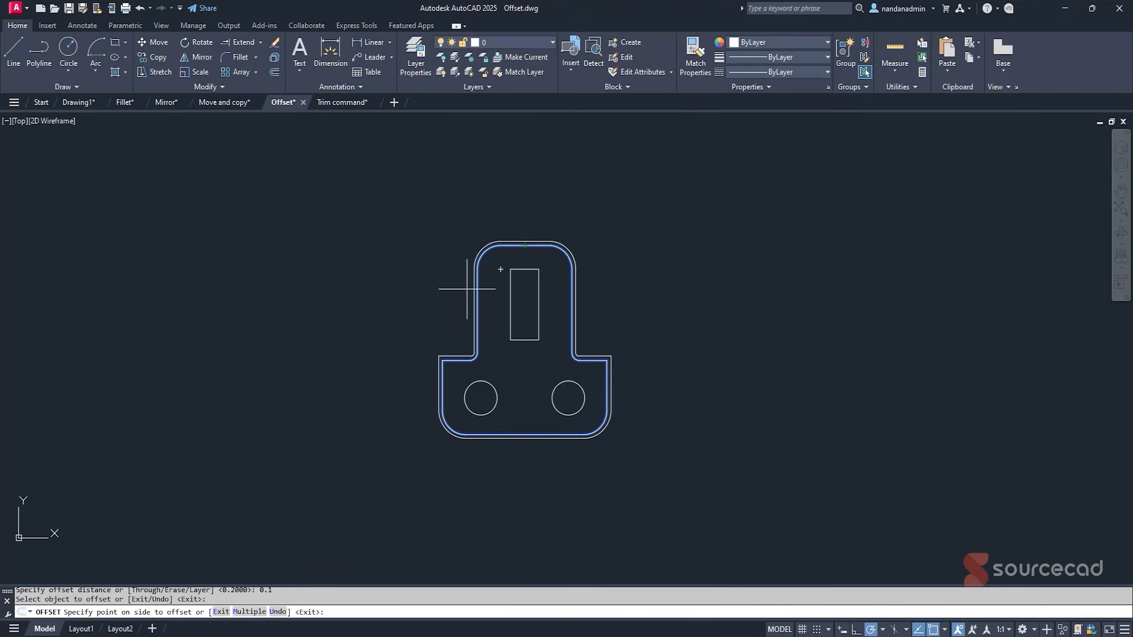
click(249, 612)
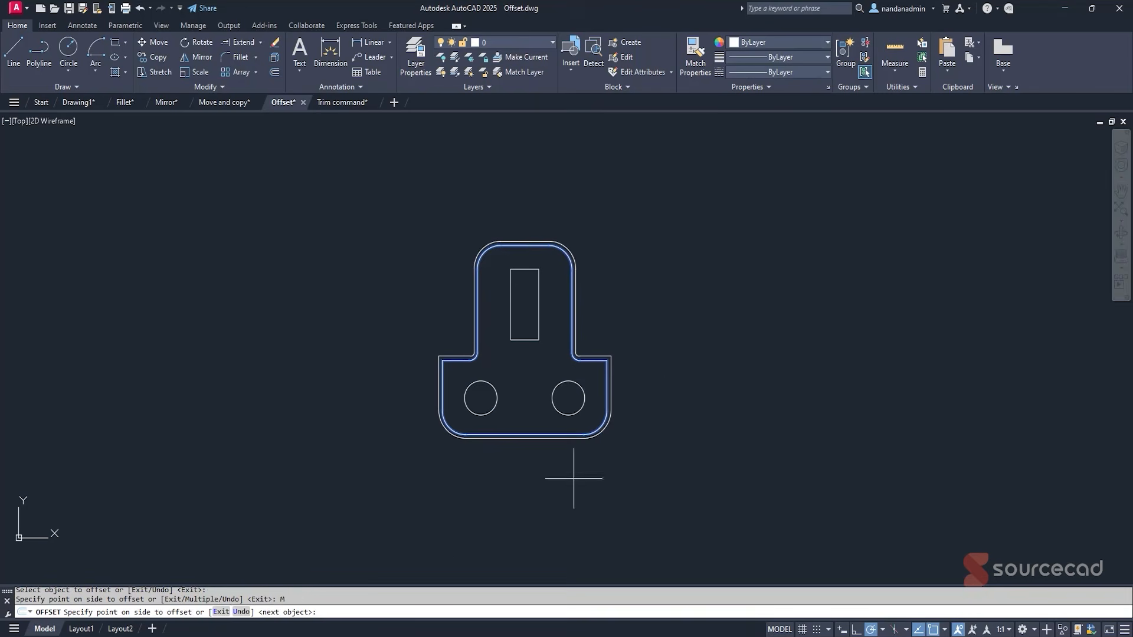
click(678, 384)
click(724, 380)
click(772, 374)
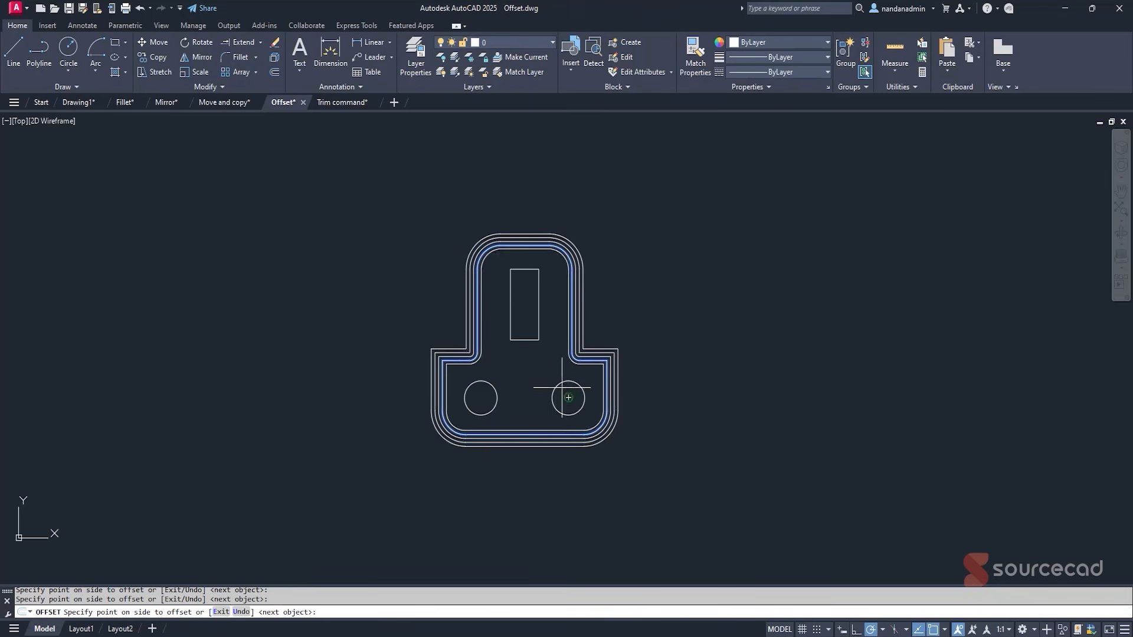
Add two inward offsets of the outer outline at 0.1 spacing and end the Offset command.
click(506, 384)
click(520, 359)
key(Escape)
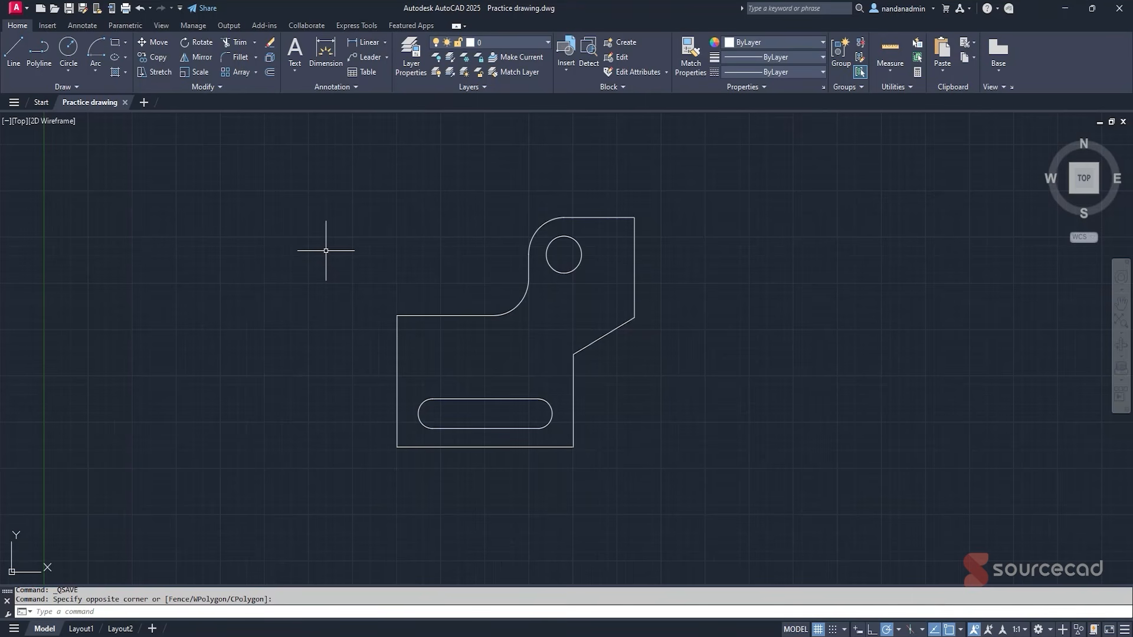
Close the practice drawing and start a new drawing from the acad.dwt template with the ViewCube shown.
click(125, 102)
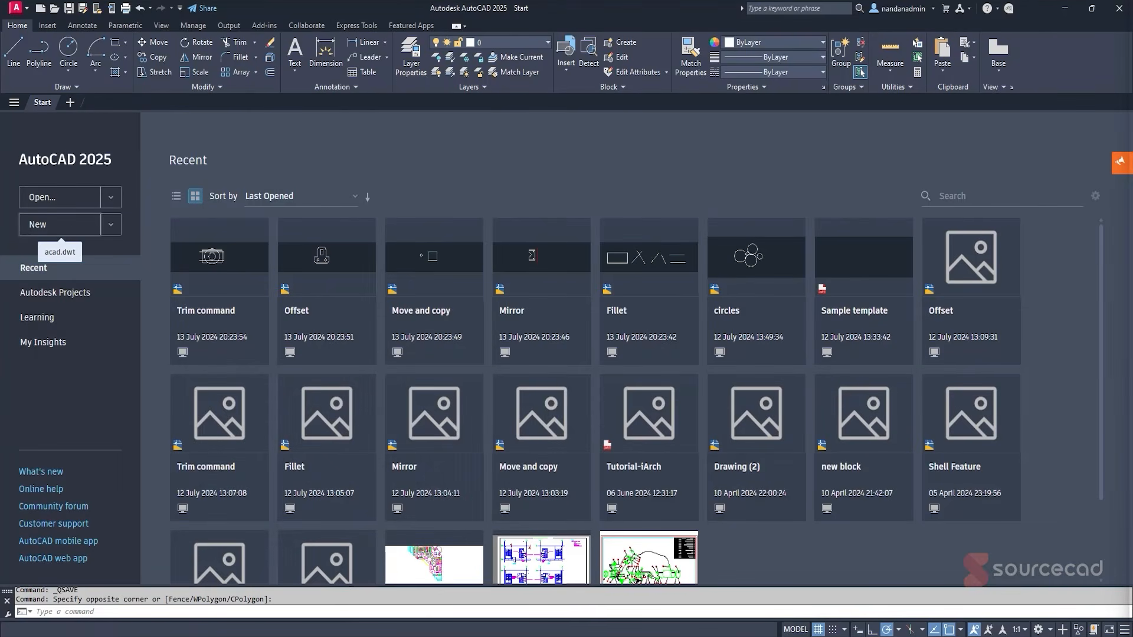
click(51, 227)
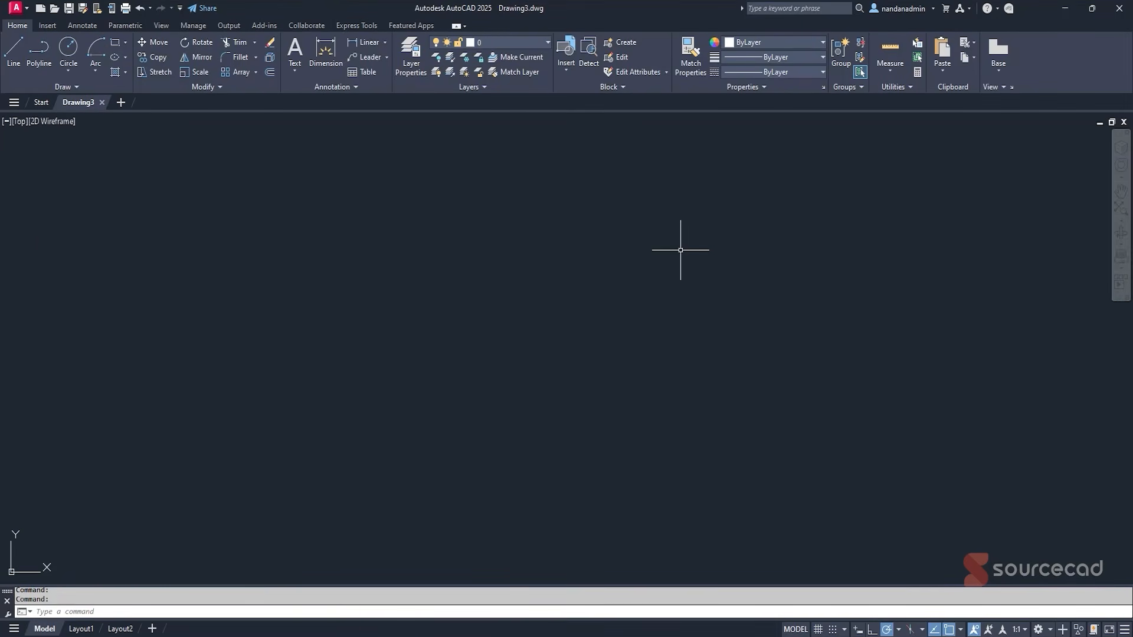
click(1124, 151)
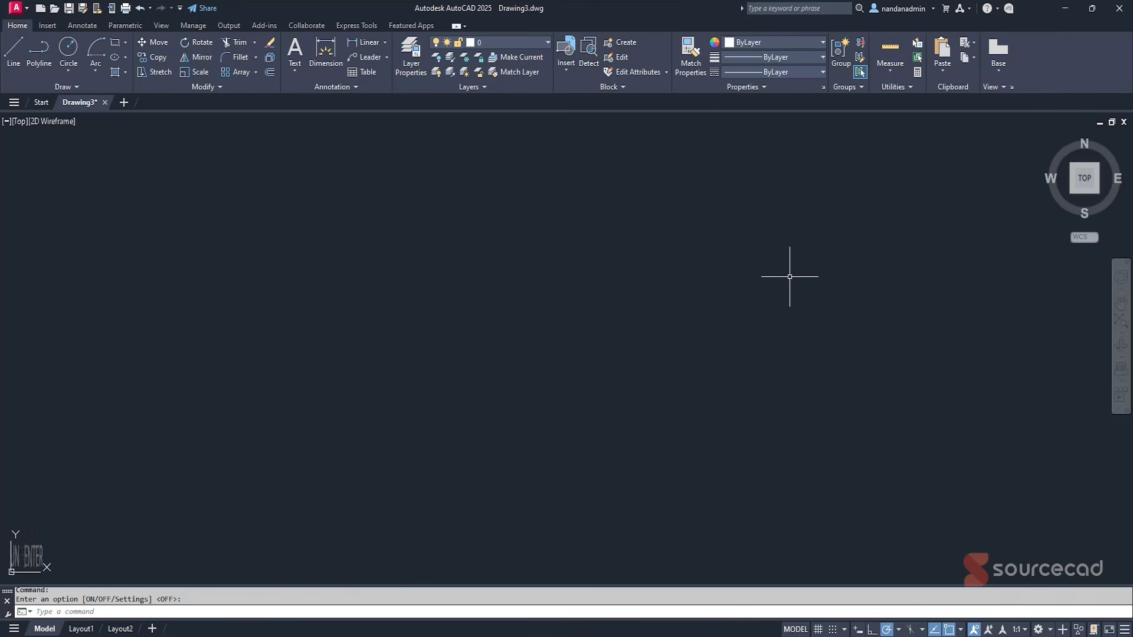
click(729, 290)
click(635, 310)
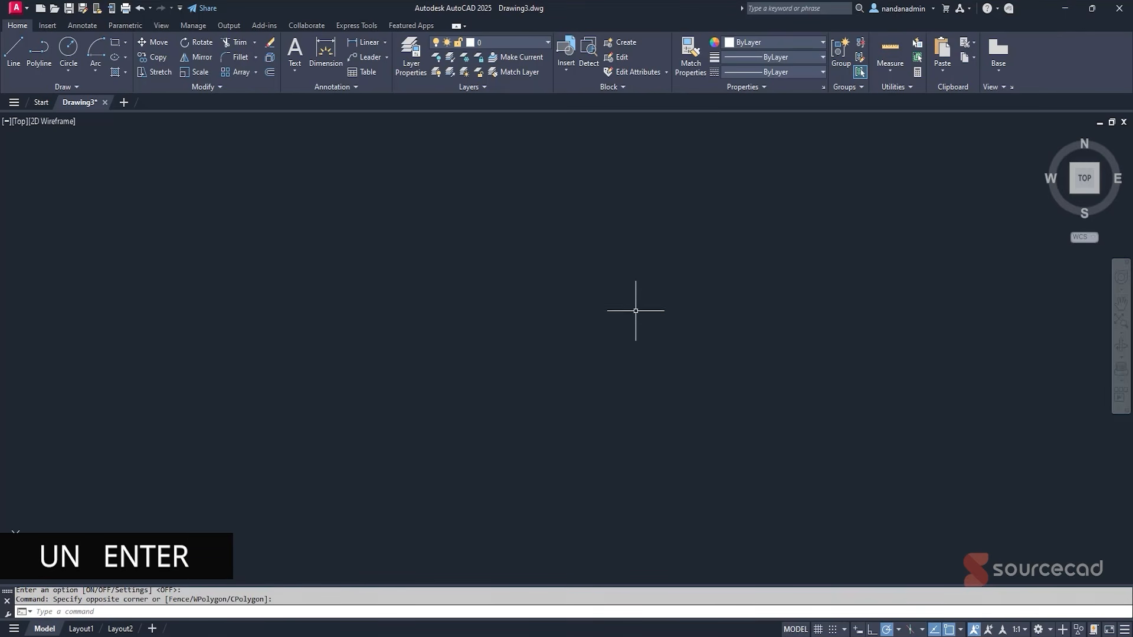
Set the drawing units to Decimal length with 0.00 precision and Millimeters as the insertion scale.
text(UN)
key(Return)
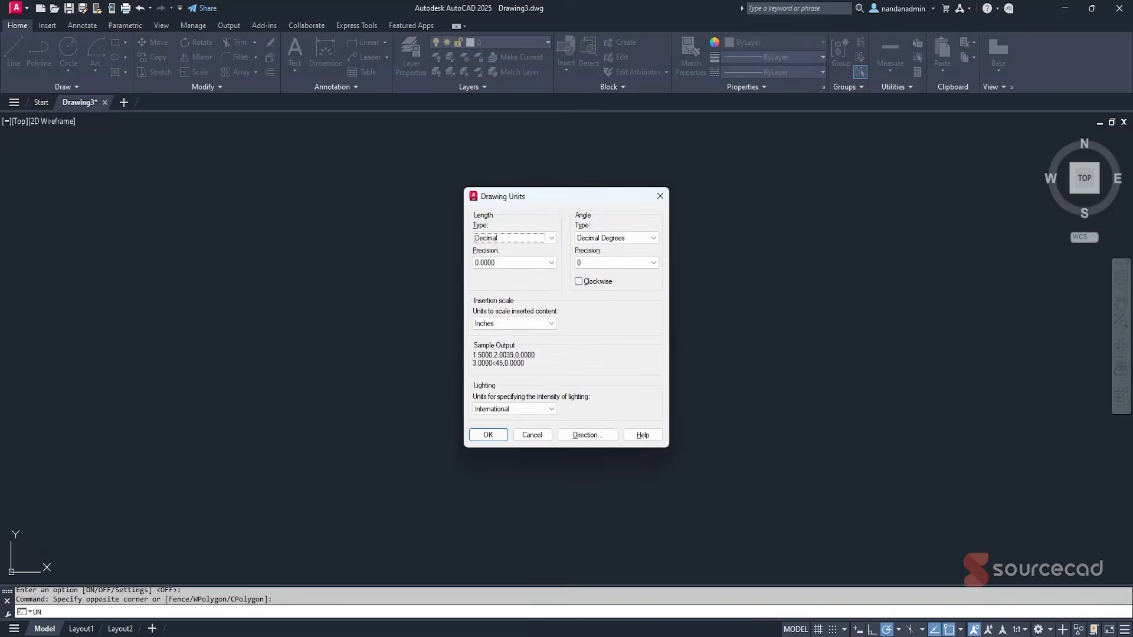
click(530, 239)
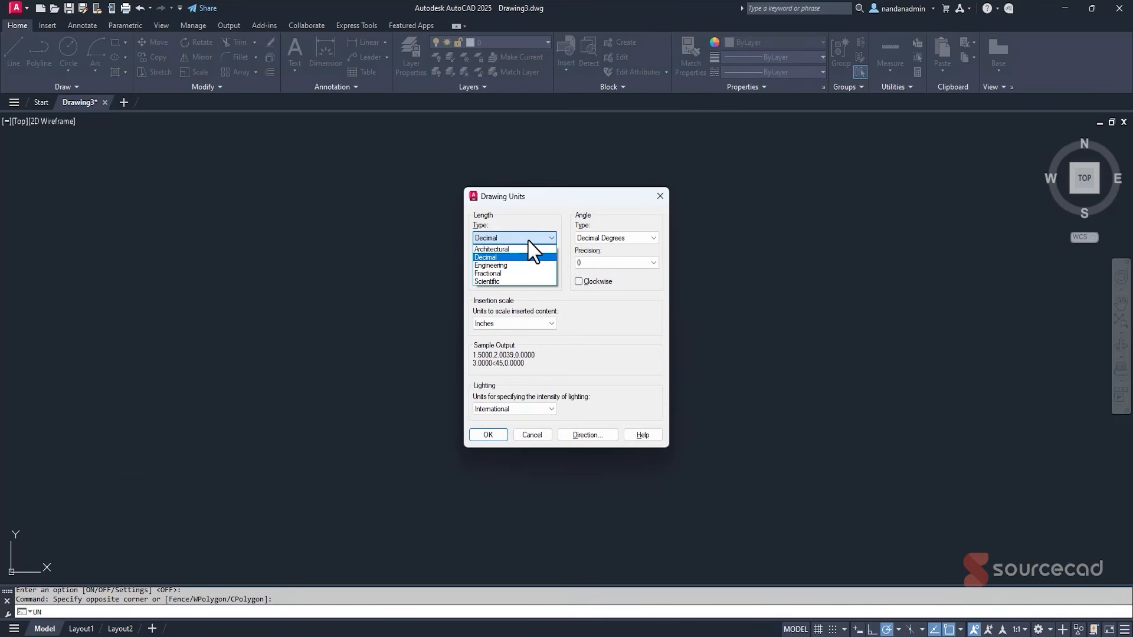
click(529, 259)
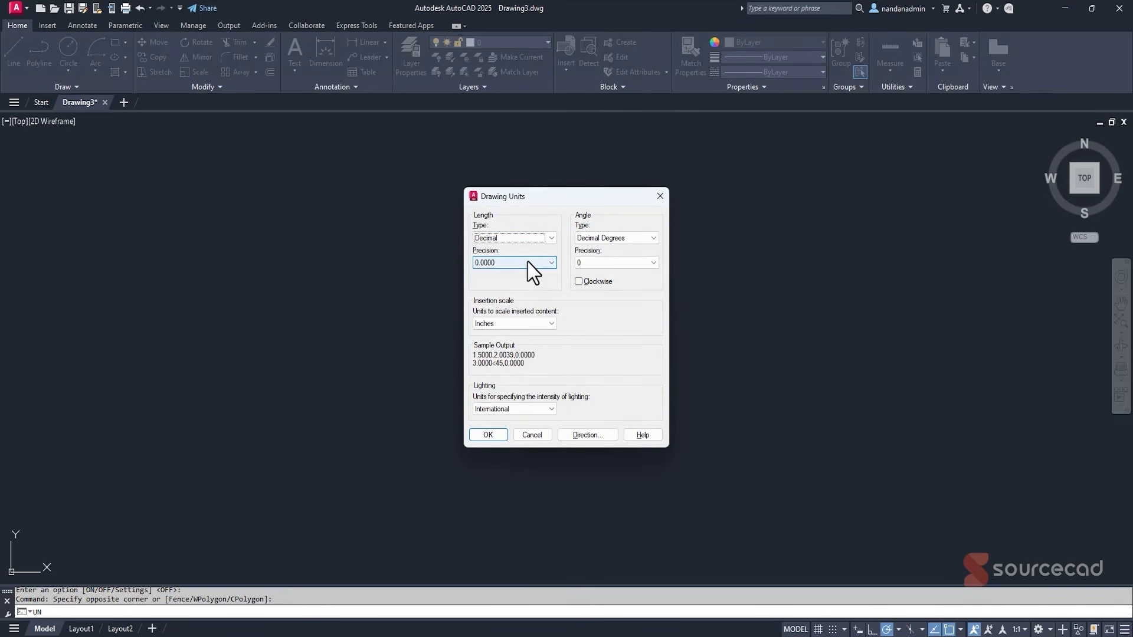
click(528, 263)
click(495, 290)
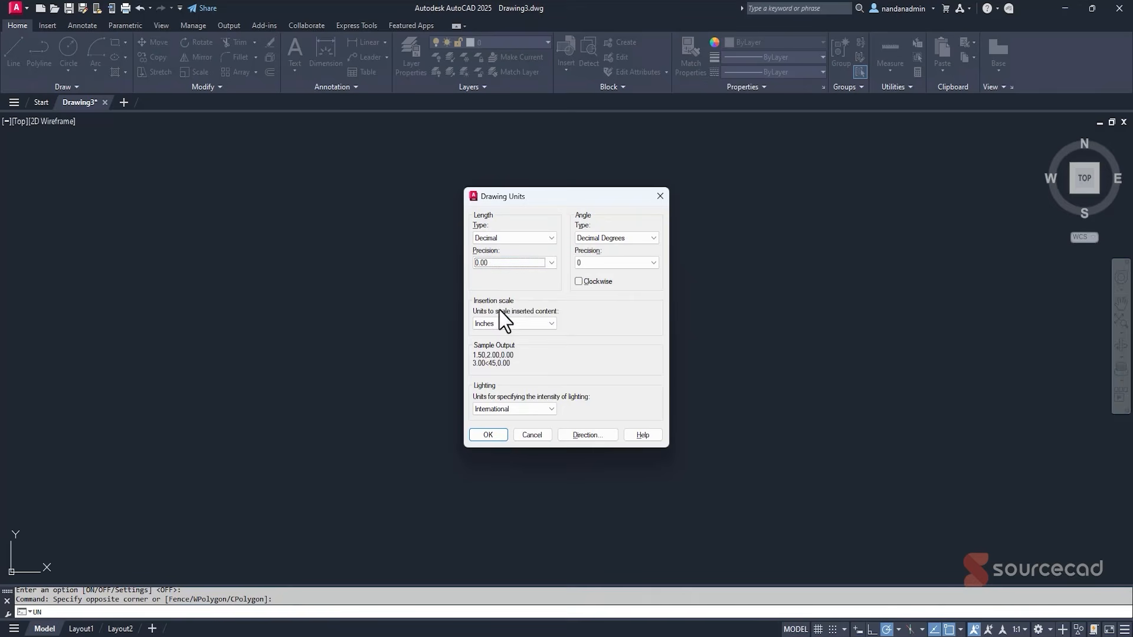
click(505, 324)
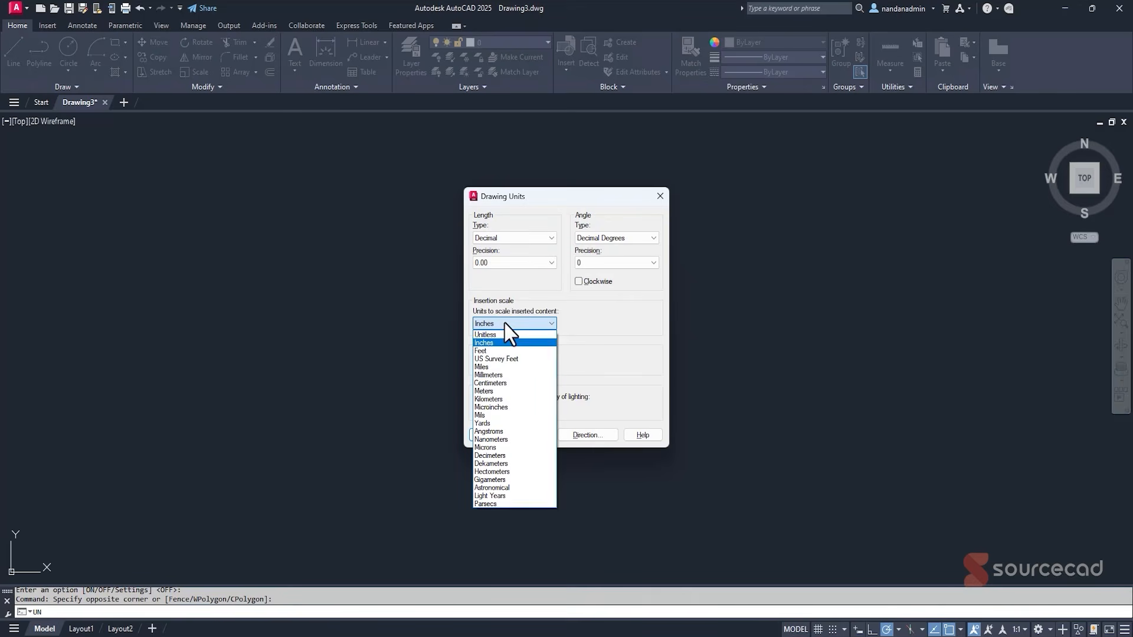
click(508, 375)
click(488, 435)
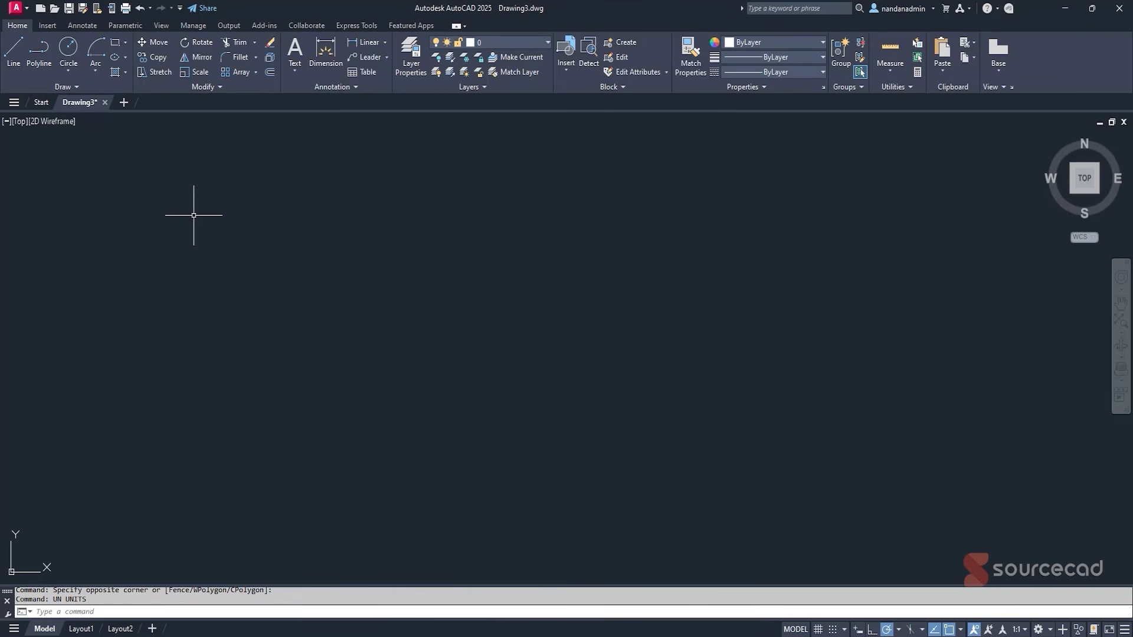
Start the outline with a 10 mm horizontal line to the right, followed by a 5 mm vertical line upward.
click(14, 50)
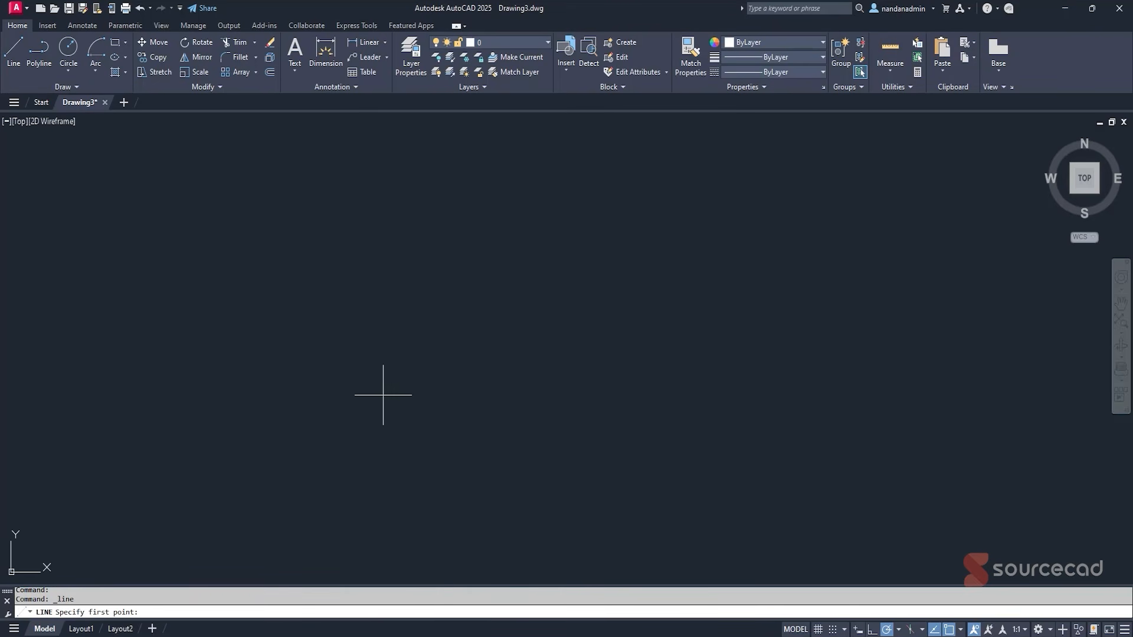
click(427, 396)
text(1)
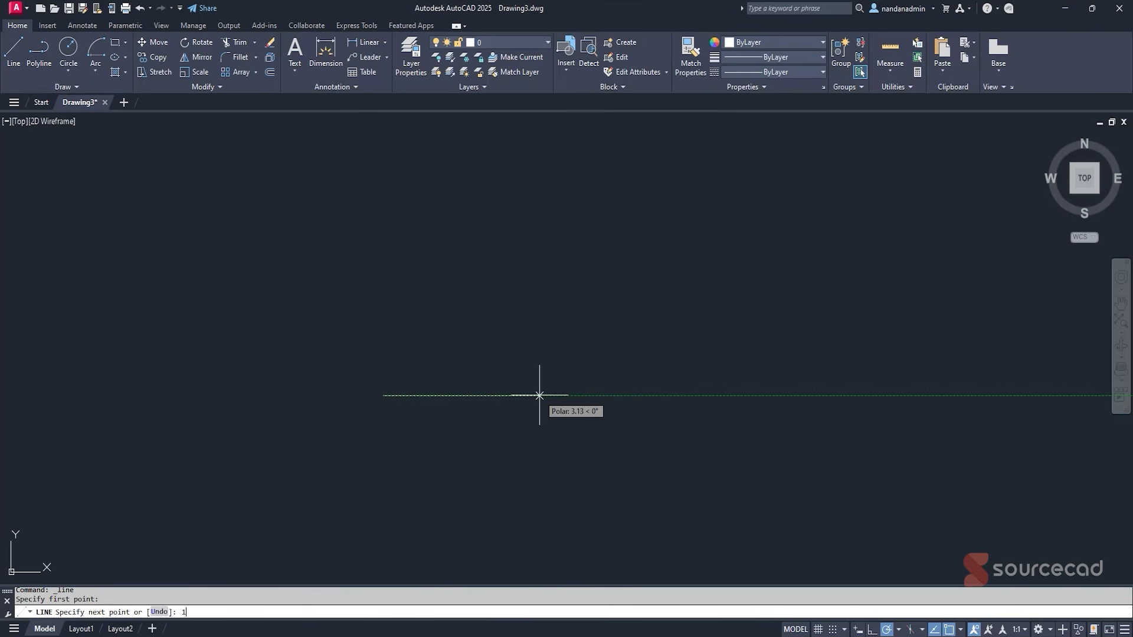
text(0)
key(Return)
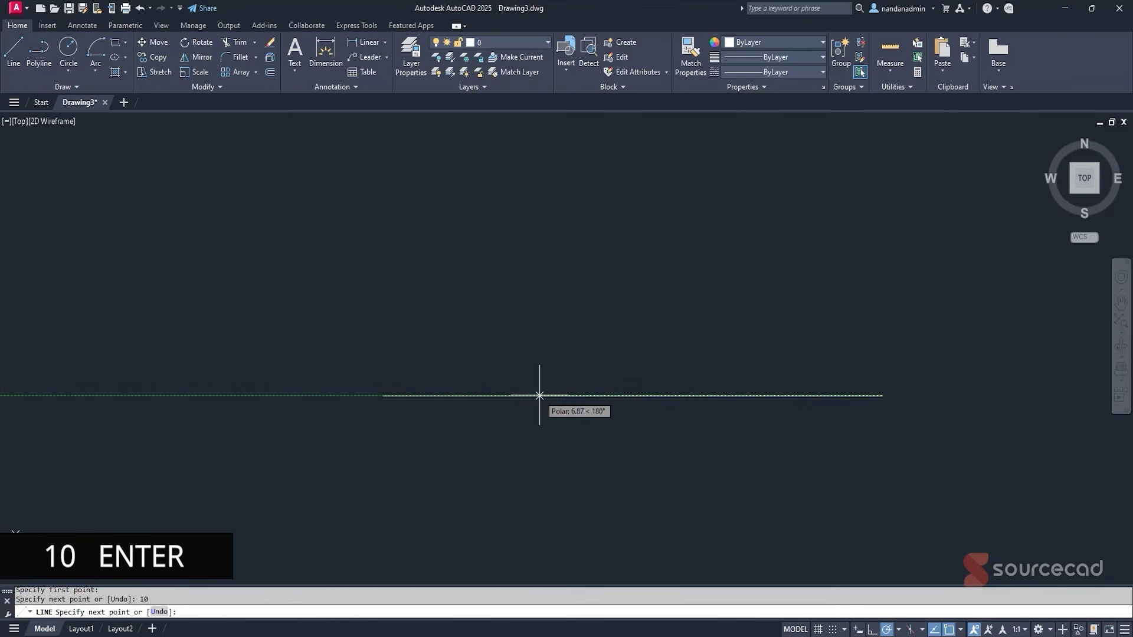
scroll(674, 391, down, 3)
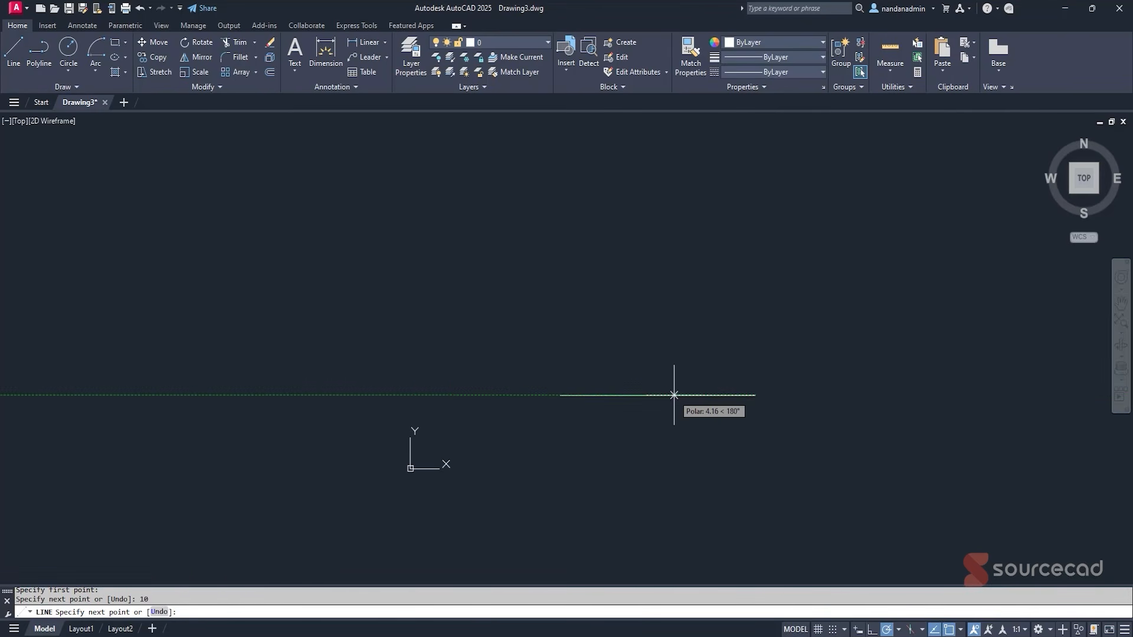
text(5)
key(Return)
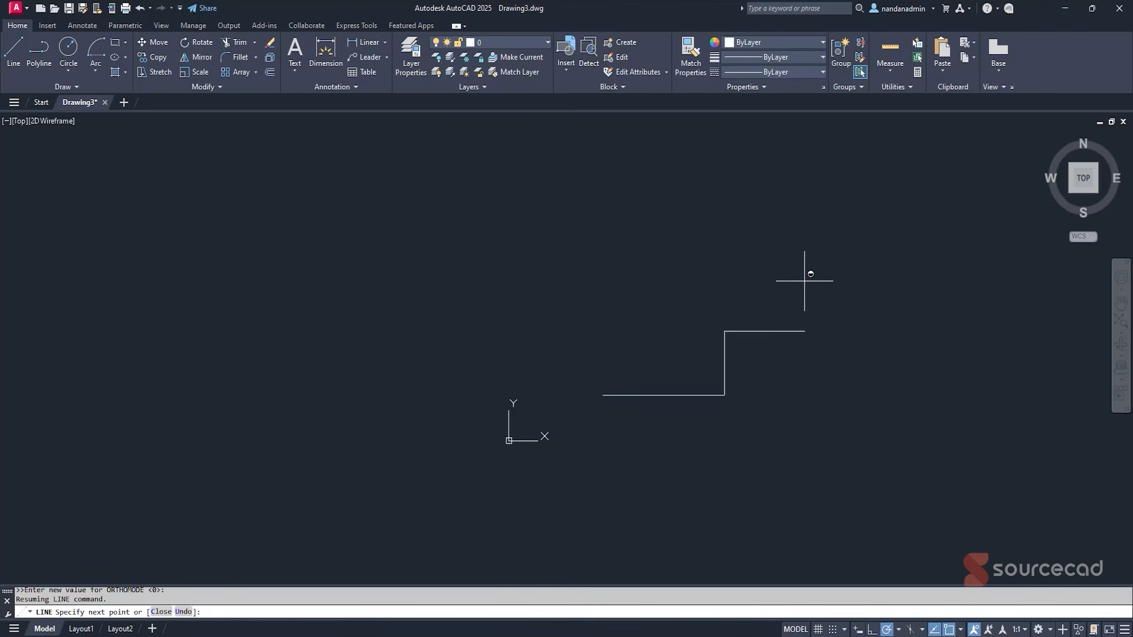
Continue the outline with a 6 mm line inclined at 30 degrees up to the right.
text(<)
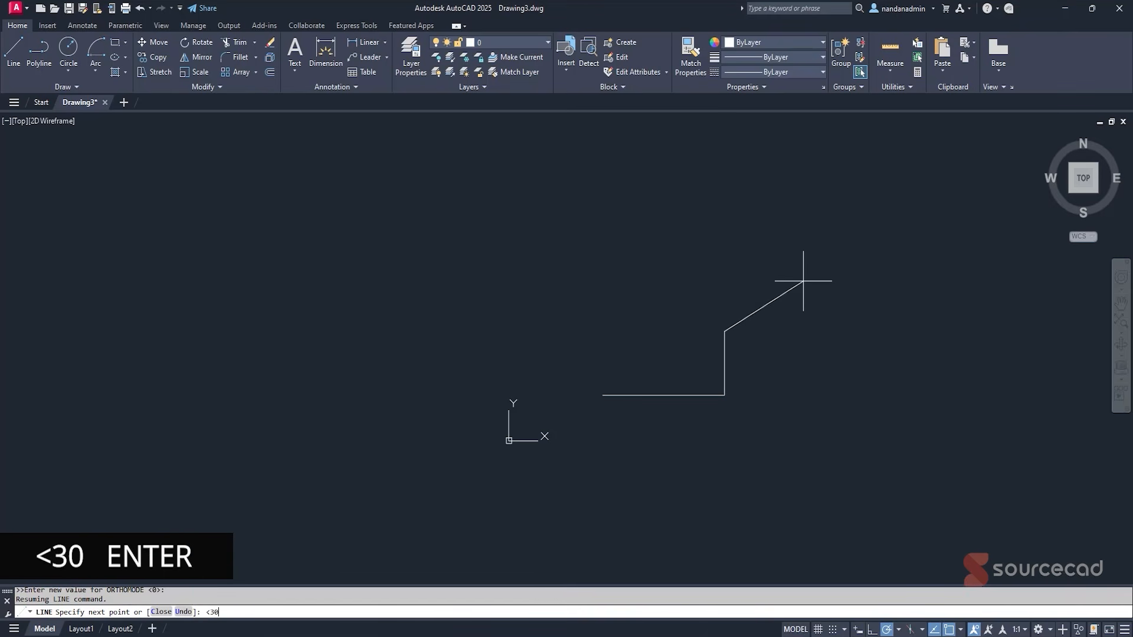
text(30)
key(Return)
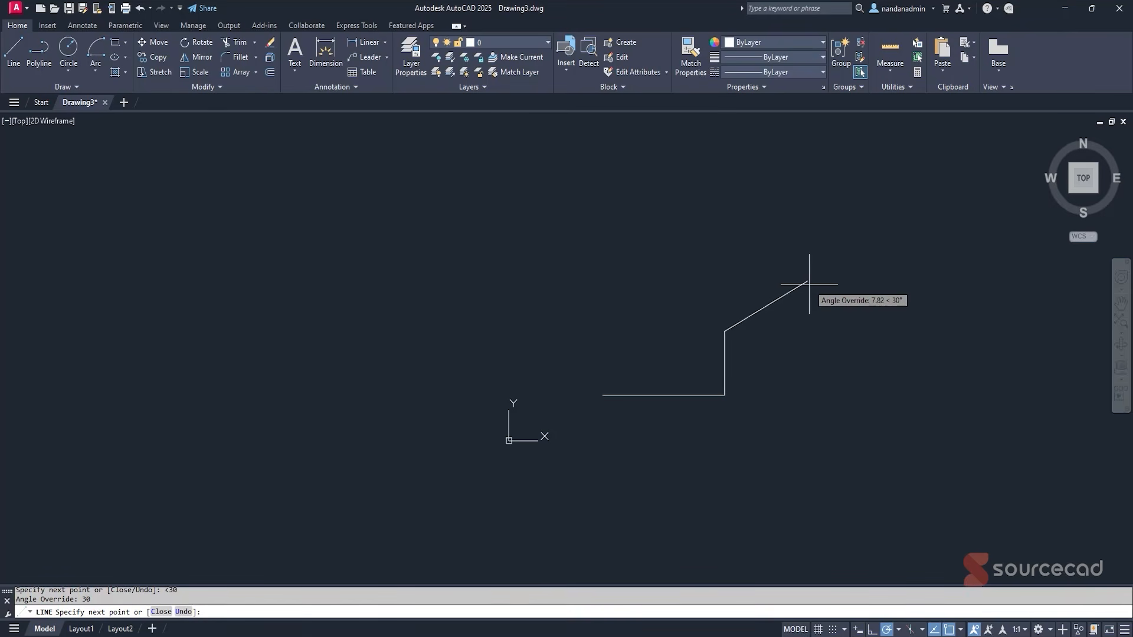
text(6)
key(Return)
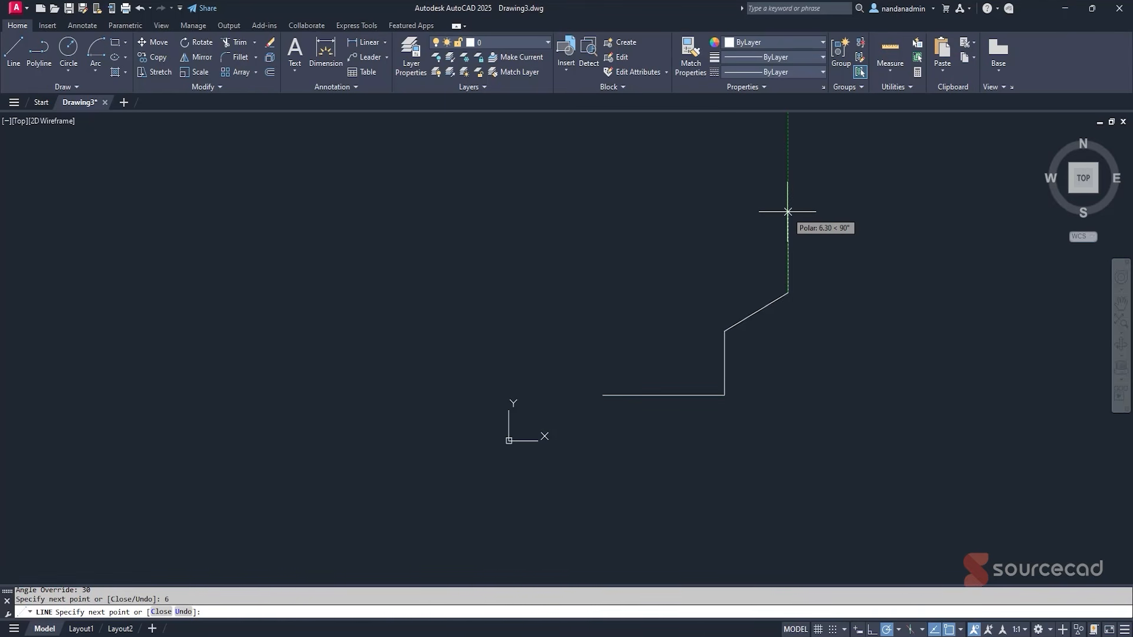
Continue the outline with lines 5 mm up, 8 mm left and 4 mm down.
text(5)
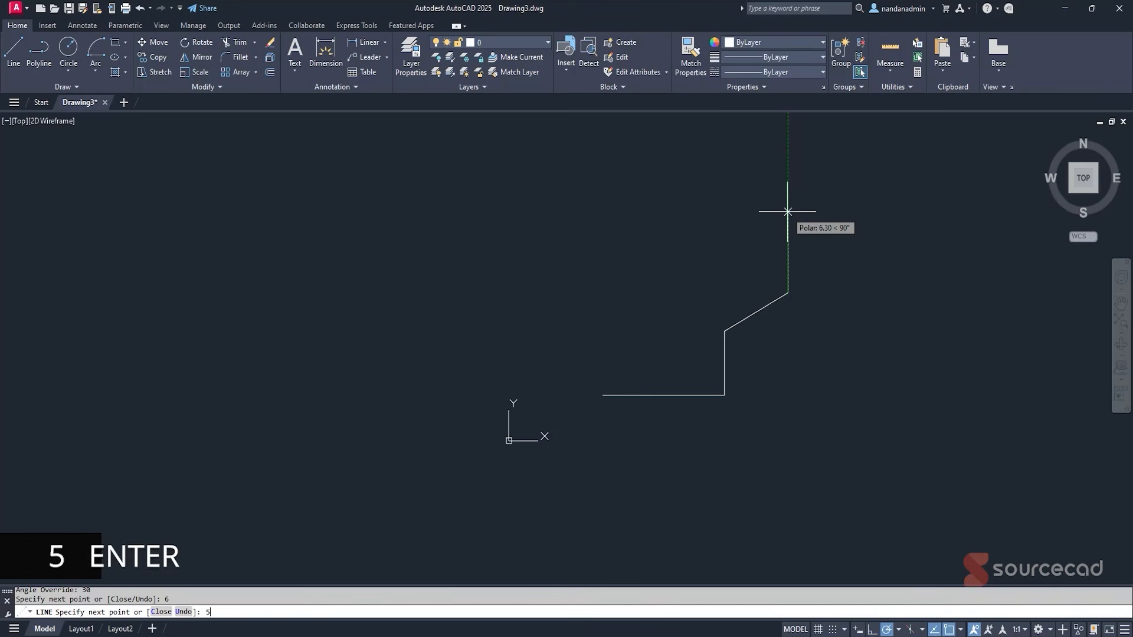
key(Return)
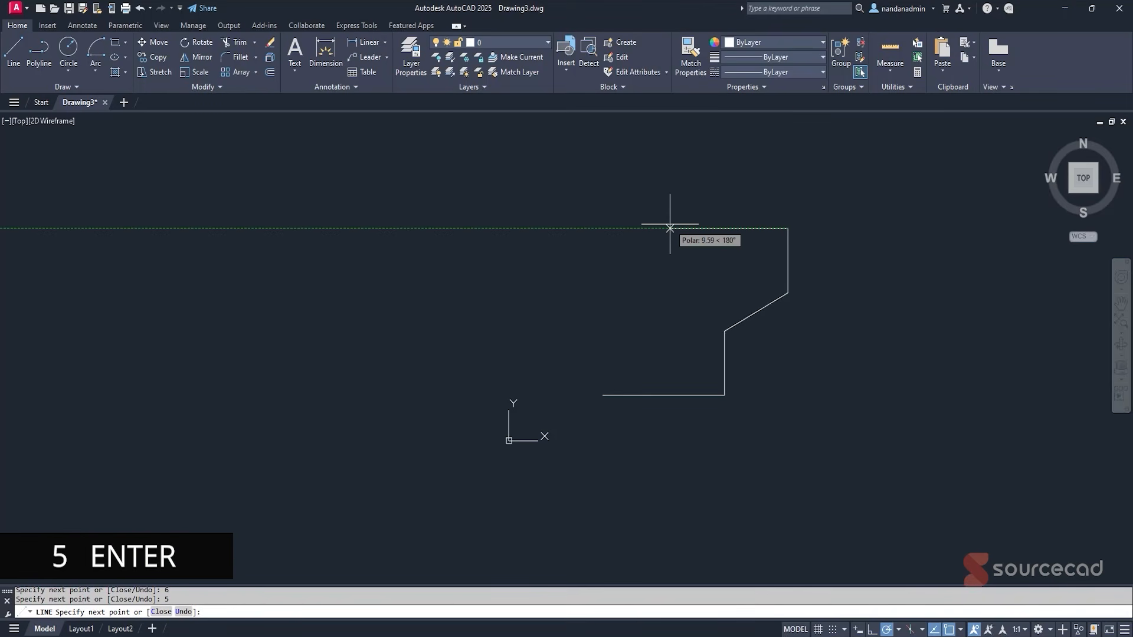
text(8)
key(Return)
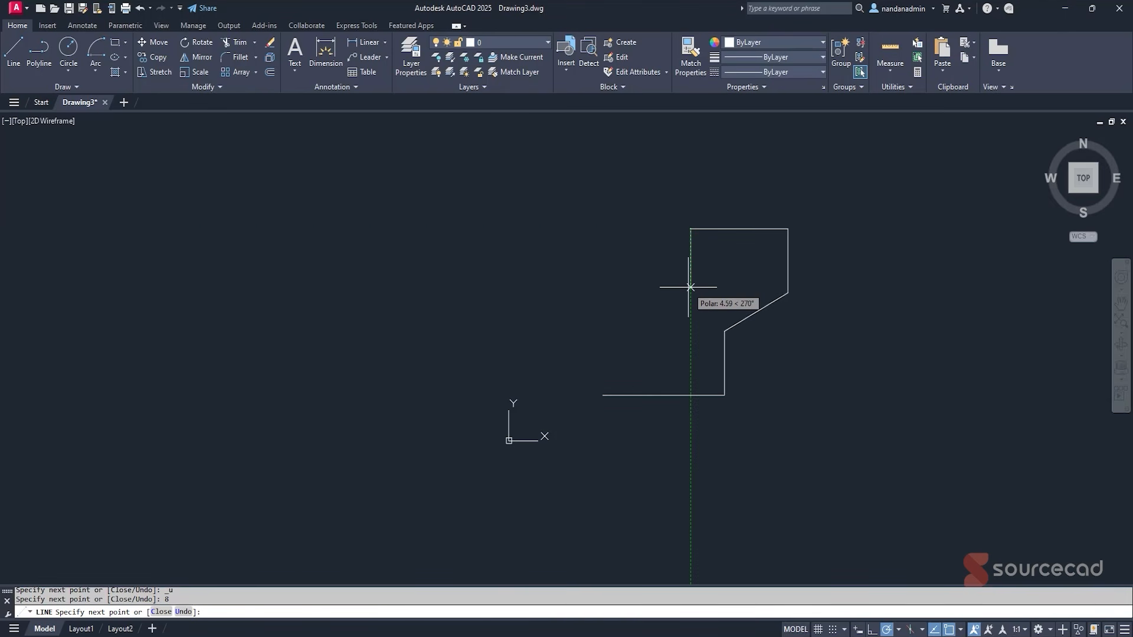
text(4)
key(Return)
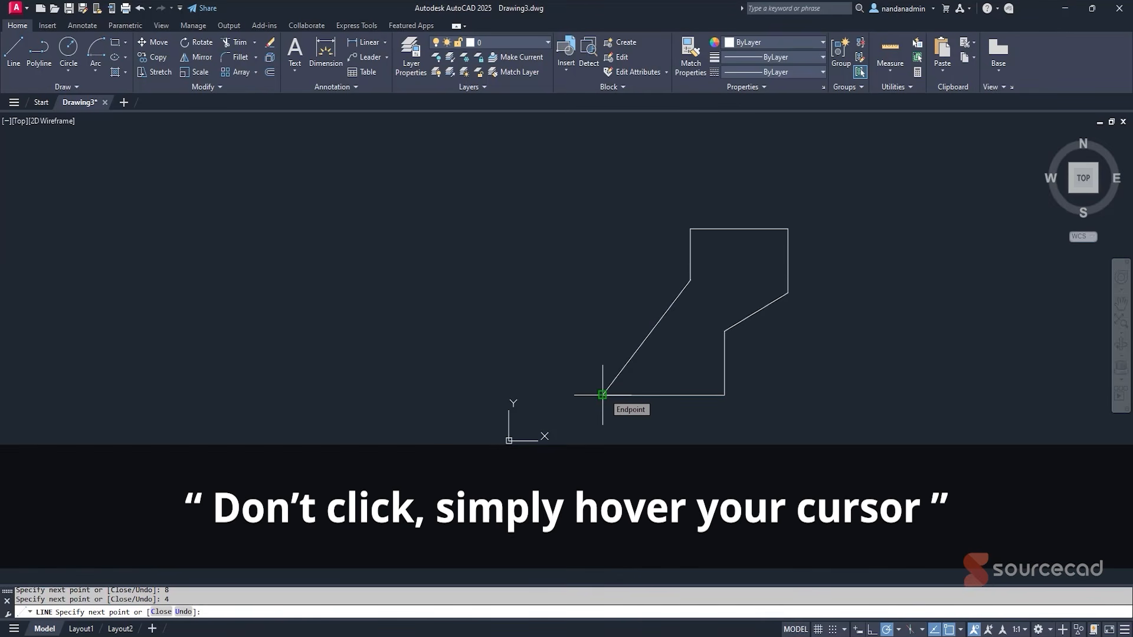
Draw a horizontal line left to the point directly above the outline's start, close down to the start point, and end the Line command.
mouse_move(602, 395)
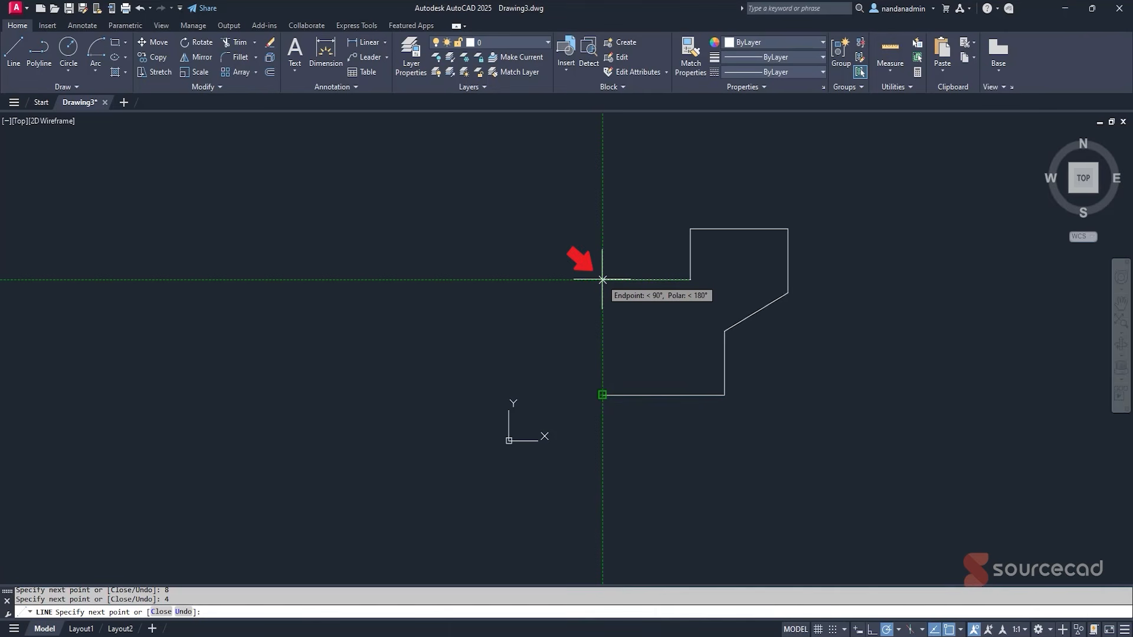
click(602, 279)
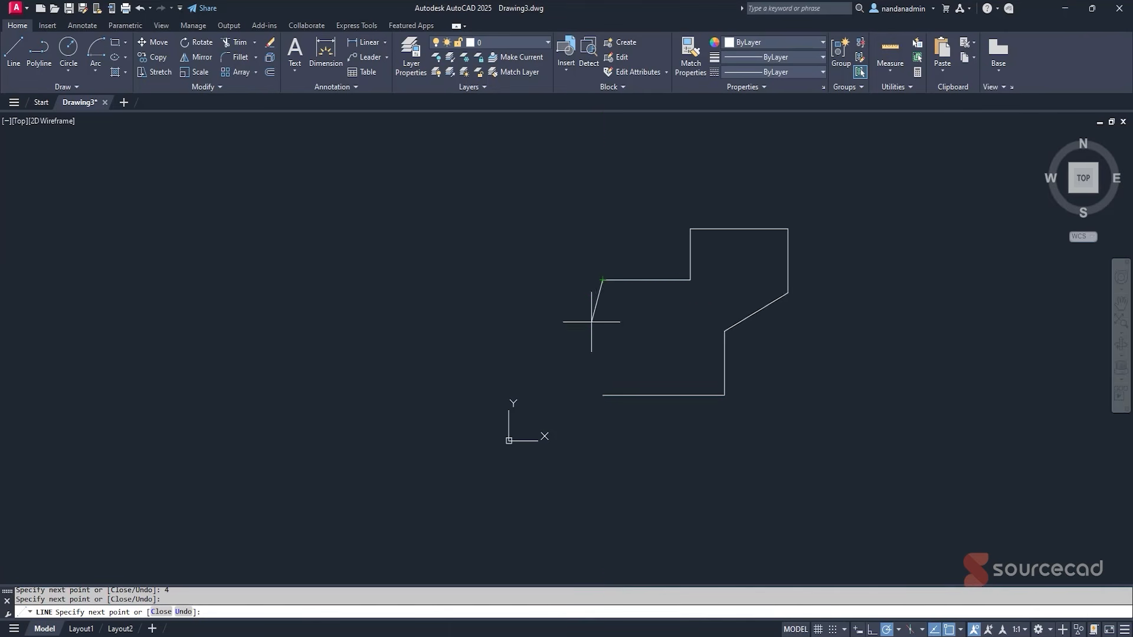
click(602, 394)
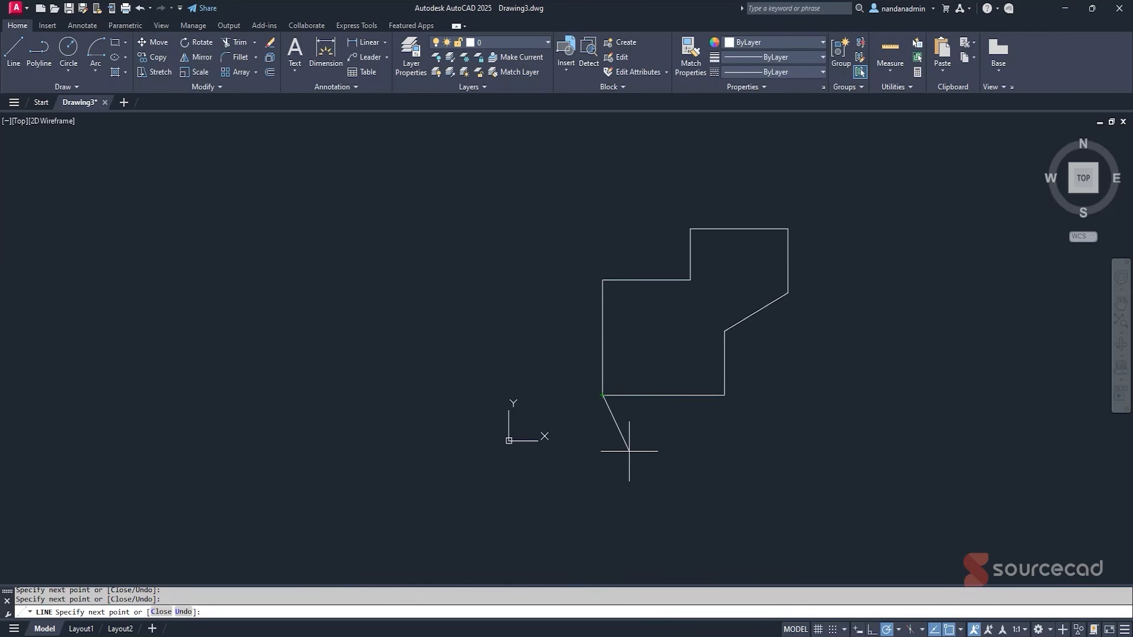
key(Escape)
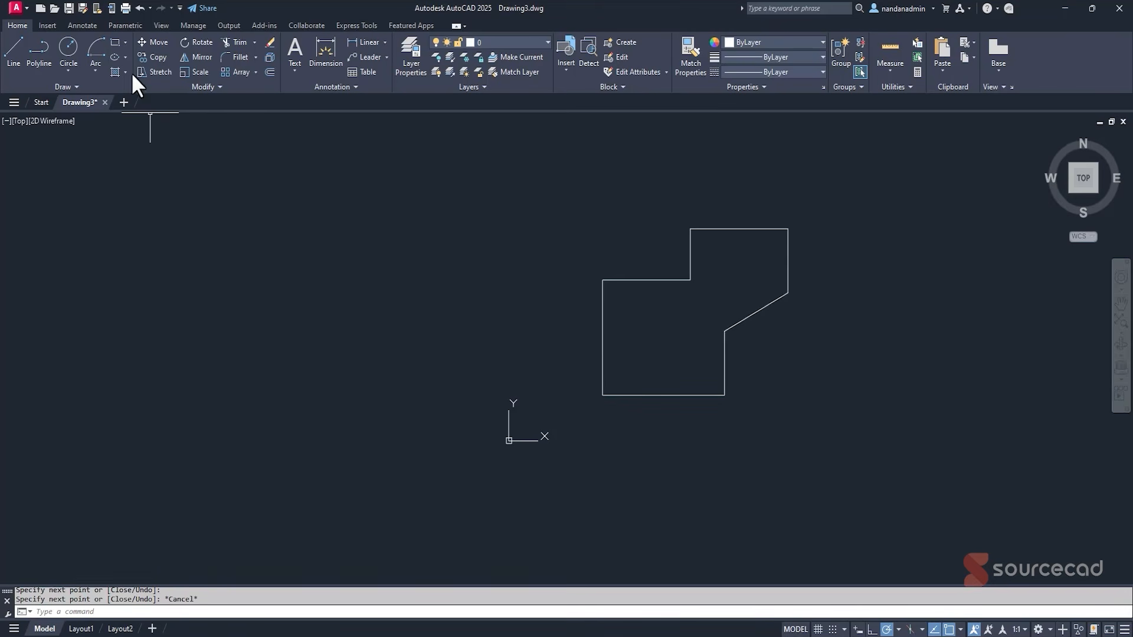
Draw a rectangle 6 mm wide and 1 mm high just below the outline using relative coordinates @6,1.
click(116, 41)
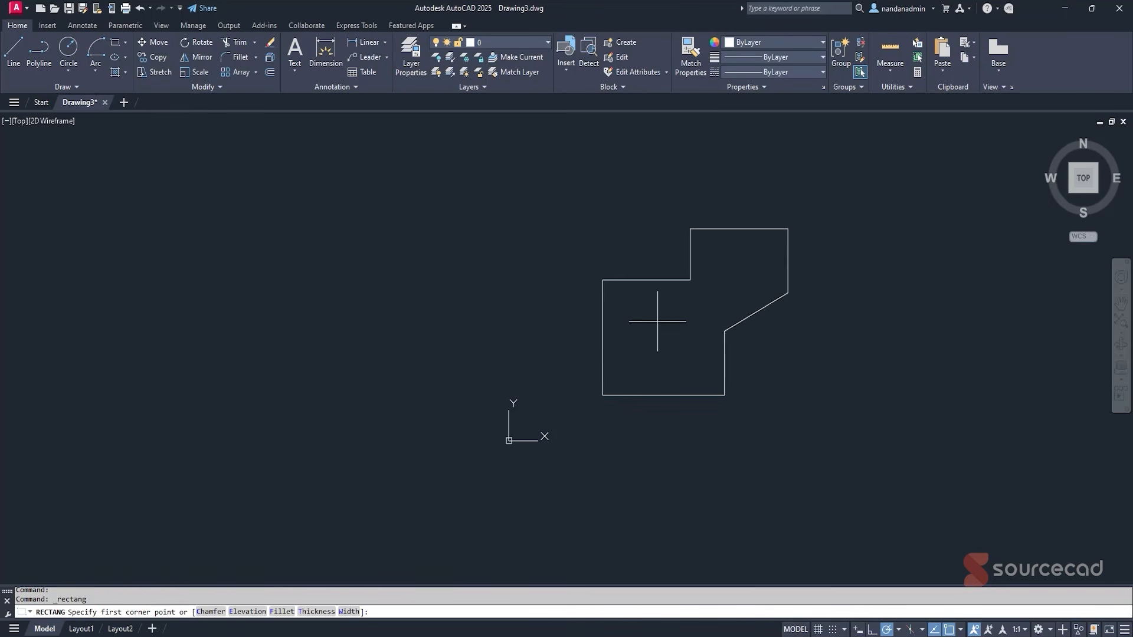
click(615, 430)
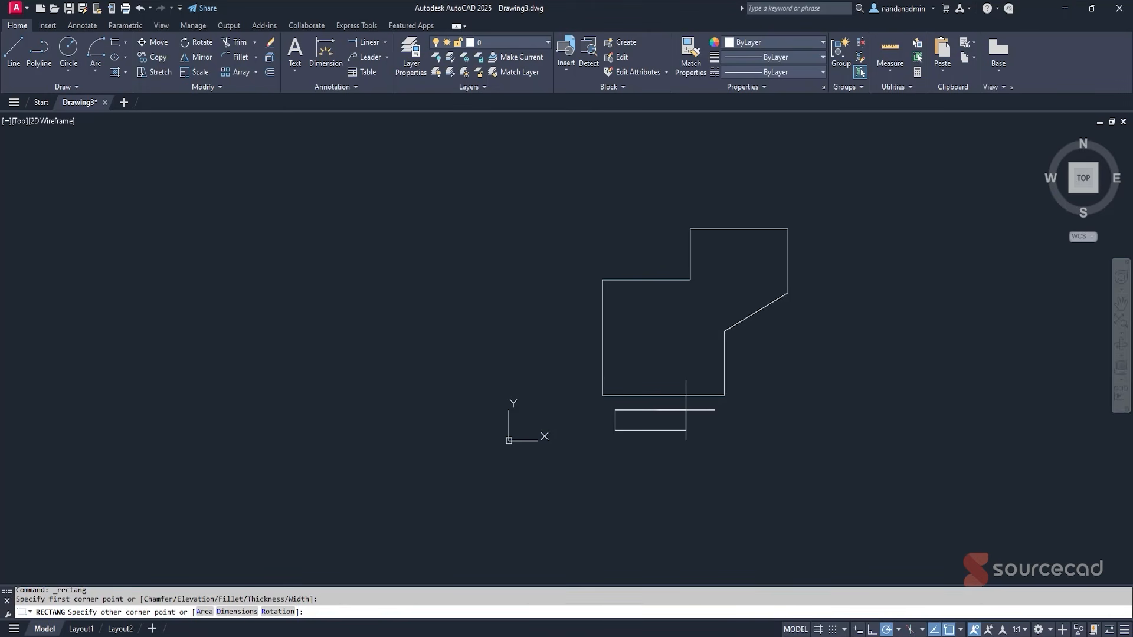
key(F8)
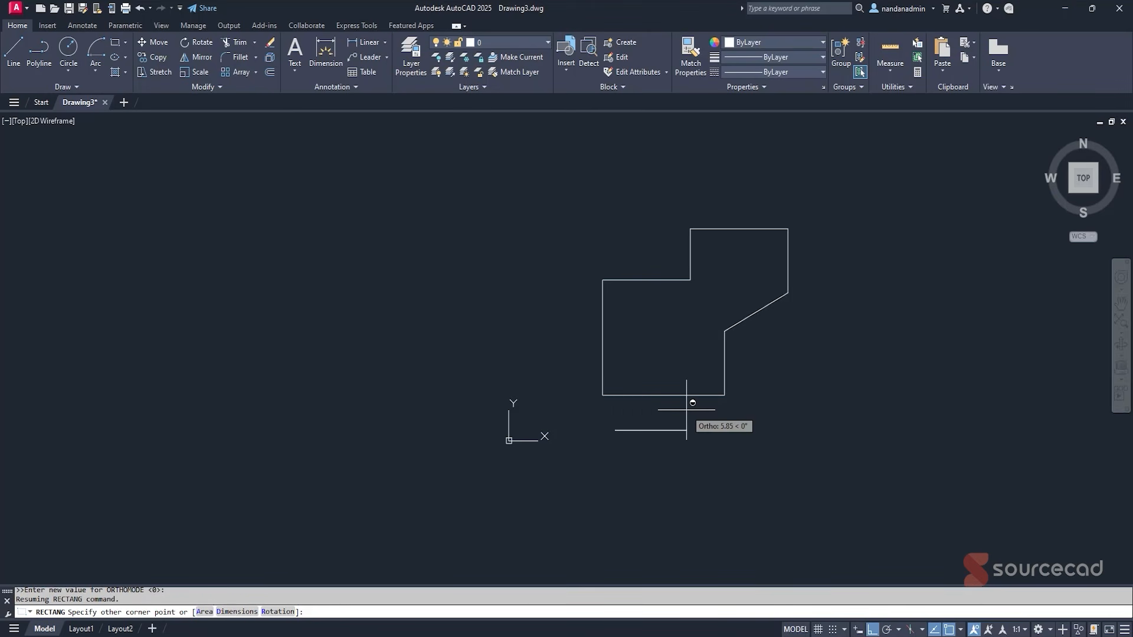
text(@6,)
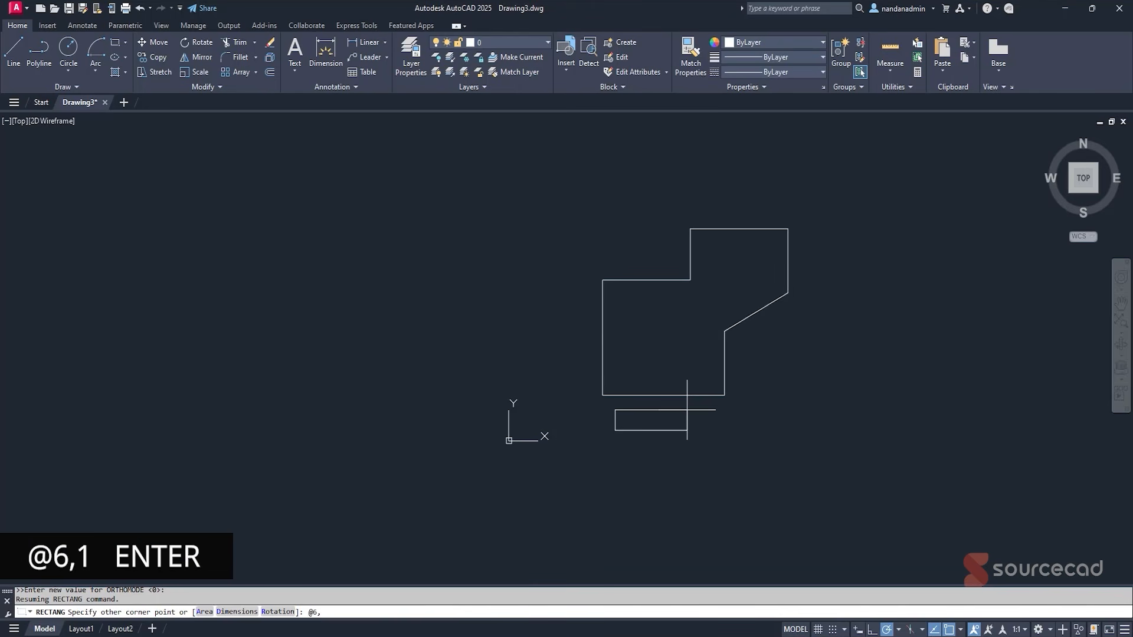
text(1)
key(Return)
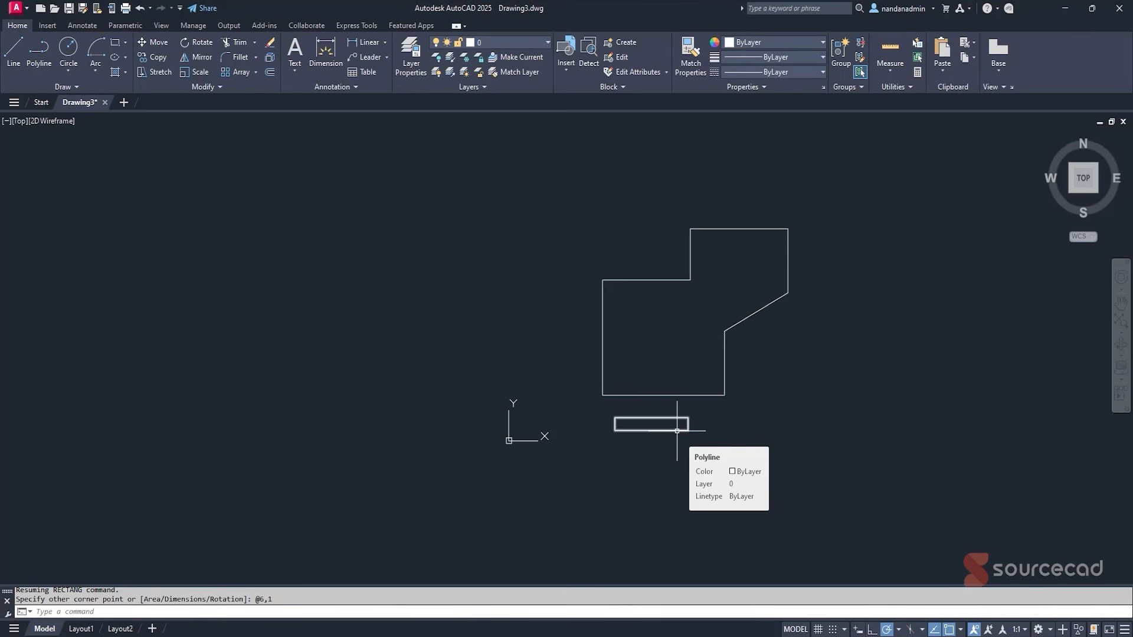
Move the rectangle from its bottom edge midpoint to the midpoint of the outline's bottom edge.
click(676, 430)
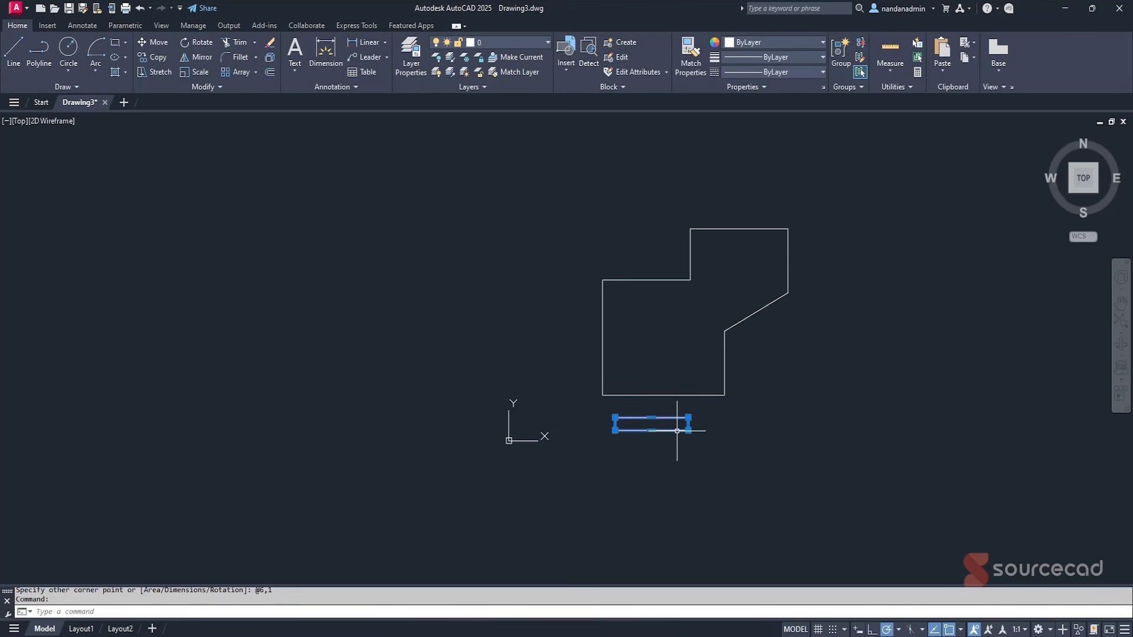
click(154, 42)
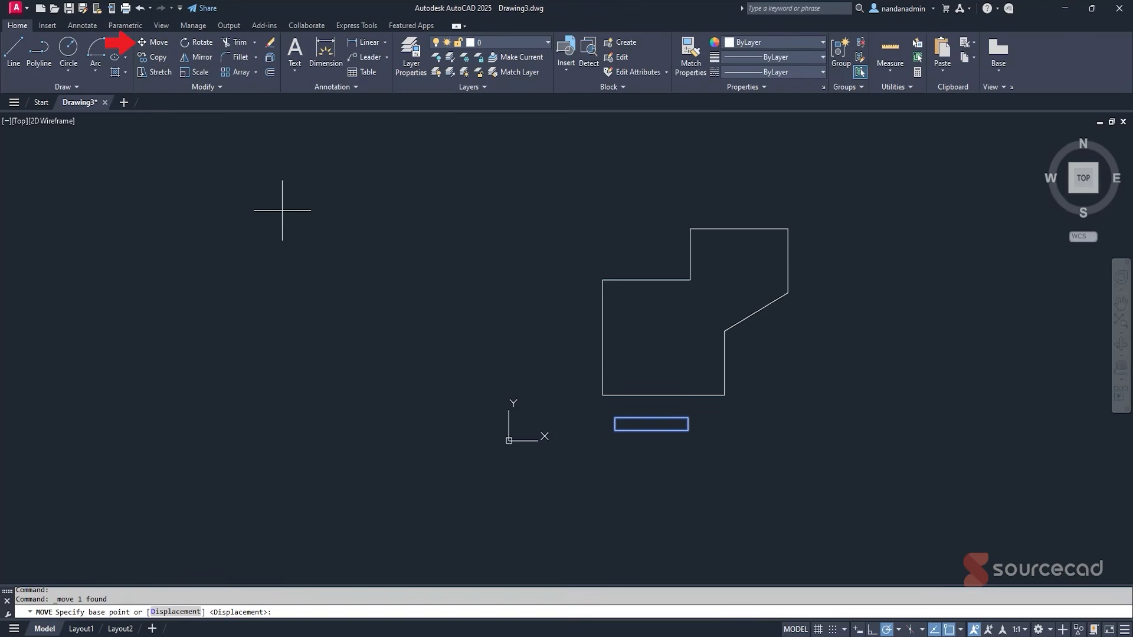
click(651, 430)
click(661, 395)
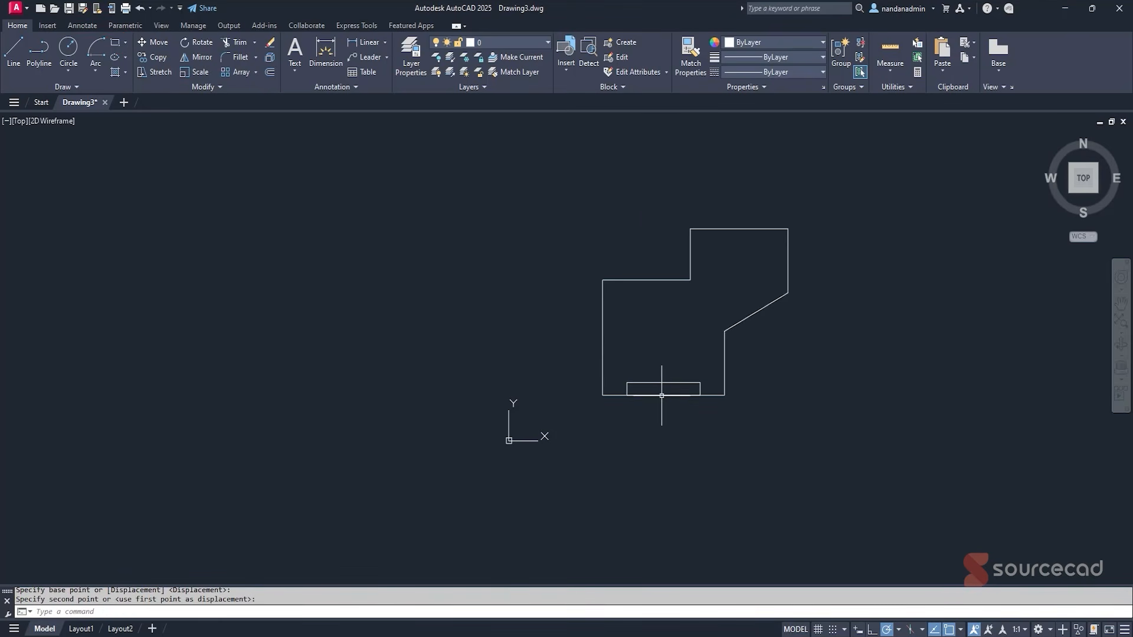
Move the rectangle 1 mm straight up from the outline's bottom edge, using its upper right corner as base point.
click(673, 383)
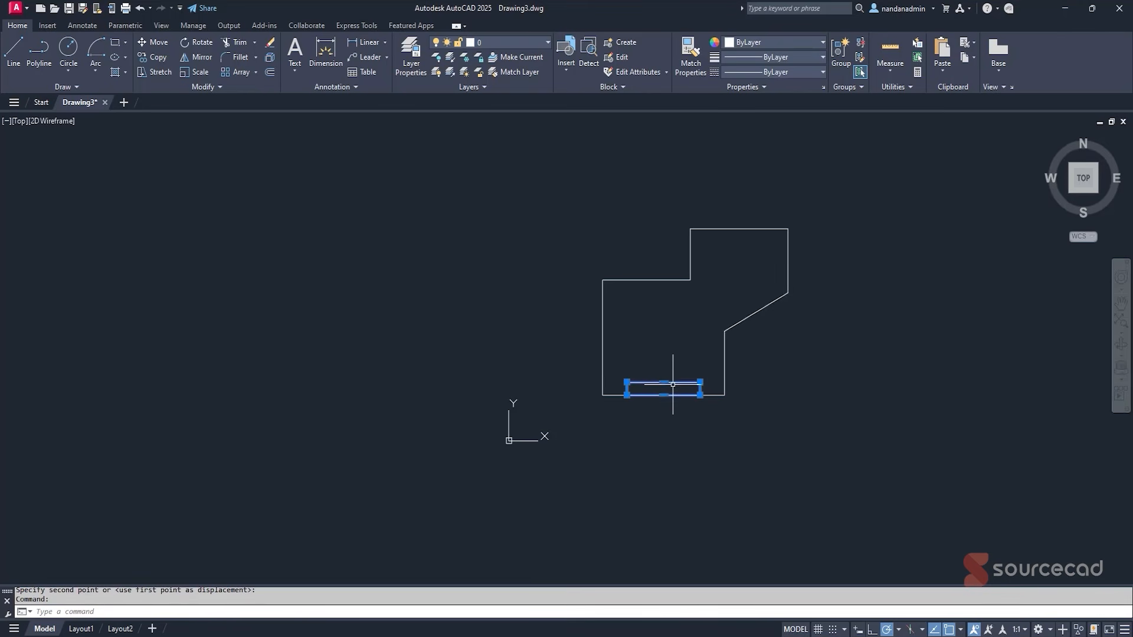
click(156, 44)
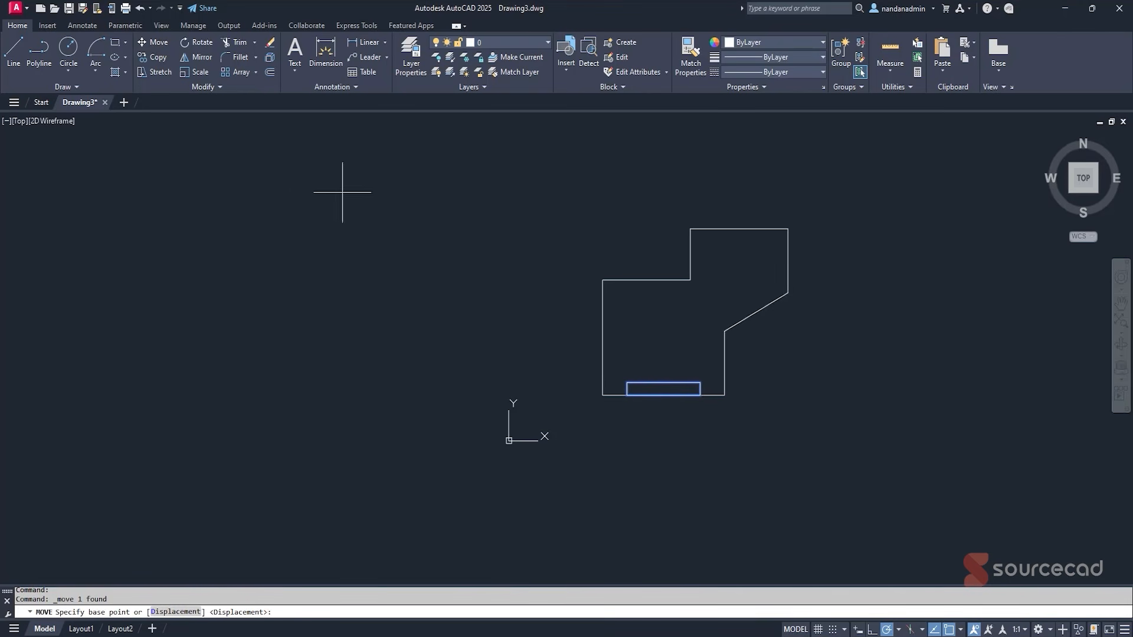
click(699, 382)
text(1)
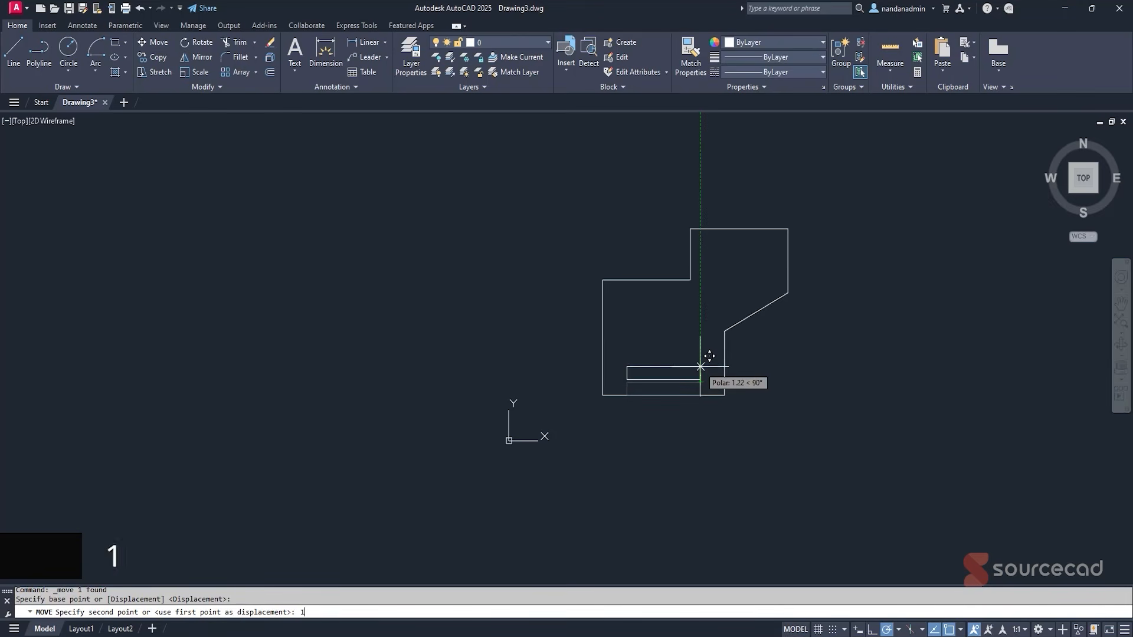
key(Return)
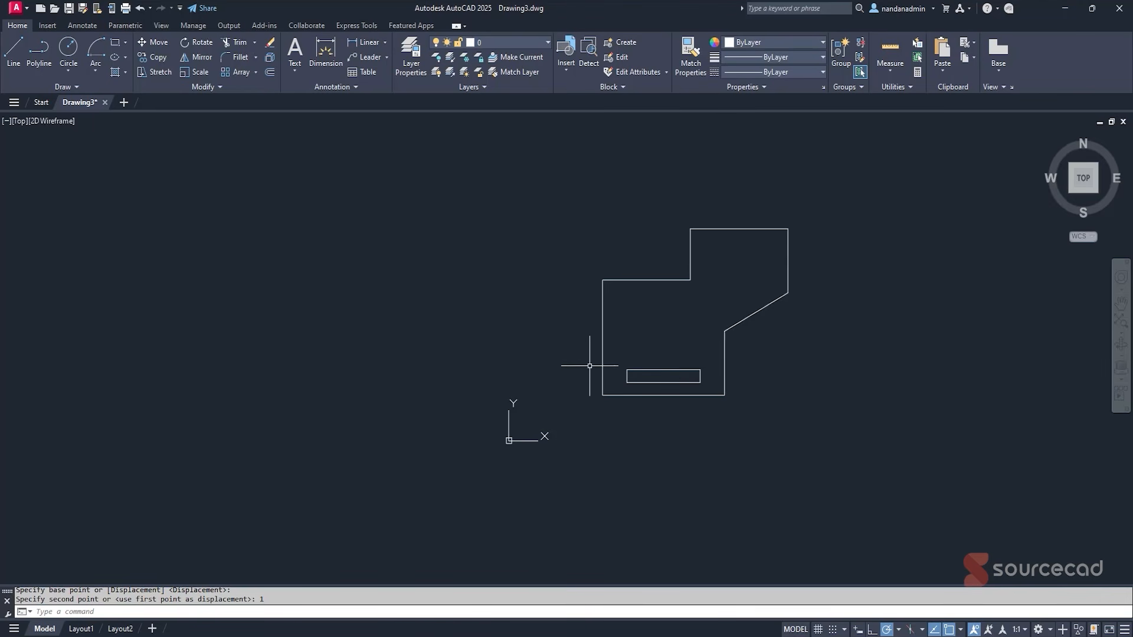
Stretch the rectangle's top edge upward by 0.6 mm from its midpoint grip.
click(629, 375)
scroll(659, 377, up, 4)
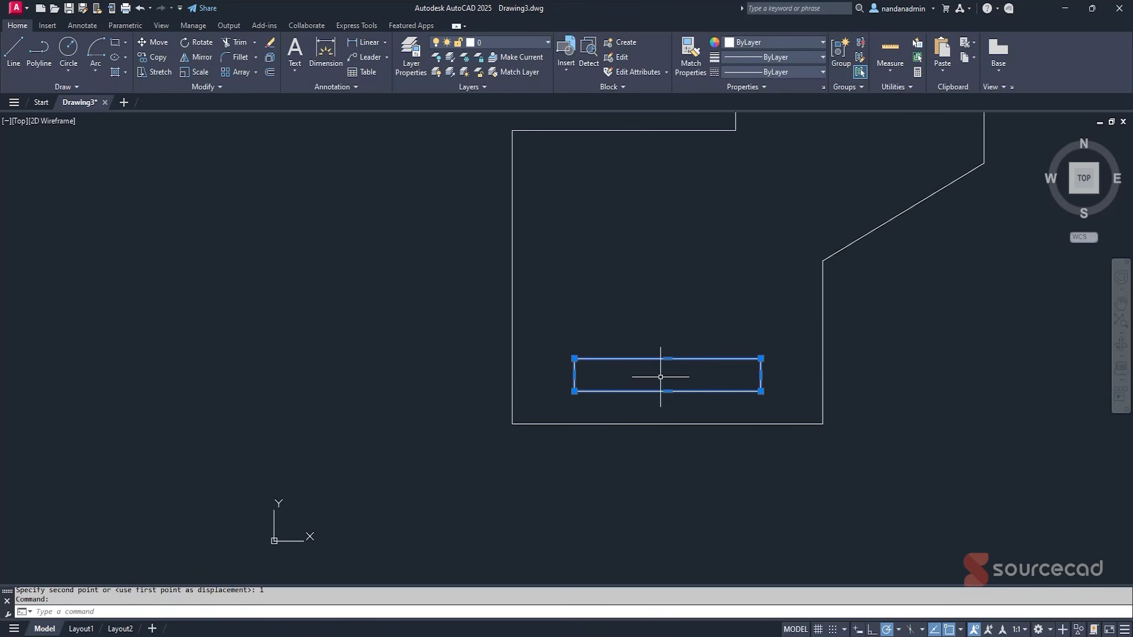
click(667, 358)
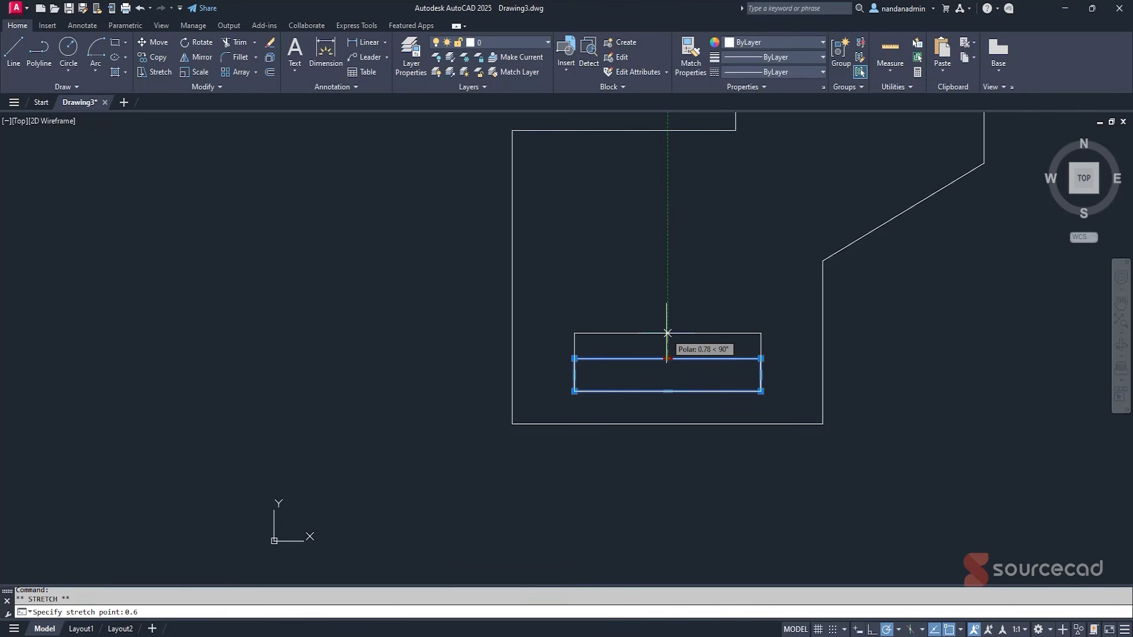
text(0.6)
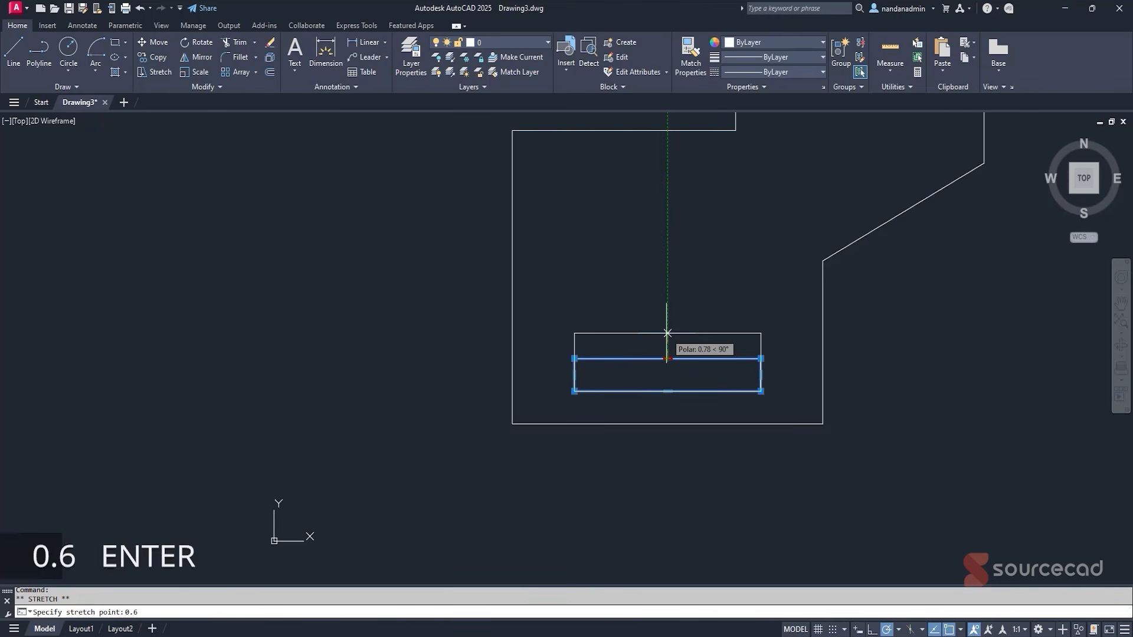
key(Return)
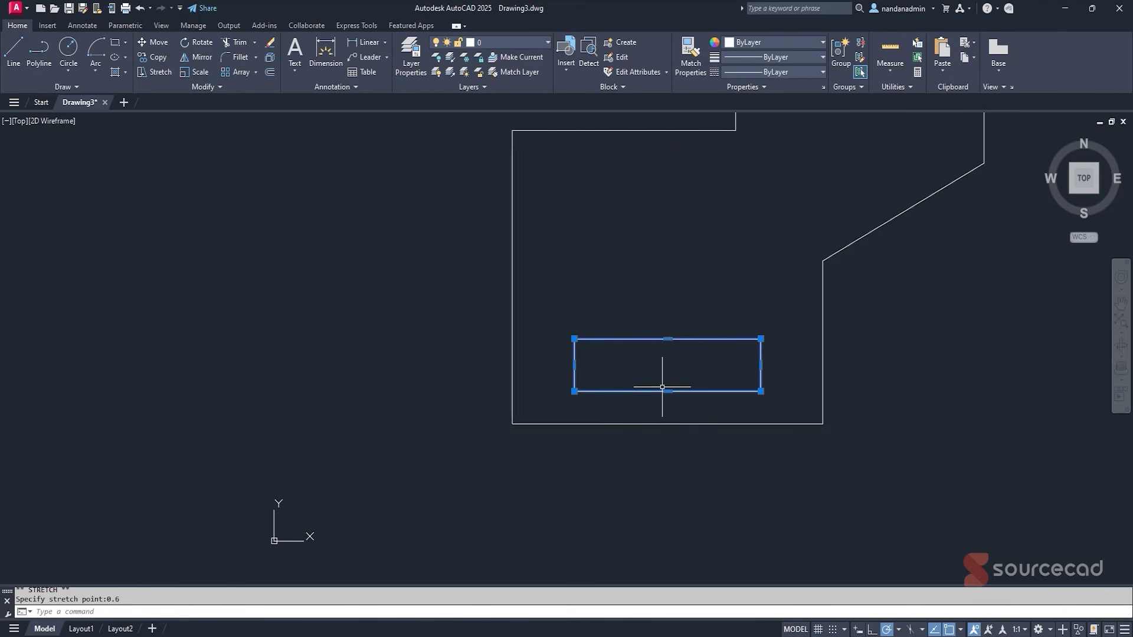
Undo the last fillet and round the raised section's upper left corner with a 2 mm radius fillet.
key(ctrl+z)
scroll(662, 387, down, 4)
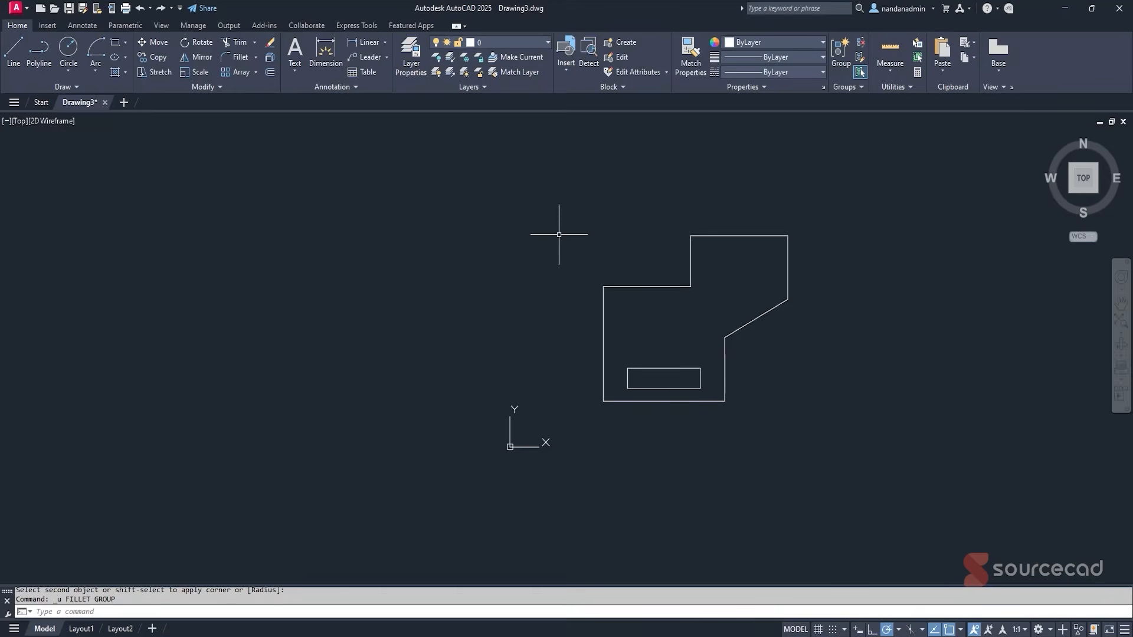
click(236, 57)
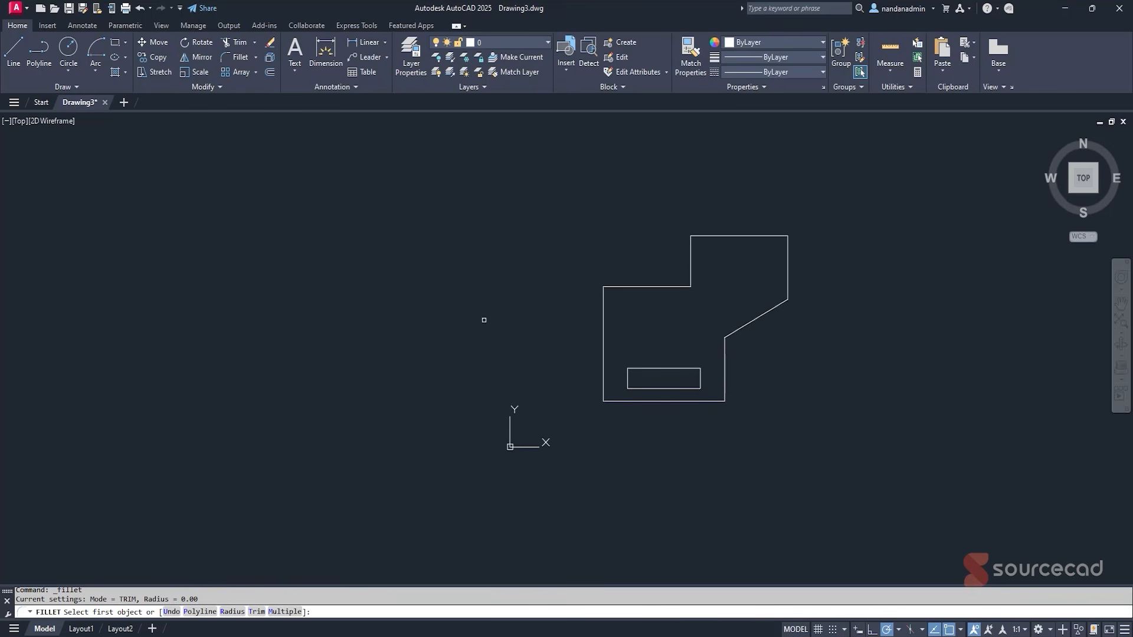
click(232, 611)
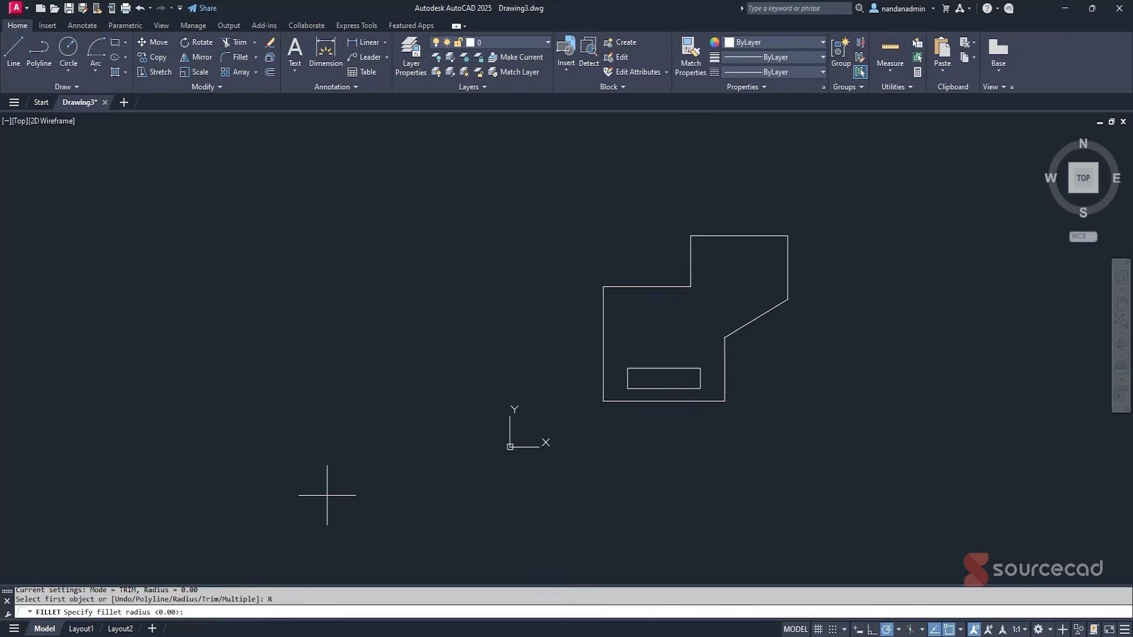
text(2)
key(Return)
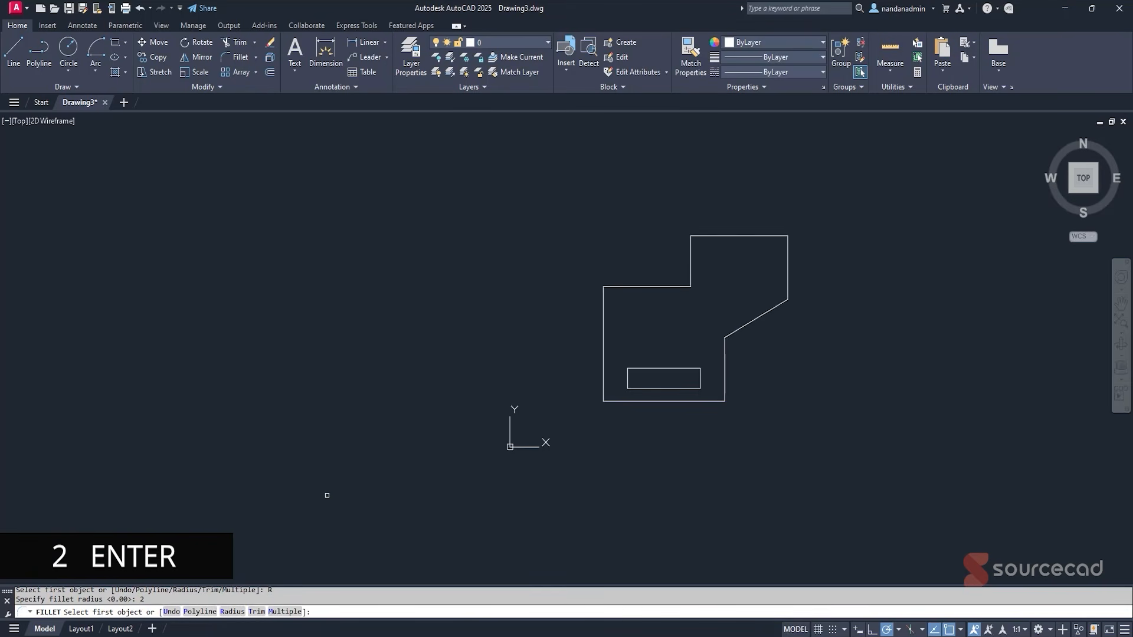
click(691, 268)
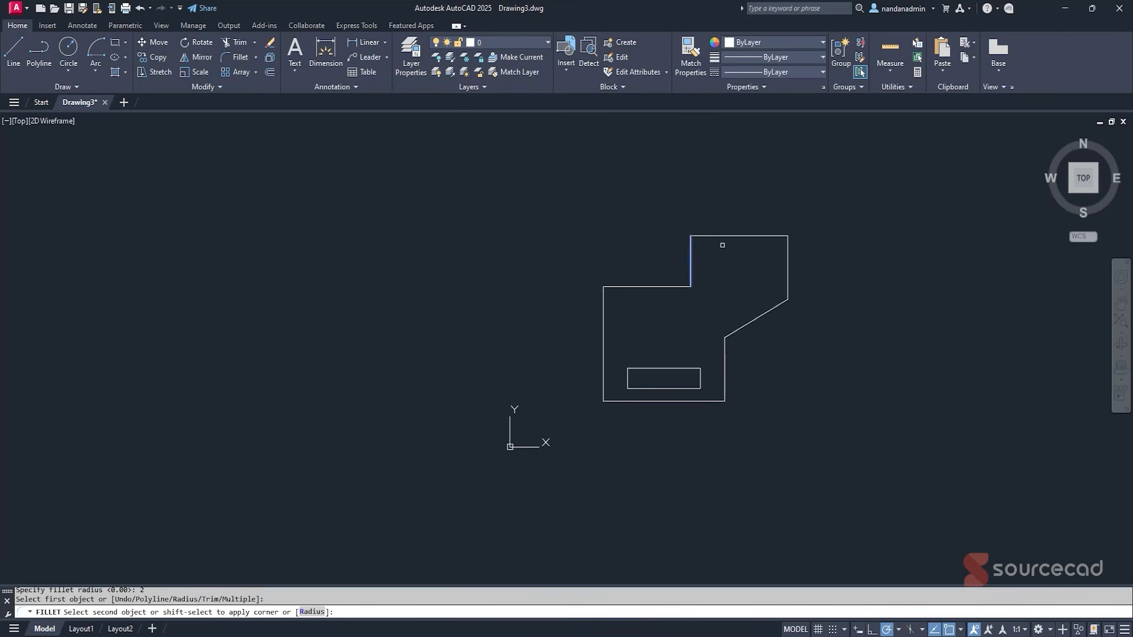
click(730, 236)
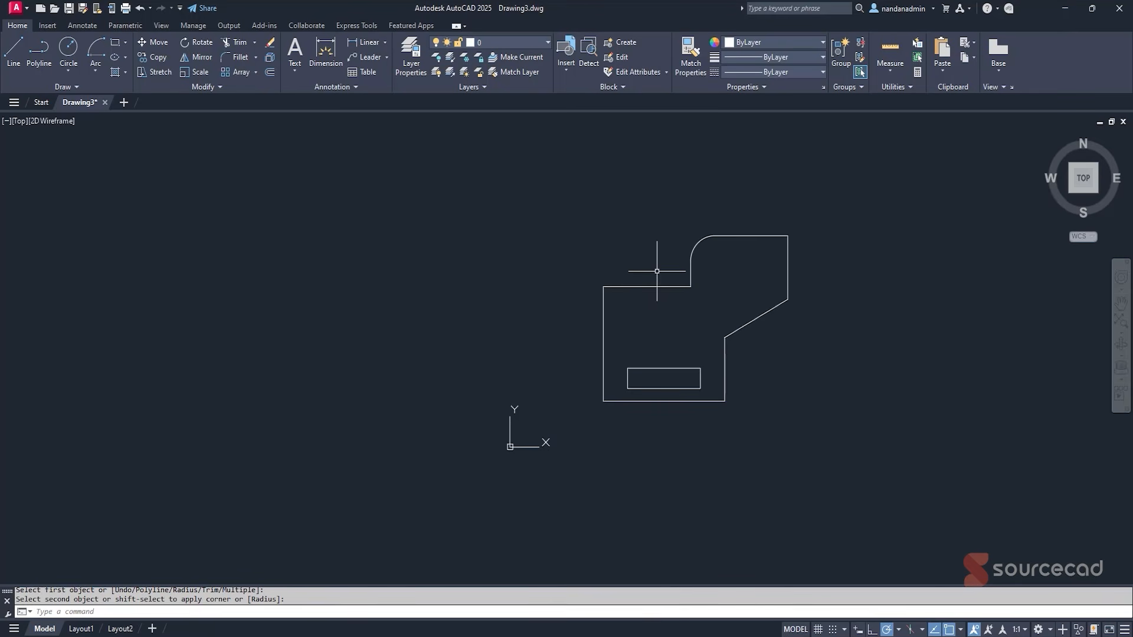
Repeat the 2 mm fillet on the inner corner between the left horizontal edge and the short vertical step edge.
key(Return)
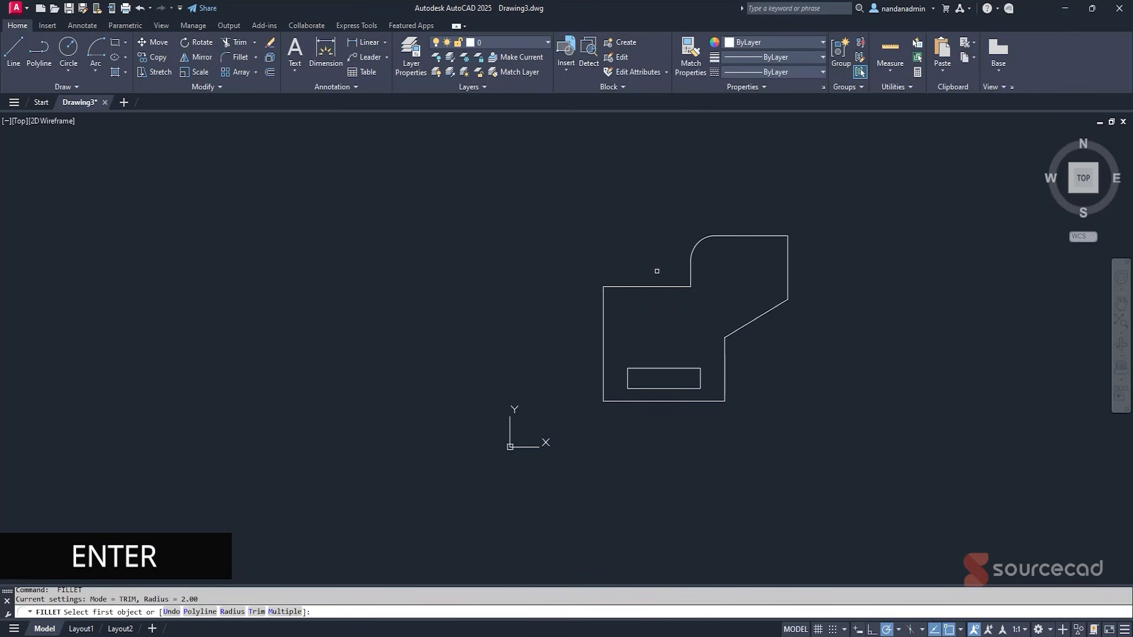
click(656, 287)
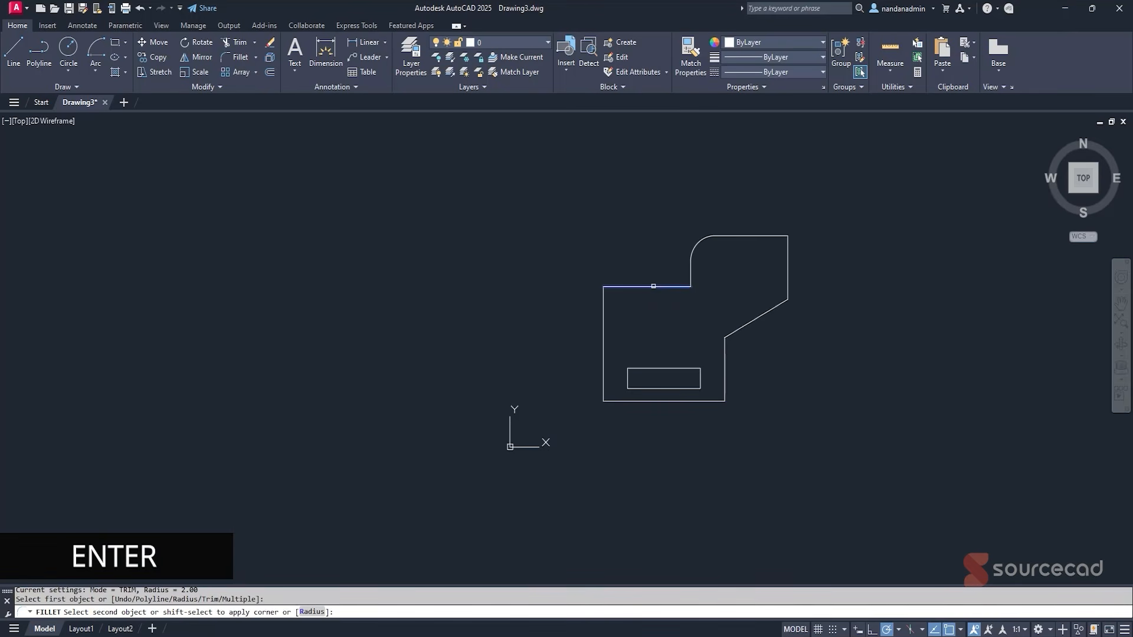
click(688, 276)
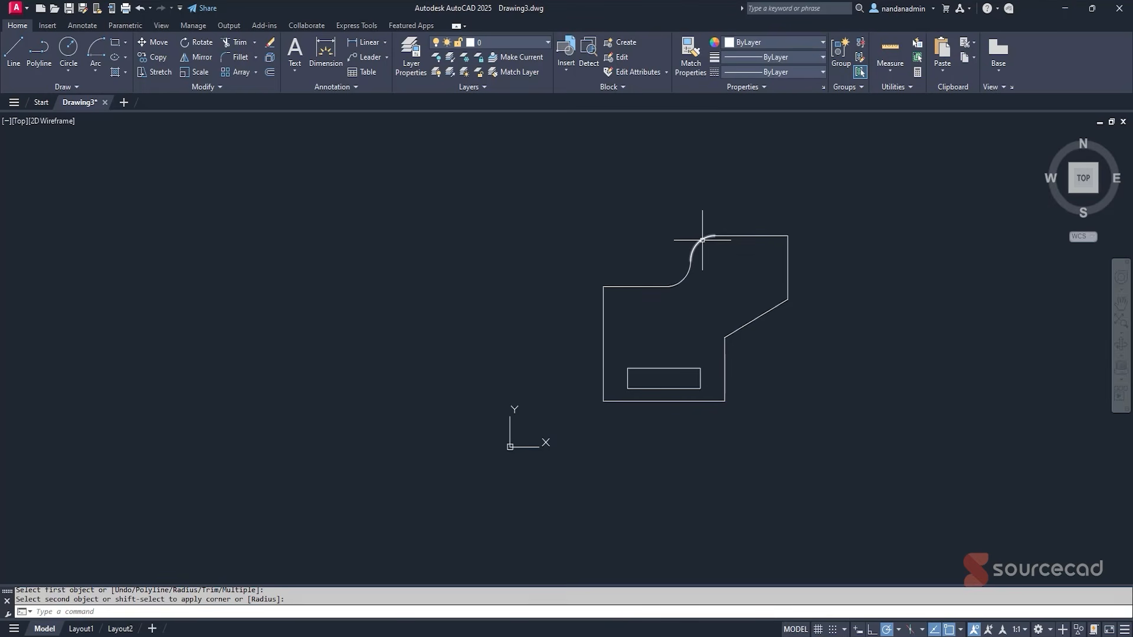
Draw a circle of radius 1 mm centred on the center of the upper fillet arc.
click(70, 47)
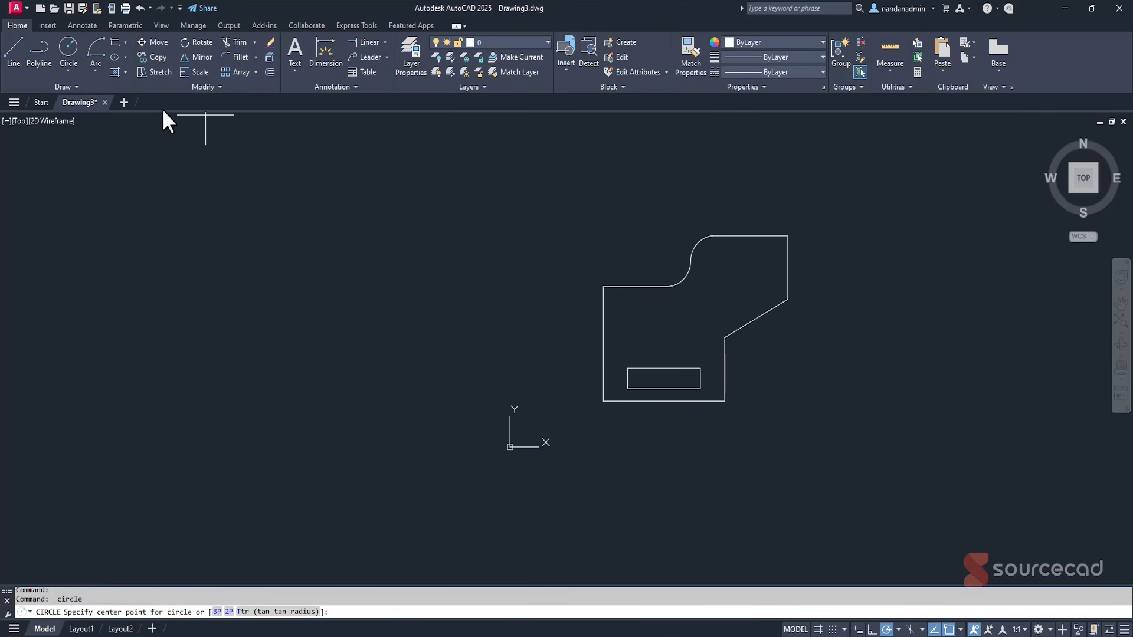
click(715, 260)
text(1)
key(Return)
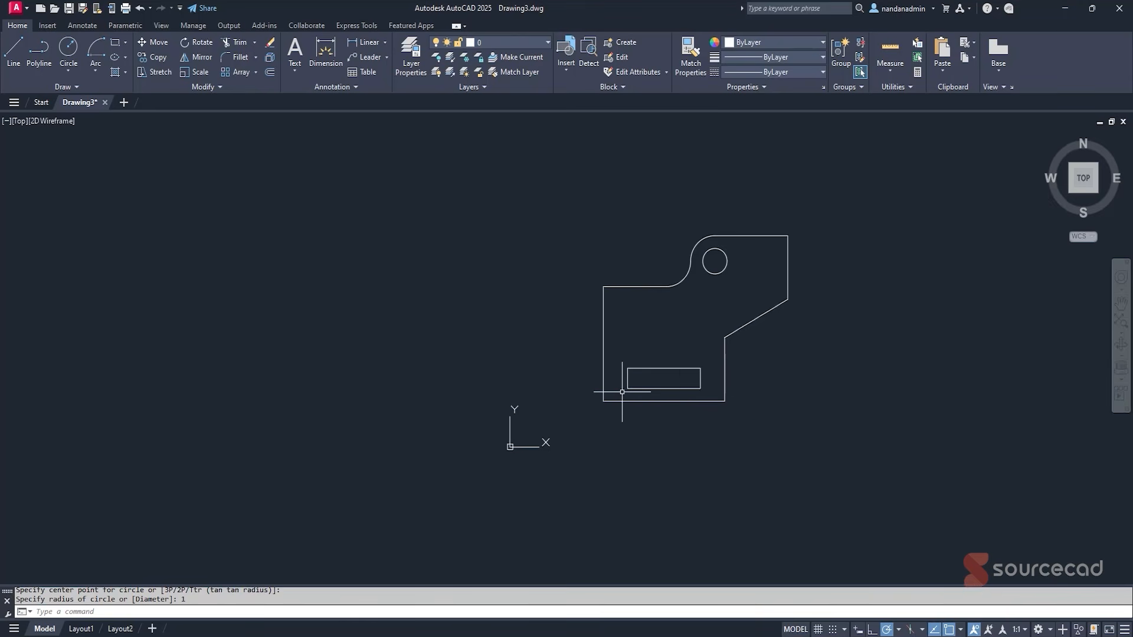
Explode the rectangle near the outline's bottom edge and erase its two short vertical sides.
click(622, 361)
click(703, 394)
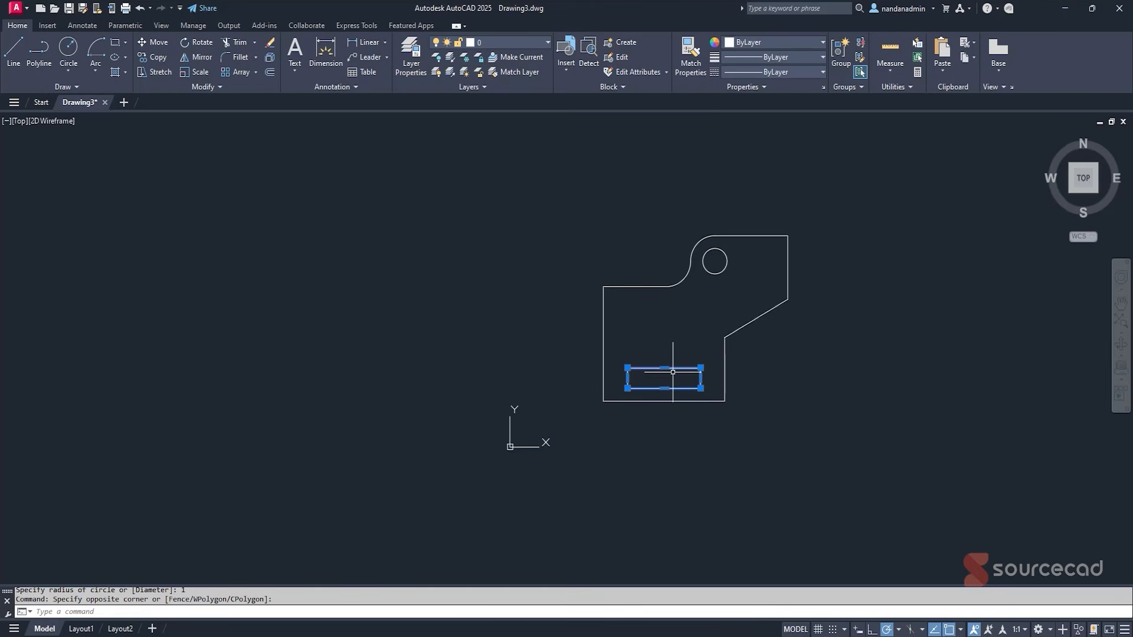
click(270, 56)
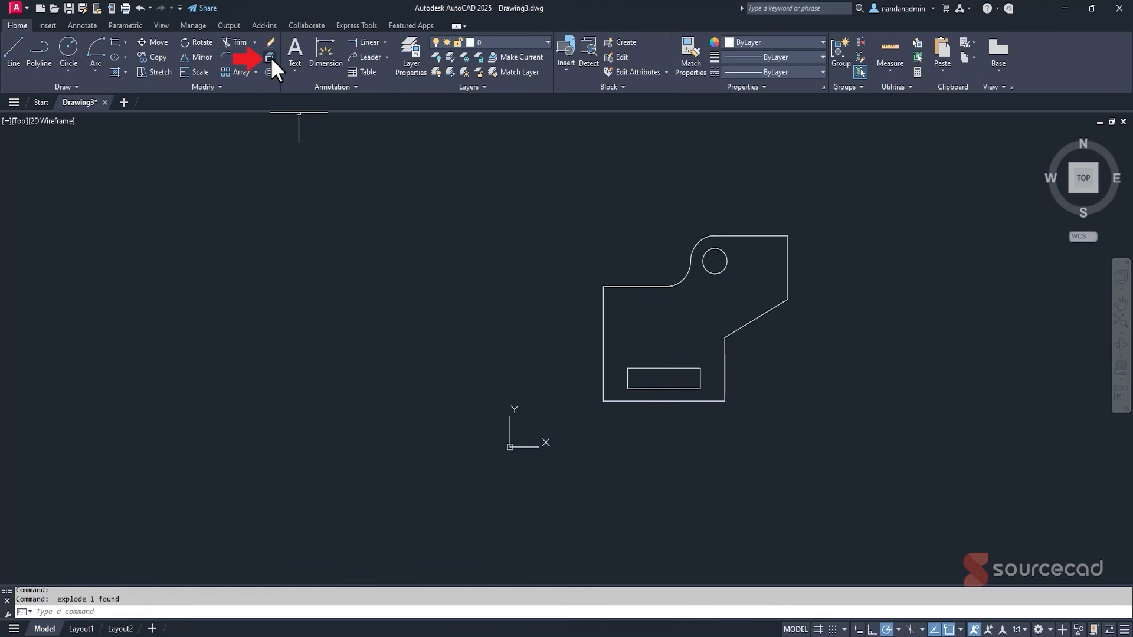
click(627, 378)
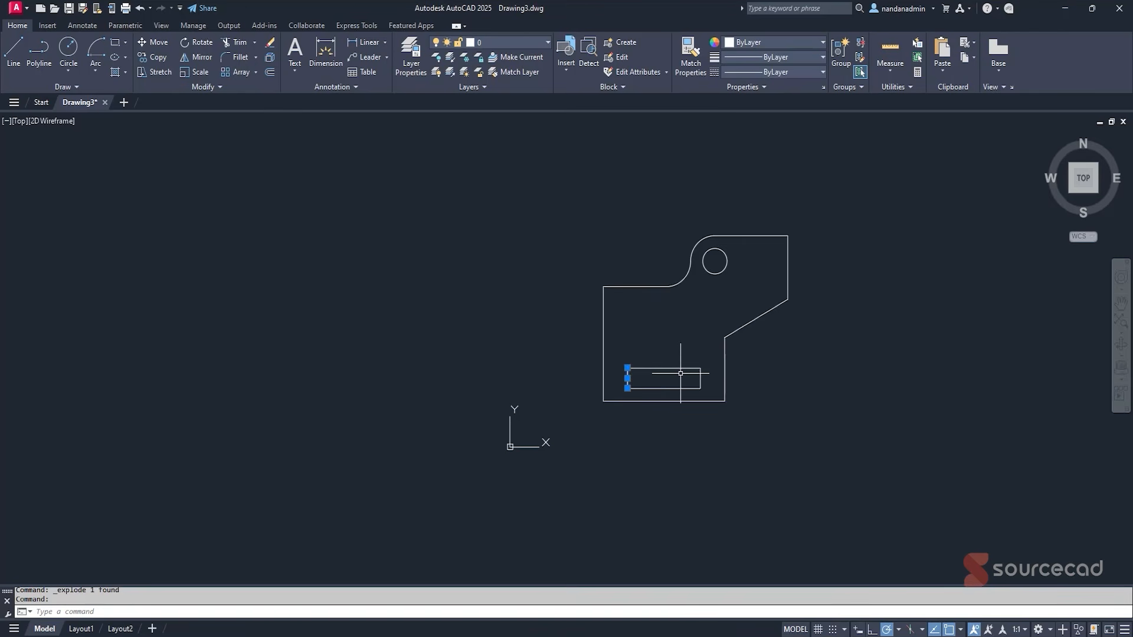
click(700, 378)
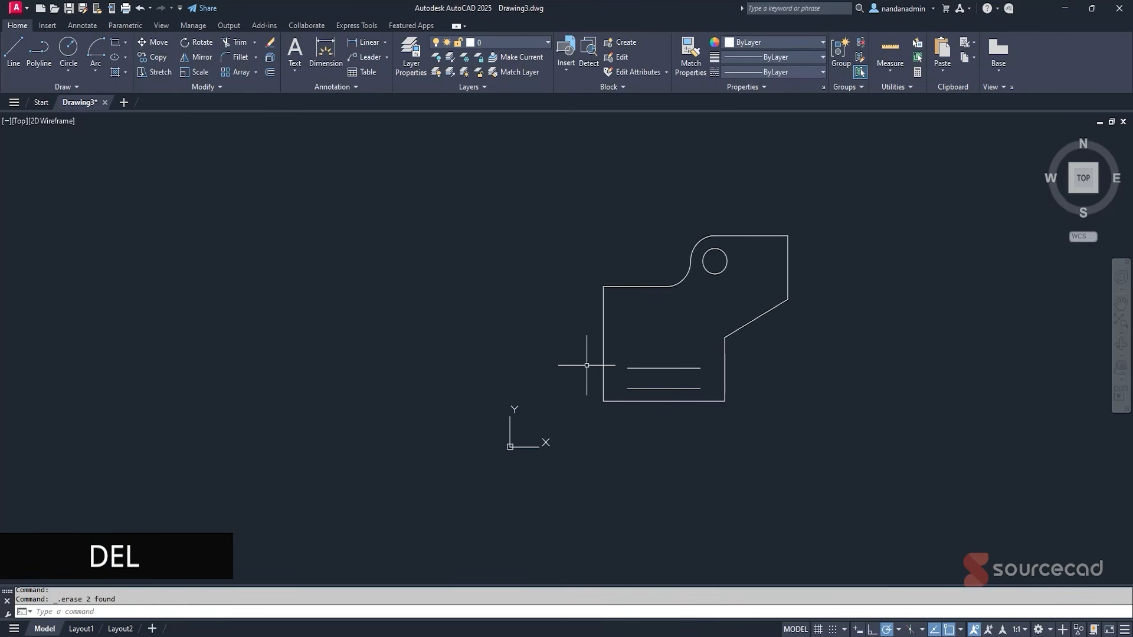
Fillet the left and right ends of the two parallel lines to close them into a rounded slot.
click(240, 57)
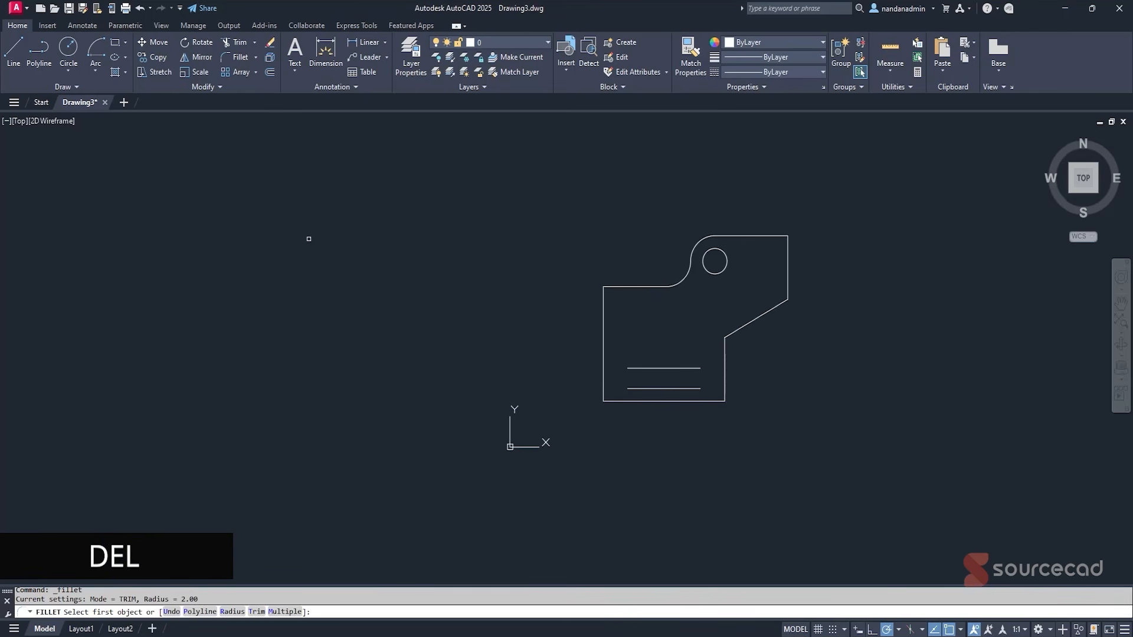
click(635, 369)
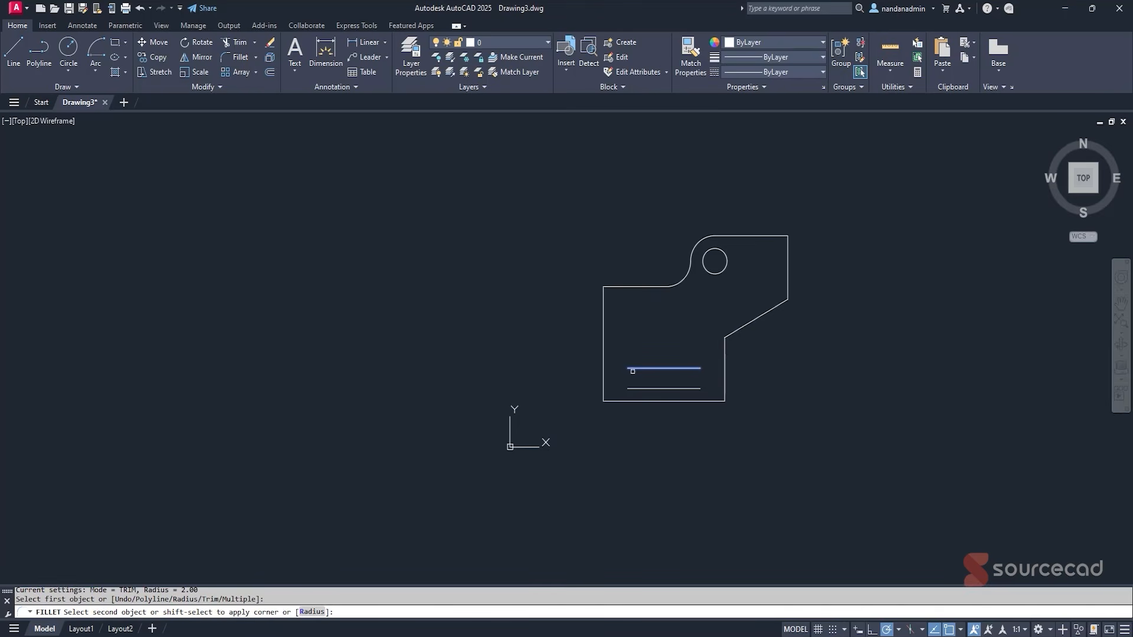
click(638, 388)
key(Return)
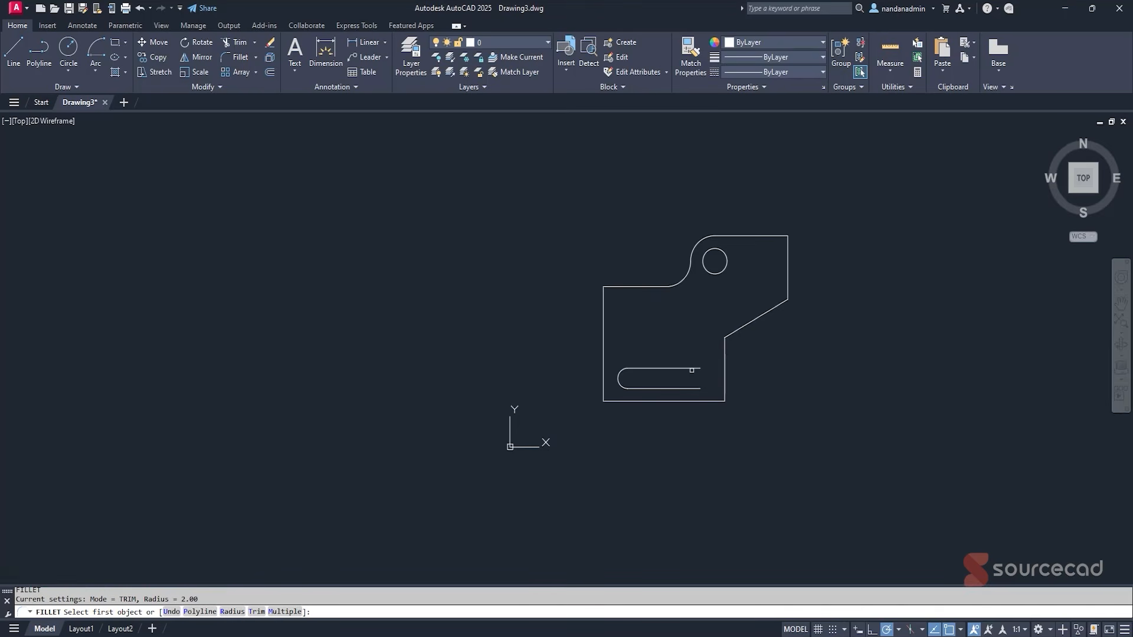
click(687, 369)
click(687, 388)
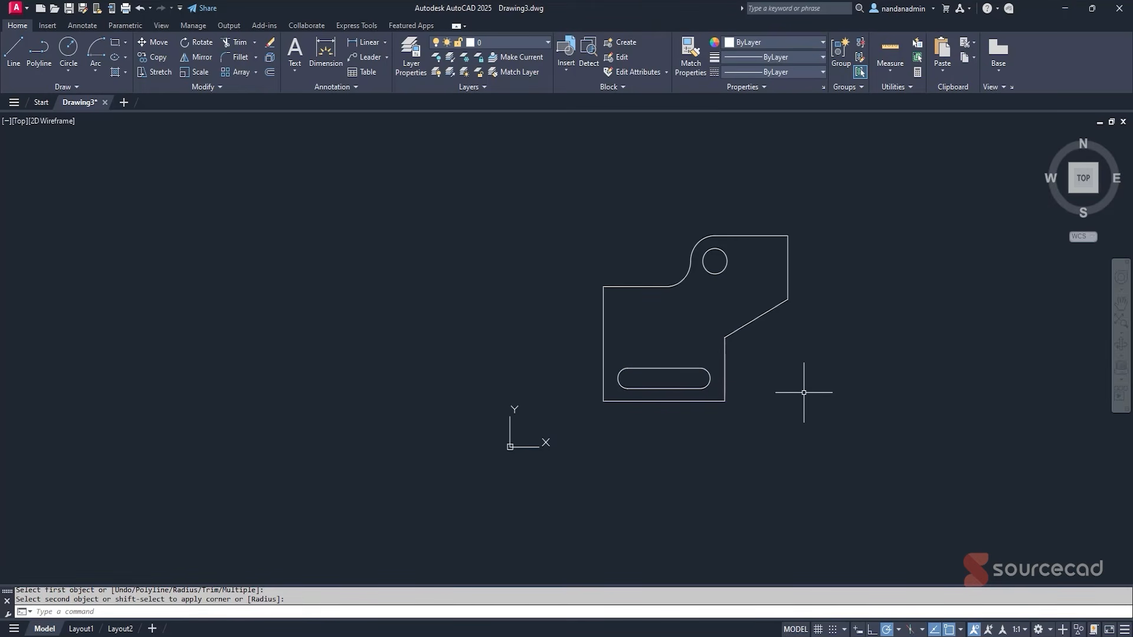
Turn off the Endpoint, Midpoint, Center and Intersection running object snaps.
scroll(799, 367, up, 4)
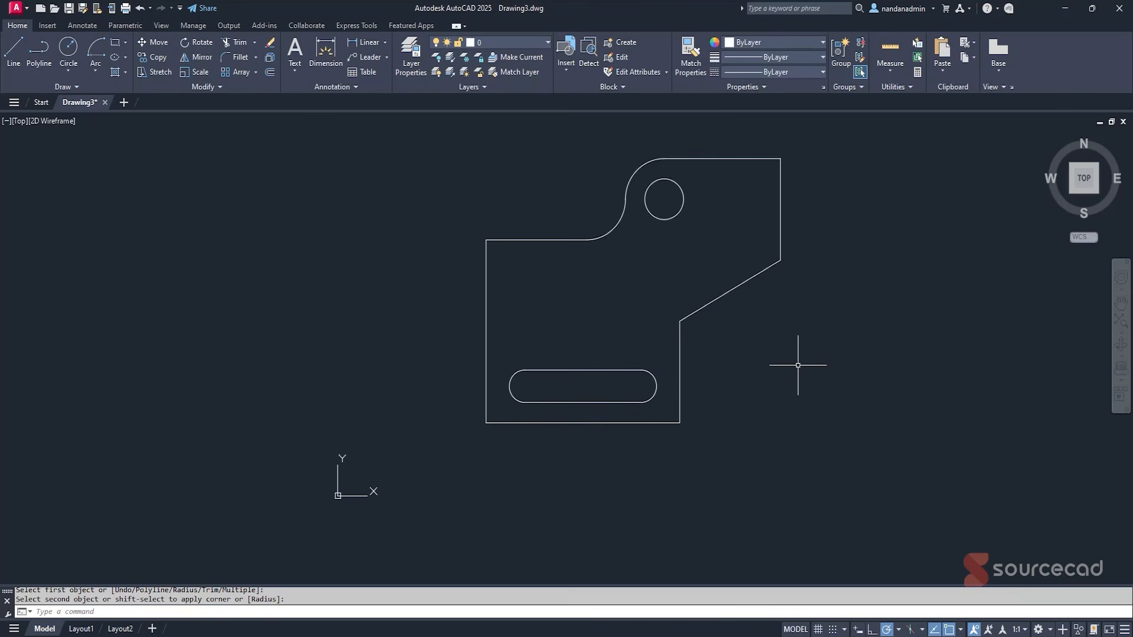
scroll(770, 338, down, 2)
middle_drag(770, 338, 720, 394)
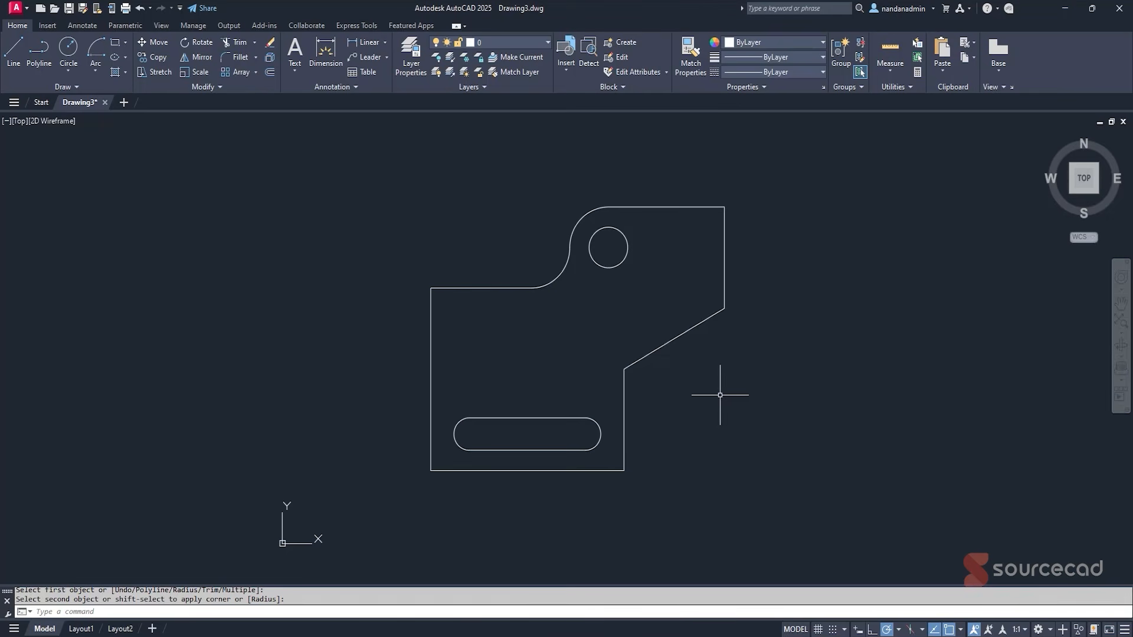
click(961, 630)
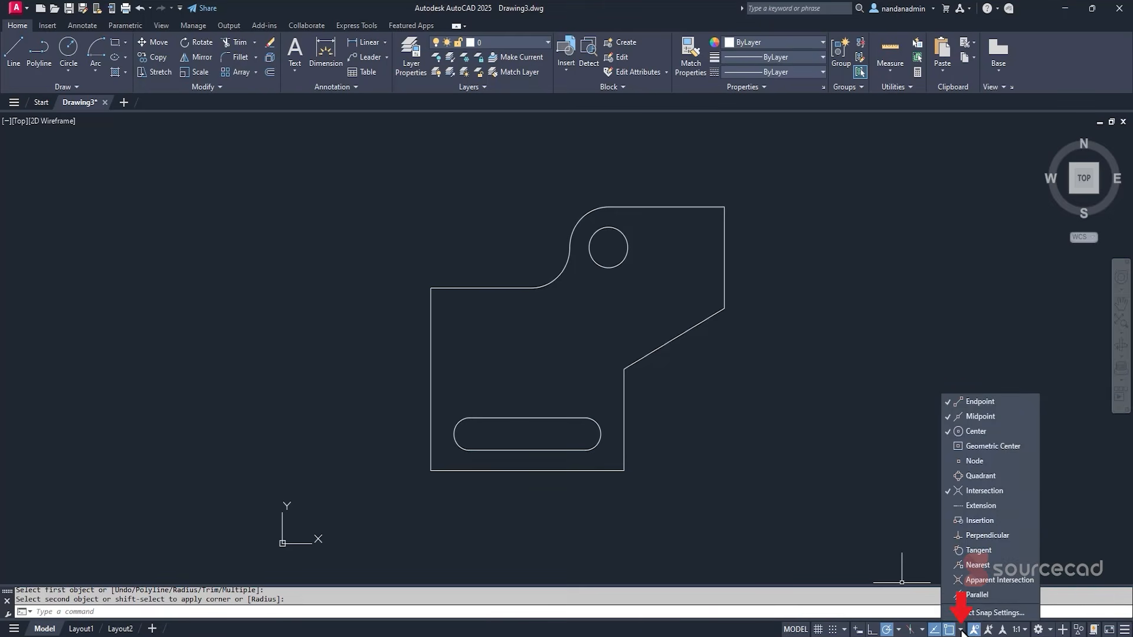
click(990, 402)
click(989, 415)
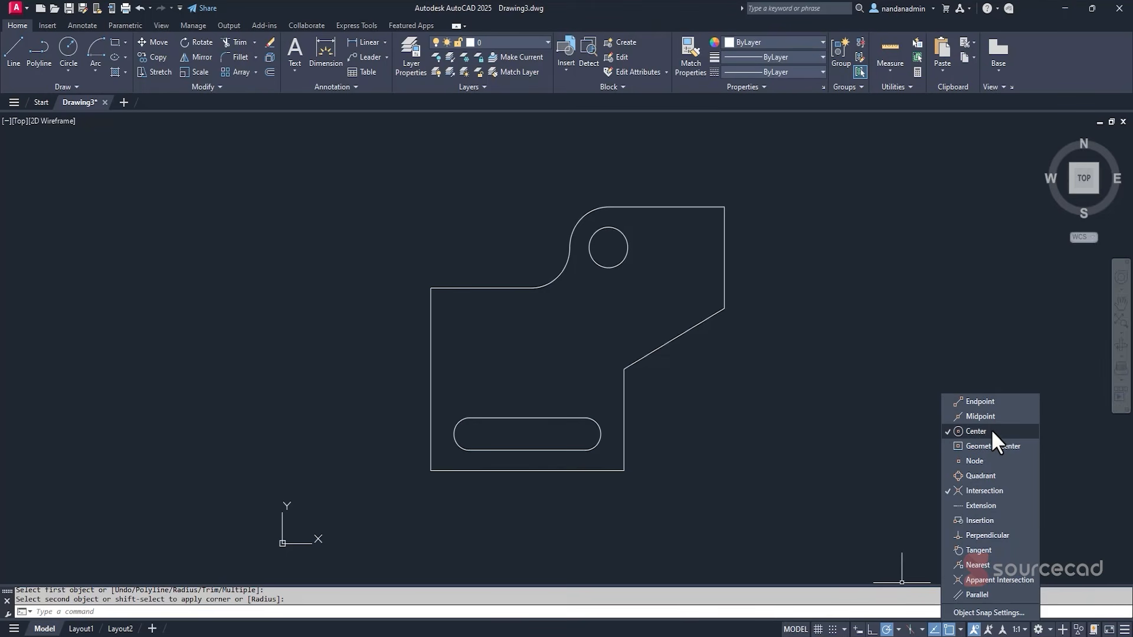
click(996, 490)
click(889, 444)
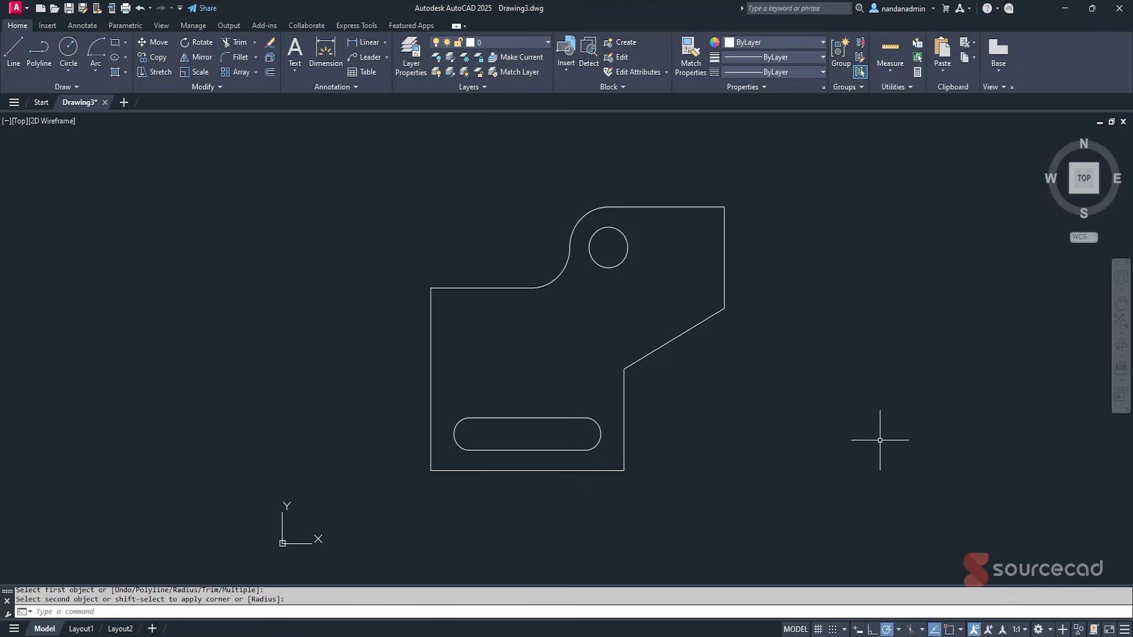
Turn on the Endpoint, Midpoint and Center object snaps and test them with a trial line started at the outline's upper-right corner.
click(13, 52)
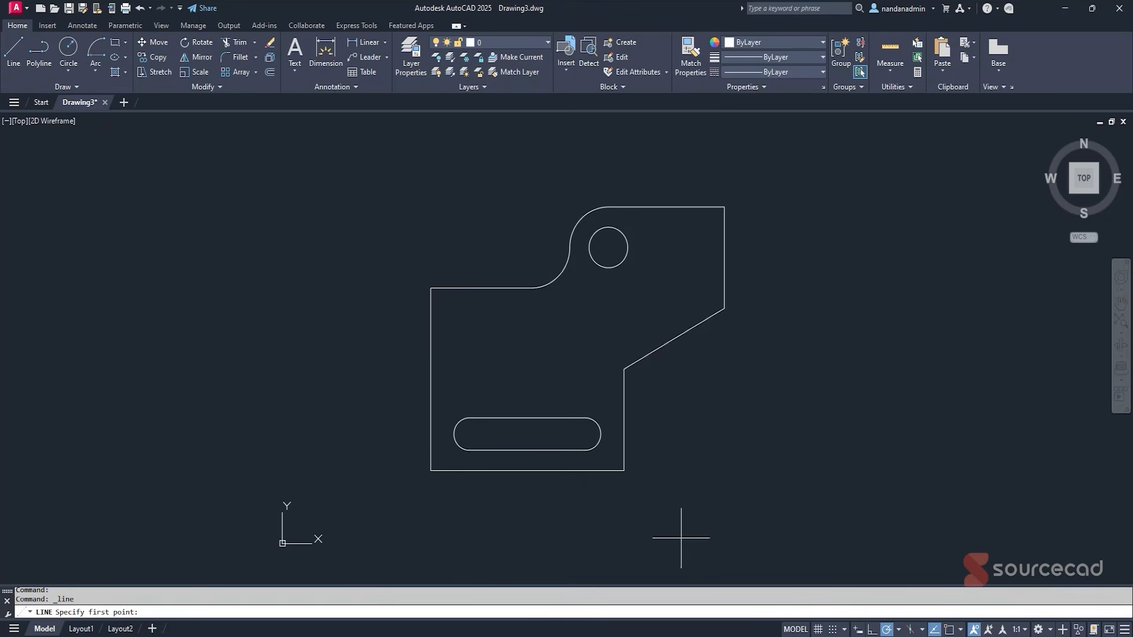
click(960, 629)
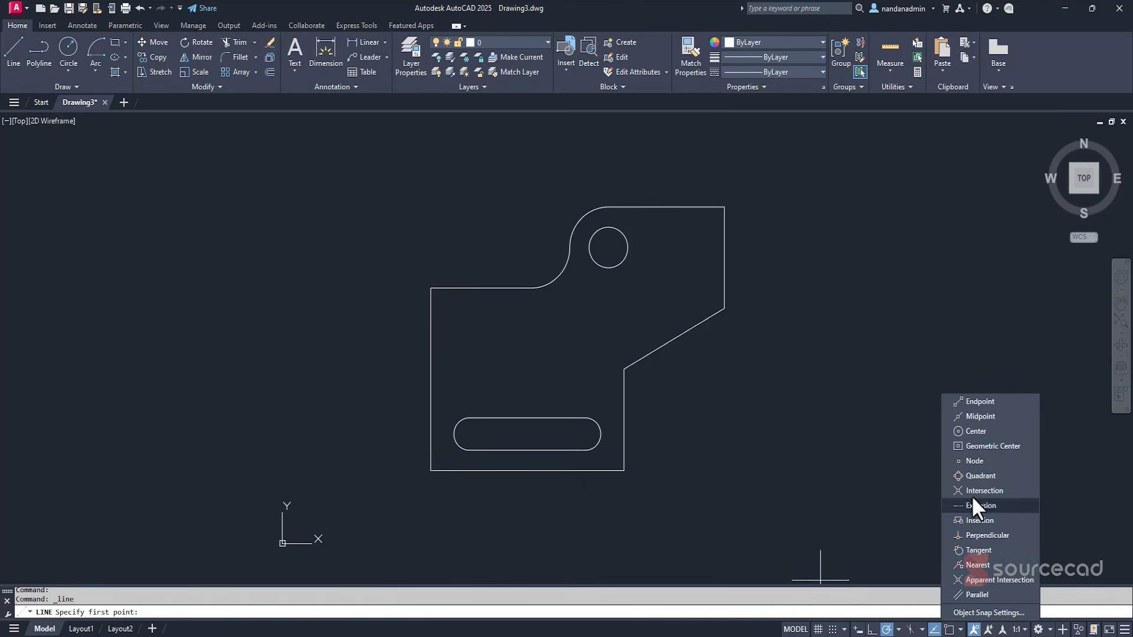
click(985, 402)
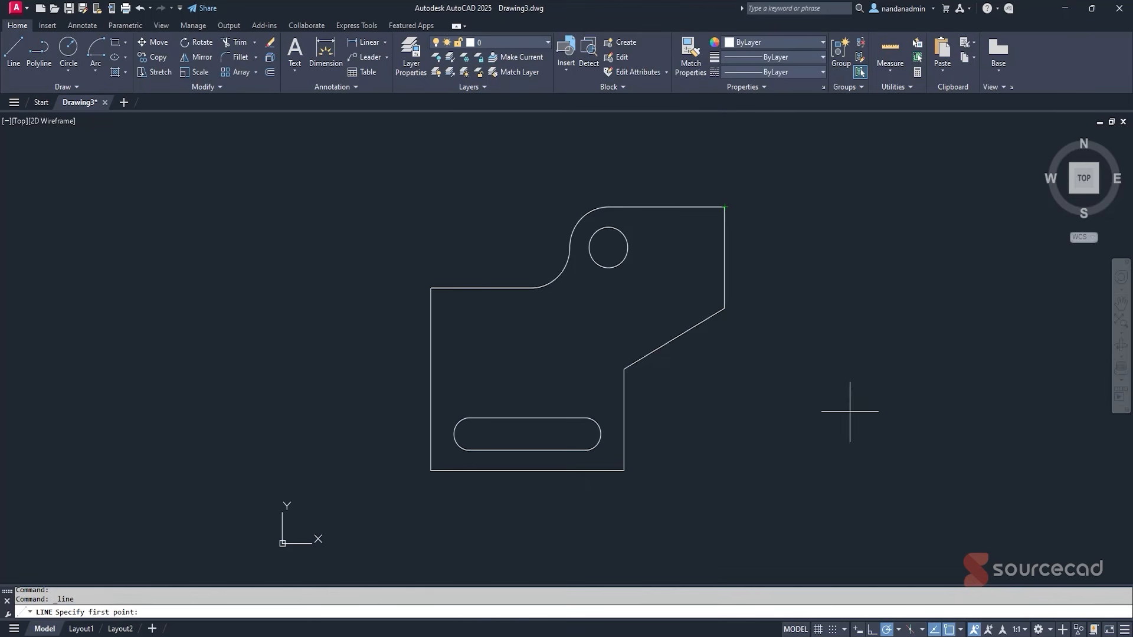
click(960, 629)
click(960, 630)
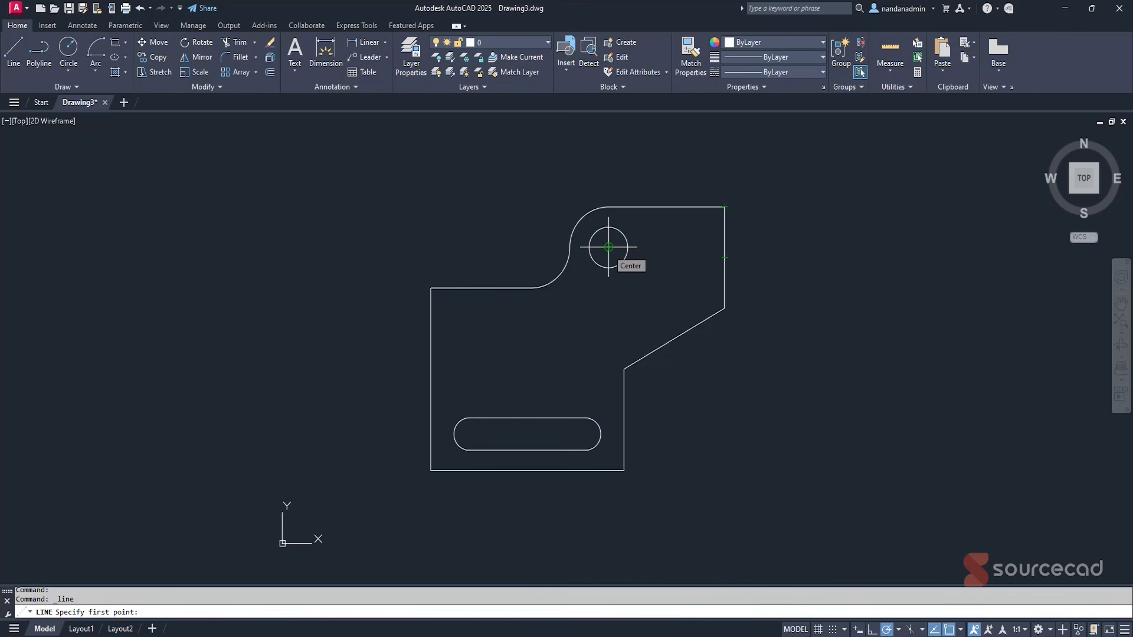
click(725, 207)
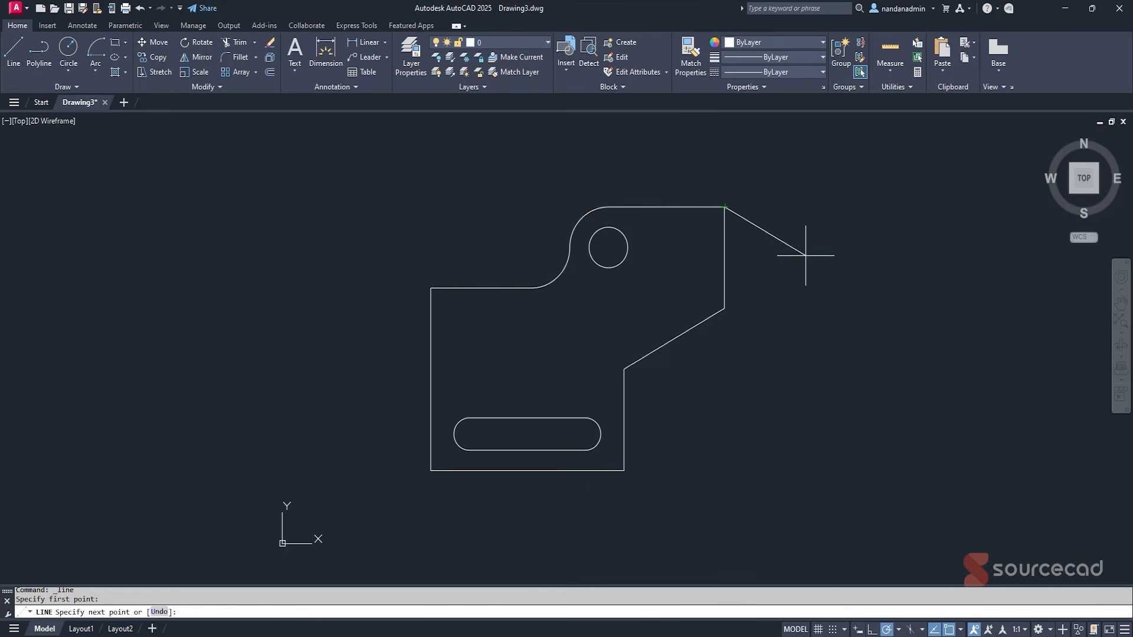
click(960, 629)
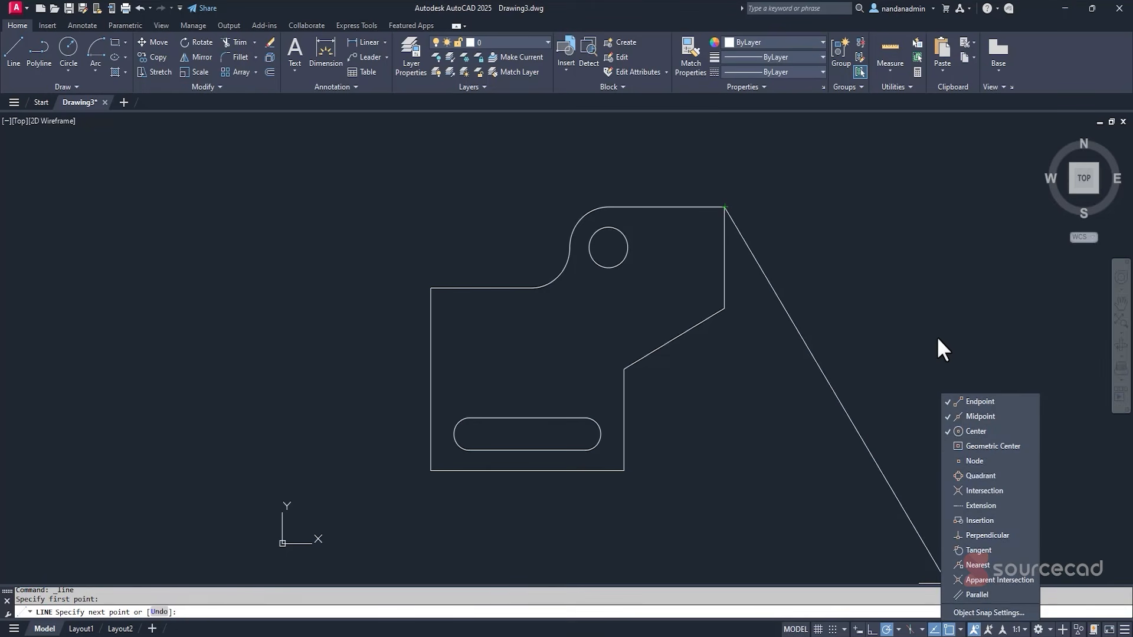
key(Escape)
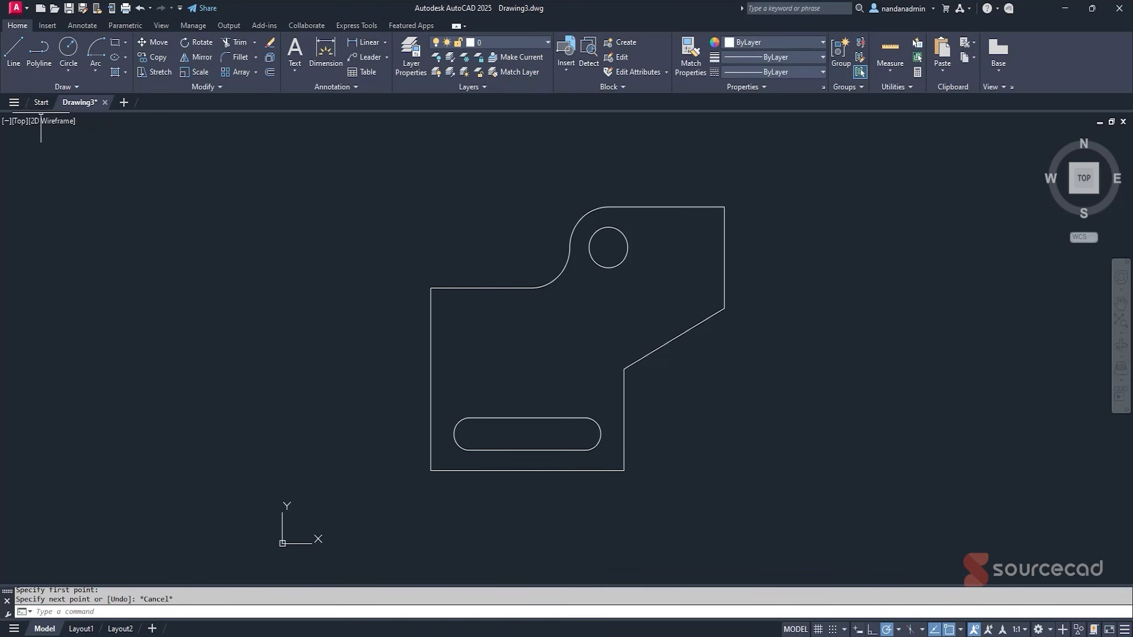
Draw an irregular closed nine-sided polyline in the empty space left of the part.
click(39, 50)
click(105, 262)
click(164, 207)
click(258, 283)
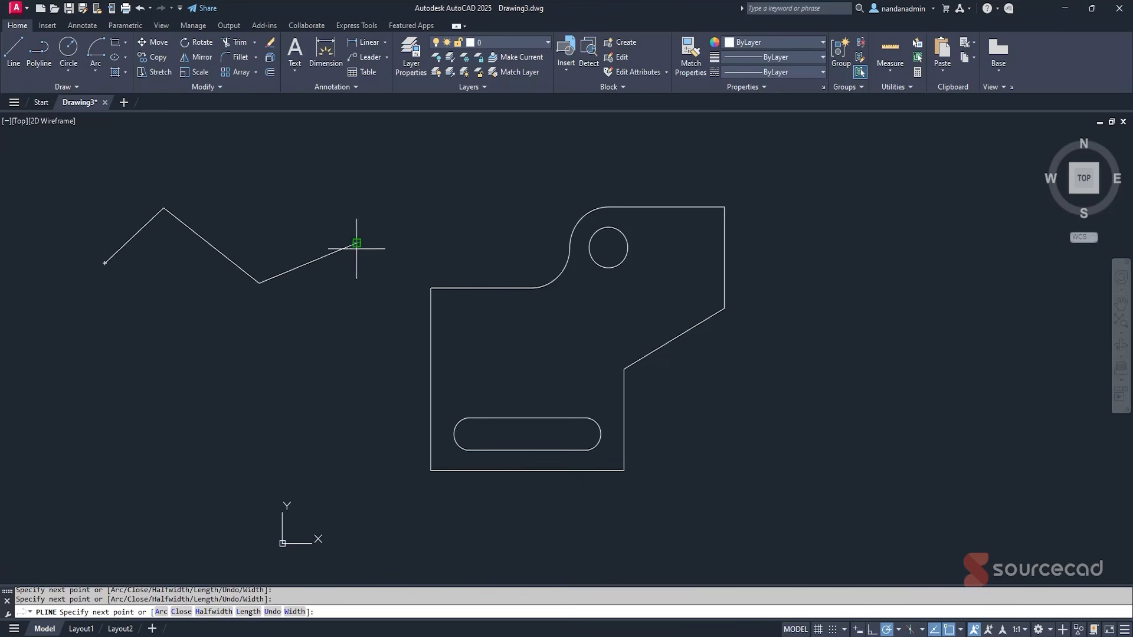
click(356, 243)
click(368, 344)
click(201, 435)
click(137, 304)
click(45, 304)
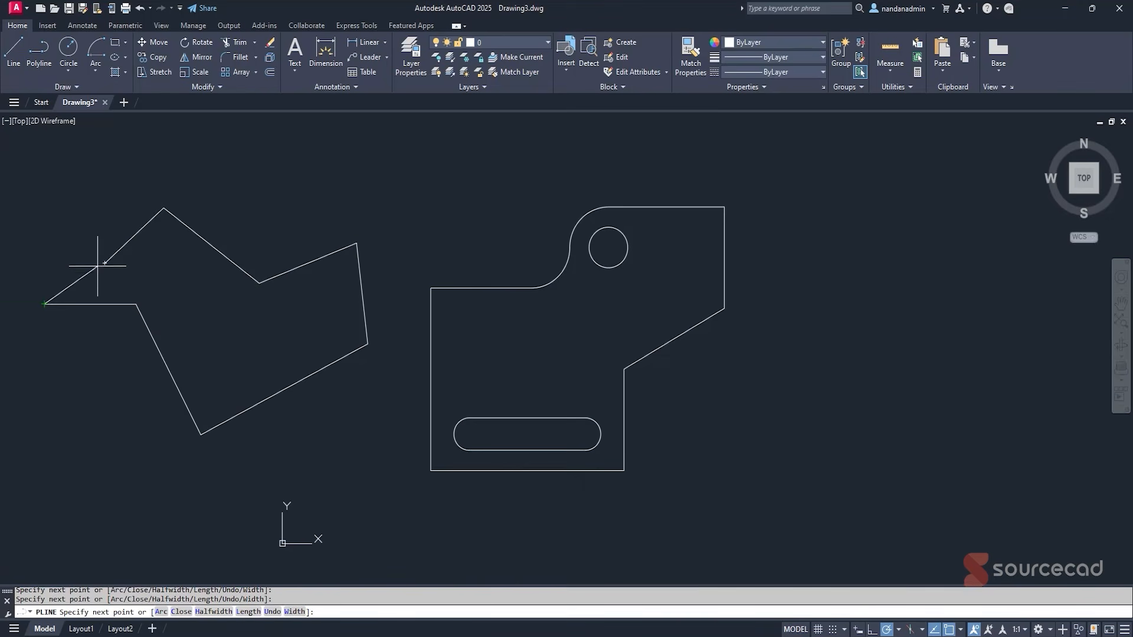
click(91, 243)
click(105, 263)
key(Return)
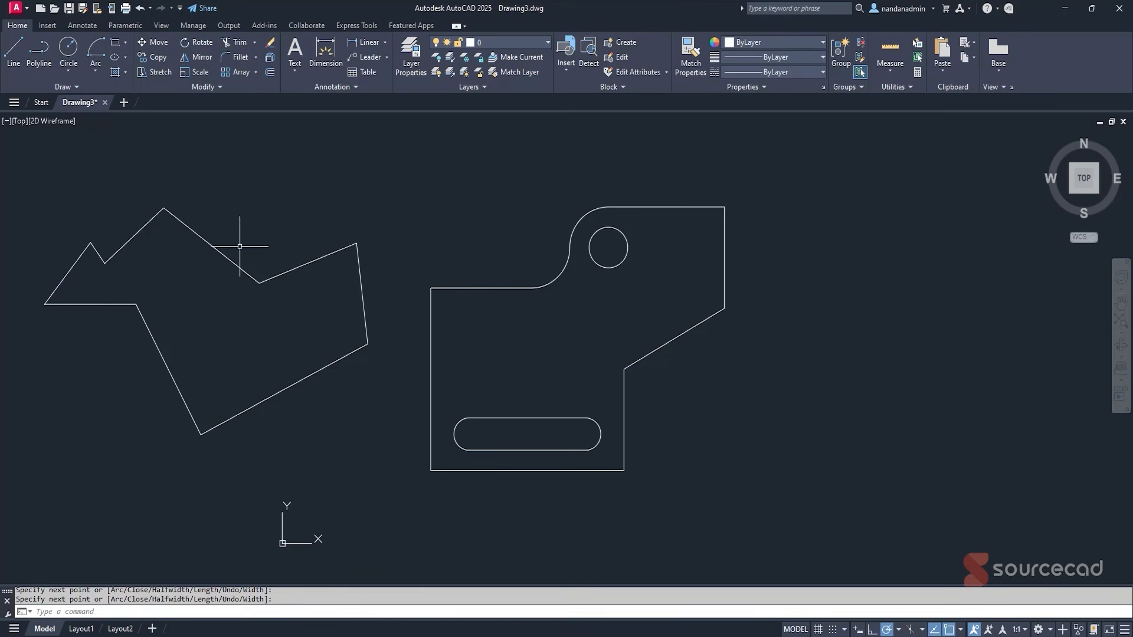
Turn on the Geometric Center object snap and erase the irregular polyline after testing the snap on it.
click(960, 629)
click(986, 447)
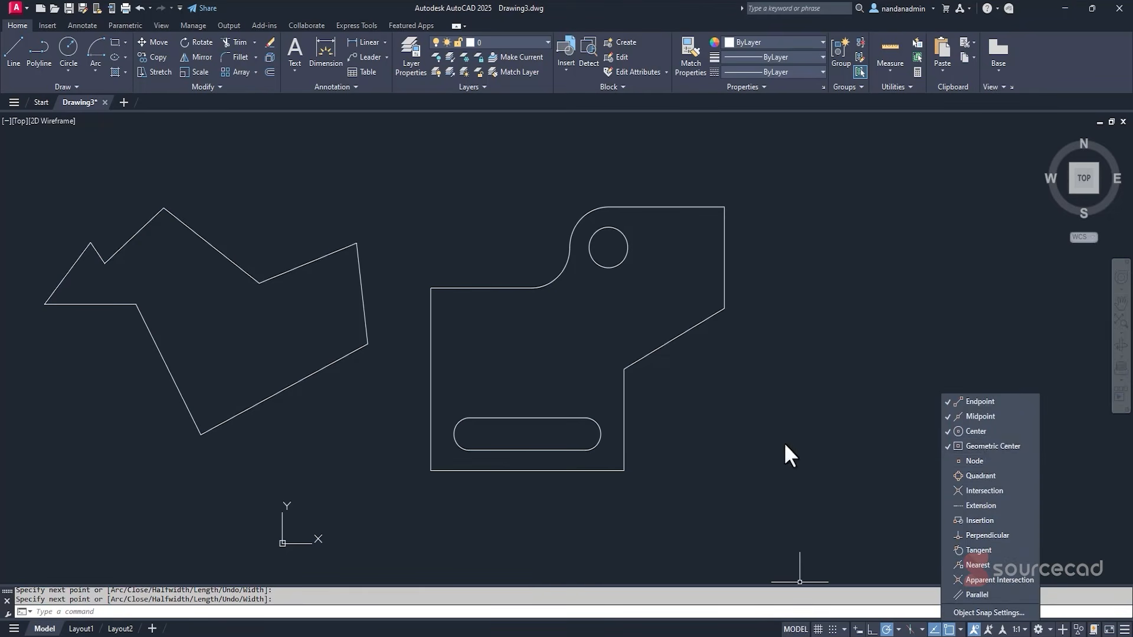
click(16, 50)
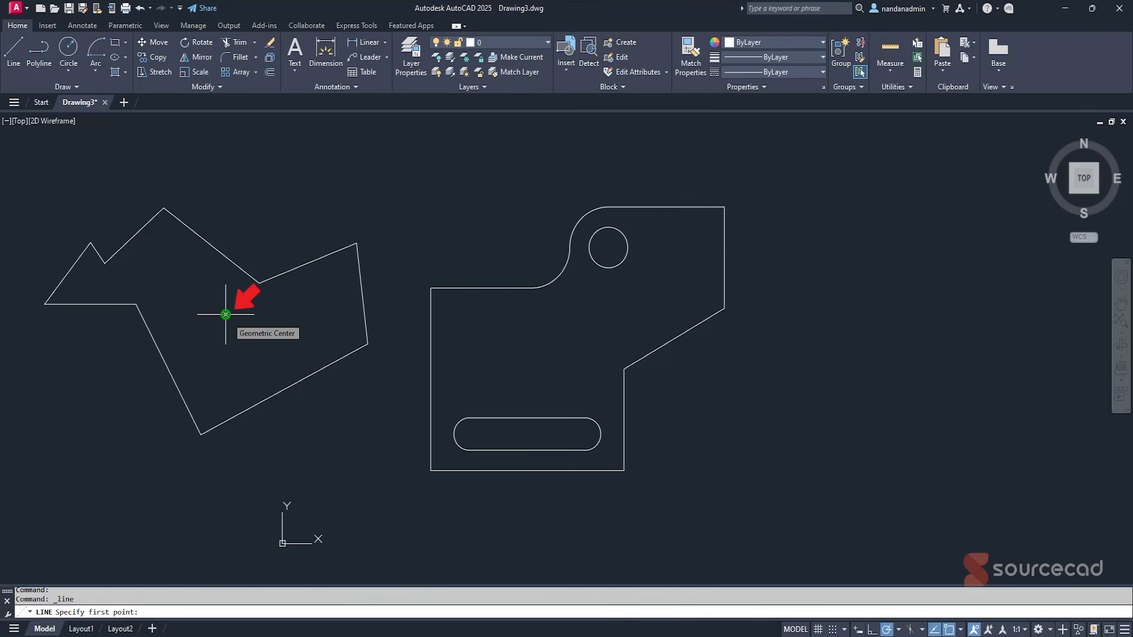
key(Escape)
click(228, 250)
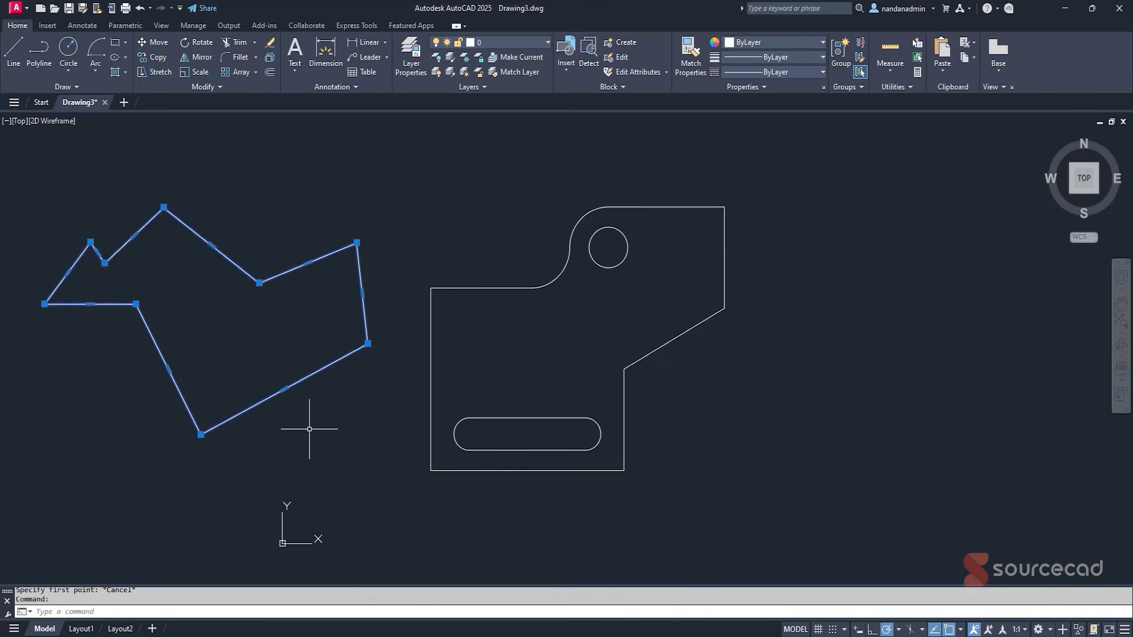
key(Delete)
Turn on the Quadrant object snap and test it on the hole with the Line command.
click(960, 630)
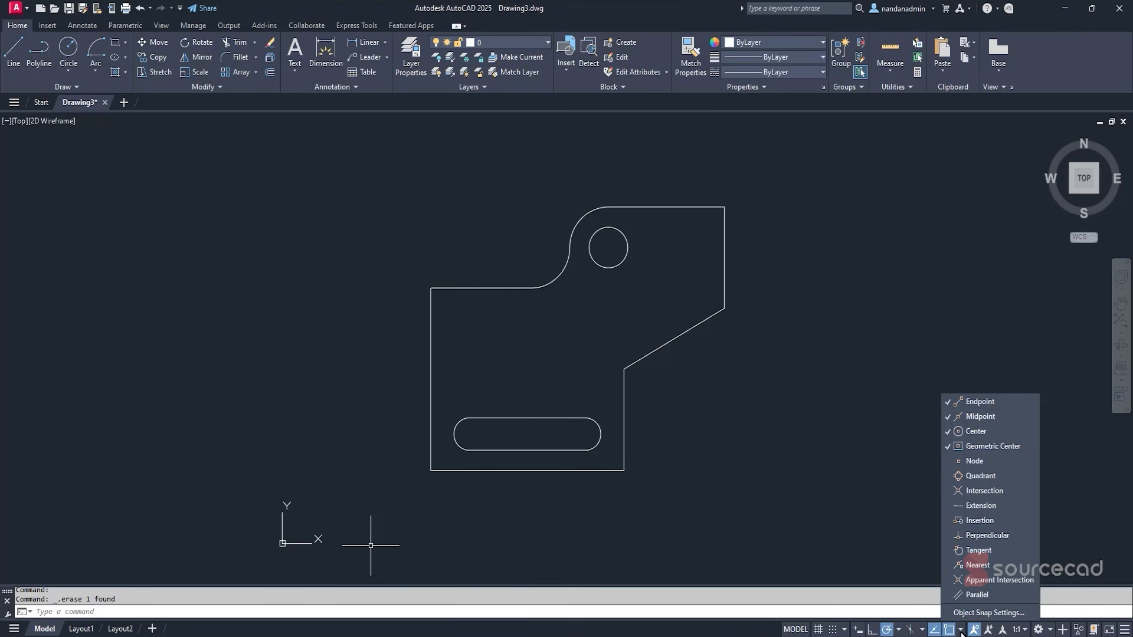
click(992, 474)
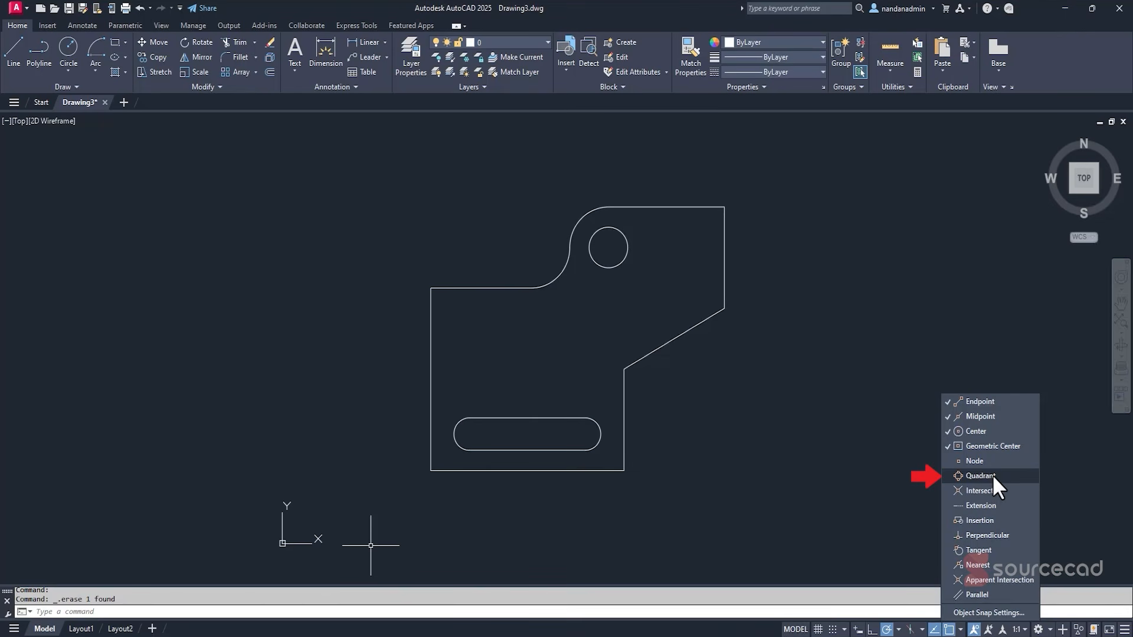
click(879, 458)
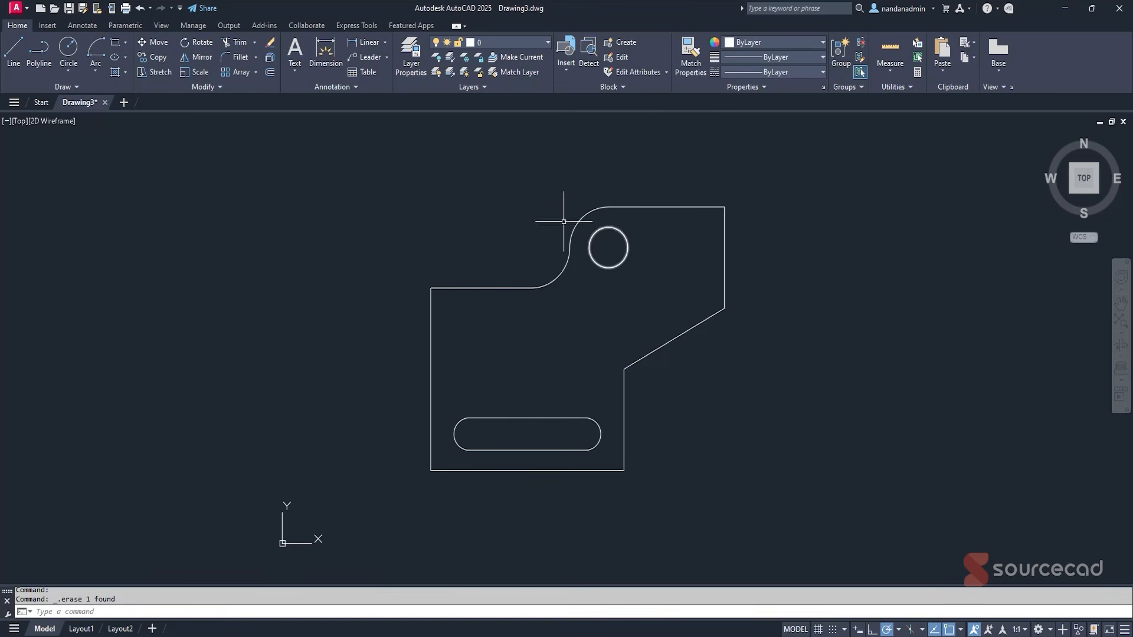
click(17, 50)
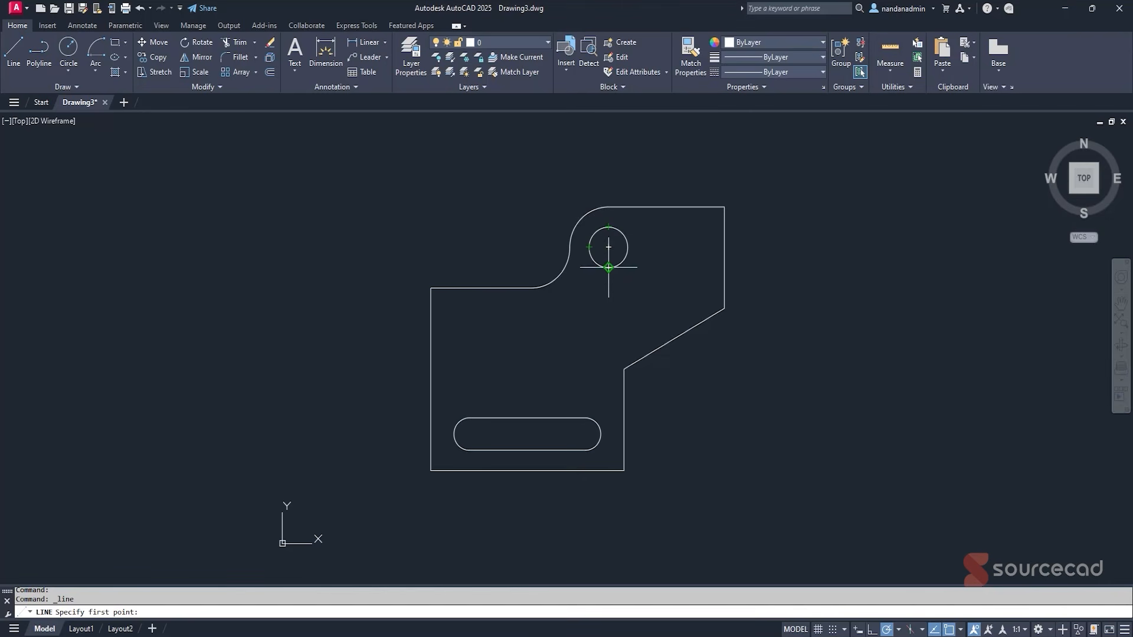
key(Escape)
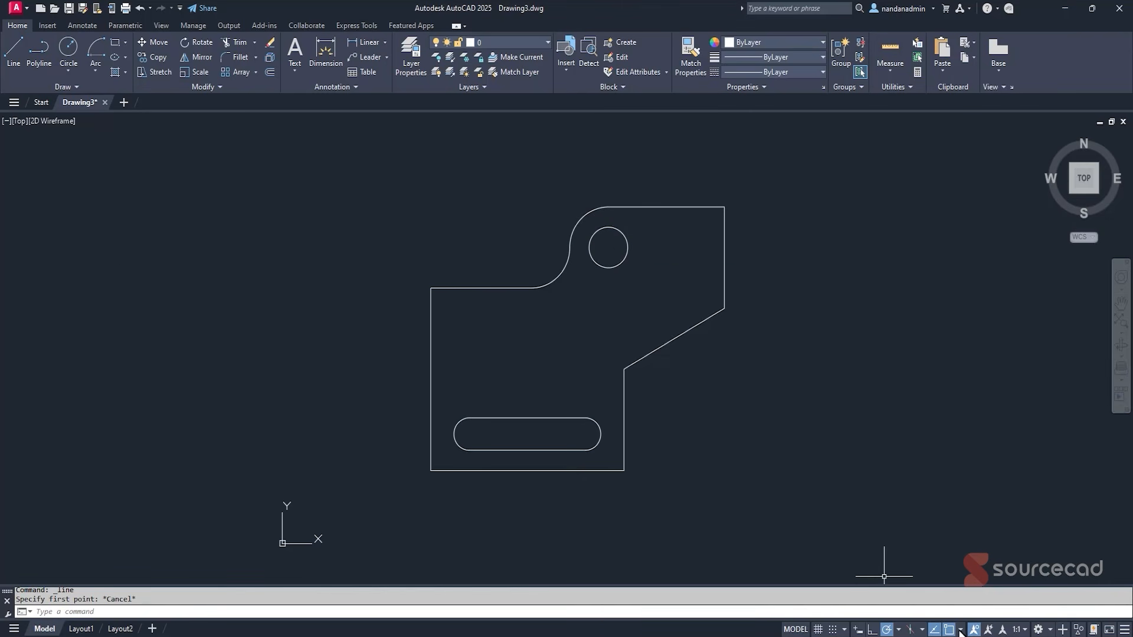
Turn on the Intersection object snap and draw a diagonal line through the hole, from above the outline's stepped edge to beyond its right corner.
click(960, 629)
click(992, 491)
click(17, 56)
click(414, 164)
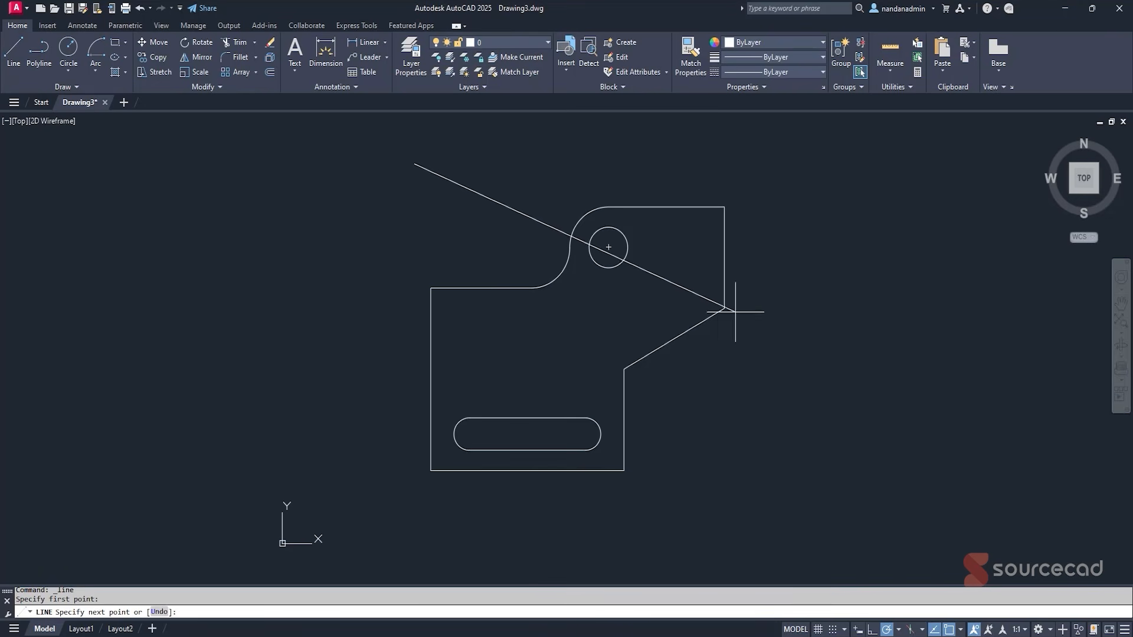
click(878, 384)
key(Escape)
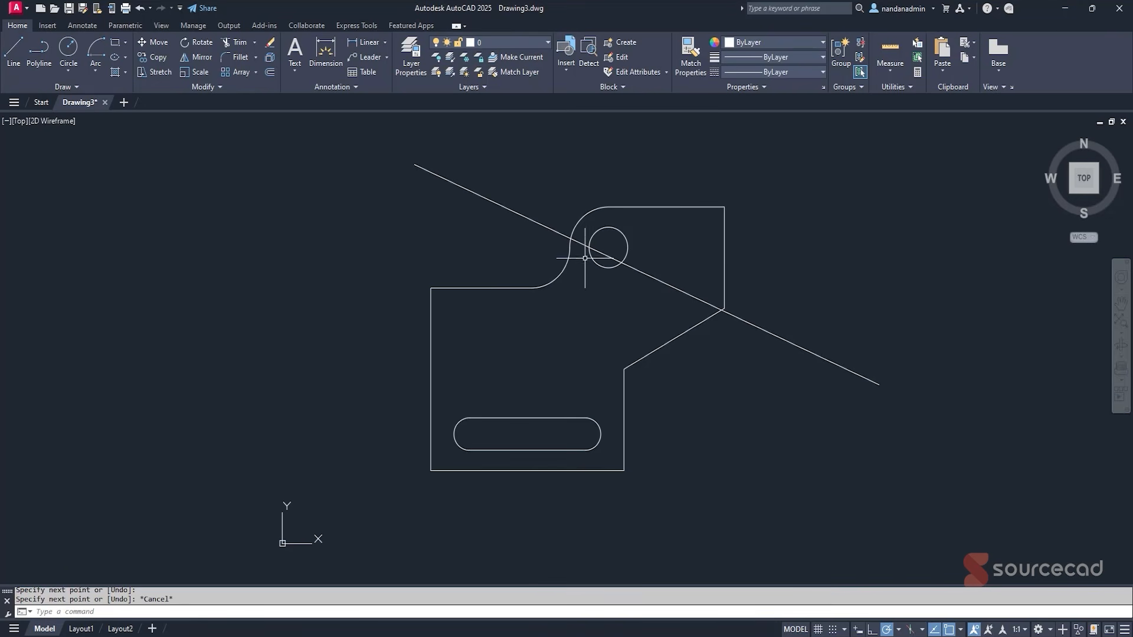
Test the Intersection snap where the diagonal line crosses the hole, and erase the diagonal line.
scroll(583, 248, up, 2)
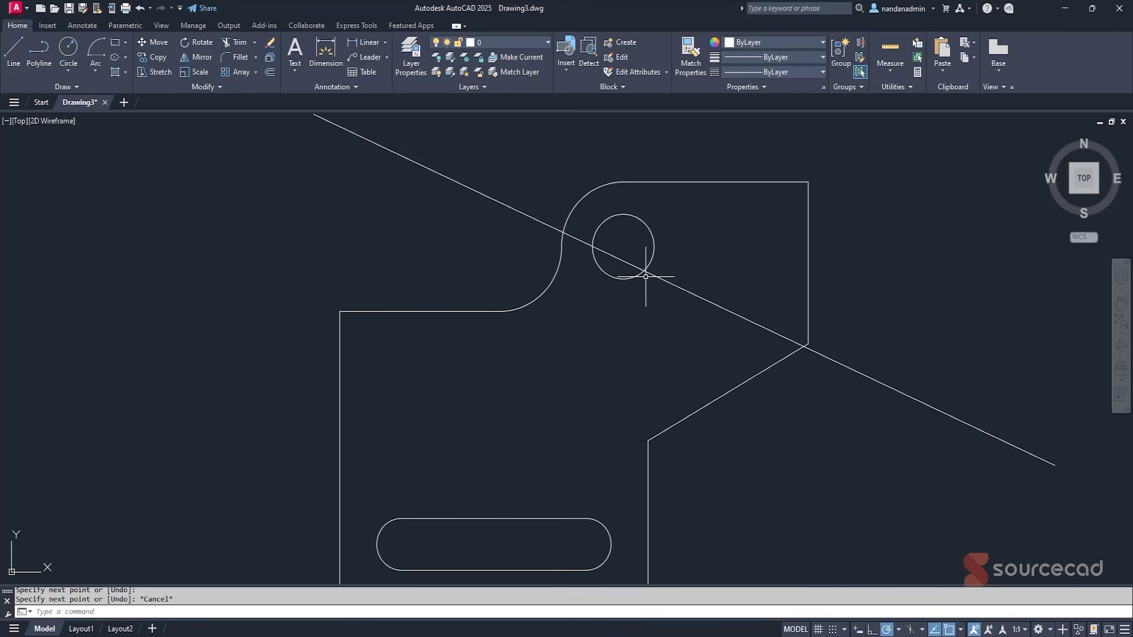
click(961, 629)
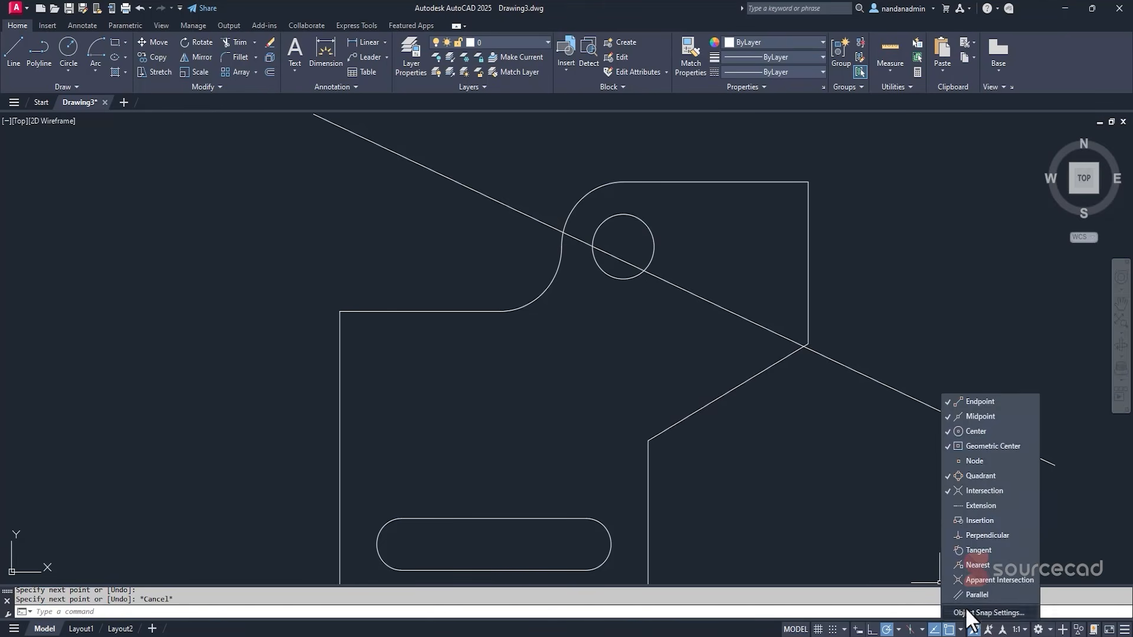
click(986, 491)
click(13, 64)
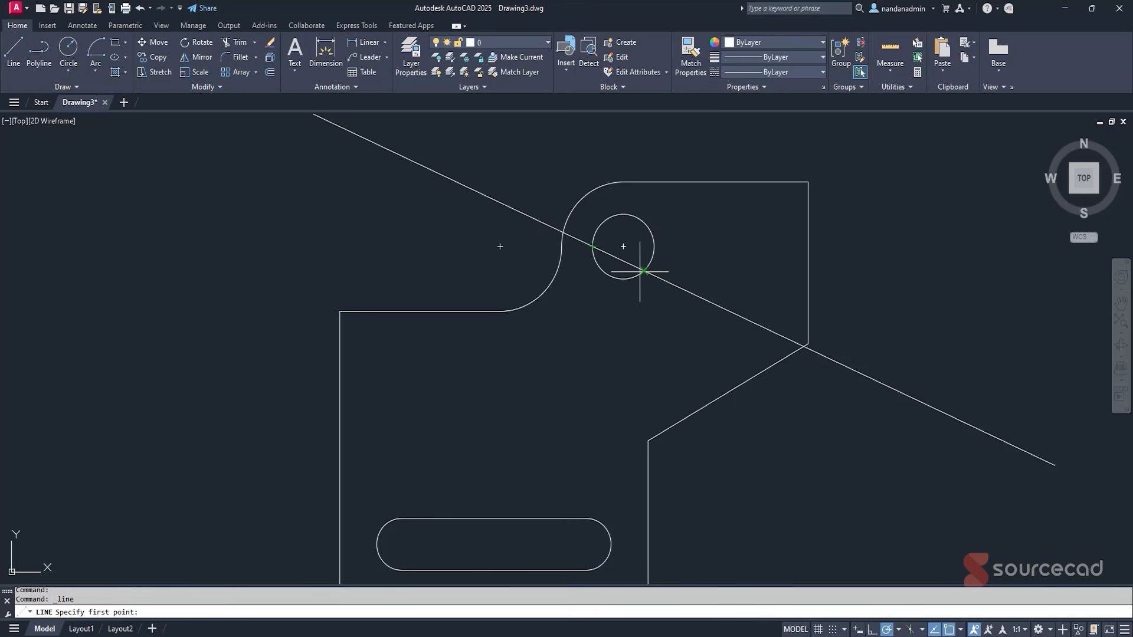
key(Escape)
click(857, 371)
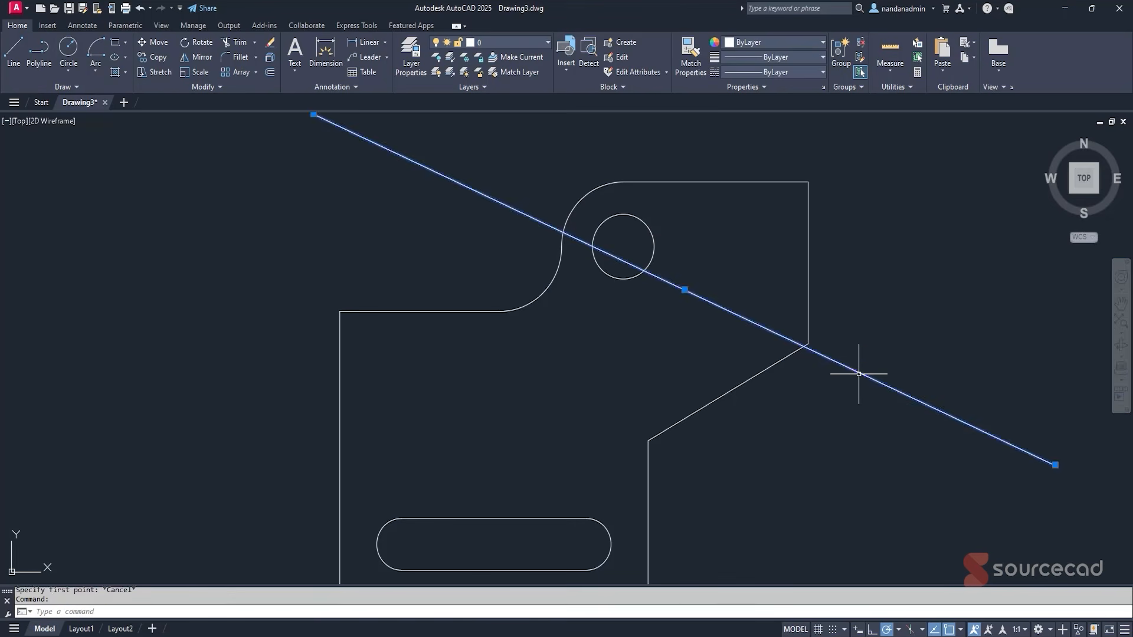
key(Delete)
Turn off the Quadrant and Geometric Center object snaps and turn on Tangent.
click(961, 629)
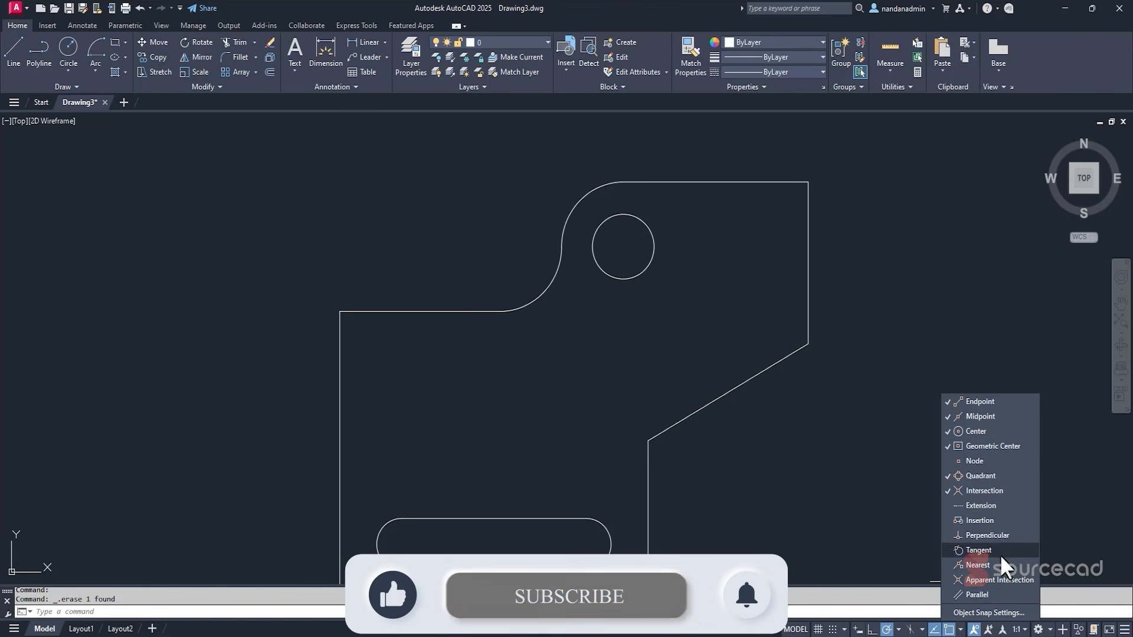
click(991, 476)
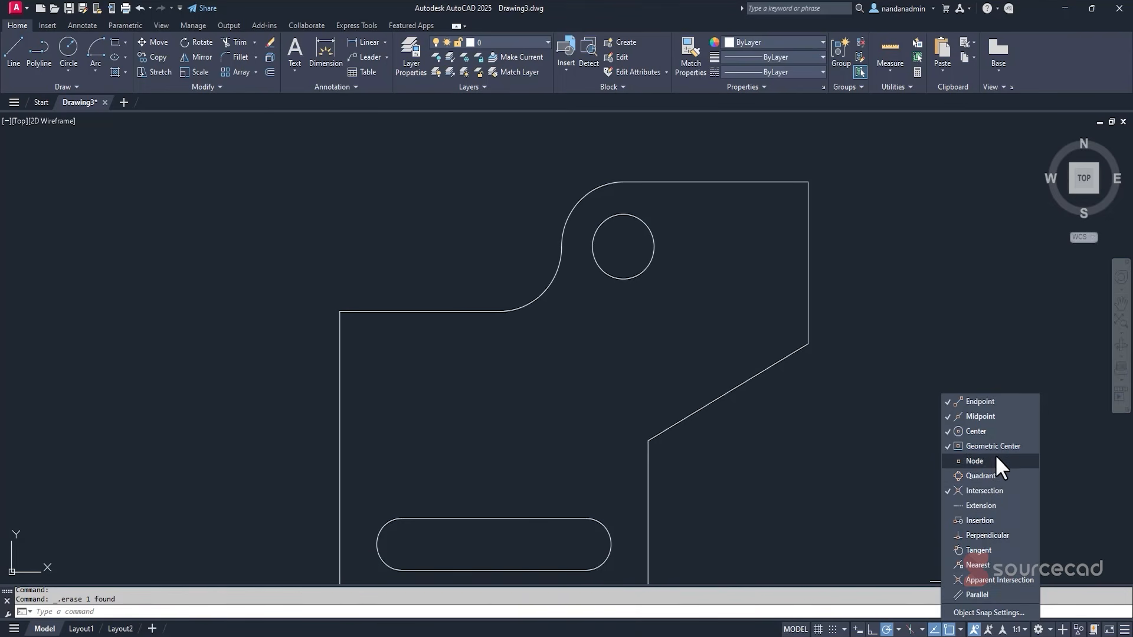
click(995, 446)
click(991, 549)
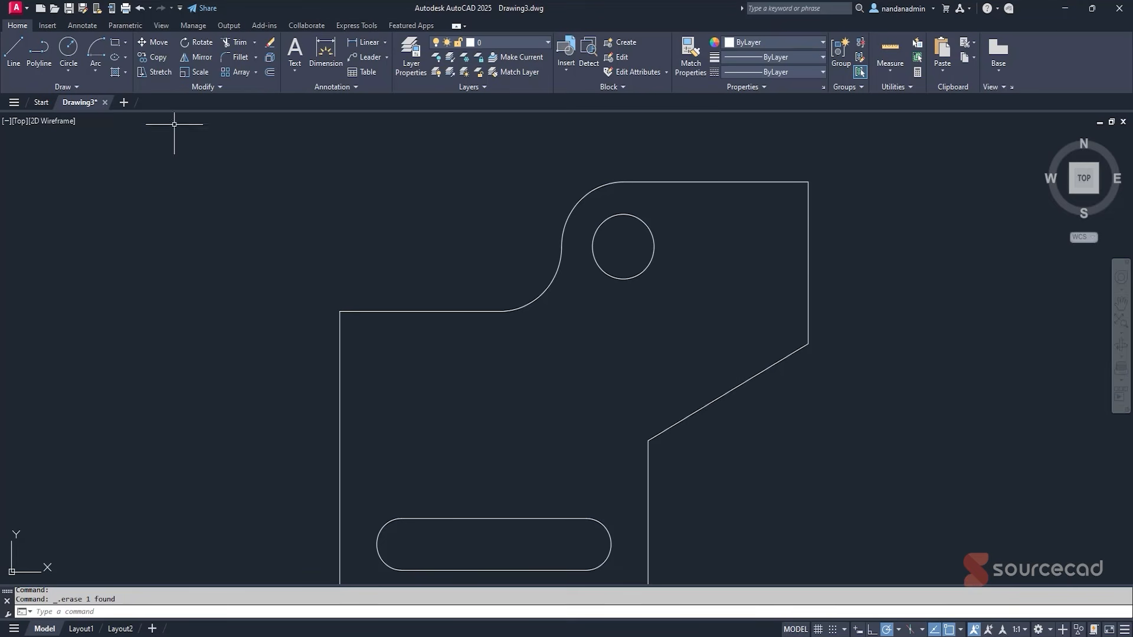
Draw a trial line from inside the outline tangent to the left side of the hole, and erase it.
click(15, 53)
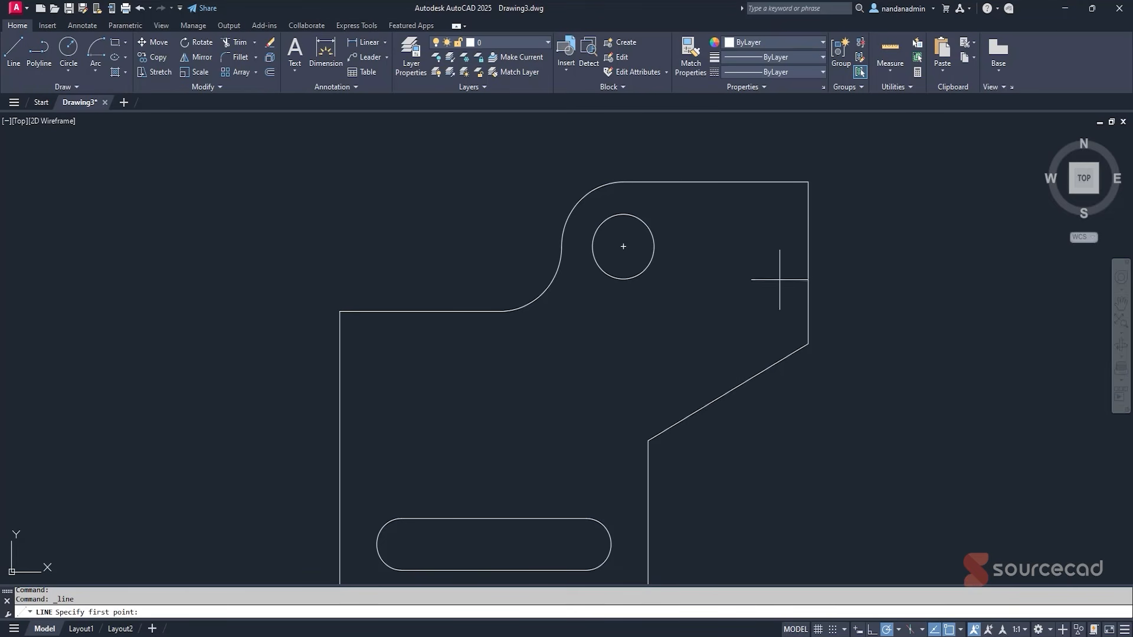
click(557, 374)
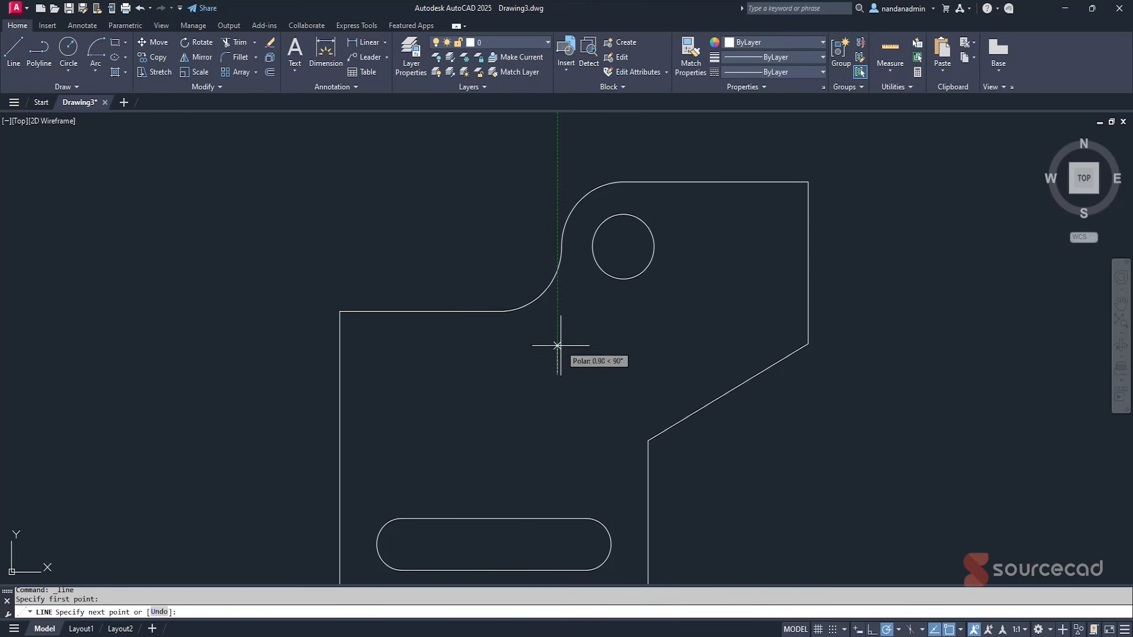
click(593, 237)
key(Return)
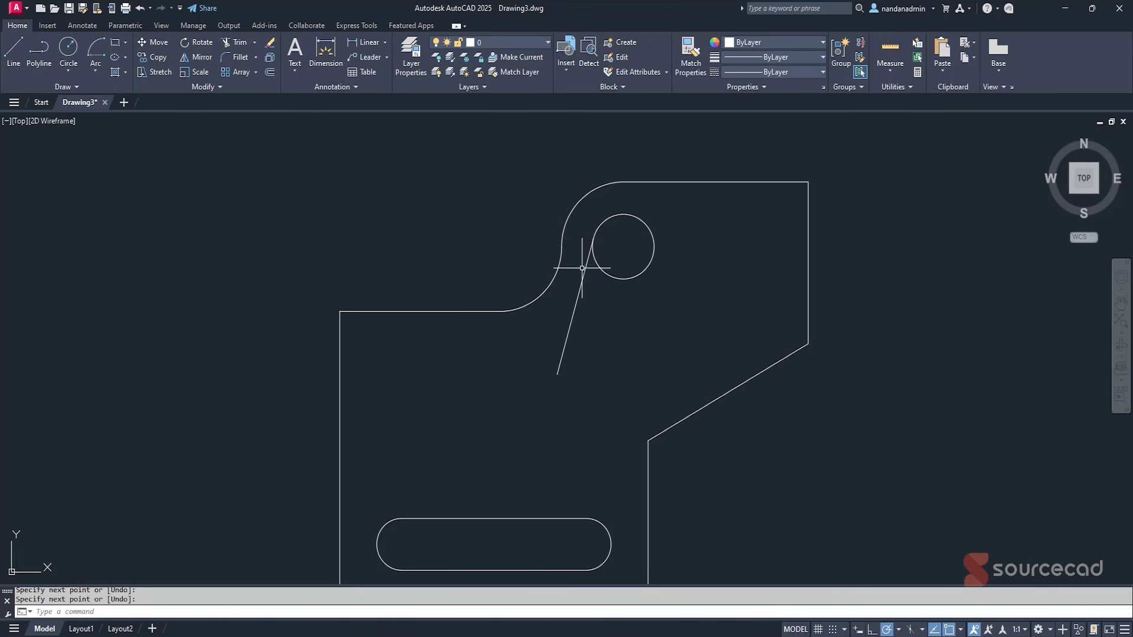
click(593, 241)
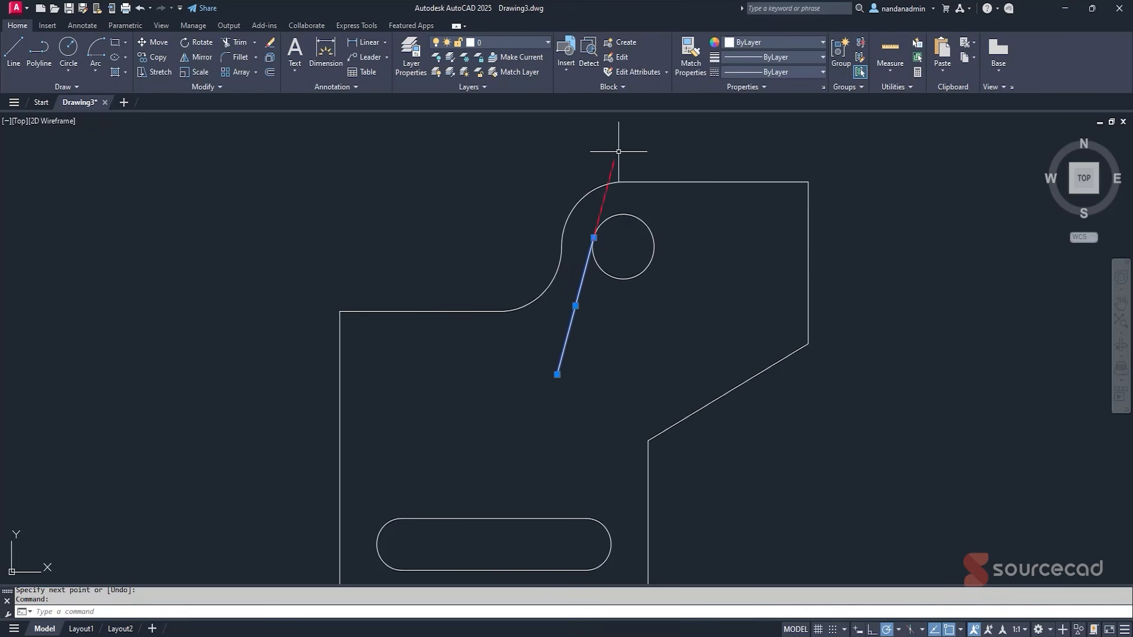
key(Delete)
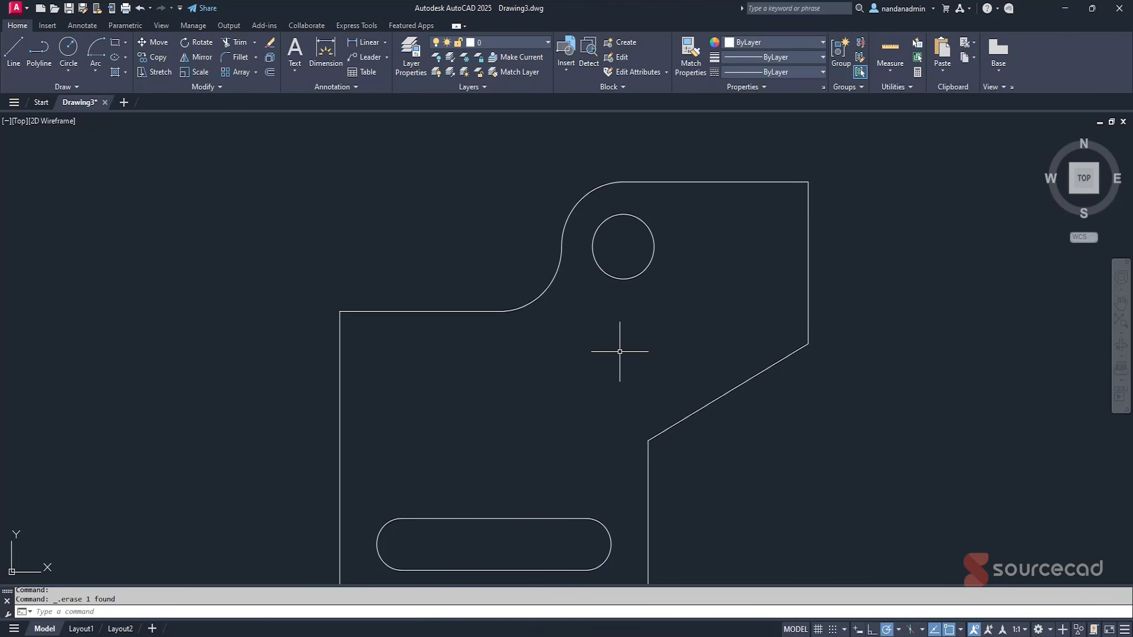
Draw a diagonal line from above the concave fillet, through the hole, to just past the outline's right corner.
scroll(858, 470, down, 2)
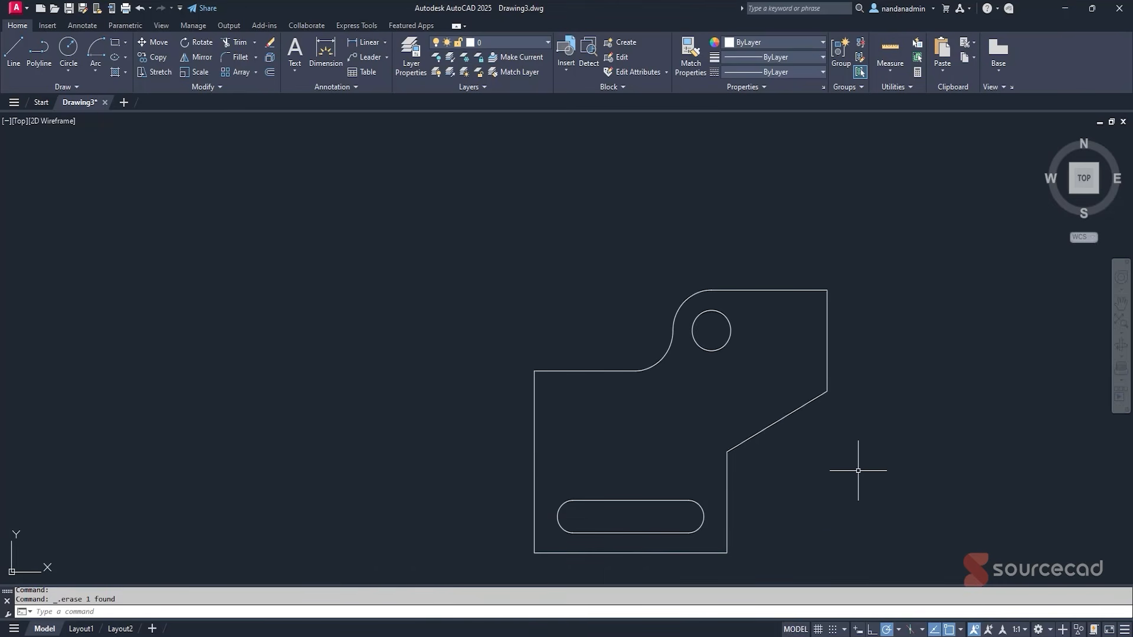
click(961, 630)
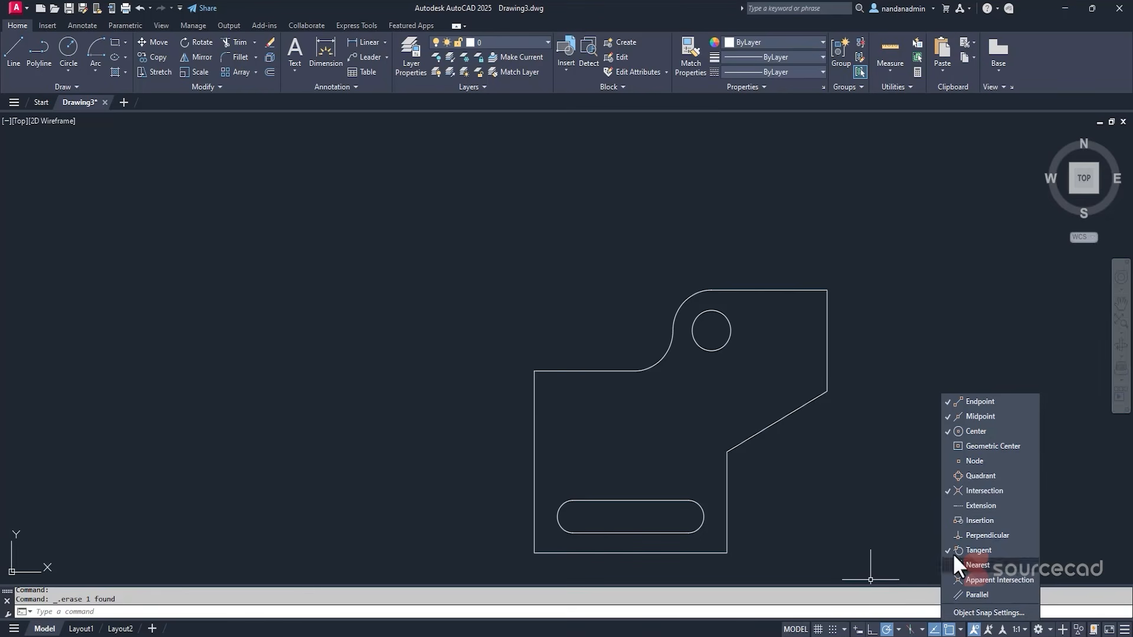
click(883, 434)
click(16, 53)
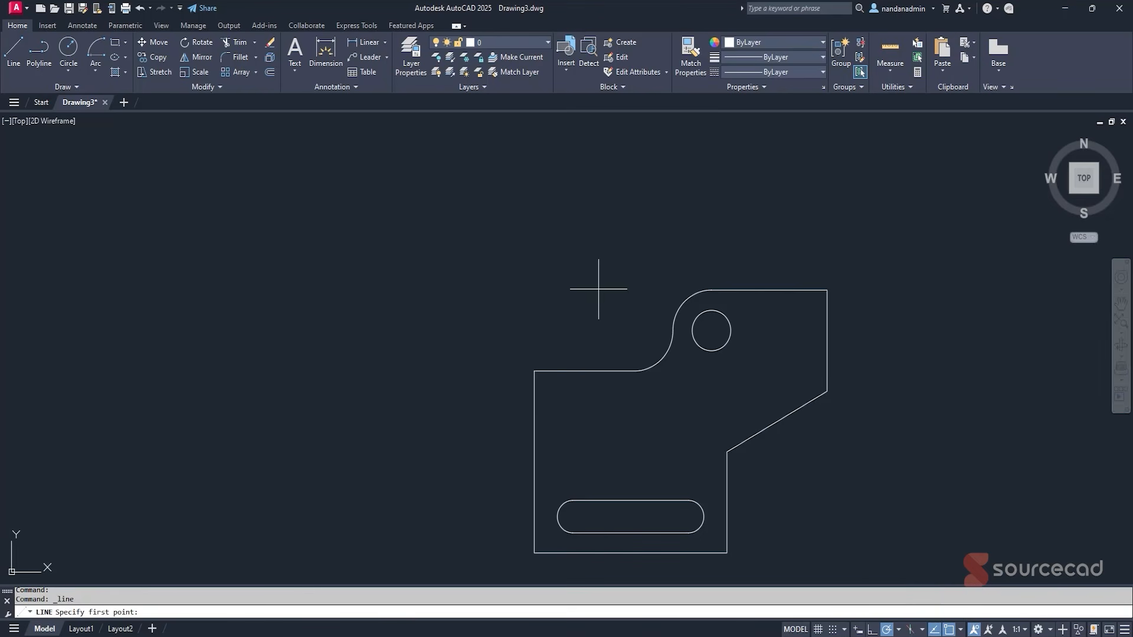
click(616, 289)
click(862, 412)
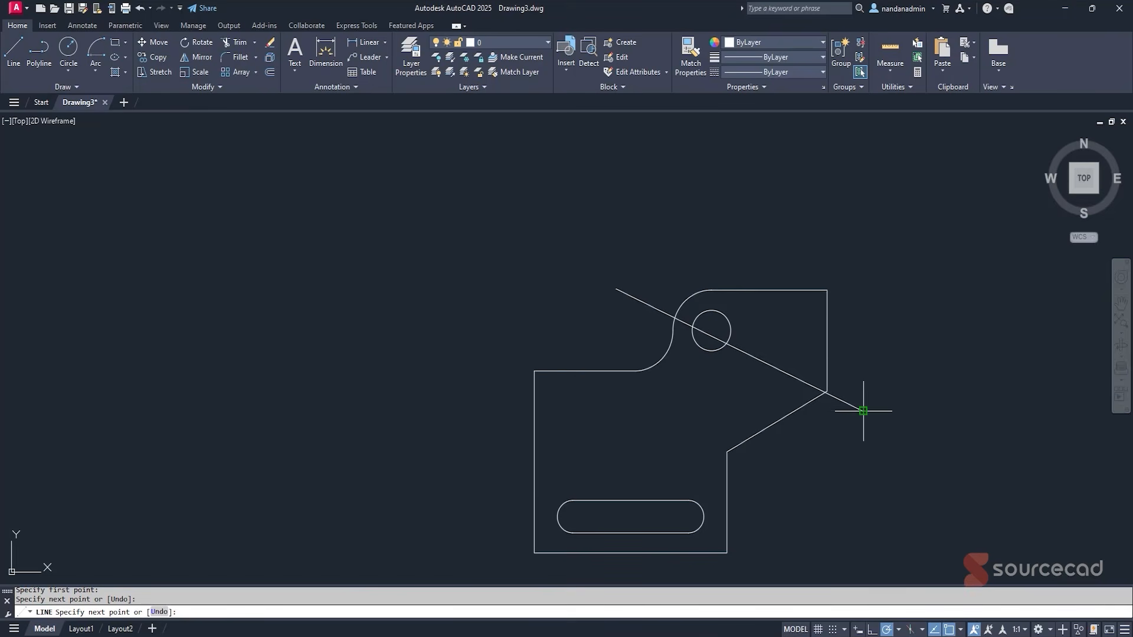
key(Escape)
Examine with the Line command which snap points are offered where the diagonal line crosses close to the outline's right corner.
scroll(839, 398, up, 5)
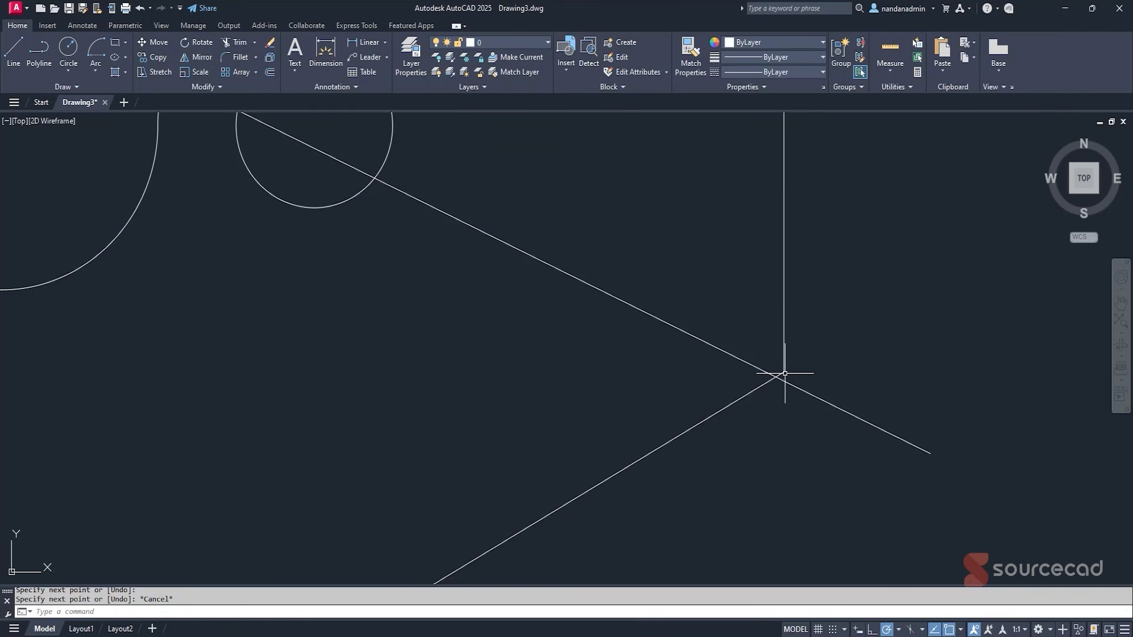
click(14, 43)
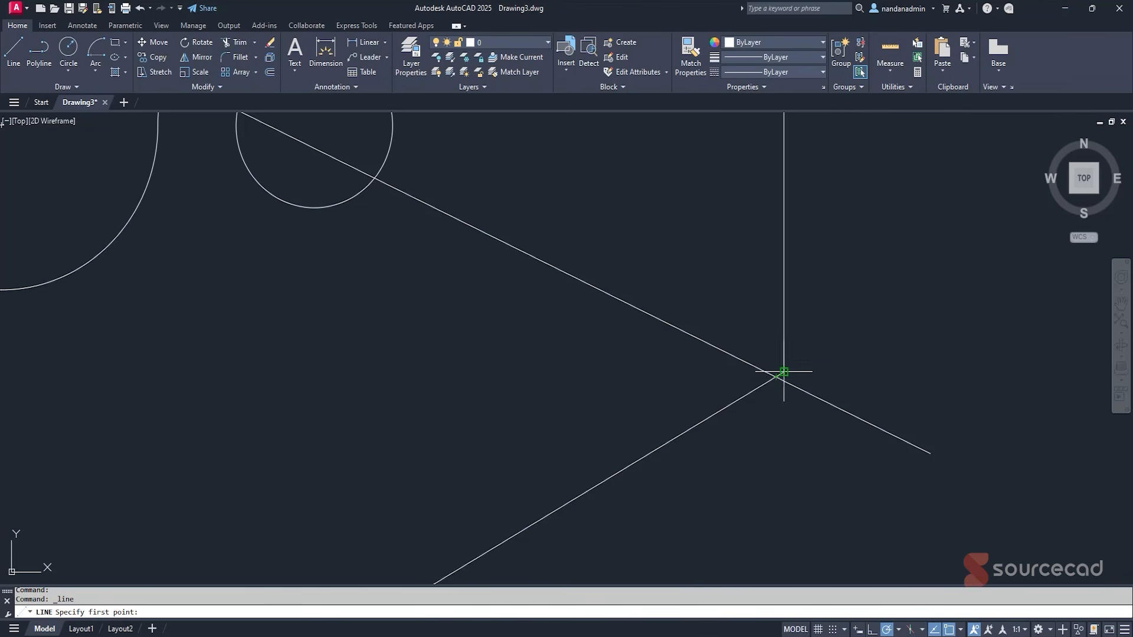
key(Escape)
scroll(767, 387, down, 5)
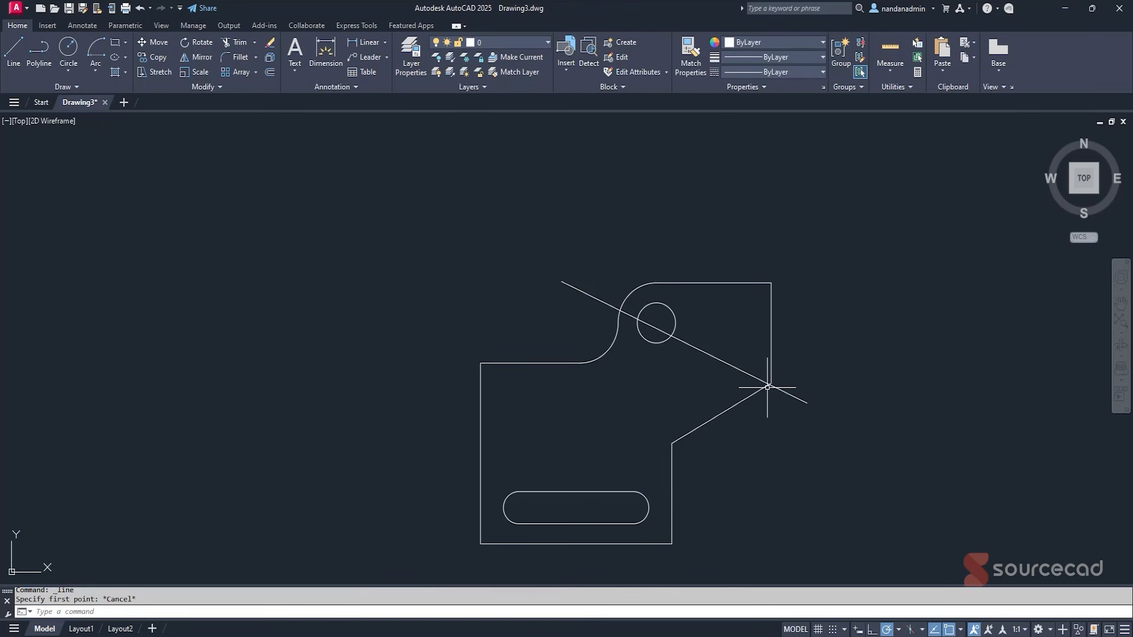
Delete the slanted construction line that crosses the small circle.
click(767, 387)
key(Delete)
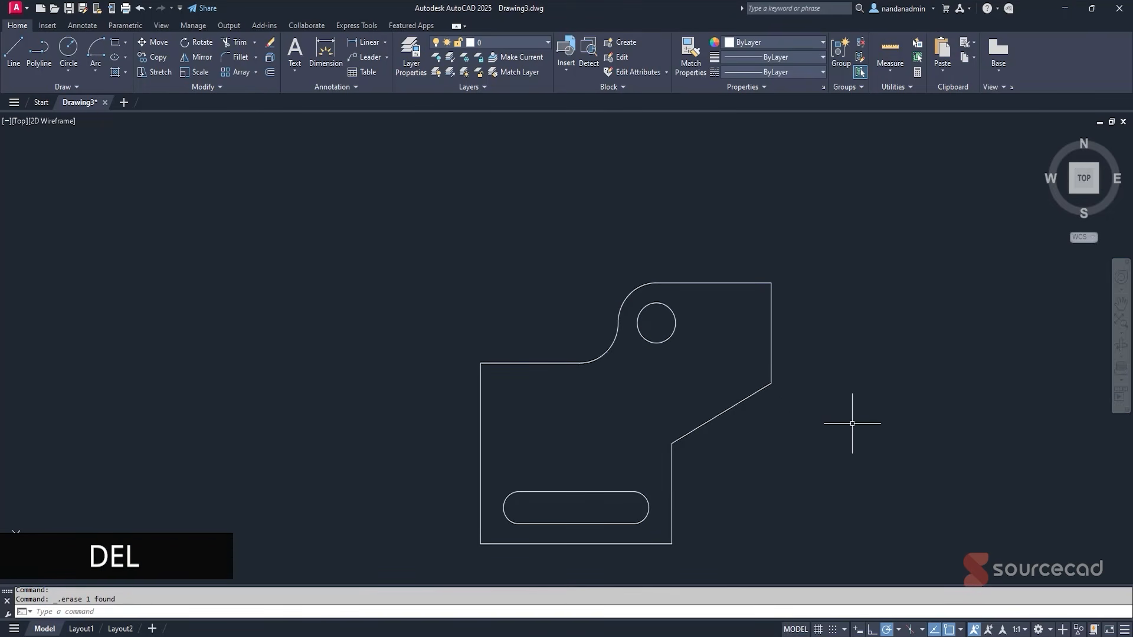
Turn off the Tangent object snap, leaving the Endpoint, Midpoint, Center and Intersection snaps on.
middle_drag(852, 423, 775, 357)
click(961, 629)
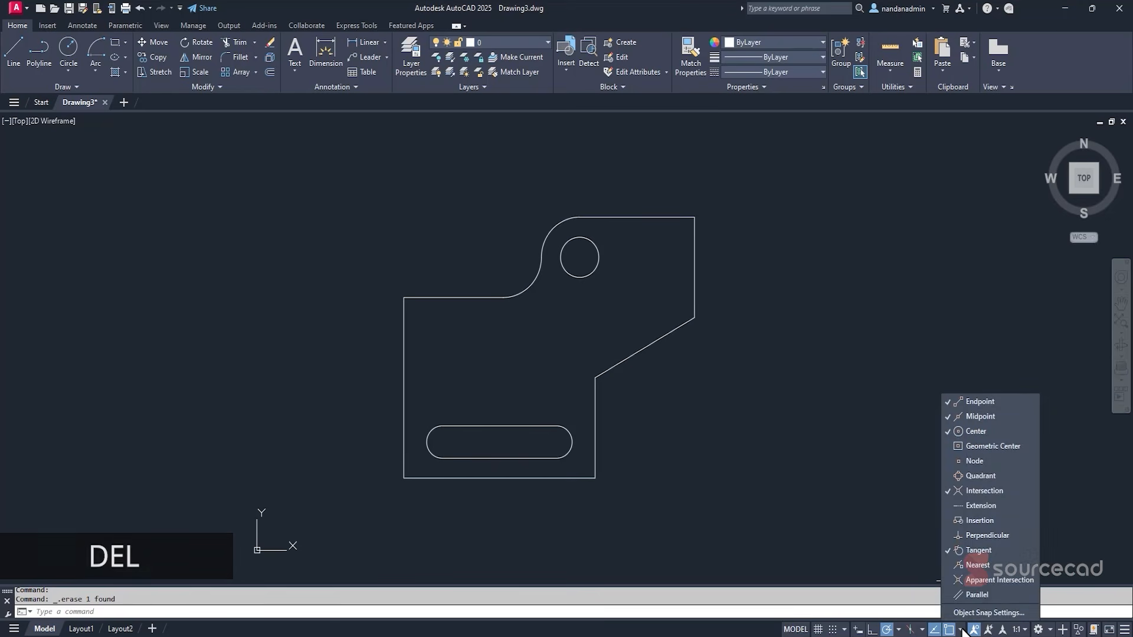
click(961, 550)
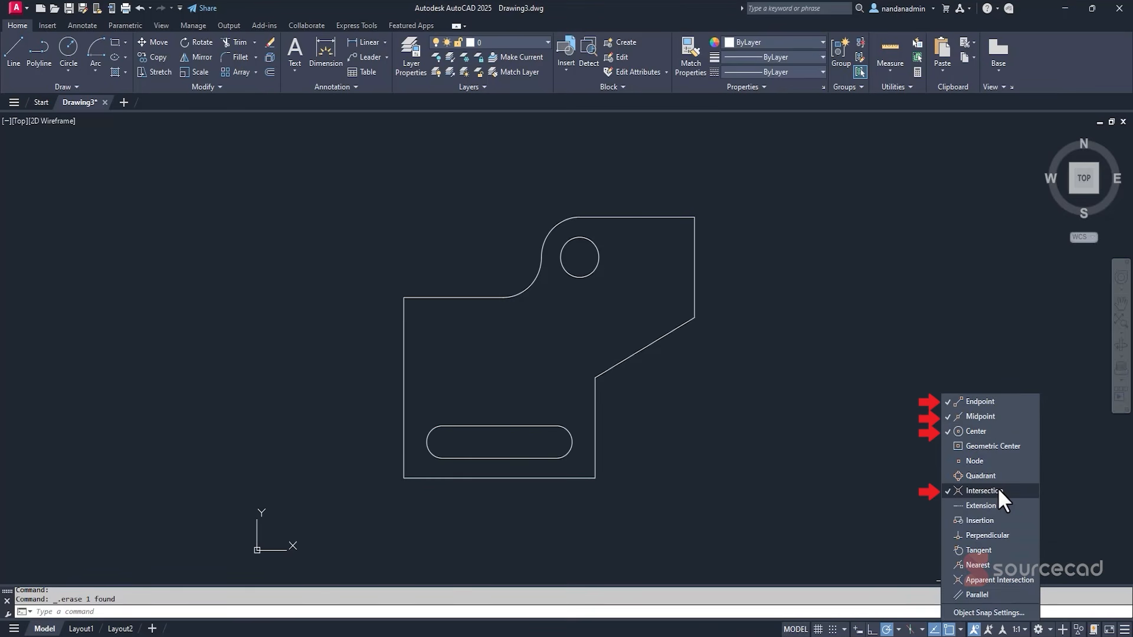
click(878, 452)
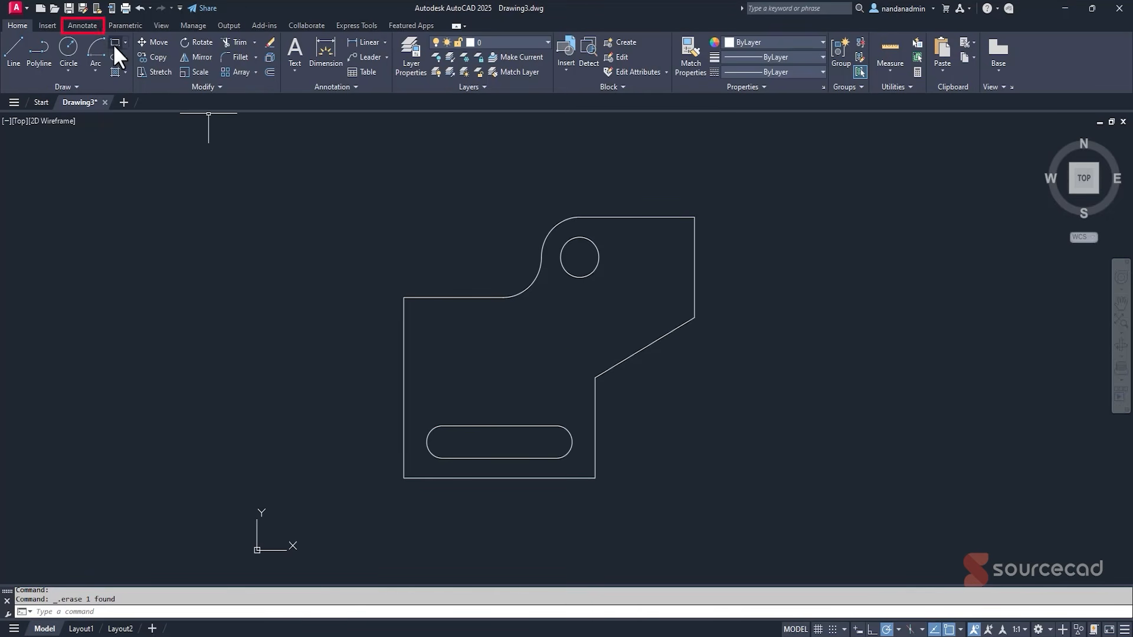
Add a center mark to the small circle in the upper part of the profile.
click(88, 25)
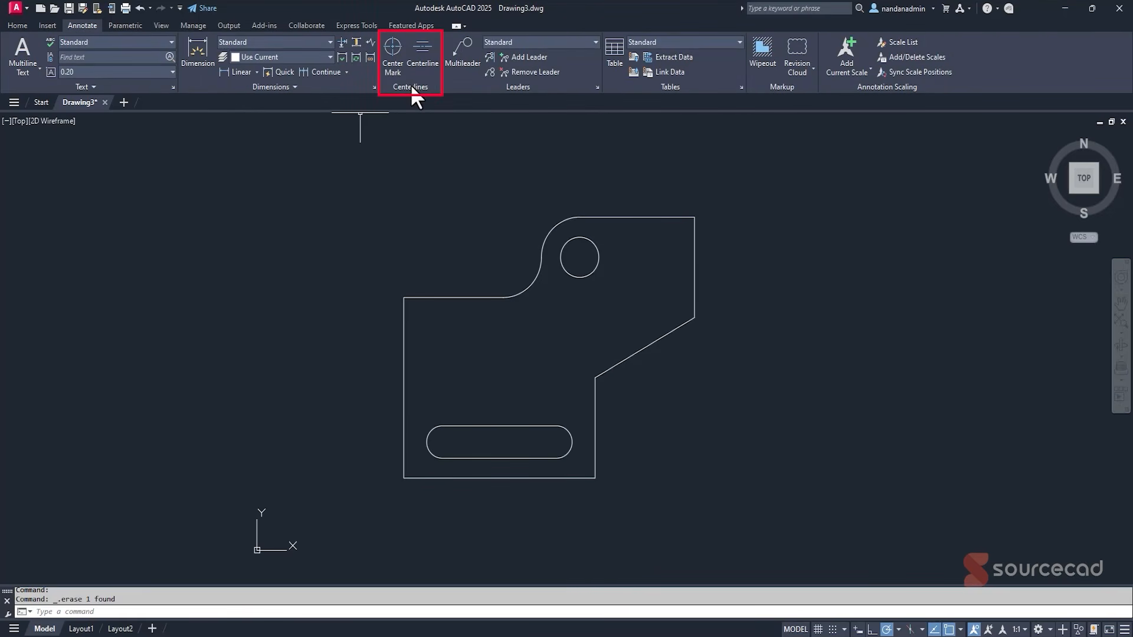
click(393, 47)
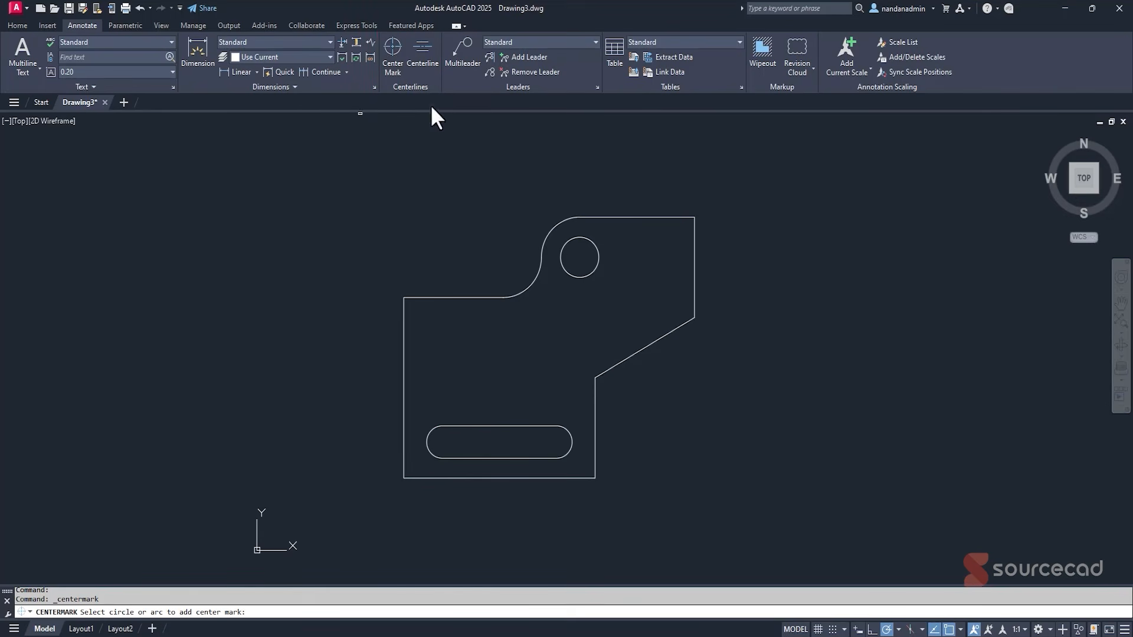
click(572, 238)
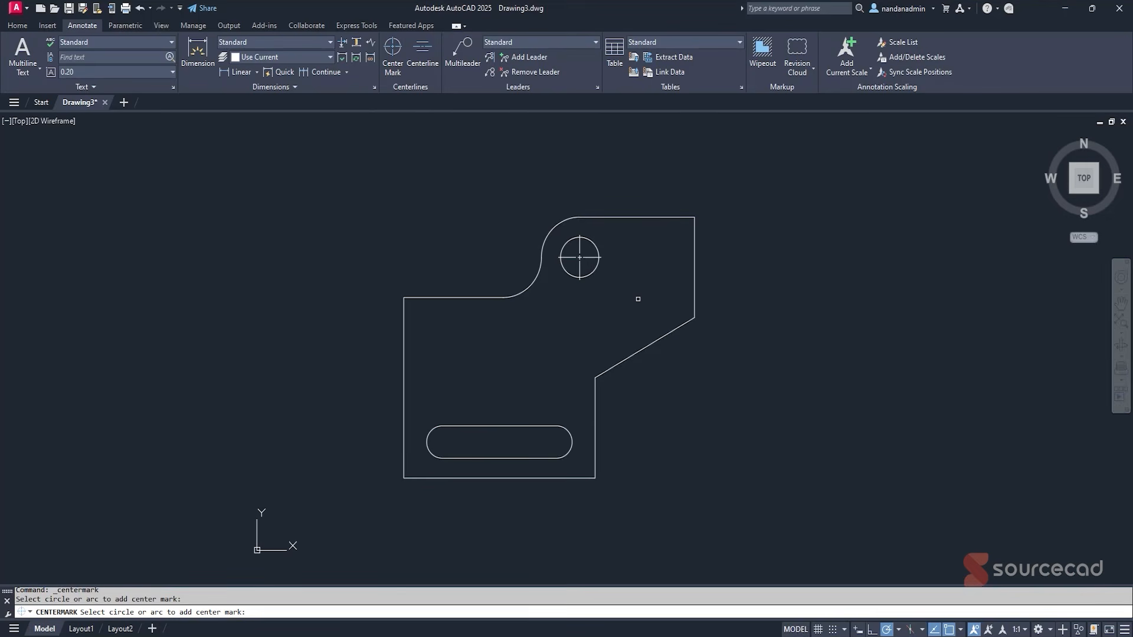
key(Return)
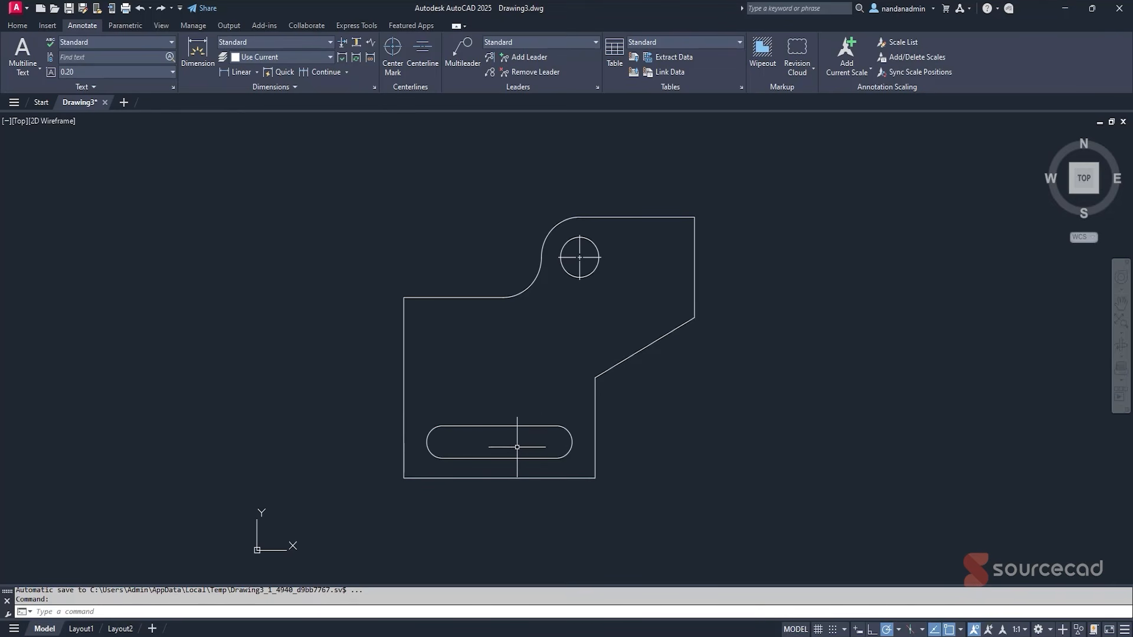
Create a centerline between the two long straight edges of the slot.
click(423, 59)
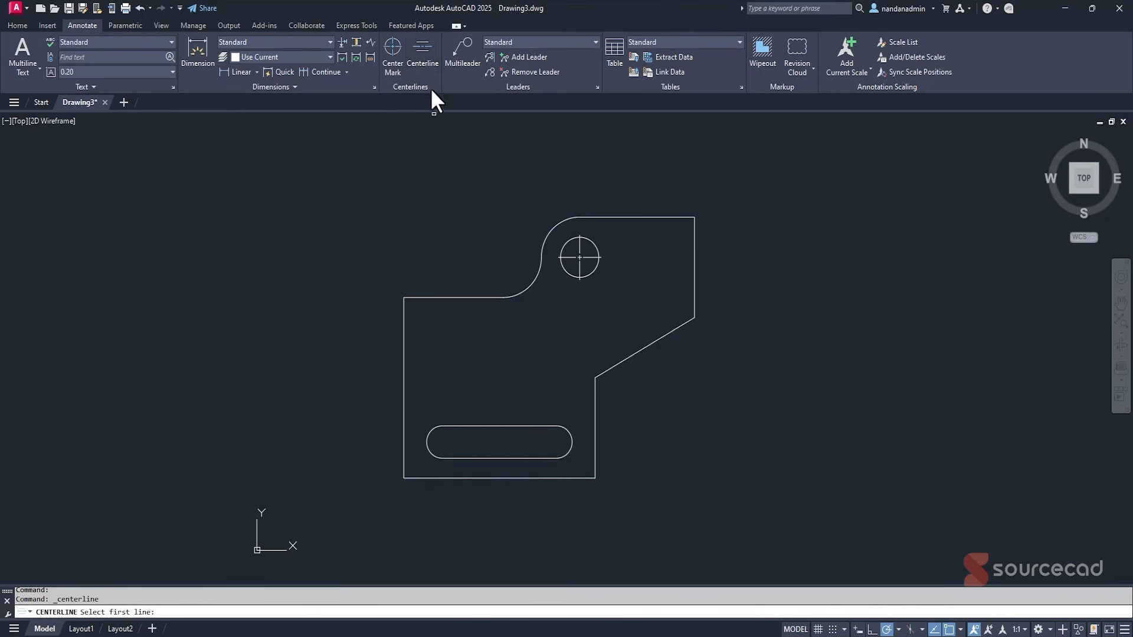
click(502, 427)
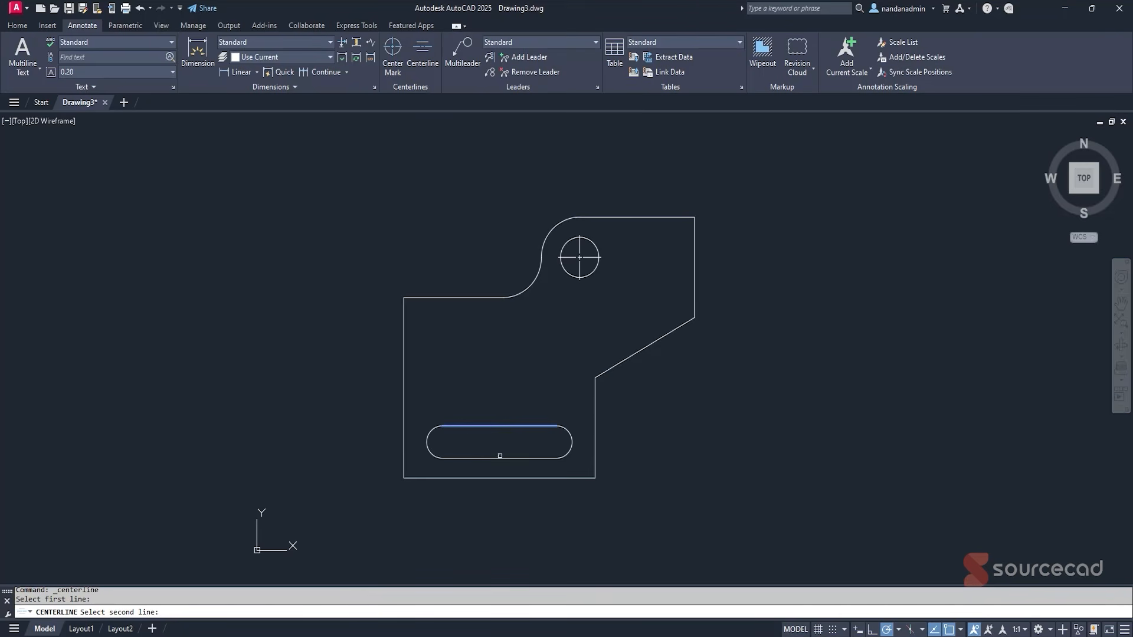
click(500, 455)
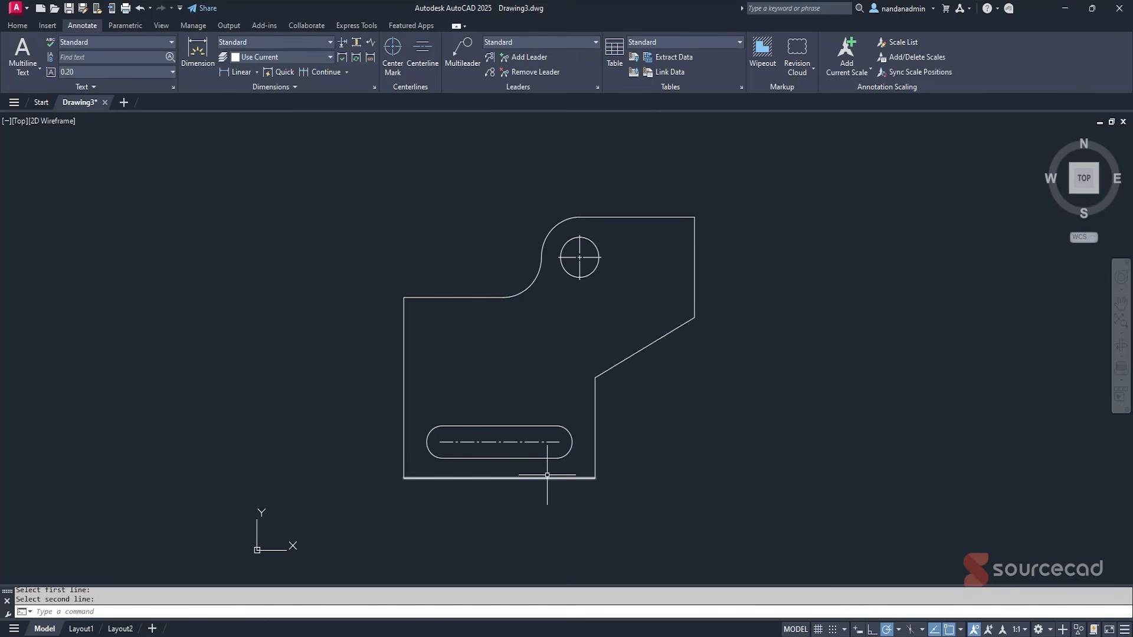
Stretch both ends of the slot's centerline horizontally beyond the vertical outer edges of the part.
click(528, 441)
click(558, 442)
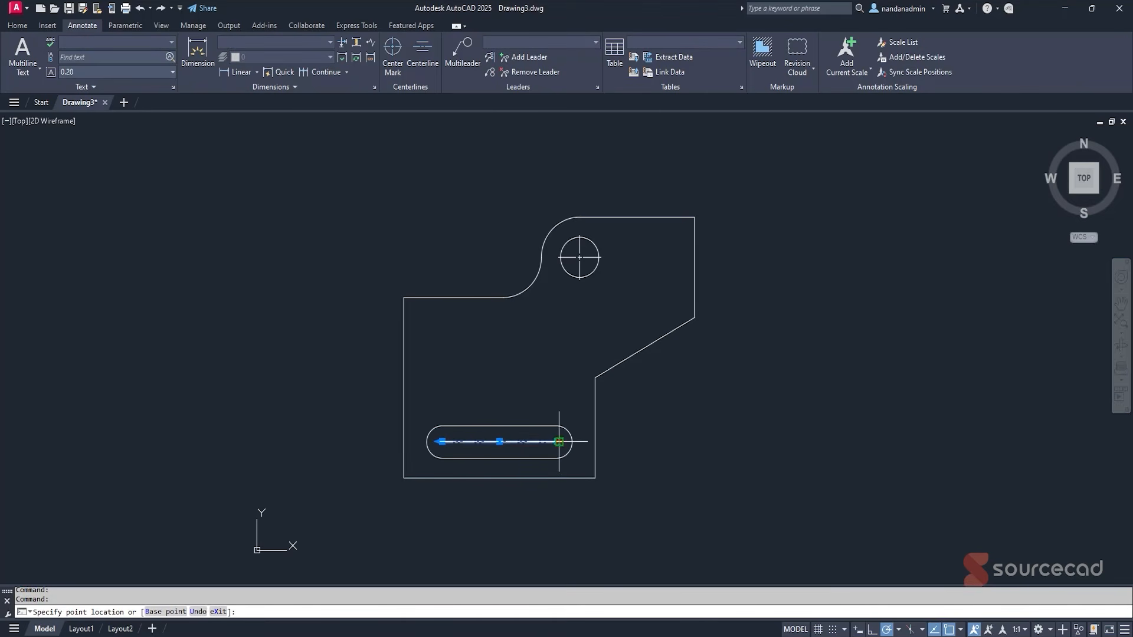
click(616, 441)
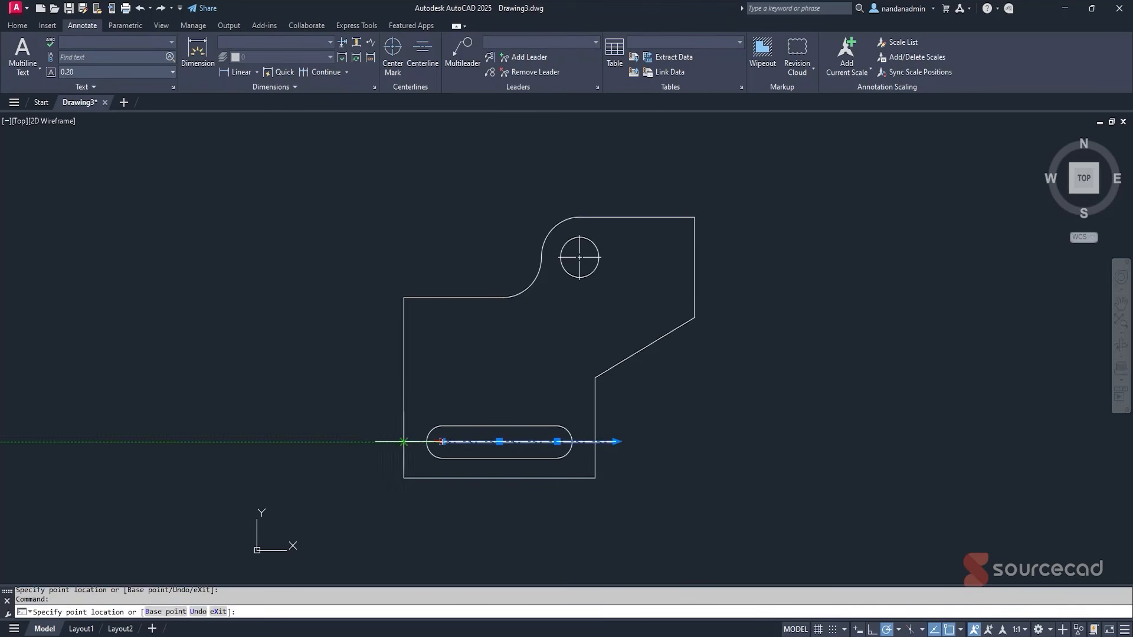
click(372, 441)
key(Escape)
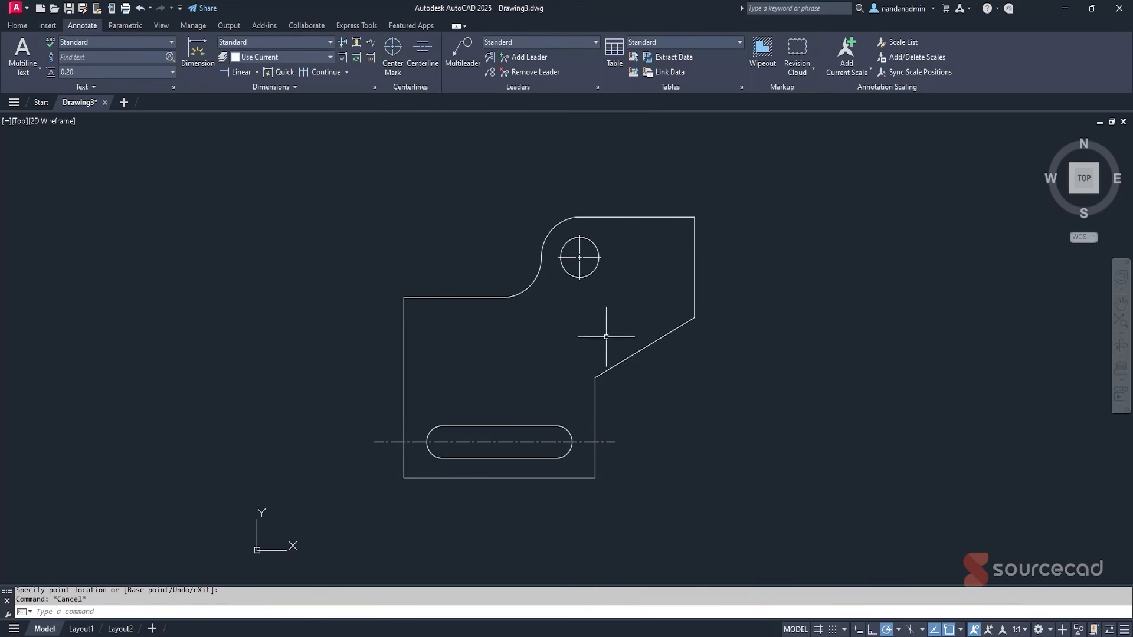
Extend the circle's center mark vertically, downward below the circle and upward past the part's top edge.
click(580, 266)
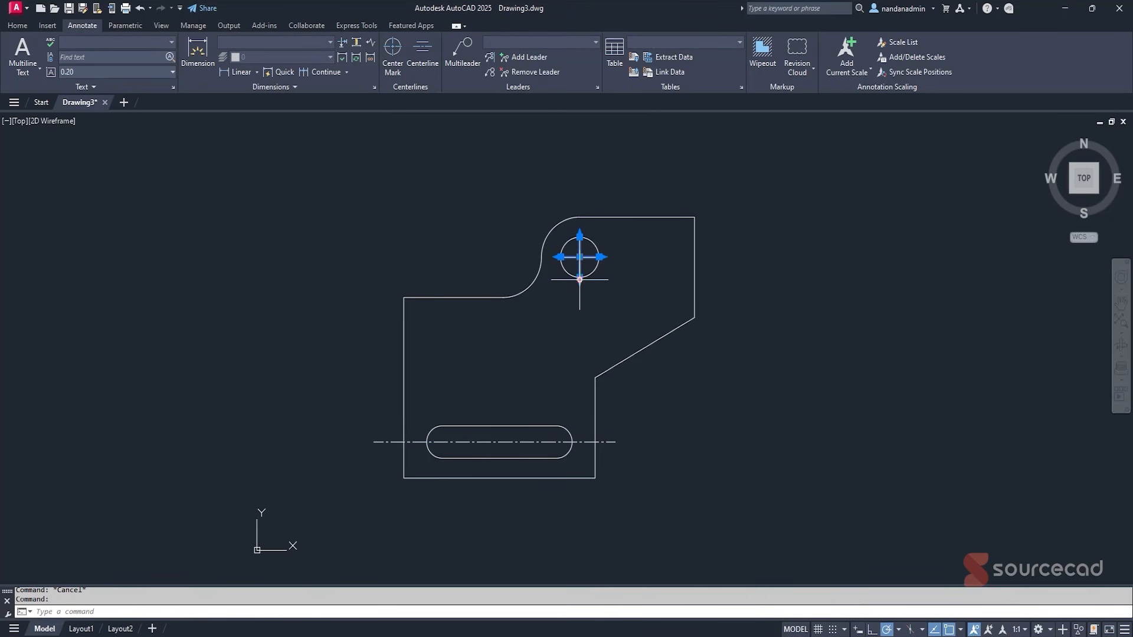
click(579, 282)
click(579, 297)
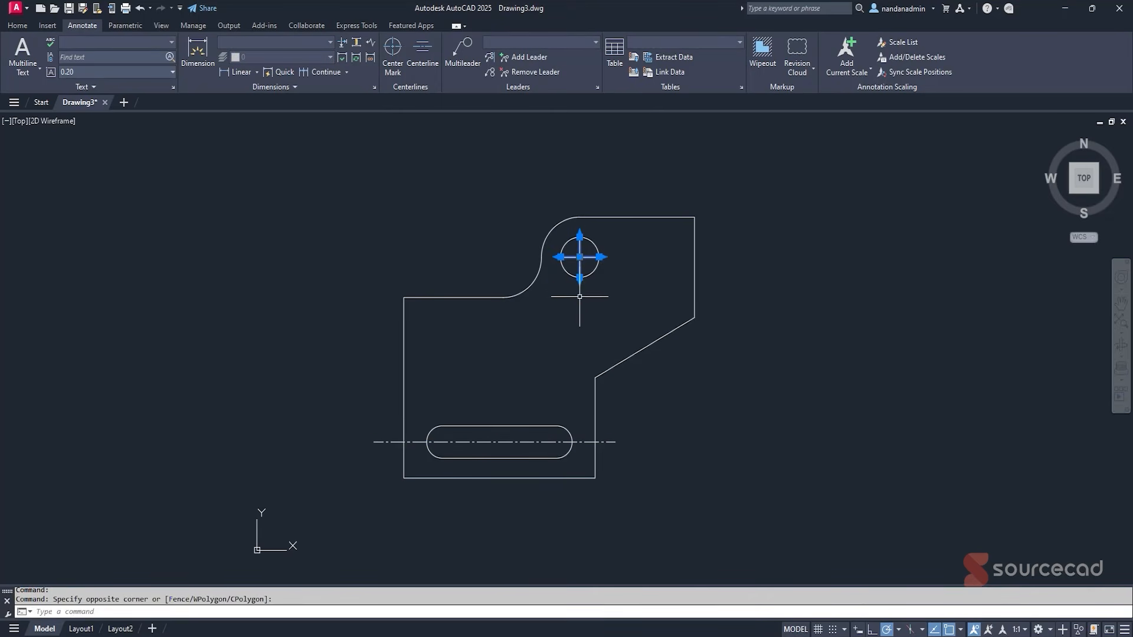
click(579, 277)
click(579, 300)
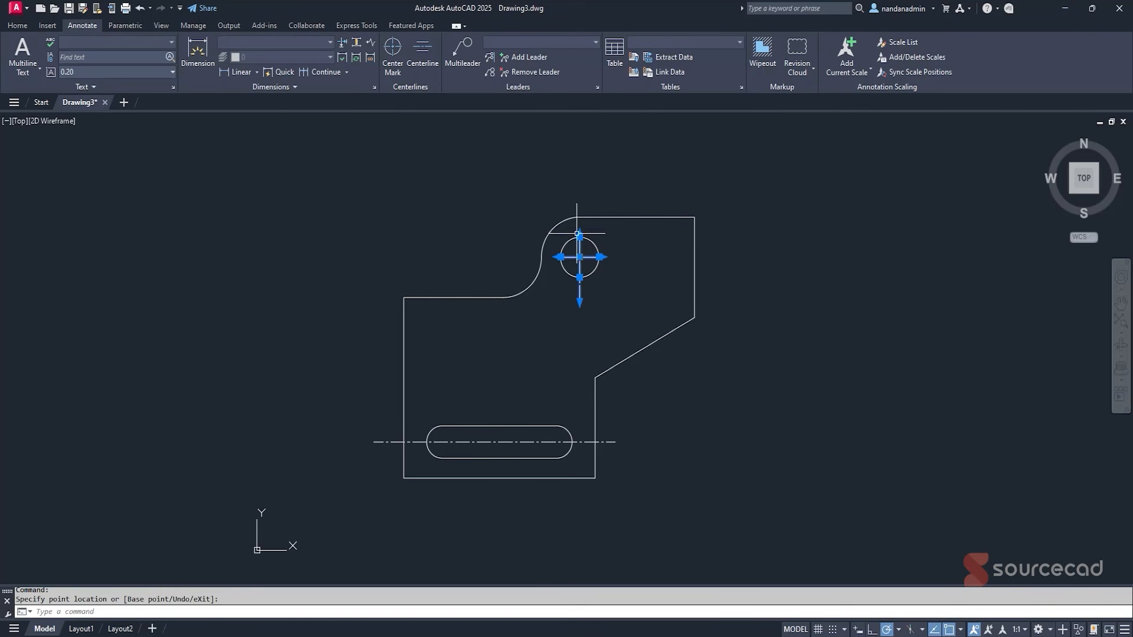
click(580, 236)
click(580, 198)
Extend the circle's center mark horizontally past the curved edge and to the right, and lengthen its lower end slightly further.
click(560, 257)
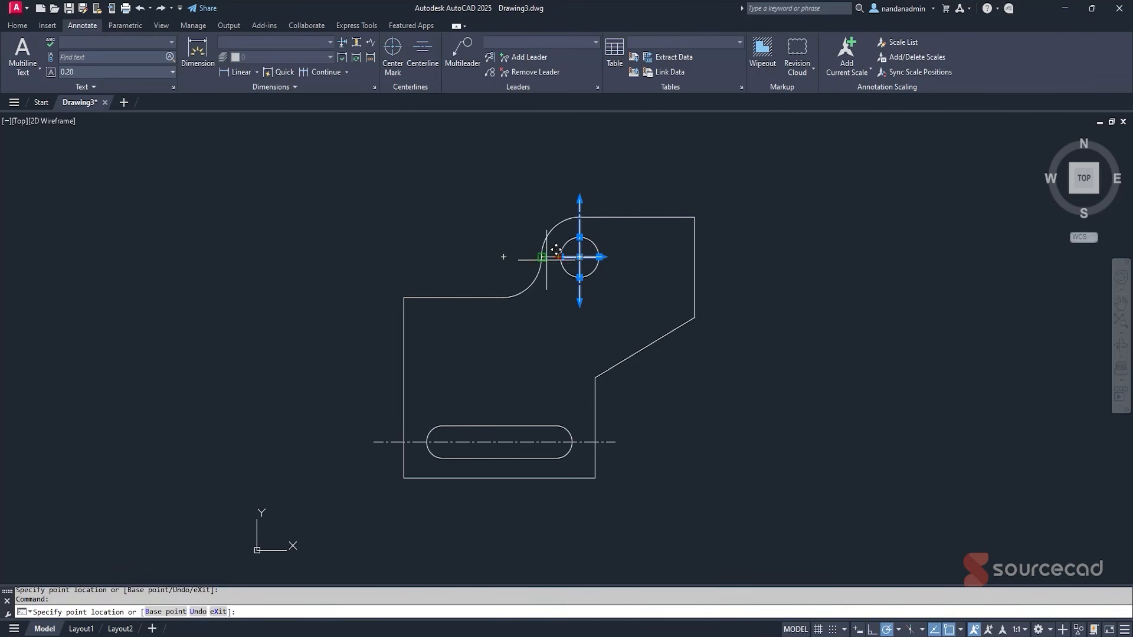
click(498, 257)
click(601, 256)
click(639, 257)
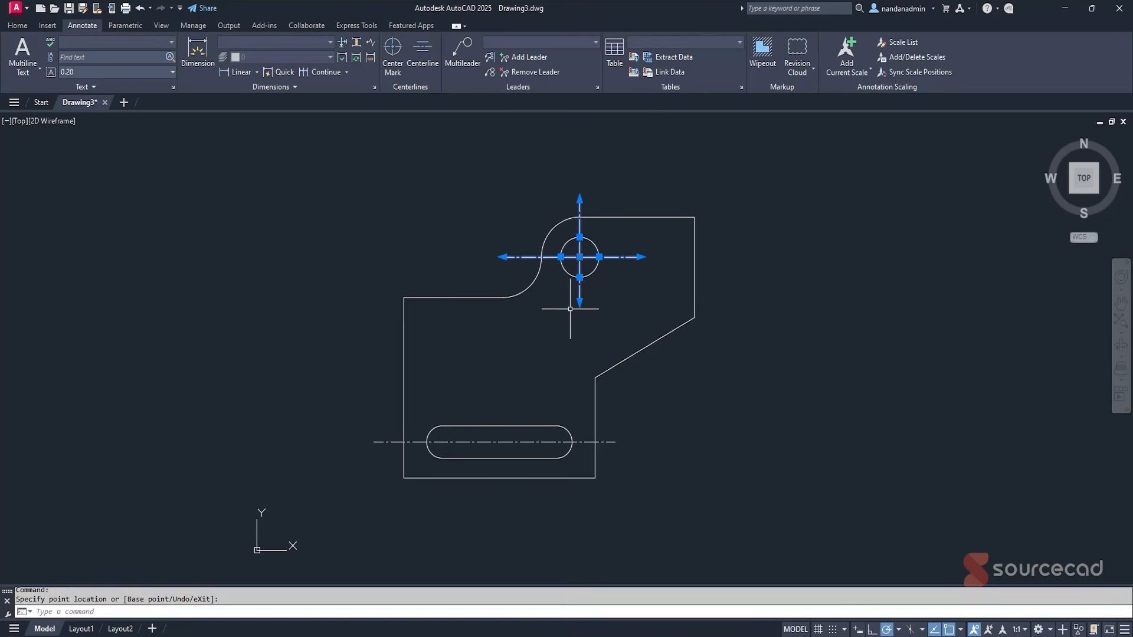
click(580, 303)
click(580, 315)
key(Escape)
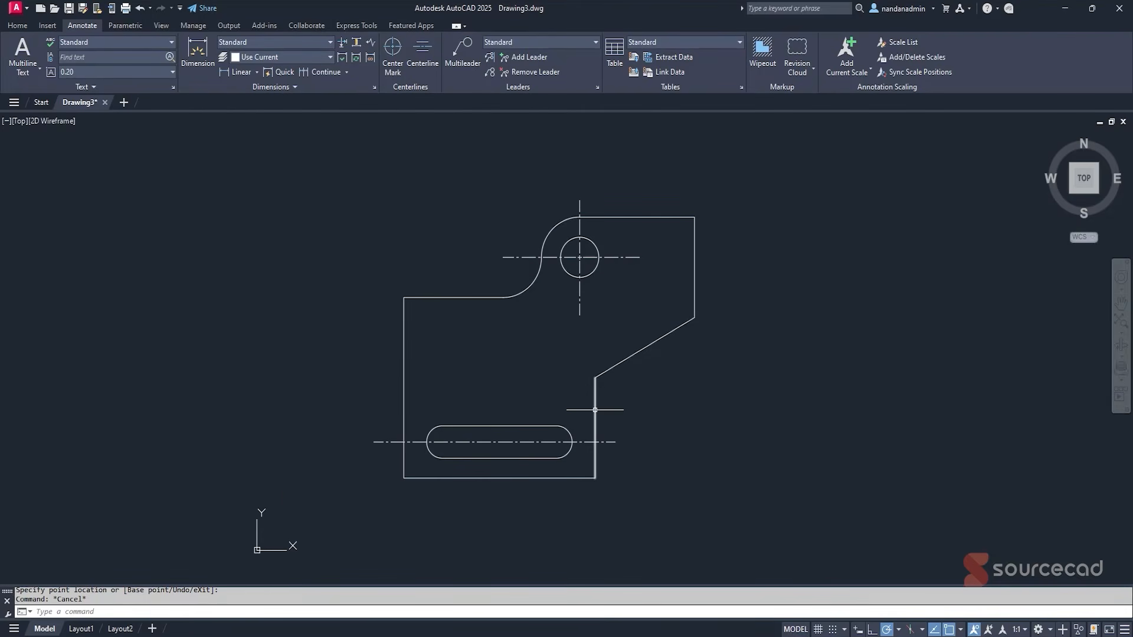
Set the transparency of the circle's center mark and the slot's centerline to 80.
click(17, 26)
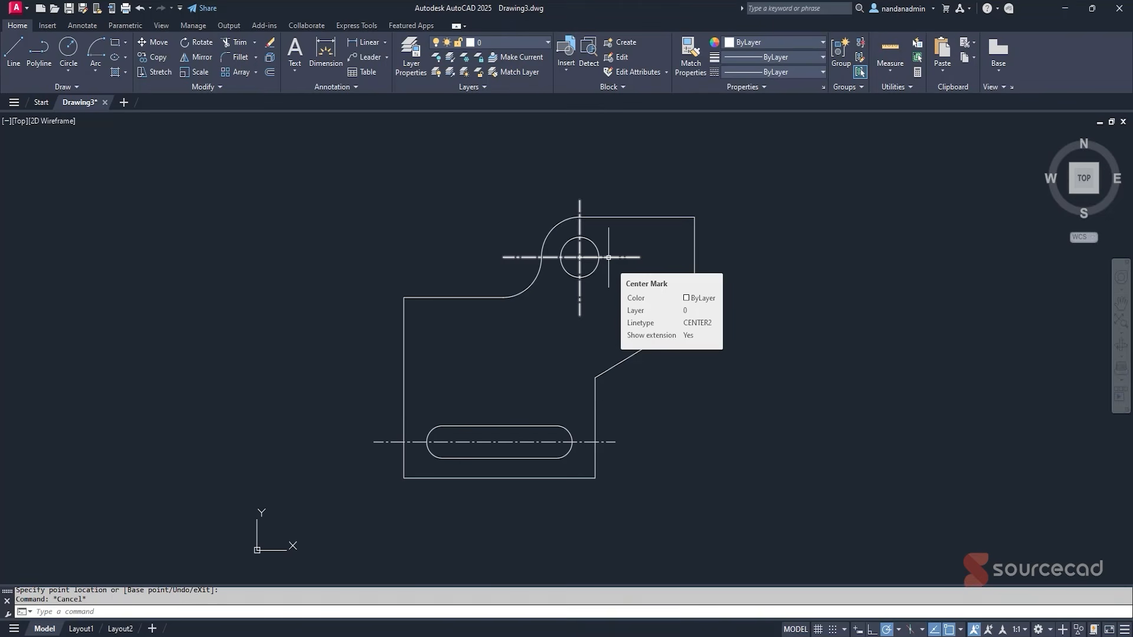
click(608, 257)
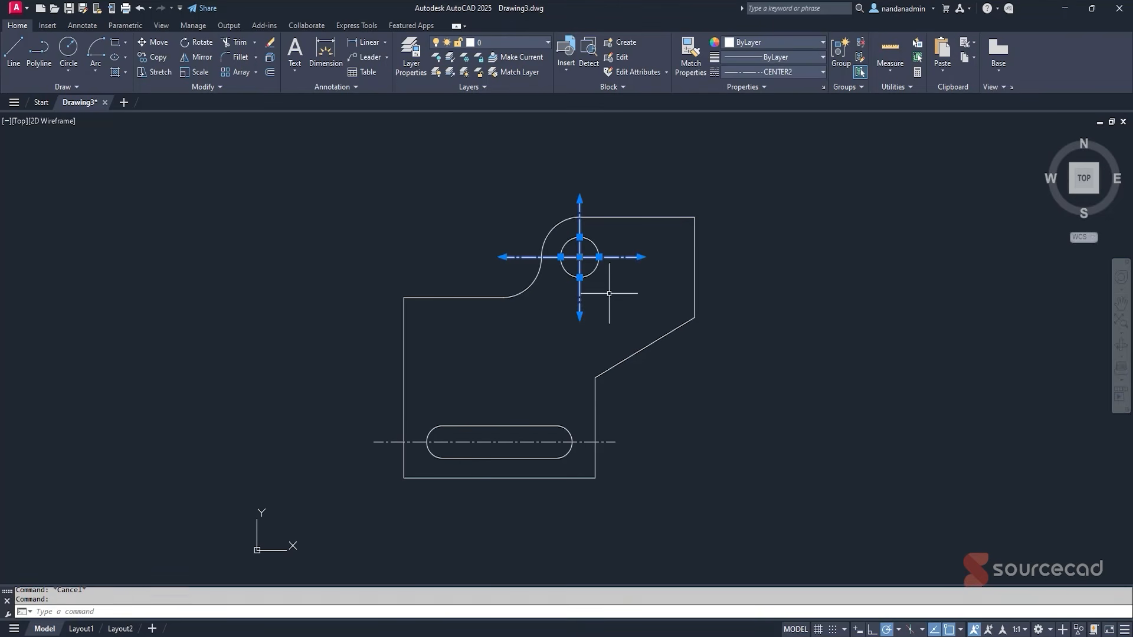
click(589, 441)
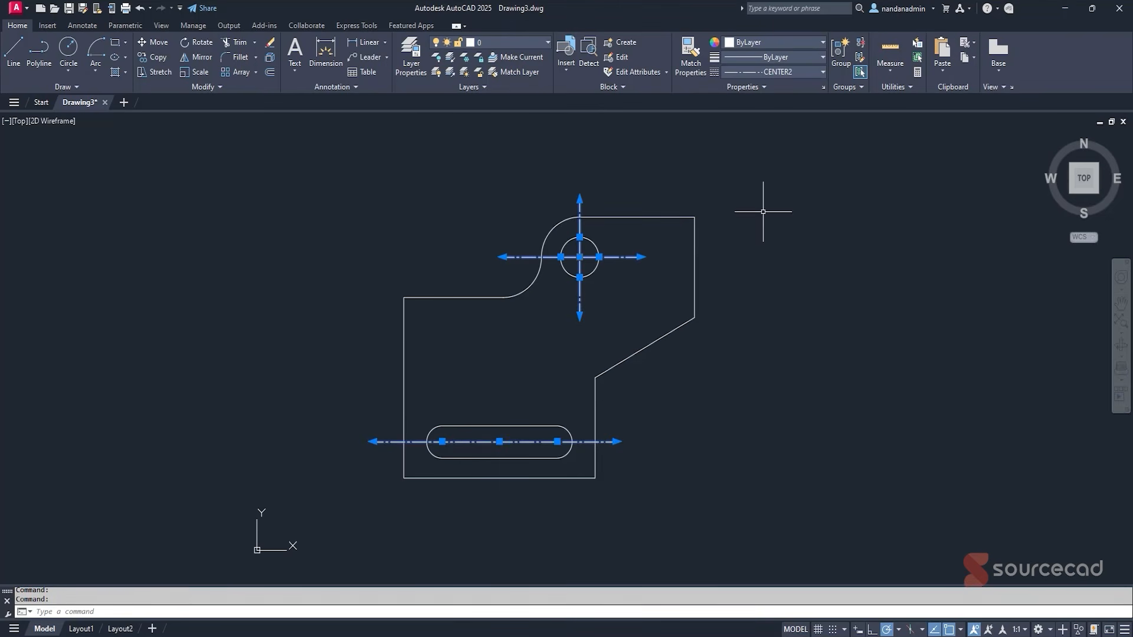
click(741, 88)
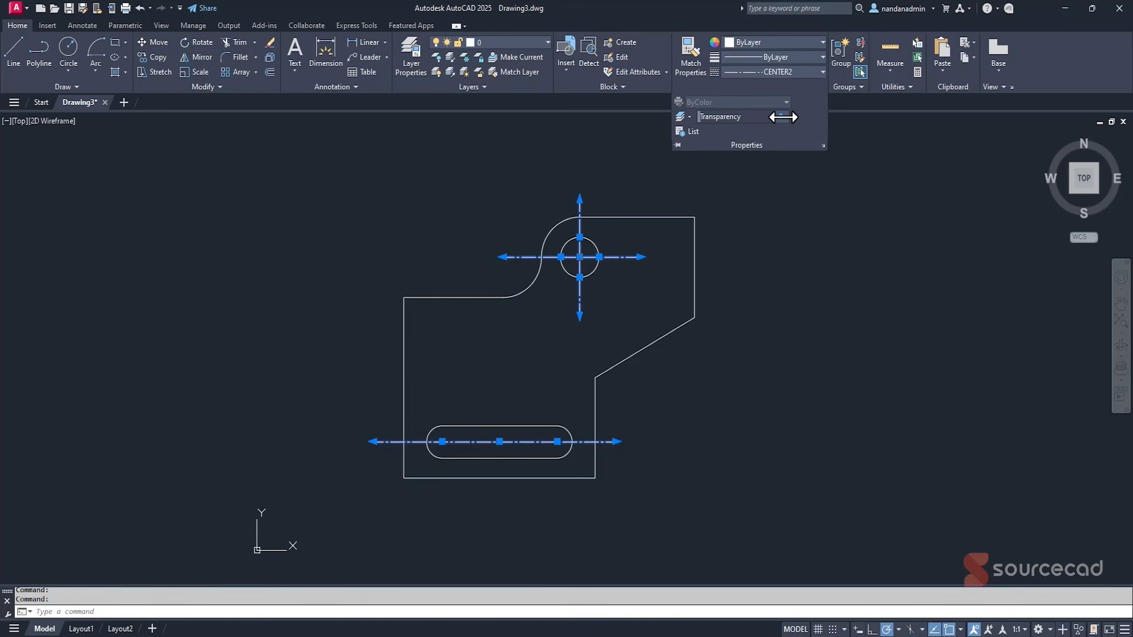
text(80)
key(Return)
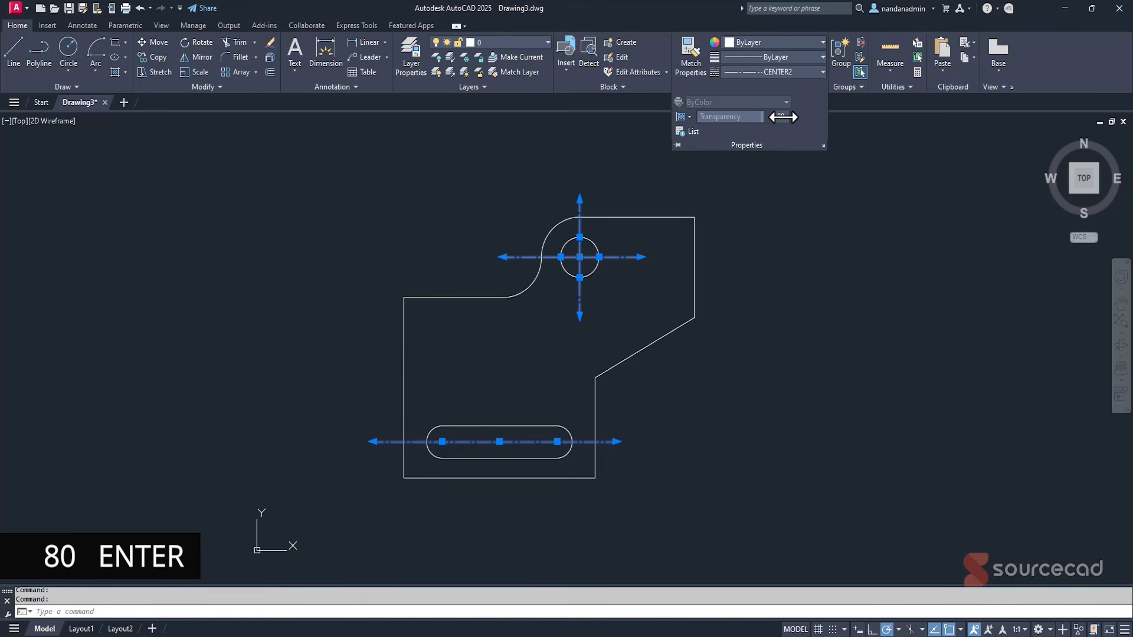
key(Escape)
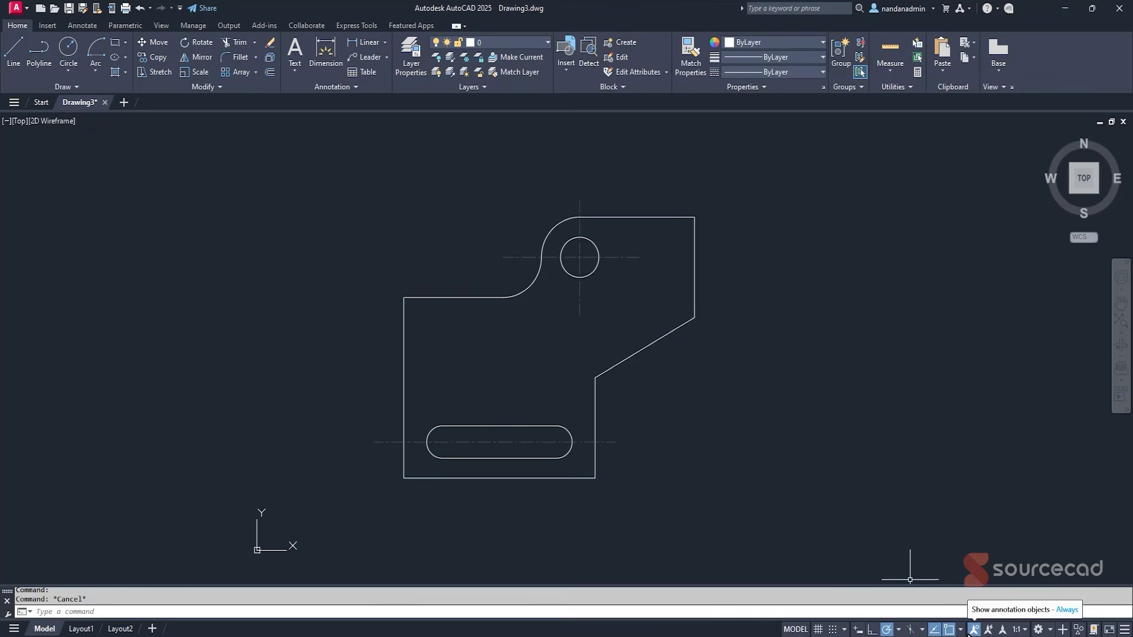
Add the Transparency toggle to the status bar, then switch the transparency display off and on again.
click(1124, 629)
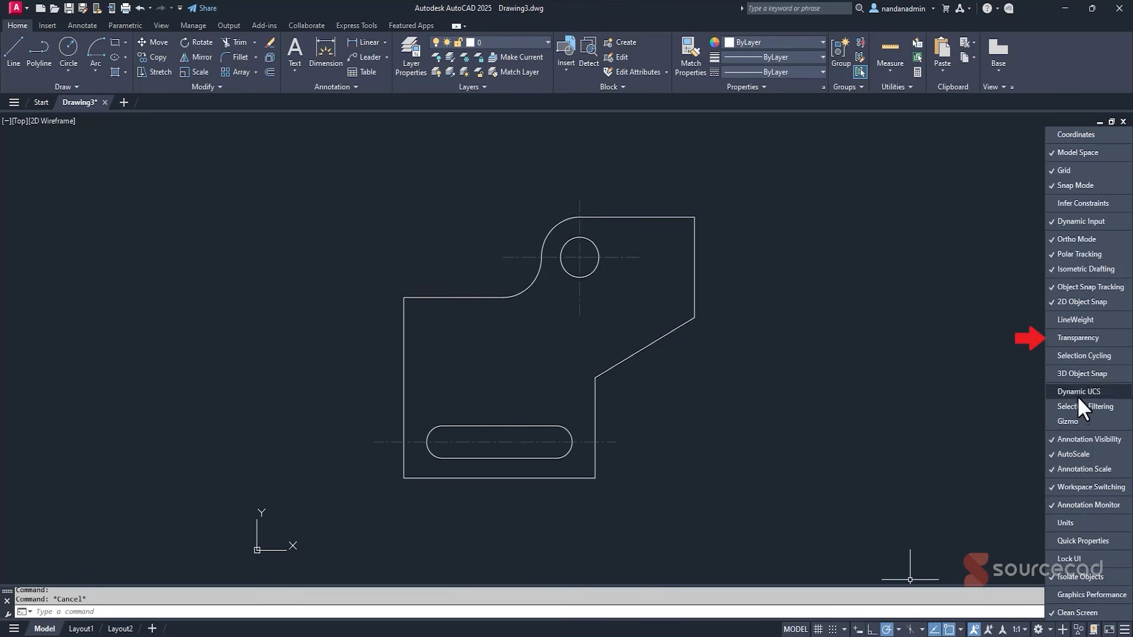
click(1067, 338)
click(971, 369)
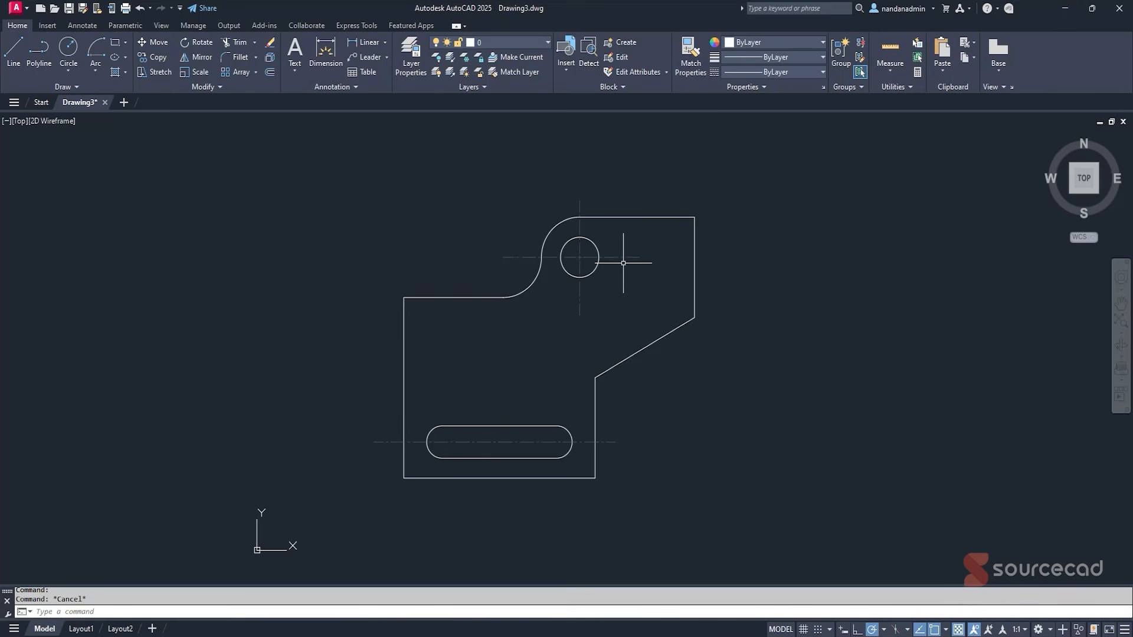
click(958, 630)
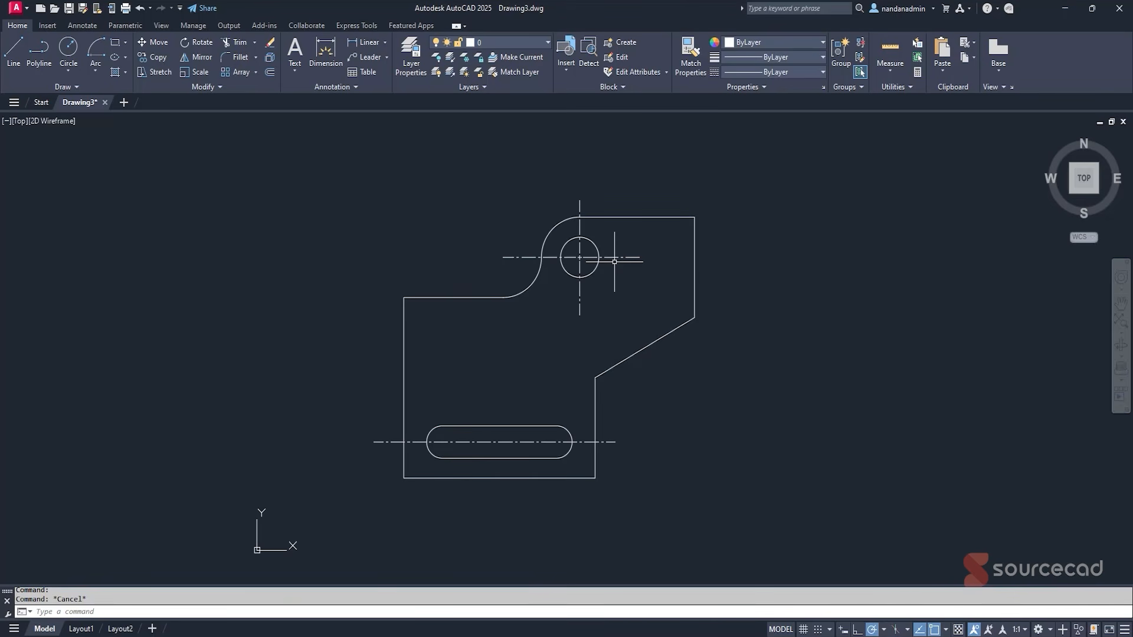
click(958, 629)
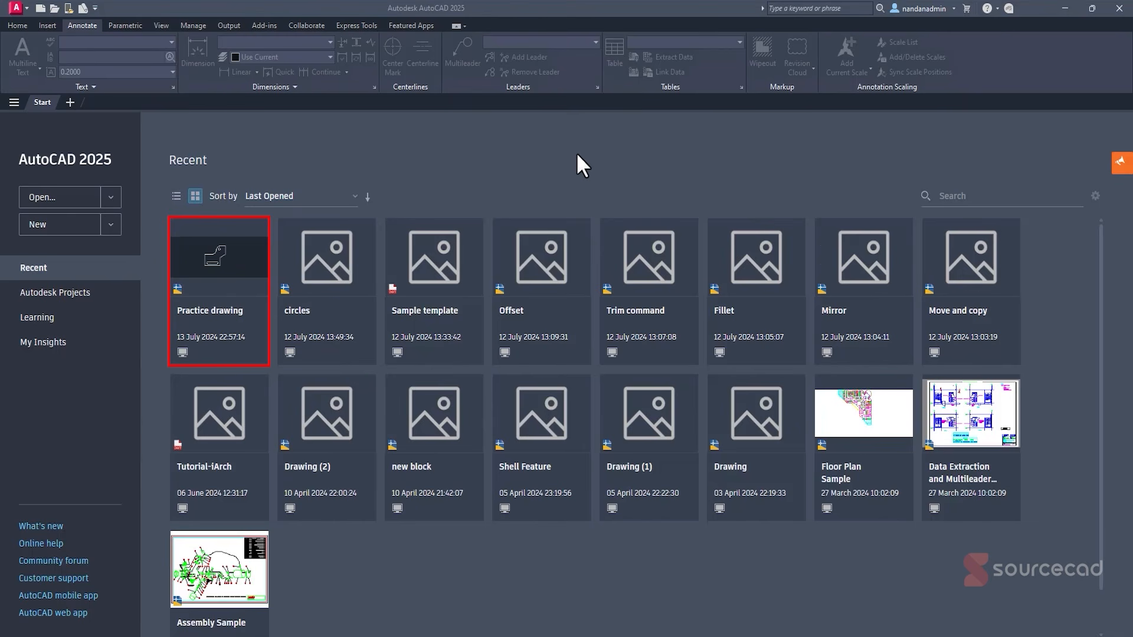
Open the recent file Practice drawing and add a center mark to its small circle.
click(223, 298)
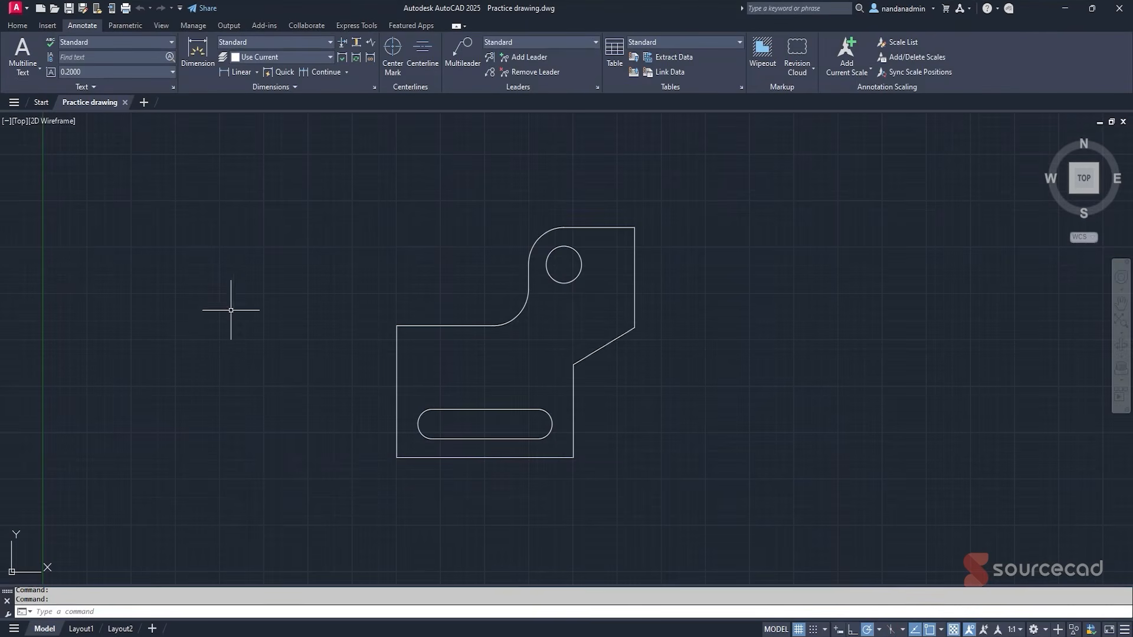
click(18, 25)
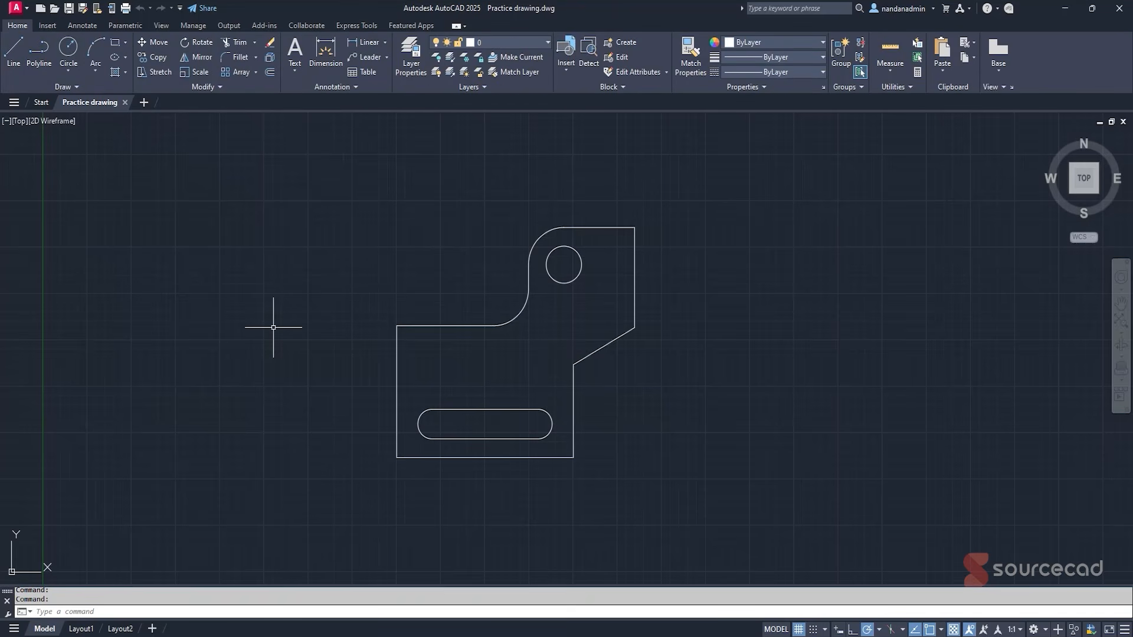
click(82, 25)
click(392, 59)
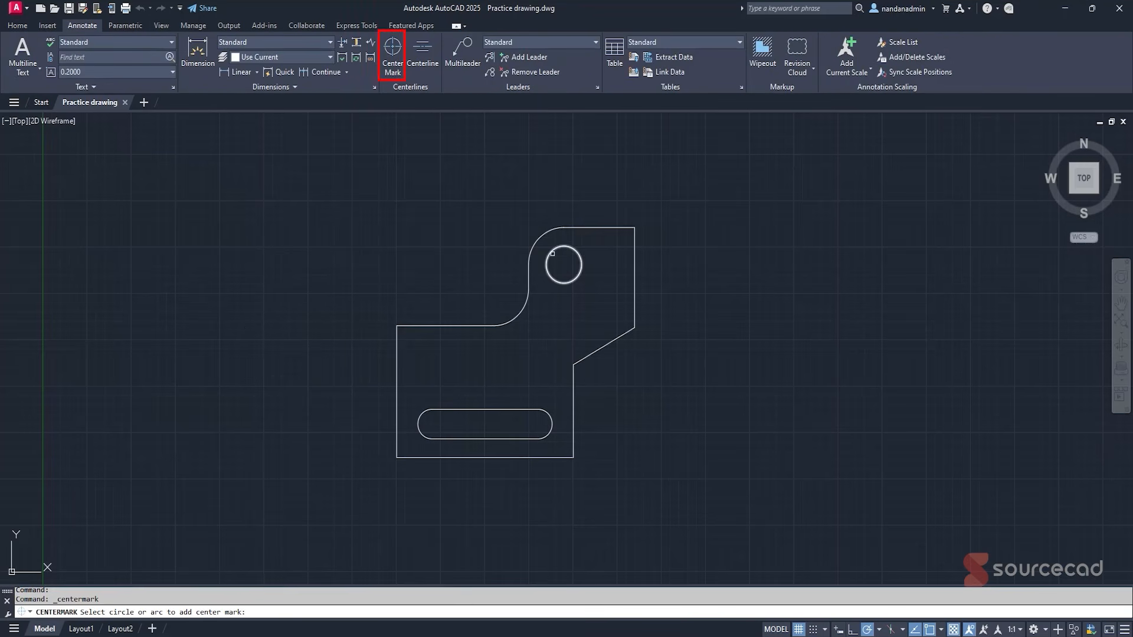
Create a centerline between the slot's long straight edges in the practice drawing.
click(417, 59)
click(493, 409)
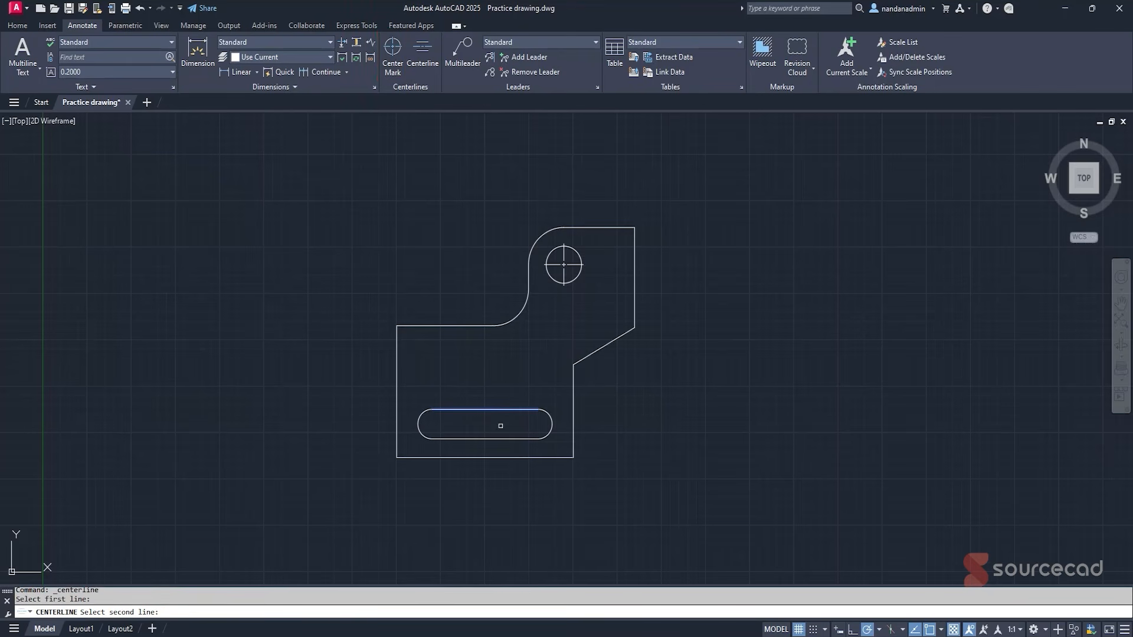
click(499, 439)
Extend both ends of the slot's centerline beyond the vertical edges of the part outline.
click(448, 424)
click(430, 423)
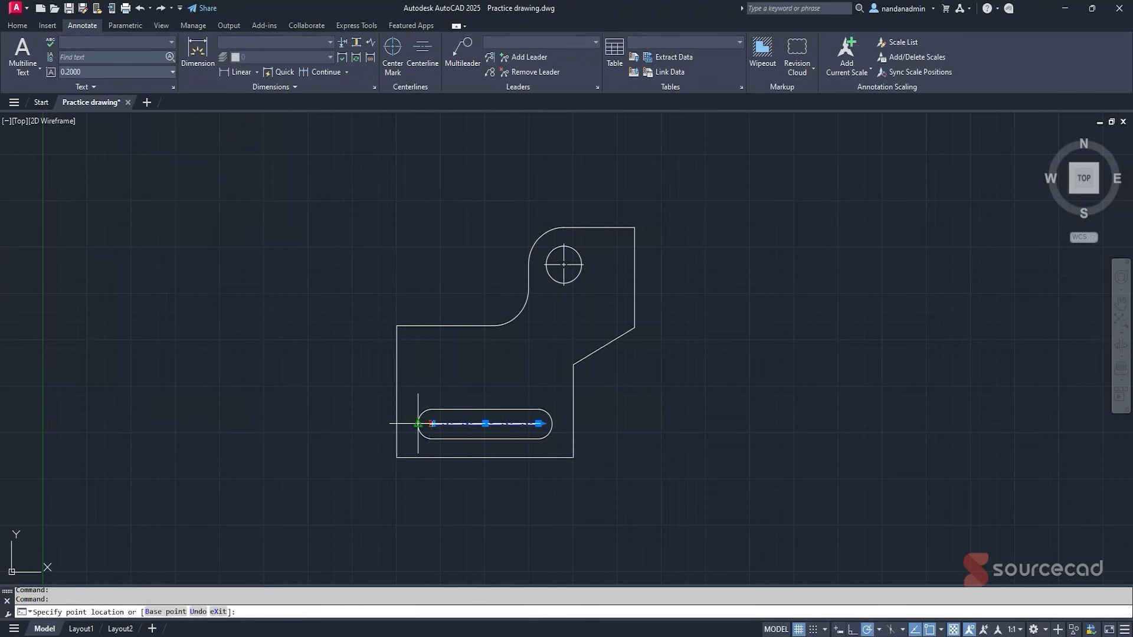
click(386, 423)
click(538, 424)
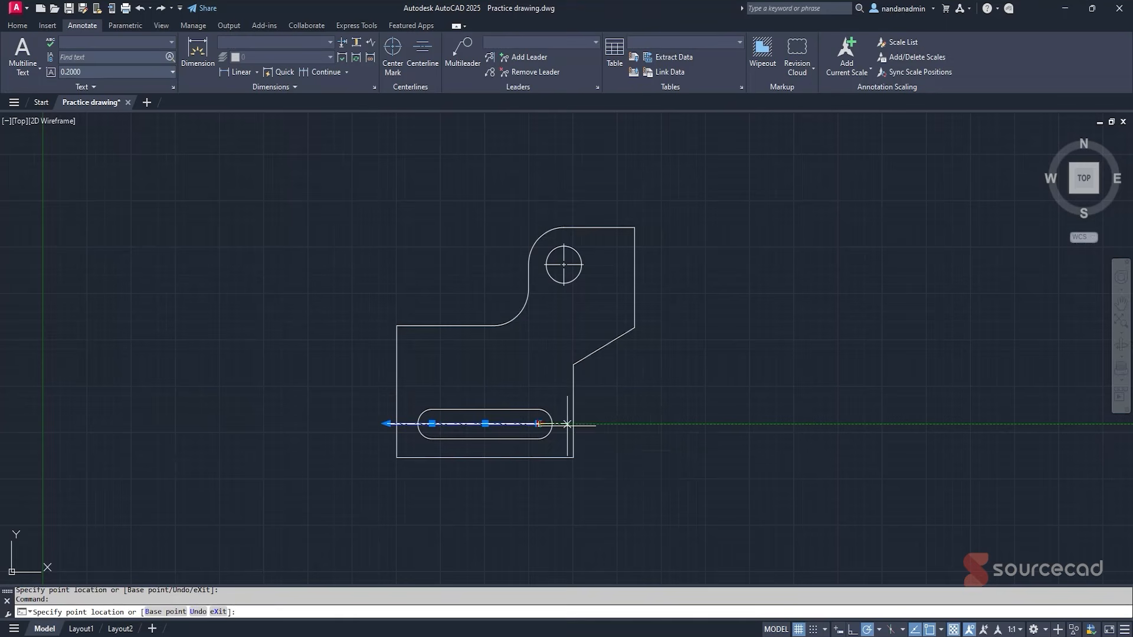
click(601, 424)
Lengthen all four arms of the circle's center mark, taking the upper and left arms beyond the part outline.
click(547, 285)
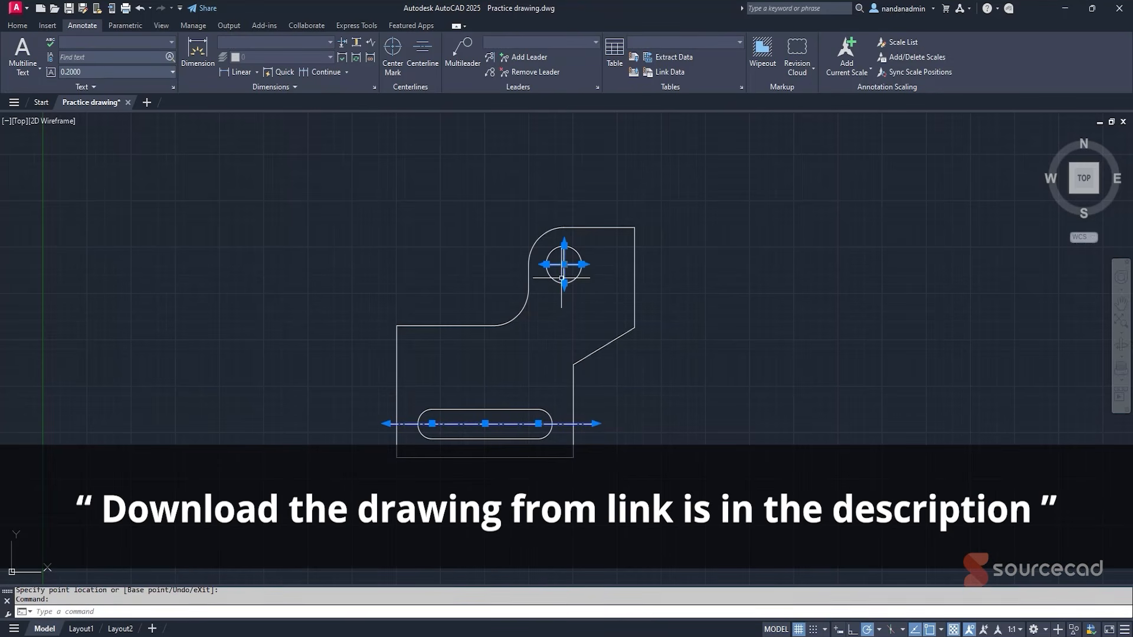
click(582, 265)
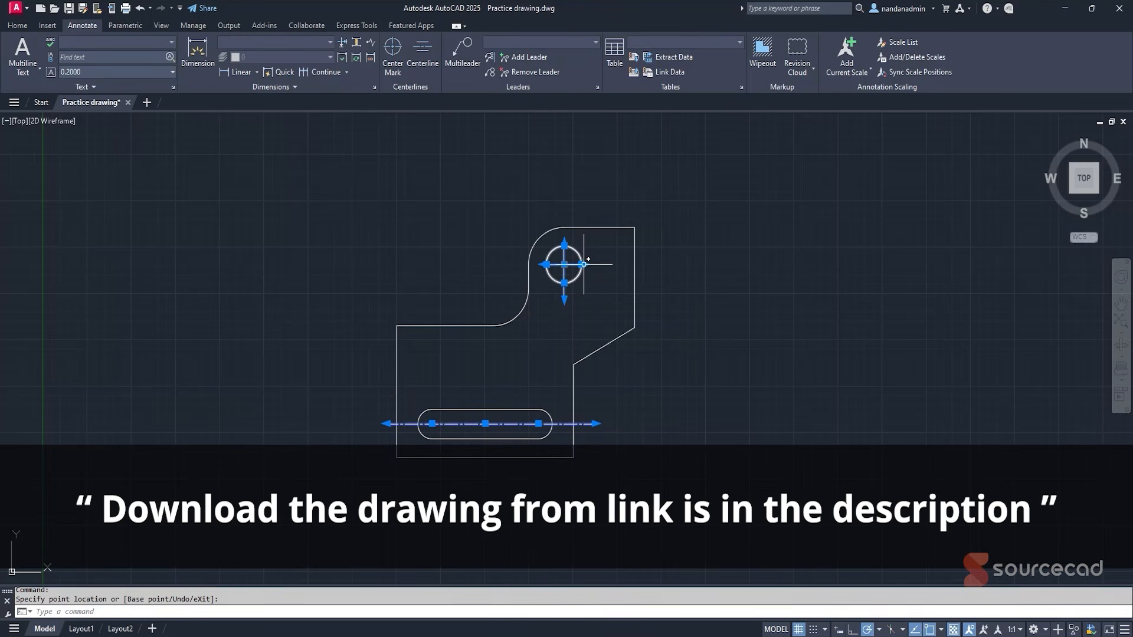
click(624, 264)
click(564, 245)
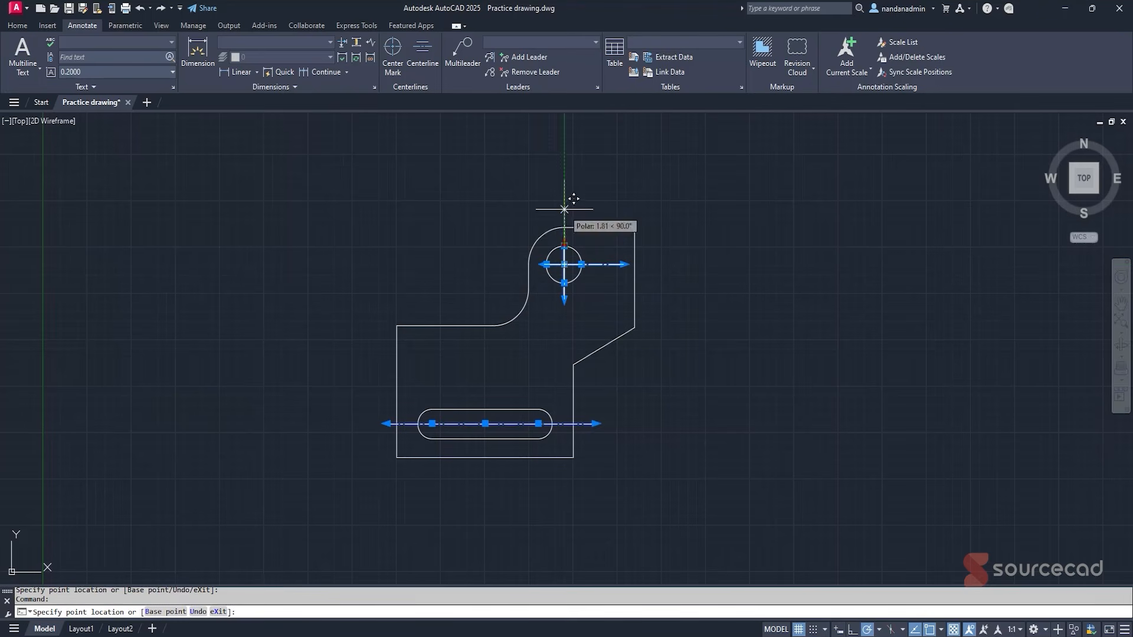
click(564, 207)
click(544, 264)
click(484, 265)
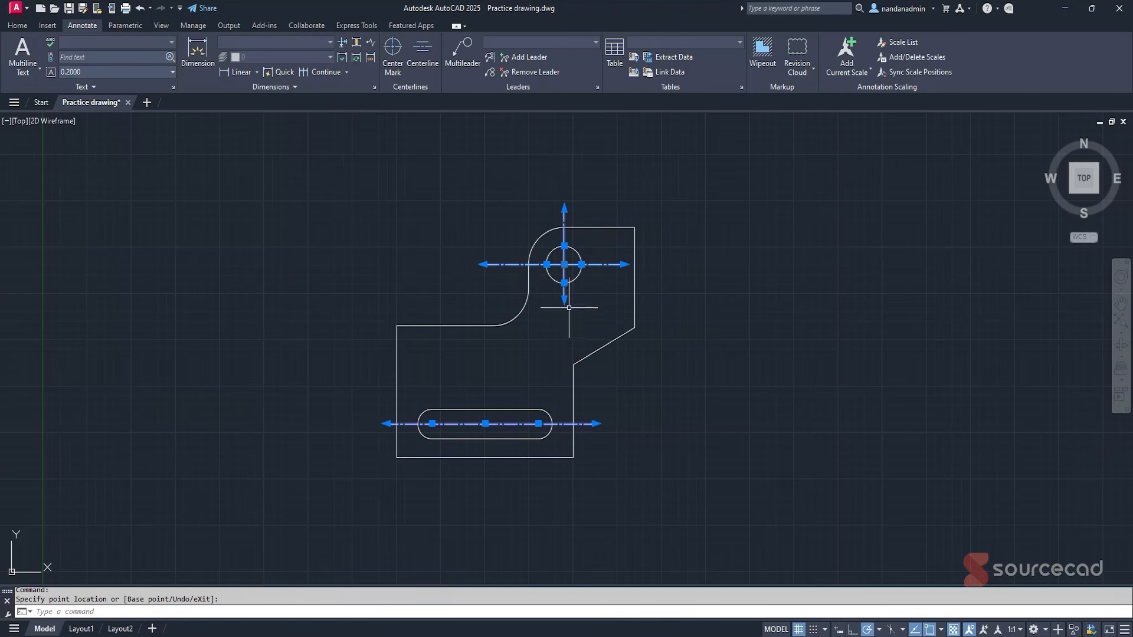
key(Escape)
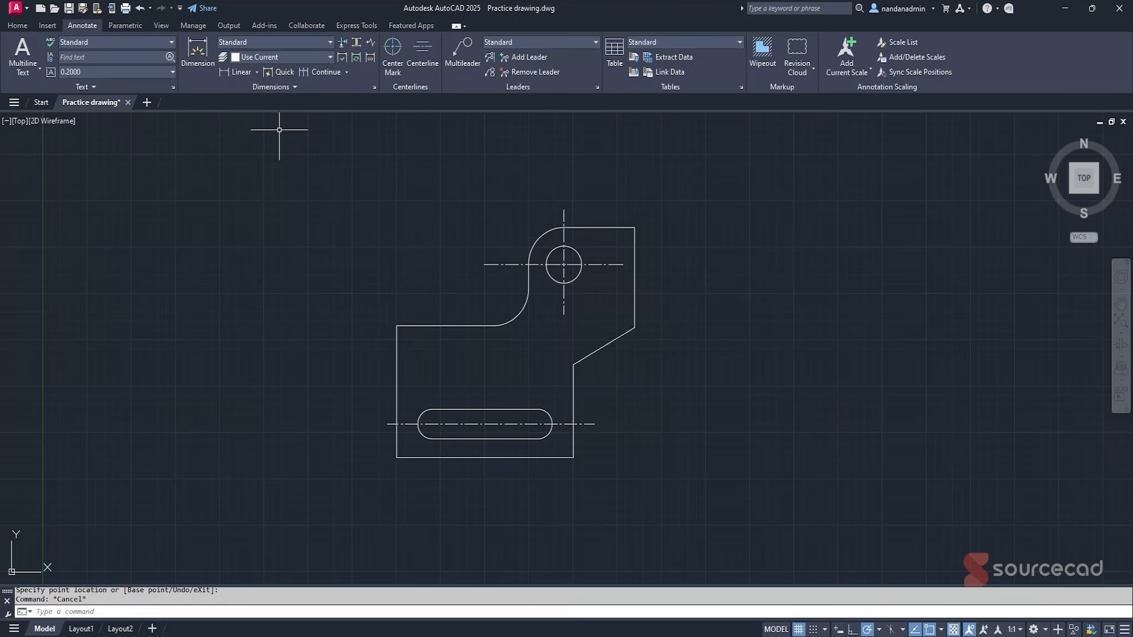
Draw a vertical line from the straight edge below the upper rounded corner up past the part's top edge.
click(17, 26)
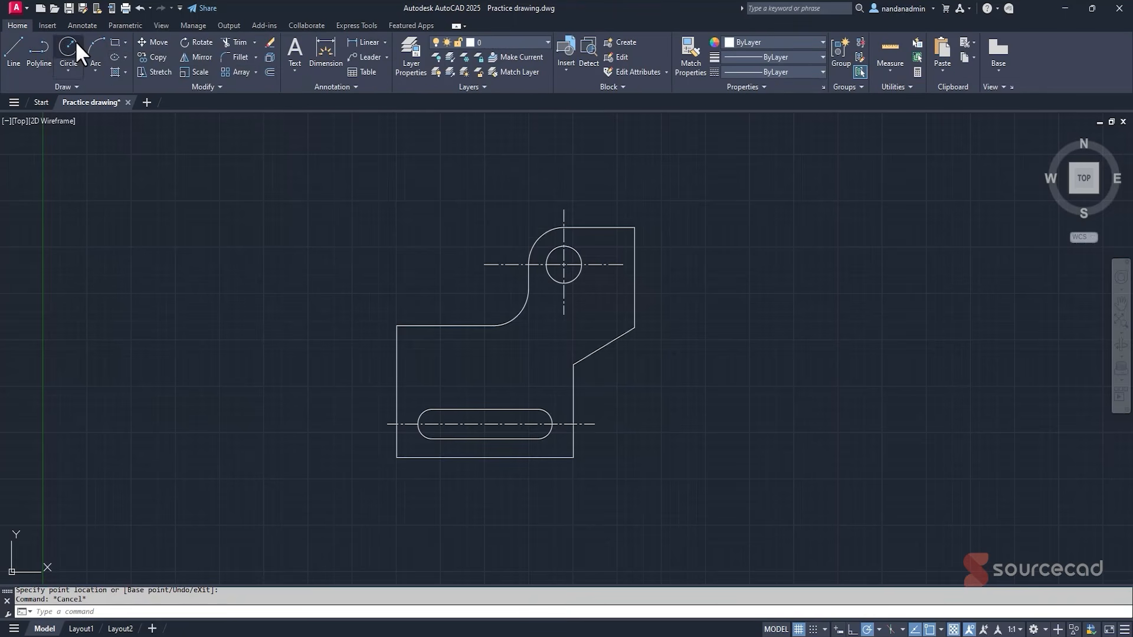
click(16, 52)
click(528, 274)
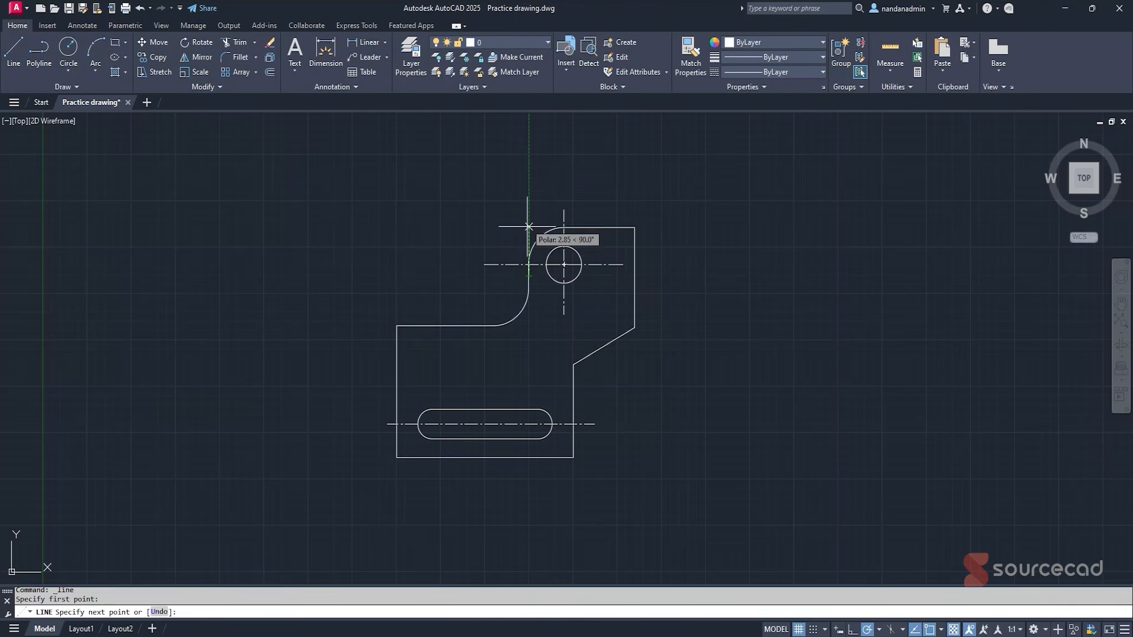
click(528, 179)
key(Return)
Draw a horizontal line from the midpoint of the part's top edge leftward, crossing the new vertical line.
key(Return)
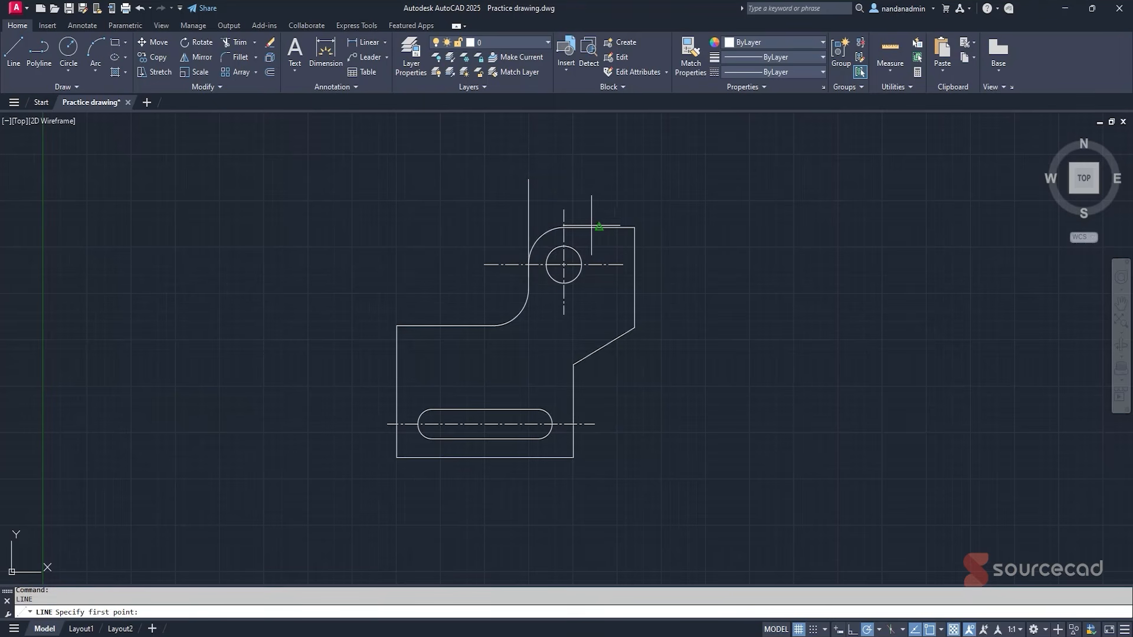
click(598, 226)
click(485, 227)
key(Return)
scroll(700, 267, up, 2)
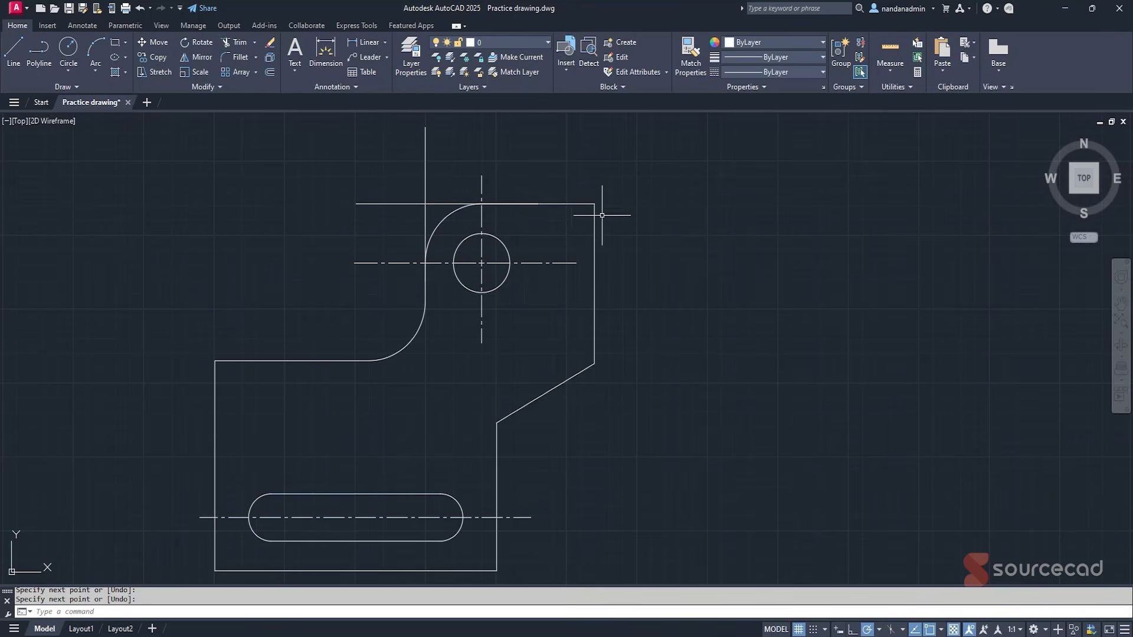
Set the linetype of the two new lines at the rounded corner to CENTER2.
click(745, 74)
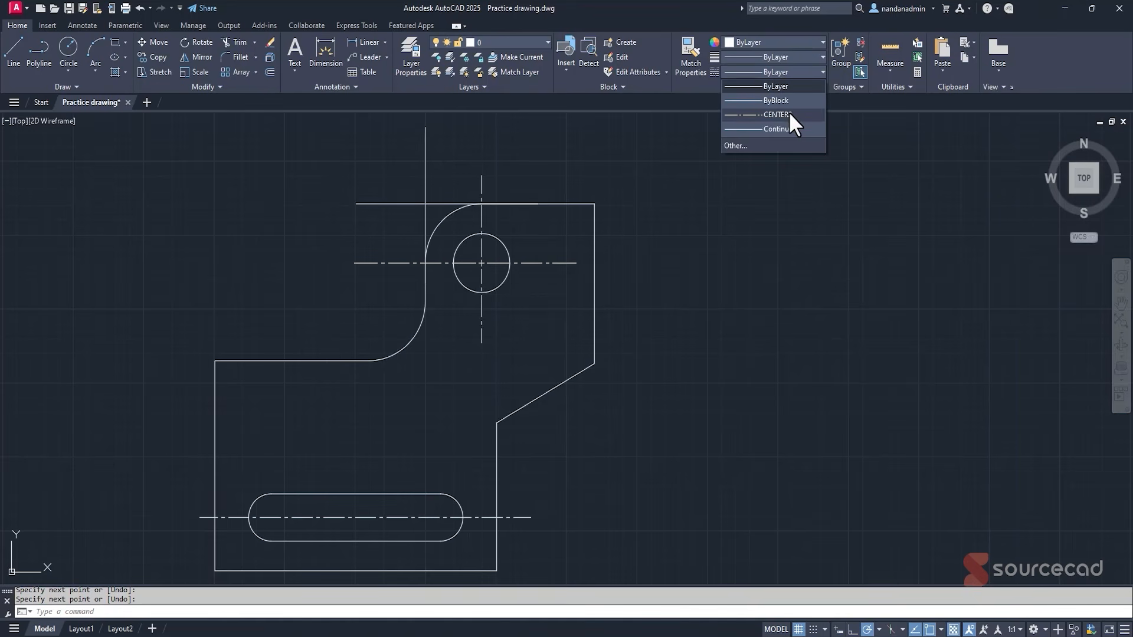
click(422, 148)
click(428, 172)
click(407, 203)
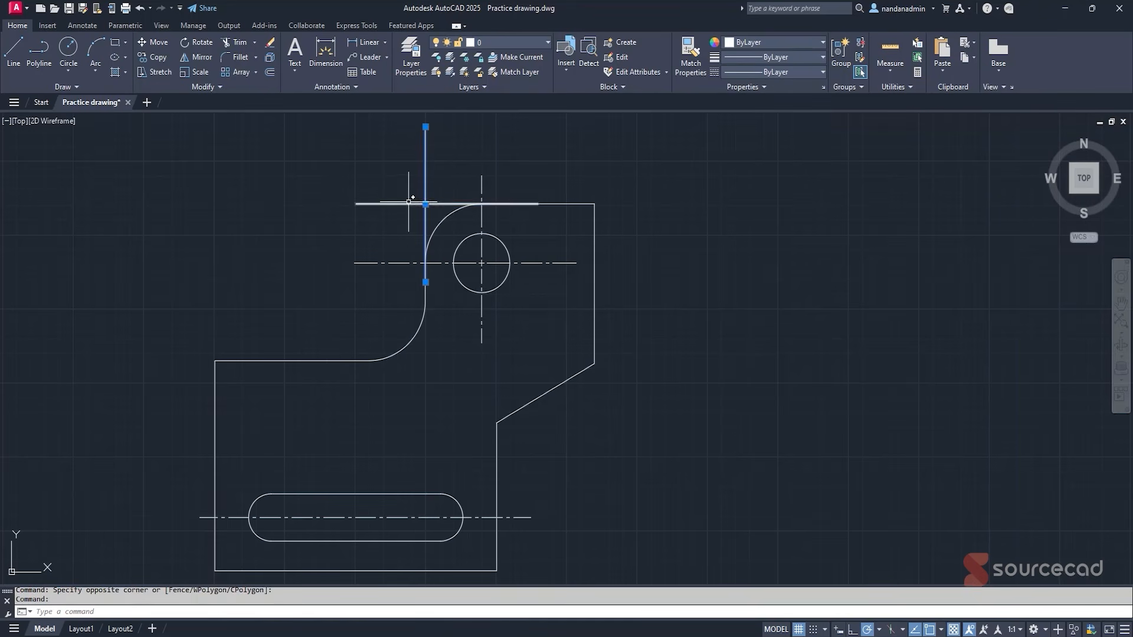
click(774, 71)
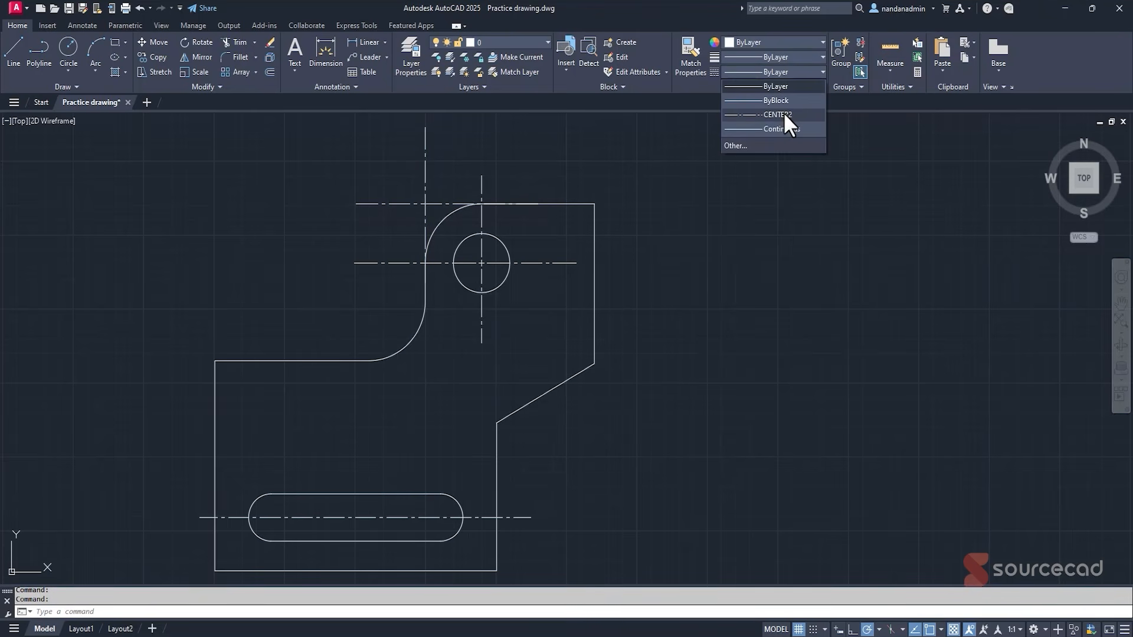
click(783, 112)
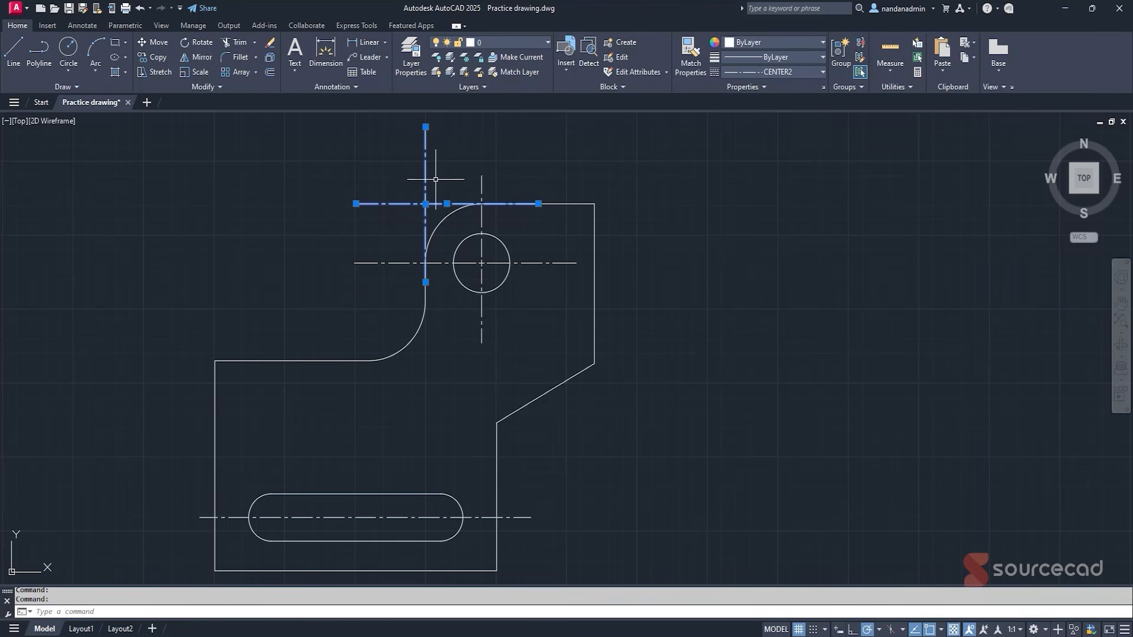
mouse_move(469, 204)
key(Escape)
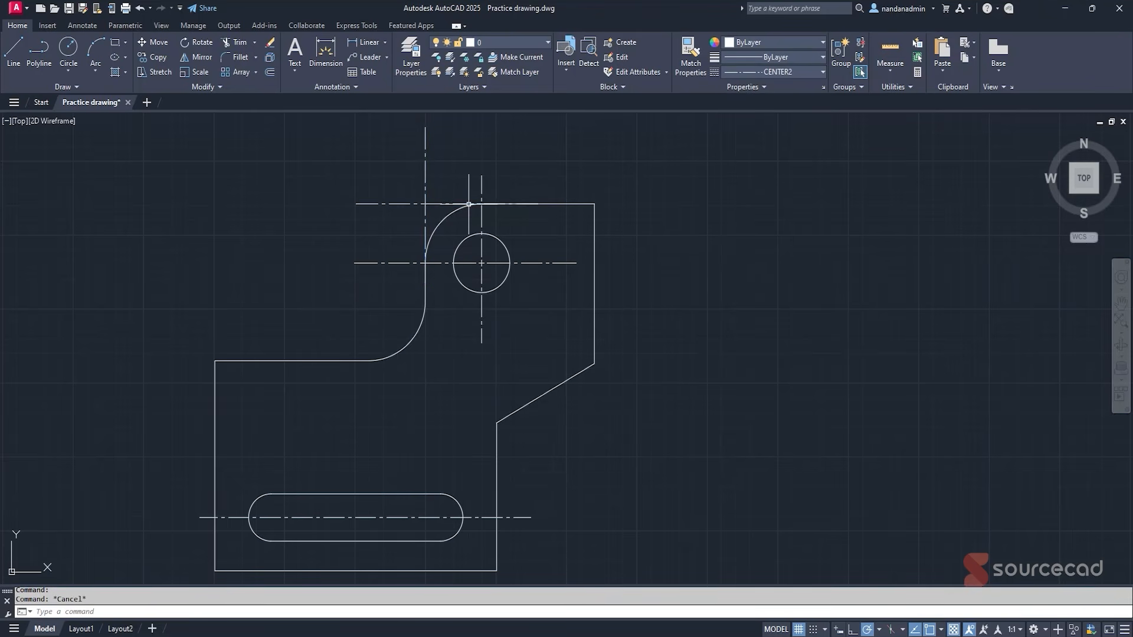
Load the DASHED linetype from acad.lin into the drawing.
click(778, 71)
click(781, 145)
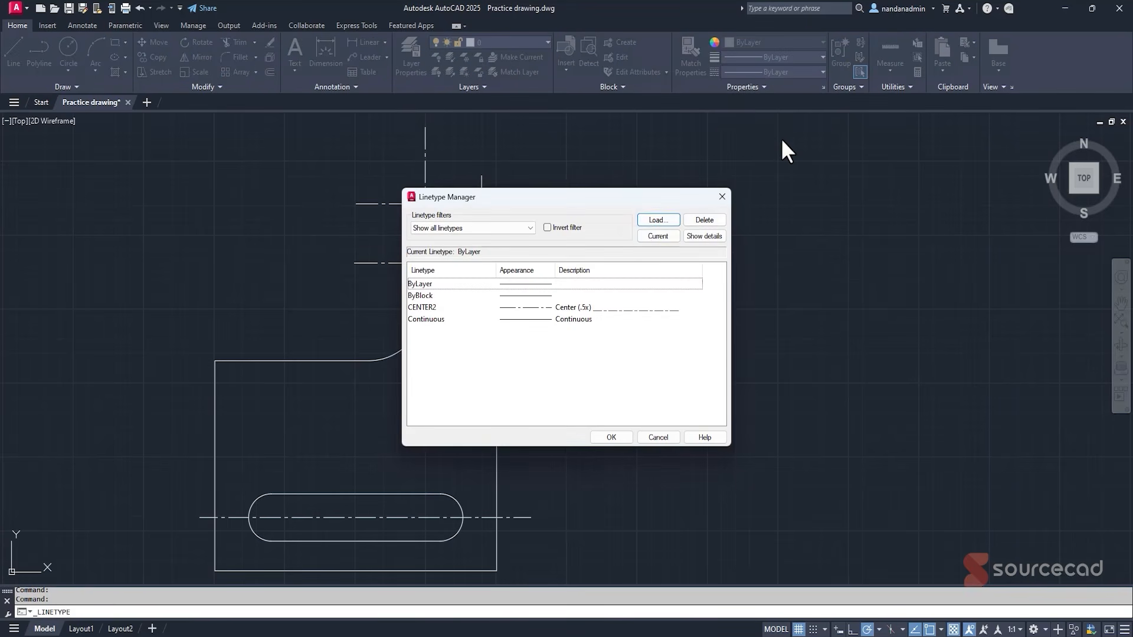
click(649, 221)
scroll(607, 324, down, 4)
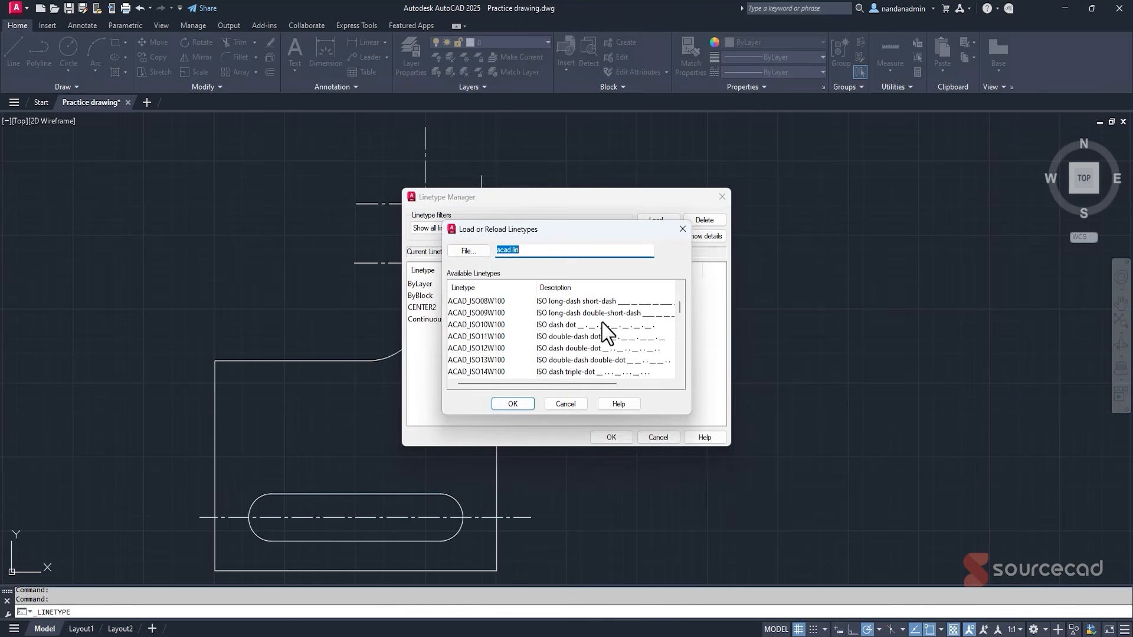
scroll(604, 325, down, 2)
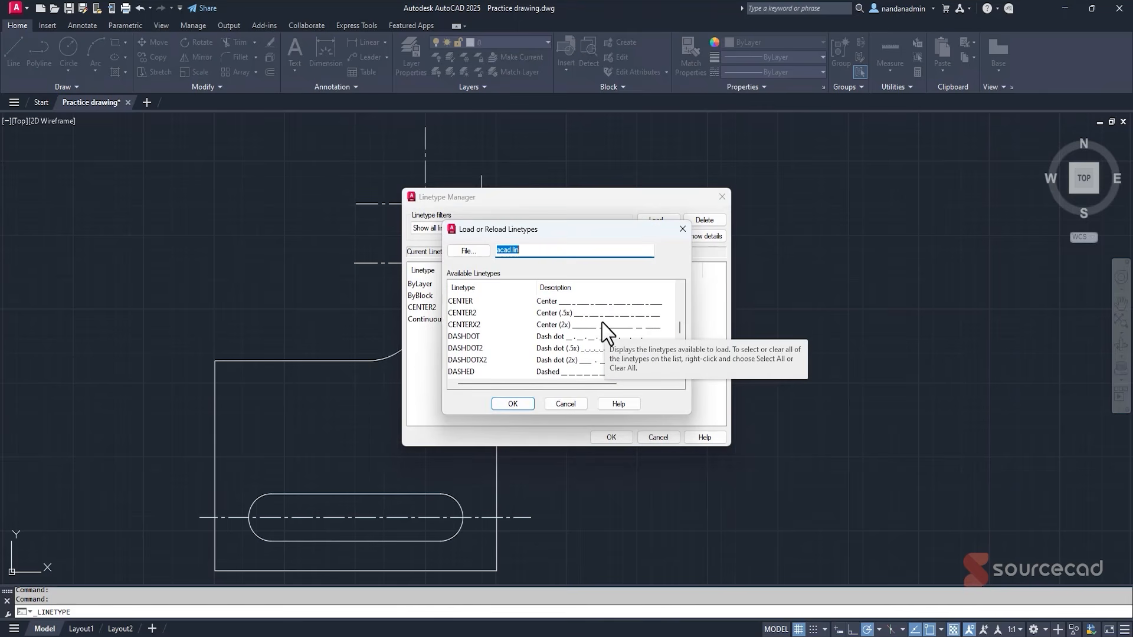
scroll(607, 333, down, 1)
click(550, 338)
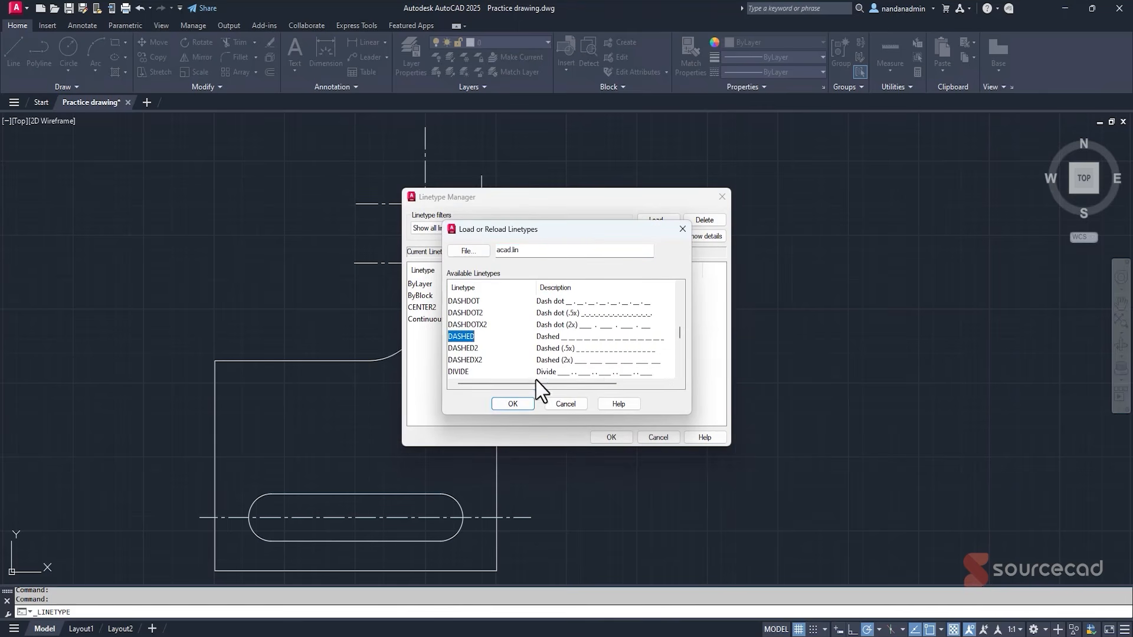
click(512, 404)
click(611, 437)
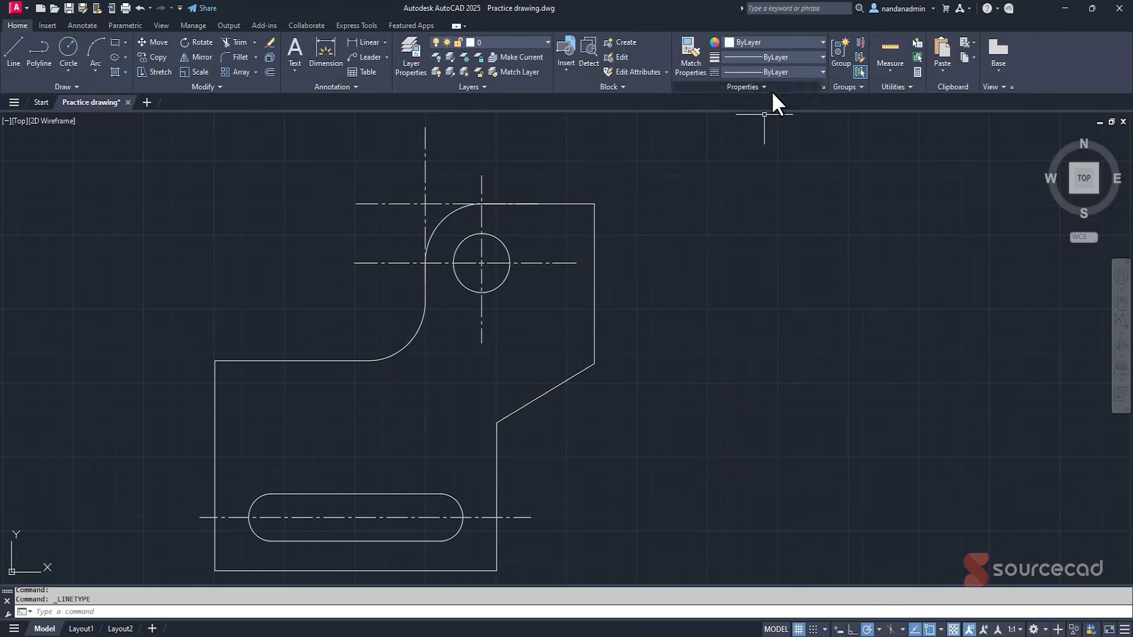
Apply the DASHED linetype to the vertical and horizontal lines at the upper rounded corner.
click(779, 72)
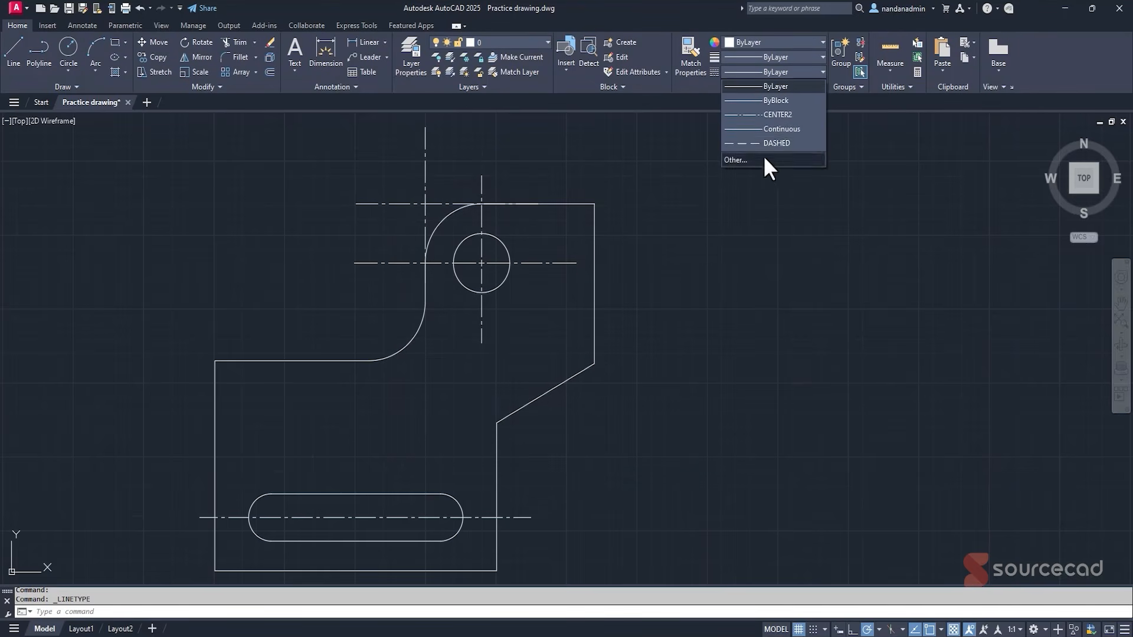
click(424, 174)
click(416, 203)
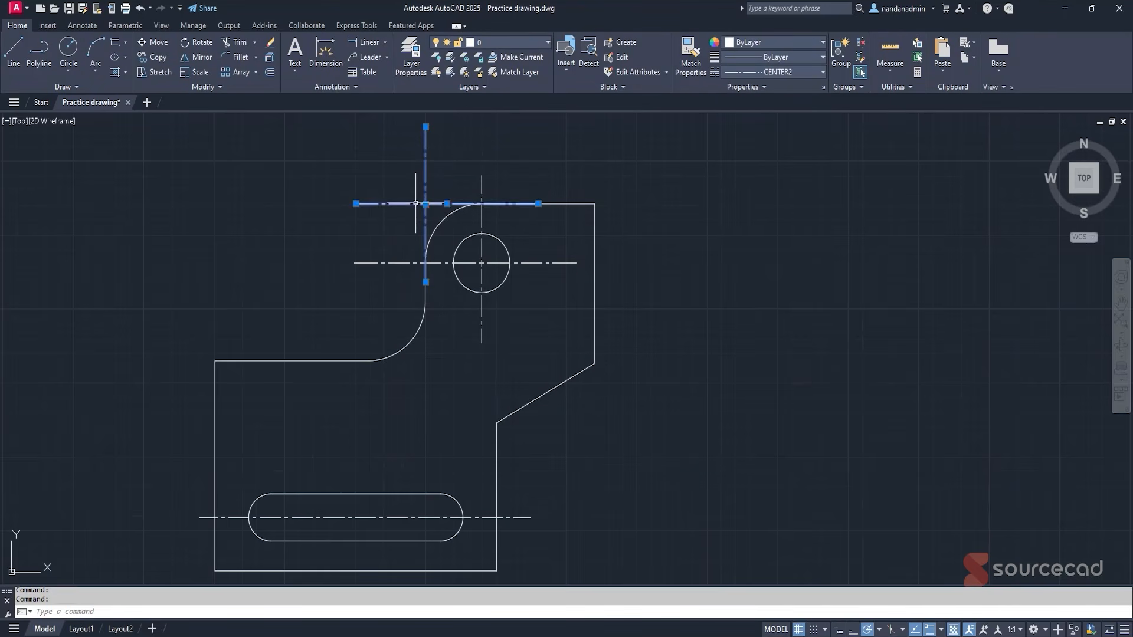
click(788, 71)
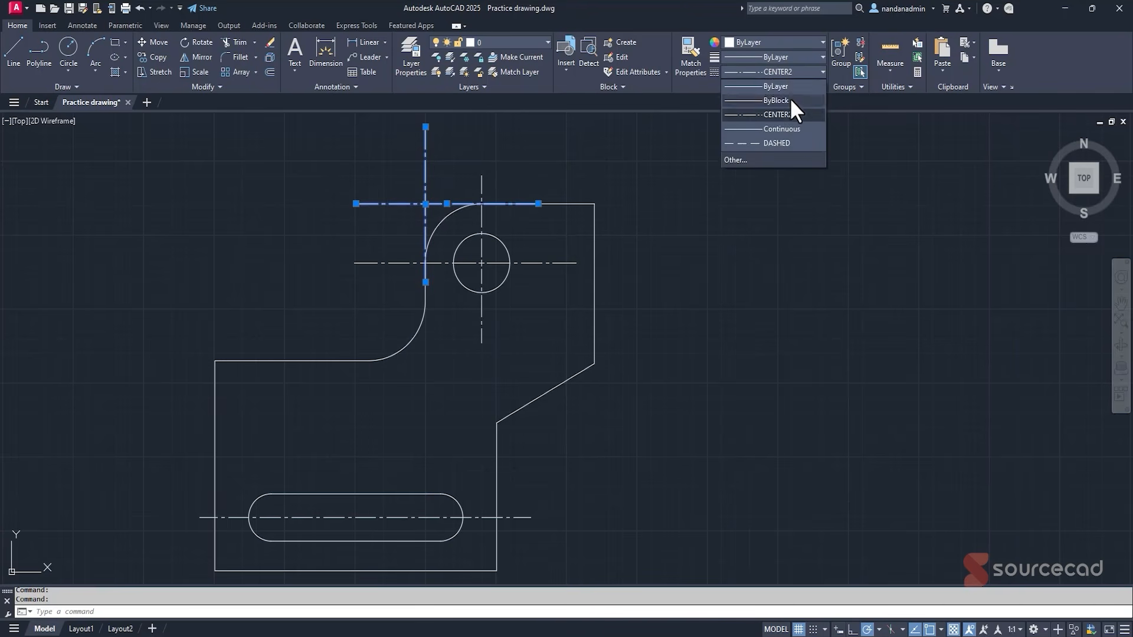
click(793, 143)
key(Escape)
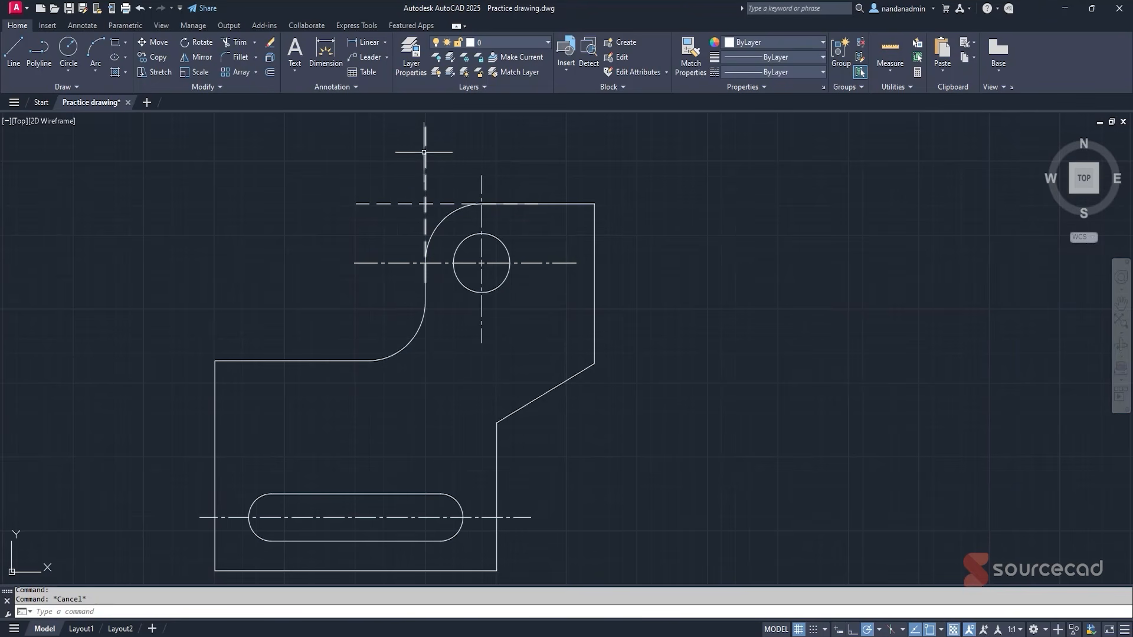
Set the linetype scale of the two dashed lines to 0.5.
click(425, 187)
click(412, 203)
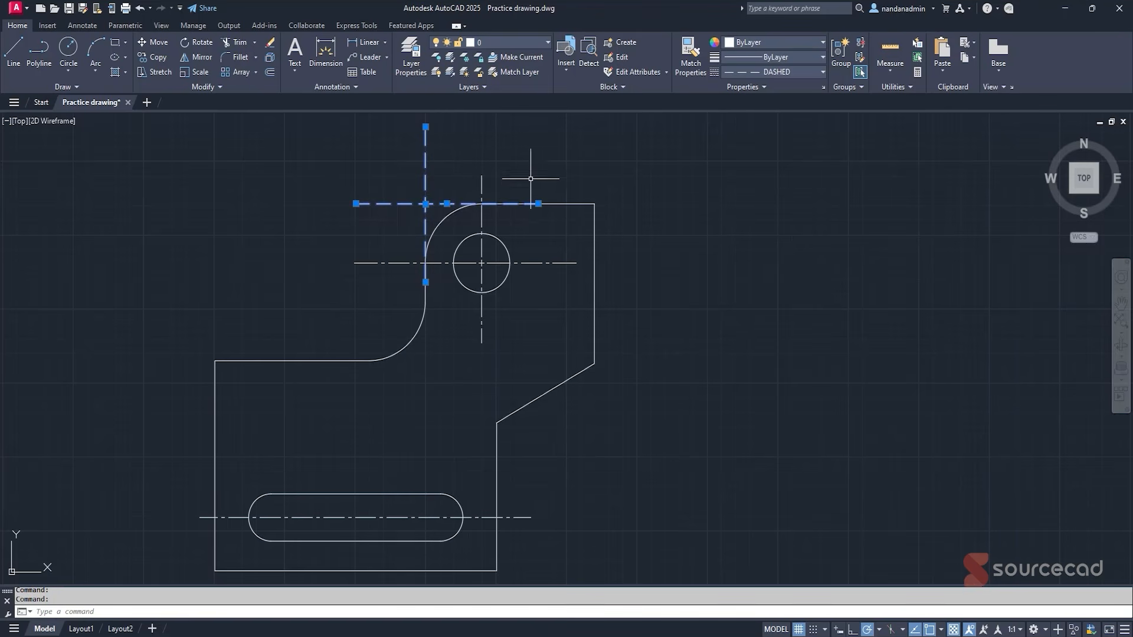
right_click(597, 163)
click(633, 422)
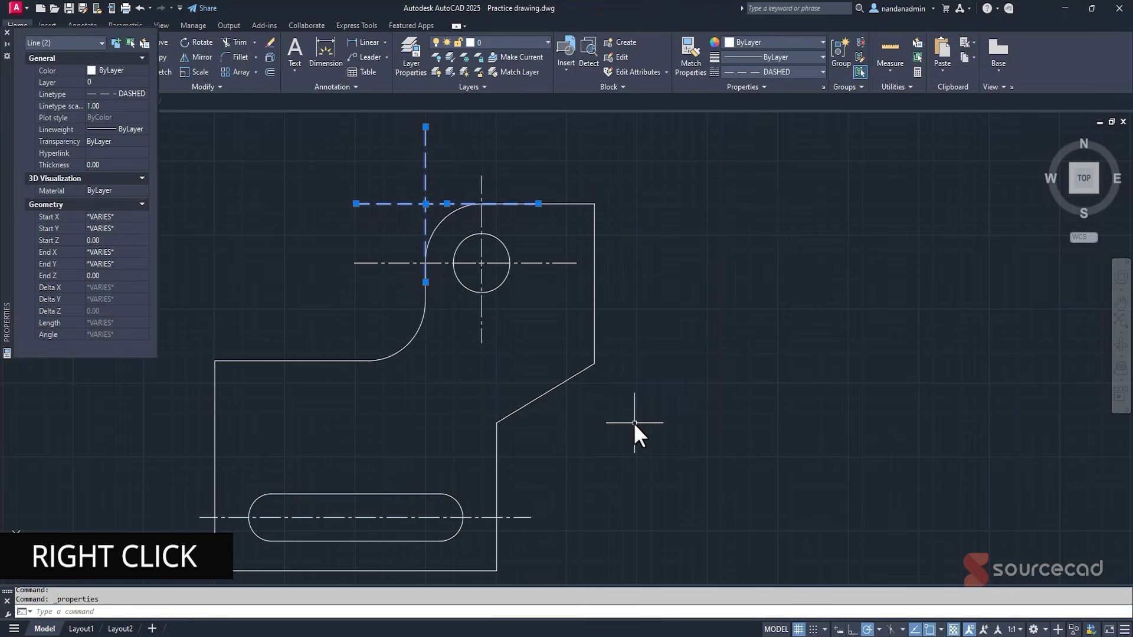
click(119, 105)
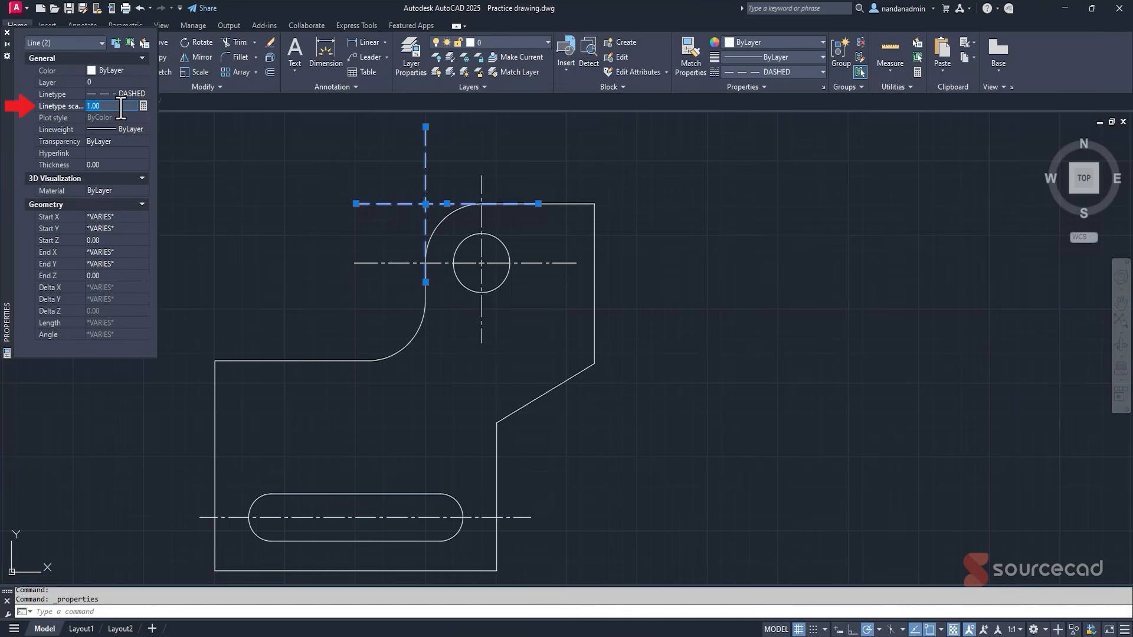
text(0.5)
key(Return)
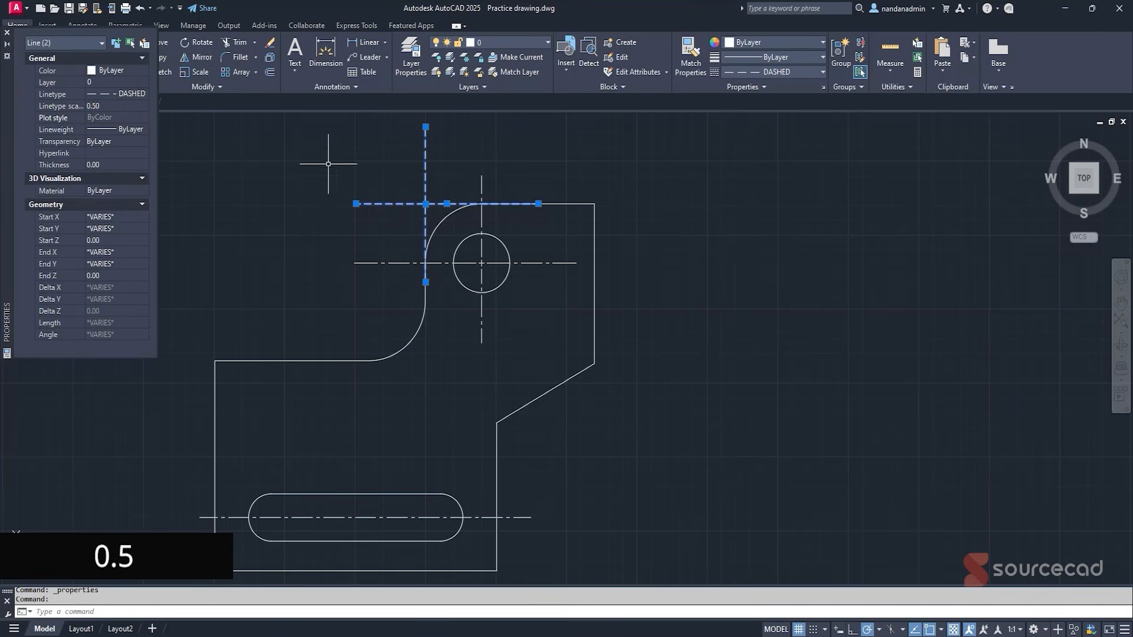
click(6, 32)
key(Escape)
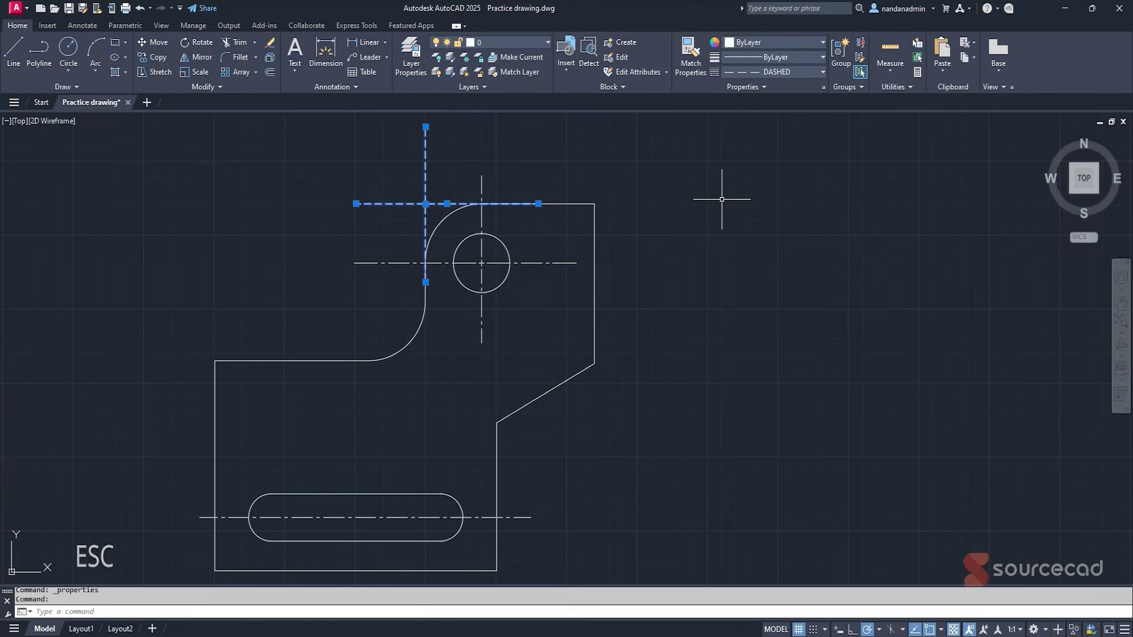
Trim the overhanging ends of the two dashed lines so they form a square corner where they meet.
scroll(722, 199, down, 2)
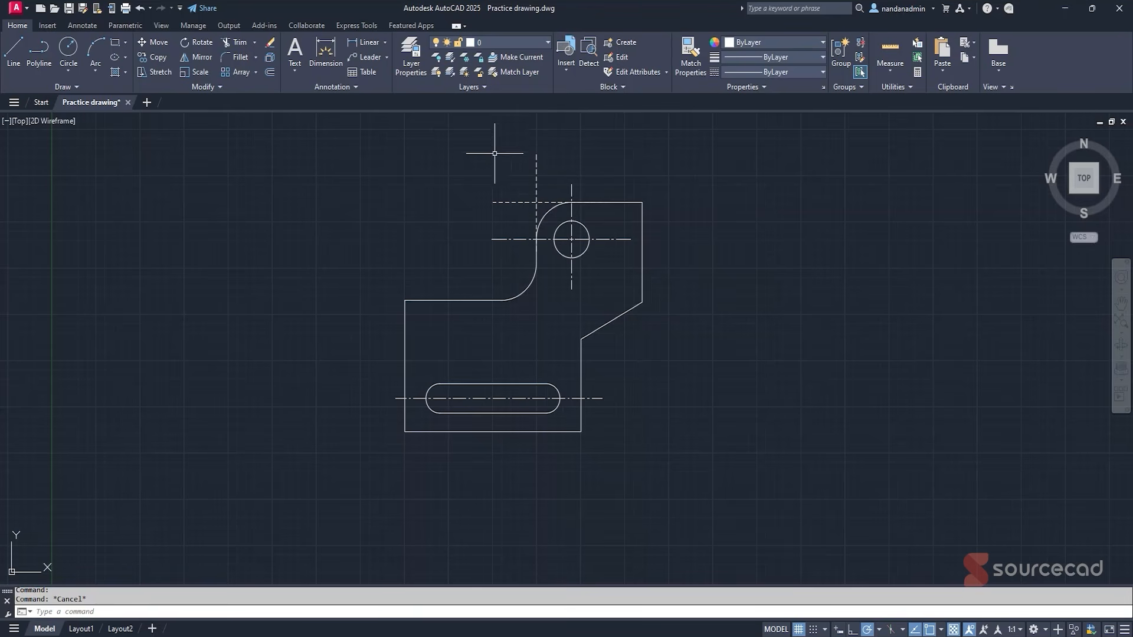
click(232, 45)
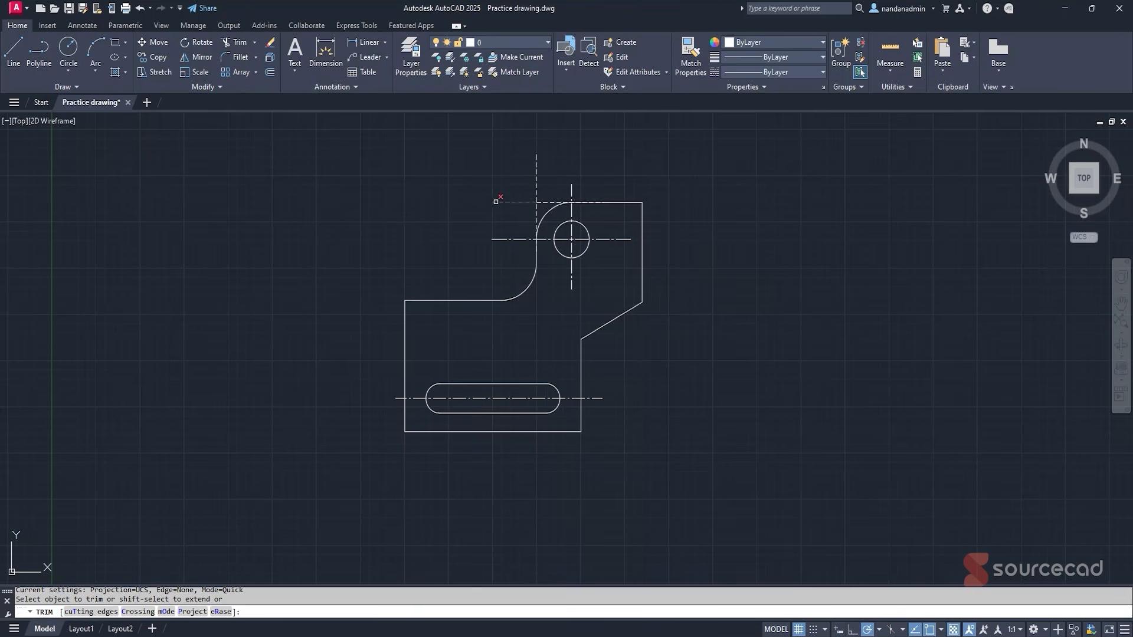
click(498, 202)
key(Escape)
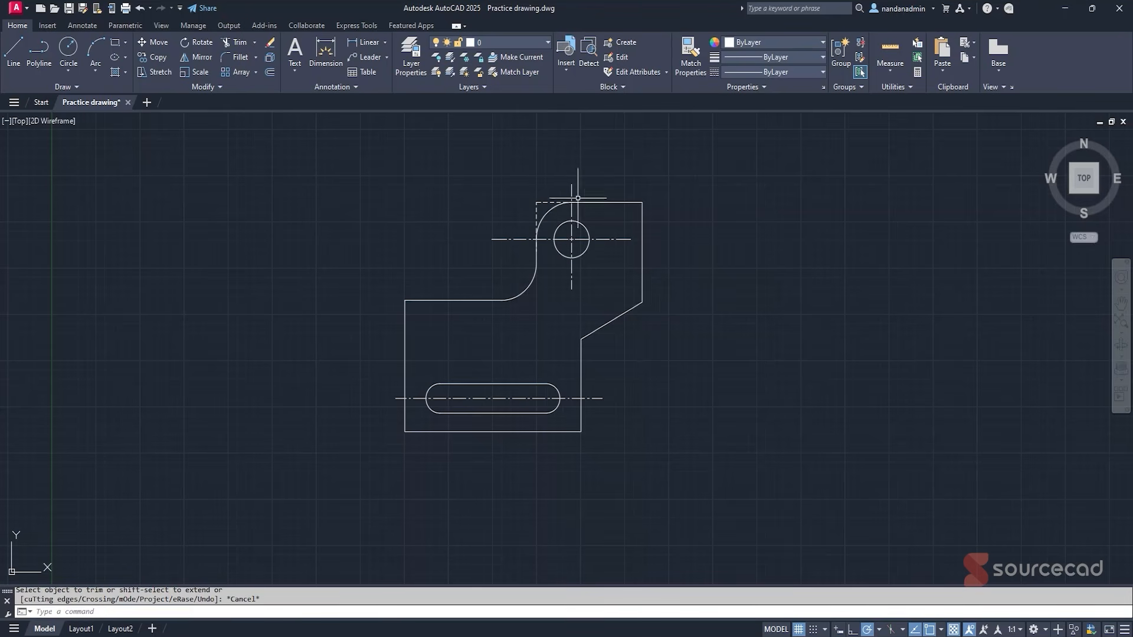
scroll(577, 243, up, 4)
scroll(587, 233, down, 5)
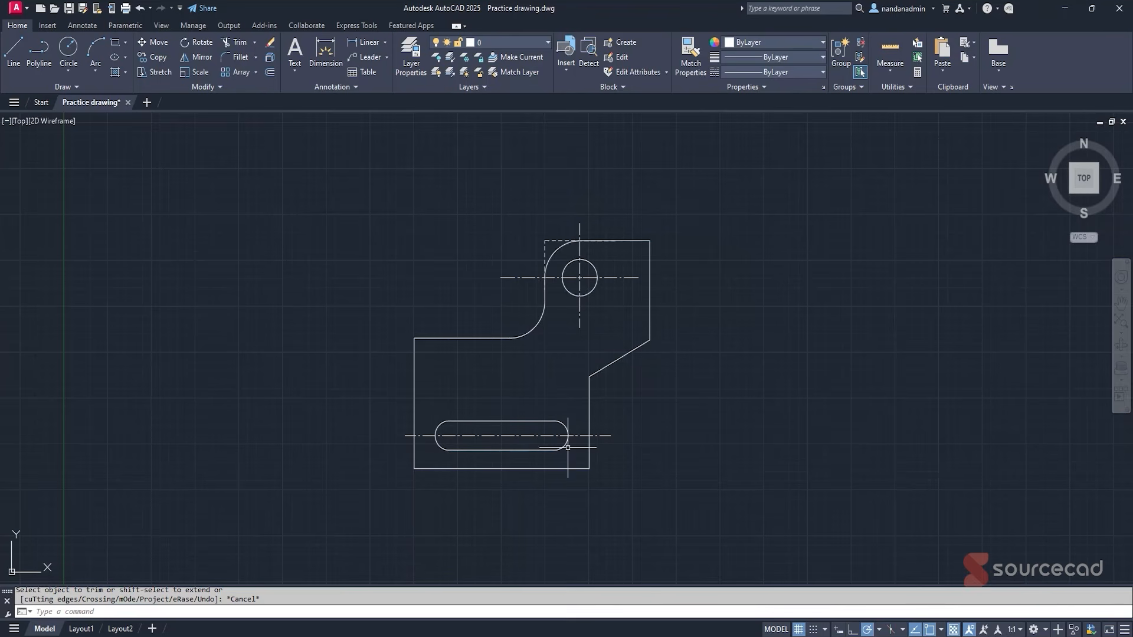
click(766, 87)
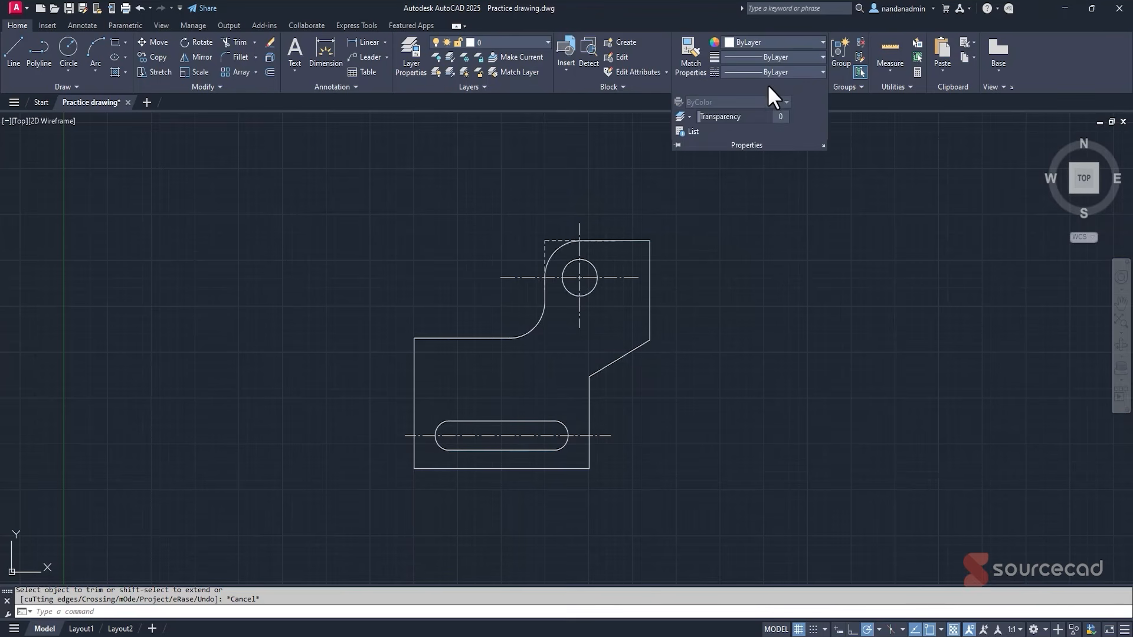
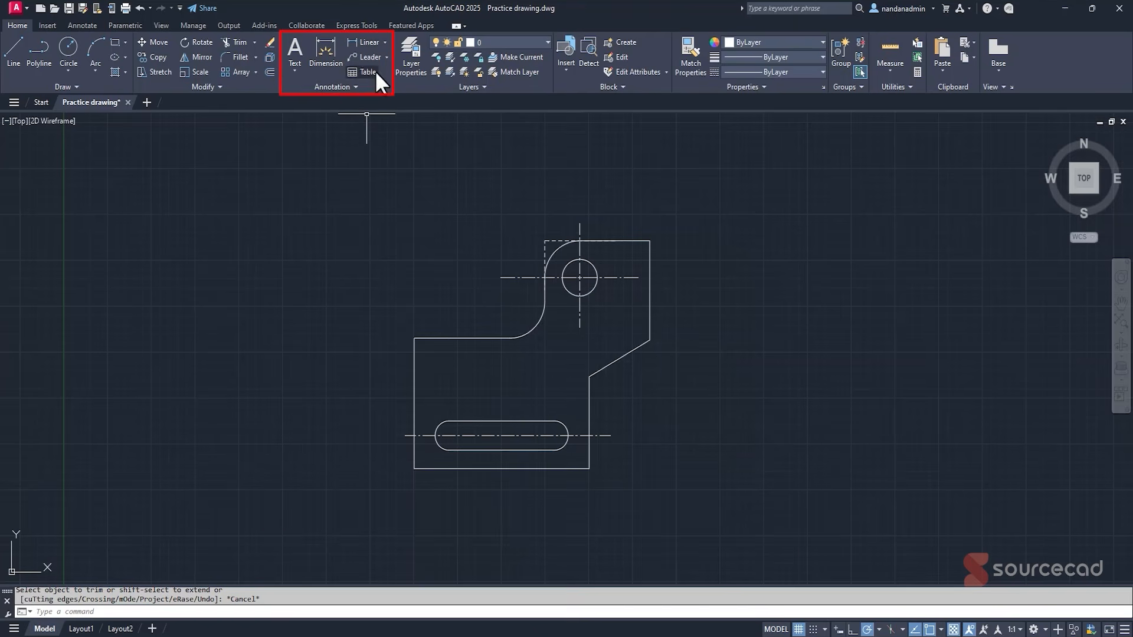
click(85, 23)
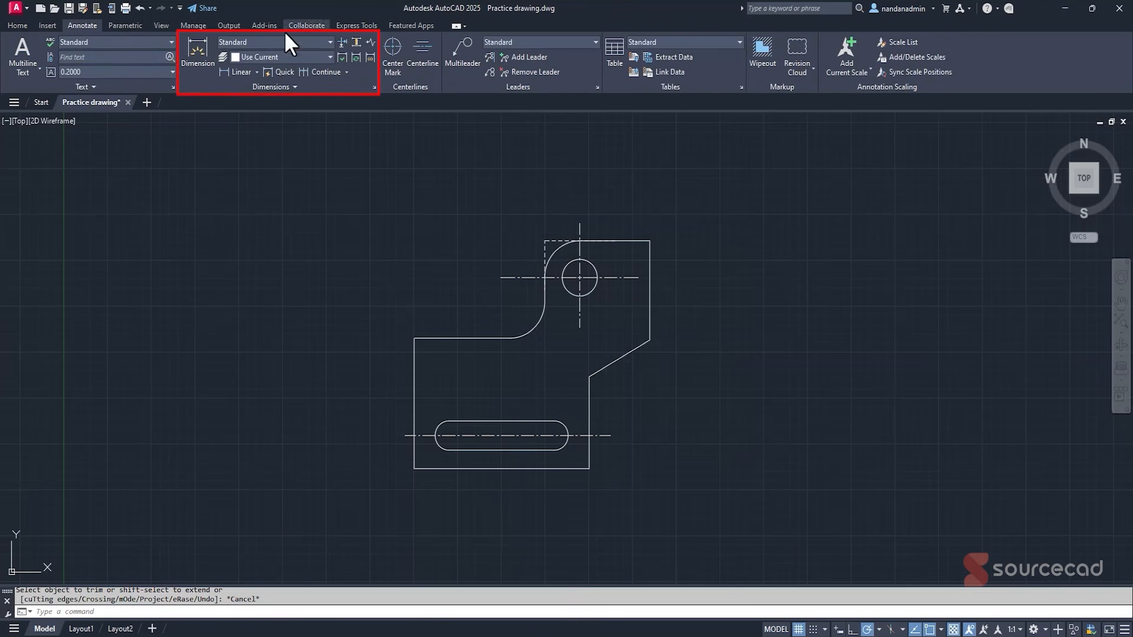
click(22, 27)
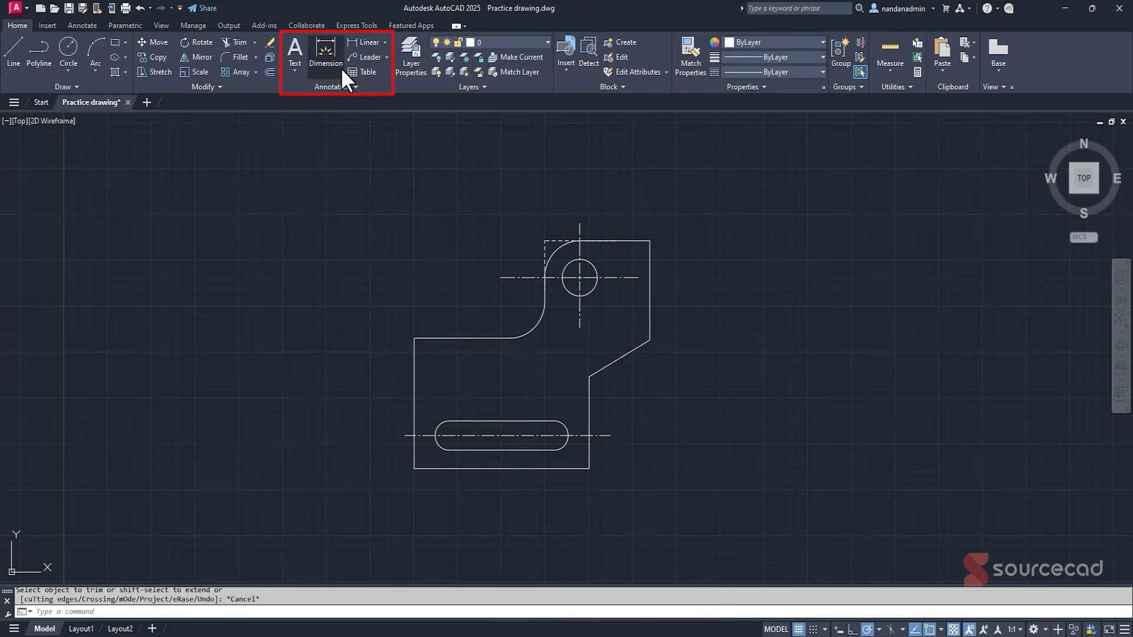
Add a linear dimension for the length of the part's bottom edge, placed just below it.
click(385, 42)
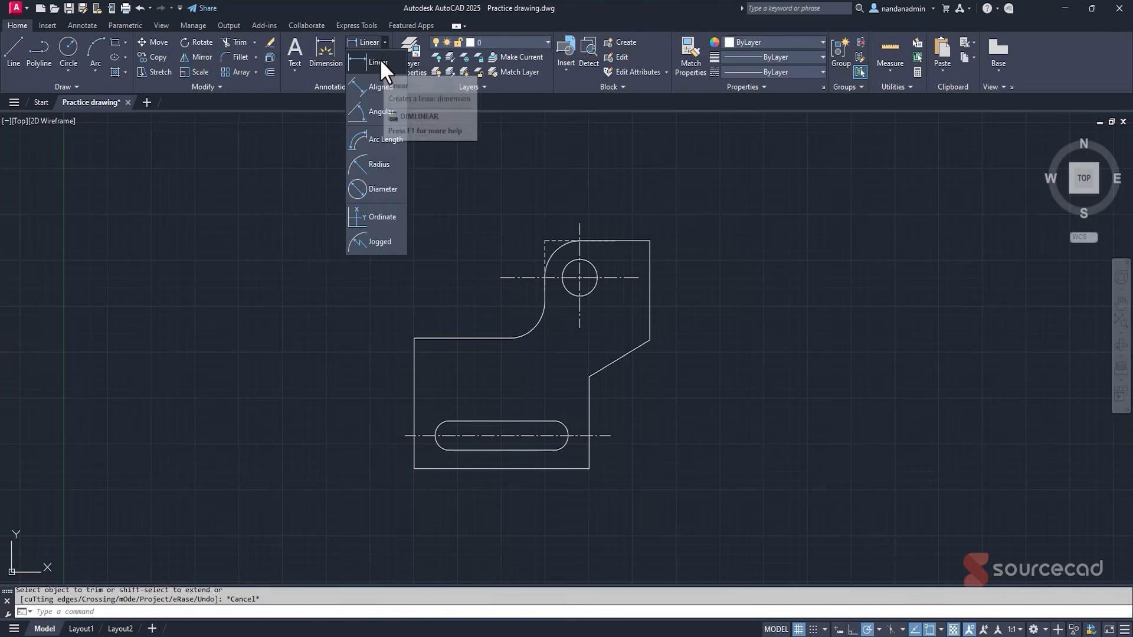
click(380, 61)
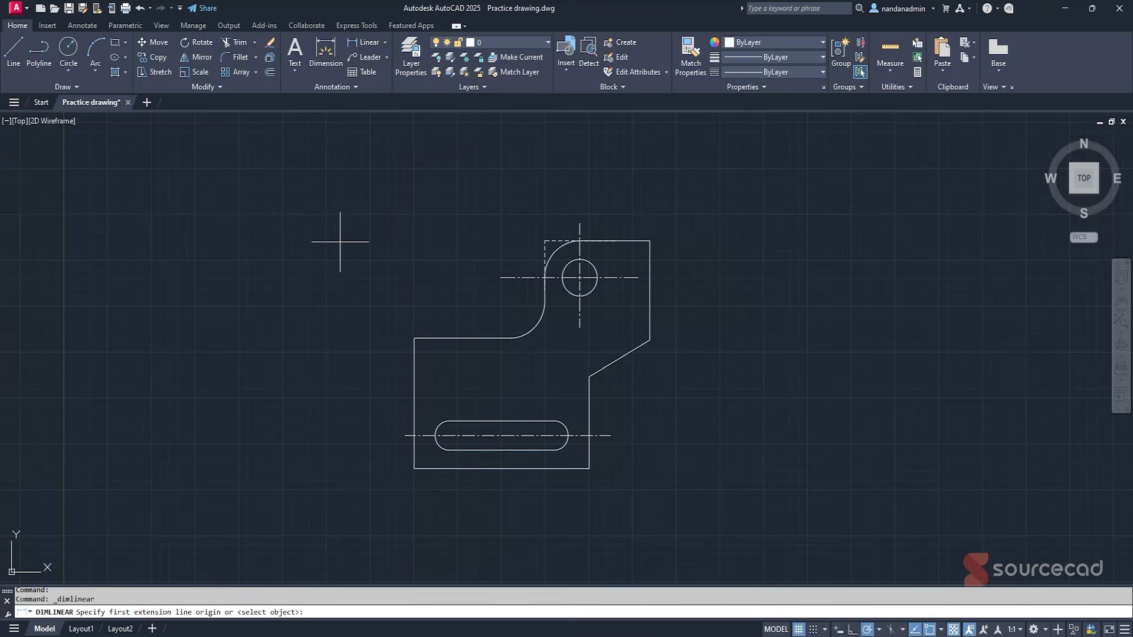
click(414, 468)
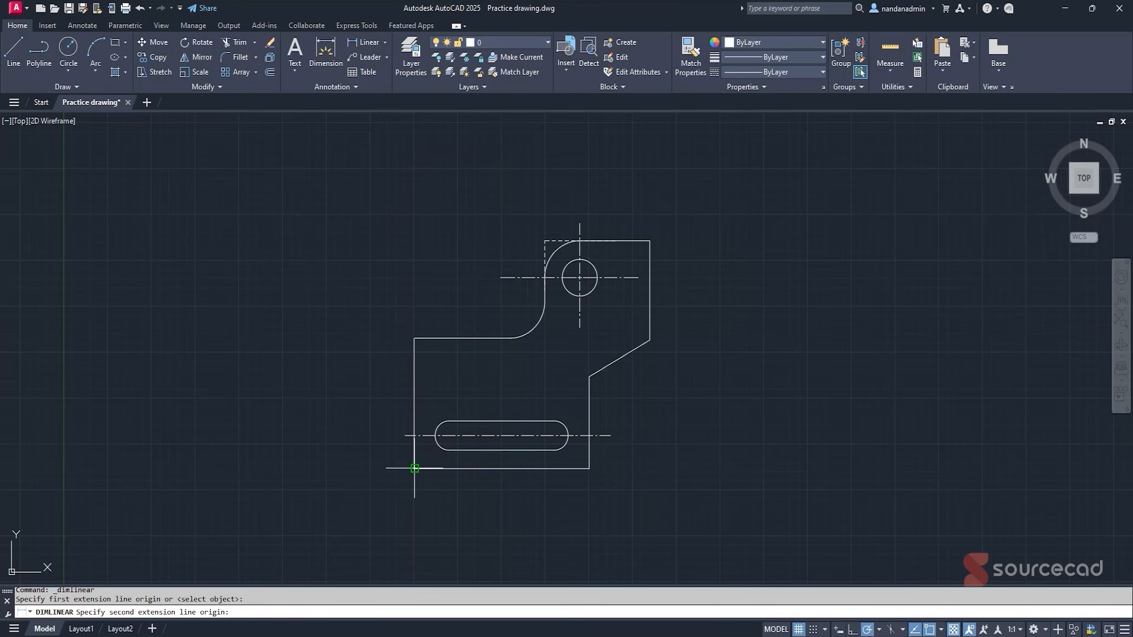
click(589, 468)
click(509, 487)
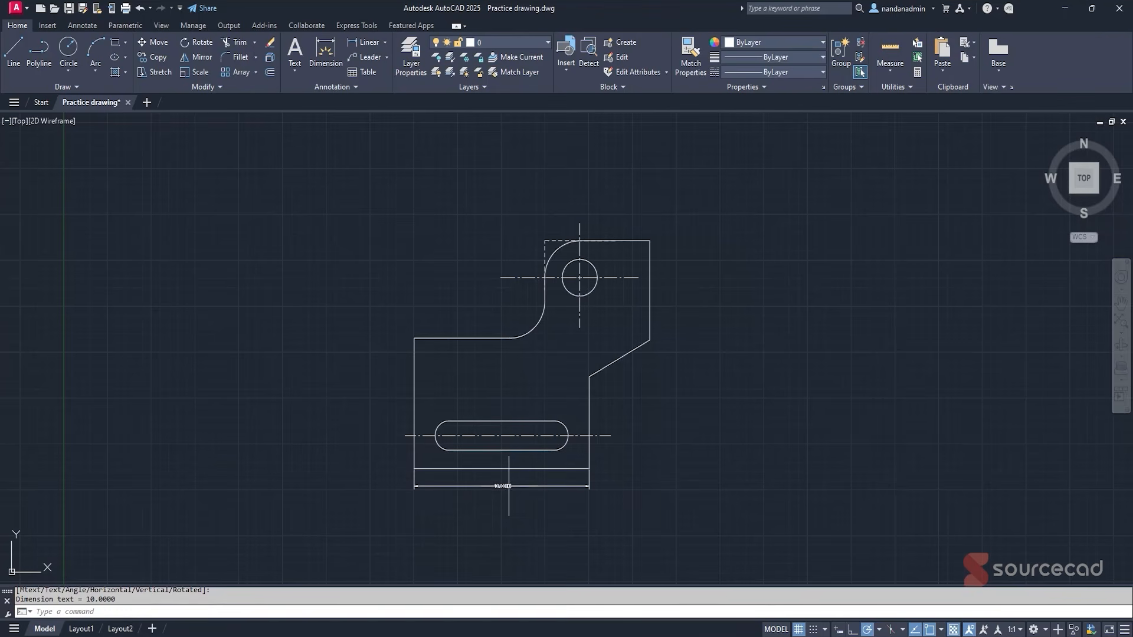
Modify the Standard dimension style so linear dimensions use a precision of 0.00.
scroll(493, 494, up, 4)
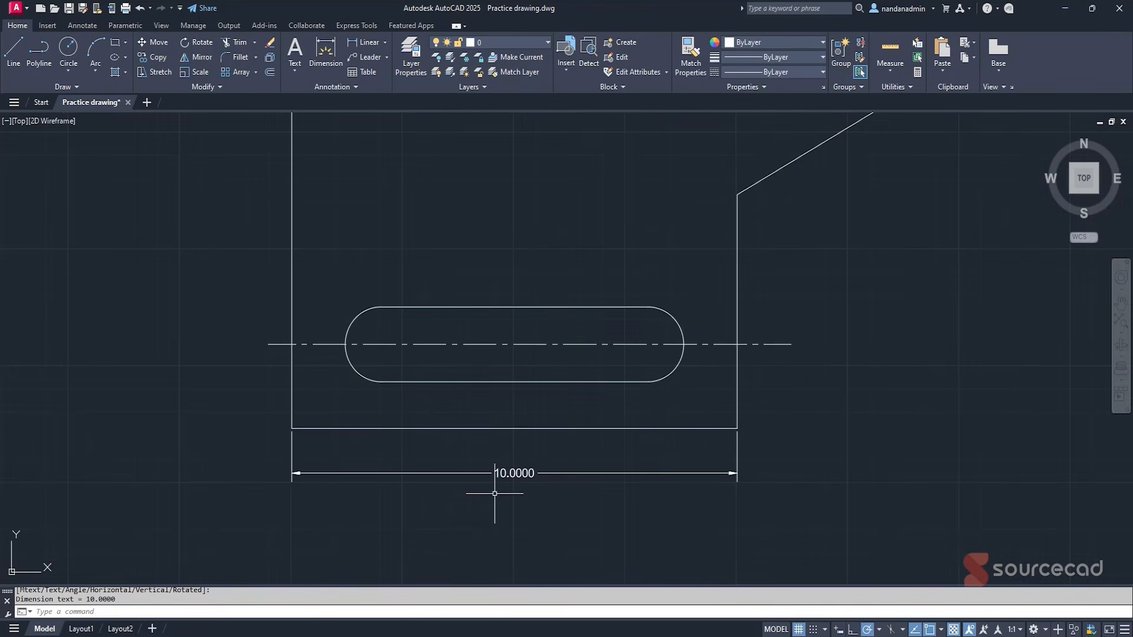
scroll(519, 502, up, 2)
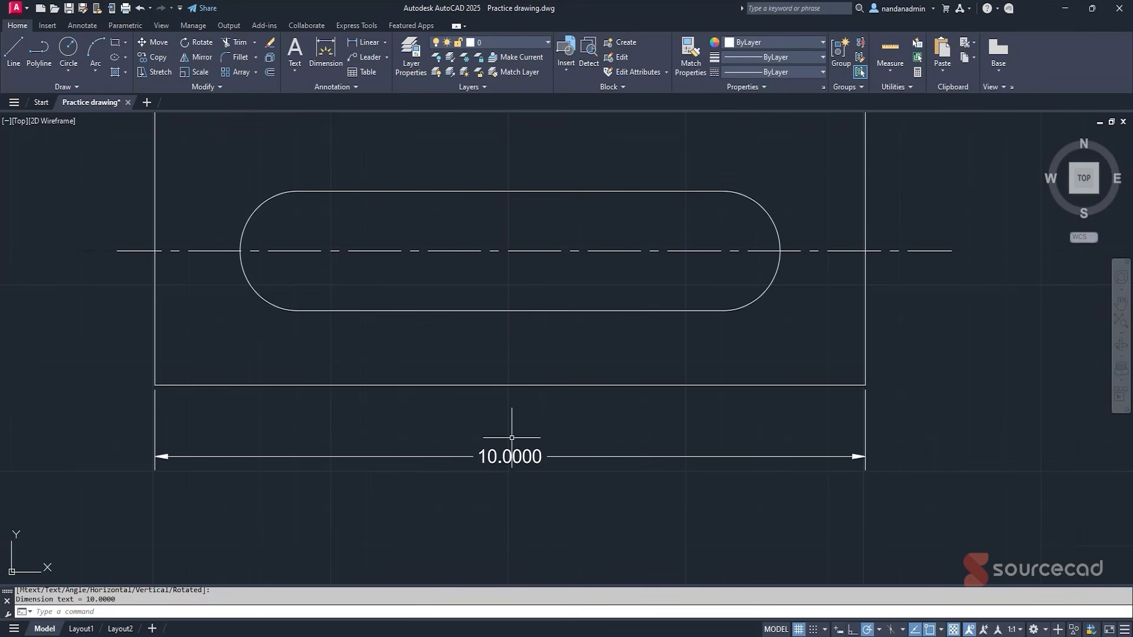
scroll(516, 466, down, 6)
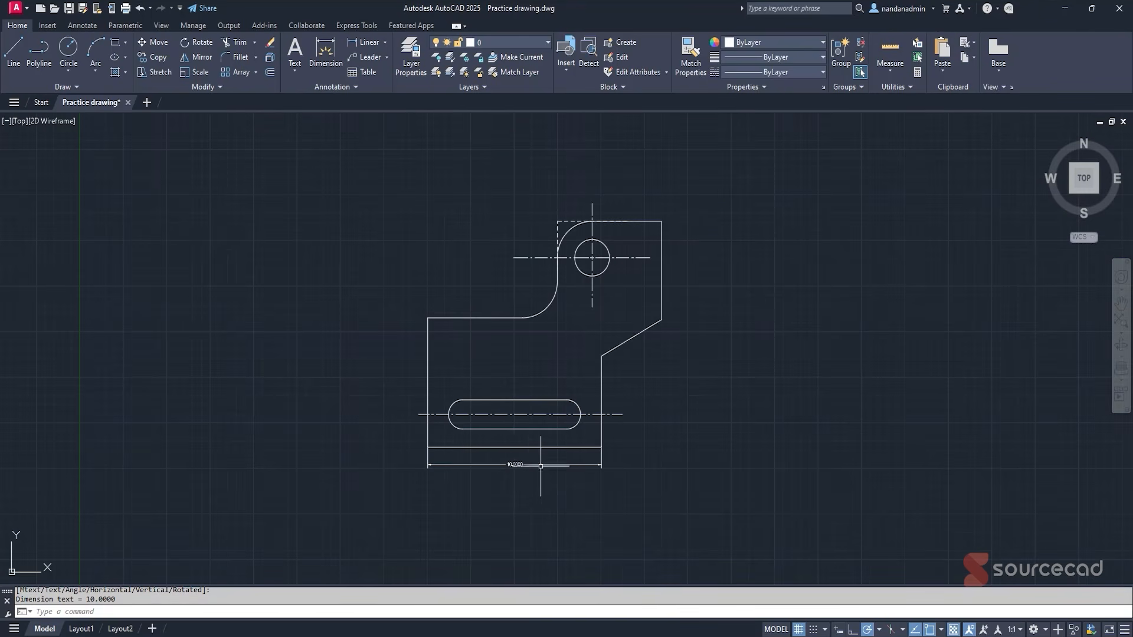
scroll(513, 465, up, 2)
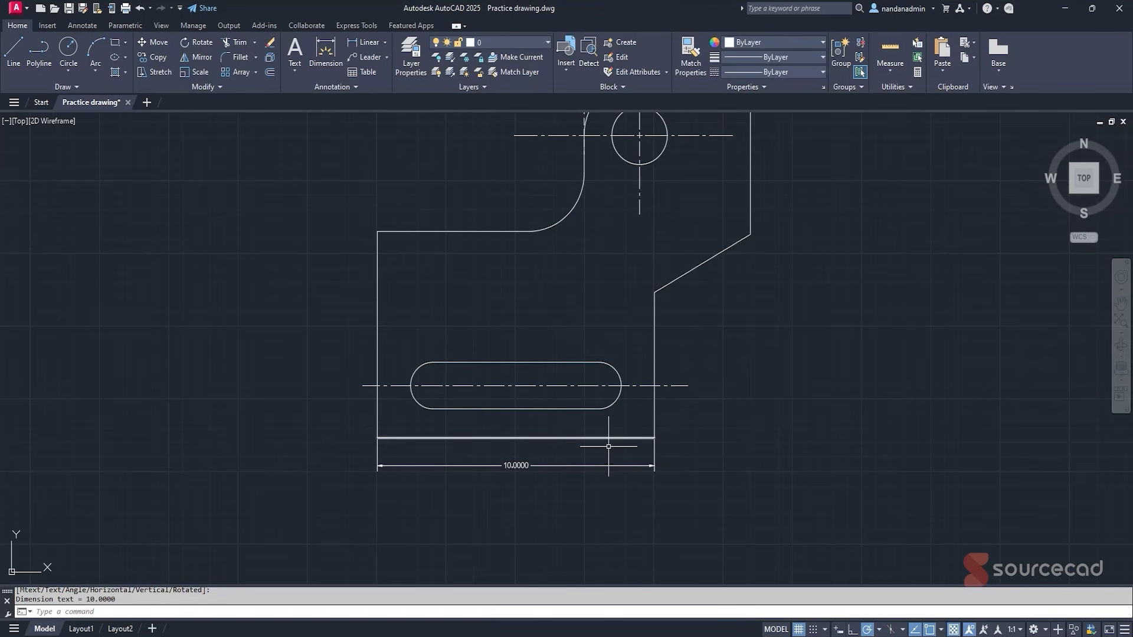
scroll(520, 473, up, 4)
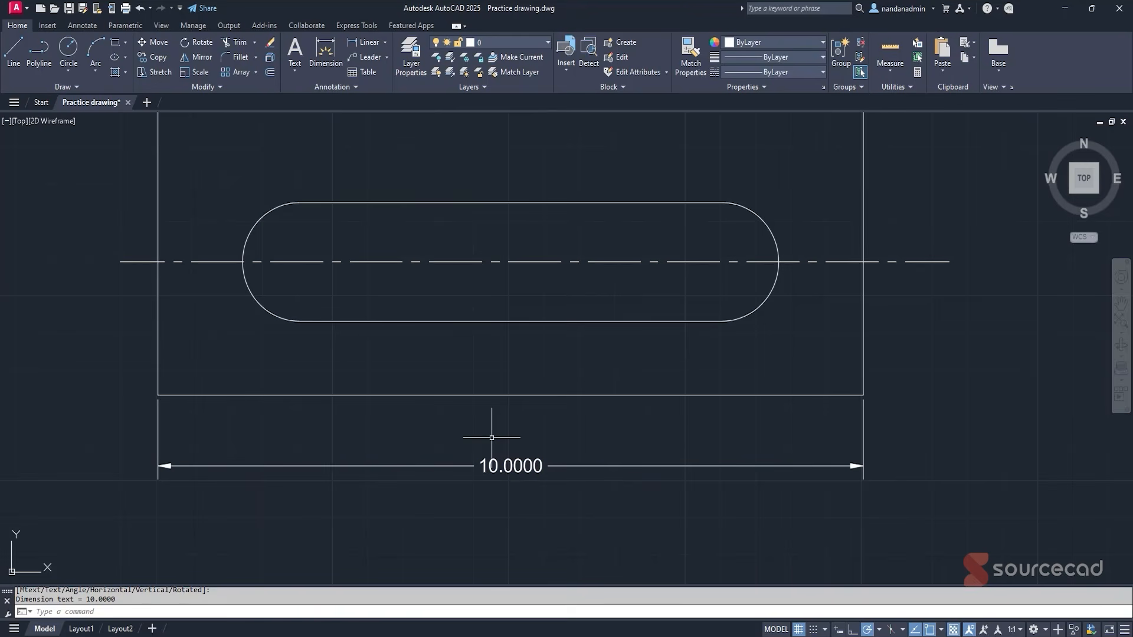
click(348, 90)
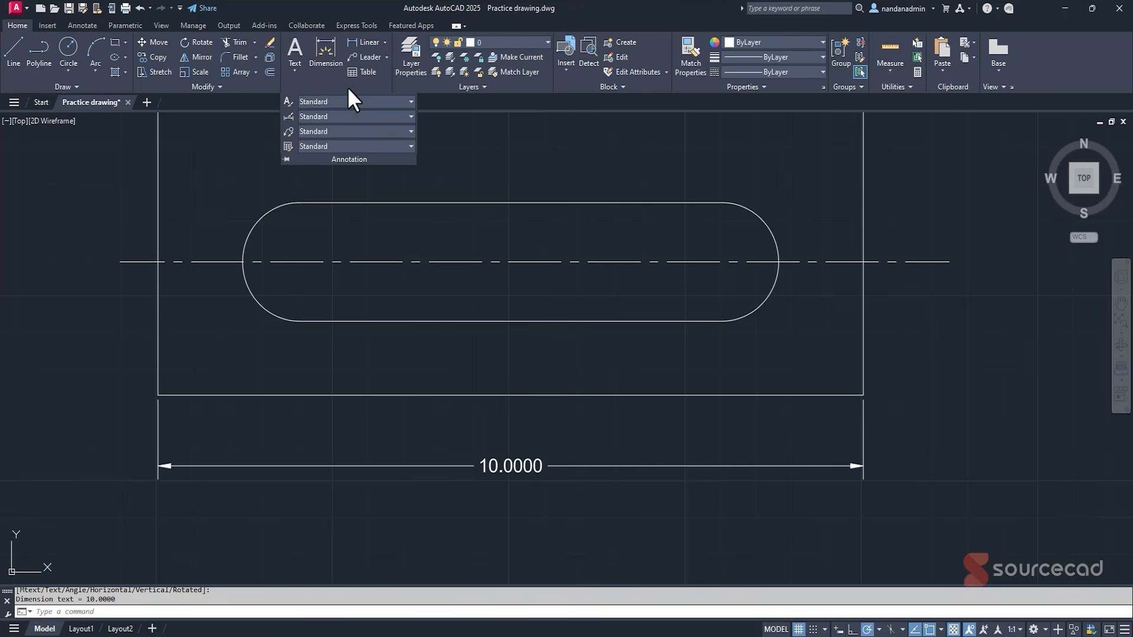
click(289, 118)
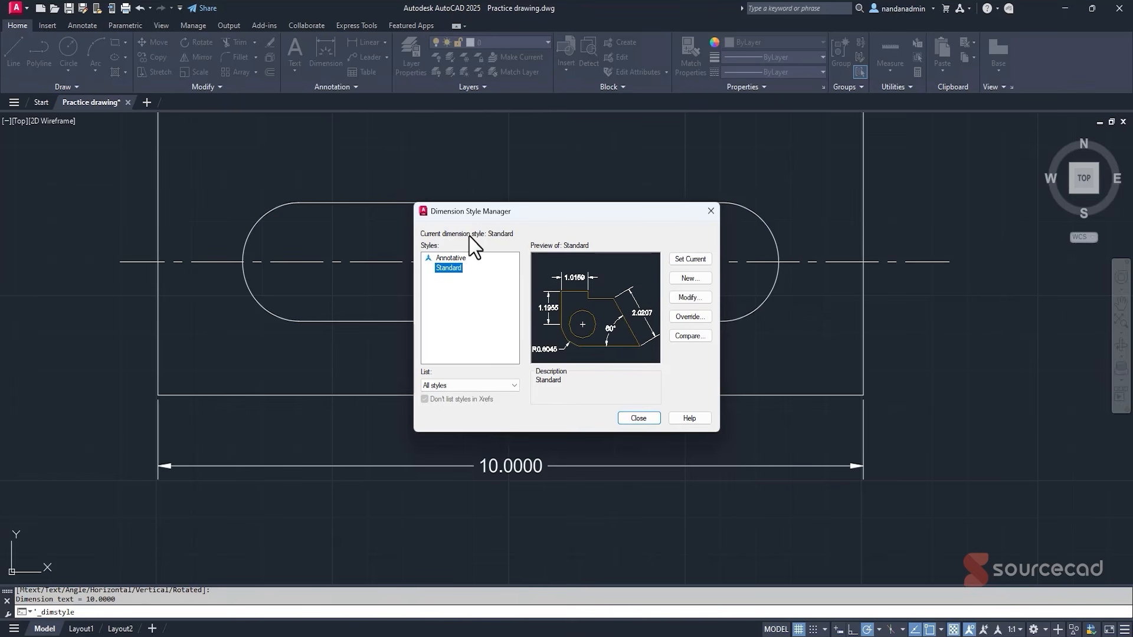
drag(534, 216, 553, 190)
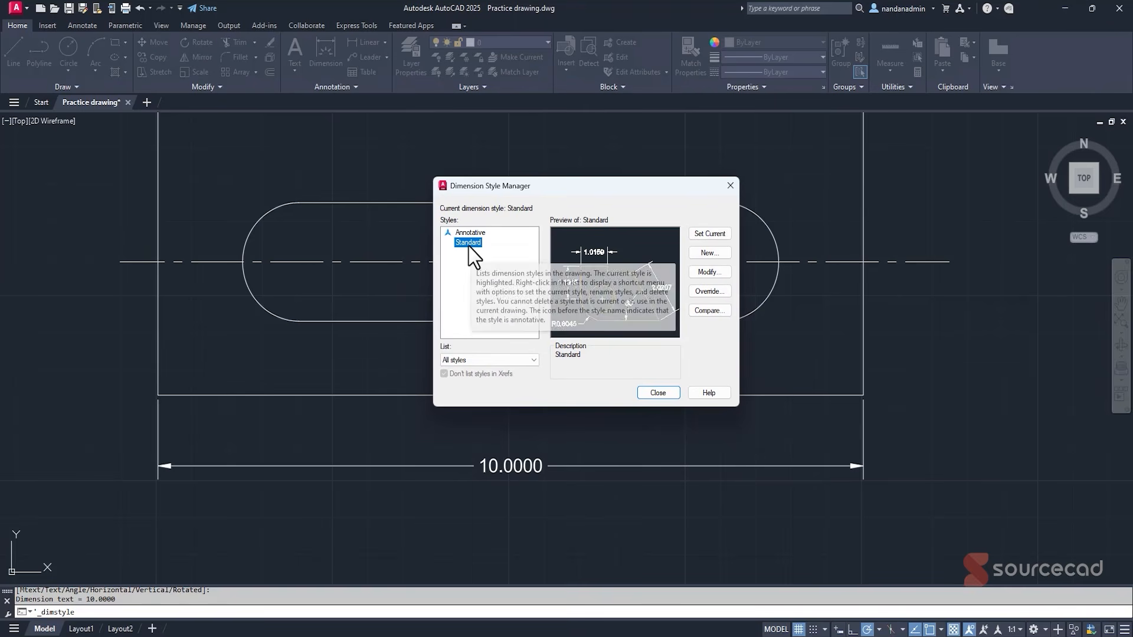
click(721, 275)
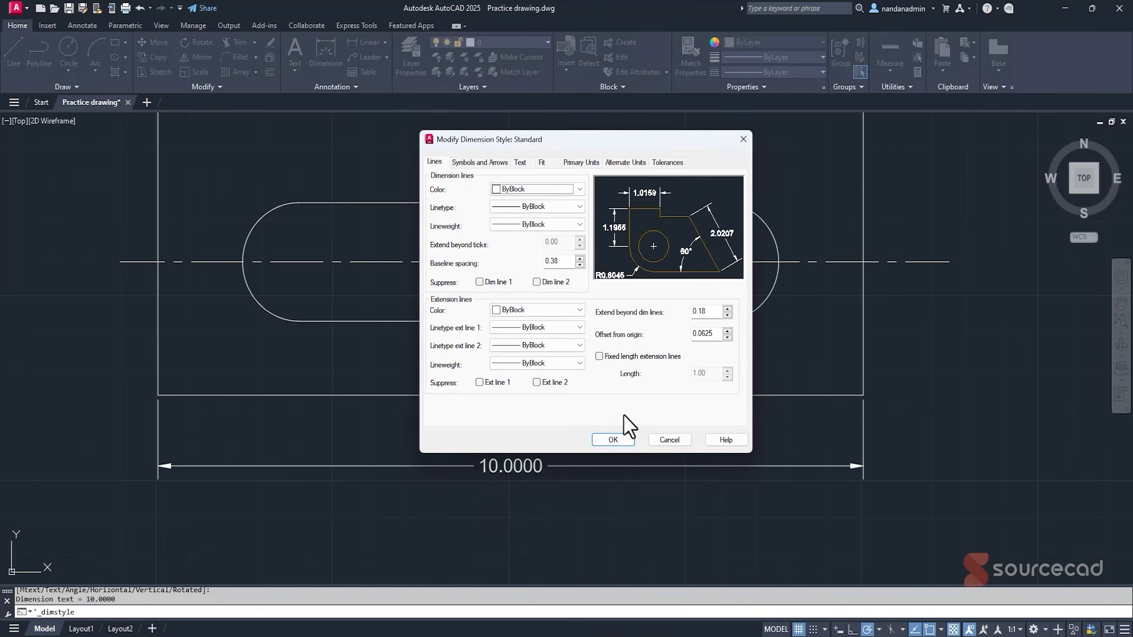
click(542, 163)
click(580, 163)
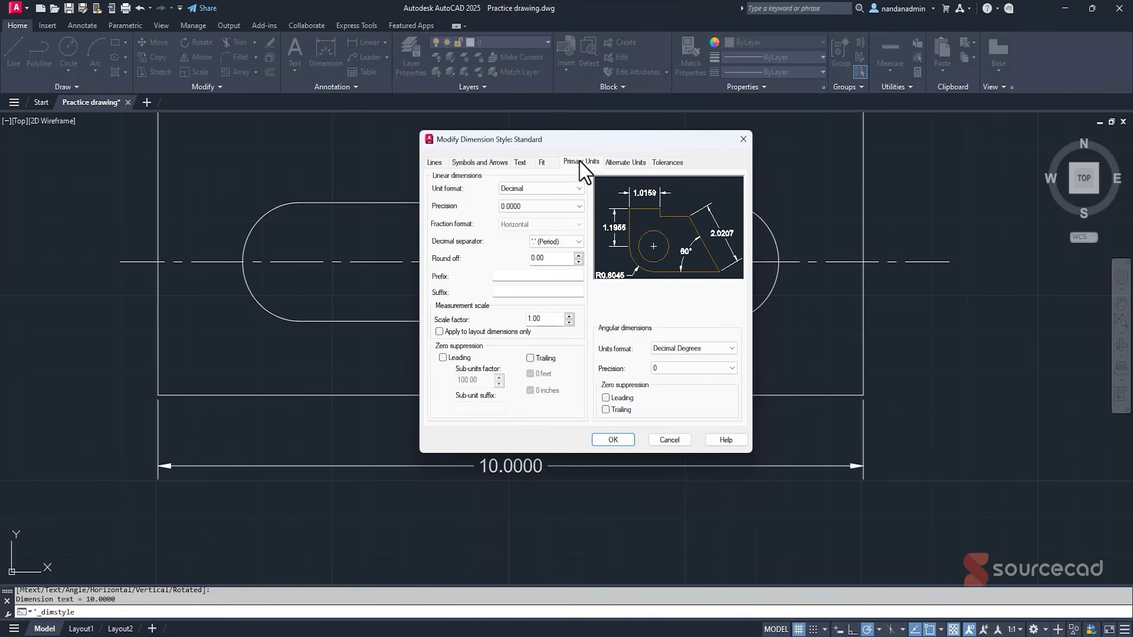
click(522, 208)
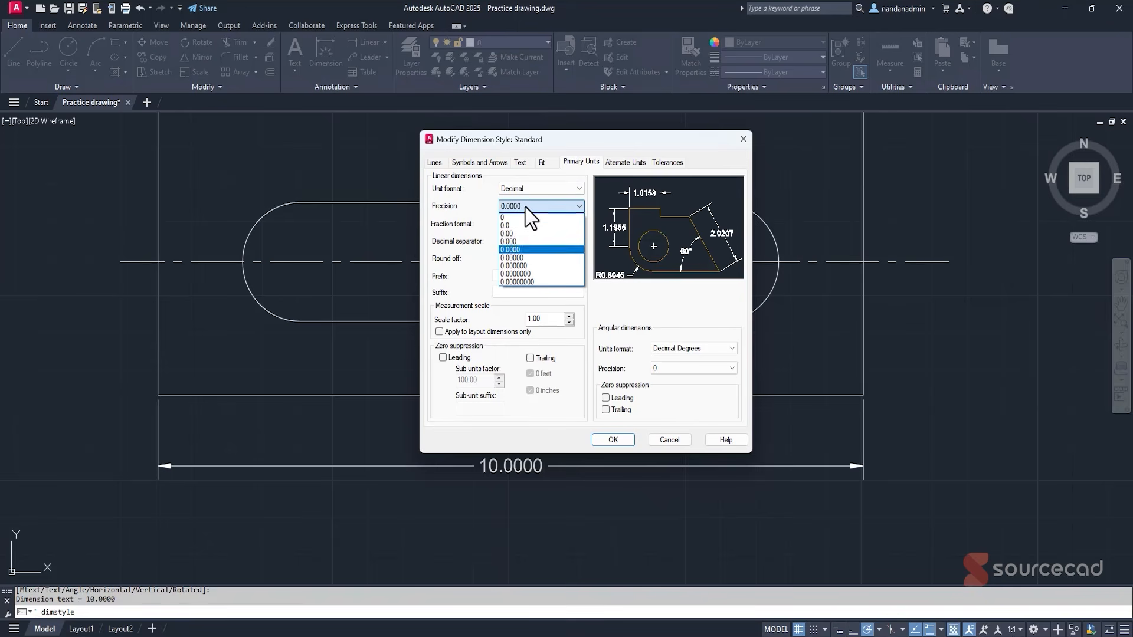
click(521, 234)
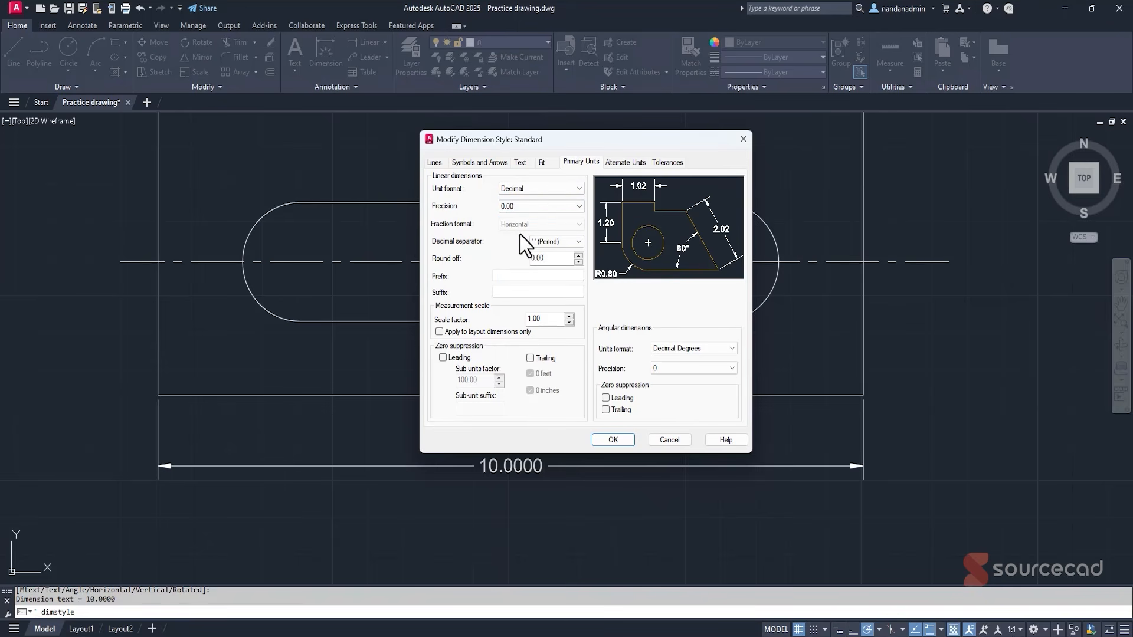
Set the Standard dimension style's overall scale to 1.6 and save the style changes.
click(545, 163)
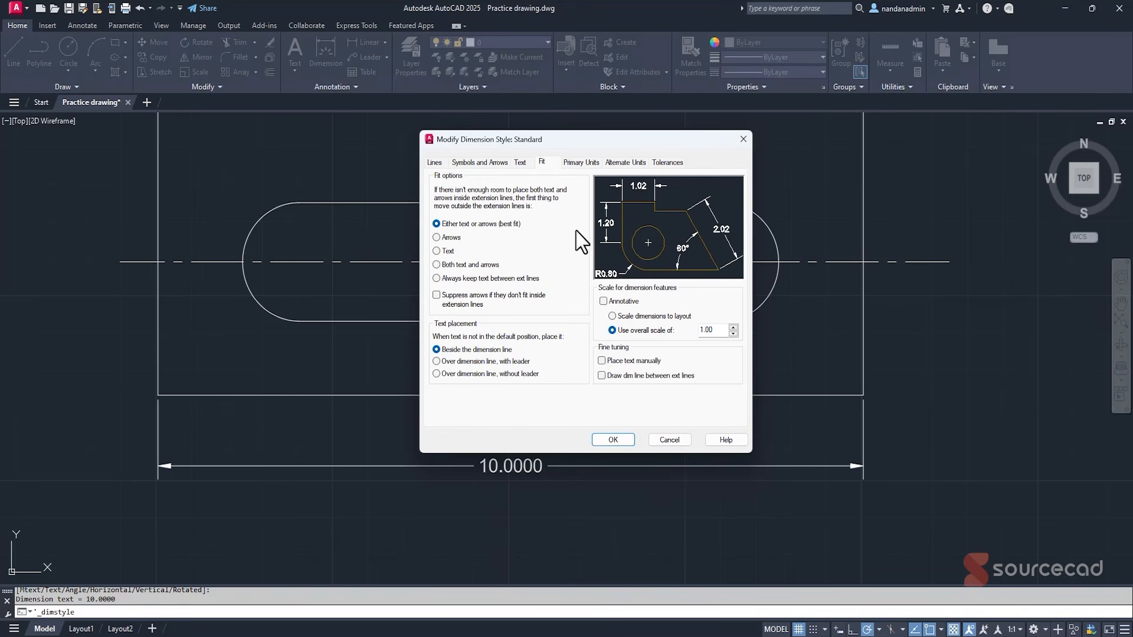
drag(717, 331, 691, 334)
text(1.6)
click(611, 439)
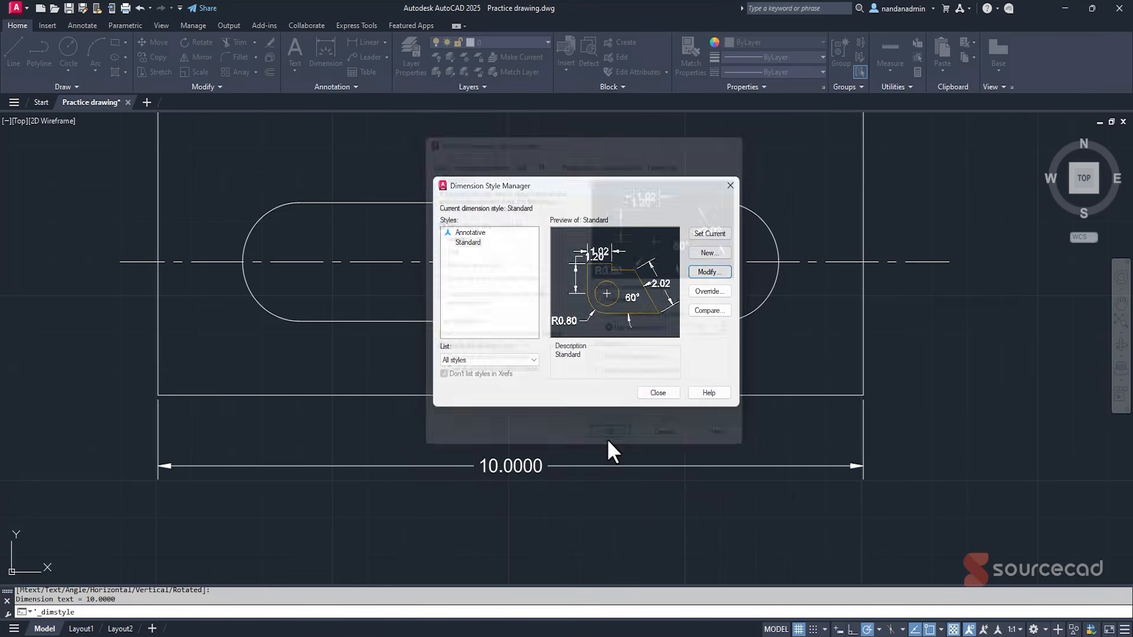
click(656, 392)
scroll(569, 503, down, 4)
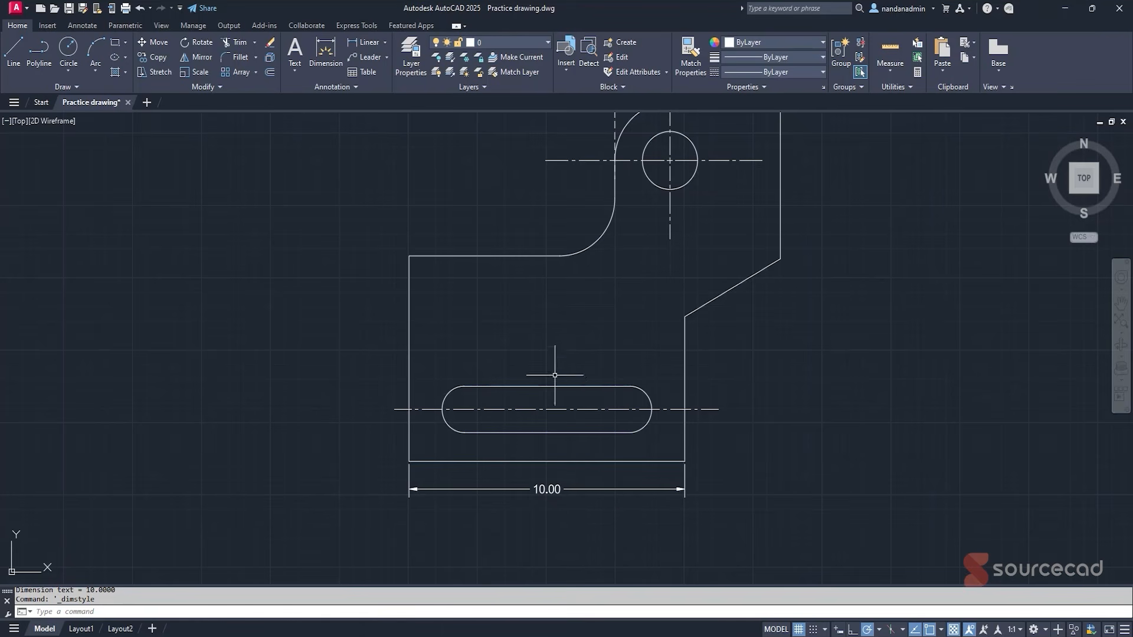
Add a linear dimension for the height of the part's left vertical edge, placed outside the outline.
click(369, 43)
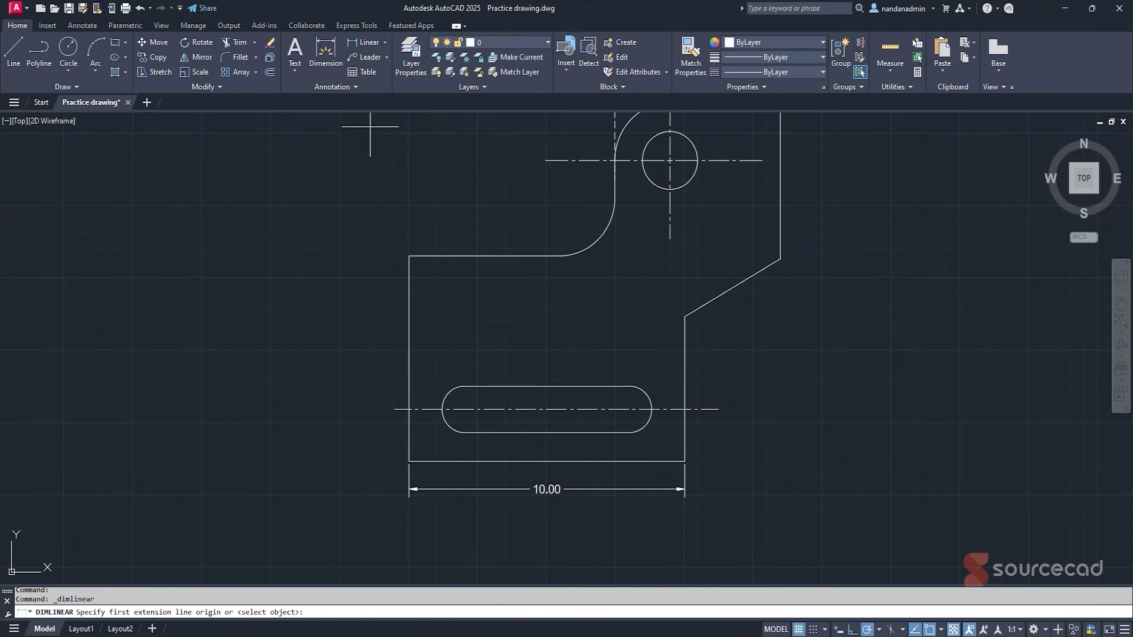
click(408, 255)
click(408, 461)
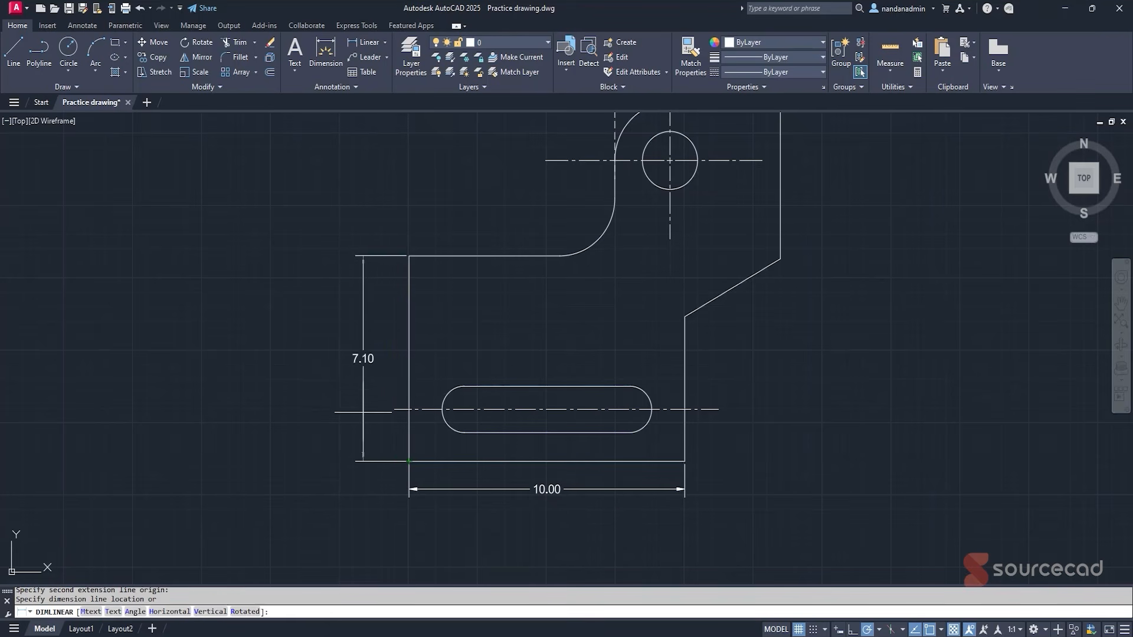
click(361, 409)
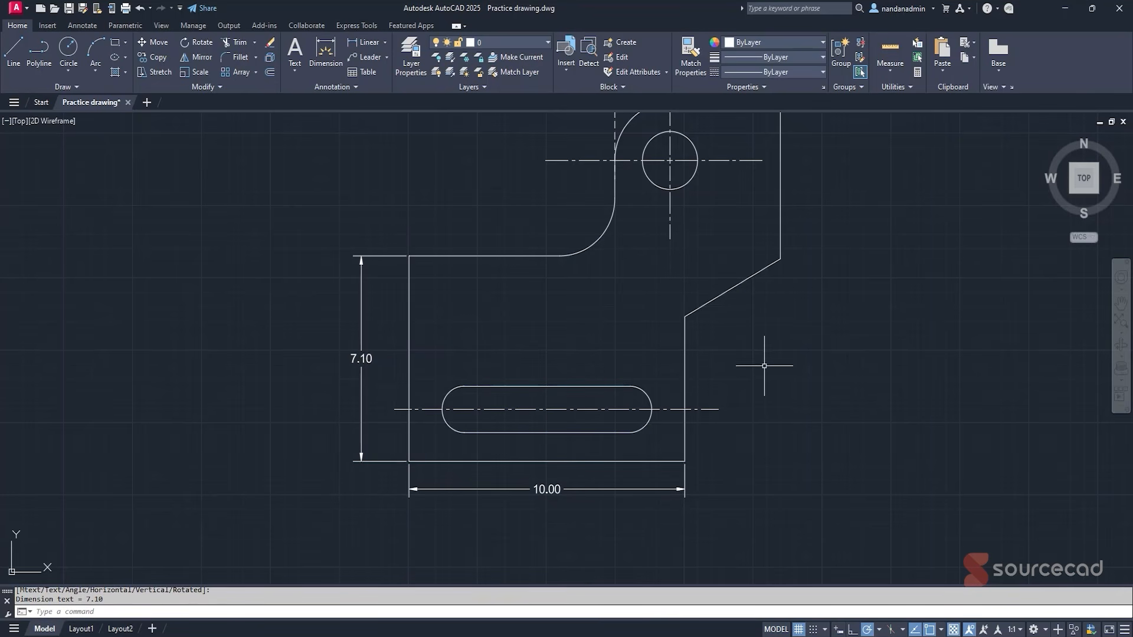
Add a linear dimension for the lower right vertical edge, from the slanted edge's lower end to the bottom corner.
middle_drag(759, 367, 644, 393)
click(366, 42)
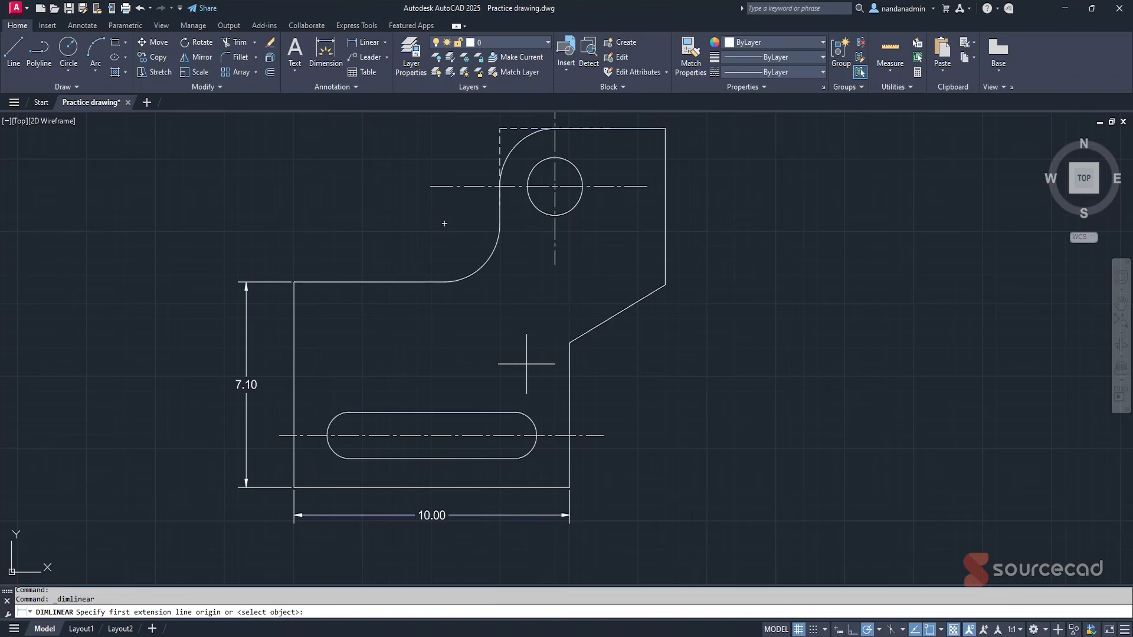
click(568, 342)
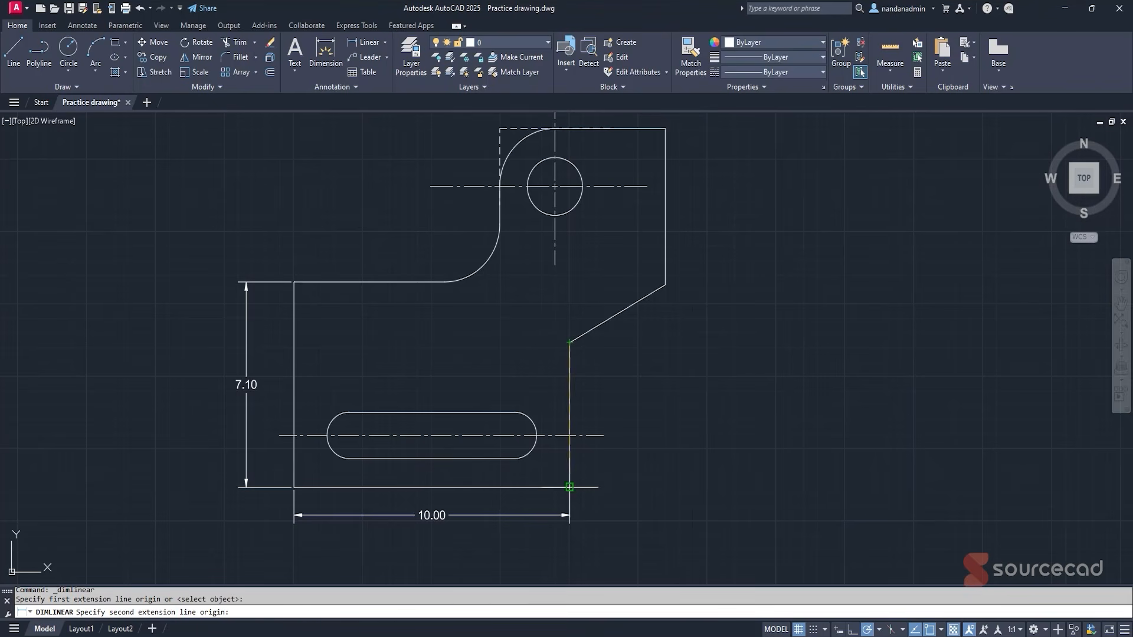
click(569, 487)
click(619, 455)
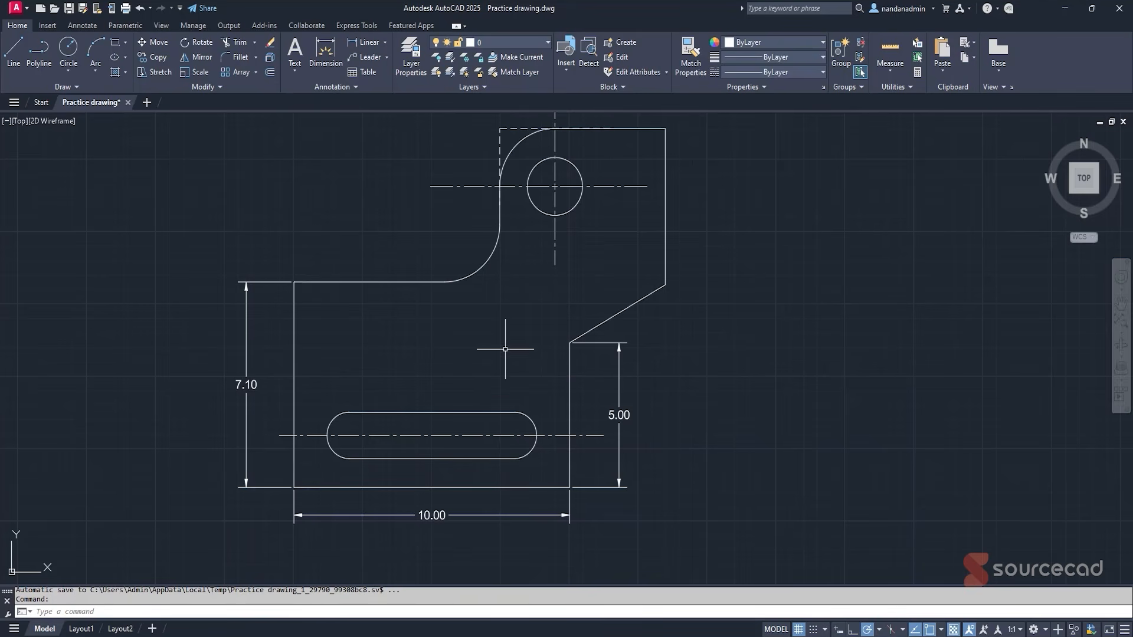
middle_drag(505, 348, 502, 382)
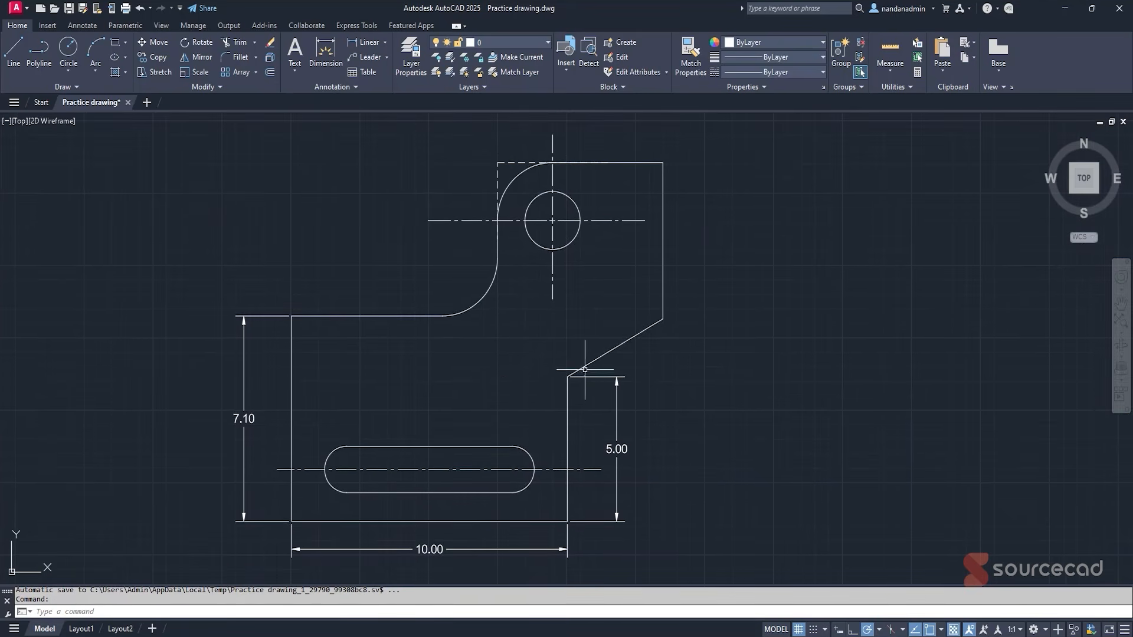
click(367, 42)
click(569, 376)
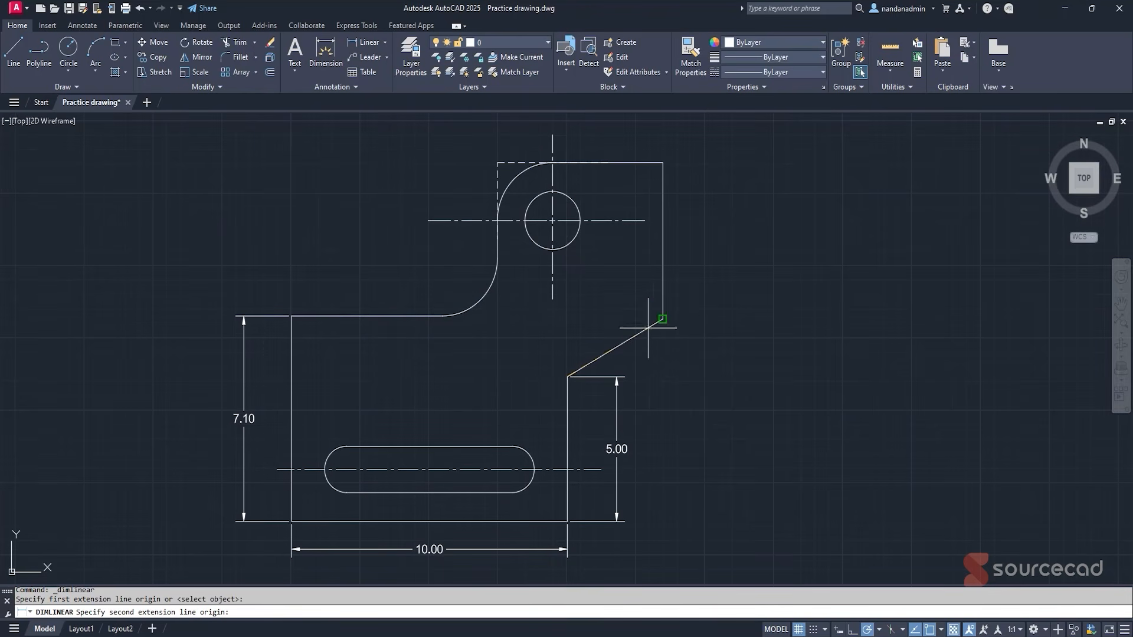
click(662, 319)
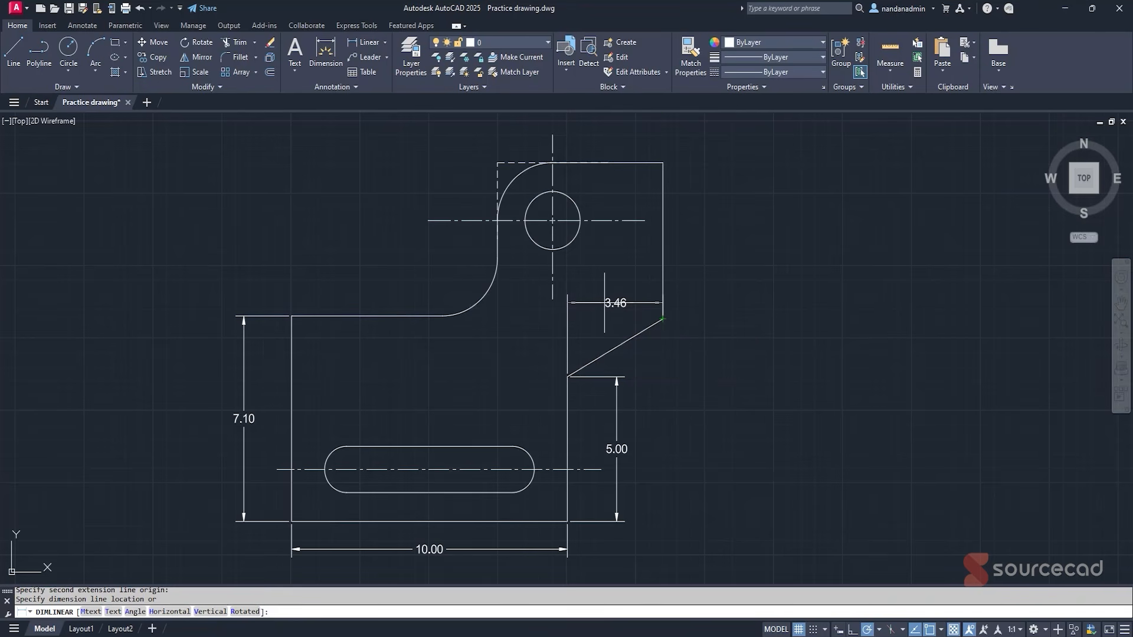
key(Escape)
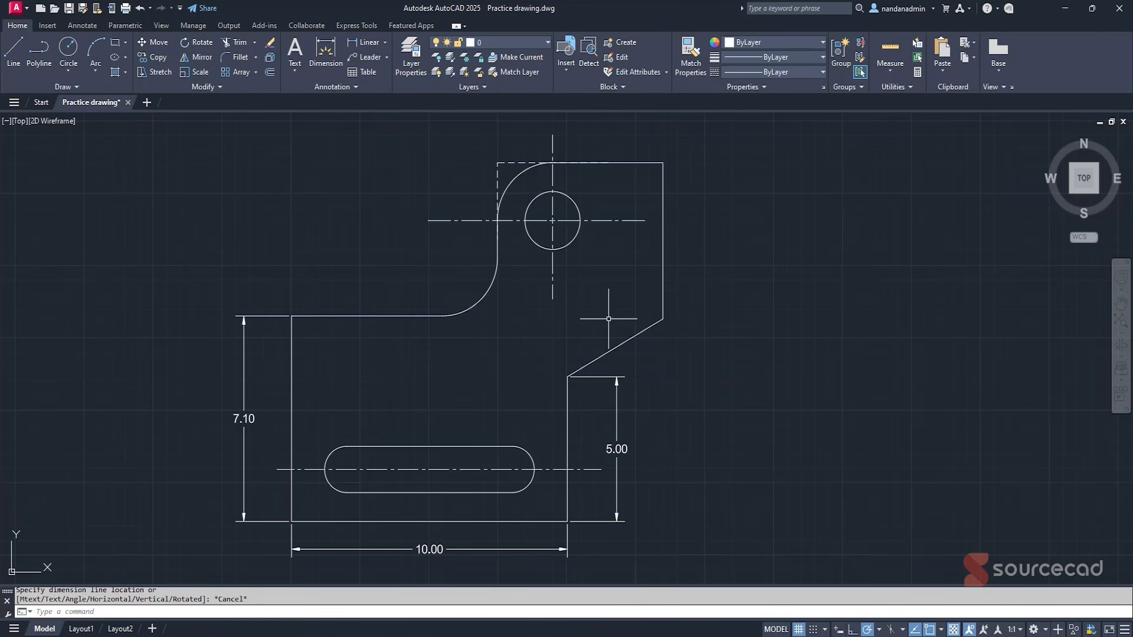
Add an aligned dimension along the slanted edge, placed above the edge inside the part.
click(385, 42)
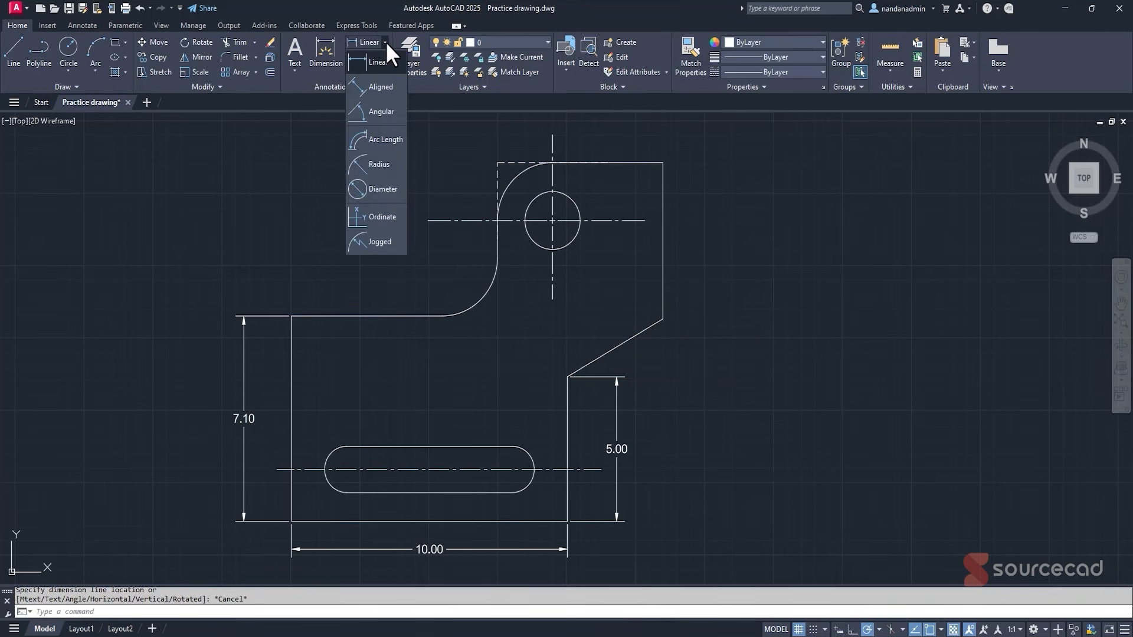
click(387, 87)
click(567, 375)
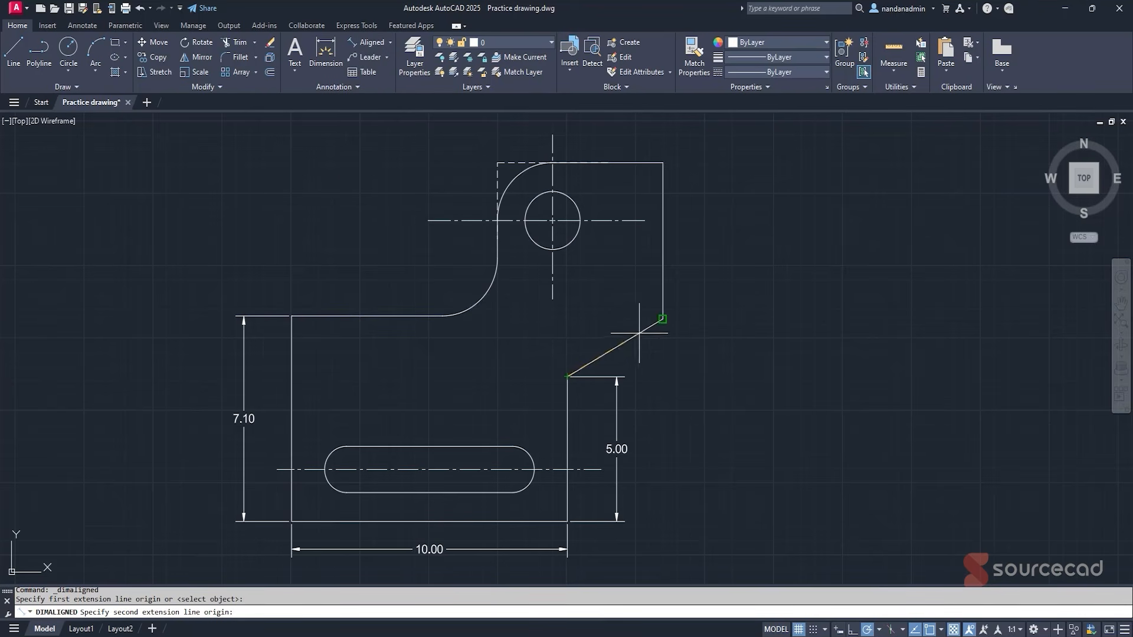
click(663, 318)
click(616, 326)
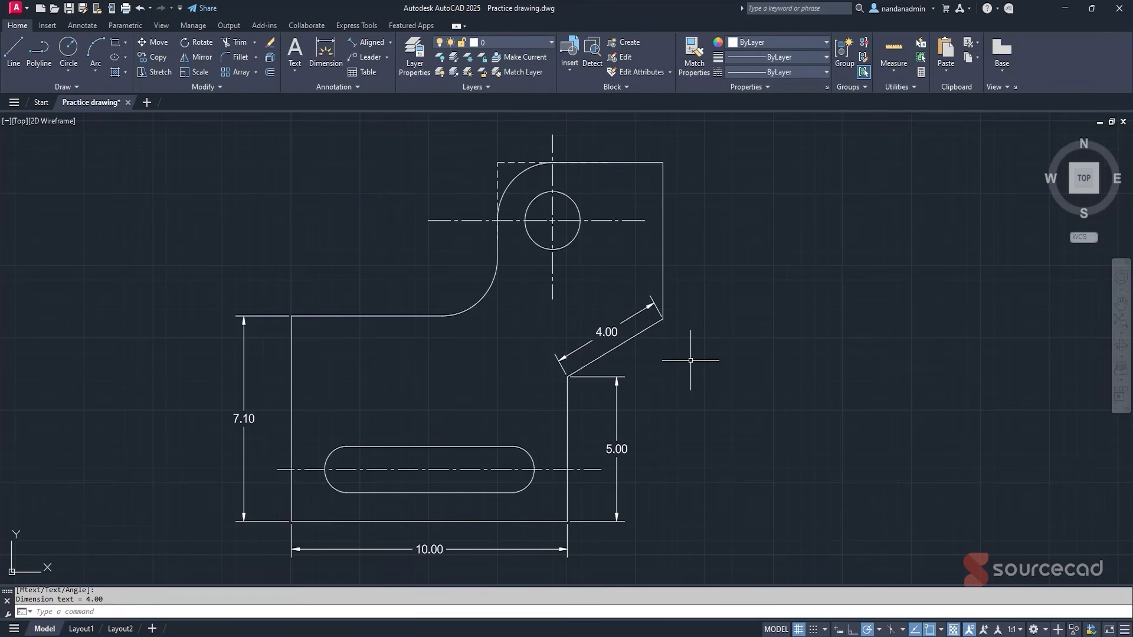
Add a linear dimension for the upper right vertical edge, placed outside the outline.
click(390, 42)
click(371, 89)
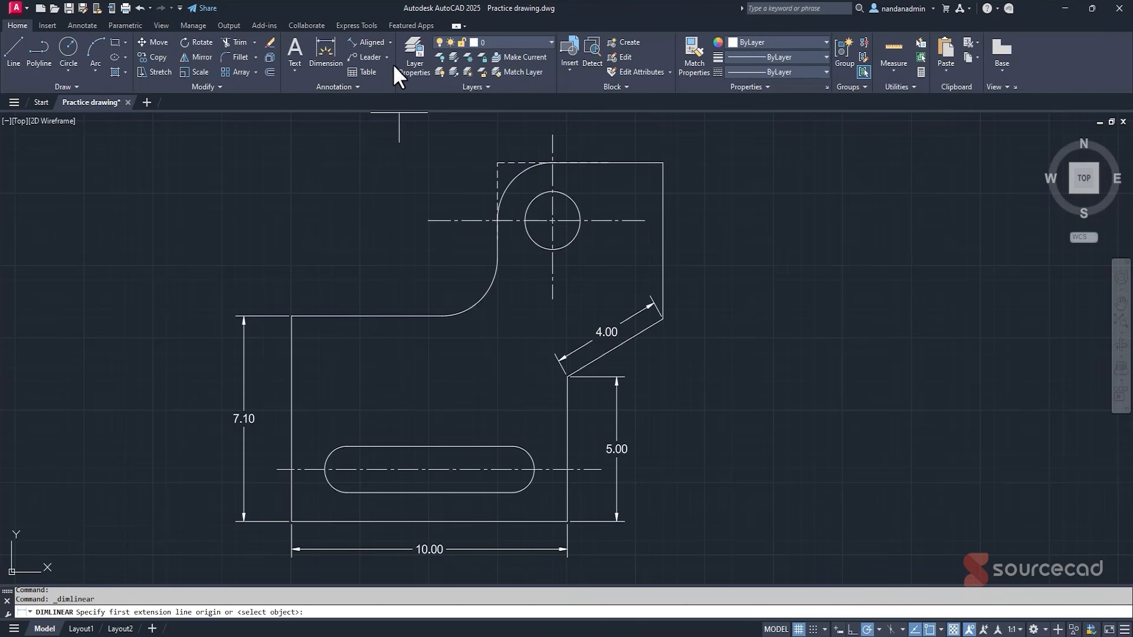
click(662, 163)
click(662, 319)
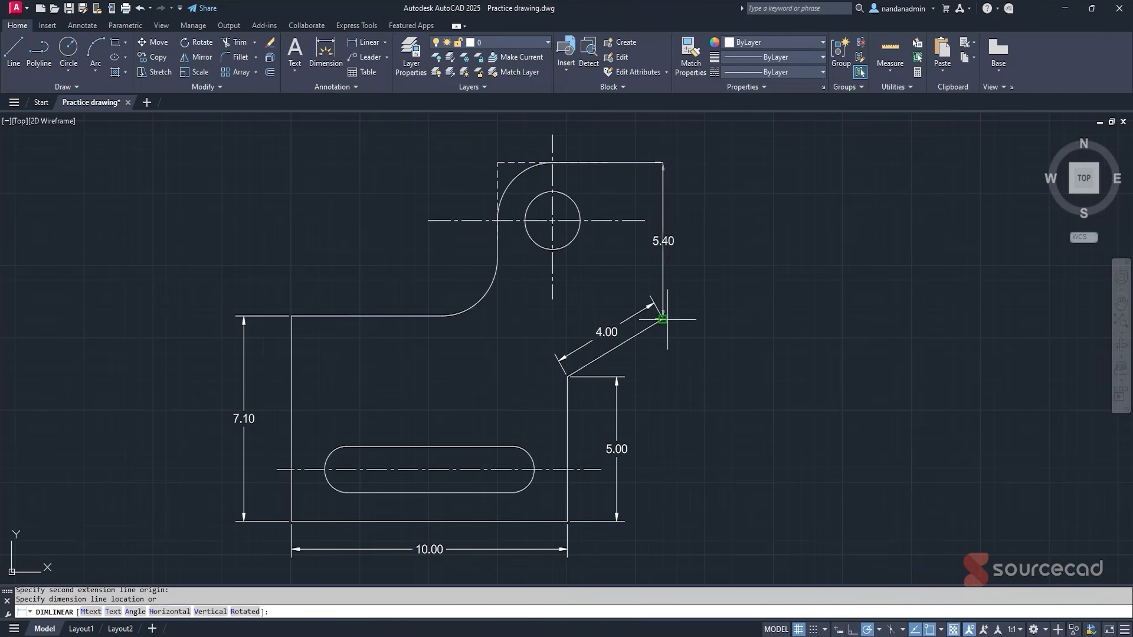
click(698, 295)
Add a horizontal linear dimension above the part, from its upper right corner to the corner of the dashed lines.
key(Return)
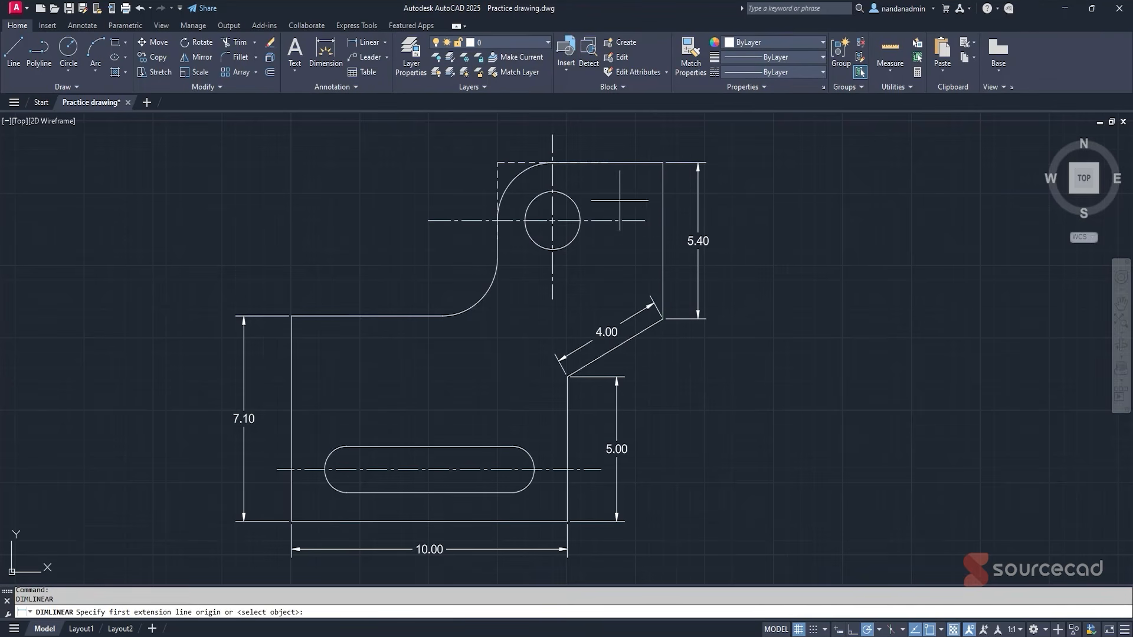
middle_drag(607, 207, 610, 303)
click(653, 264)
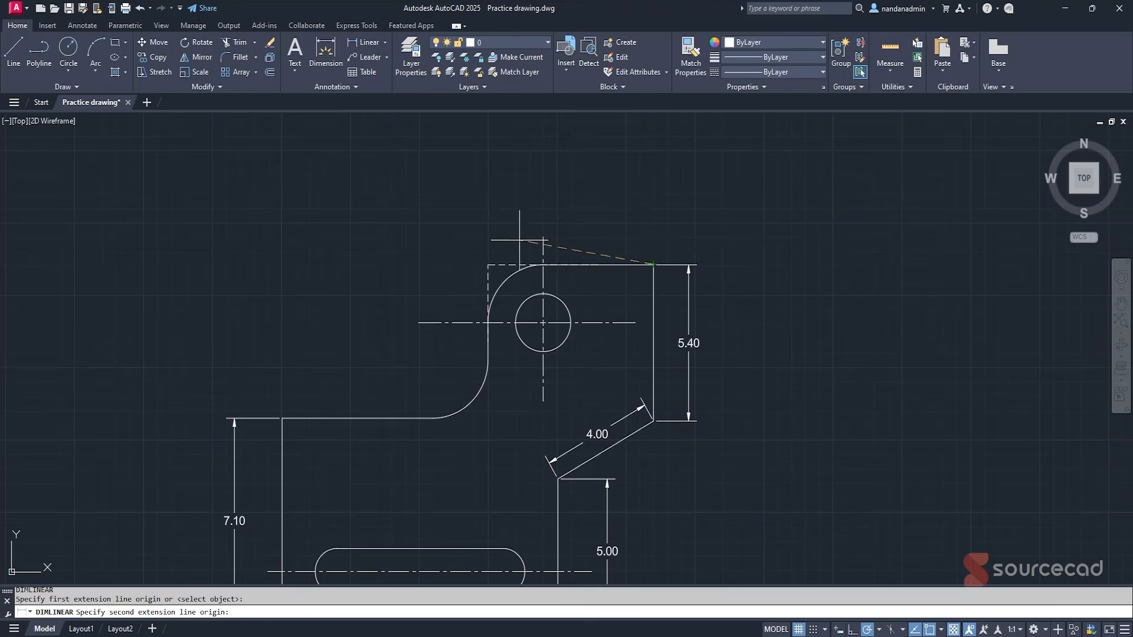
click(488, 264)
click(513, 204)
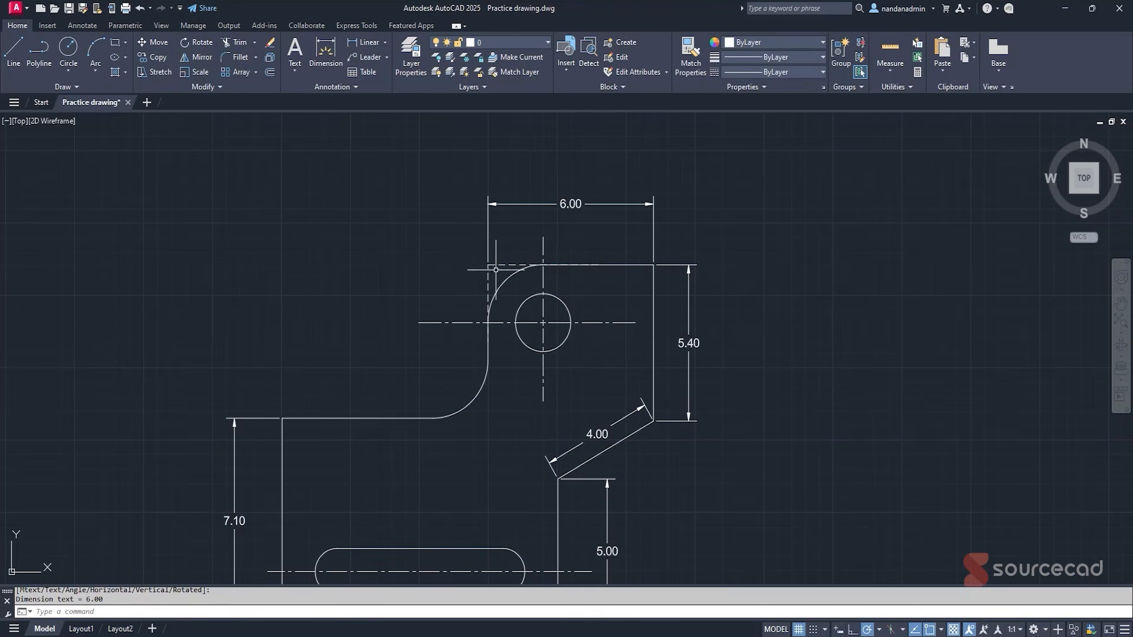
Draw a horizontal reference line outward from the slanted edge's lower end, extending past the 5.00 dimension.
middle_drag(753, 354, 753, 273)
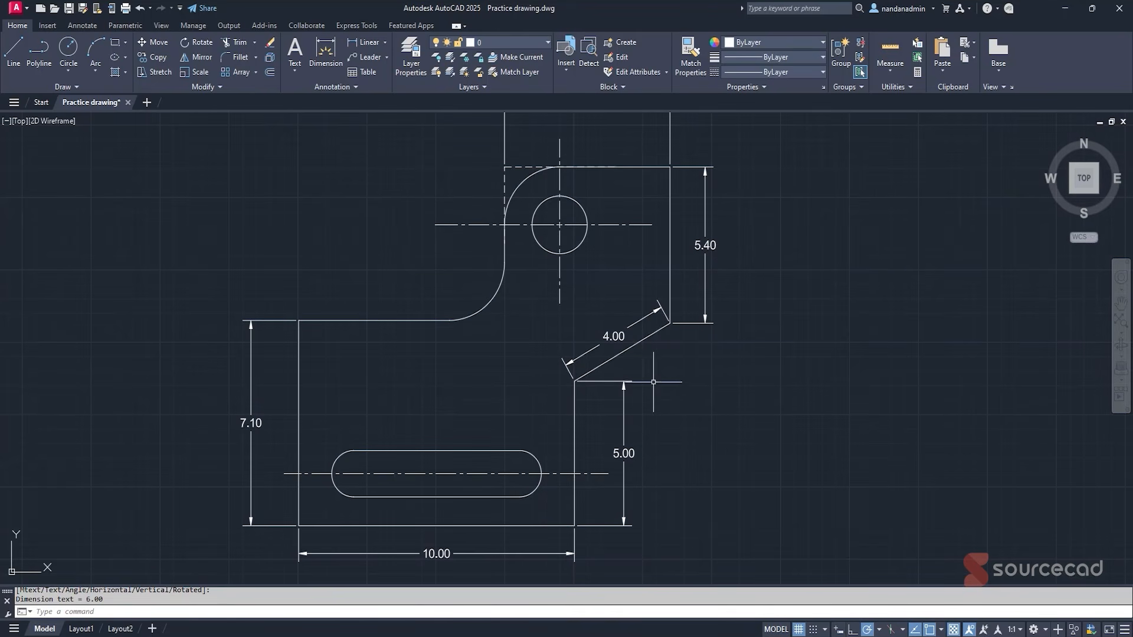
click(13, 59)
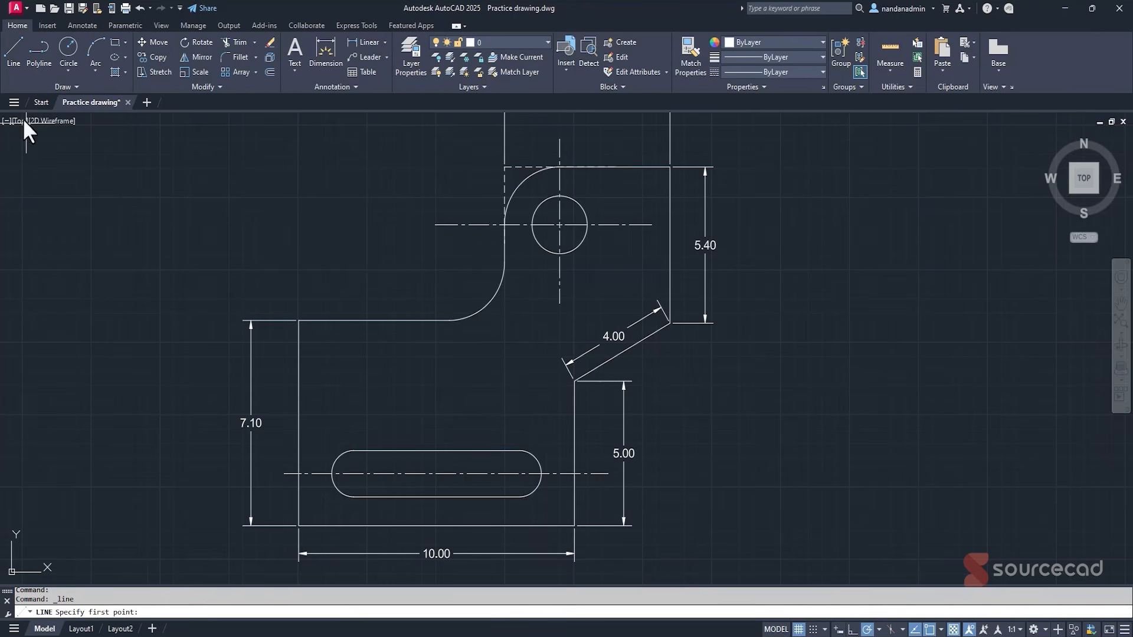
click(574, 381)
click(717, 381)
key(Escape)
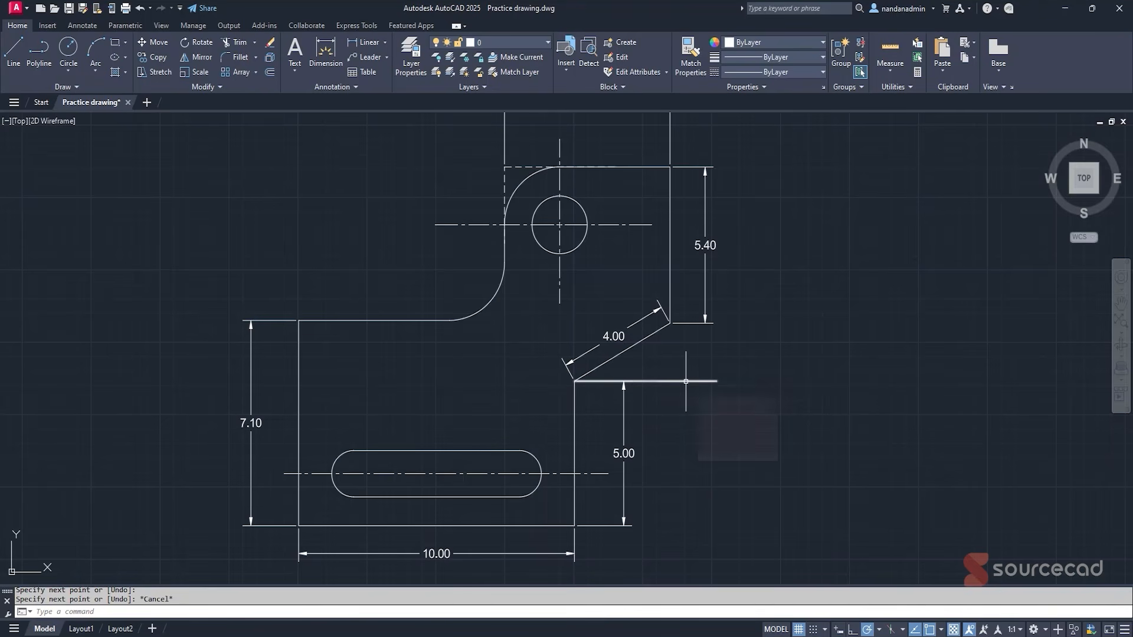
Match the properties of the dashed line at the part's top onto the new horizontal reference line.
mouse_move(529, 166)
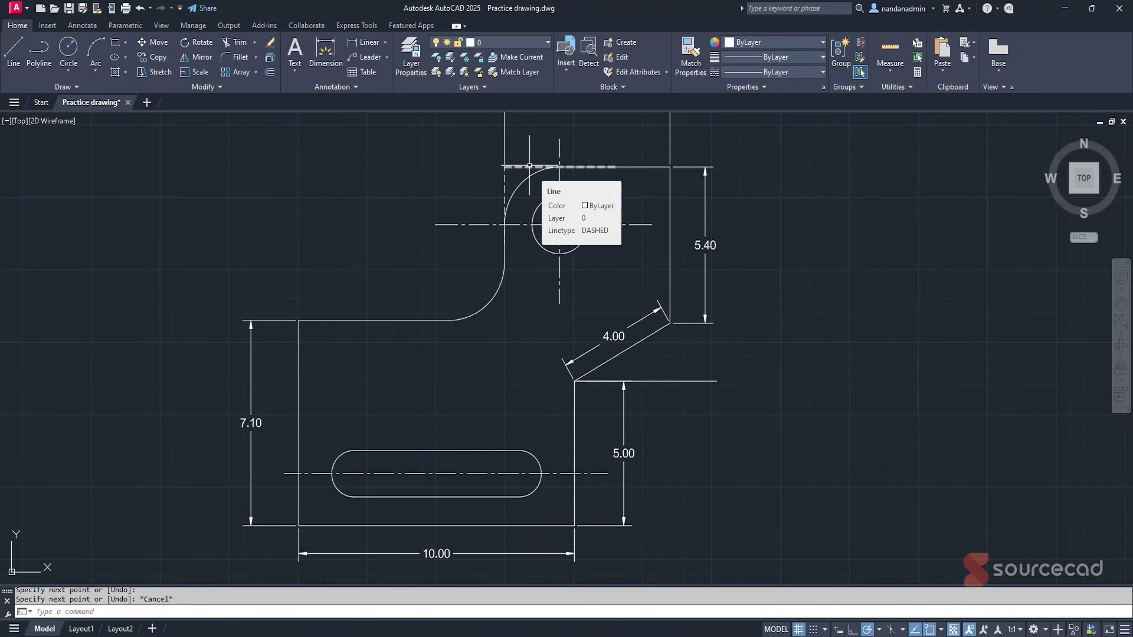
click(688, 52)
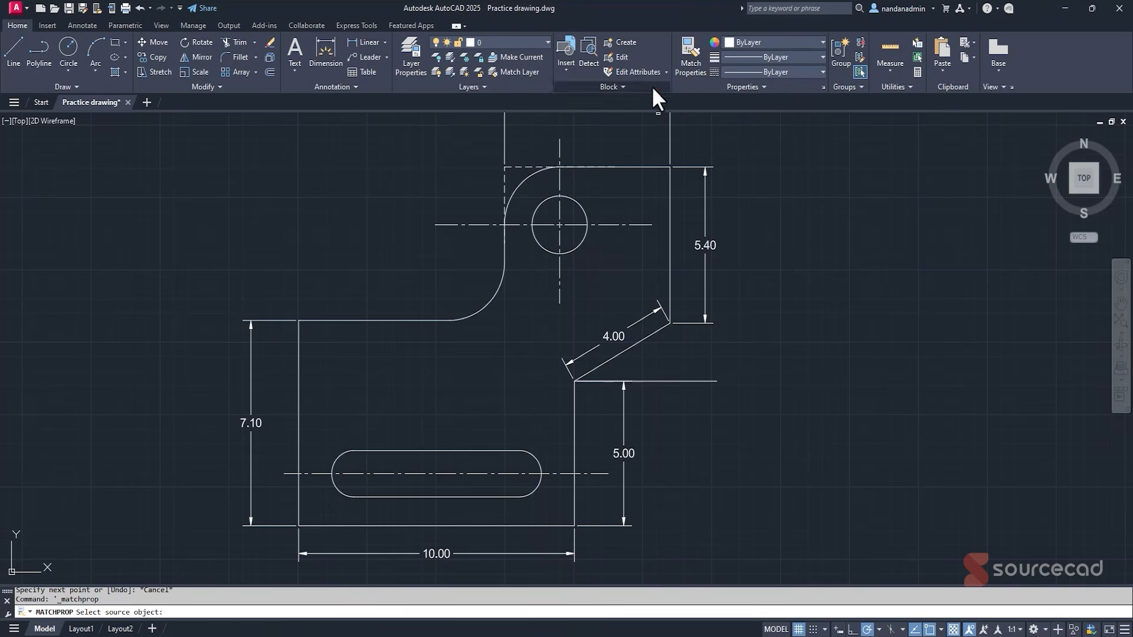
click(526, 166)
click(681, 381)
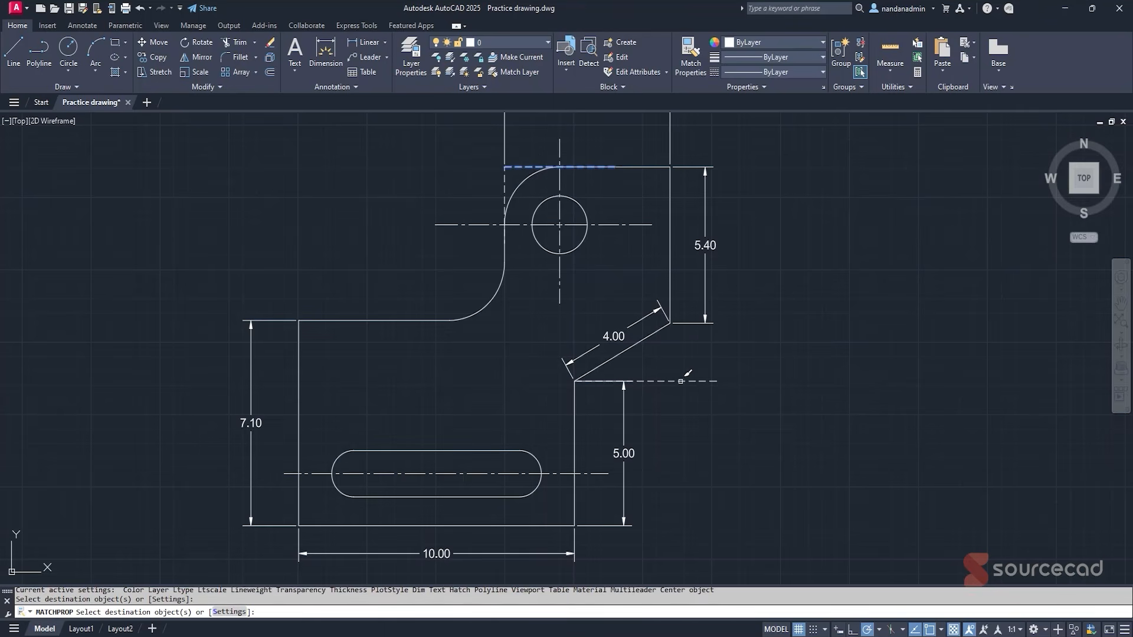
key(Escape)
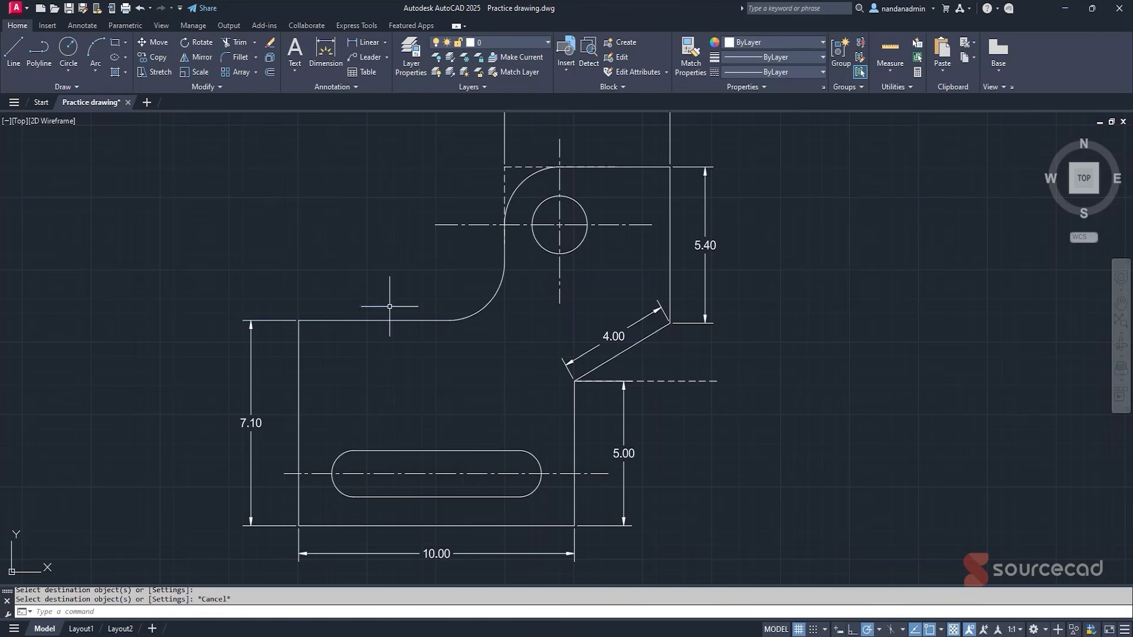
Add an angular dimension between the slanted edge and the dashed horizontal reference line, placed in the acute angle.
click(387, 42)
click(382, 107)
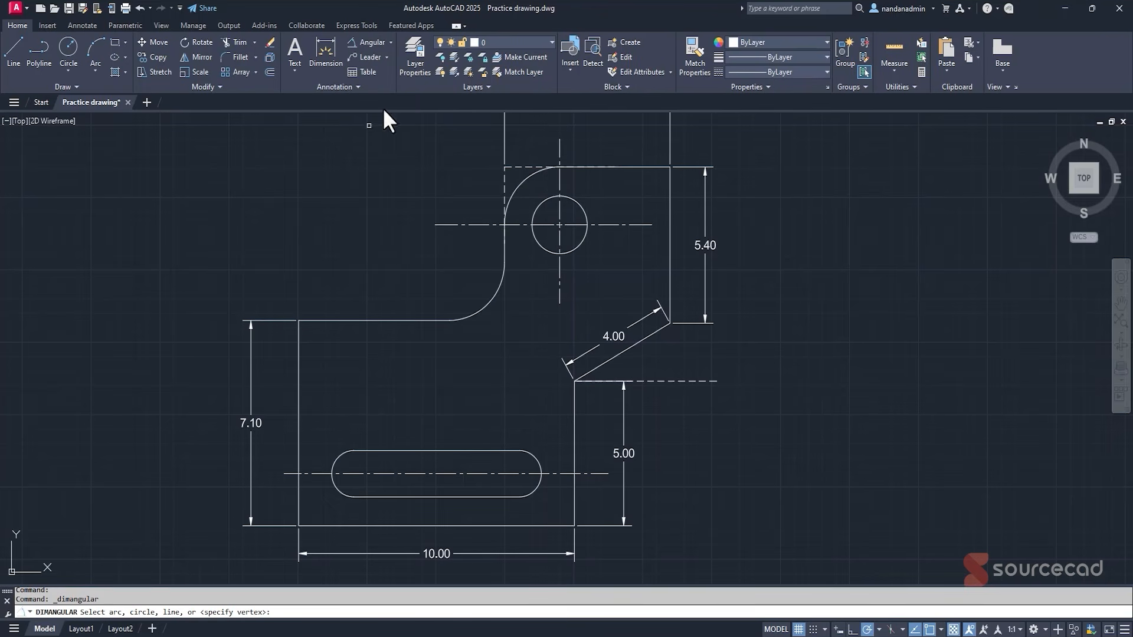
click(655, 333)
click(654, 382)
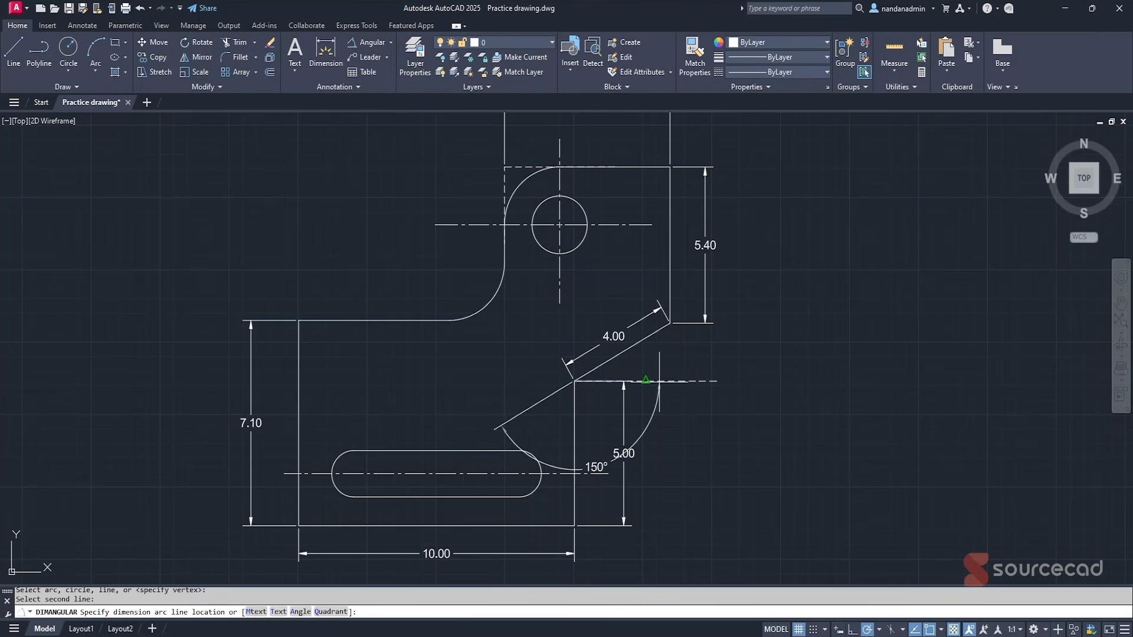
click(671, 362)
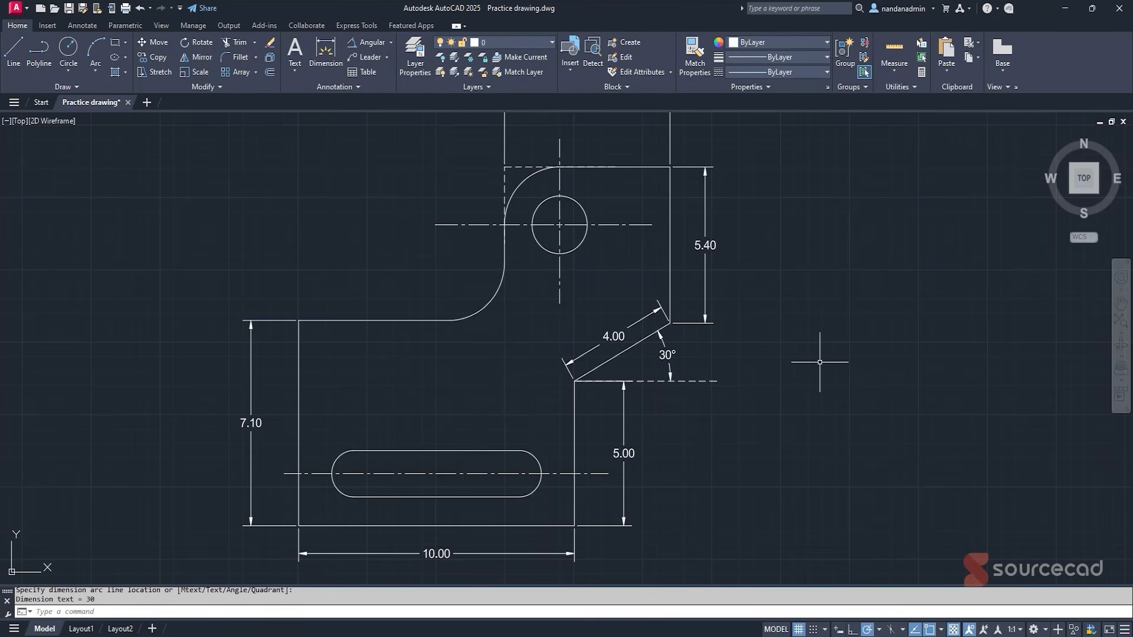
Add a radius dimension to the concave arc between the upper and lower parts, with its text outside the outline.
middle_drag(793, 352, 792, 435)
click(390, 42)
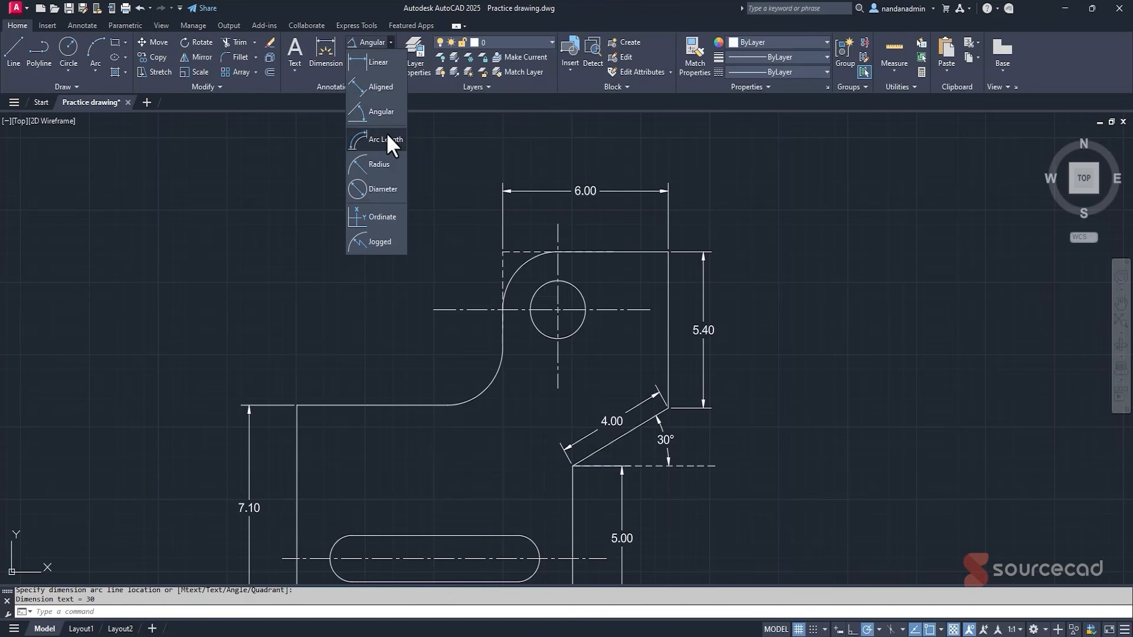
click(384, 164)
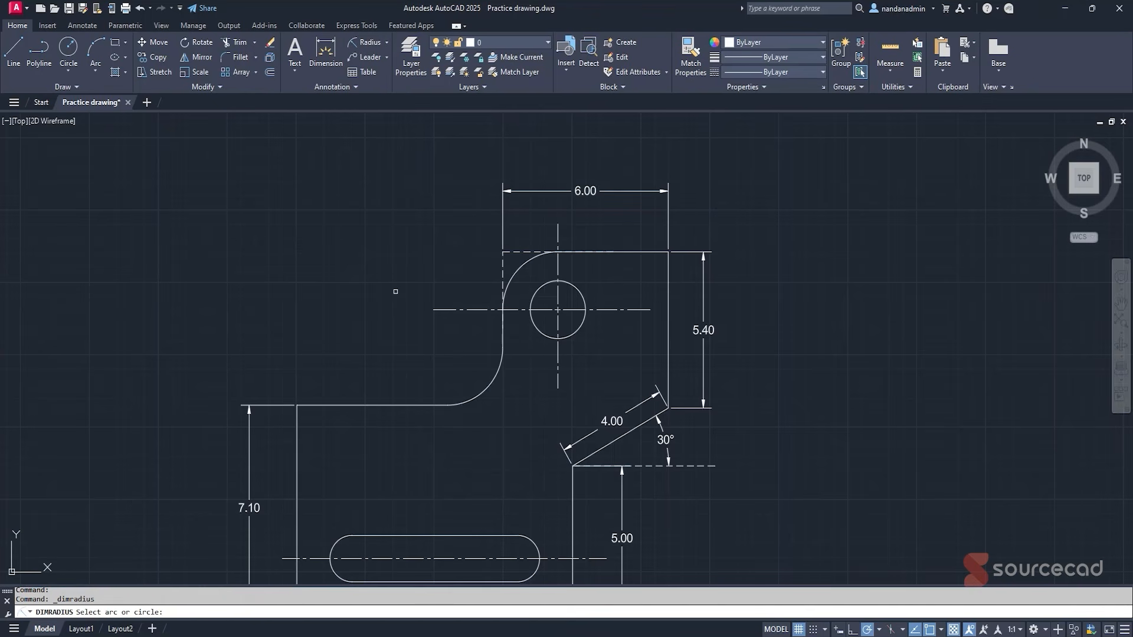
click(482, 391)
click(427, 367)
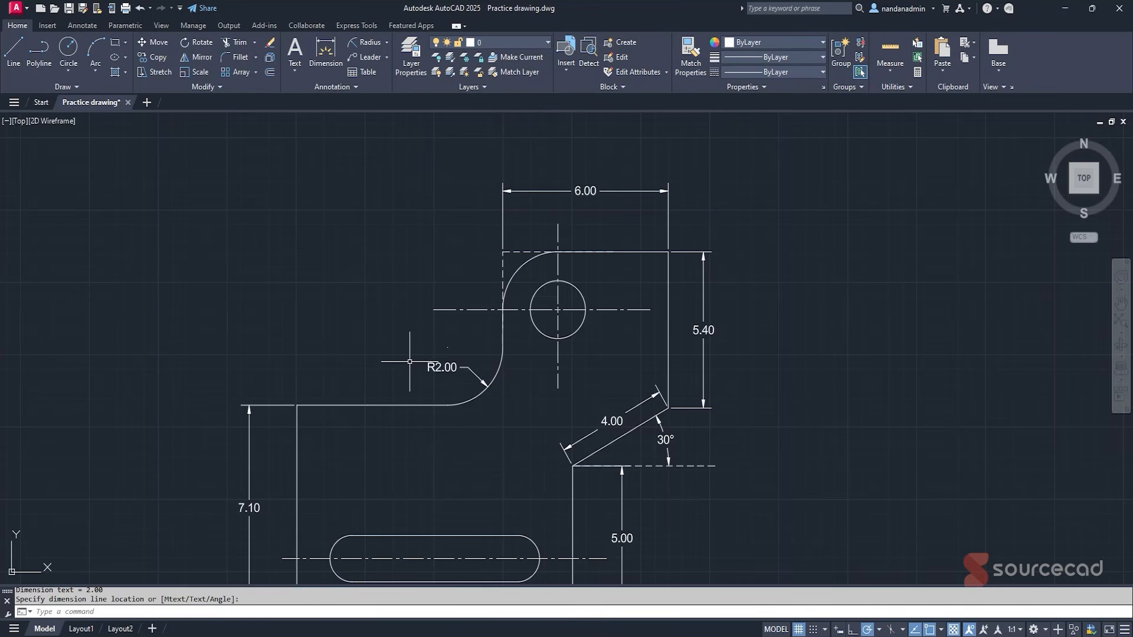
Add a diameter dimension to the circle, with its text outside the outline at the upper left.
click(387, 43)
click(386, 178)
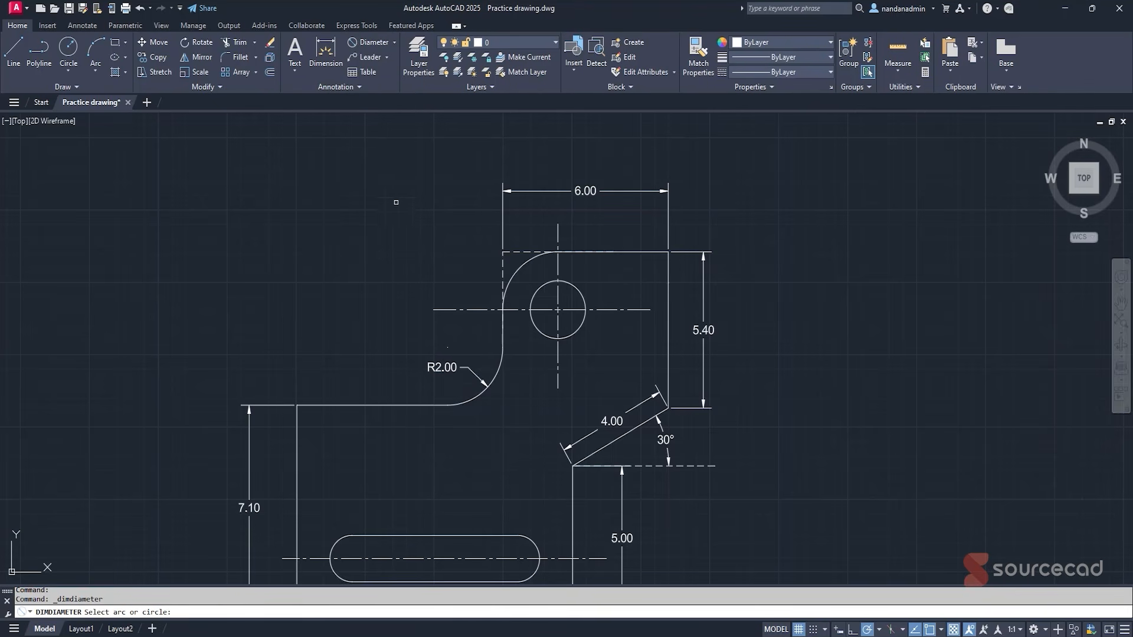
click(537, 328)
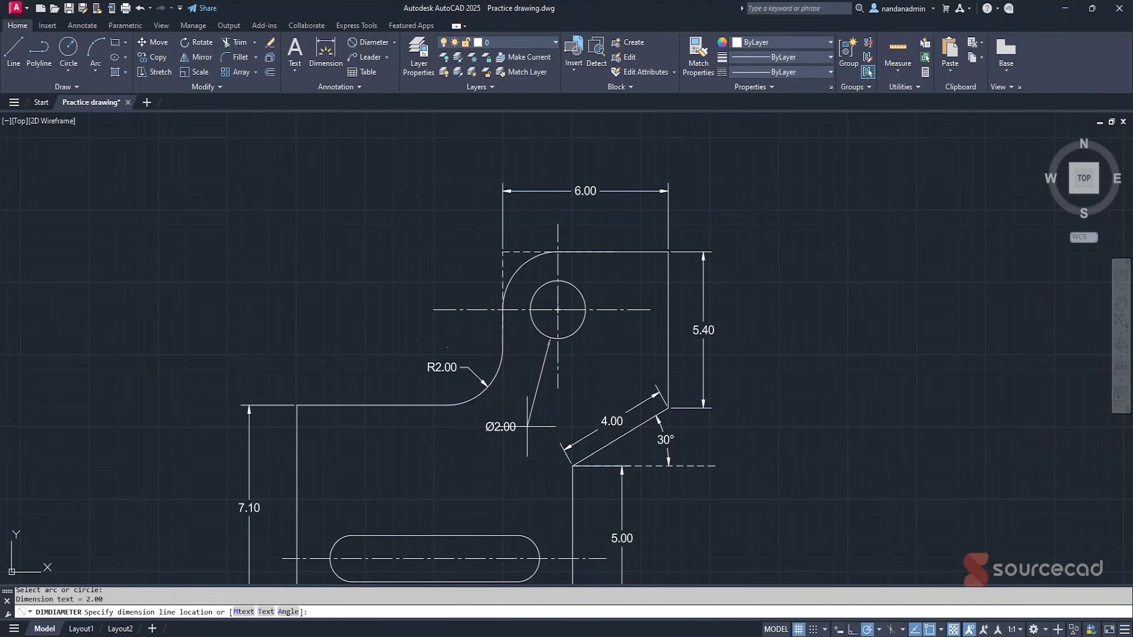
click(450, 256)
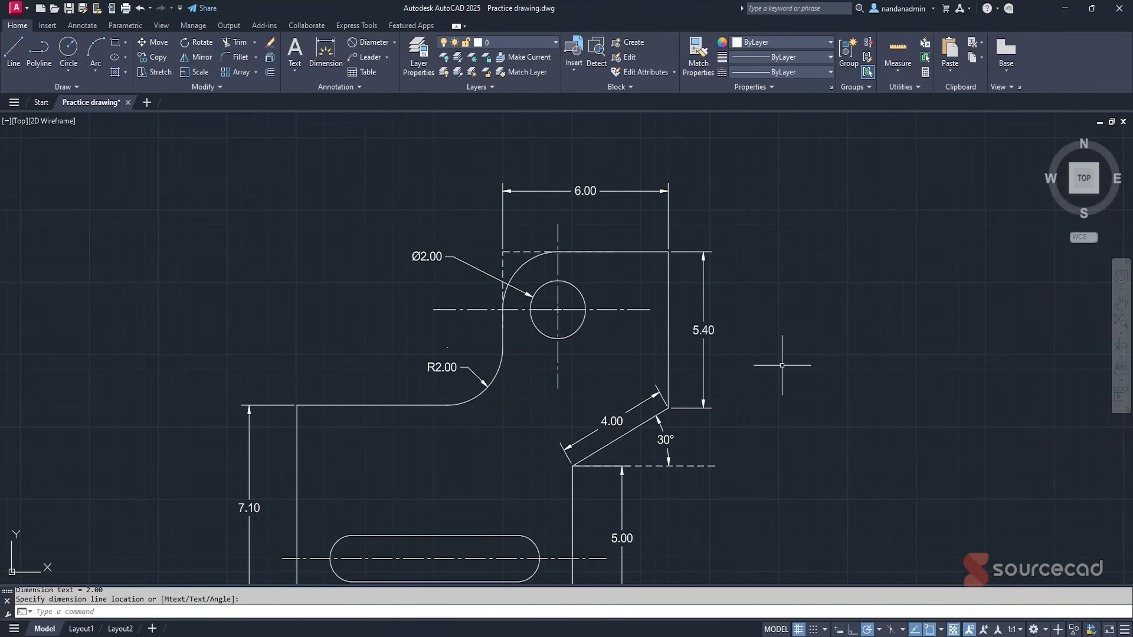
Add a vertical linear dimension for the slot's height, placed between the part's left edge and the 7.10 dimension.
middle_drag(794, 377, 813, 281)
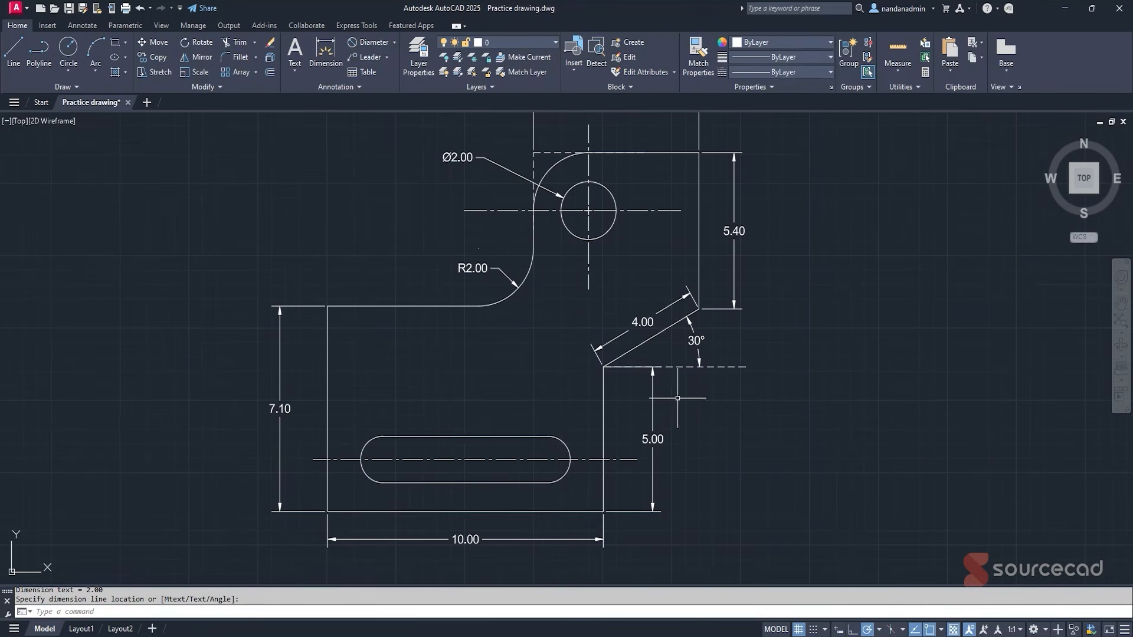
click(394, 42)
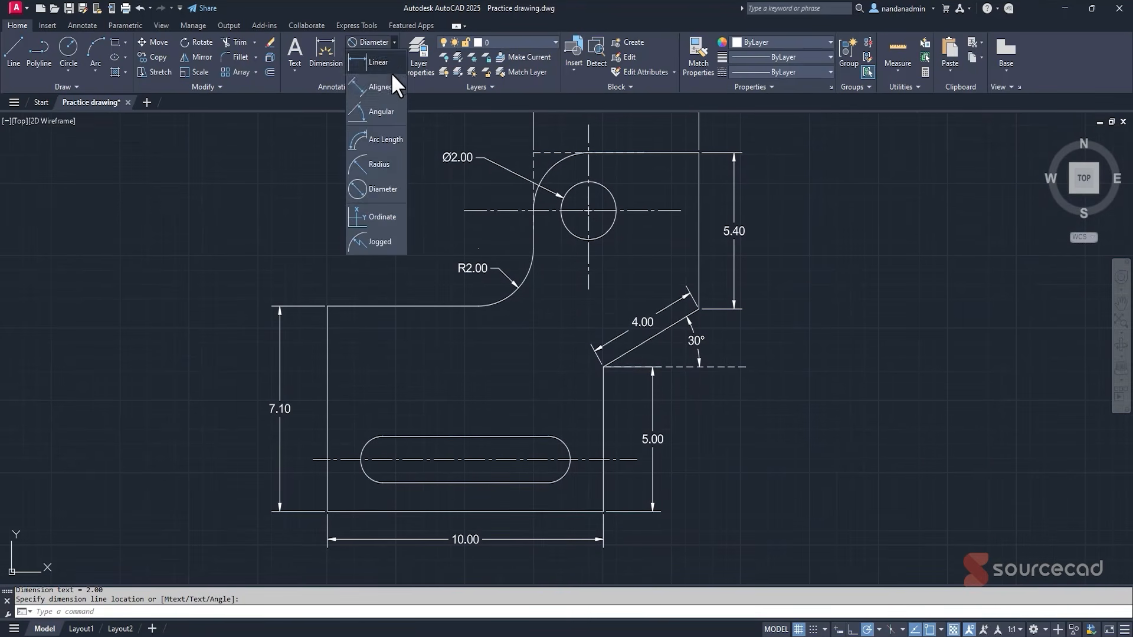
click(389, 66)
click(383, 437)
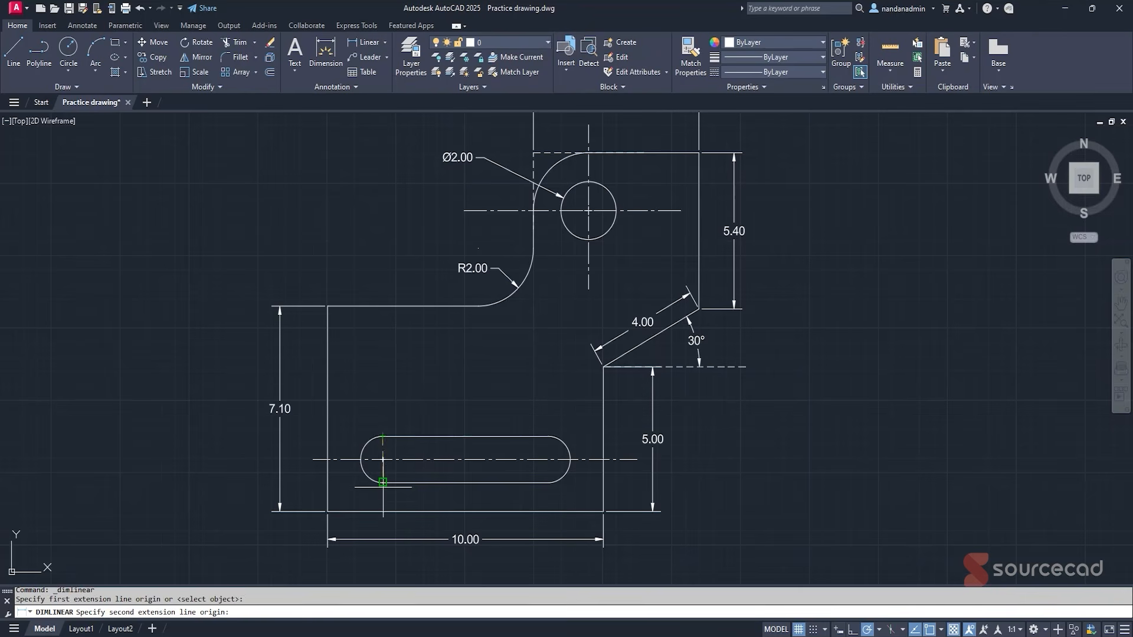
click(382, 482)
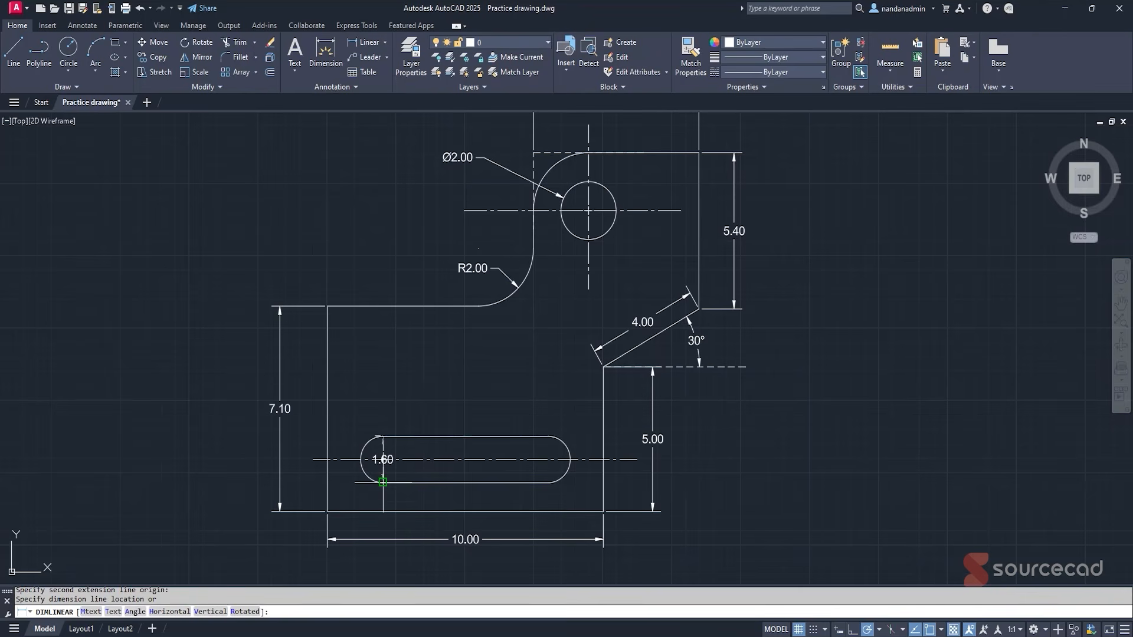
click(296, 385)
Add a horizontal linear dimension between the centres of the slot's two end arcs, placed above the slot.
click(367, 42)
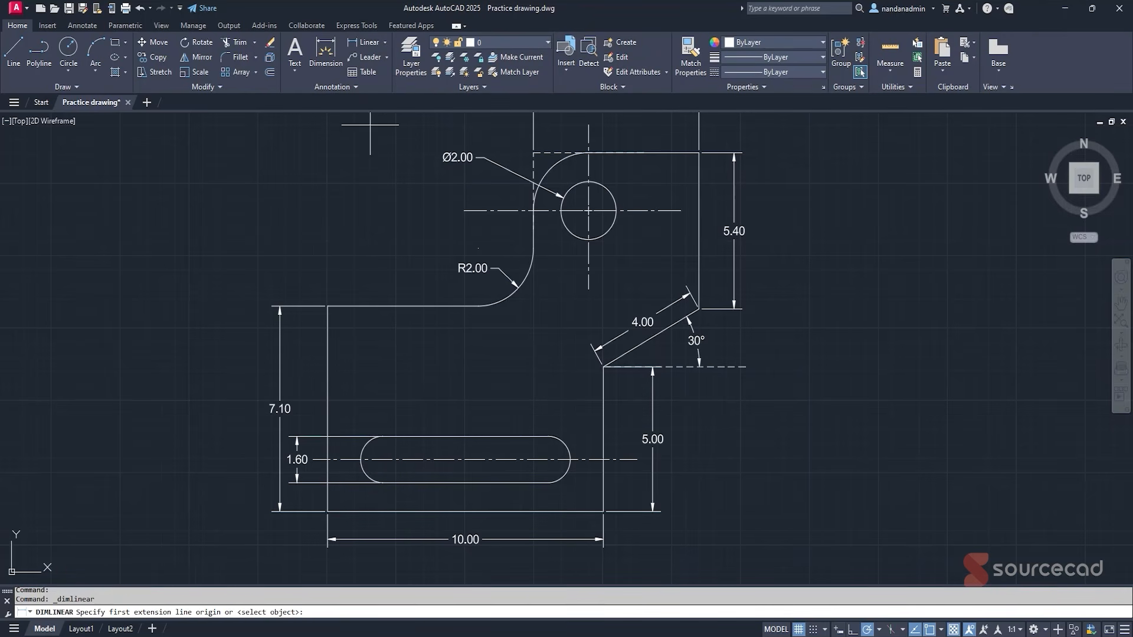
click(384, 459)
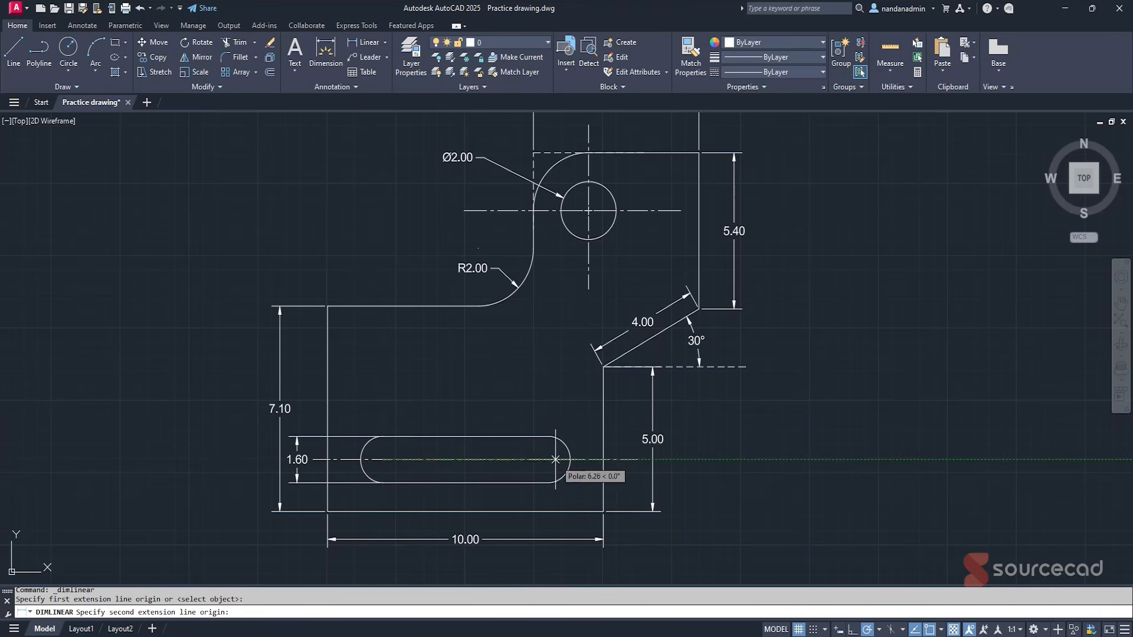
click(548, 459)
click(549, 404)
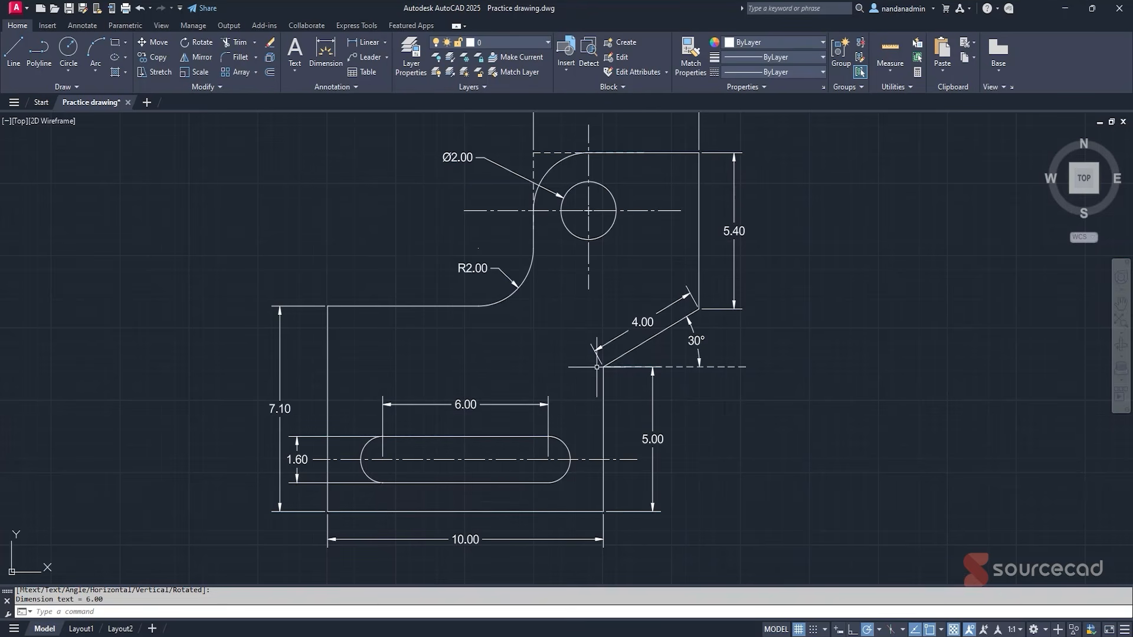
Open the Layer Properties Manager and move it to the middle of the drawing area.
scroll(845, 340, down, 1)
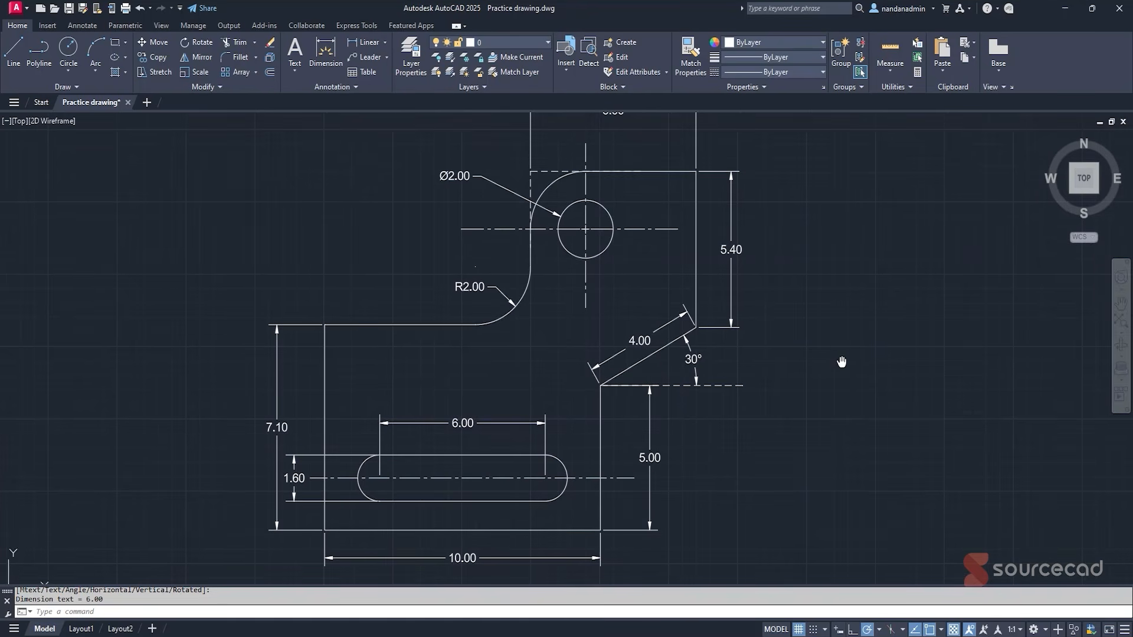
scroll(826, 377, down, 2)
middle_drag(850, 392, 778, 388)
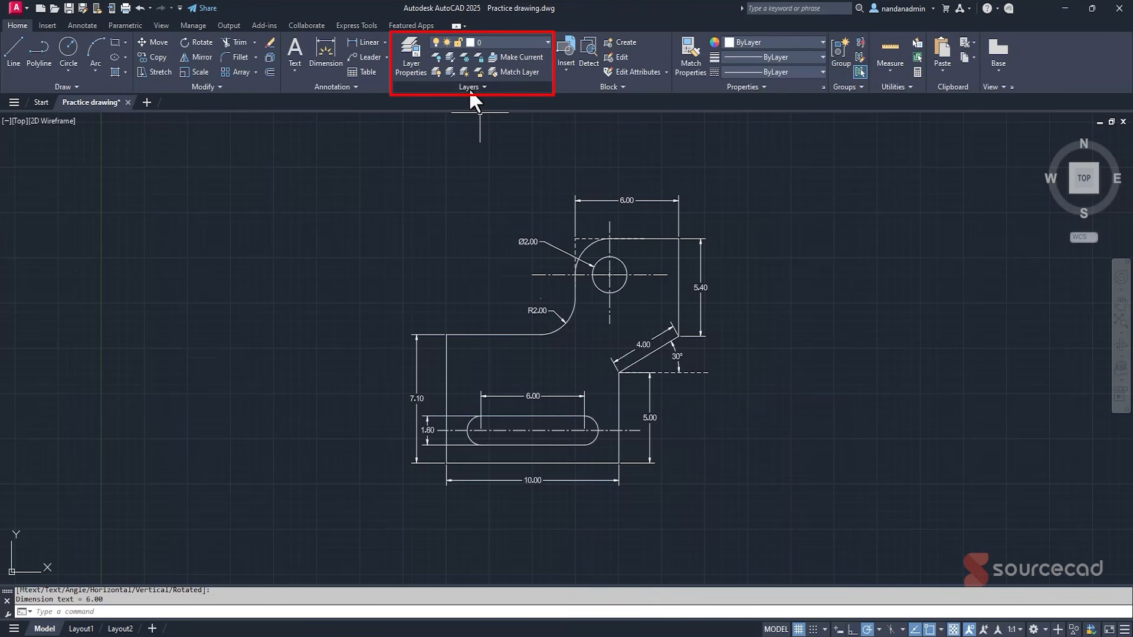
click(413, 51)
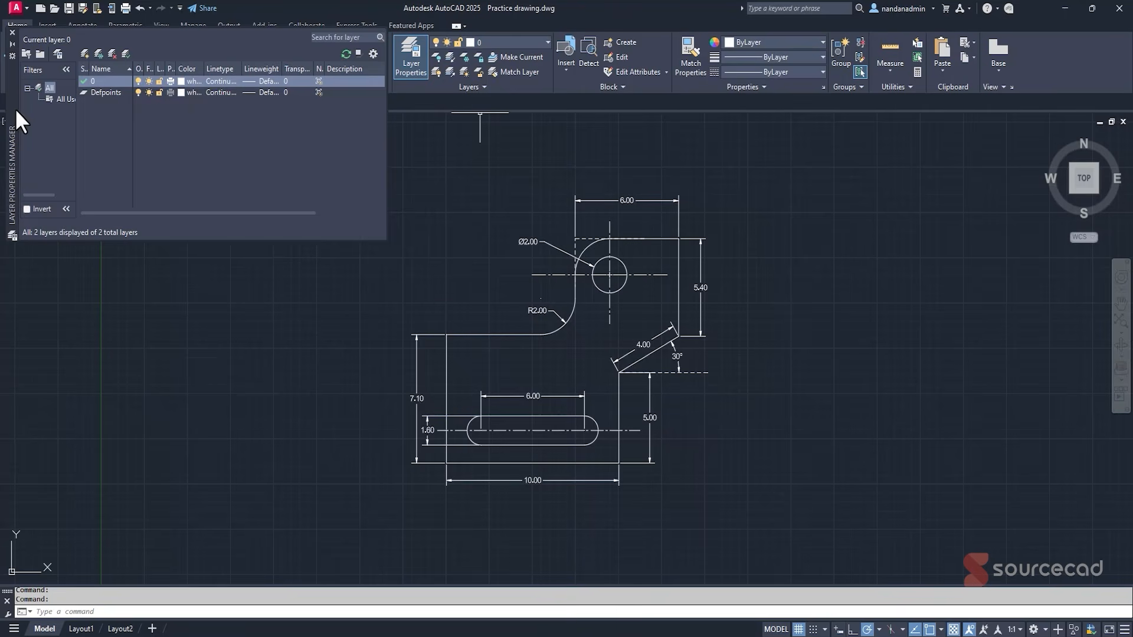
drag(16, 111, 394, 246)
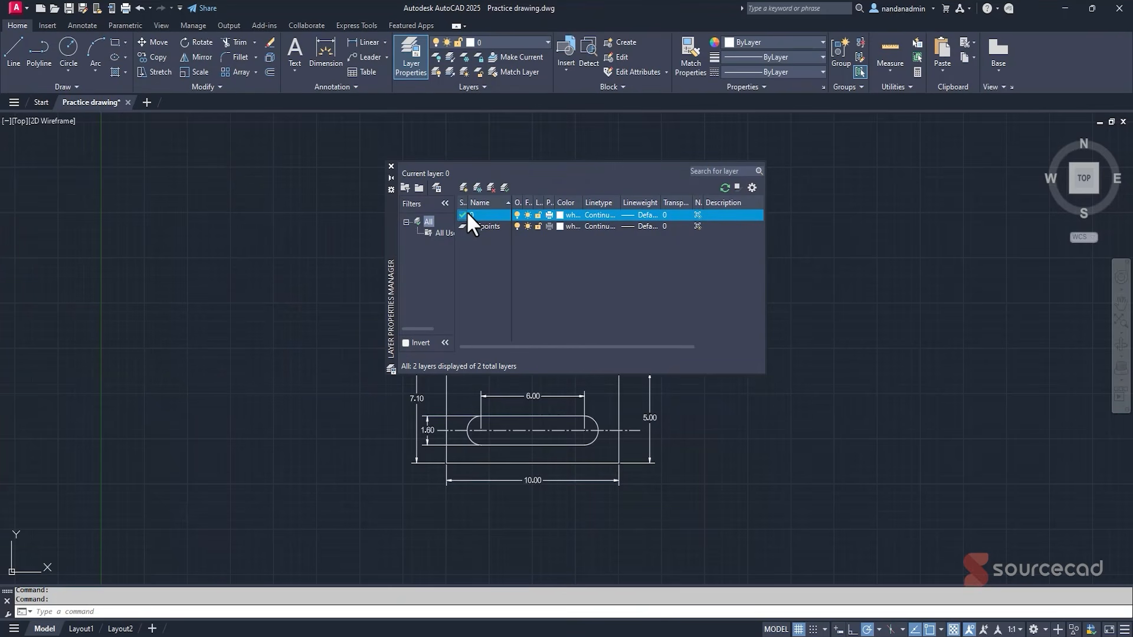
Move the Layer Properties Manager away from the part's upper end and create a new layer named Dim.
click(476, 226)
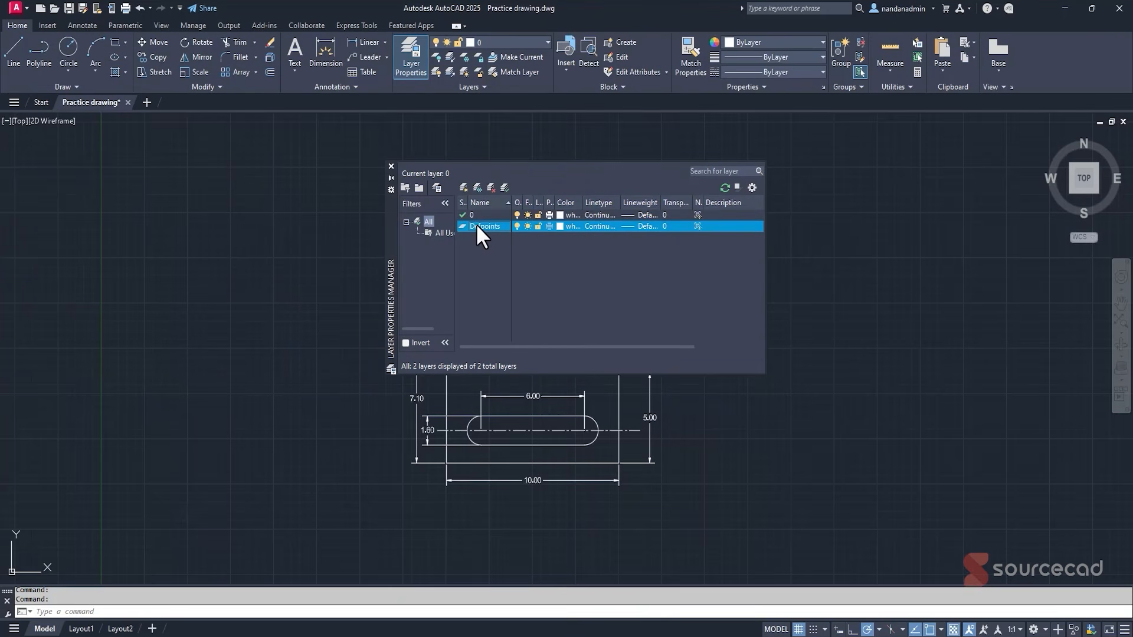
drag(393, 218, 241, 181)
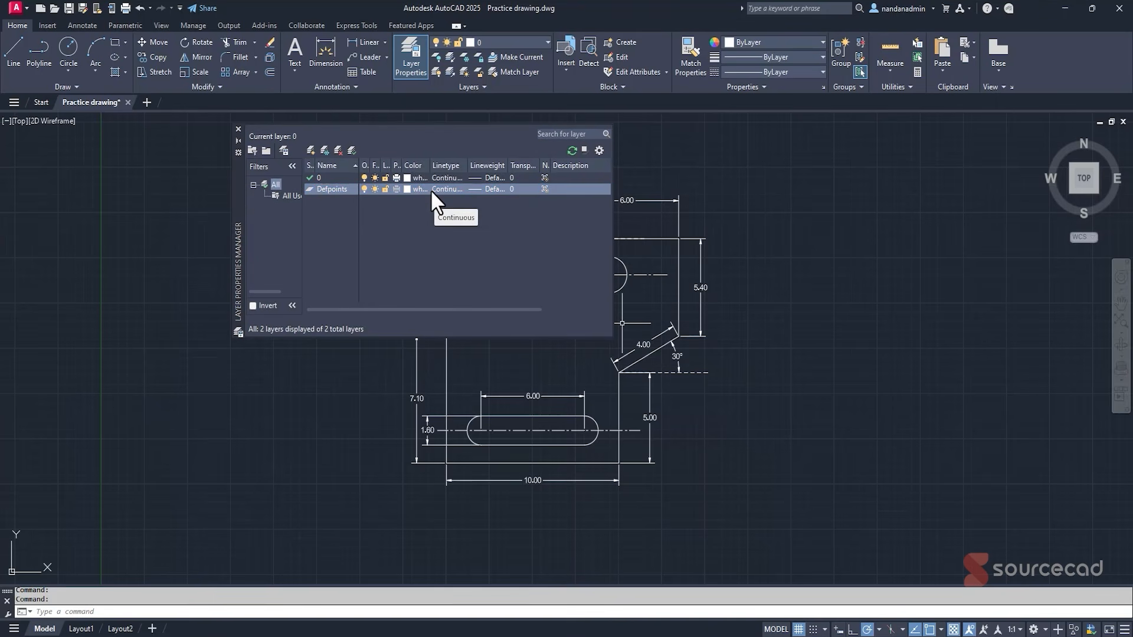
click(307, 150)
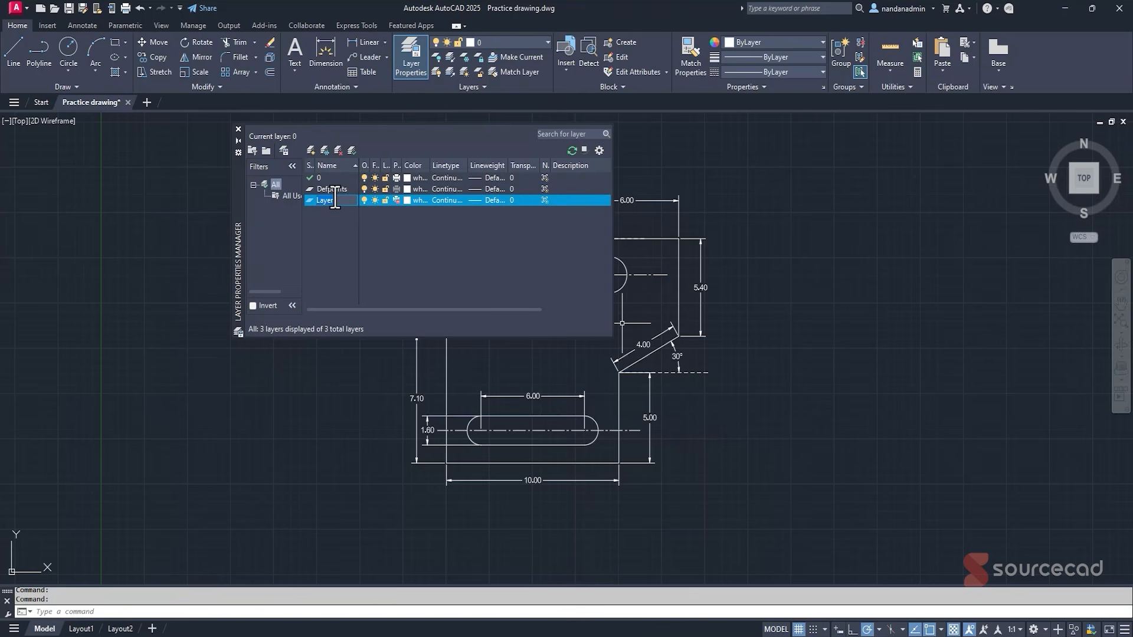
text(Dim)
key(Return)
Create another new layer named Const.
click(310, 148)
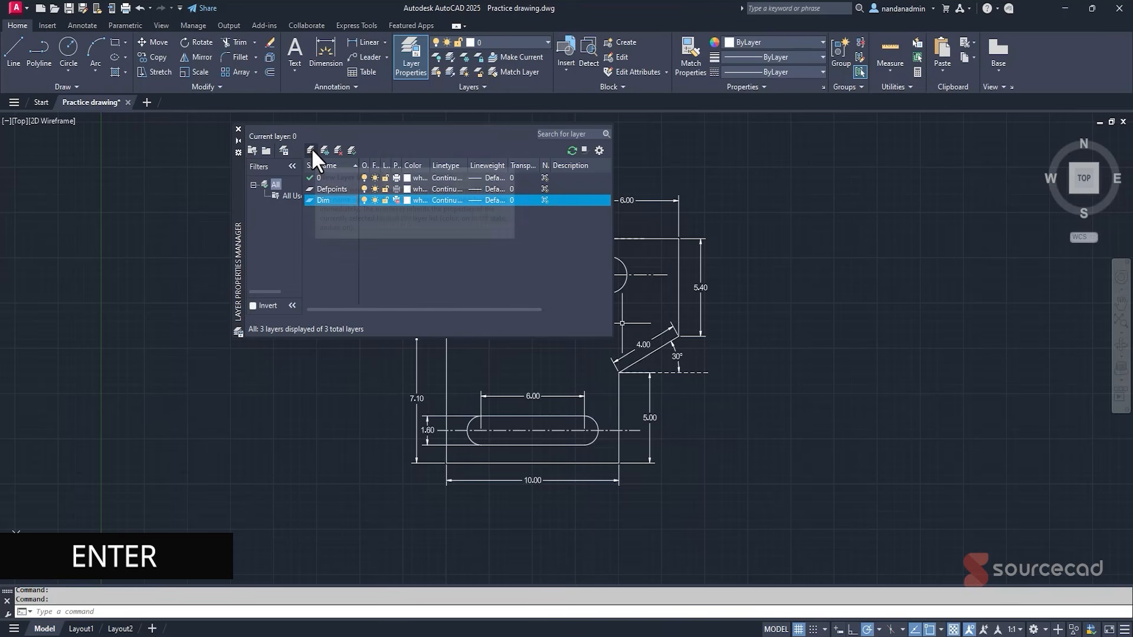
text(Con)
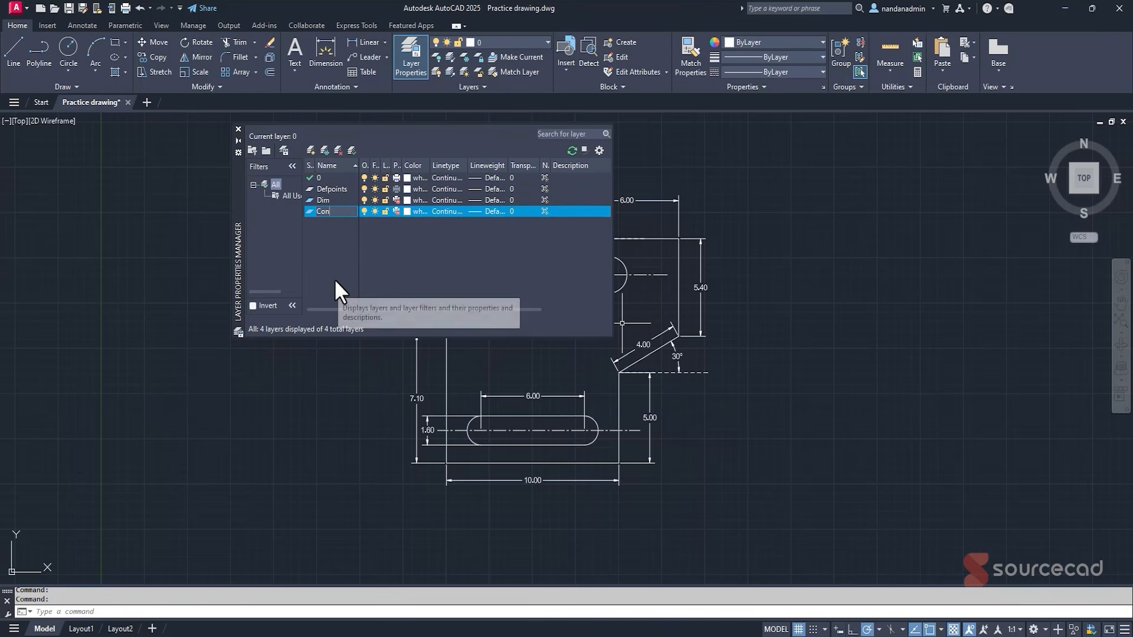
text(st)
key(Return)
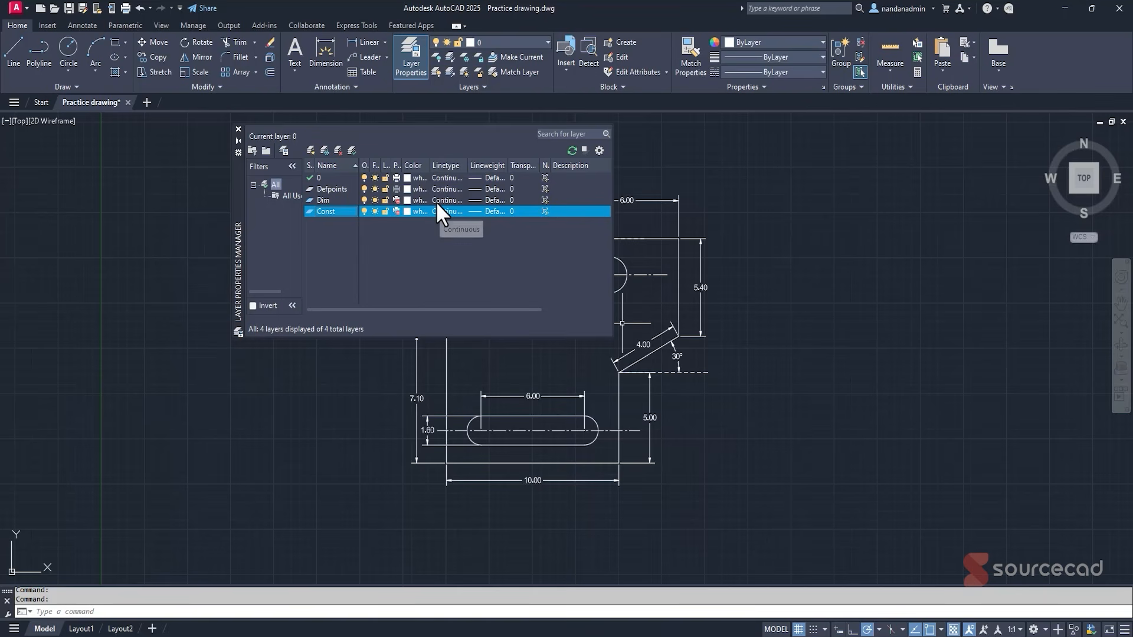
Enable plotting for the Dim and Const layers.
click(337, 189)
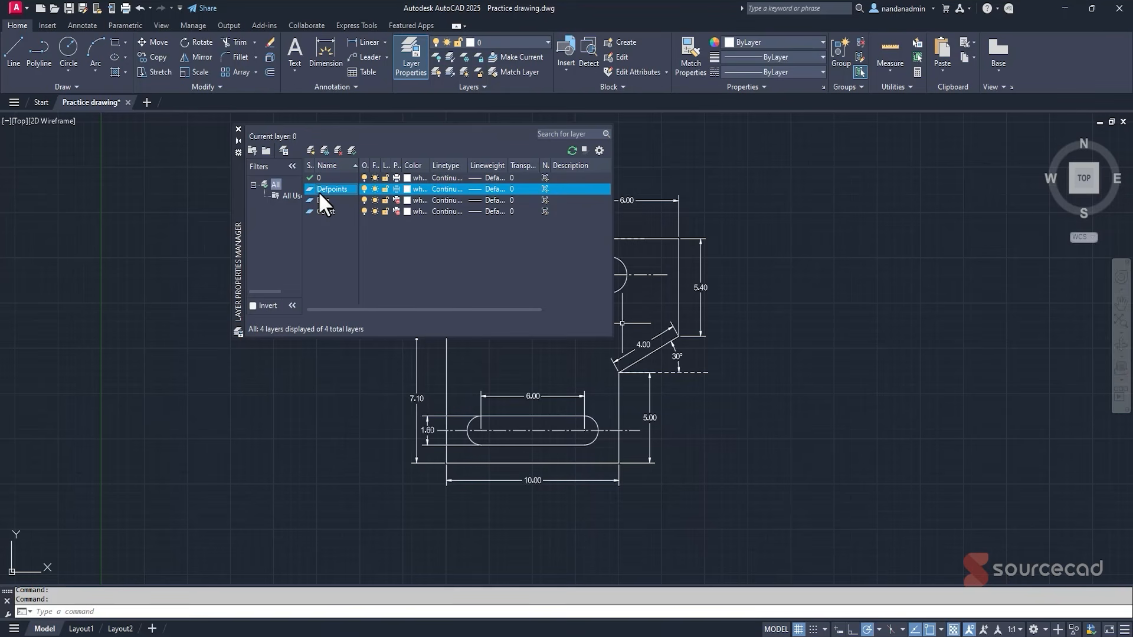
click(398, 201)
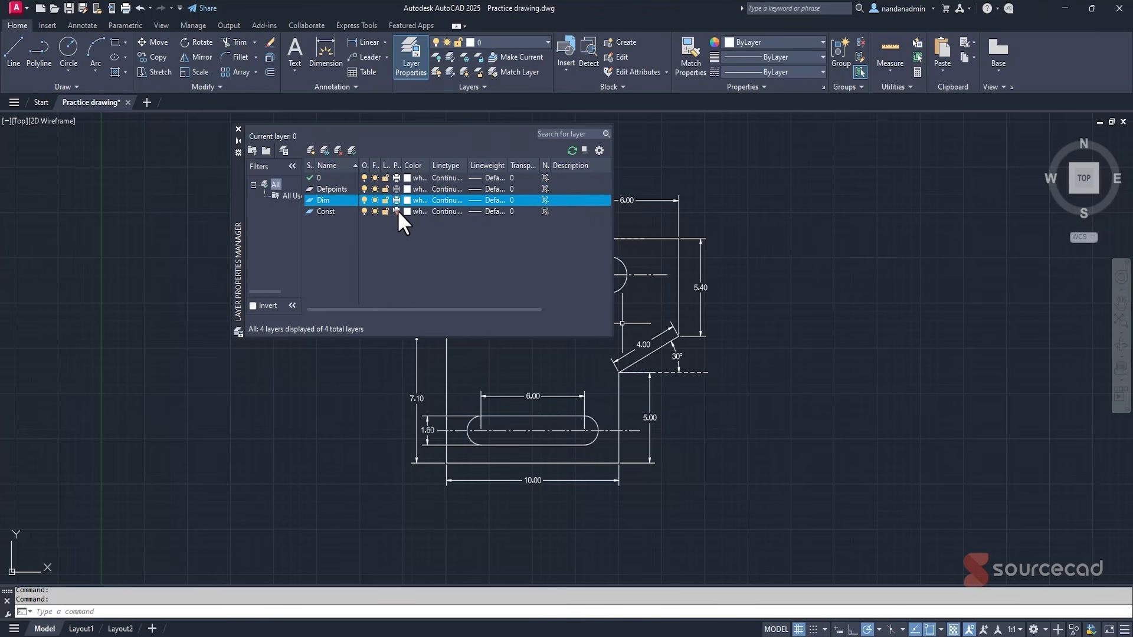
click(398, 210)
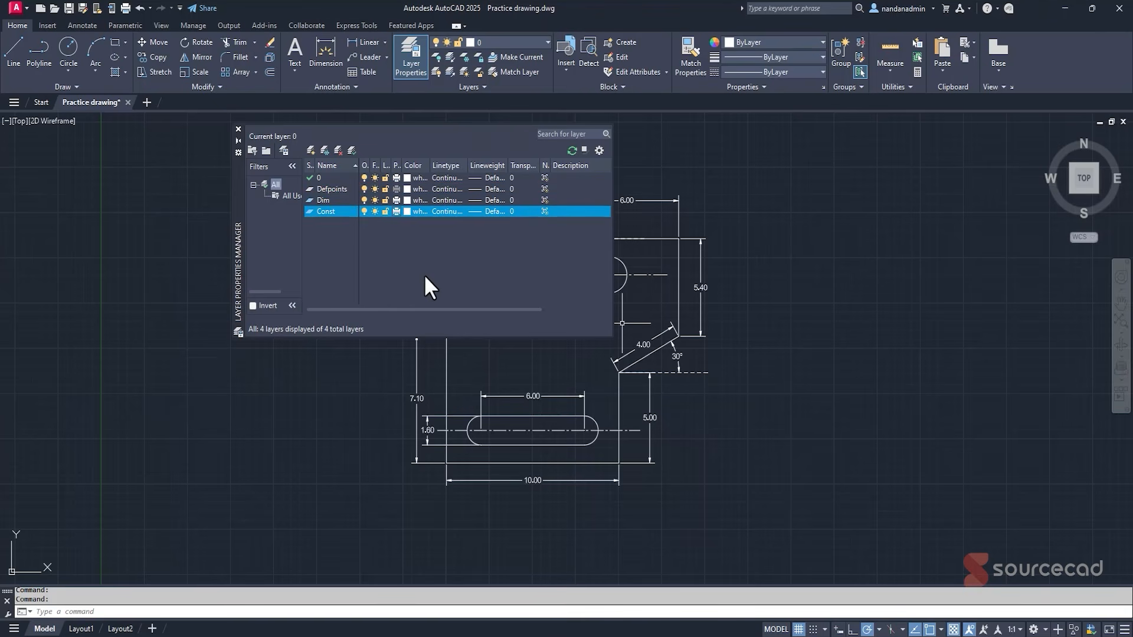
Set the Dim layer's color to green.
click(338, 200)
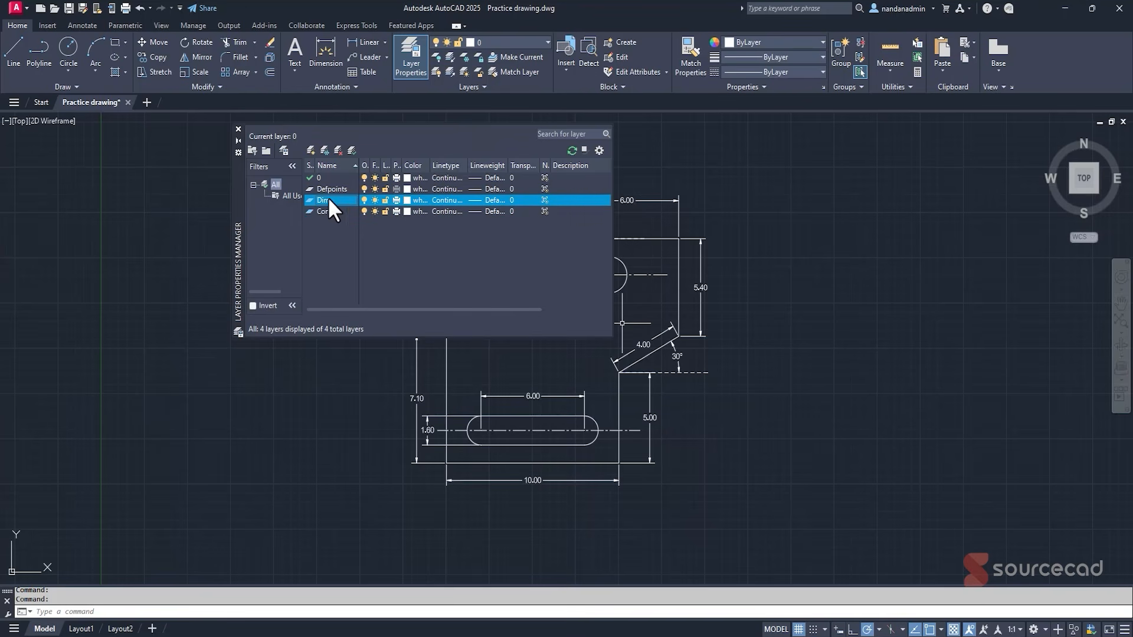
click(406, 201)
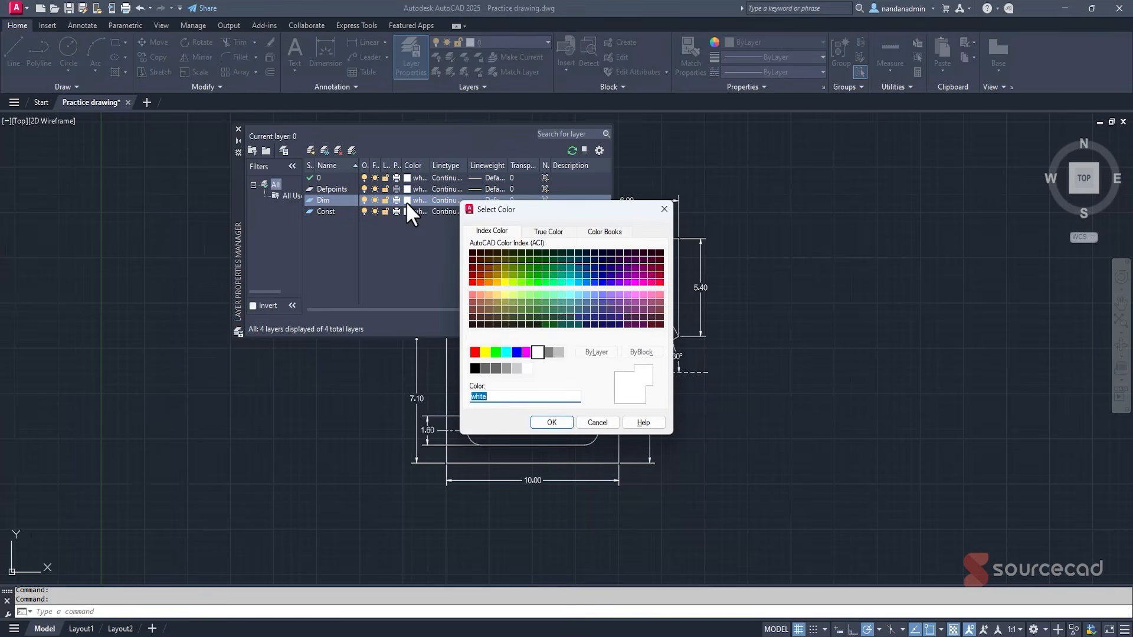
click(495, 352)
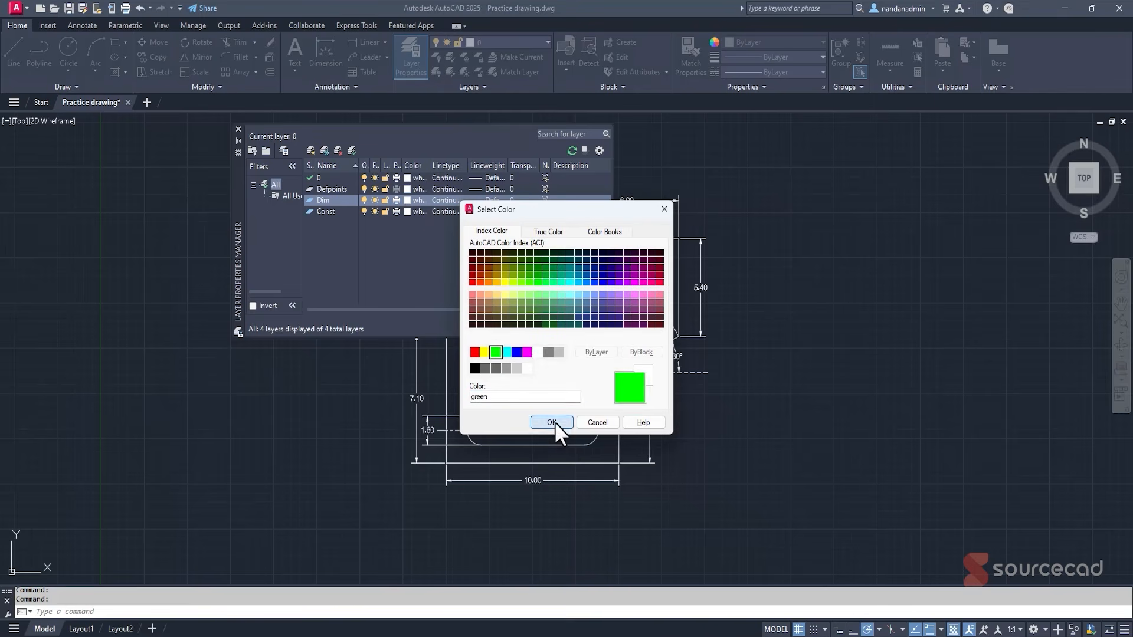
click(552, 422)
Set the Const layer's color to magenta and close the Layer Properties Manager.
click(406, 212)
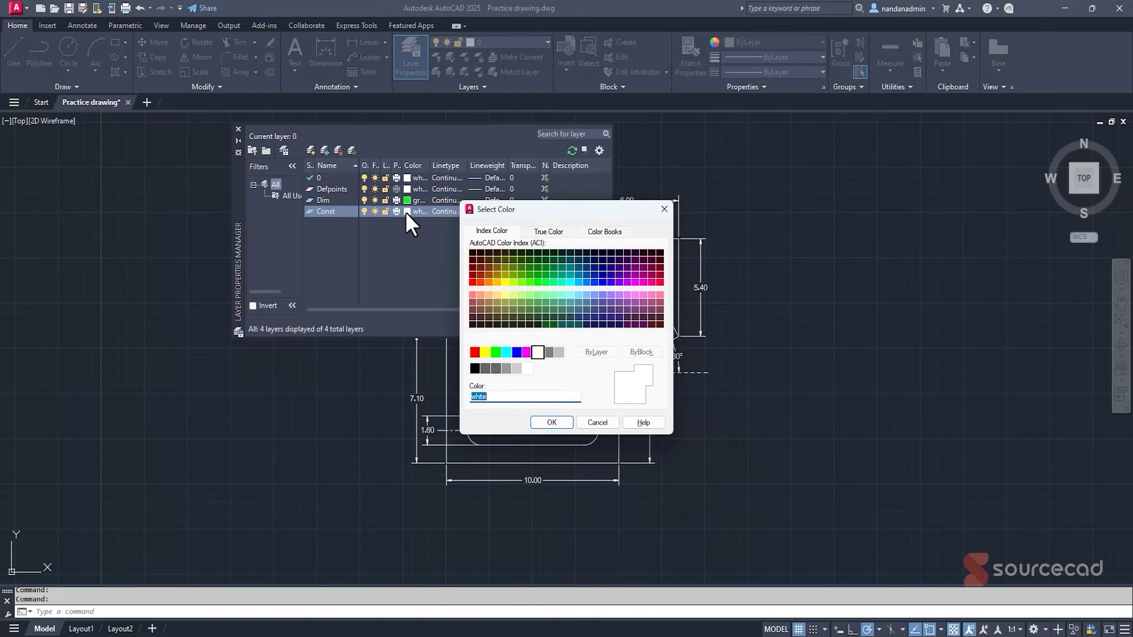
click(526, 354)
click(551, 422)
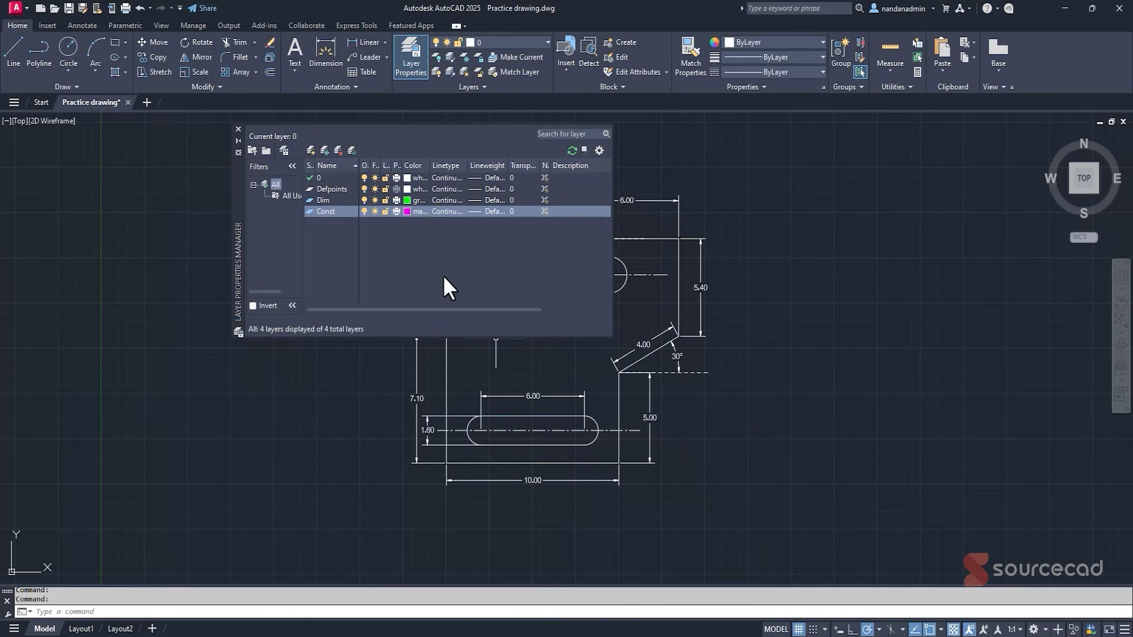
click(239, 130)
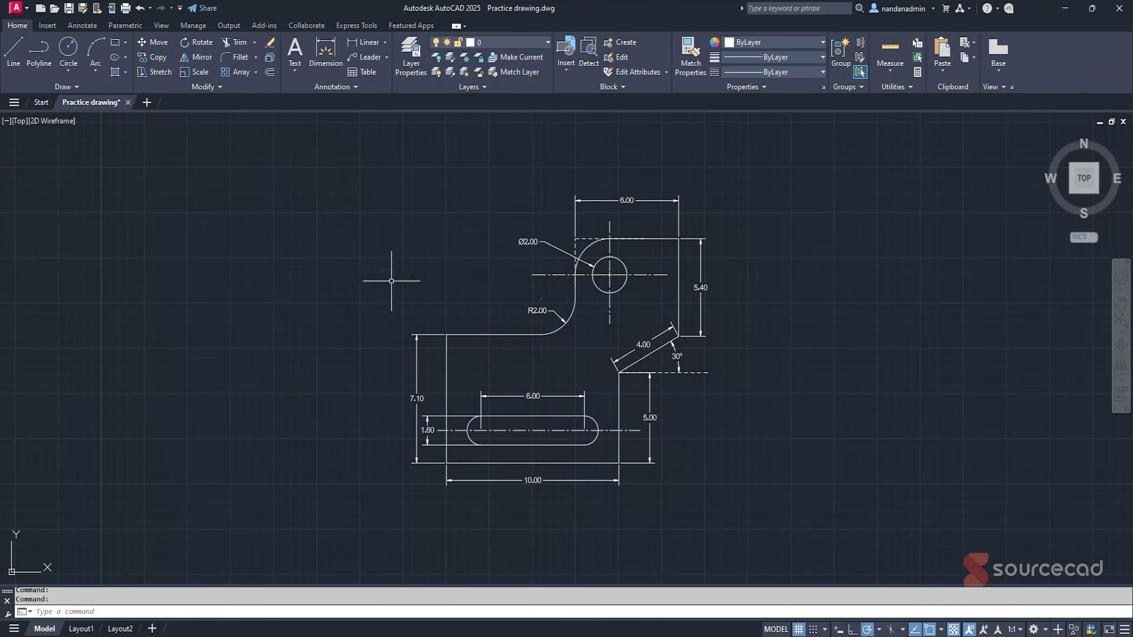
Assign all linear, aligned, angular, radius and diameter dimensions of the part to the Dim layer and clear the selection.
click(540, 311)
click(551, 243)
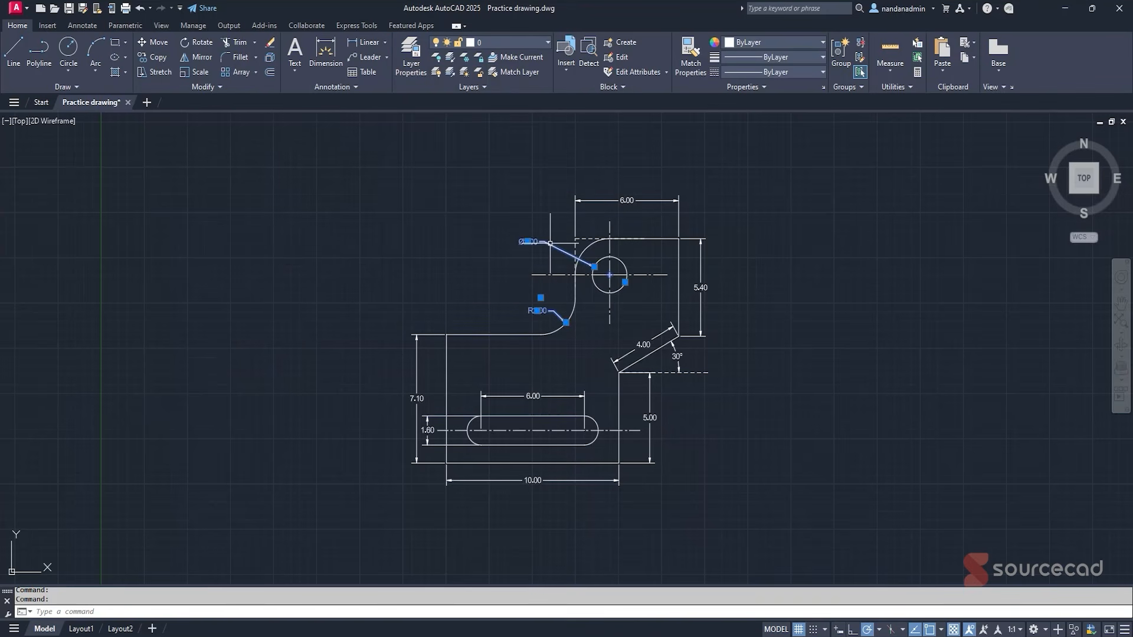
click(631, 199)
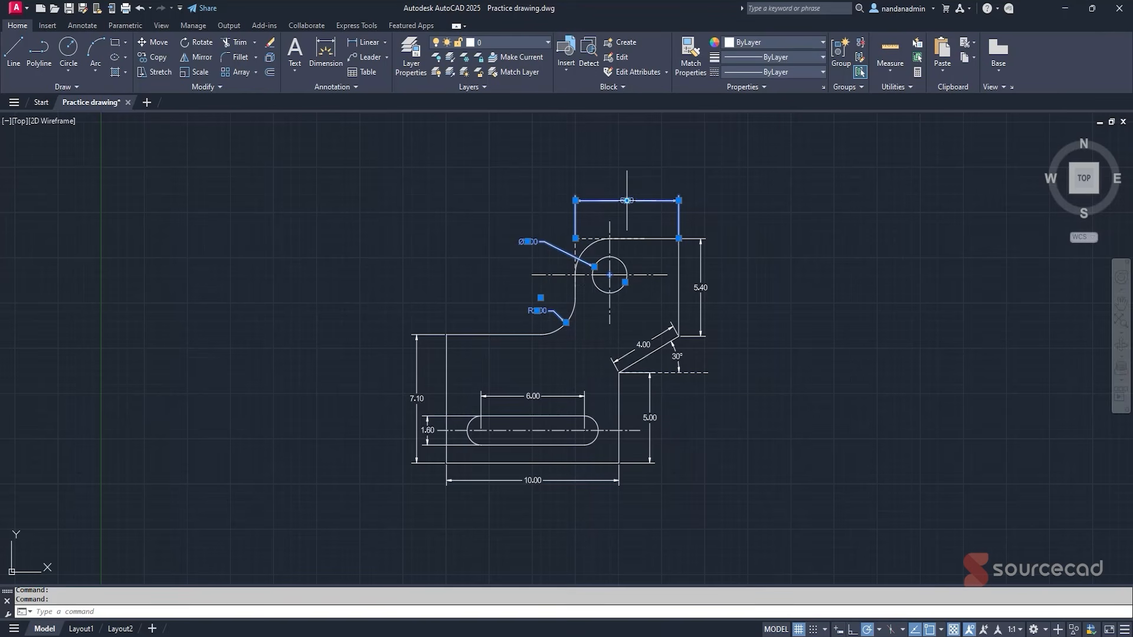
click(701, 277)
click(656, 335)
click(676, 356)
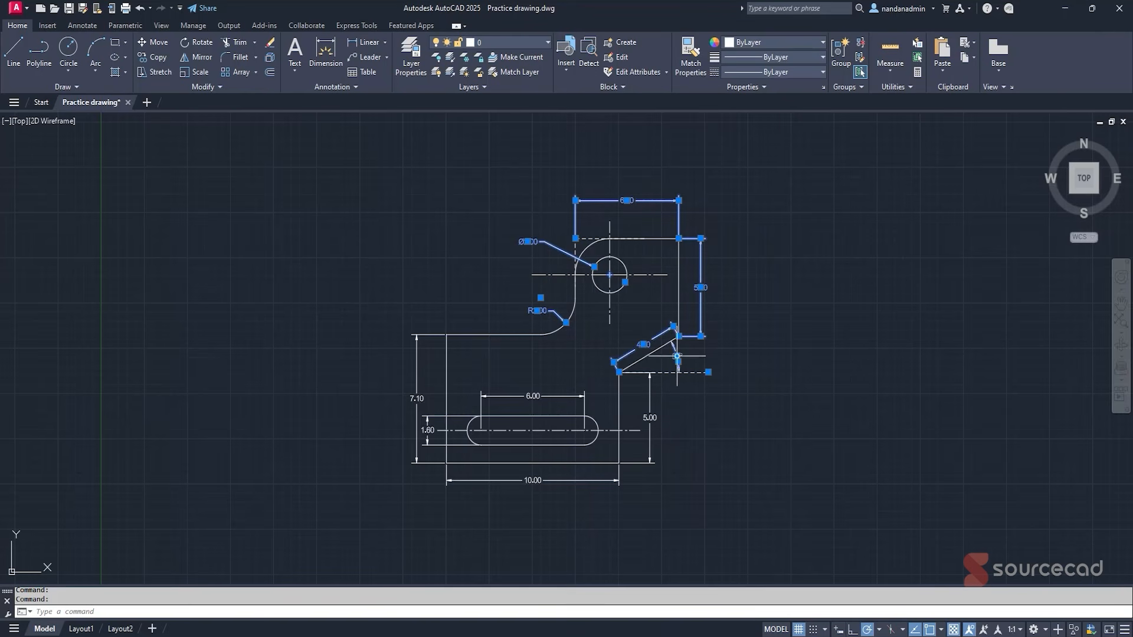
click(649, 417)
click(533, 396)
click(437, 420)
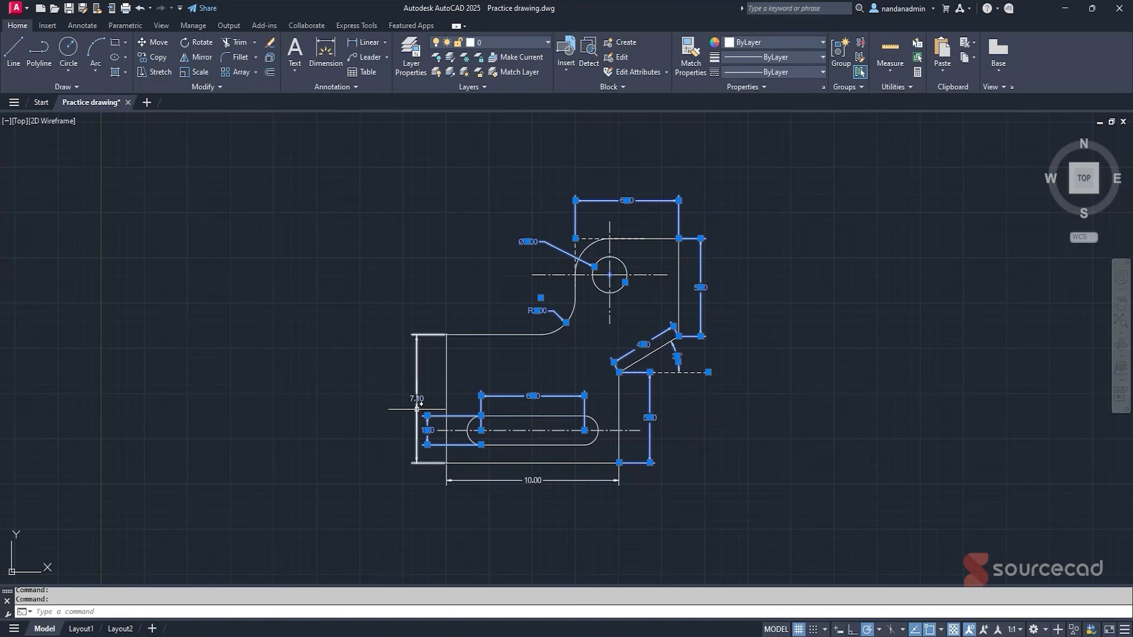
click(417, 398)
click(533, 480)
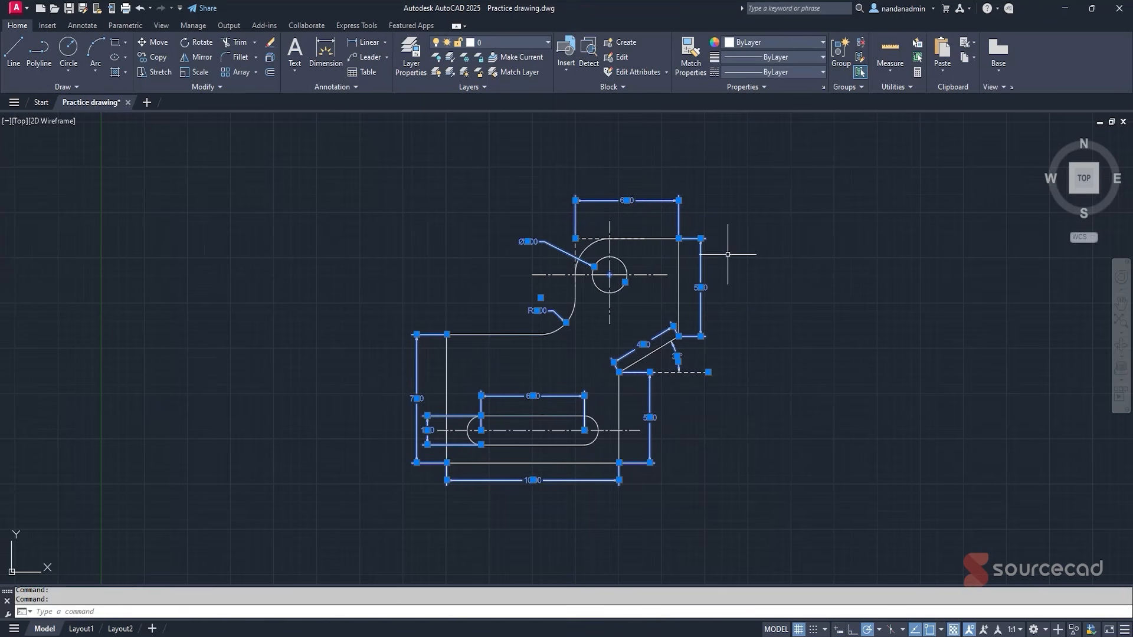
click(535, 43)
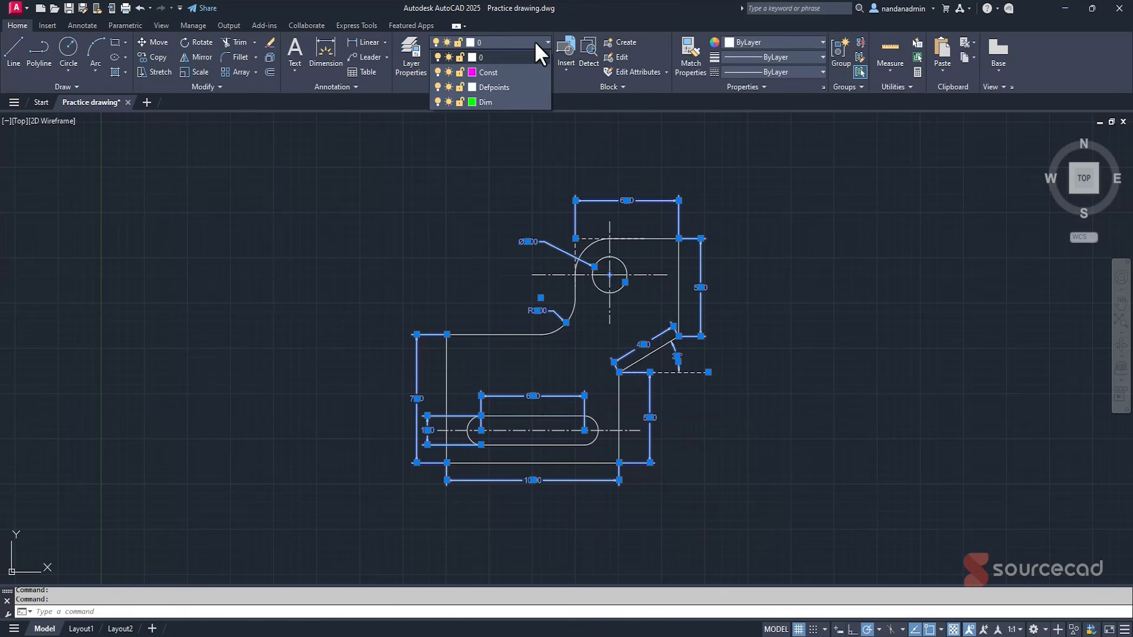
click(535, 103)
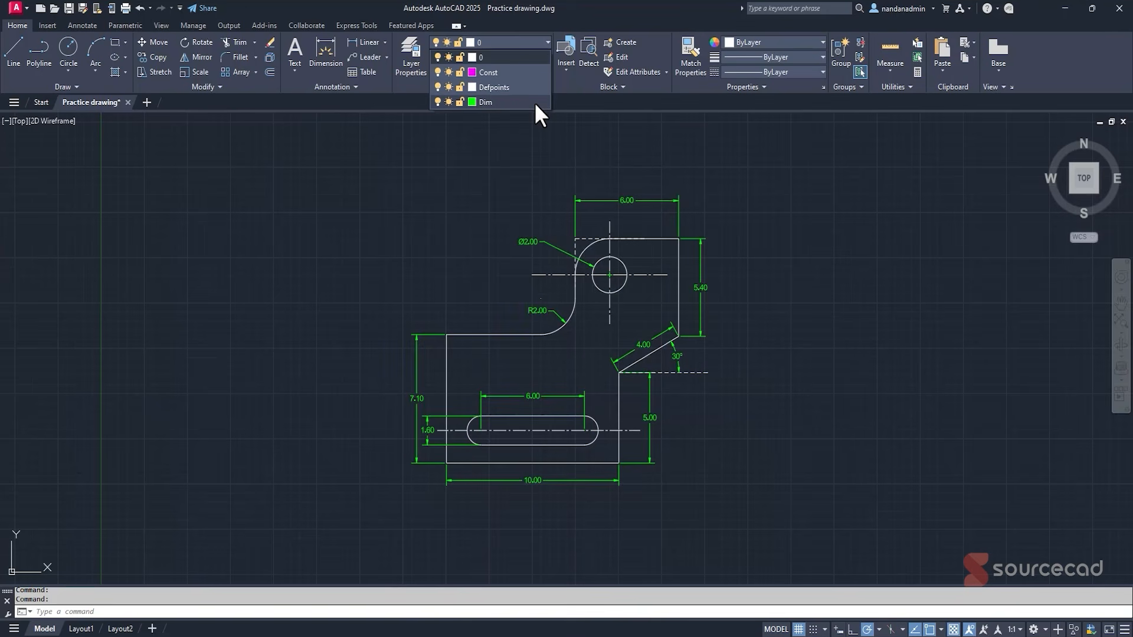
click(535, 103)
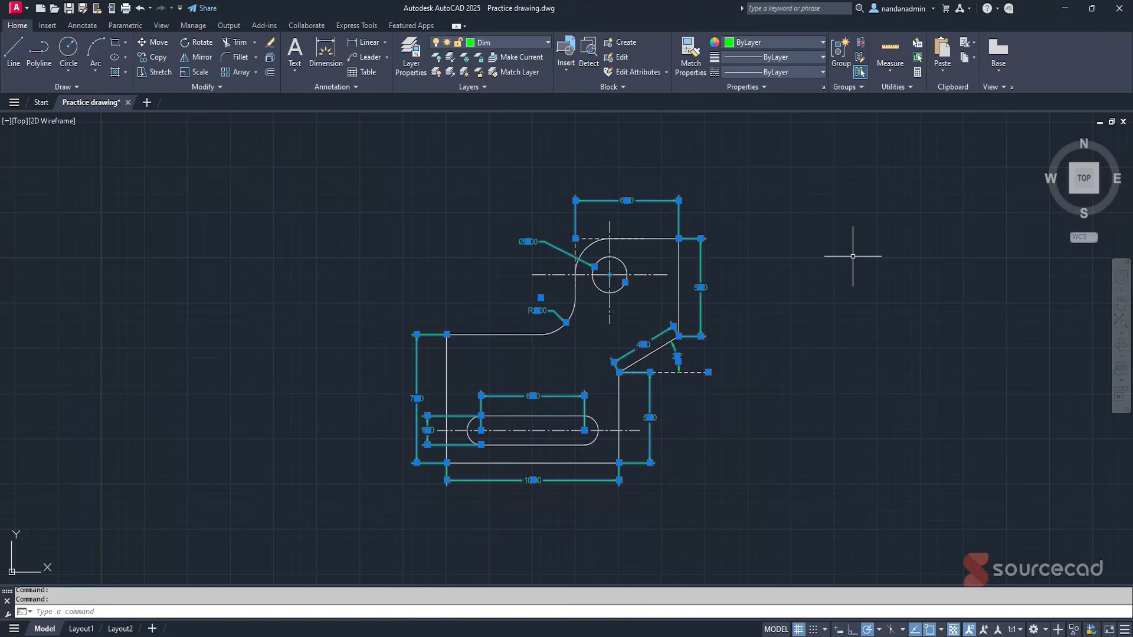
key(Escape)
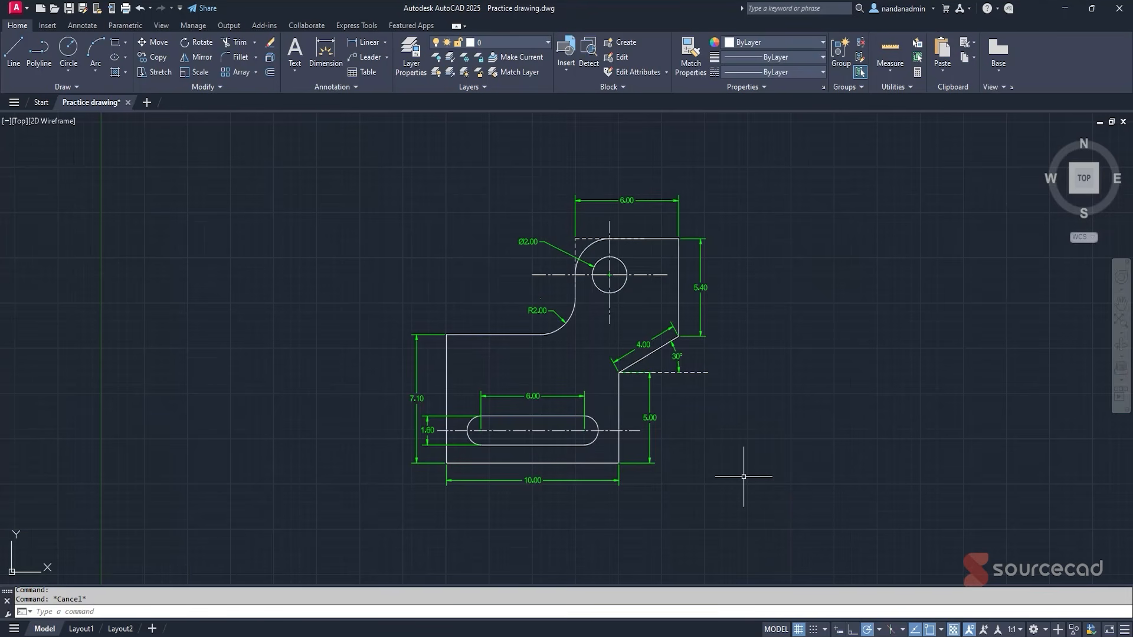
Assign the dashed construction lines, the circle's center mark and the slot's centerline to the Const layer and clear the selection.
click(591, 238)
click(610, 255)
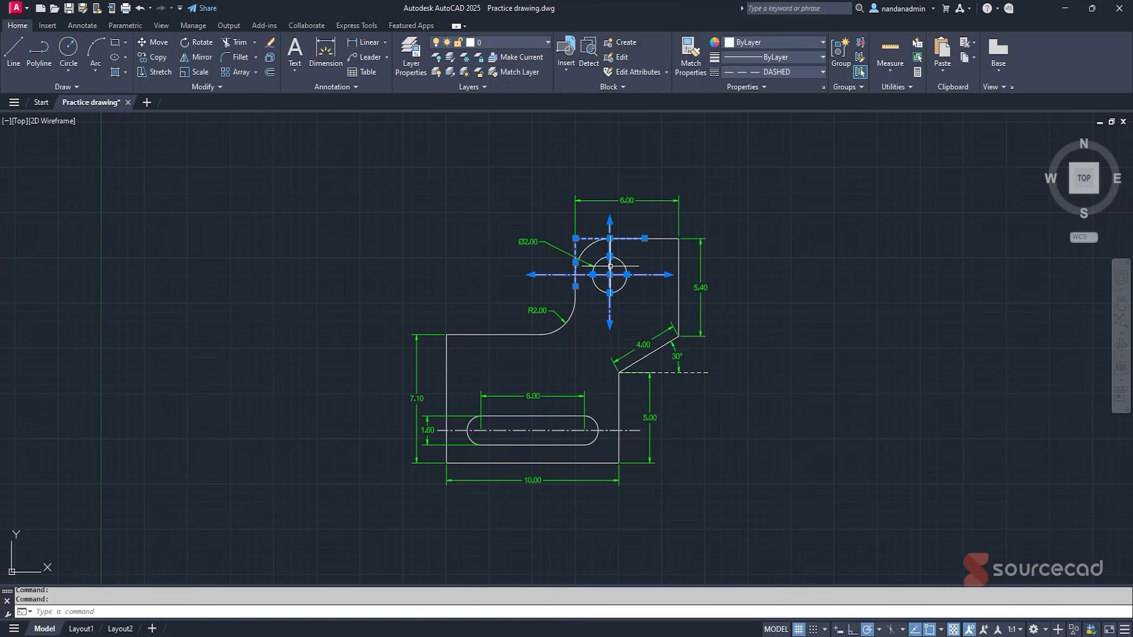
click(688, 372)
click(687, 372)
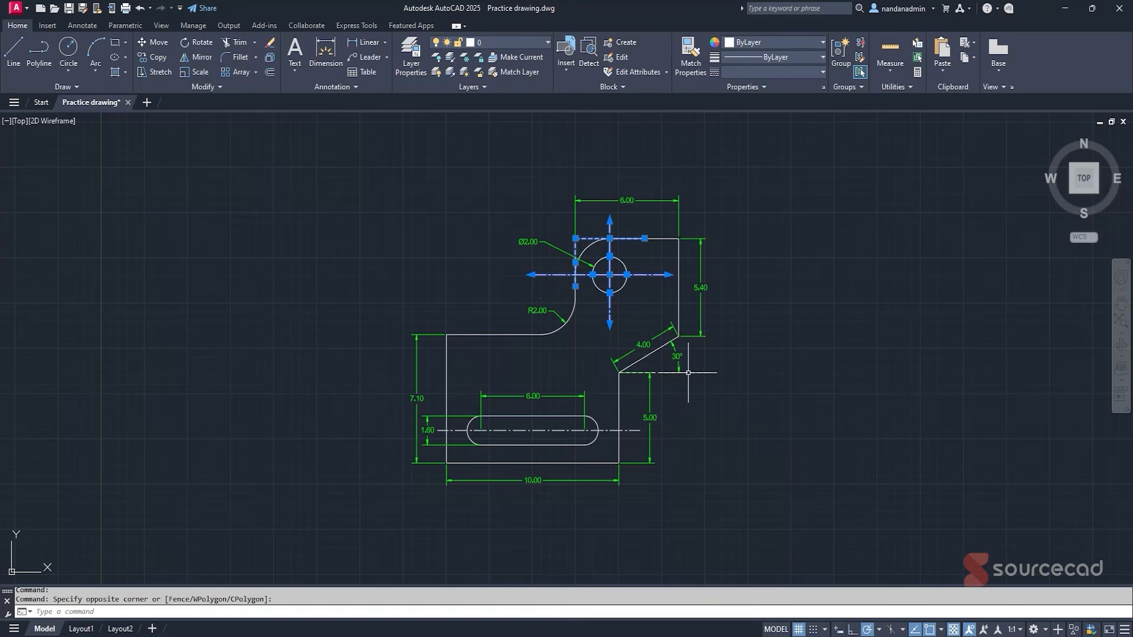
click(610, 430)
click(698, 372)
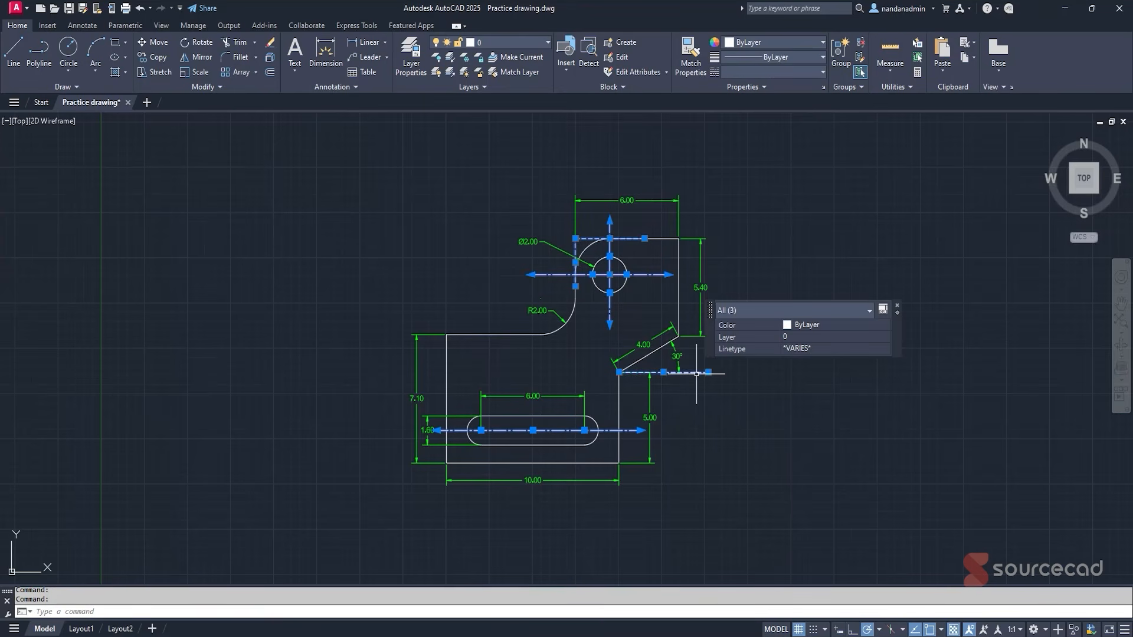
click(897, 305)
click(522, 43)
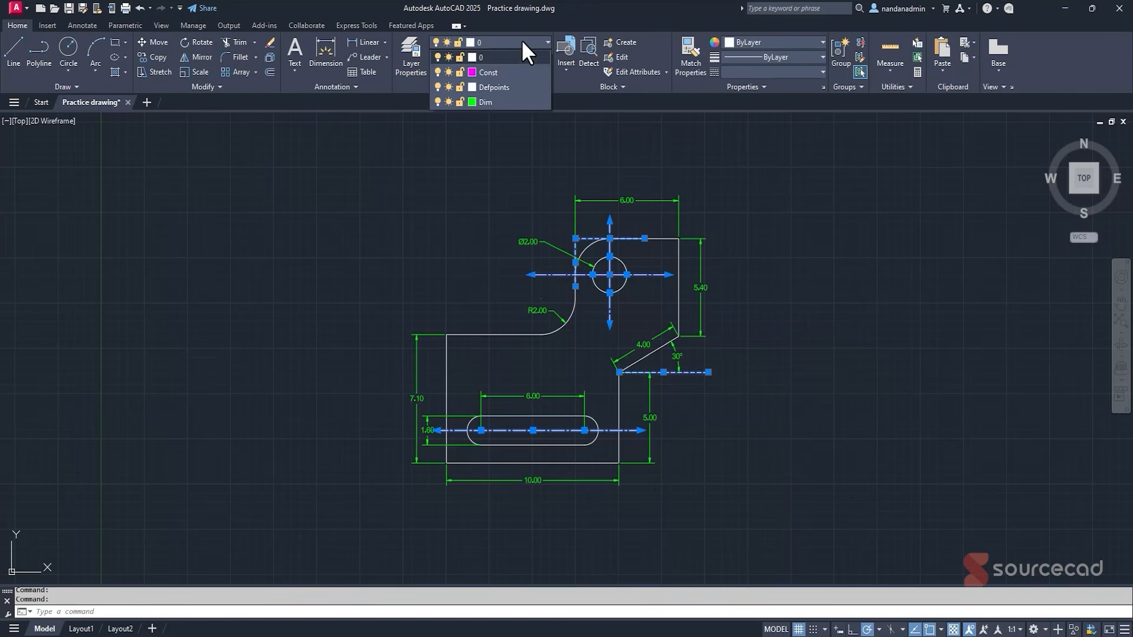
click(505, 76)
key(Escape)
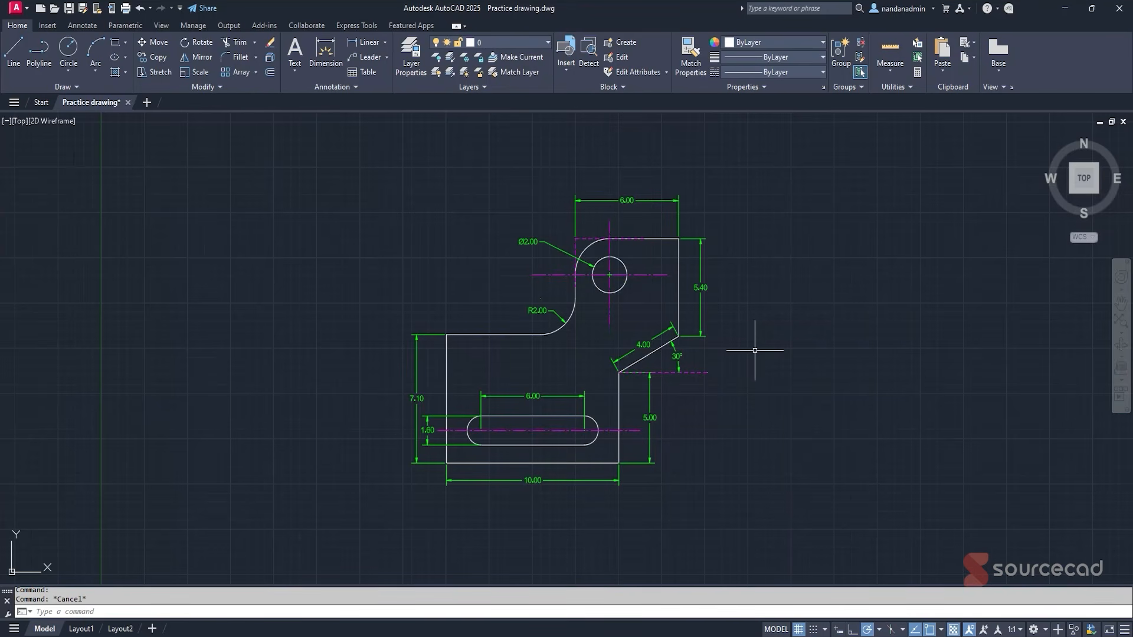
Reopen the Layer Properties Manager and set the Const layer's transparency to 80.
scroll(809, 334, up, 2)
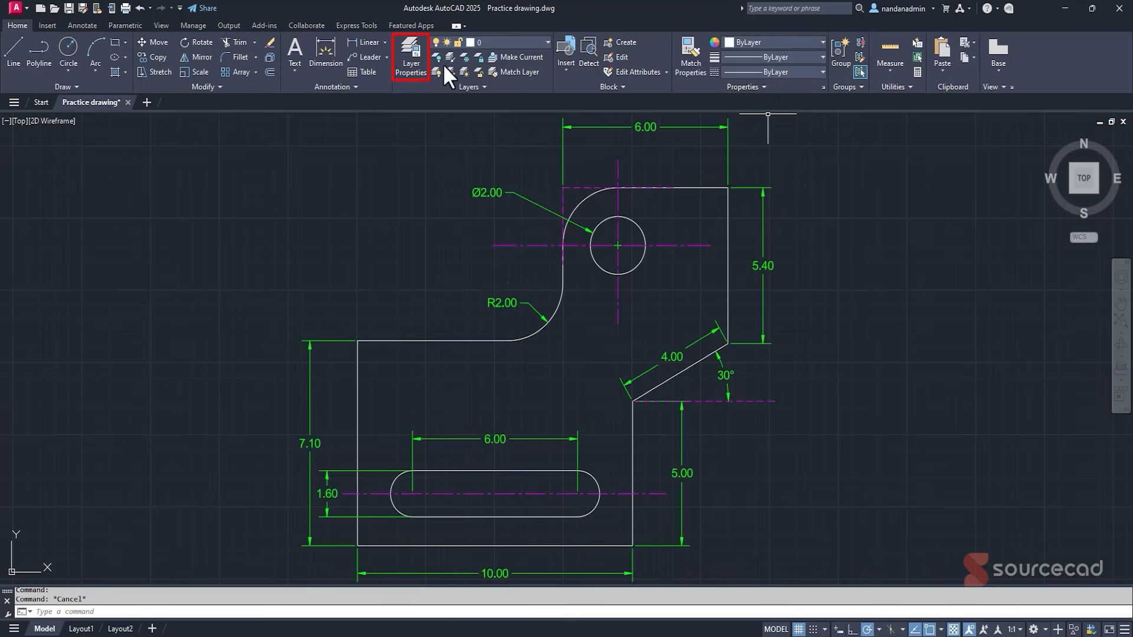
click(411, 64)
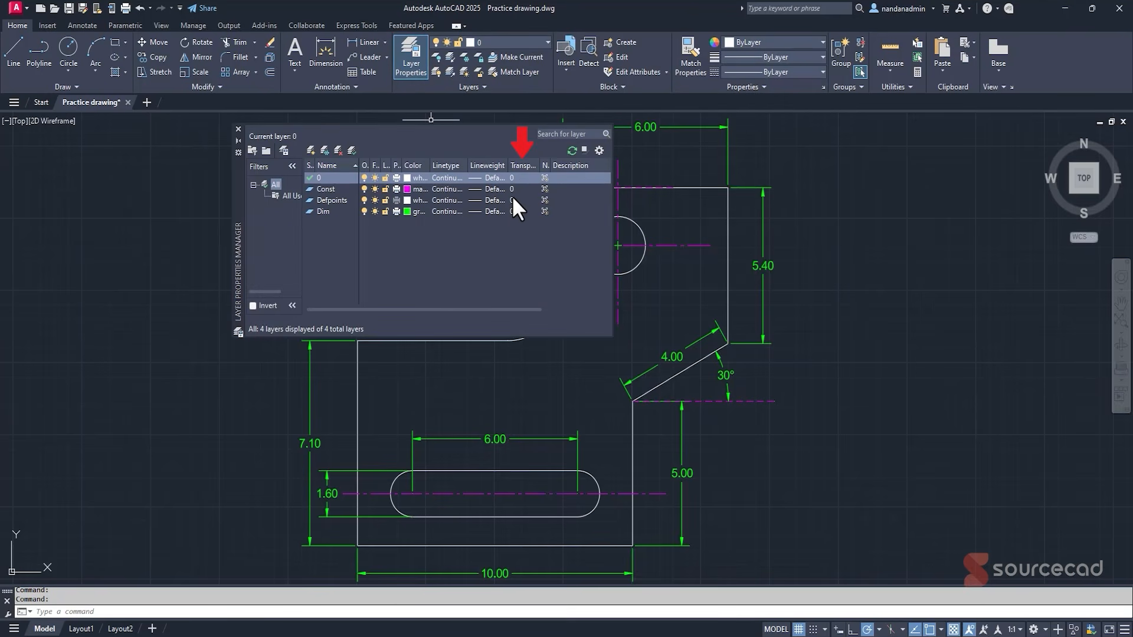
click(326, 189)
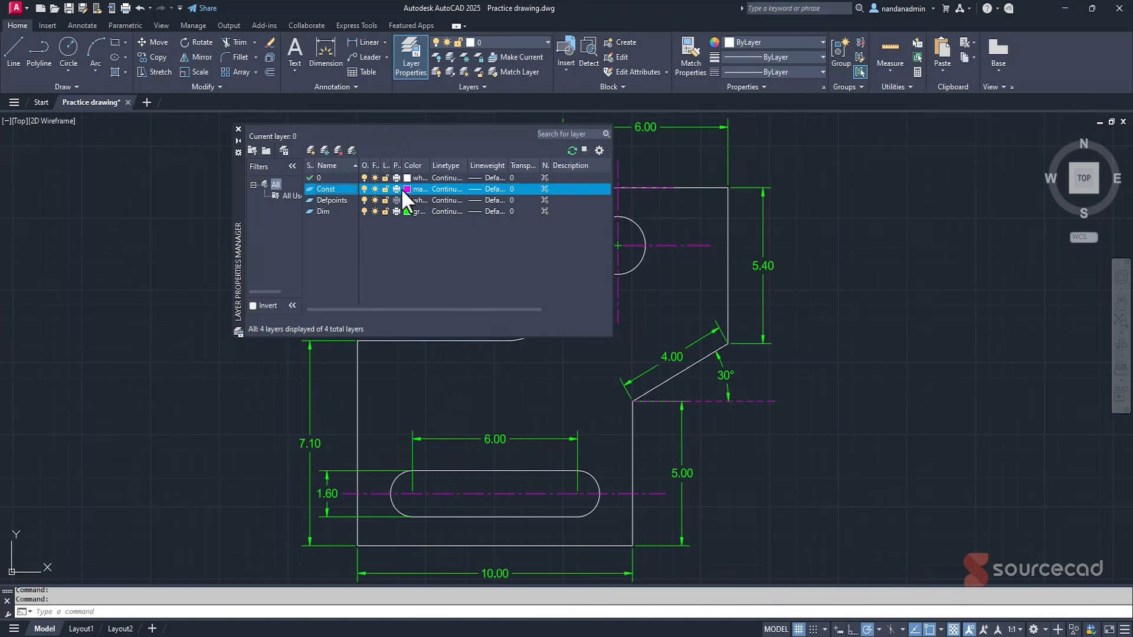
click(511, 189)
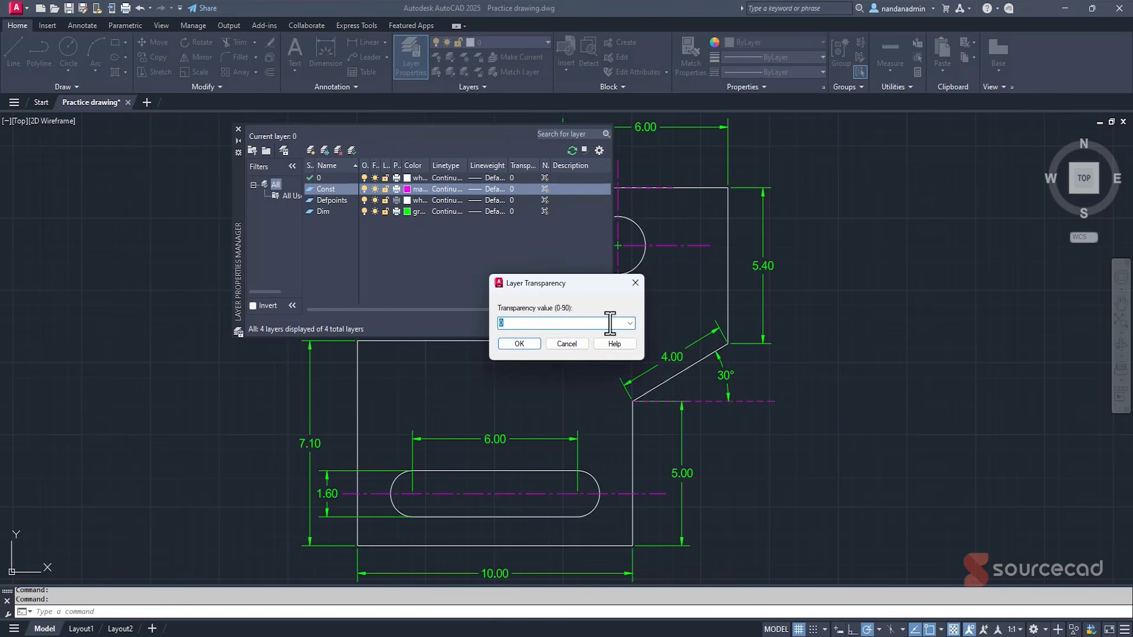
click(630, 322)
click(534, 399)
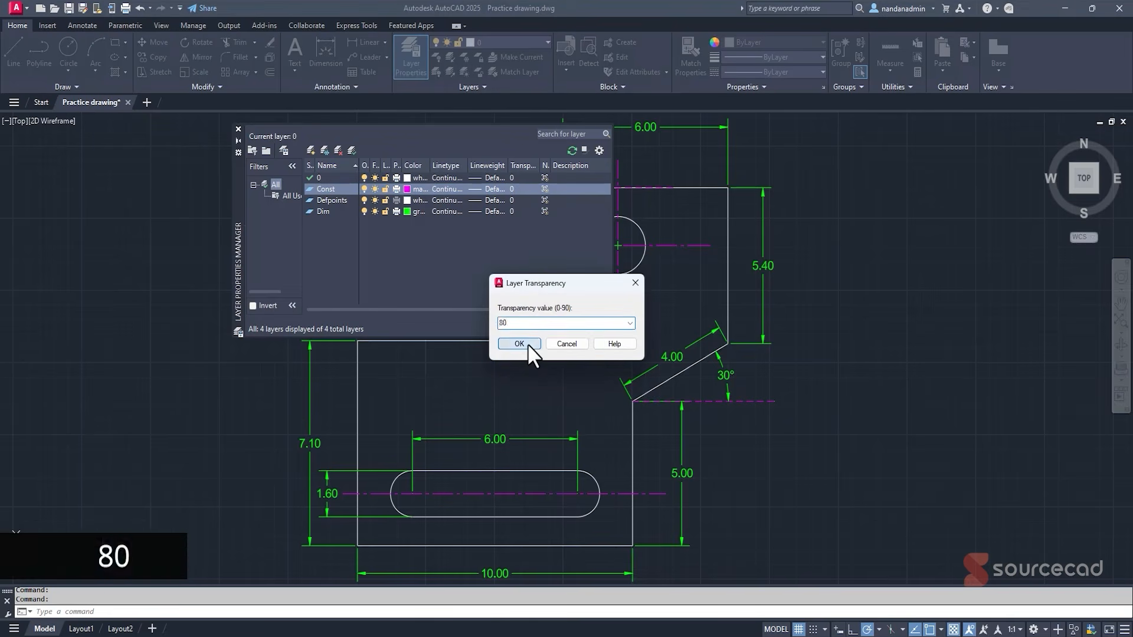
click(528, 345)
Set the Dim layer's transparency to 60 and close the Layer Properties Manager.
click(328, 211)
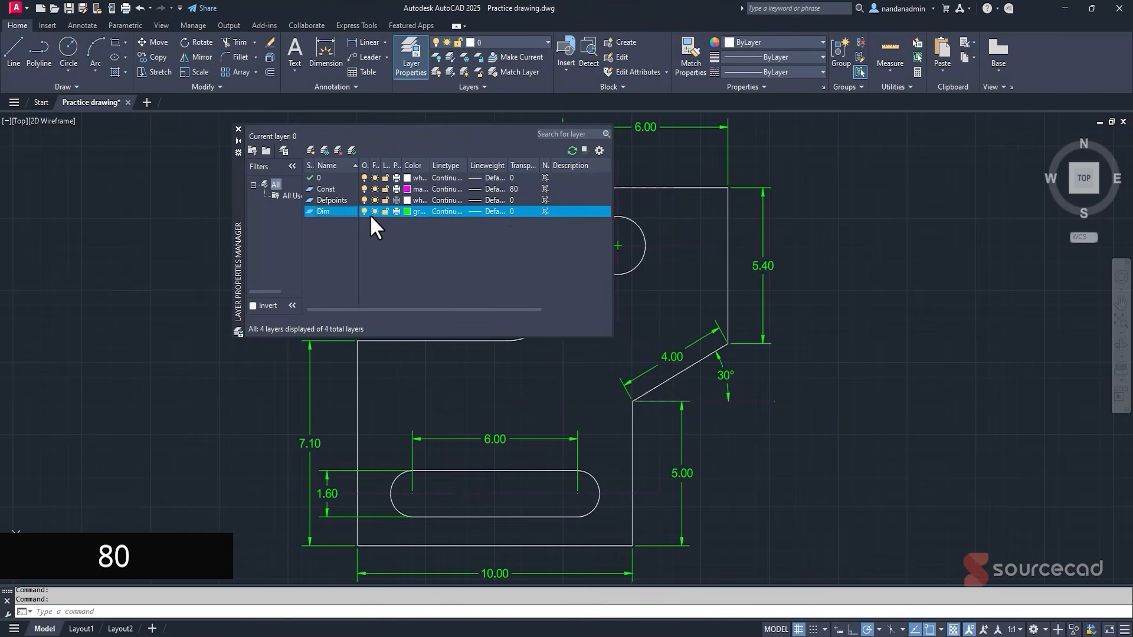
click(512, 211)
click(629, 323)
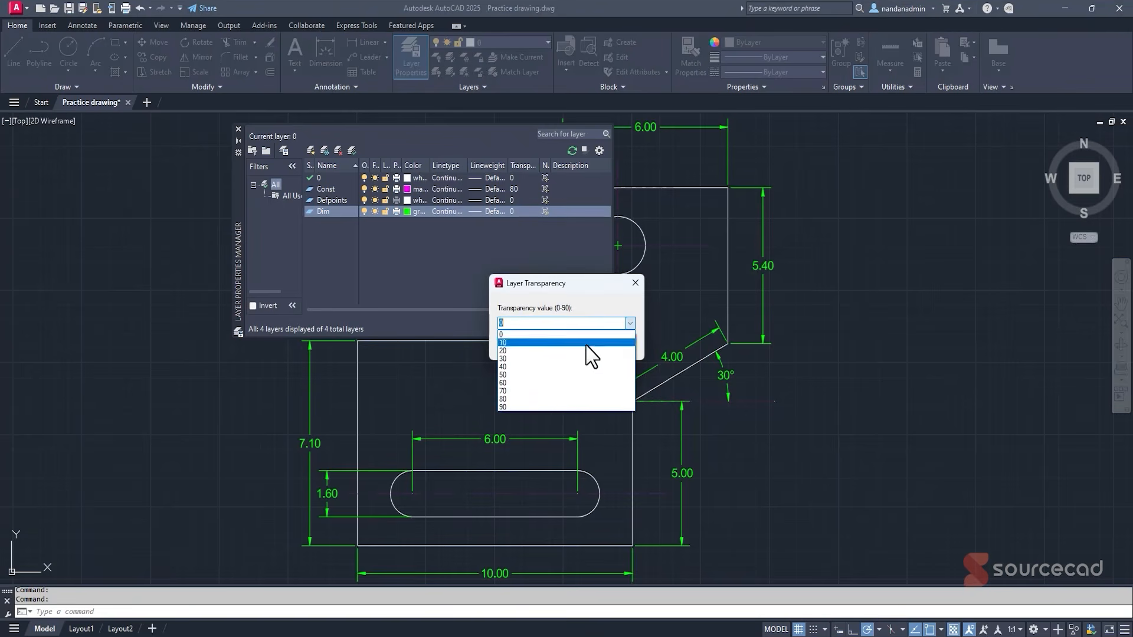
click(527, 381)
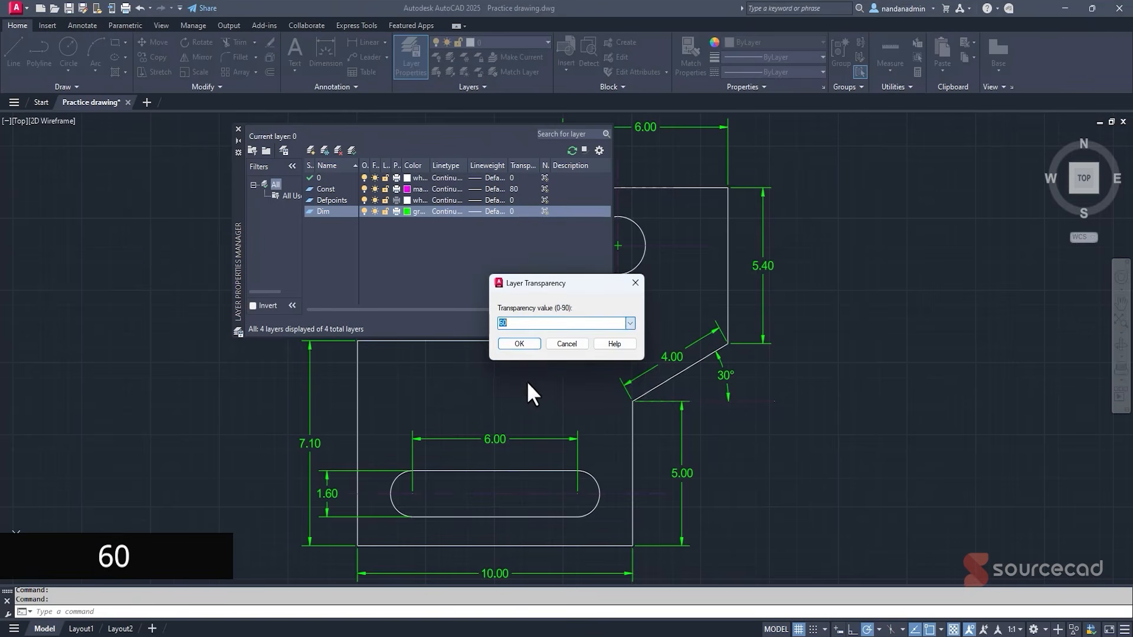
click(519, 344)
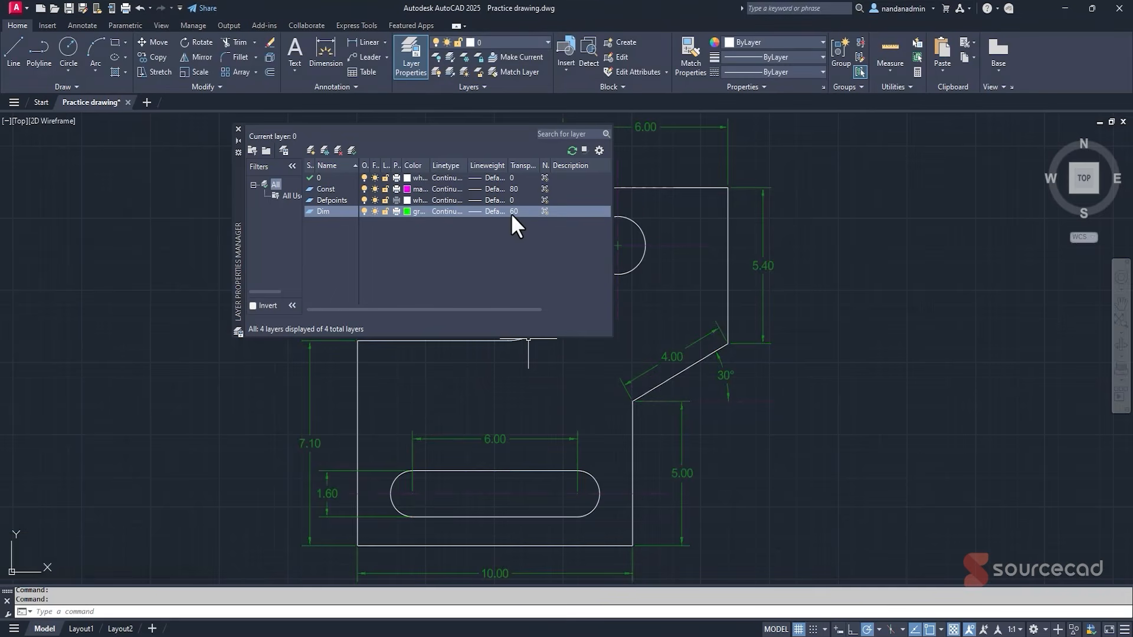
click(238, 128)
Reopen the Layer Properties Manager, set the Const layer's transparency to 60, and close the manager.
scroll(835, 260, down, 2)
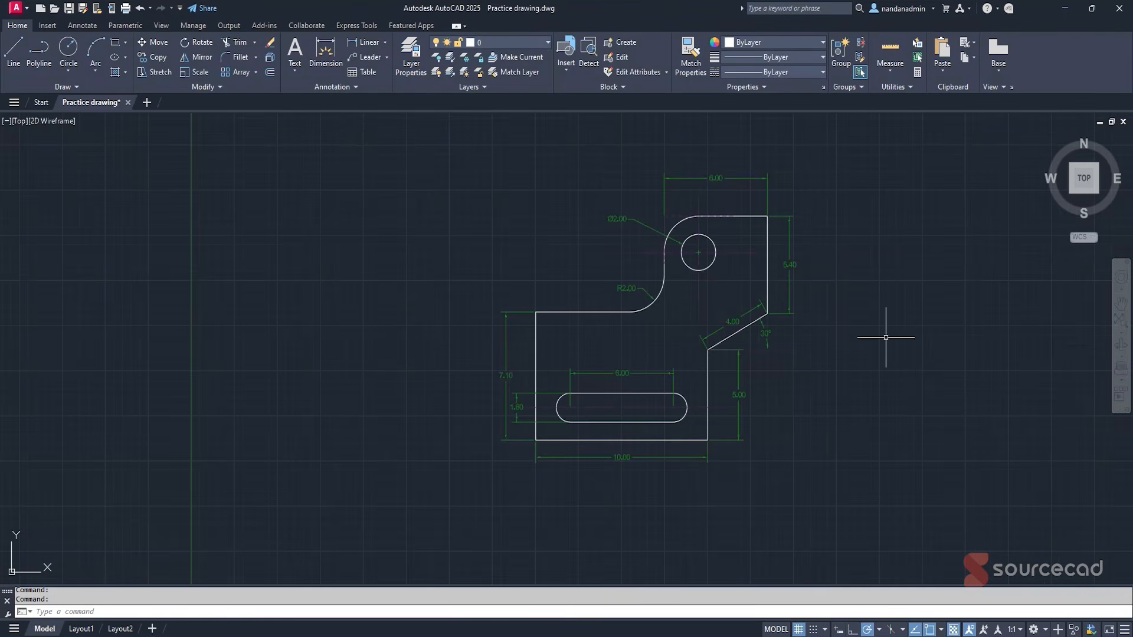
middle_drag(890, 321, 823, 318)
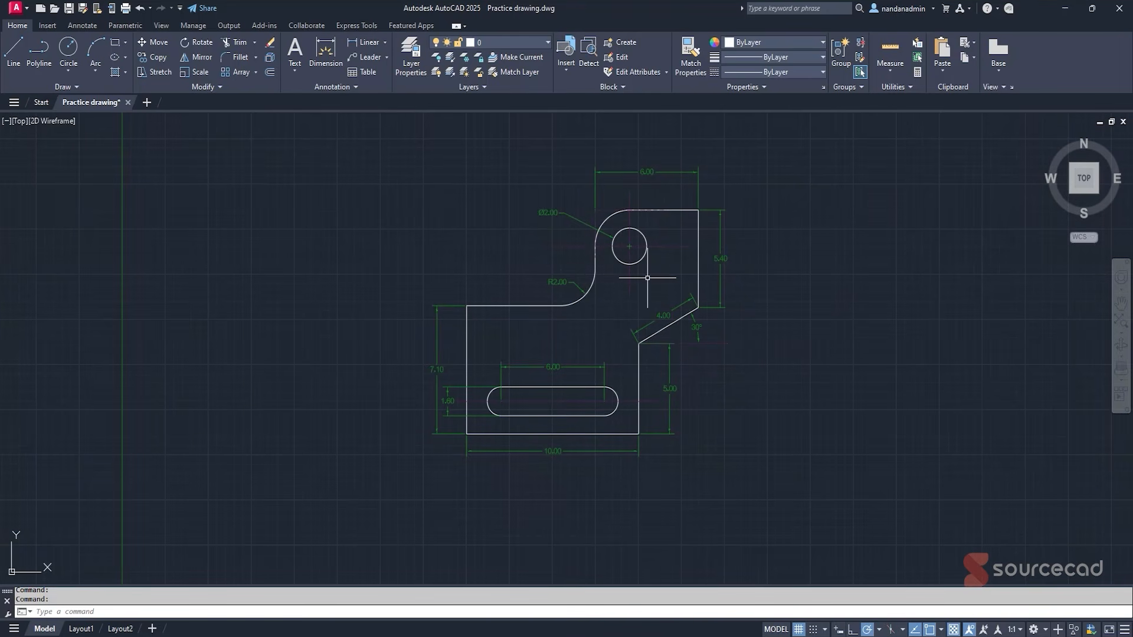
click(411, 59)
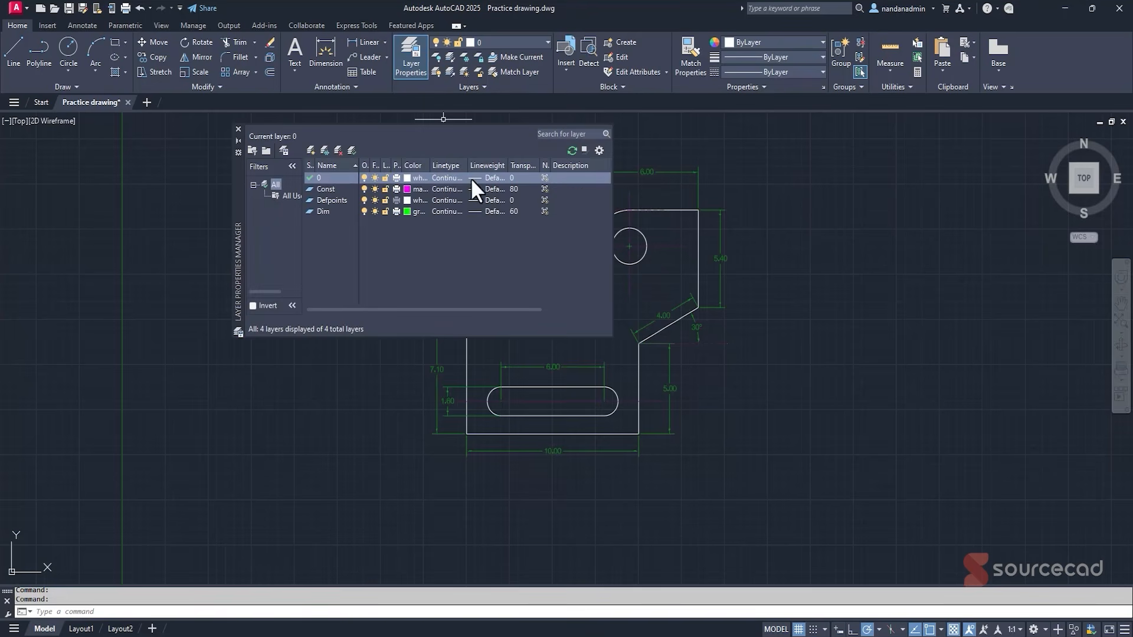
click(514, 189)
click(629, 323)
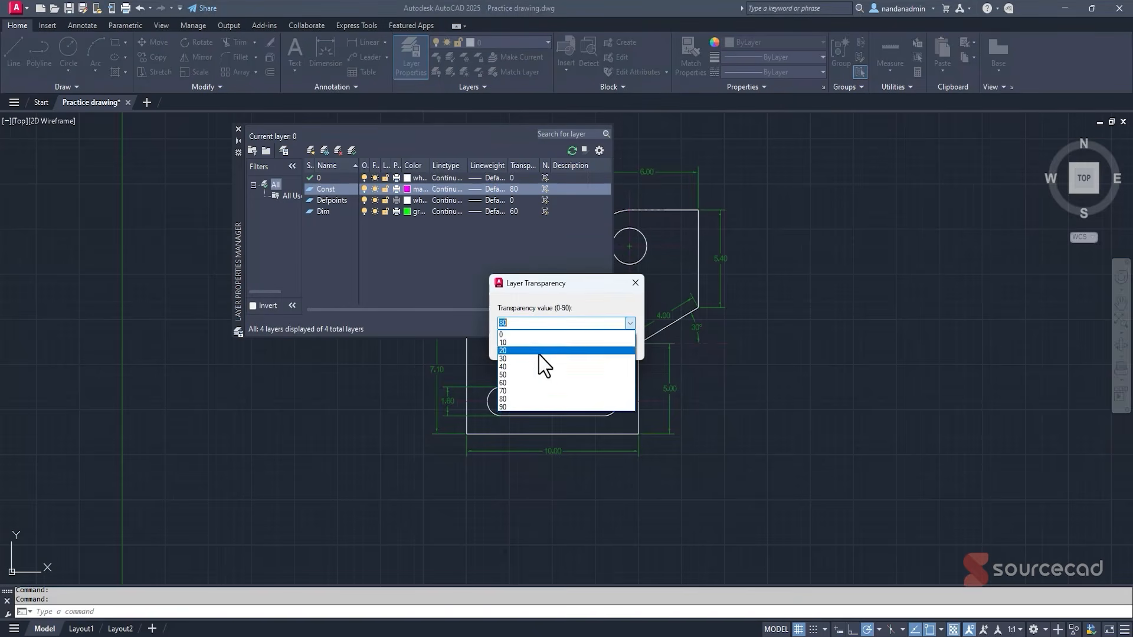
click(515, 383)
click(519, 347)
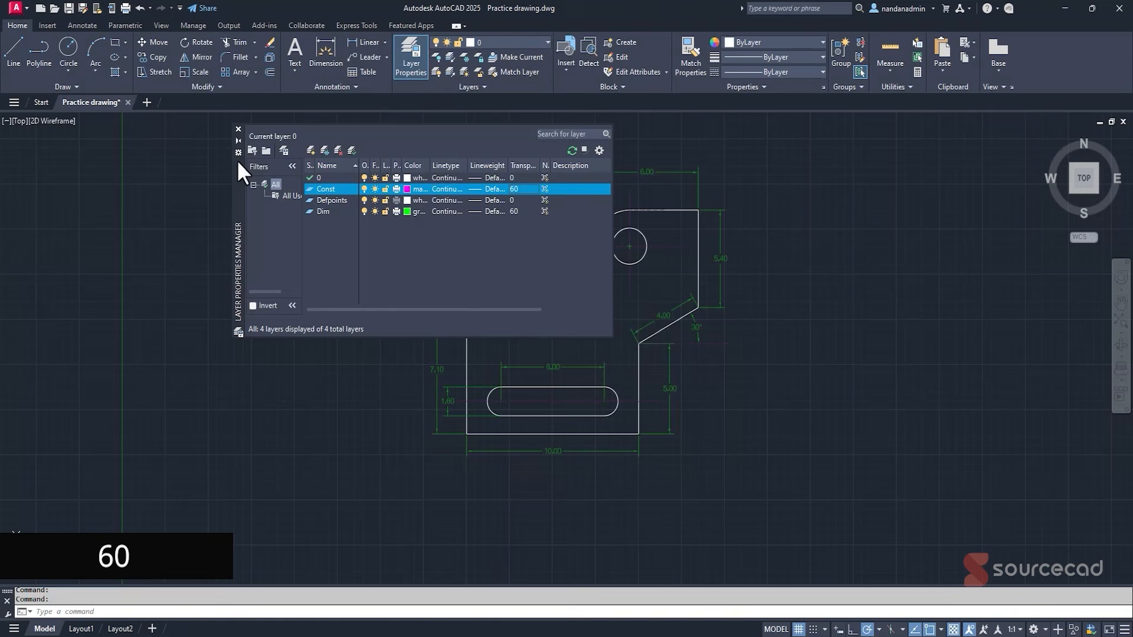
click(237, 129)
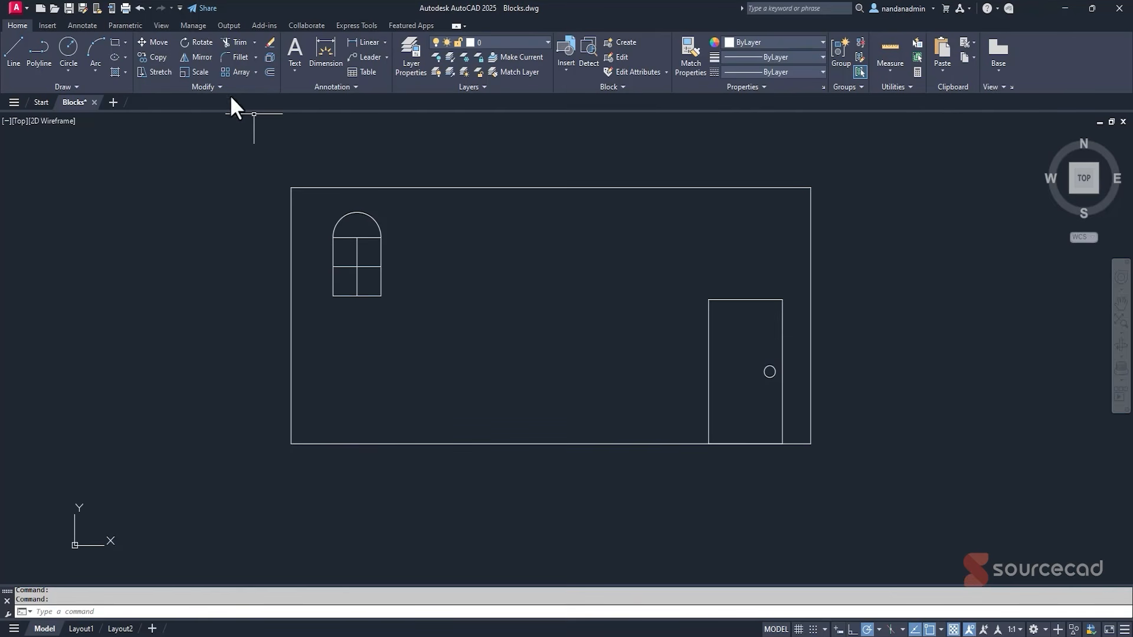
Copy the arched window three times in a horizontal row along the wall, using its lower-right corner as base point.
click(152, 57)
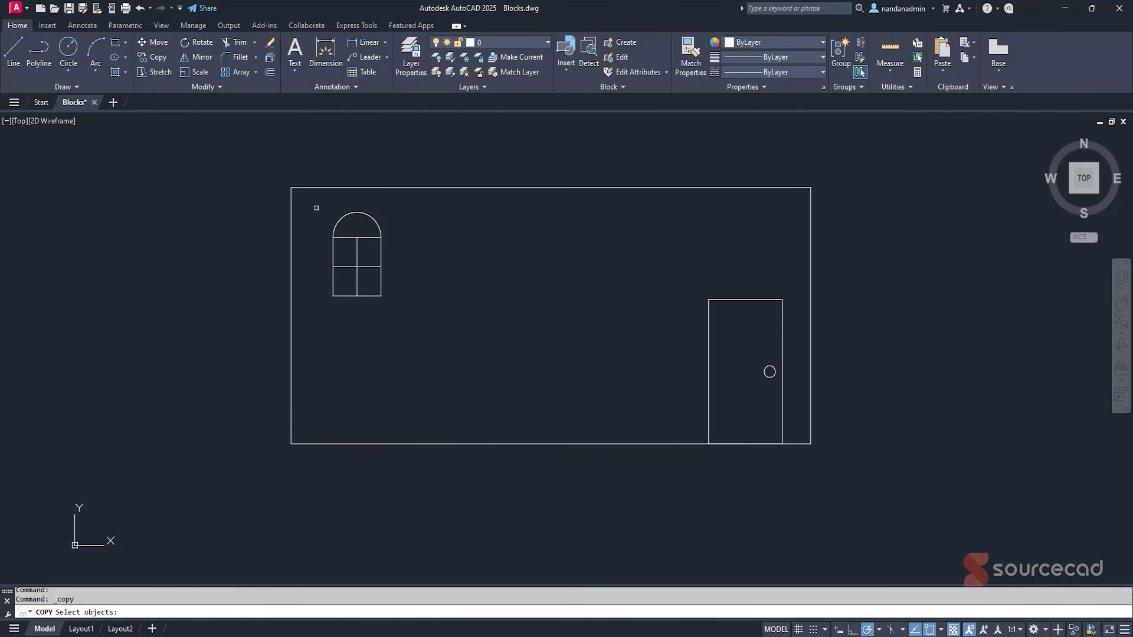
click(316, 208)
click(410, 319)
key(Return)
click(381, 295)
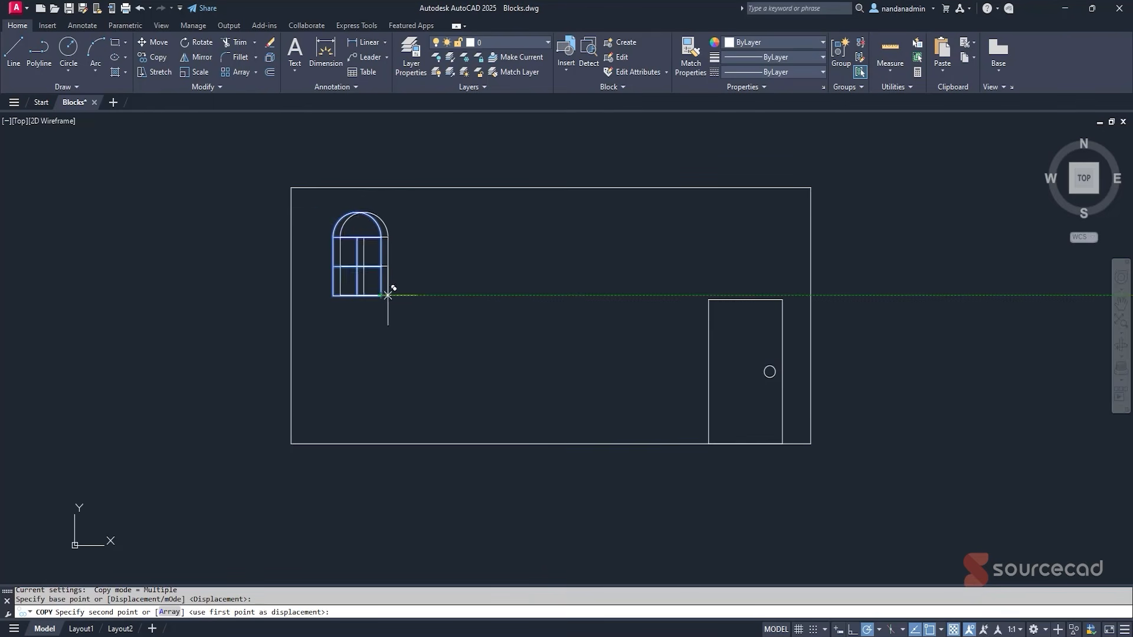
click(474, 296)
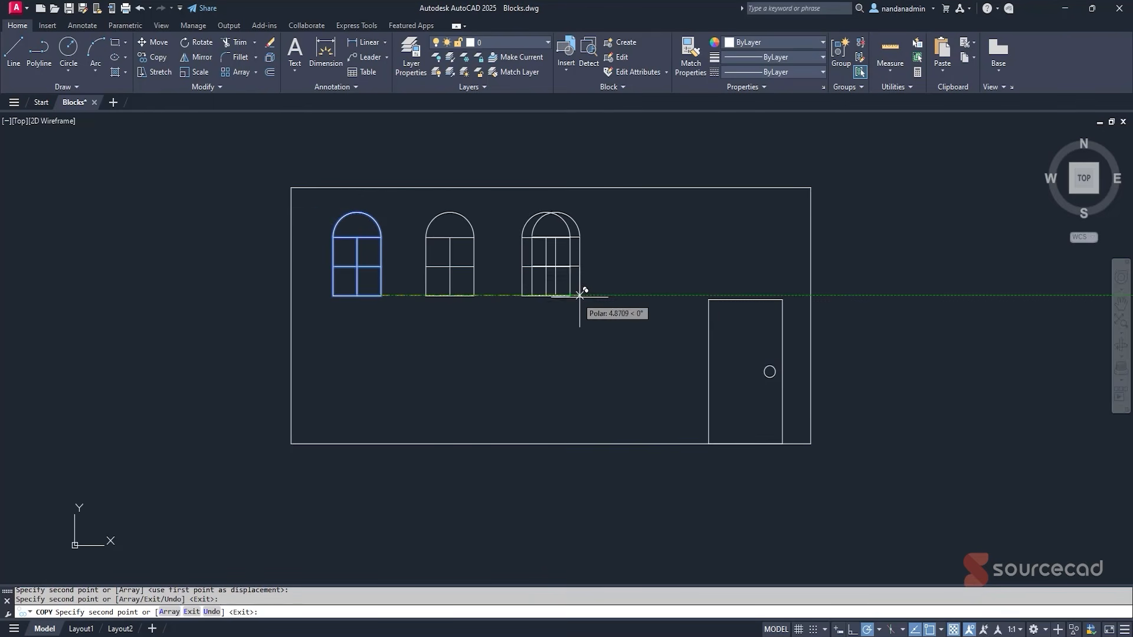
click(570, 295)
click(667, 296)
key(Escape)
Copy the row of four arched windows straight down to form a second row on the wall.
click(671, 333)
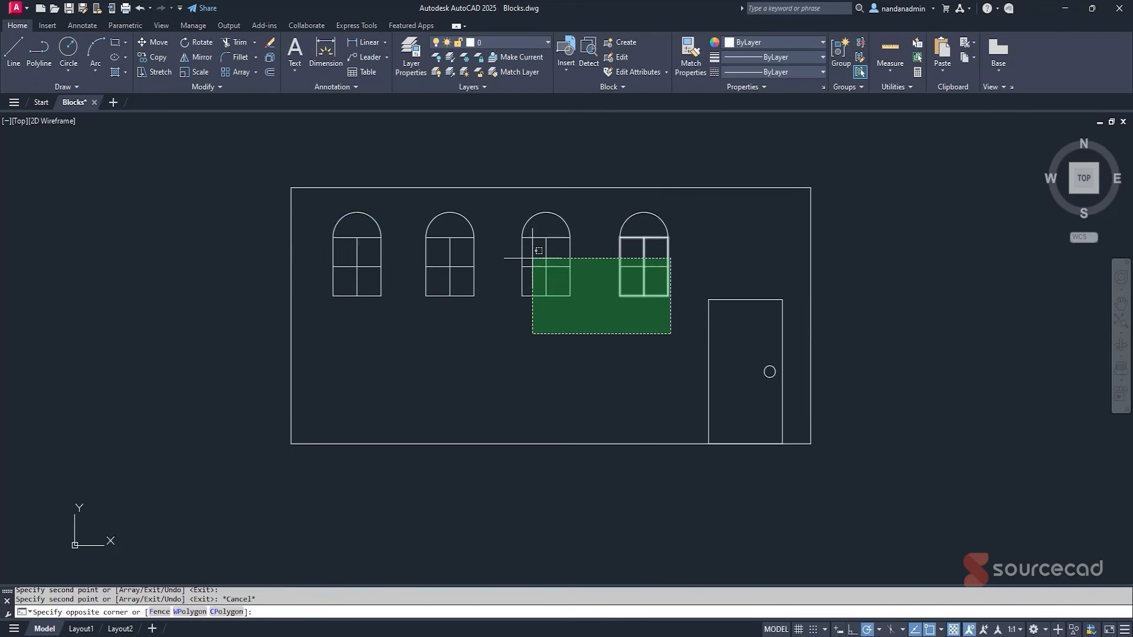
click(342, 202)
click(152, 57)
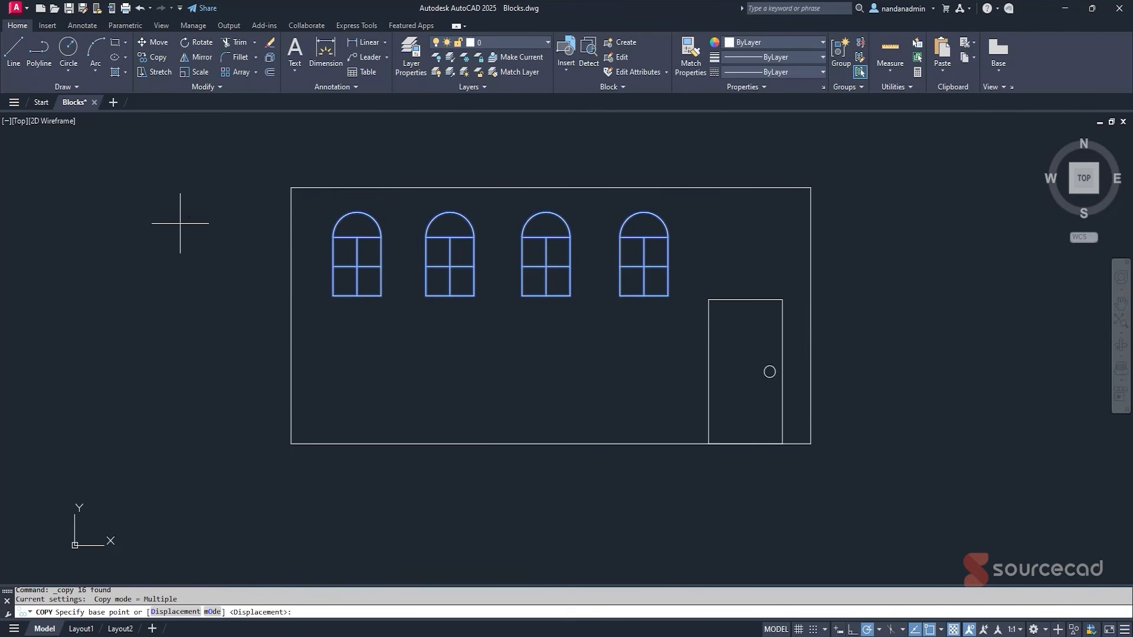
click(180, 223)
click(179, 337)
key(Escape)
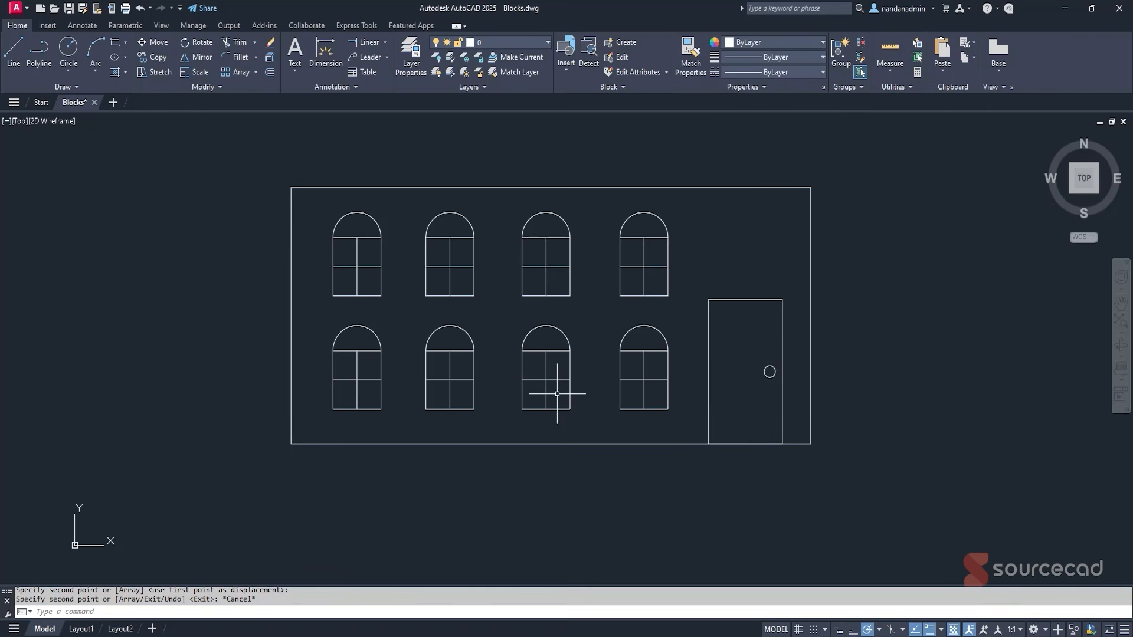
Delete all copied windows, keeping only the original arched window at the wall's upper-left.
click(697, 430)
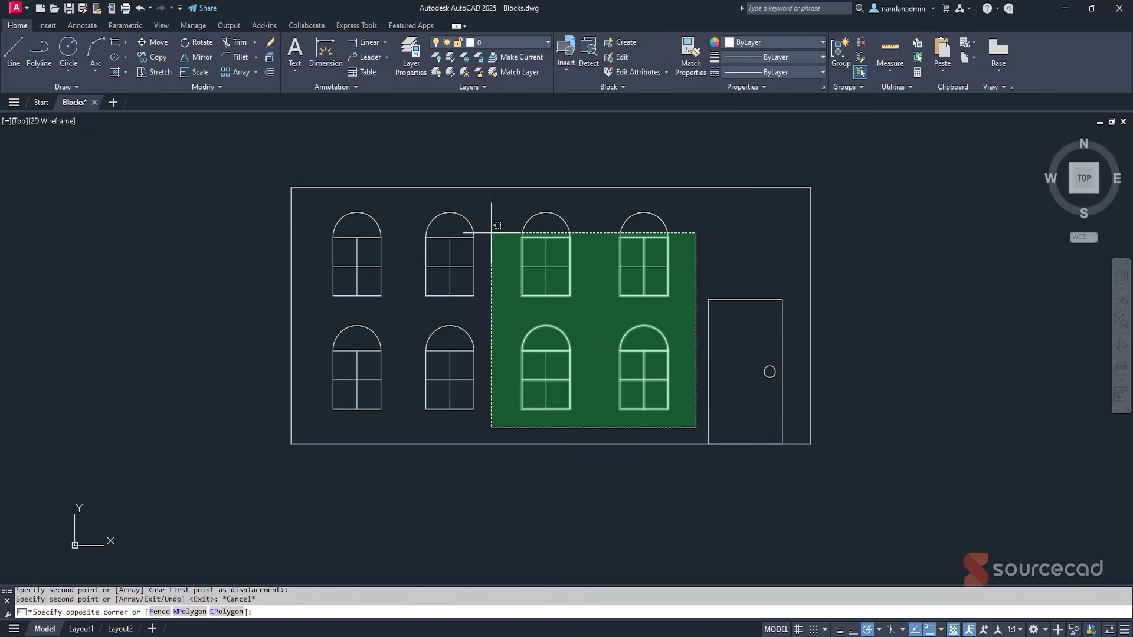
click(425, 189)
click(416, 416)
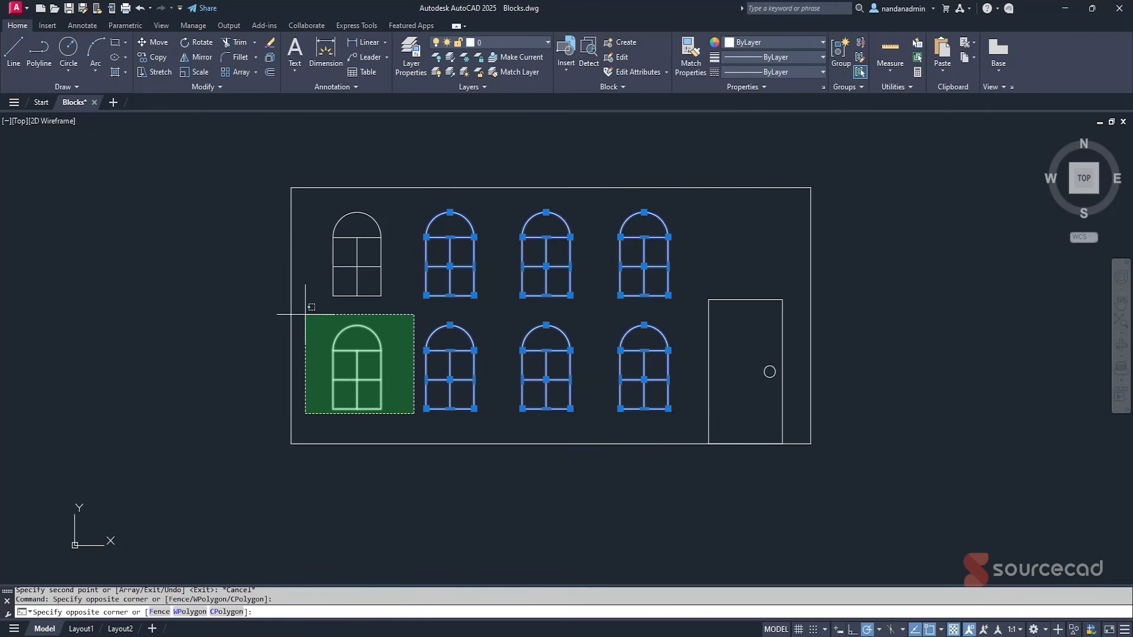
click(303, 306)
key(Delete)
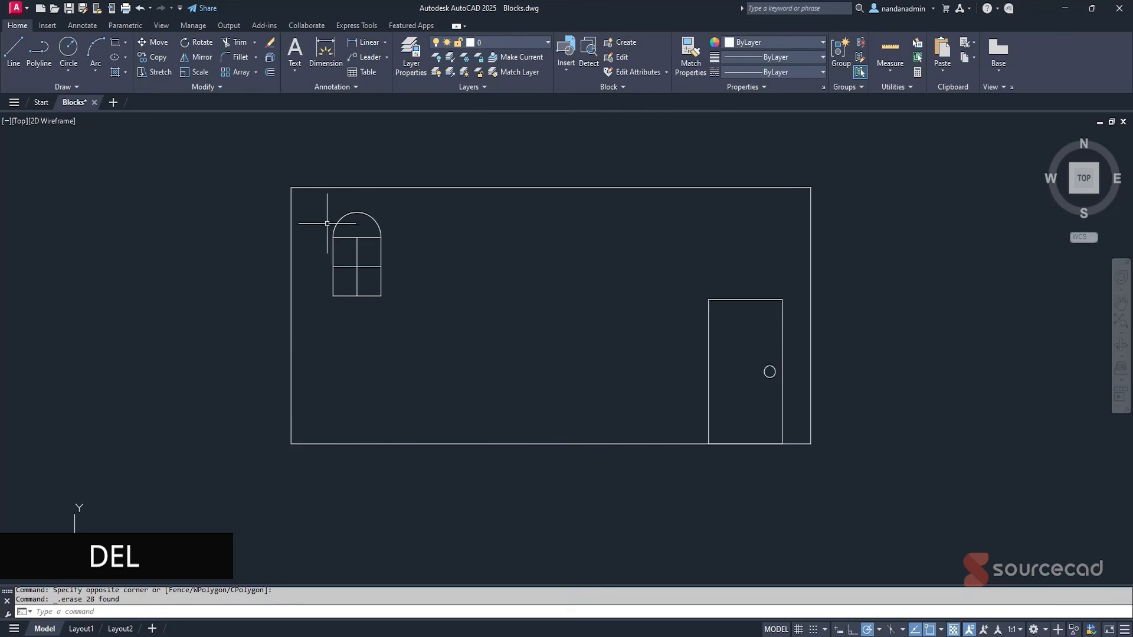
Start a block definition named Window with its base point at the arched window's lower-left corner.
click(382, 292)
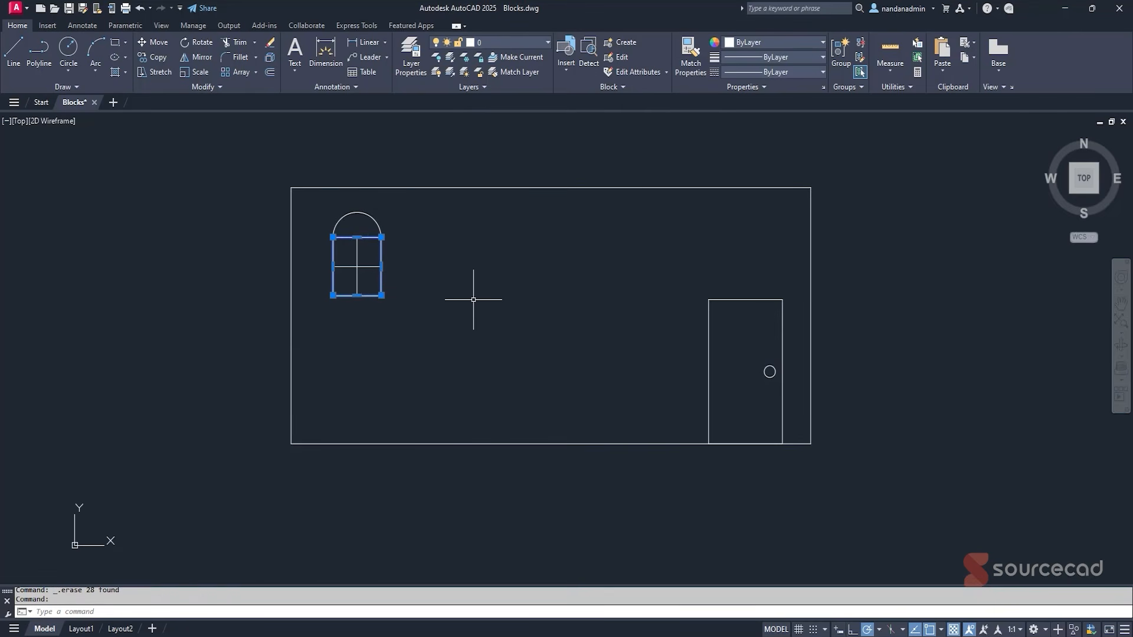
key(Escape)
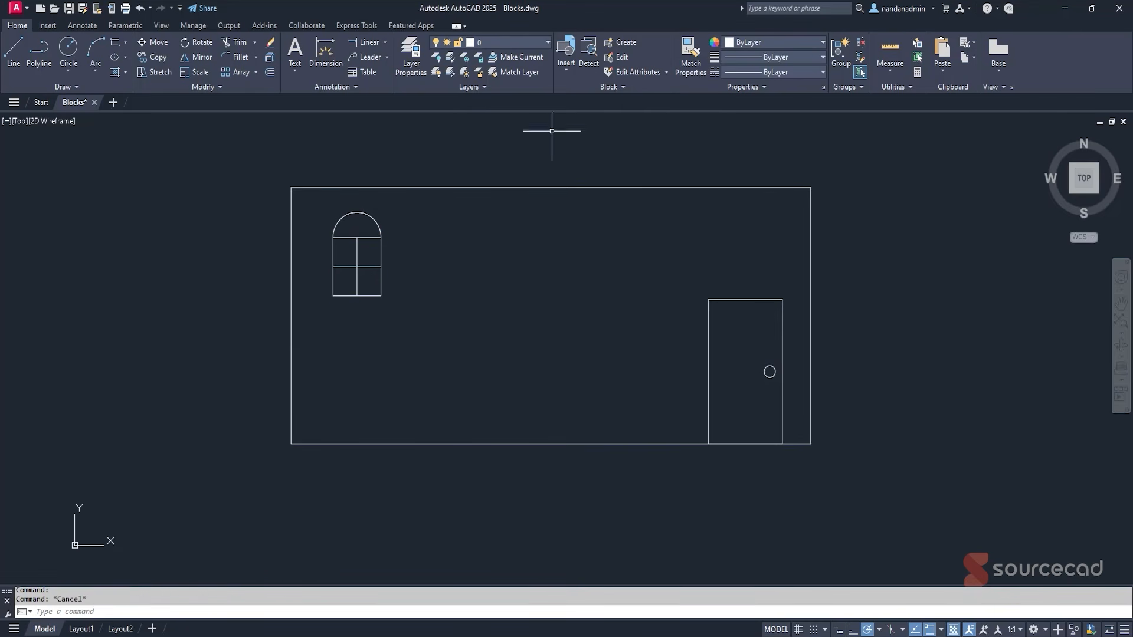
click(622, 44)
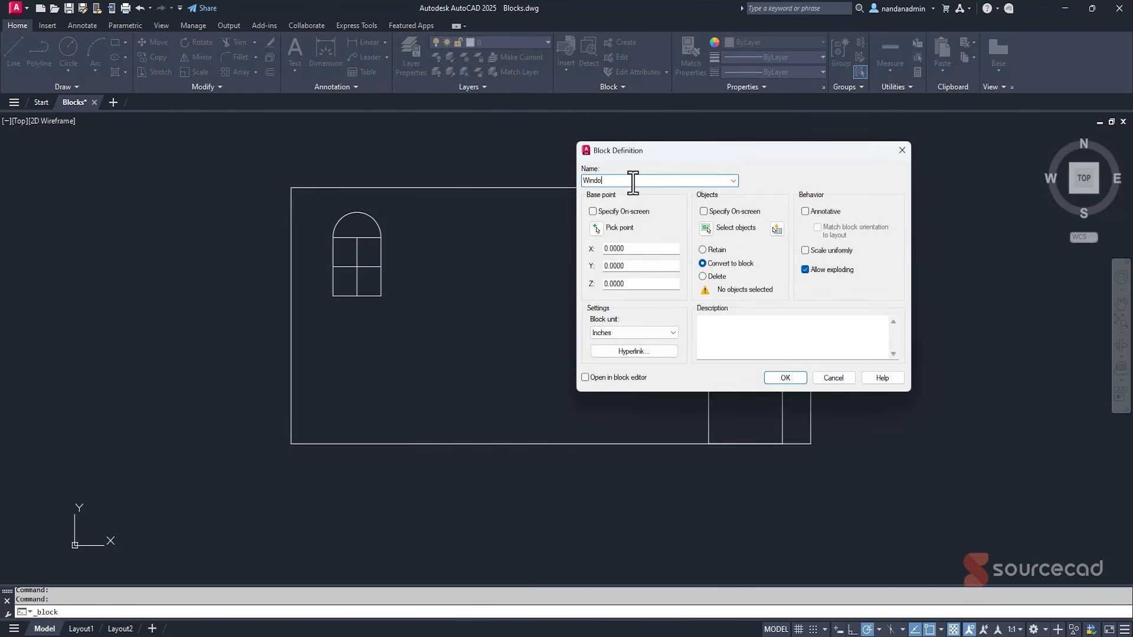
click(596, 228)
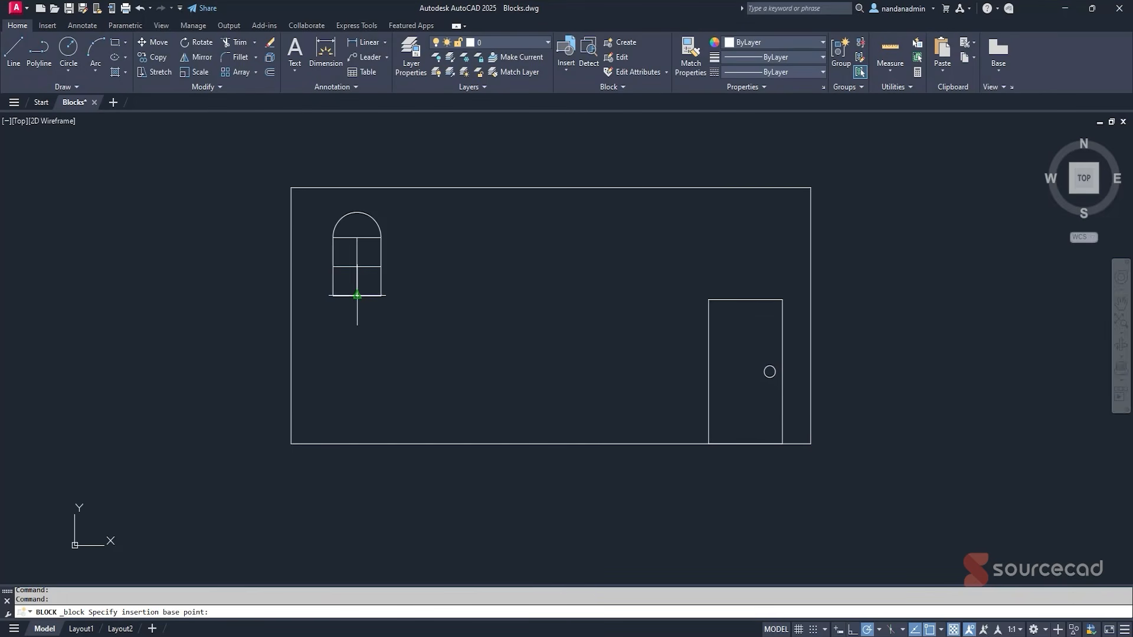
click(333, 295)
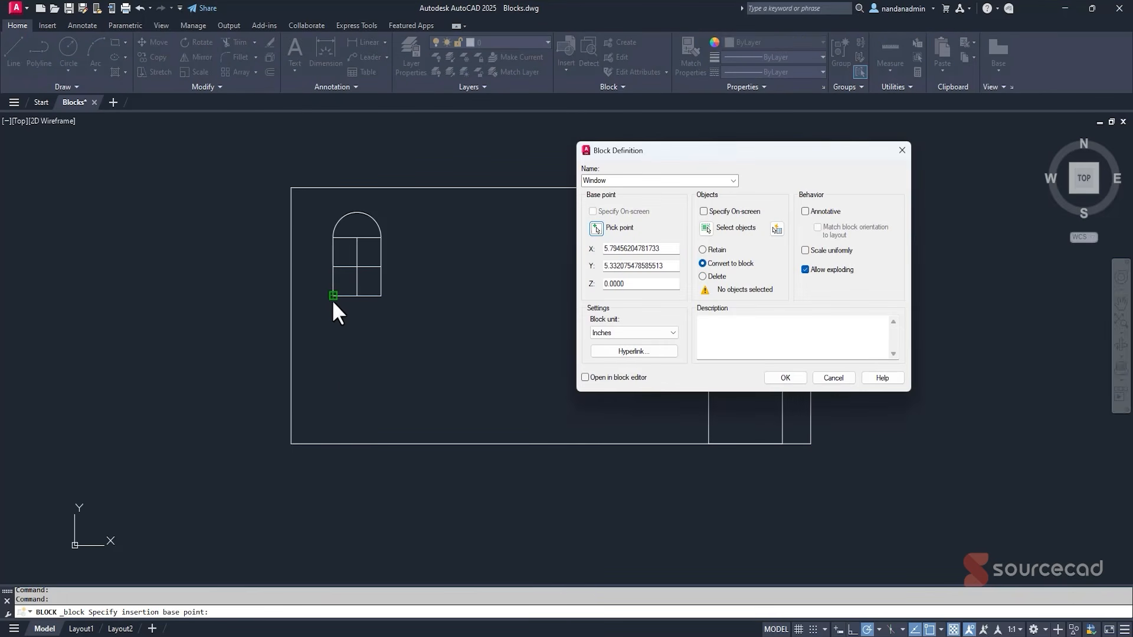
Select all the arched window's objects for the Window block and create it with the Convert to block option.
click(706, 229)
click(397, 298)
click(323, 206)
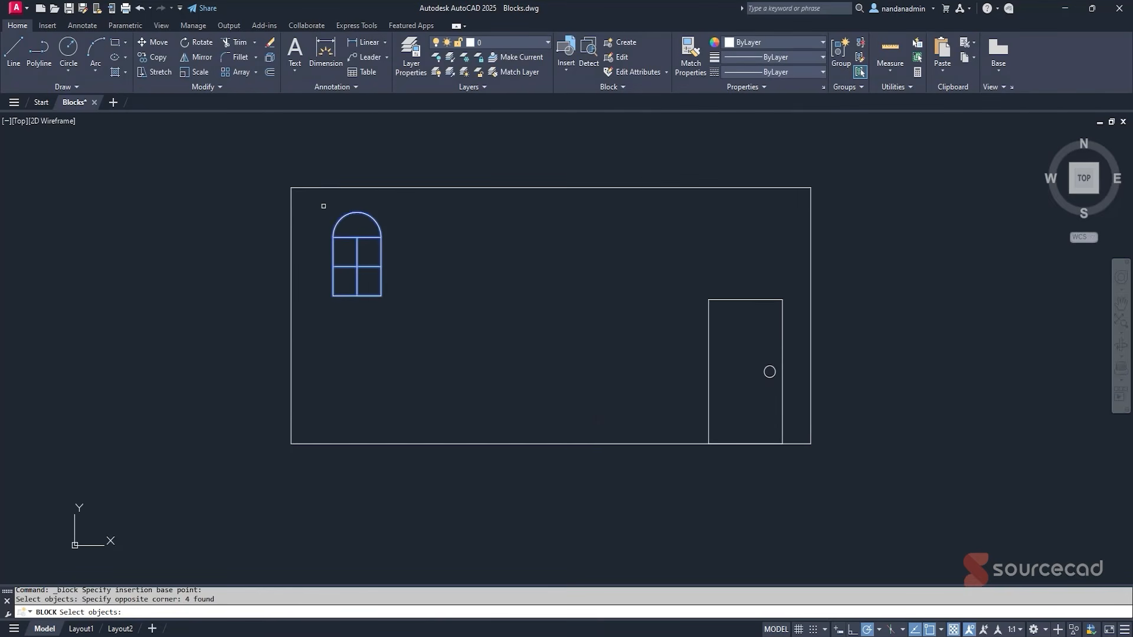
key(Return)
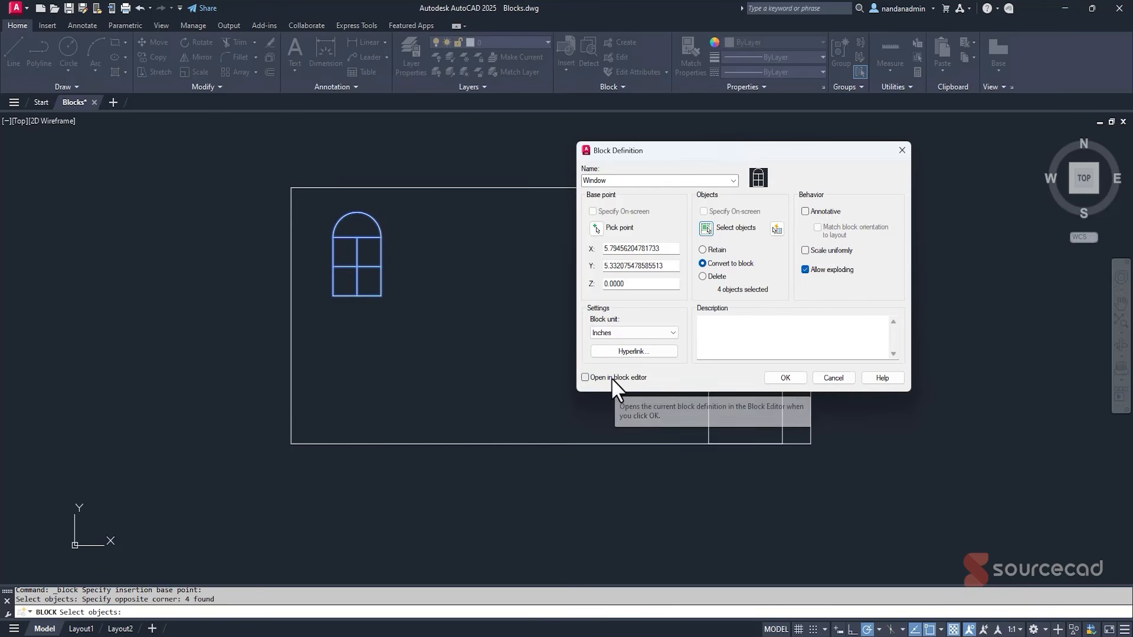
click(784, 378)
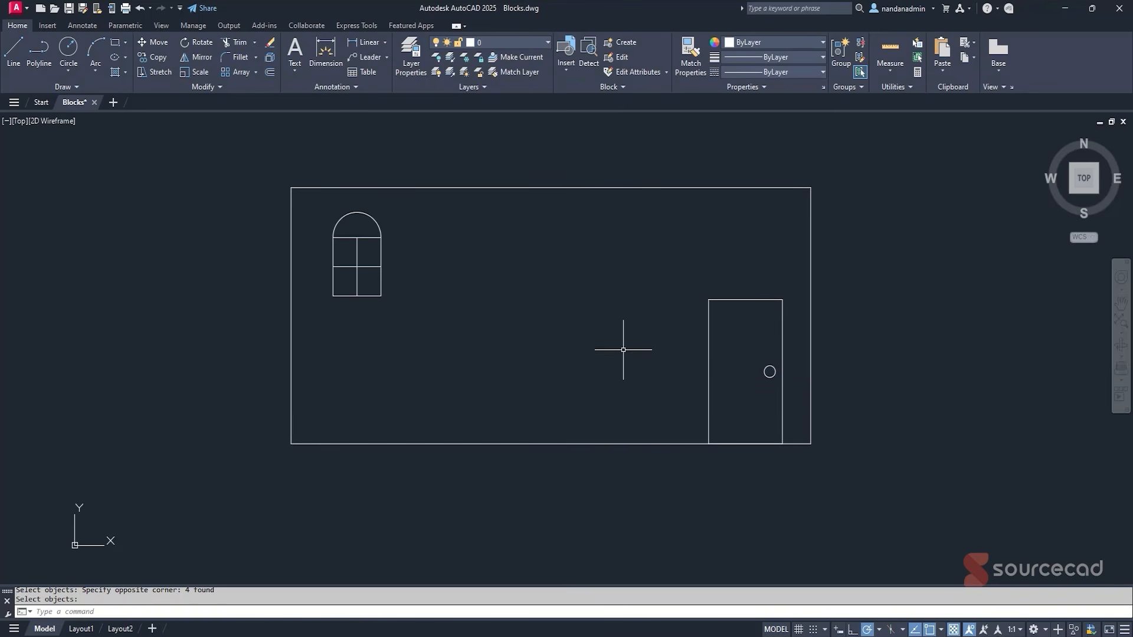
Insert a second Window block to the right of the original, level with its sill.
mouse_move(379, 224)
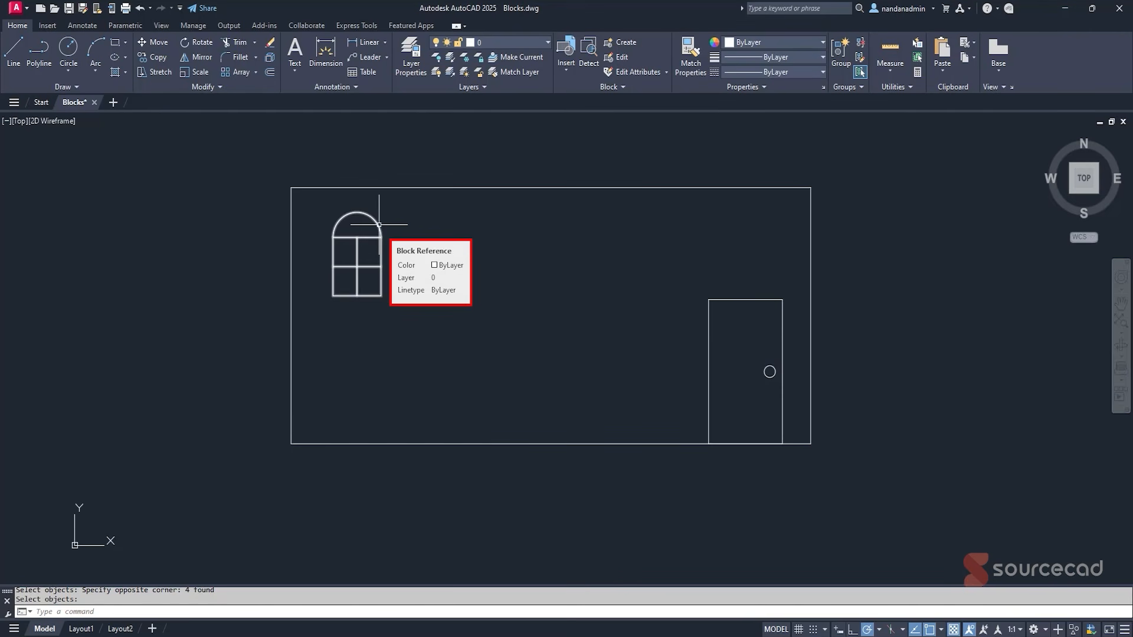
click(378, 224)
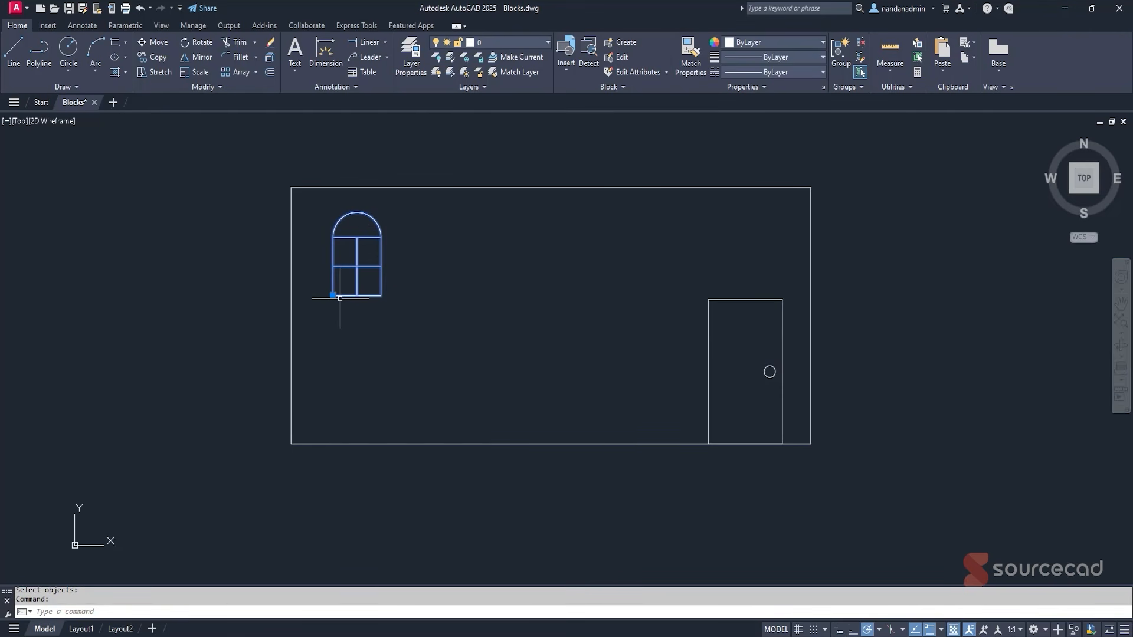
click(564, 62)
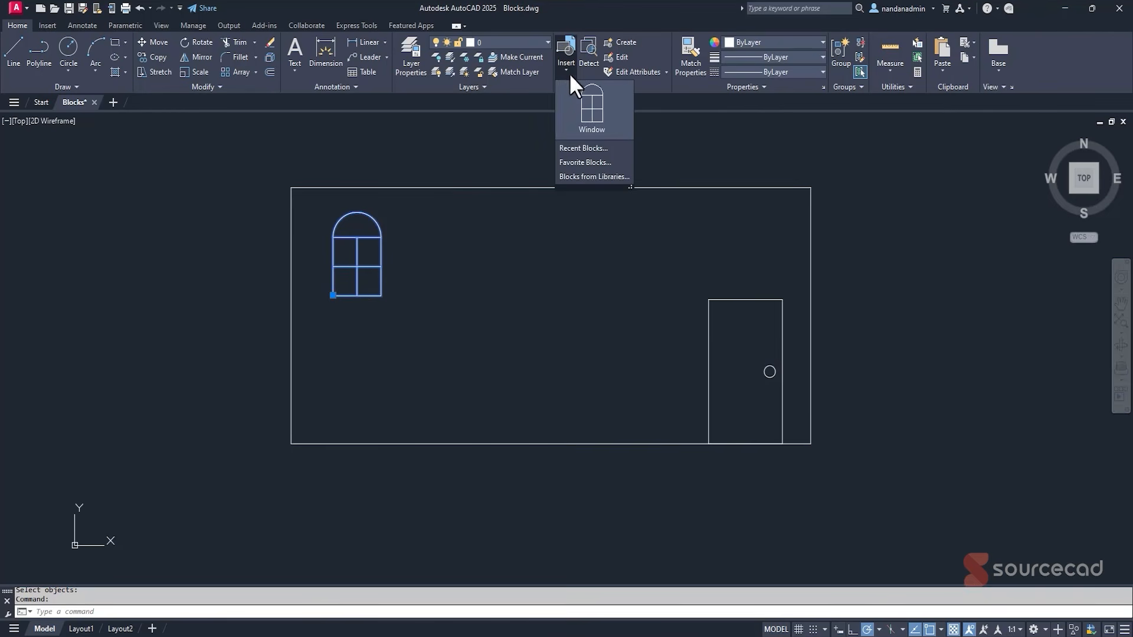
click(587, 114)
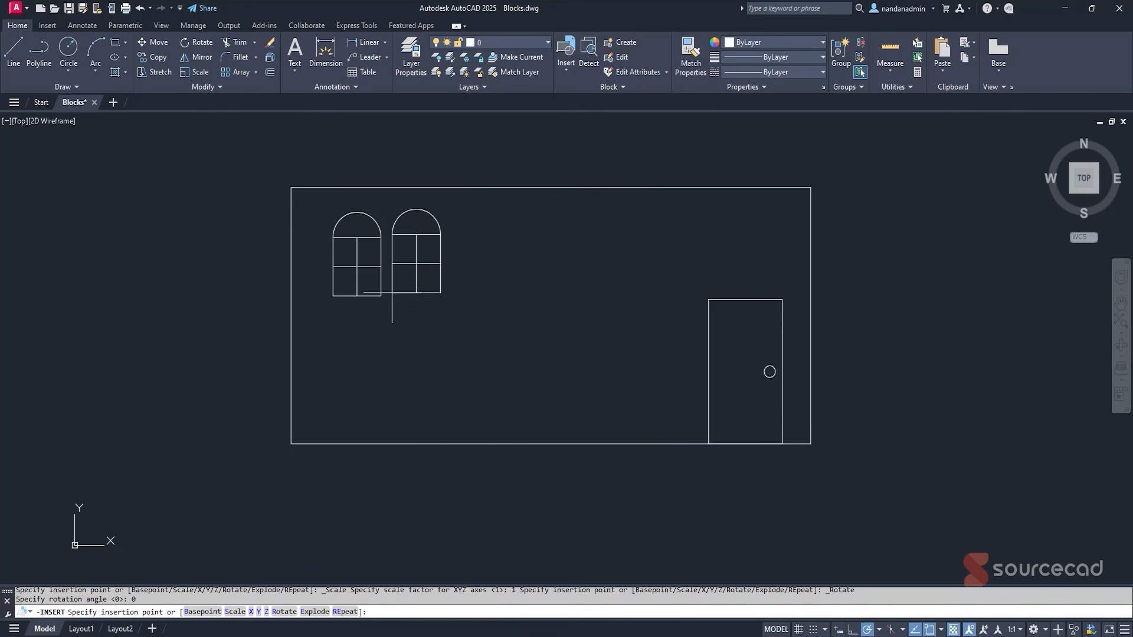
click(434, 295)
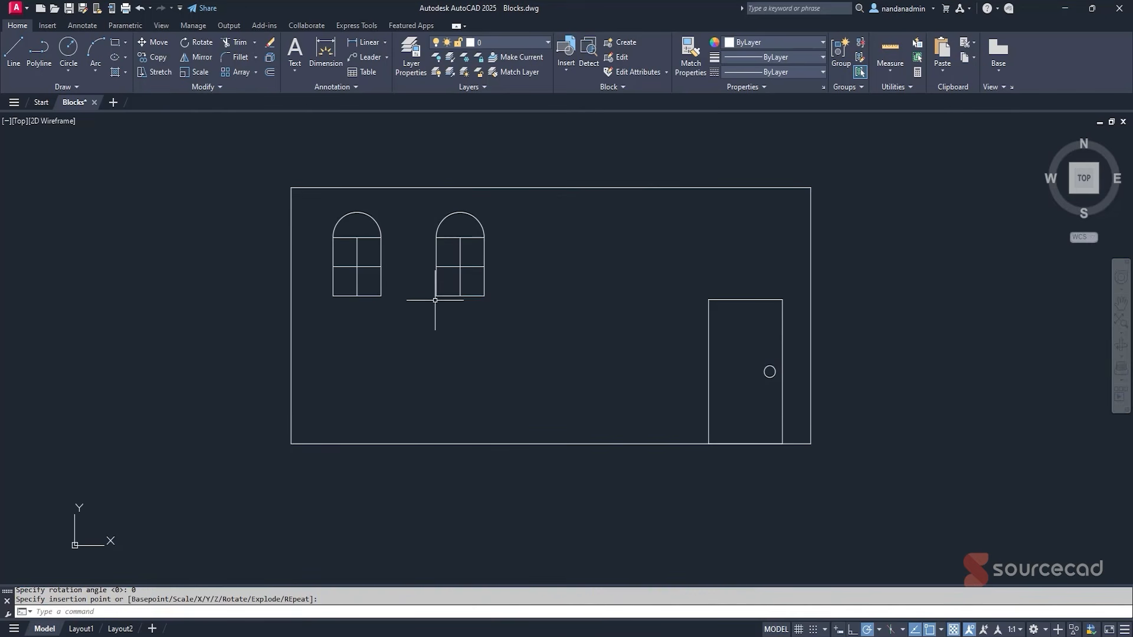
Copy both window blocks horizontally to the right to make a row of four windows.
click(546, 347)
click(369, 260)
click(165, 56)
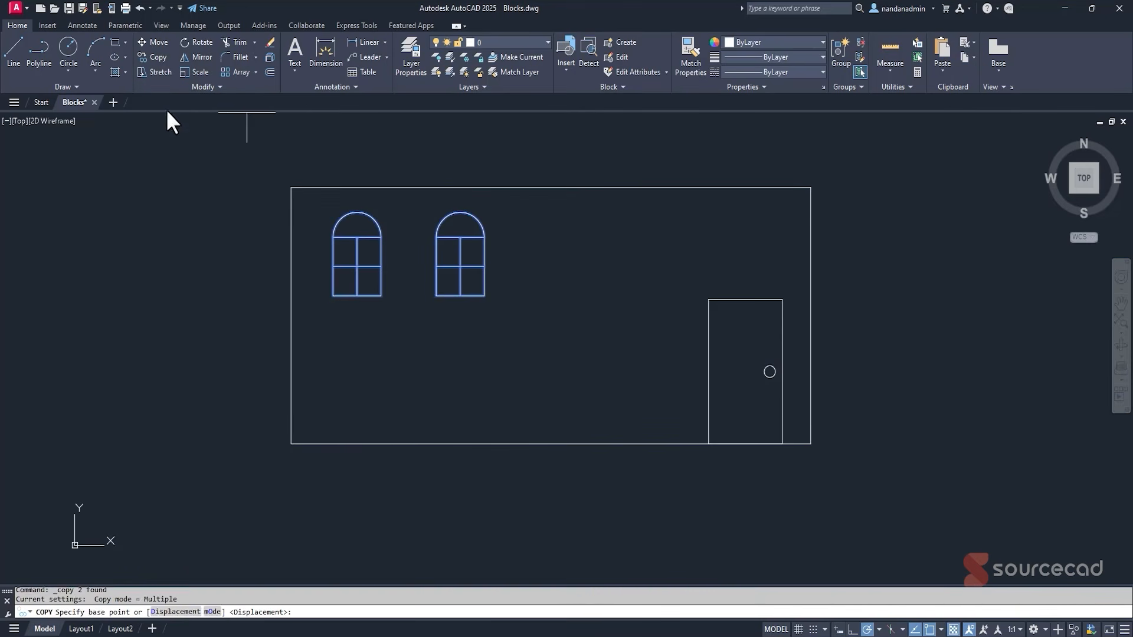
click(171, 262)
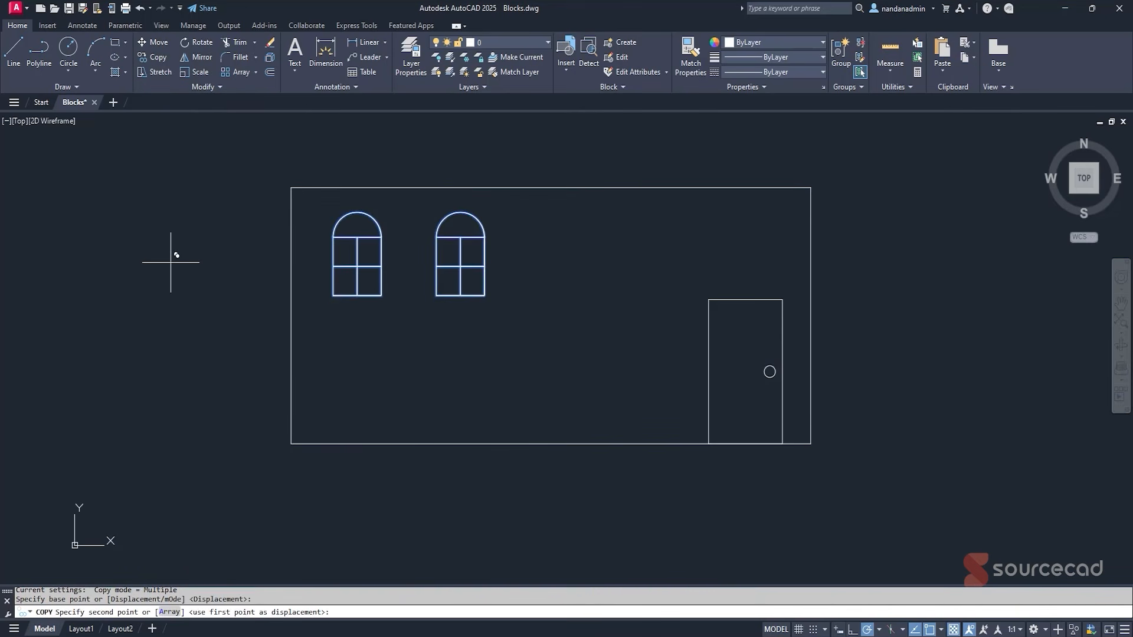
click(365, 262)
key(Escape)
Select all four window blocks and copy them about 2.5 units straight down to form a second row on the wall.
click(655, 337)
click(325, 200)
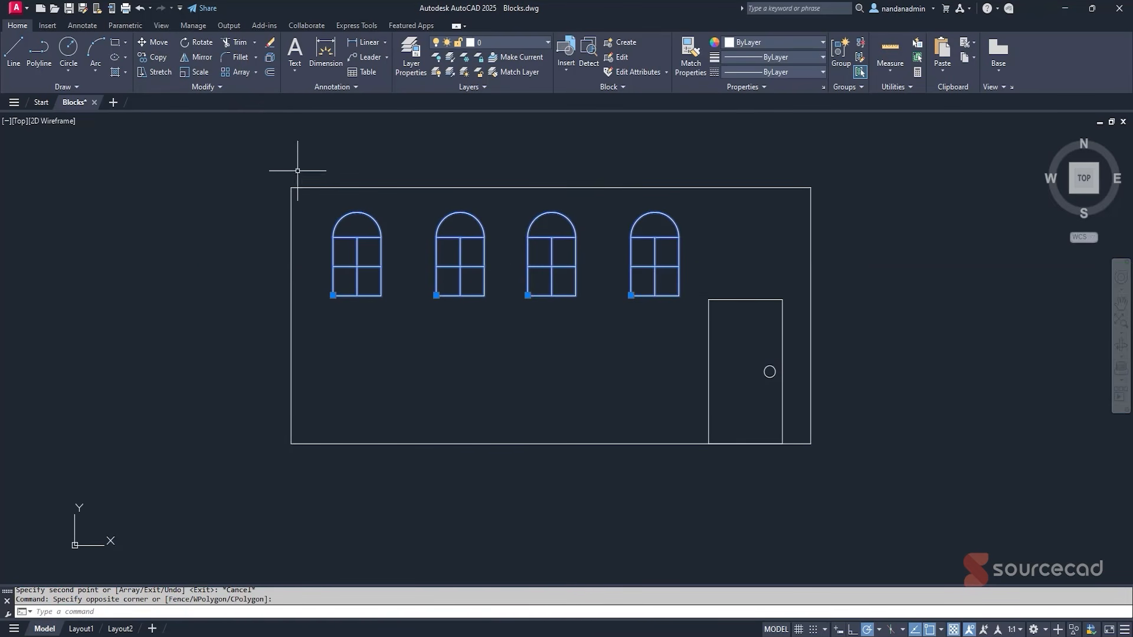
click(155, 57)
click(180, 217)
click(182, 330)
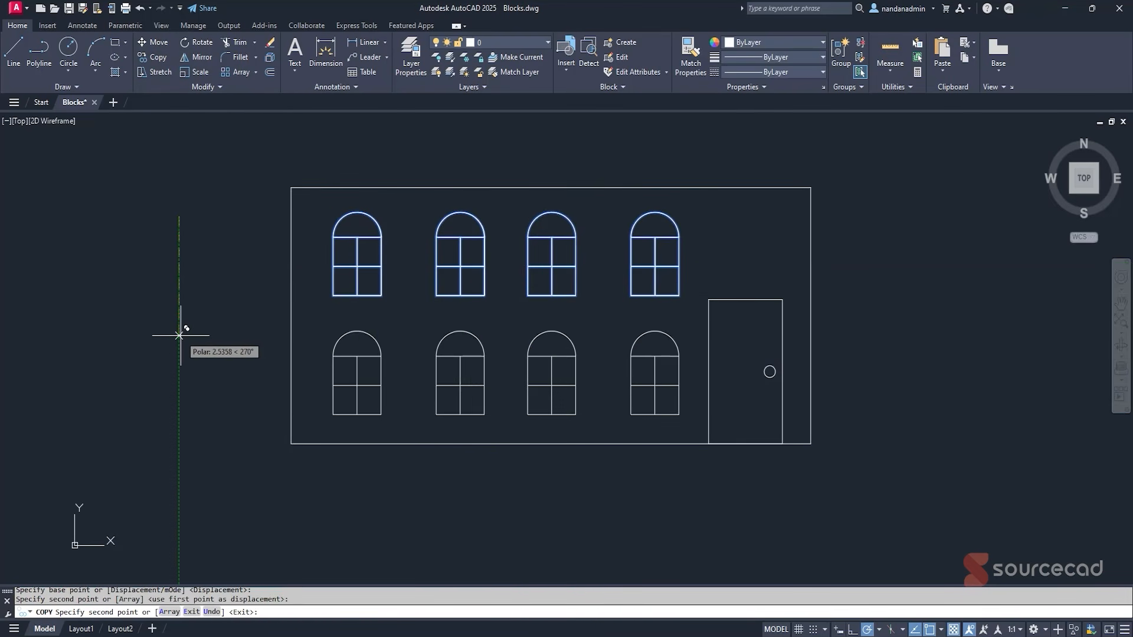
key(Escape)
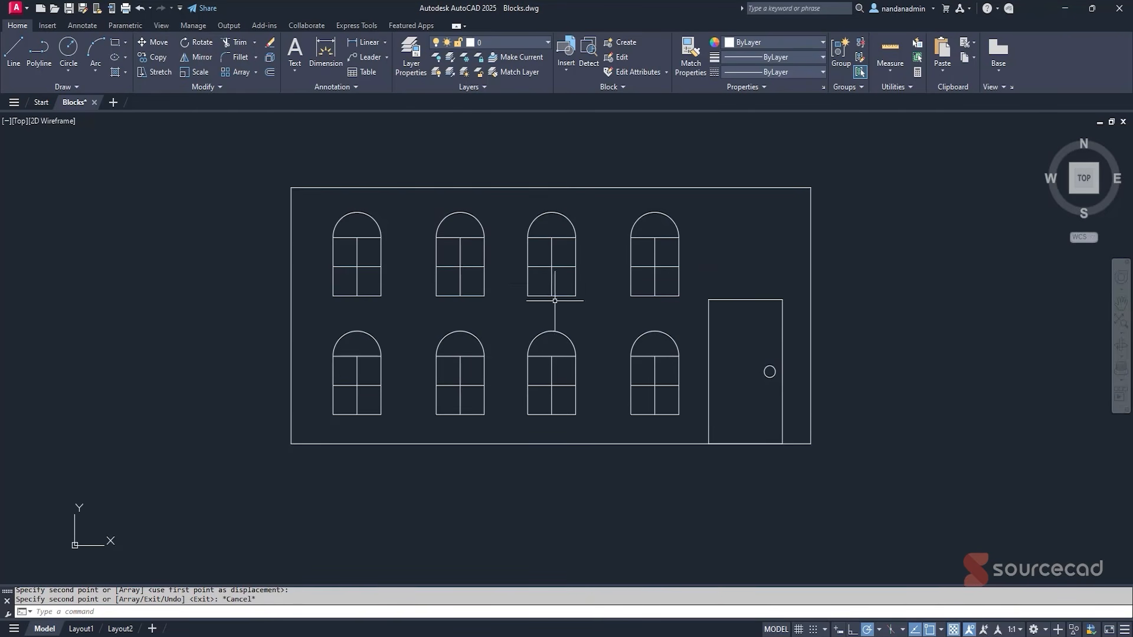
Open the third lower window in the Block Editor, examine its individual objects, and leave the editor.
click(574, 343)
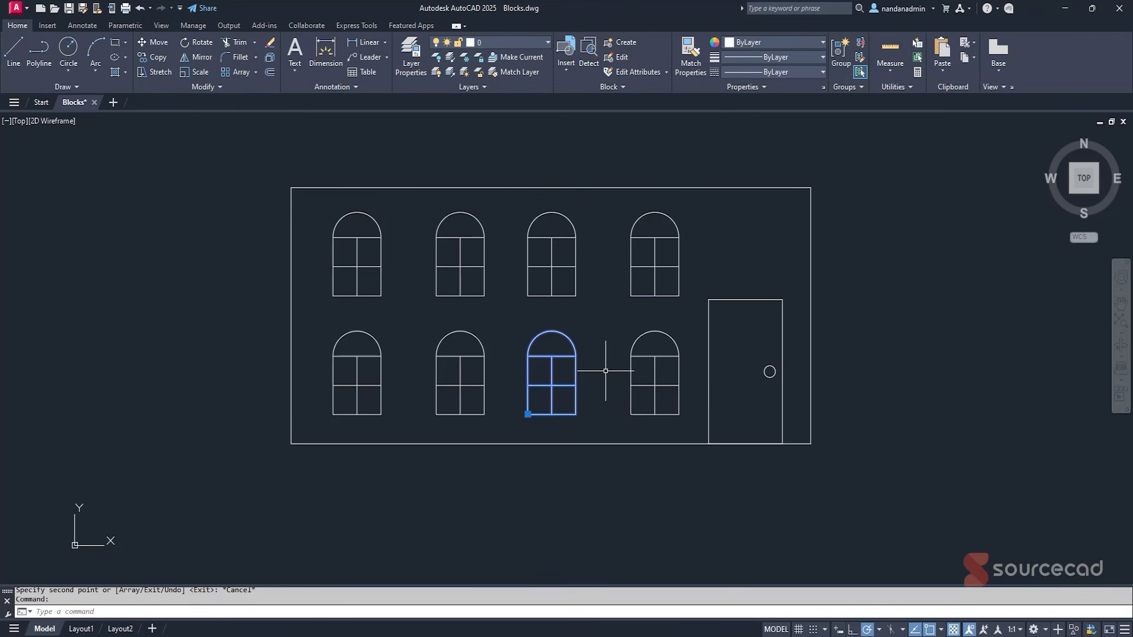
right_click(600, 331)
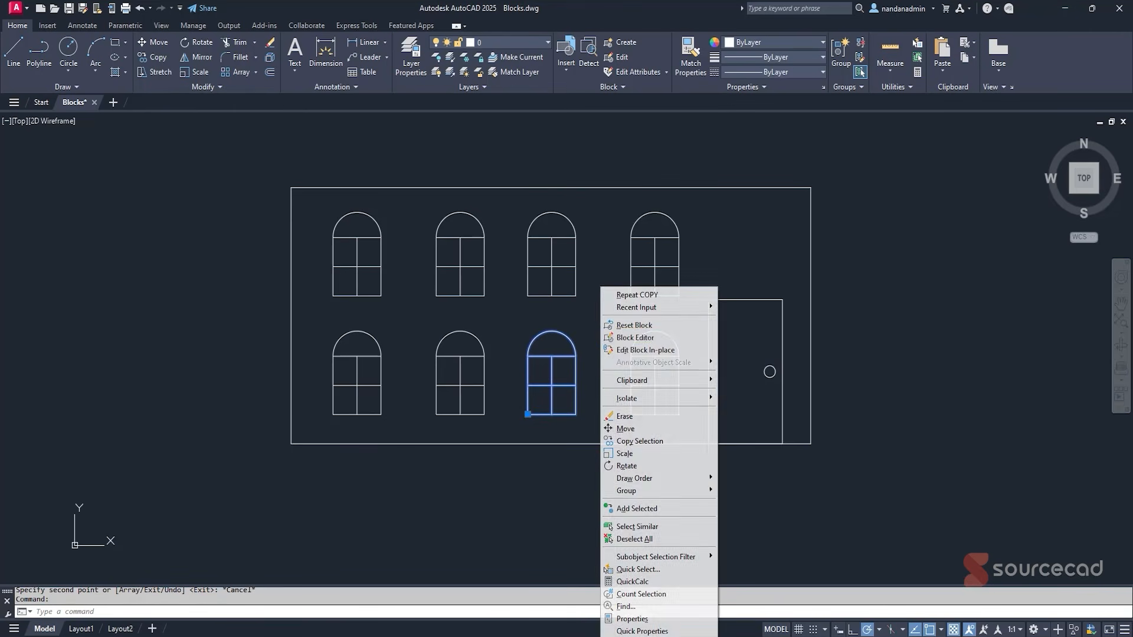
click(663, 341)
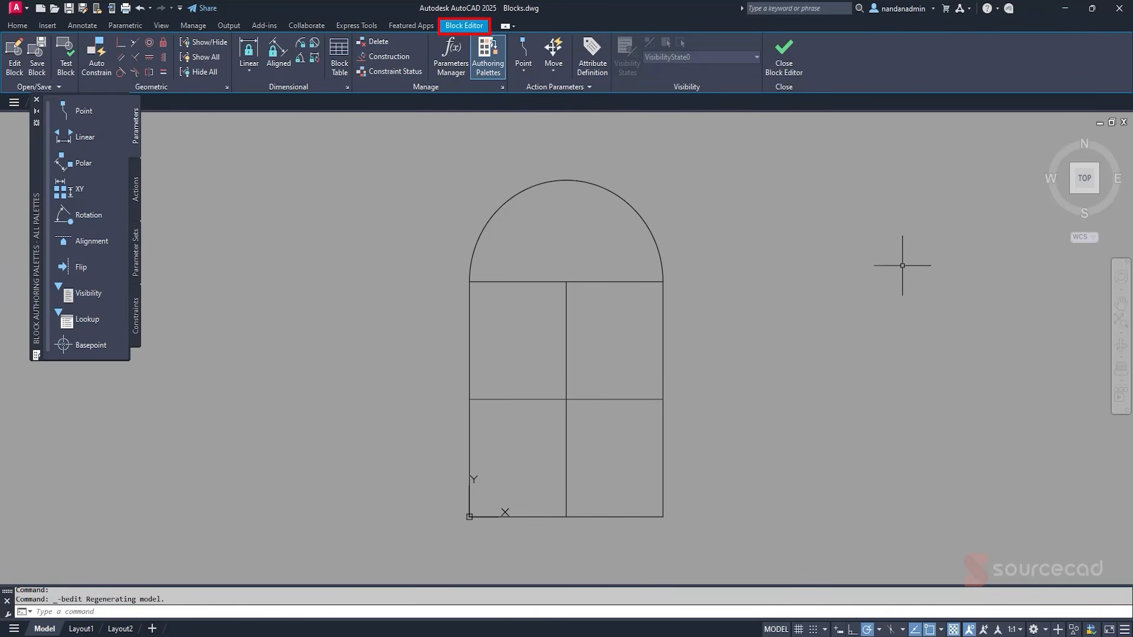
click(663, 313)
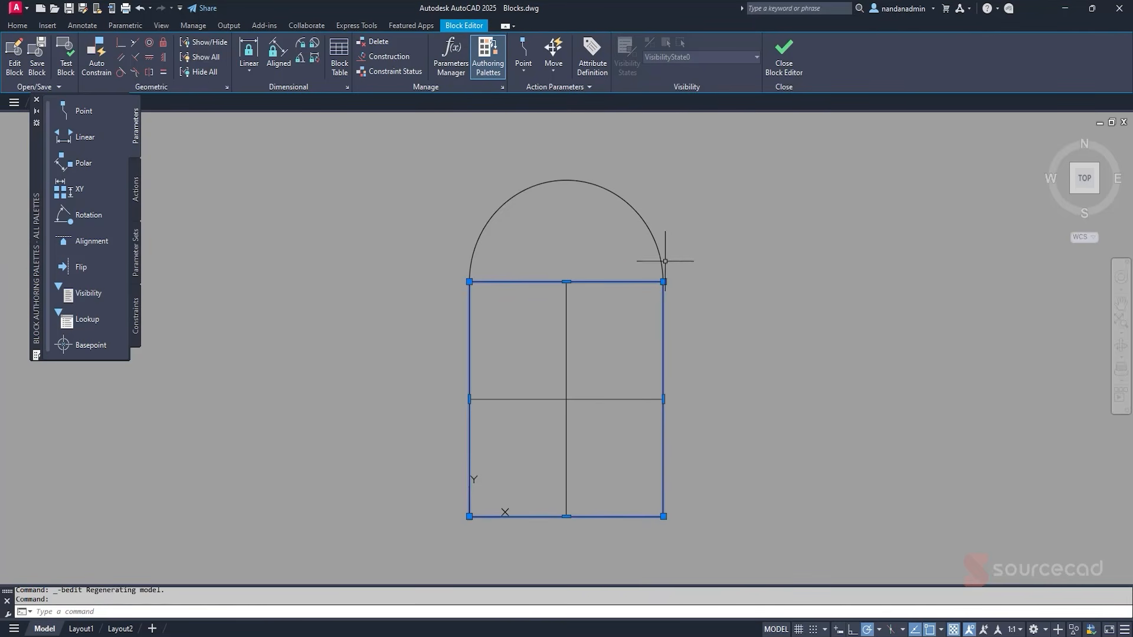
click(656, 240)
key(Escape)
click(606, 399)
key(Escape)
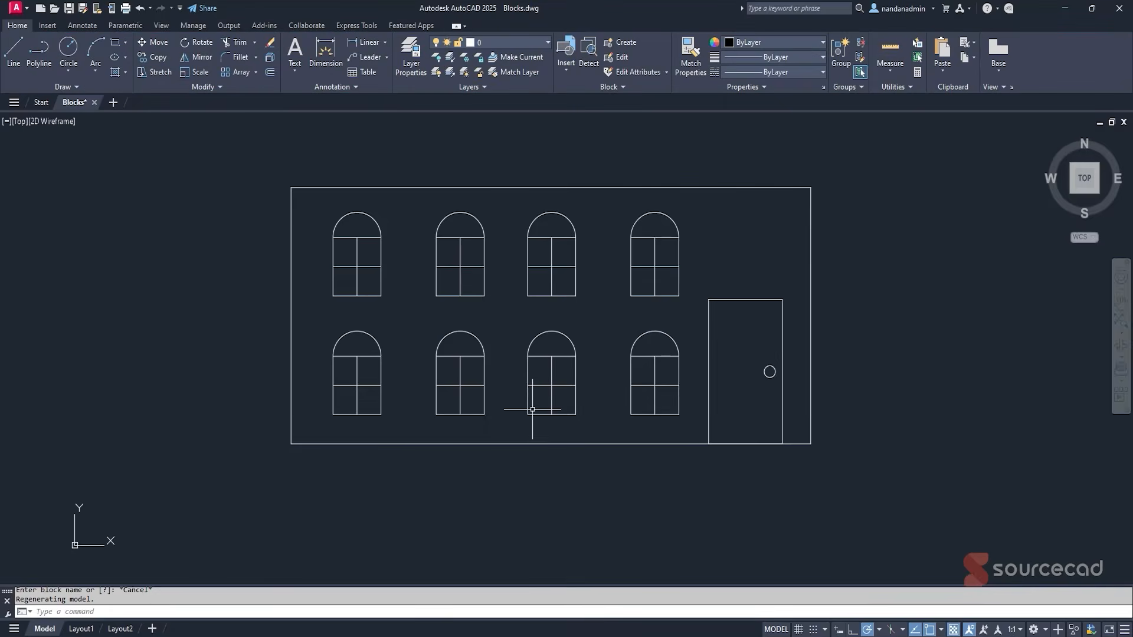
Open the third lower window's block in the Block Editor and erase the horizontal bar at its mid-height.
right_click(557, 379)
click(589, 261)
click(606, 399)
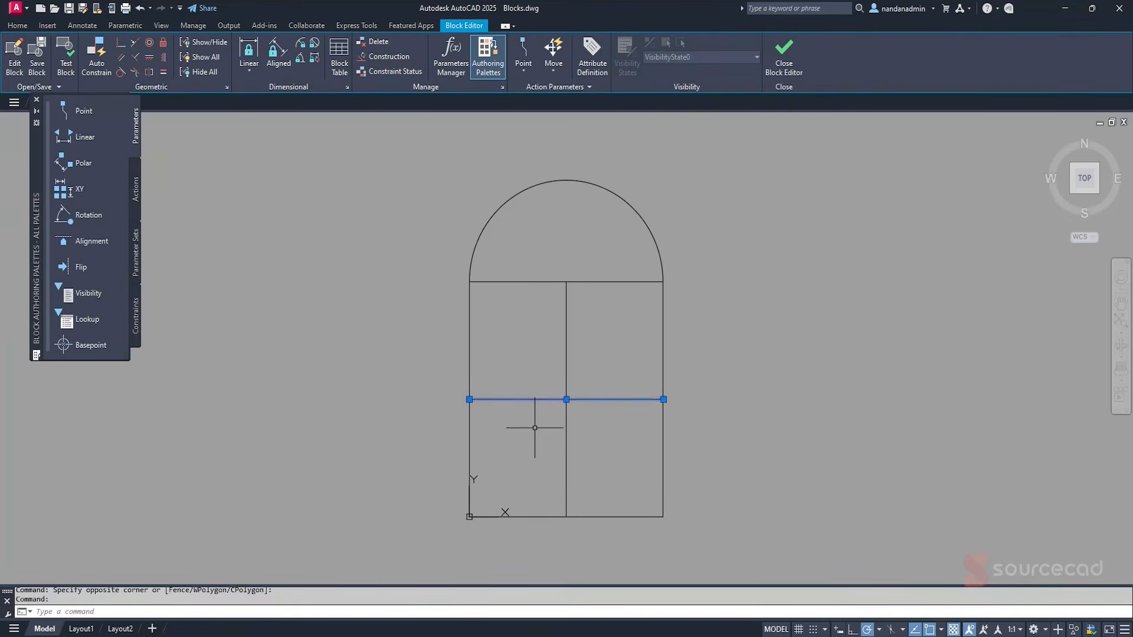
key(Delete)
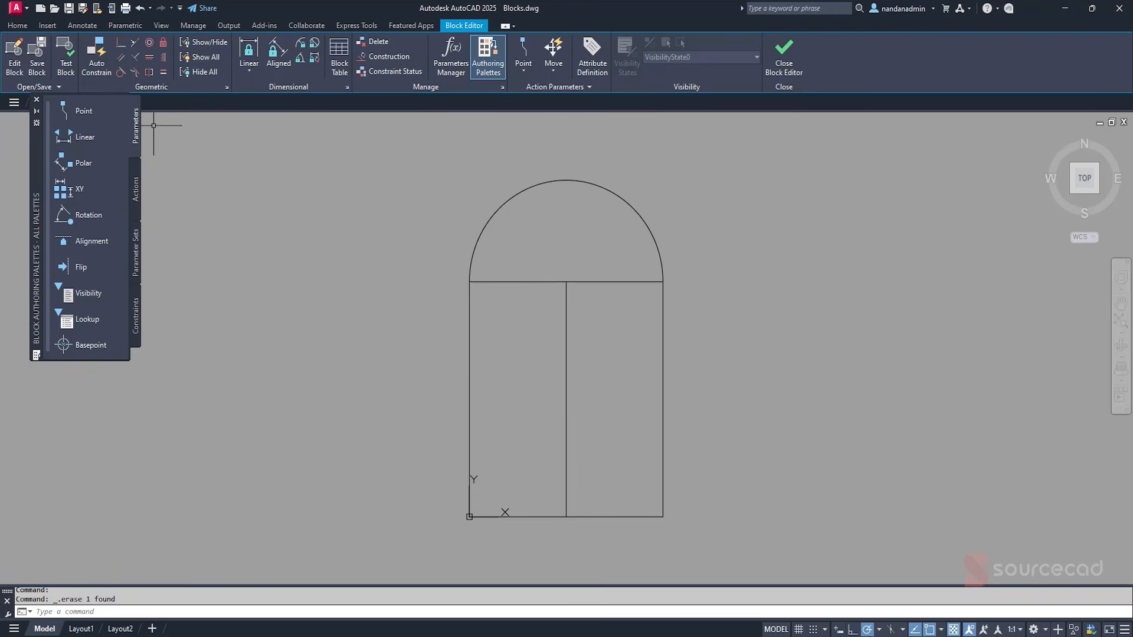
Draw a circle of about 0.44 radius inside the arch, centred on the midpoint of the rectangle's upper edge.
click(20, 25)
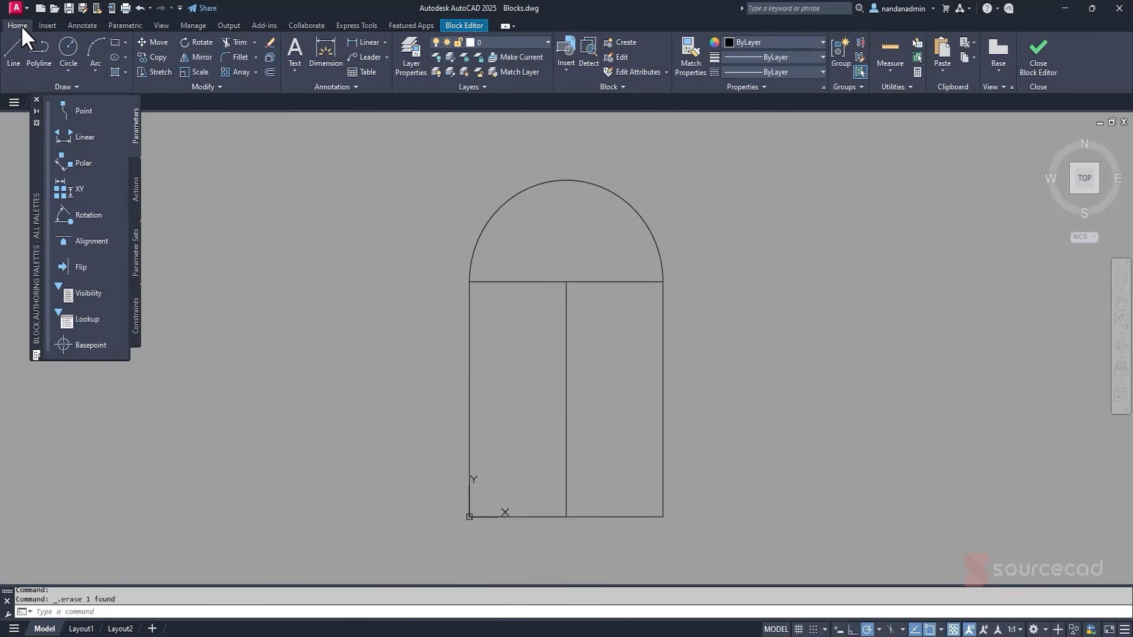
click(67, 47)
click(566, 281)
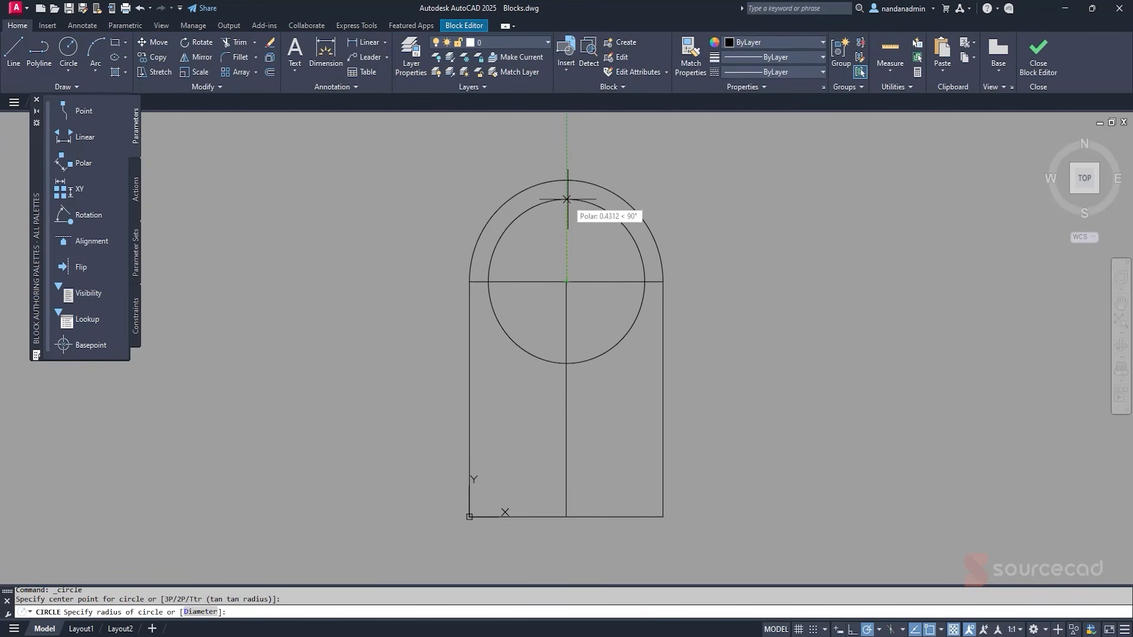
click(567, 199)
Trim away the circle's lower half on both sides of the vertical bar to leave an inner arch.
click(234, 43)
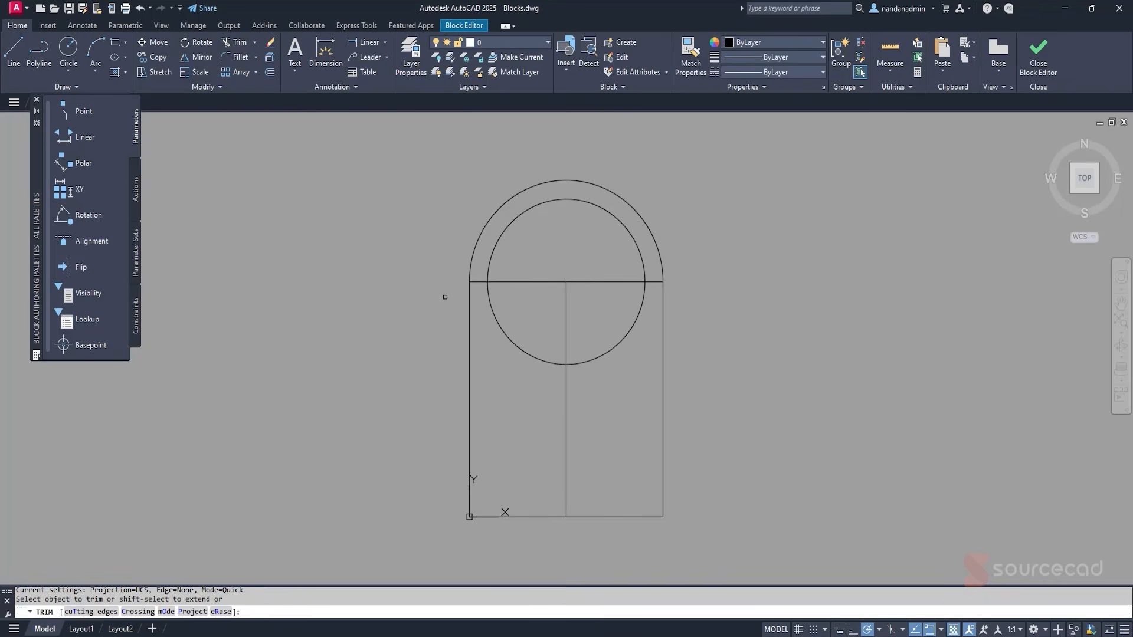
click(496, 304)
click(613, 346)
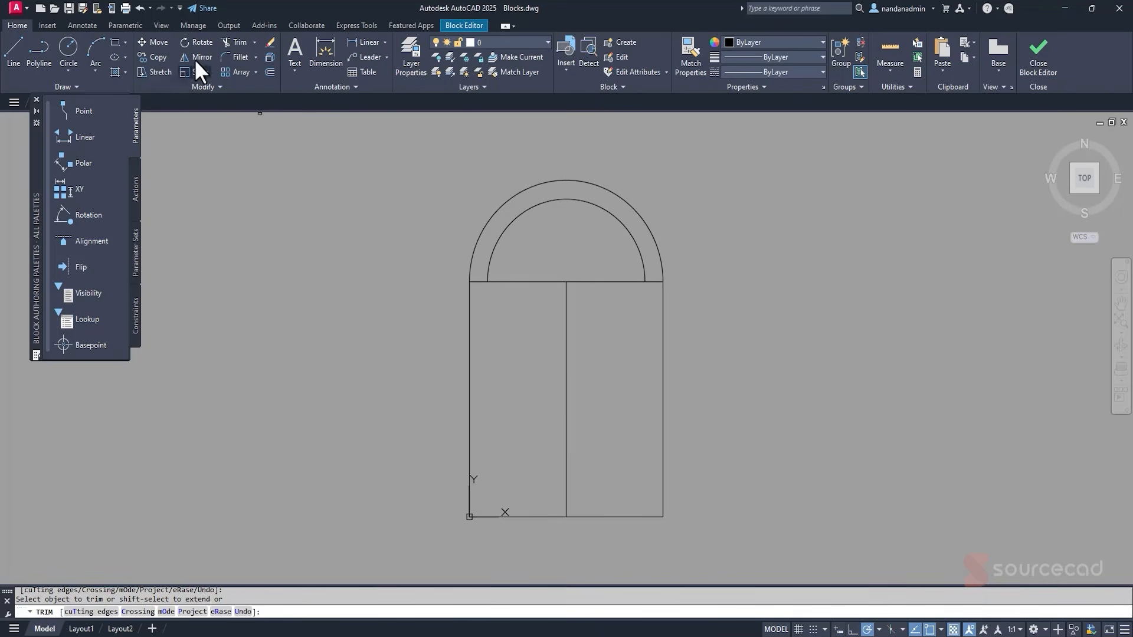
Draw a small handle circle centred about 0.08 to the right of the vertical bar's midpoint.
click(73, 46)
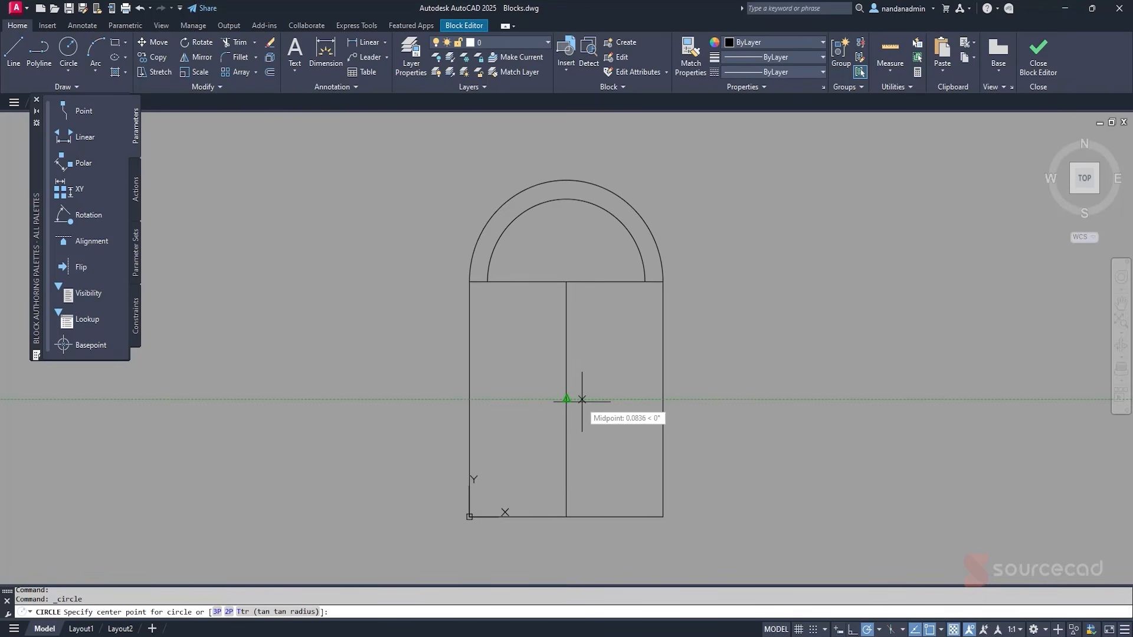
click(581, 399)
click(582, 409)
Mirror the handle circle across the vertical bar, keeping the original, and close the Block Editor, saving the changes to Window.
click(581, 390)
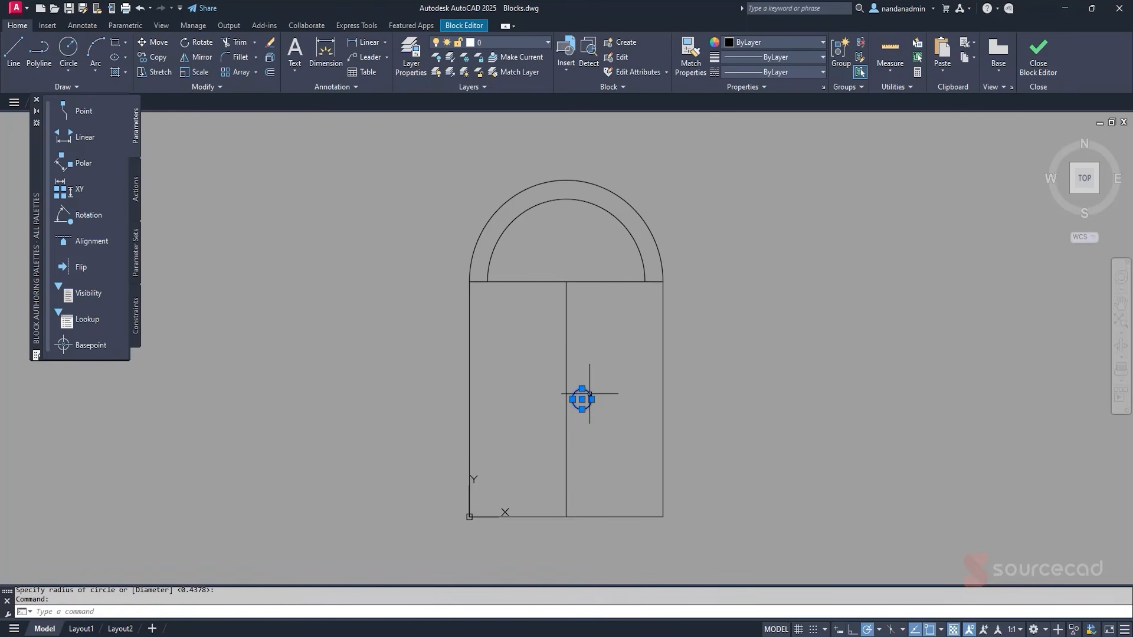
click(187, 57)
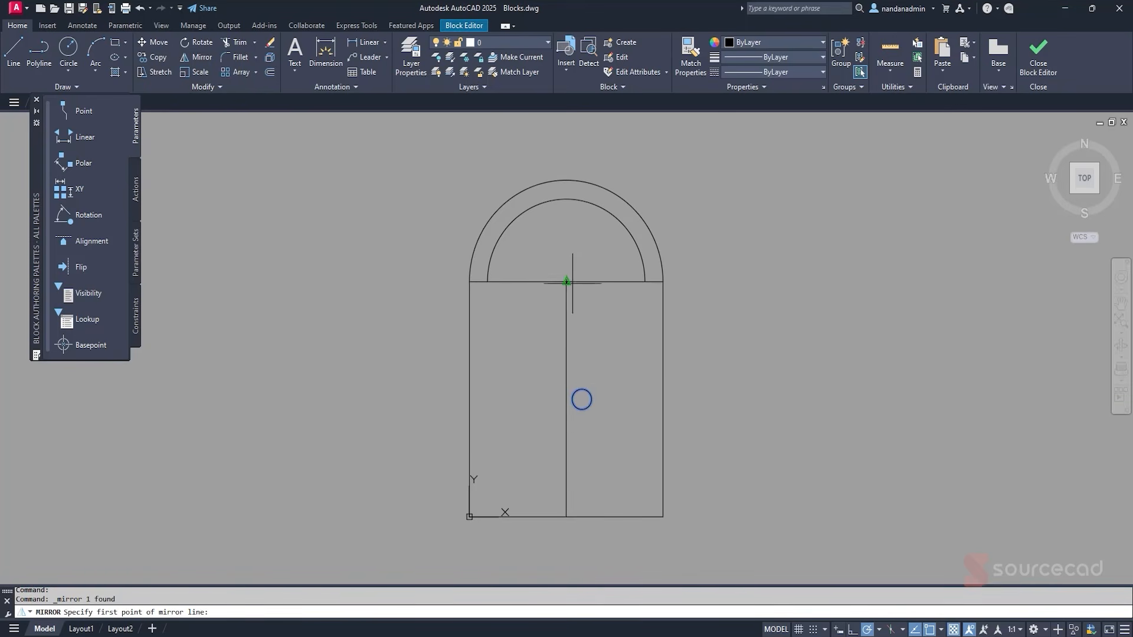
click(567, 282)
click(567, 354)
key(Return)
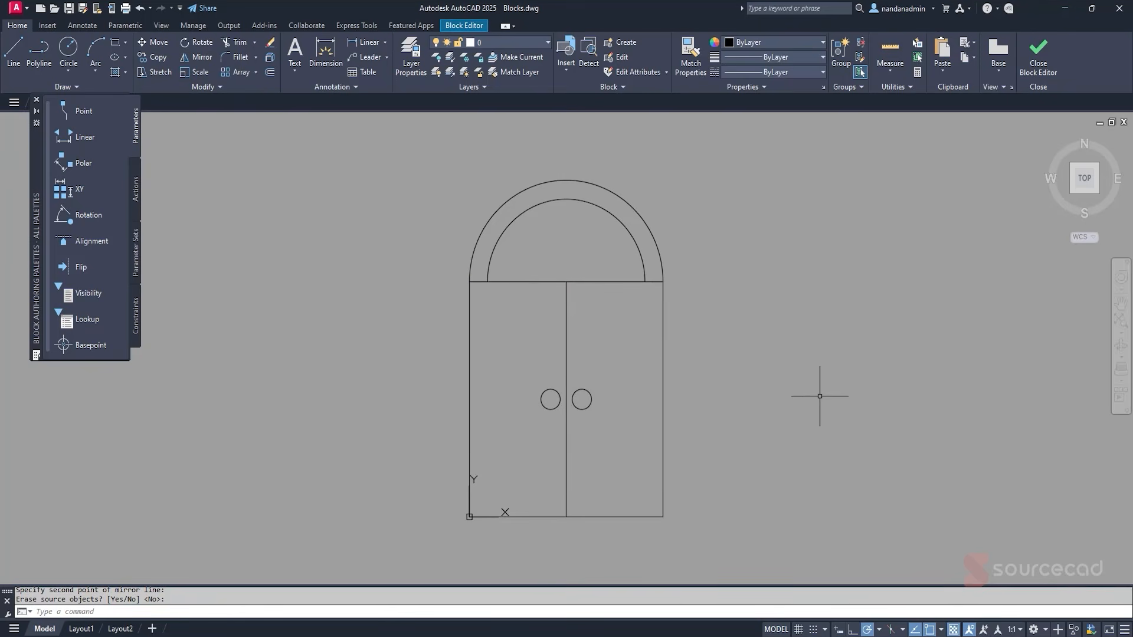
click(1035, 58)
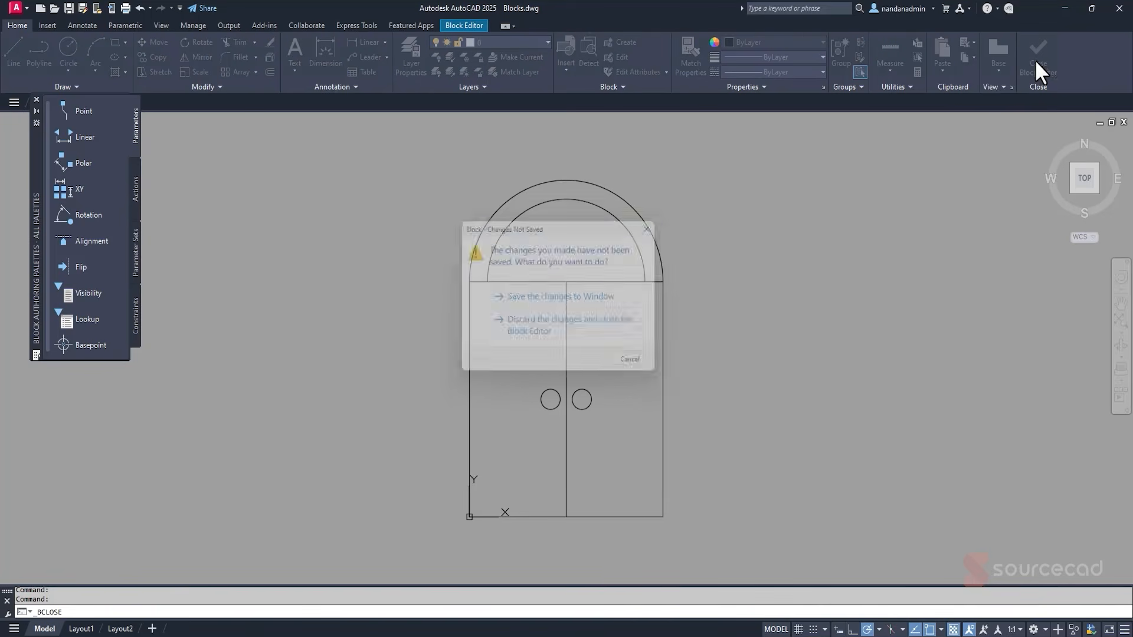
click(592, 304)
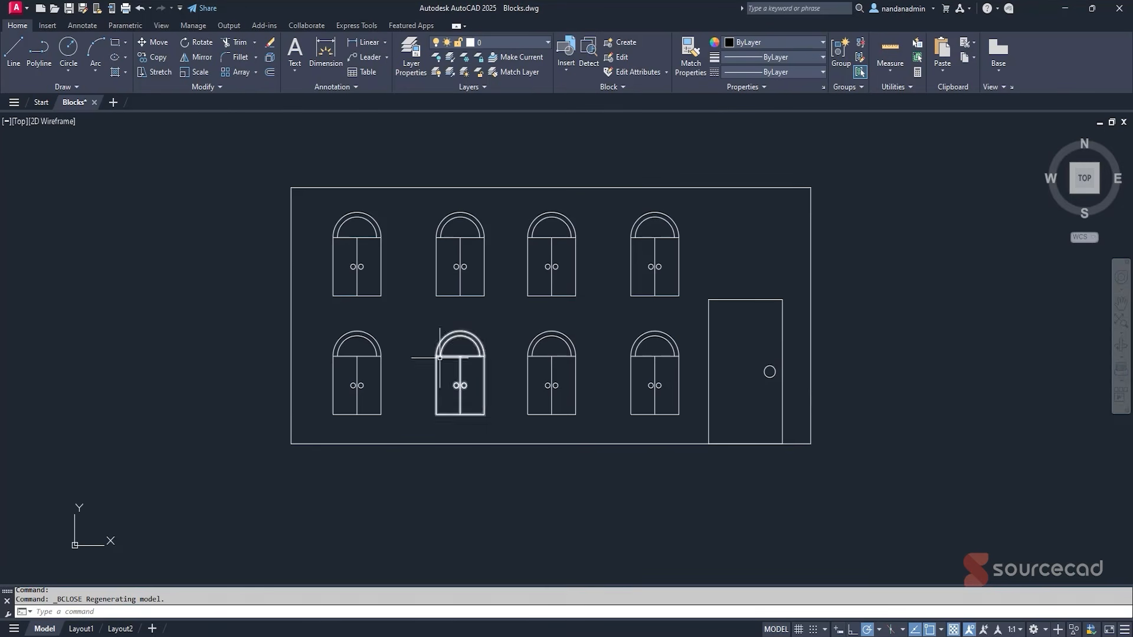
Insert a copy of the edited Window block above the door and erase it again.
click(563, 62)
click(605, 120)
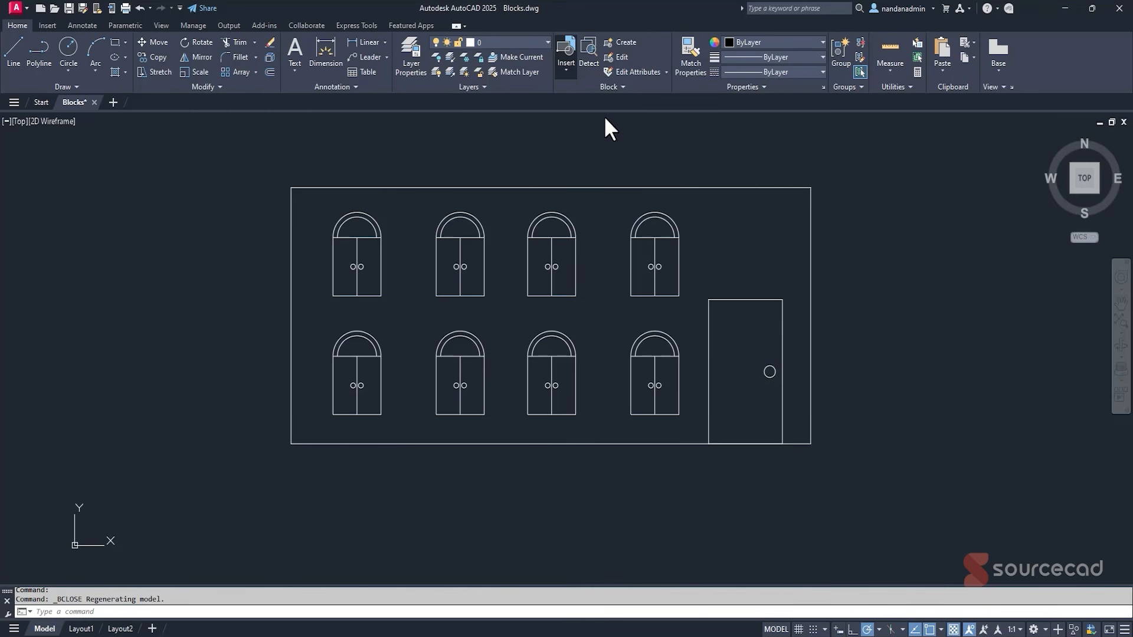
click(752, 250)
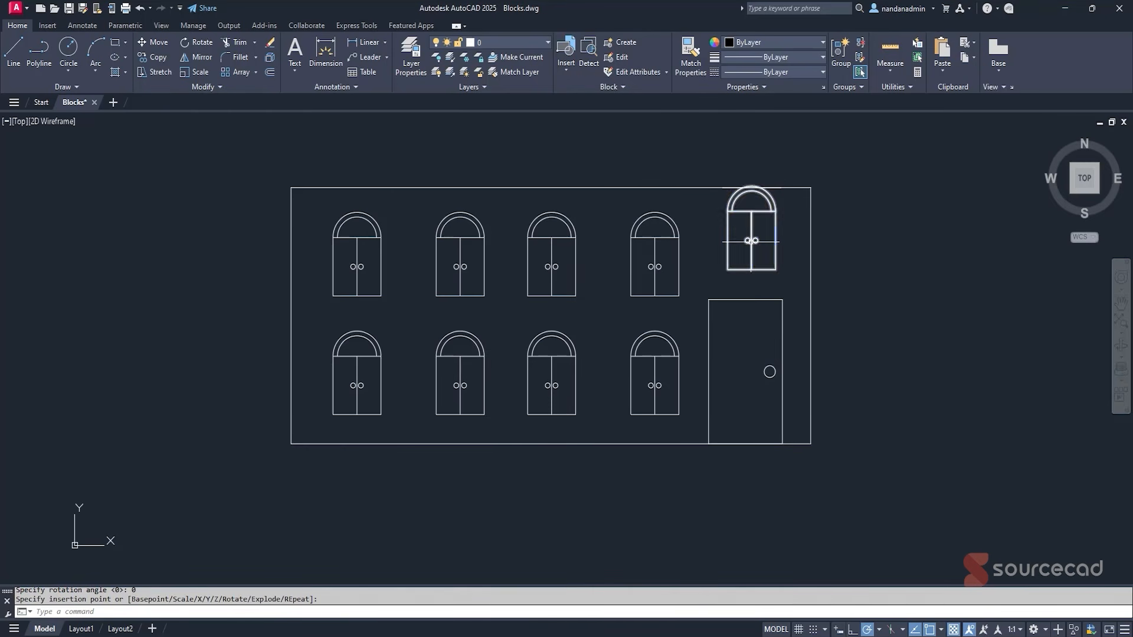
click(751, 242)
key(Delete)
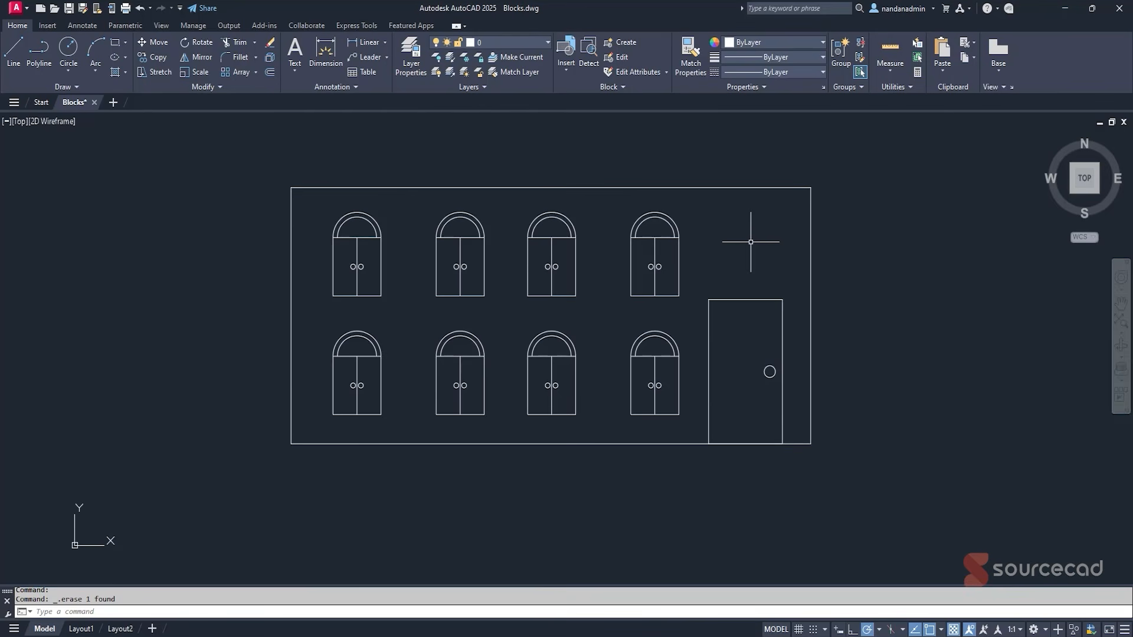
Open the Recent Blocks list for insertion and dismiss the notice about cloud storage.
click(566, 69)
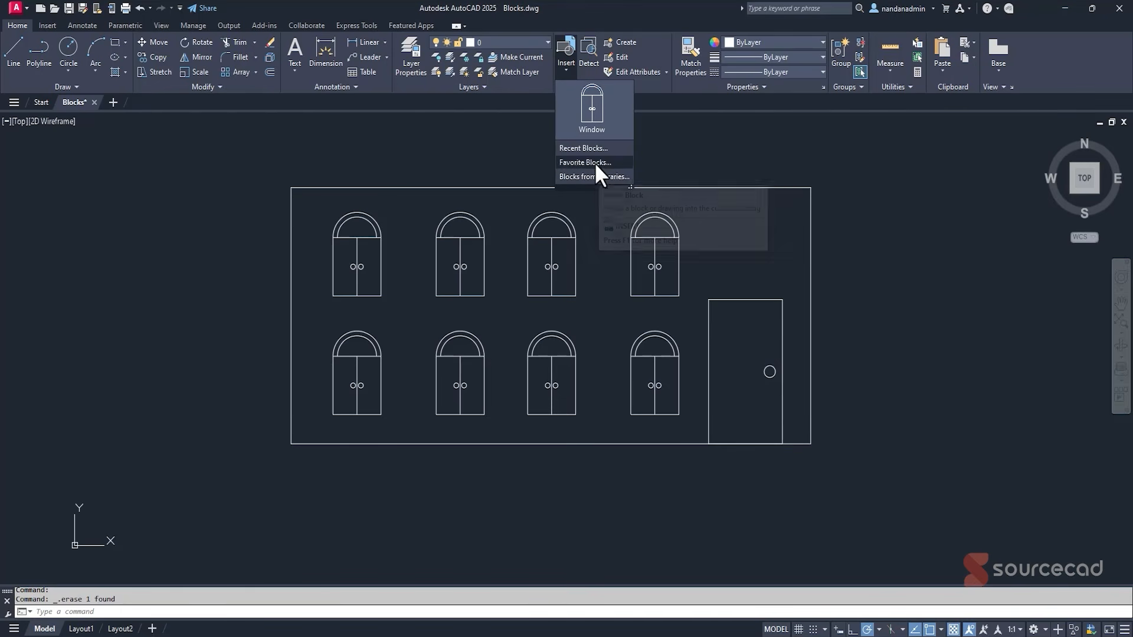
click(593, 147)
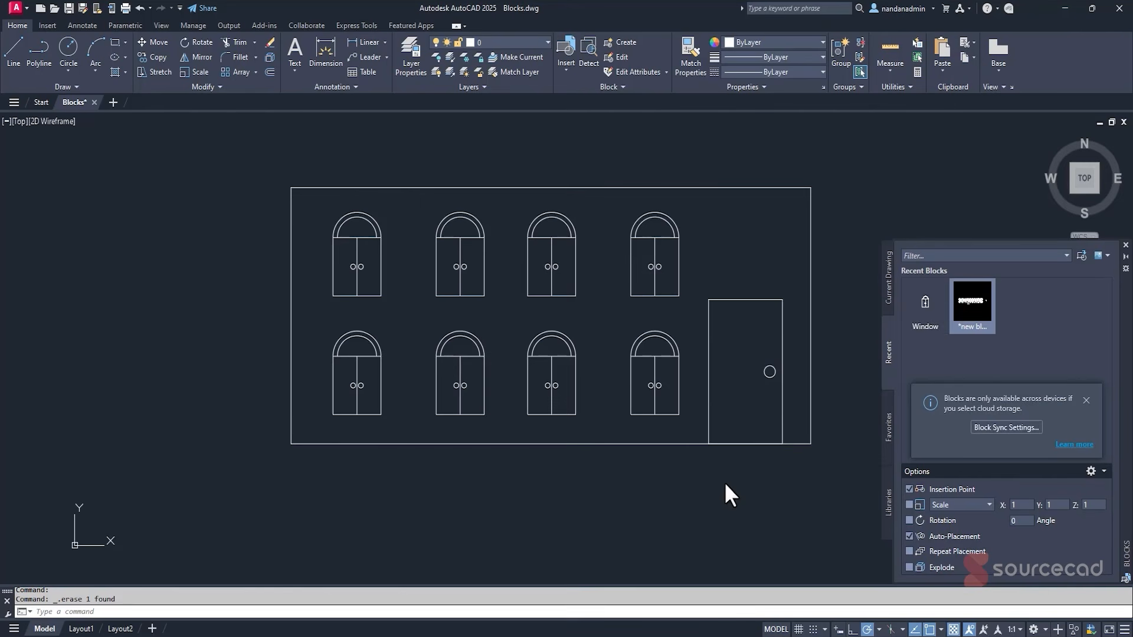
click(908, 535)
click(1085, 400)
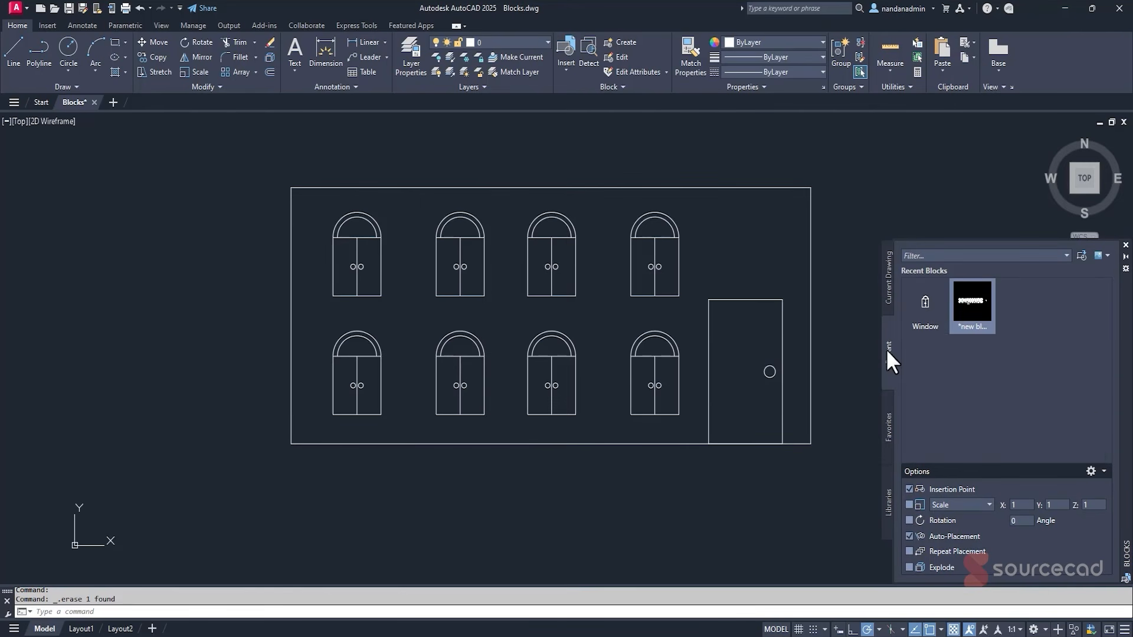
Review the blocks offered under Current Drawing, Recent, Favorites and Libraries, and return to the current drawing's blocks.
click(887, 276)
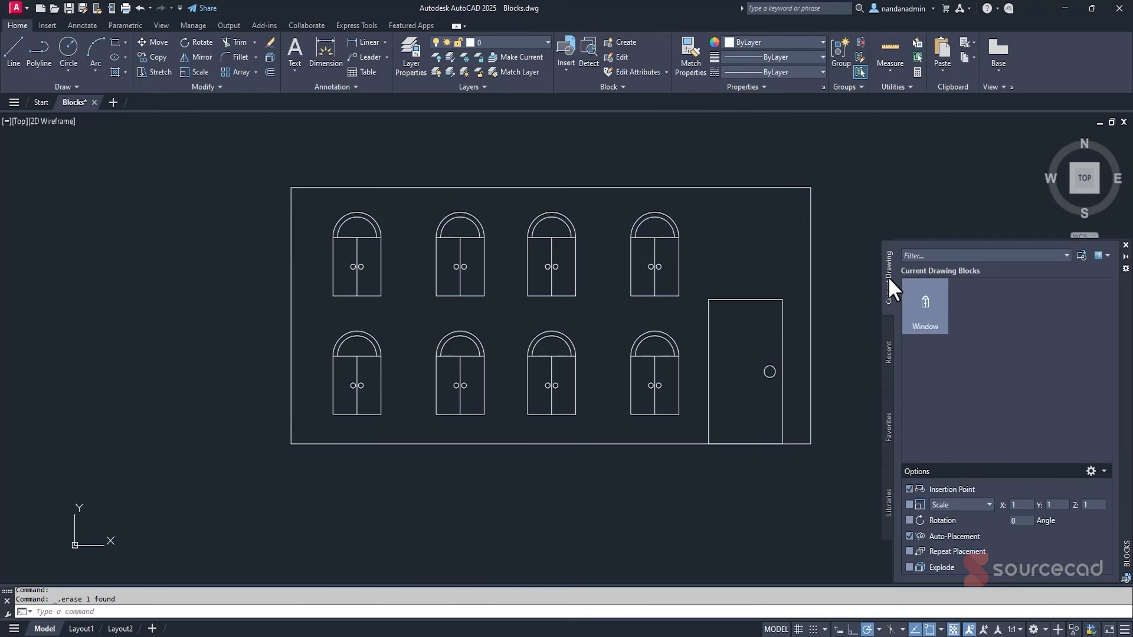
click(889, 351)
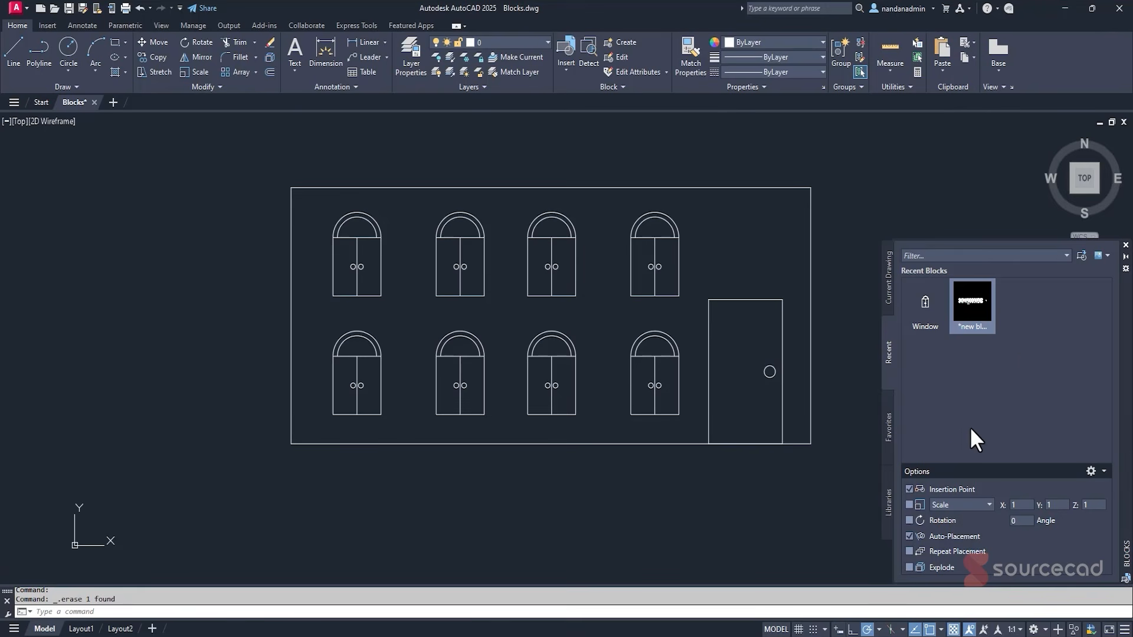
click(888, 437)
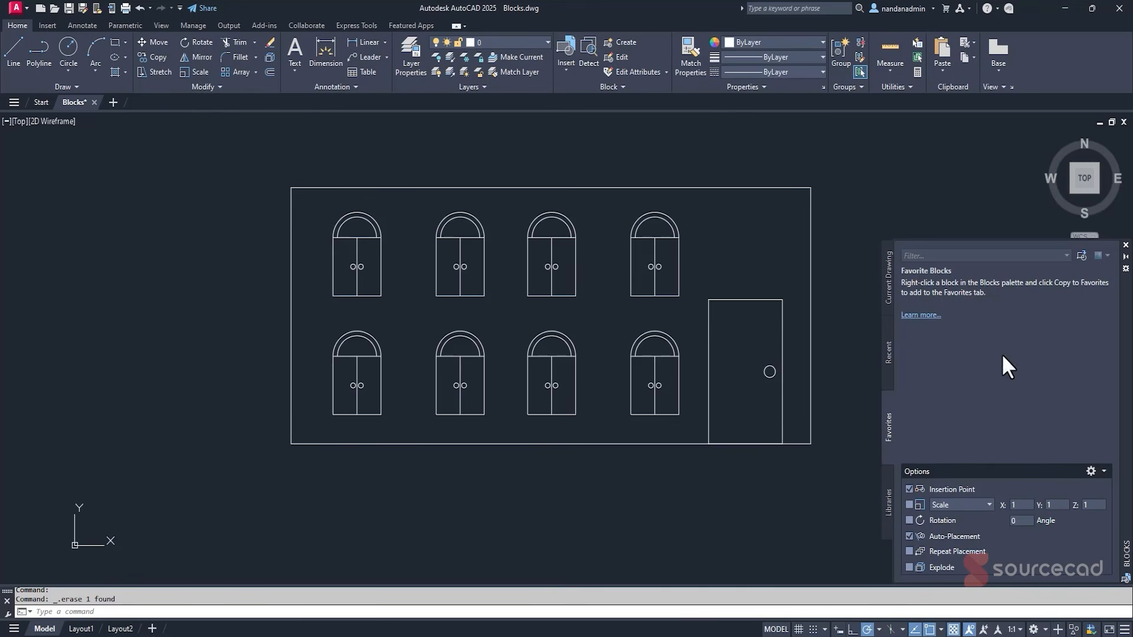
click(886, 506)
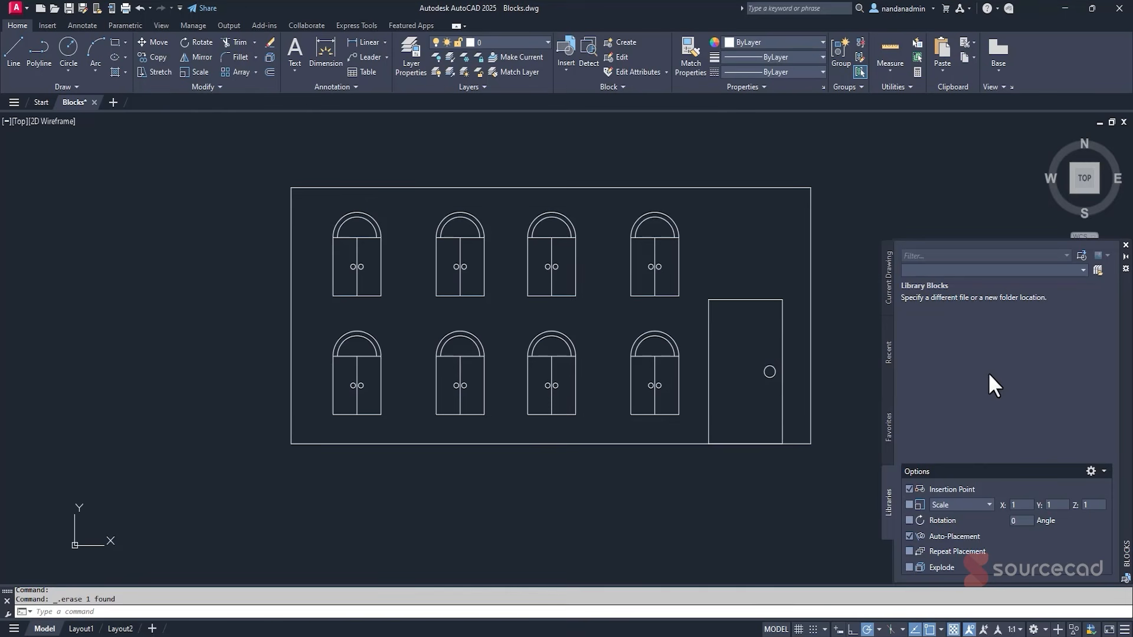
click(888, 275)
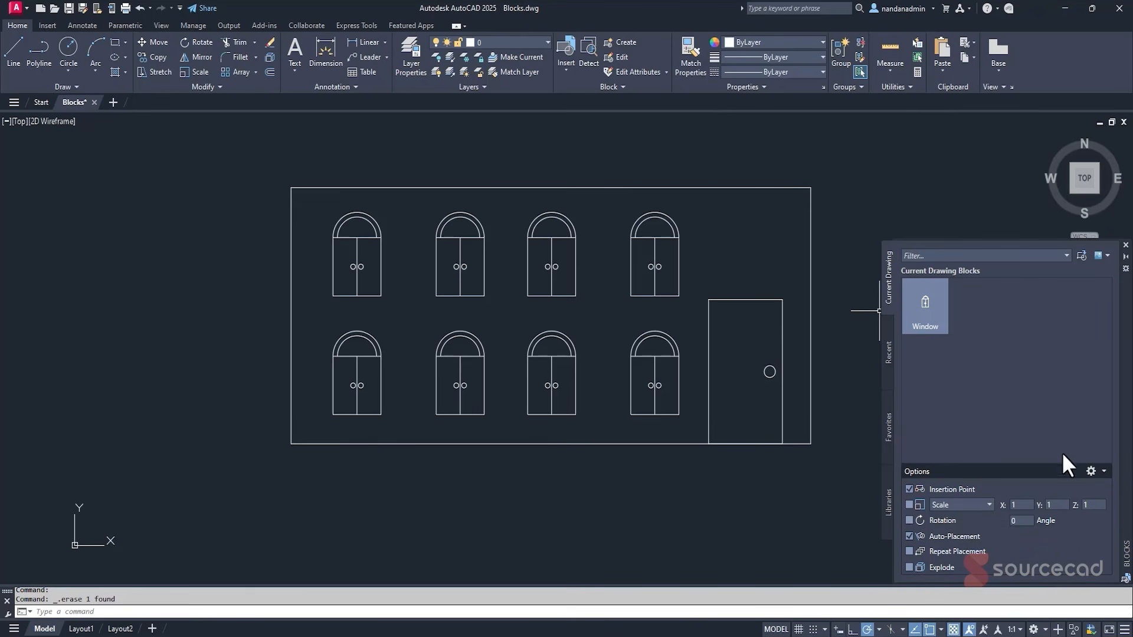
Enable the scale prompt for block insertion, check the Scale and Uniform Scale choices, and keep Scale.
click(909, 505)
click(959, 506)
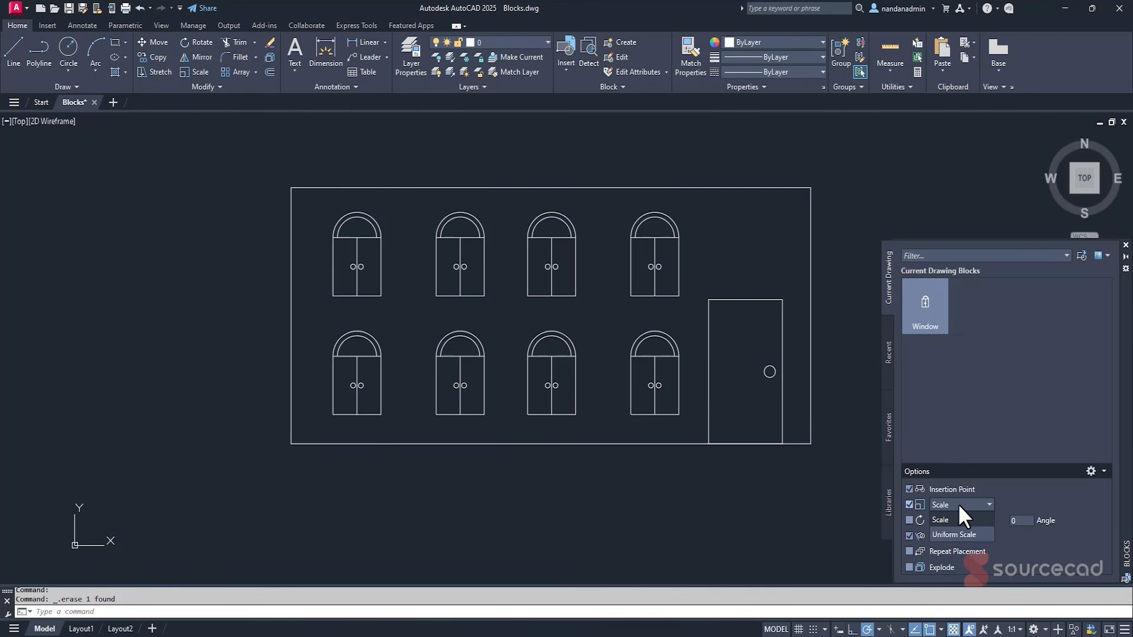
click(980, 505)
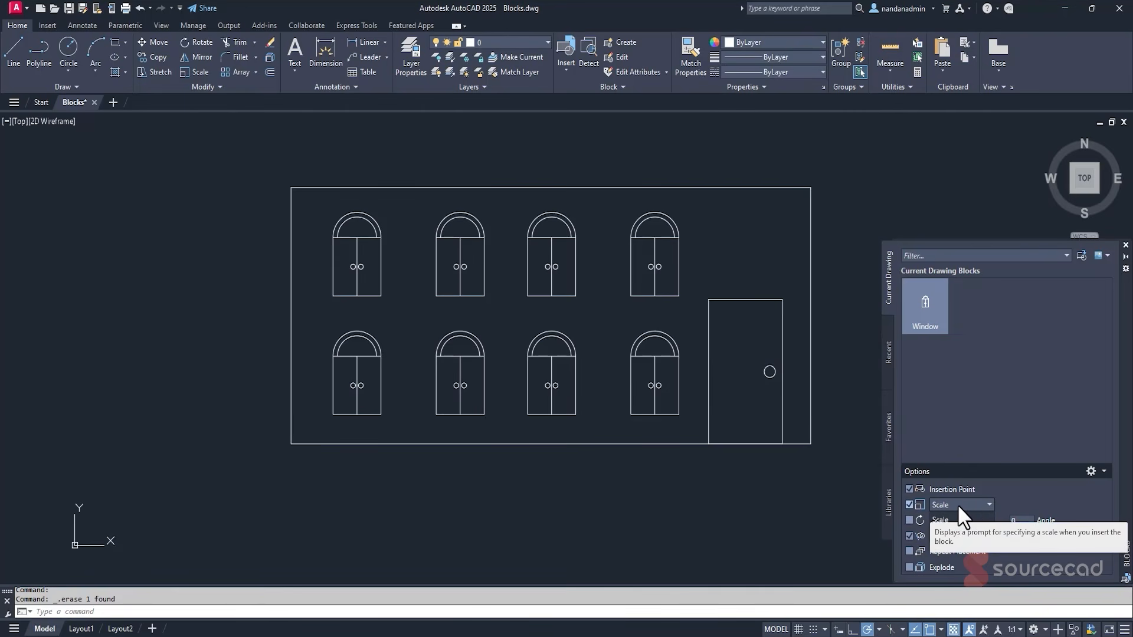
click(971, 507)
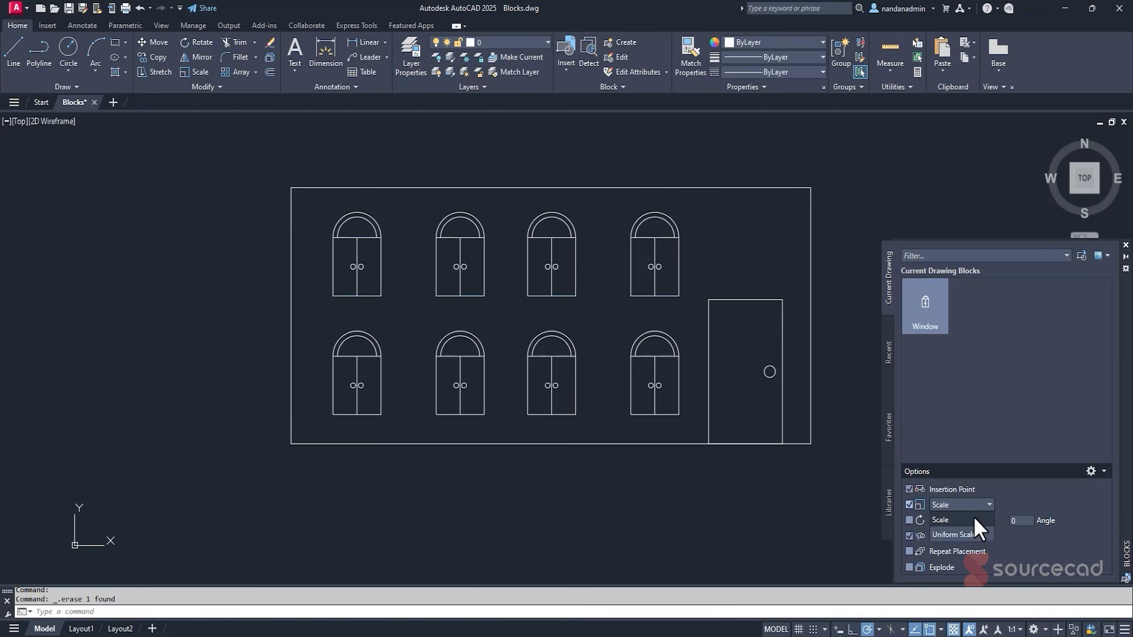
click(972, 504)
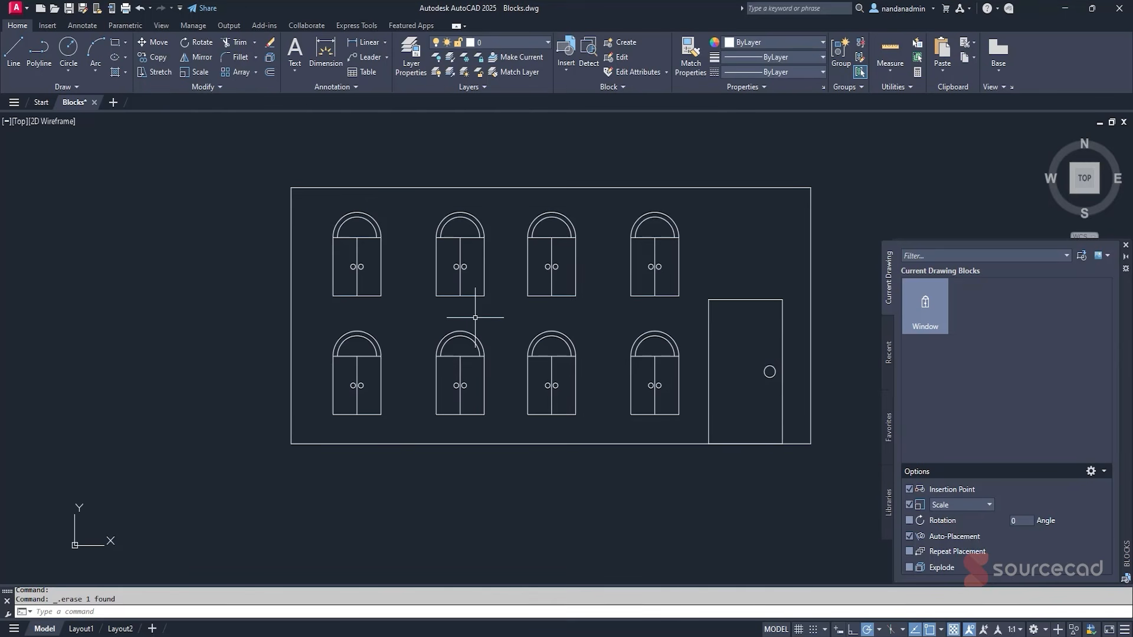
Enable the rotation prompt and insert a Window block outside the wall's left side at scale 1, rotated 30 degrees, and close the blocks palette.
click(909, 520)
click(926, 302)
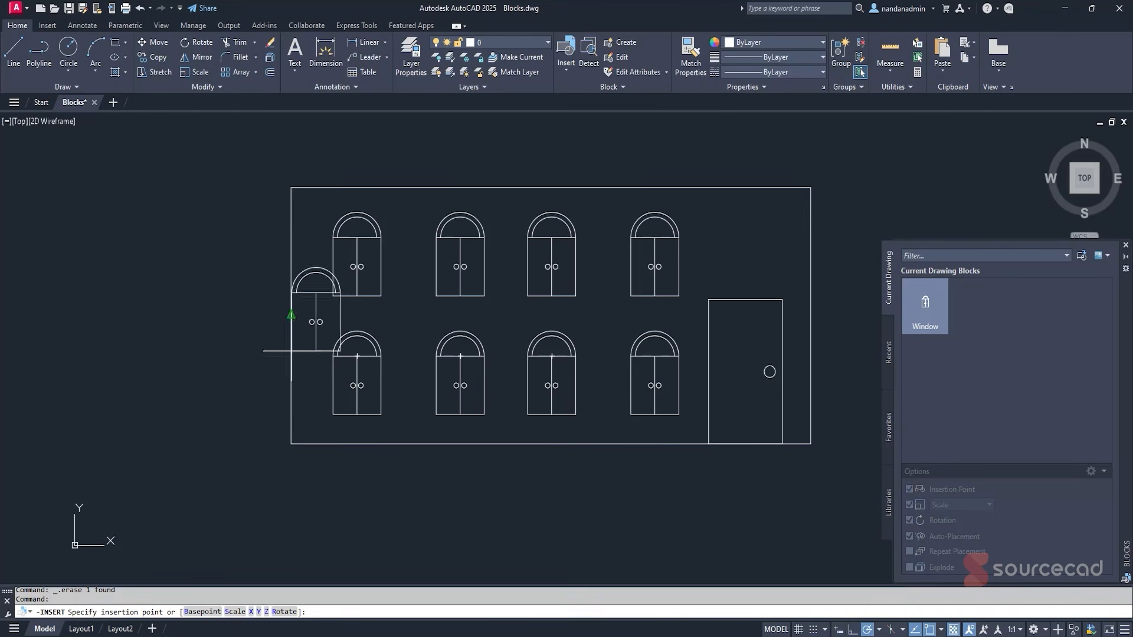
click(142, 323)
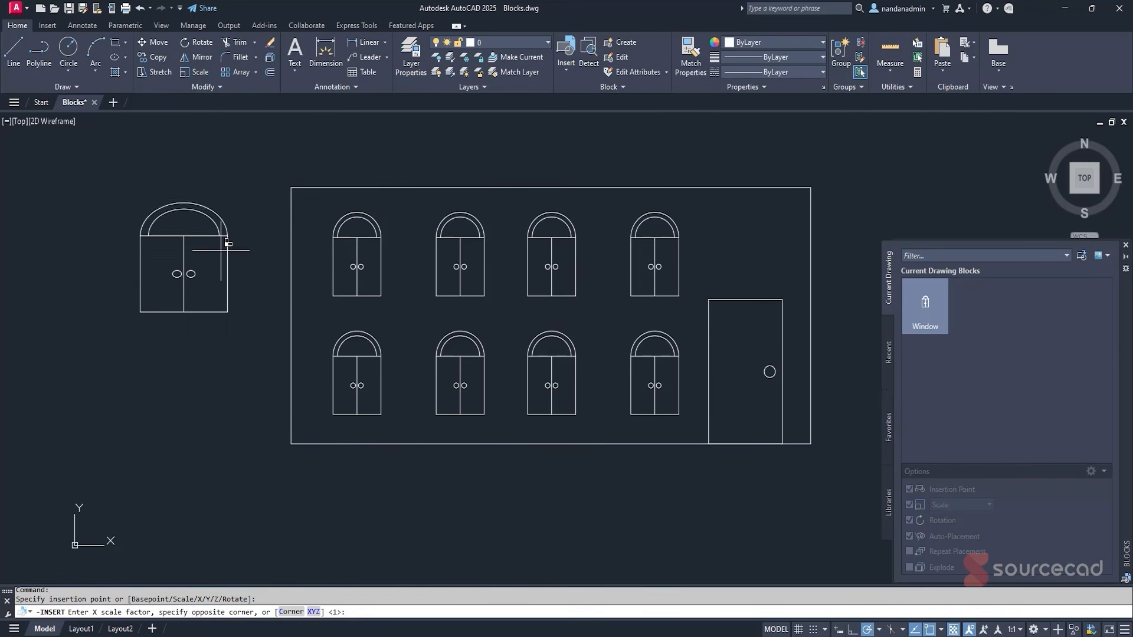
text(1)
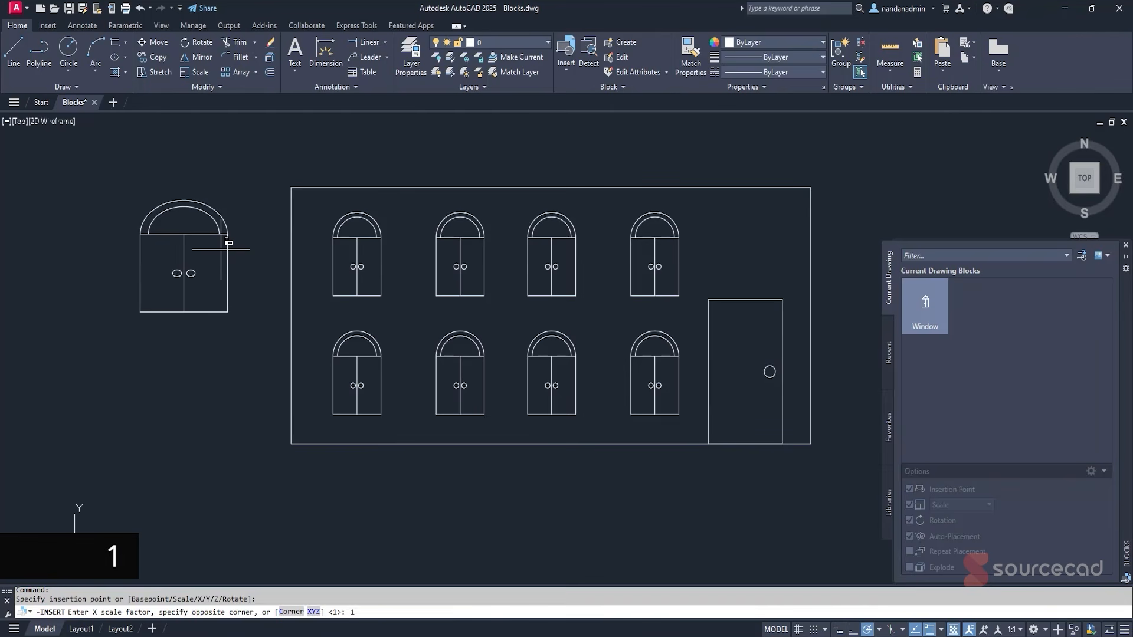
key(Return)
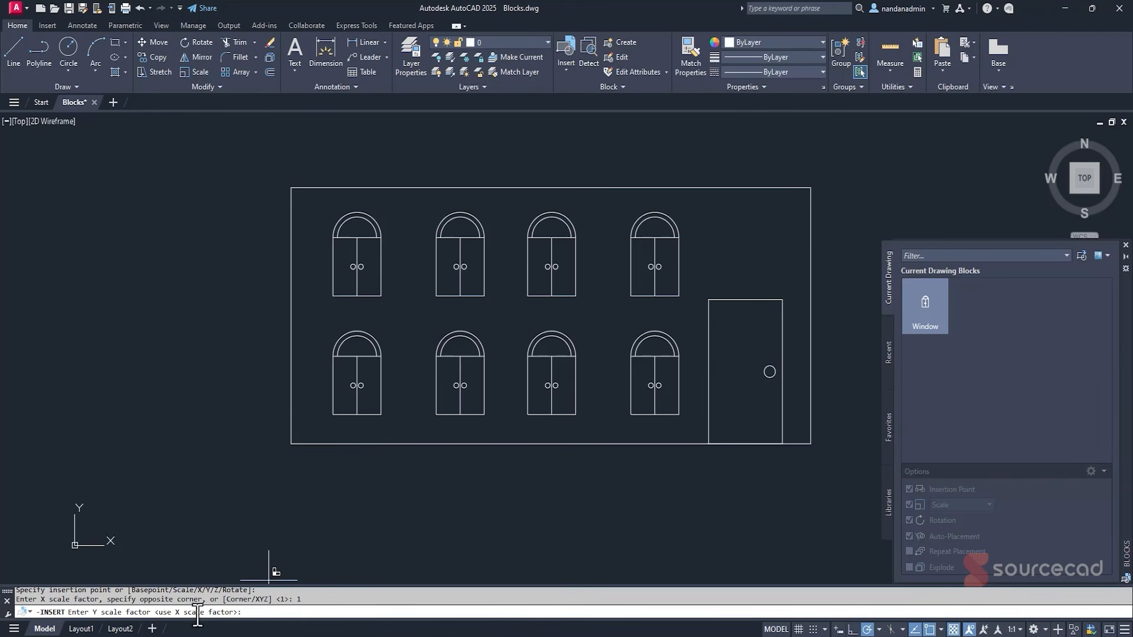
key(Return)
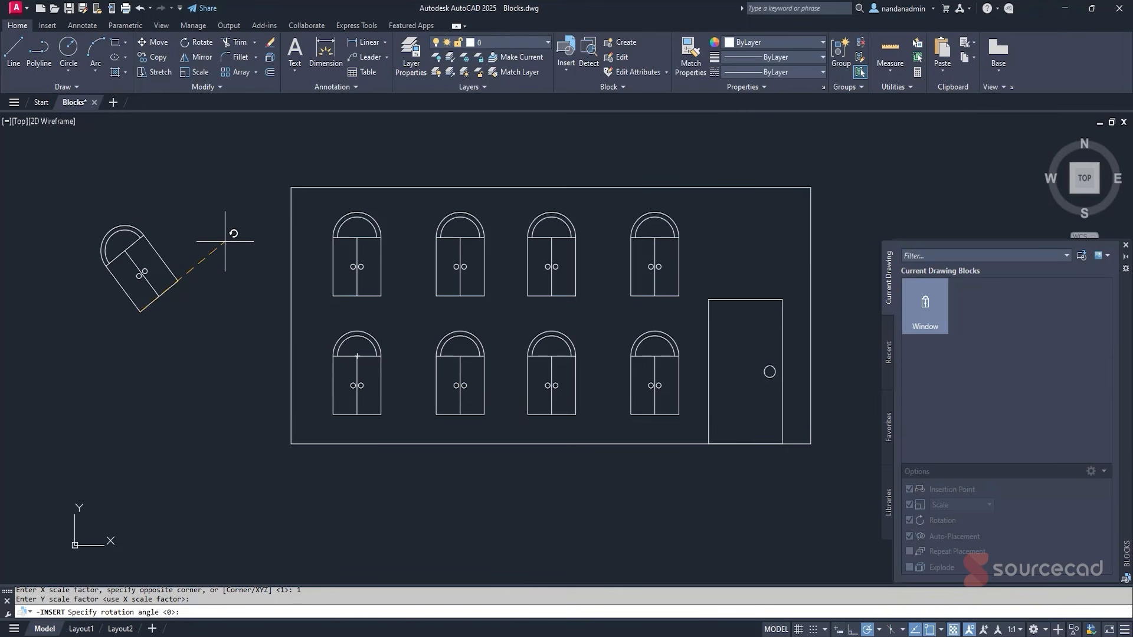
text(30)
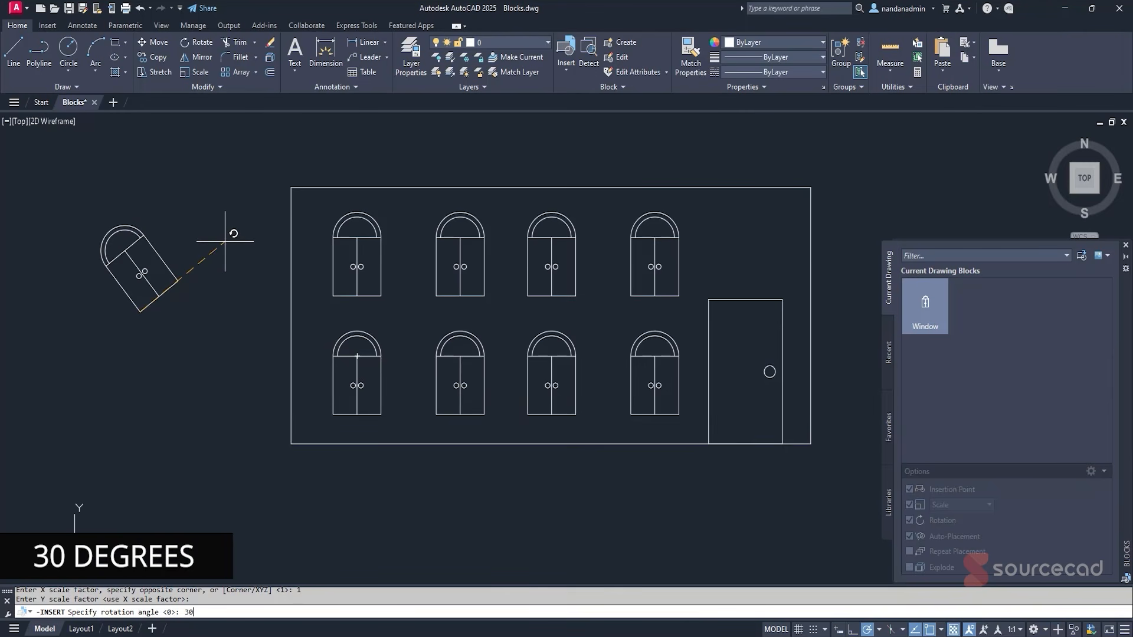
key(Return)
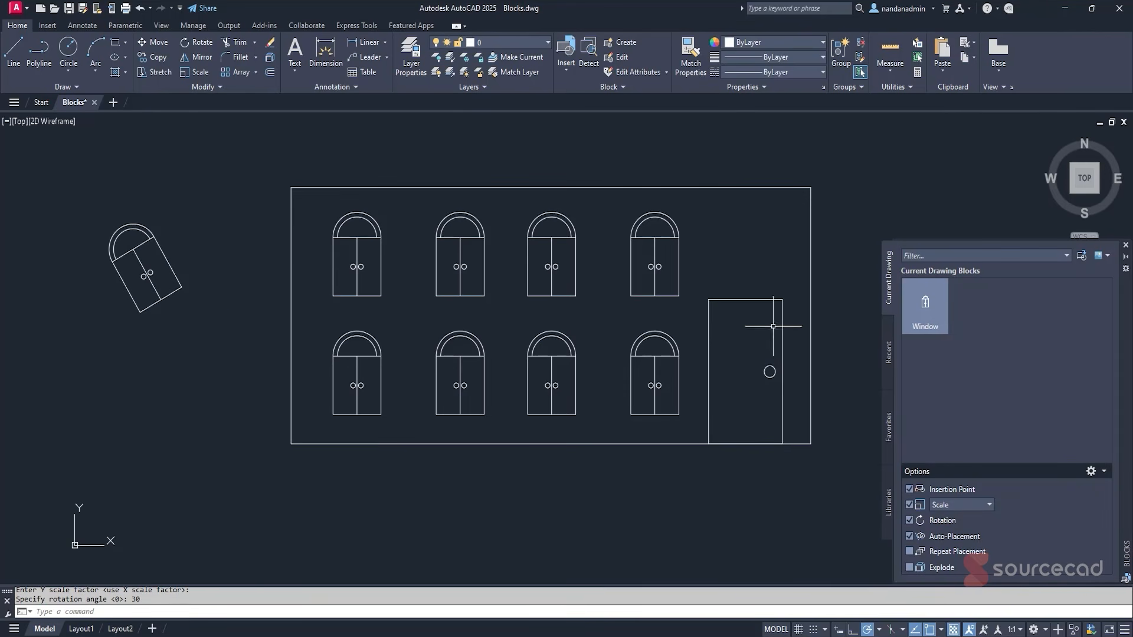
click(1125, 245)
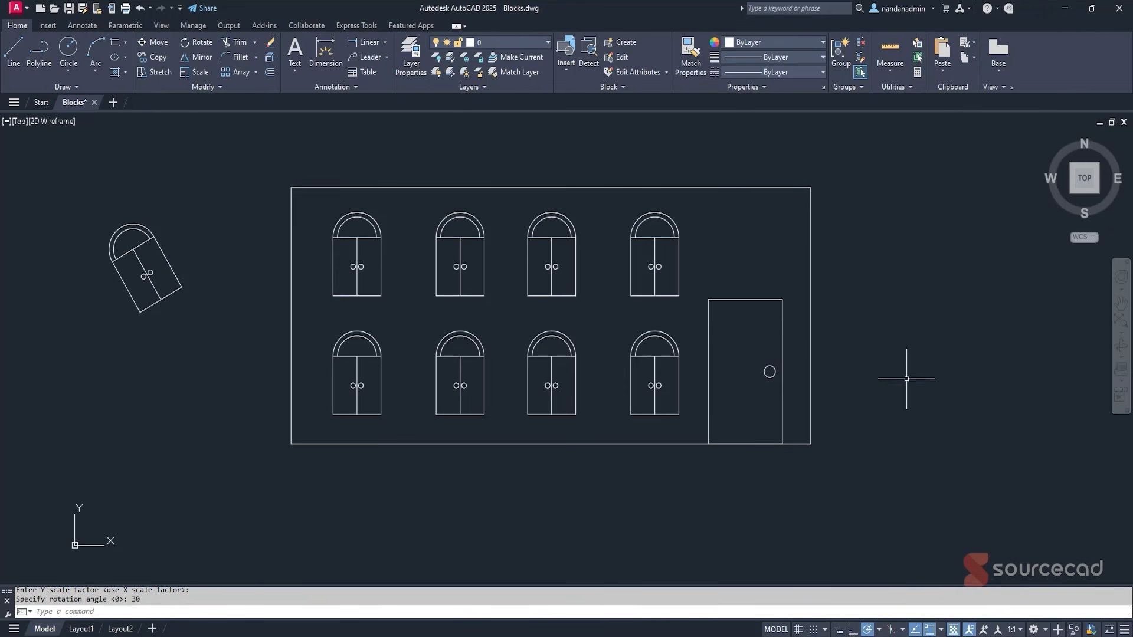
Insert another Window block outside the wall's right side, using the Scale option with a factor of 2.
click(563, 65)
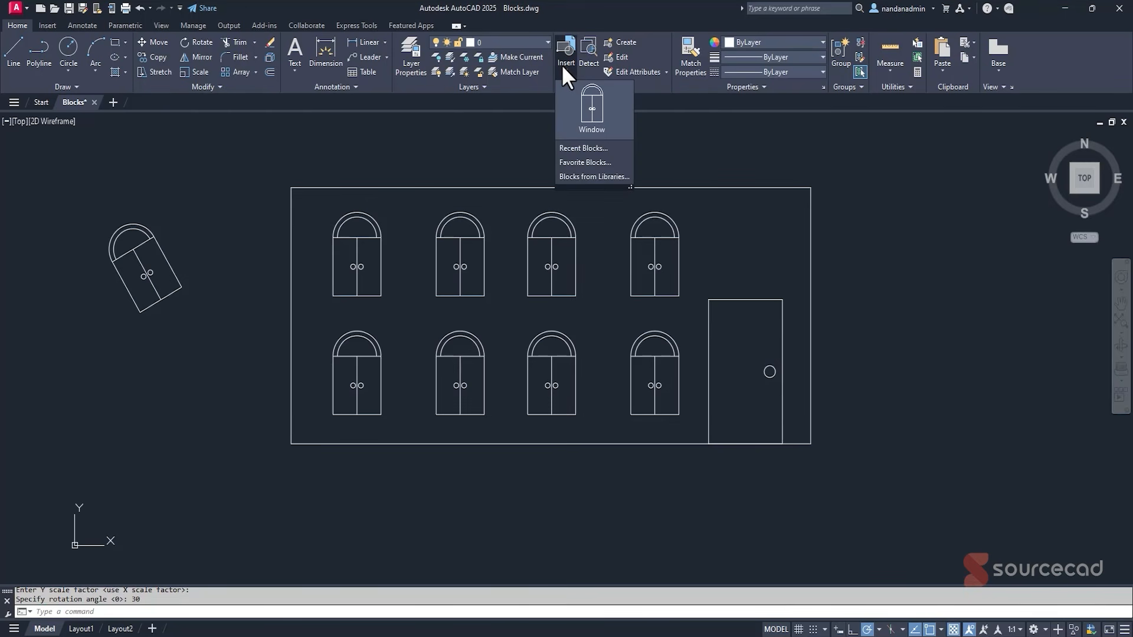
click(596, 113)
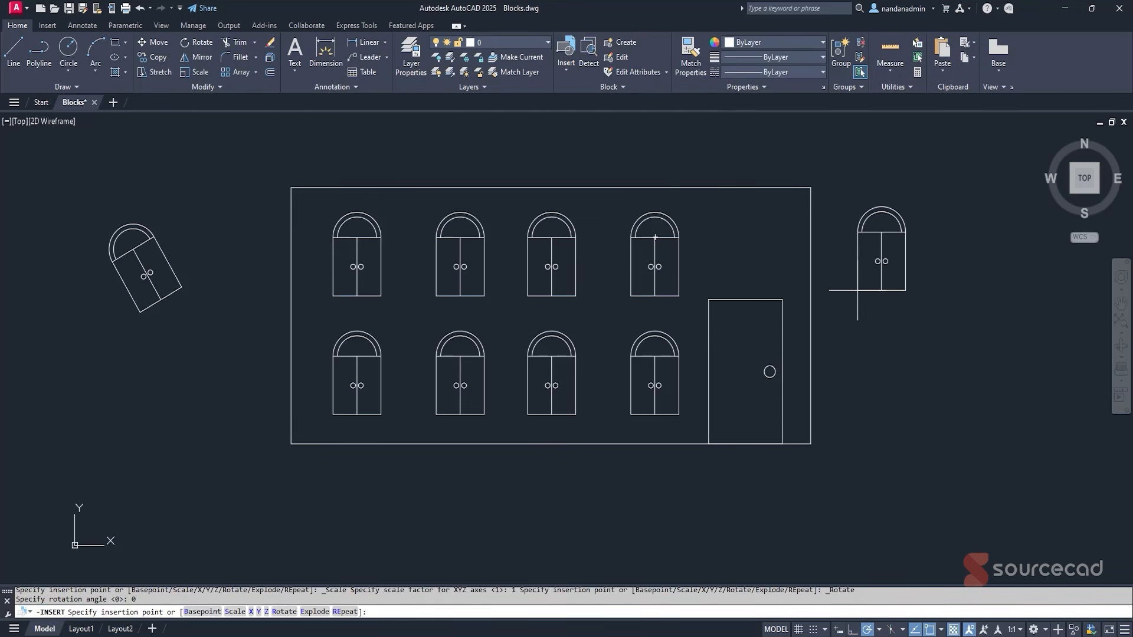
right_click(858, 289)
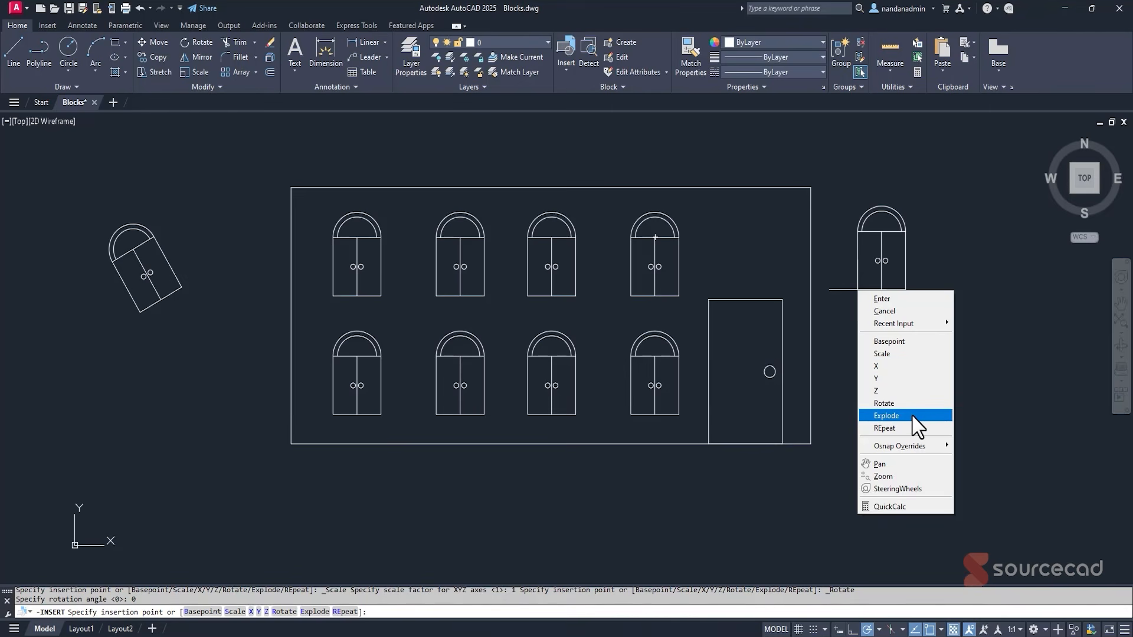
click(908, 354)
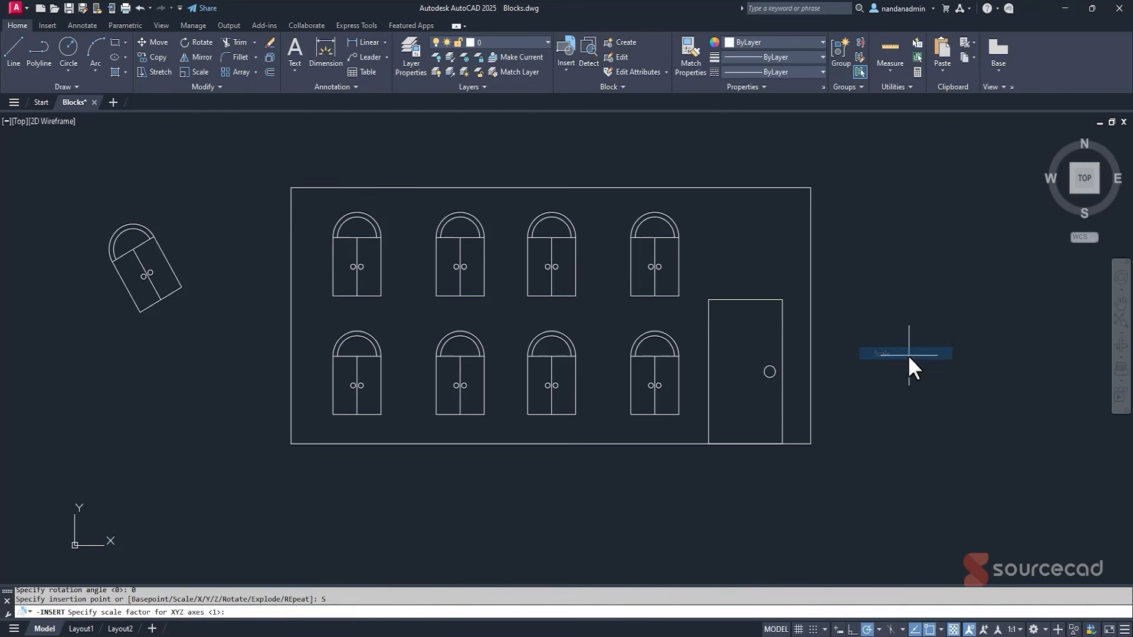
text(2)
key(Return)
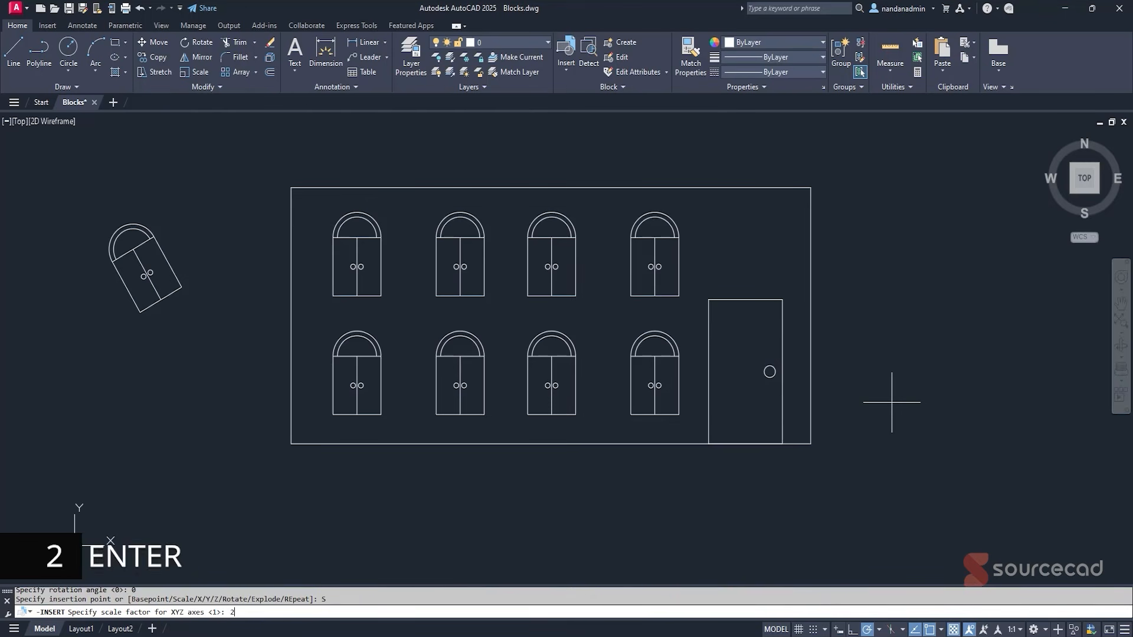
click(860, 398)
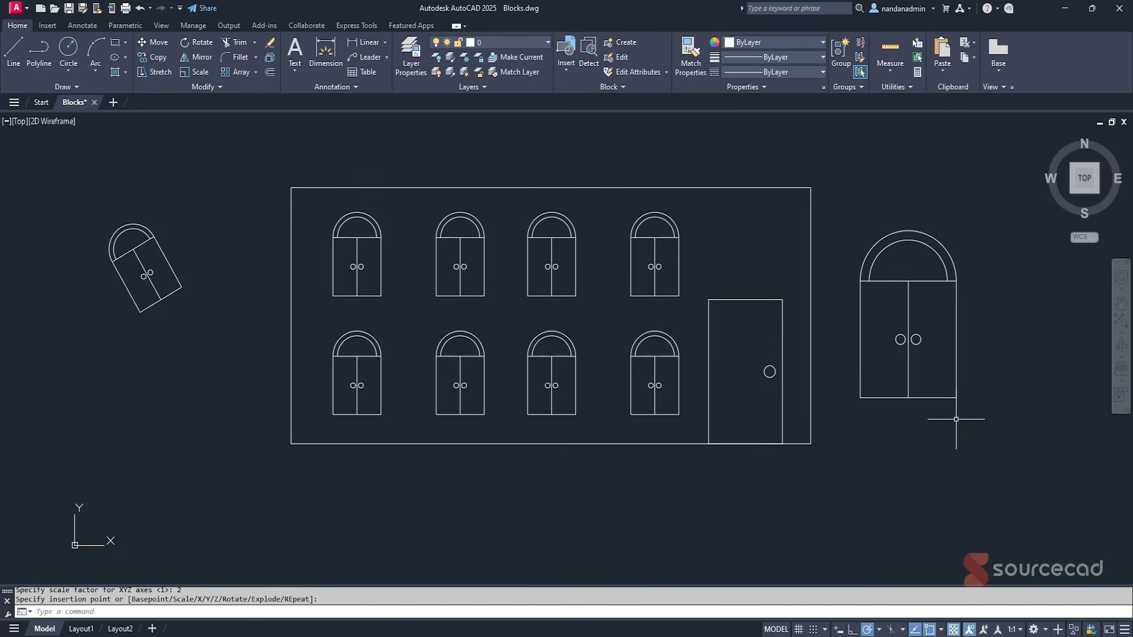
Explode the double-size Window block beside the wall.
click(269, 58)
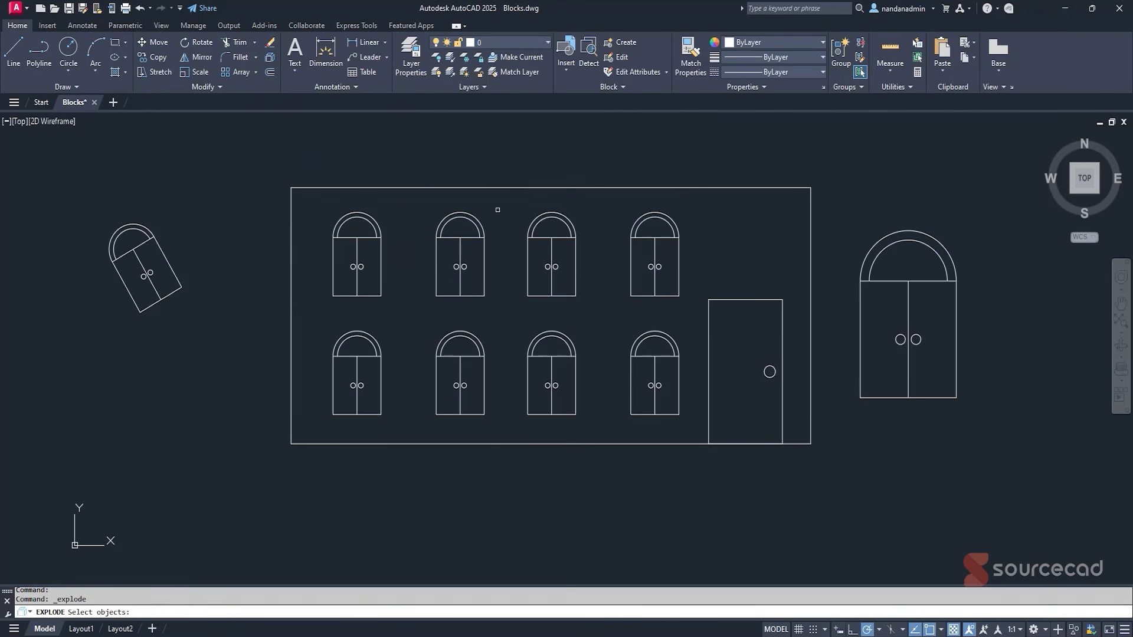
click(878, 244)
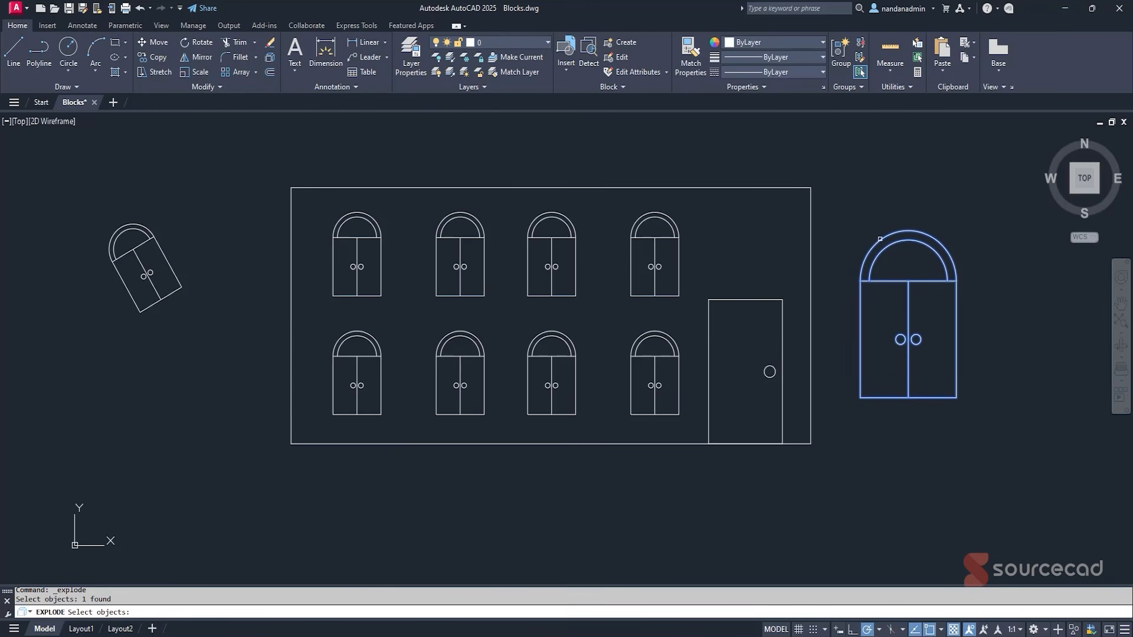
key(Return)
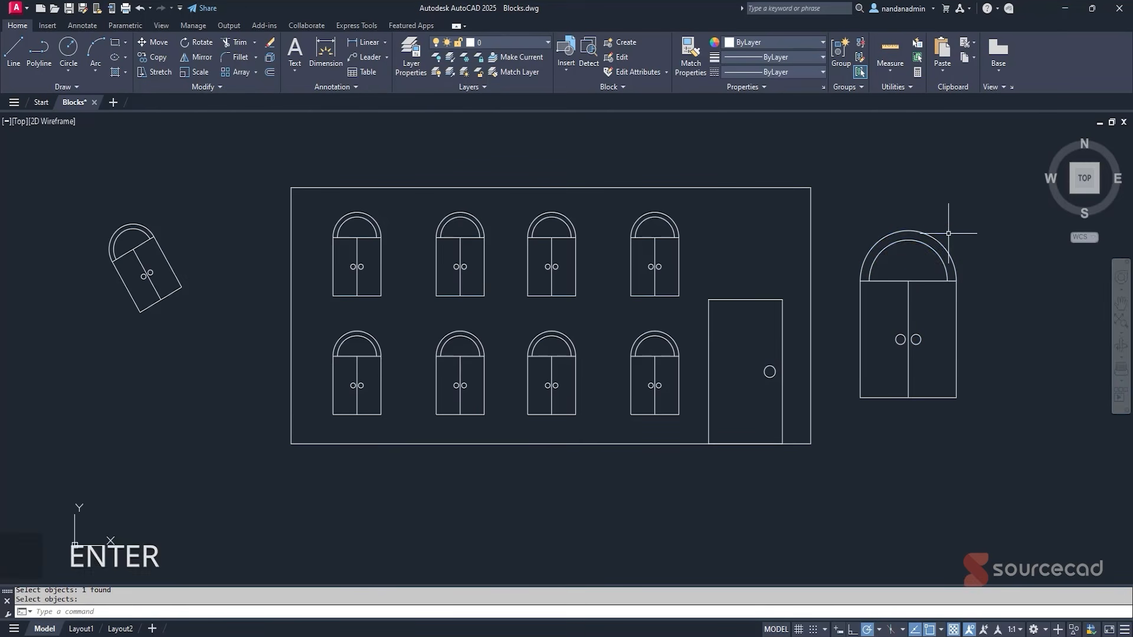
Compare how the exploded window's parts select against the intact Window blocks on the wall, clearing each selection.
click(921, 232)
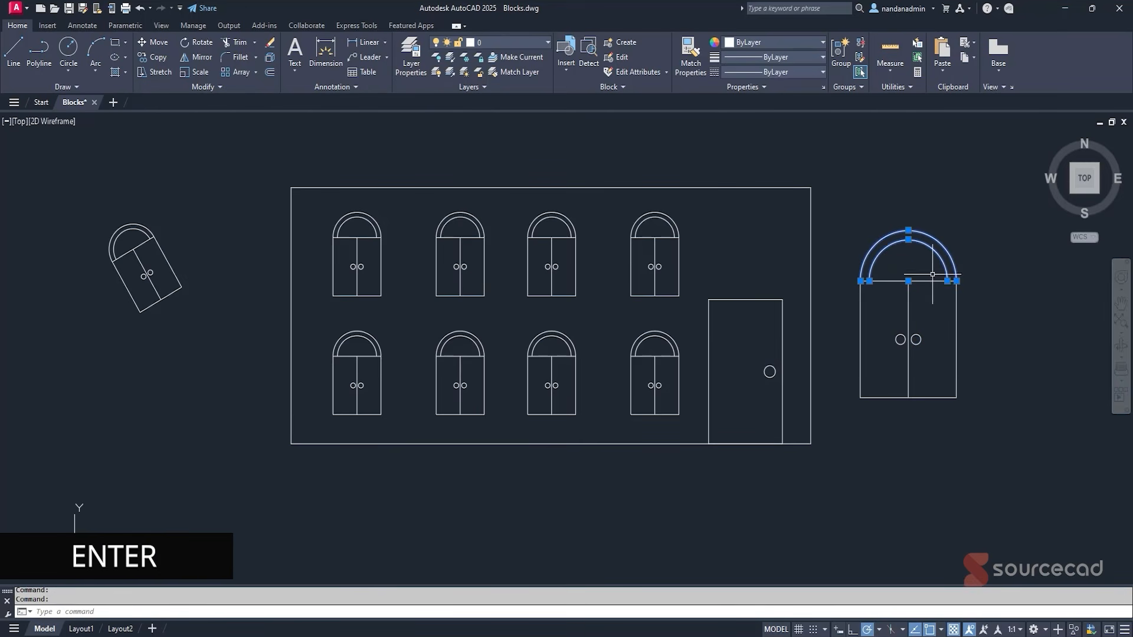
key(Escape)
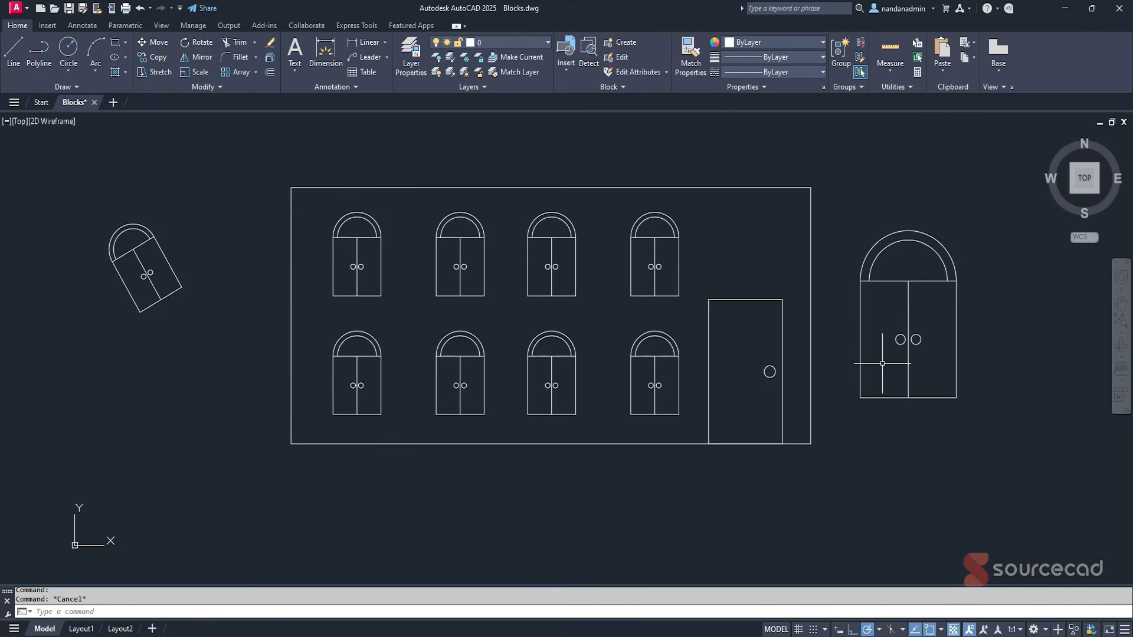
click(674, 224)
click(568, 219)
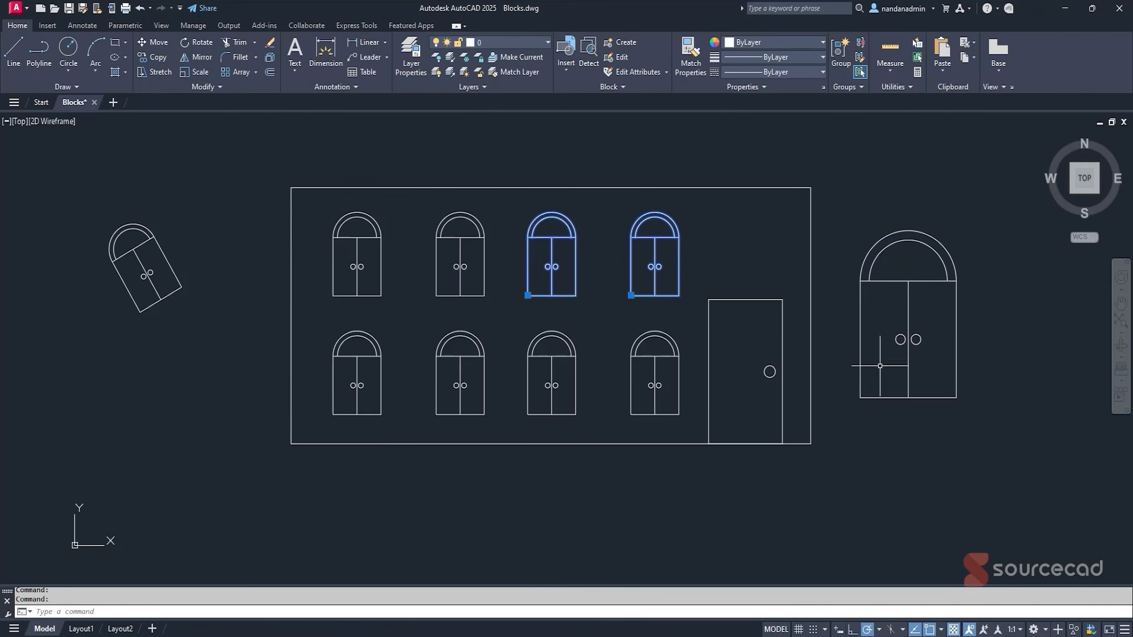
key(Escape)
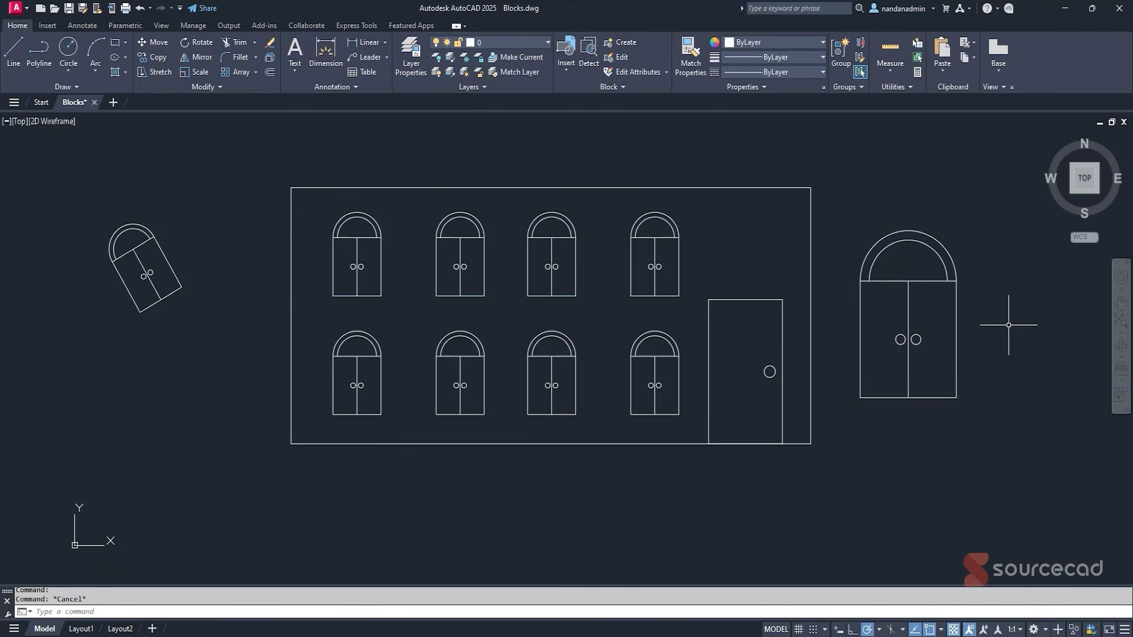
click(860, 207)
click(1000, 442)
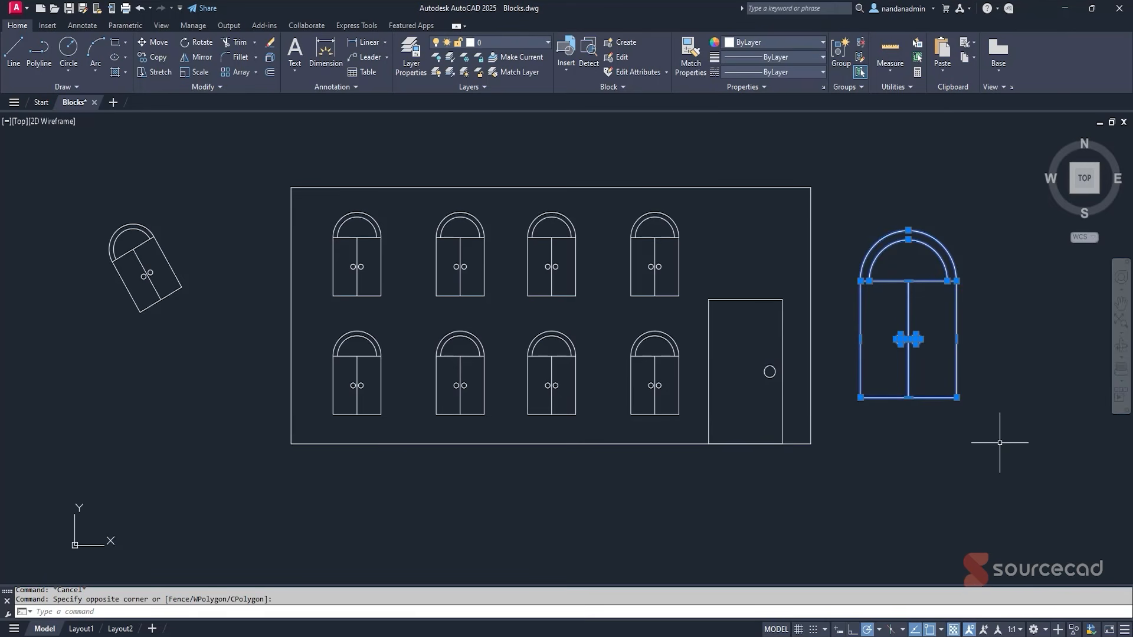
key(Escape)
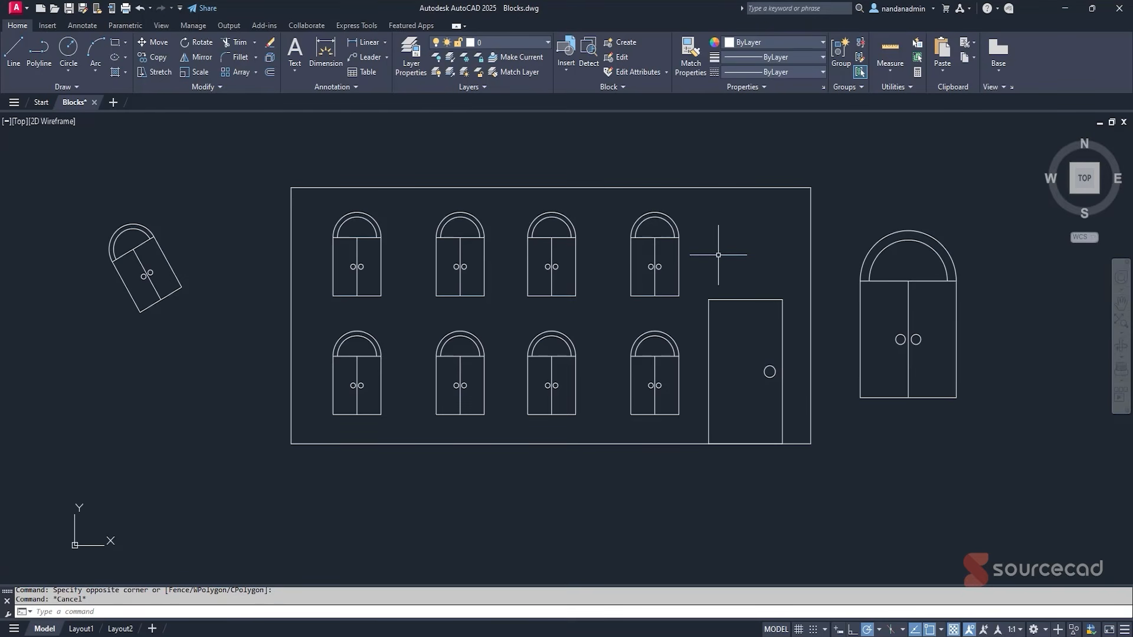
Close the Blocks drawing without saving and open "Practice drawing - Annotated" from the AutoCAD beginners lesson files folder on the desktop.
click(93, 102)
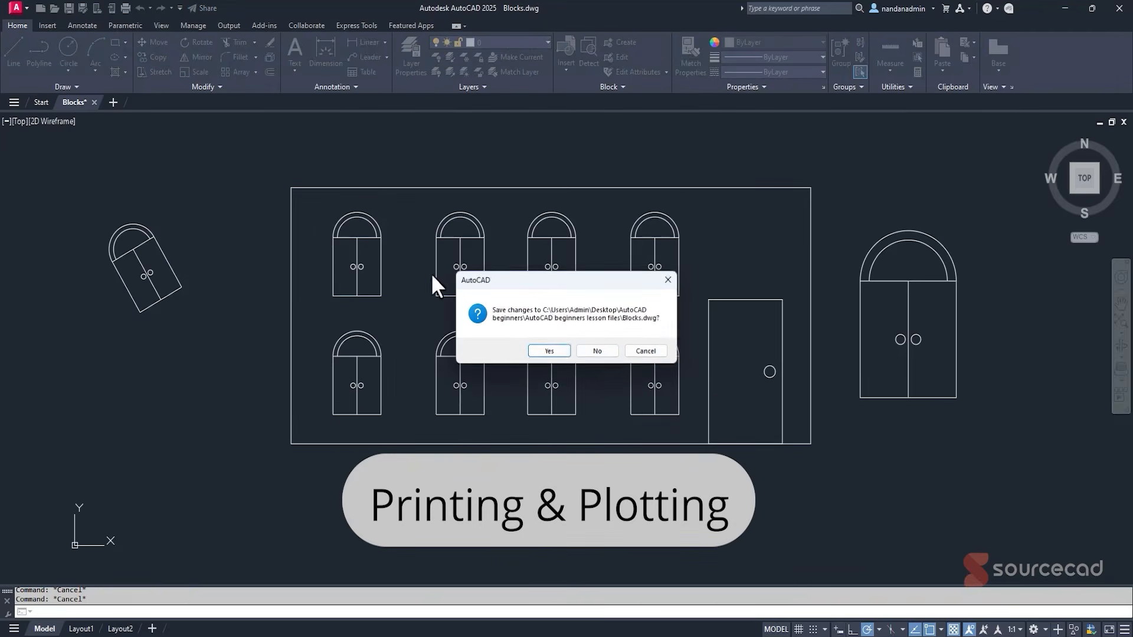
click(598, 352)
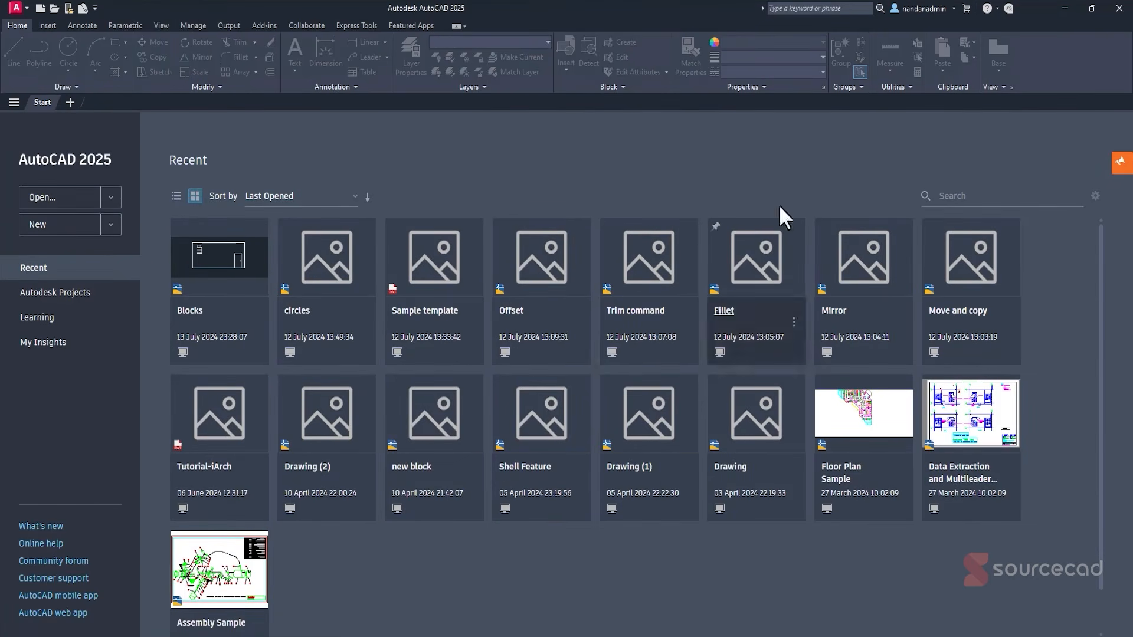
click(1064, 10)
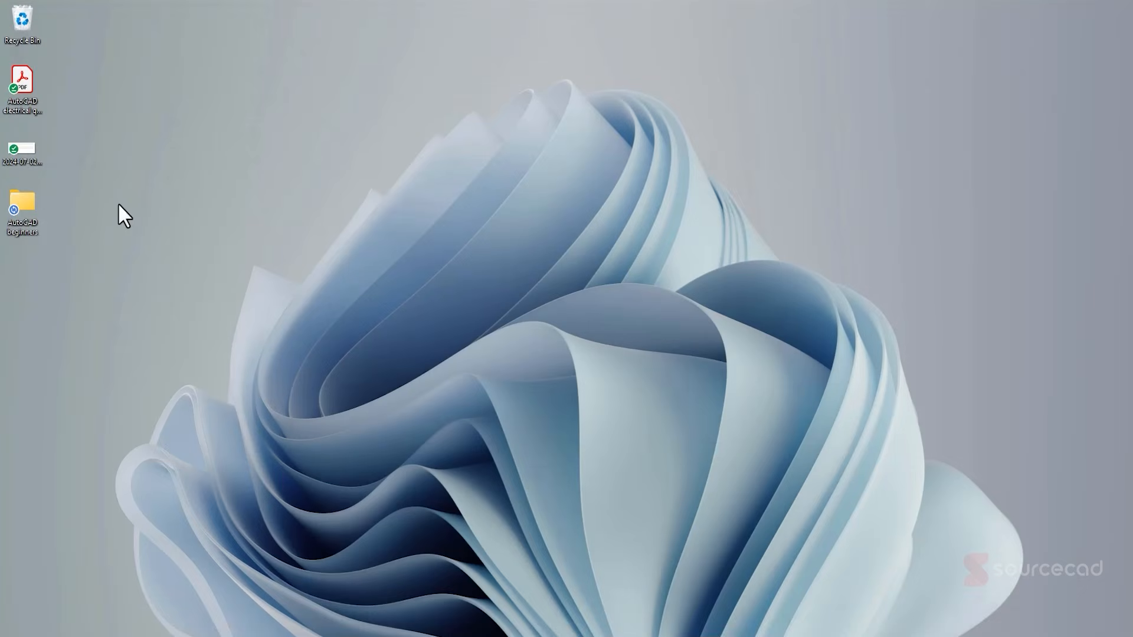
double_click(38, 230)
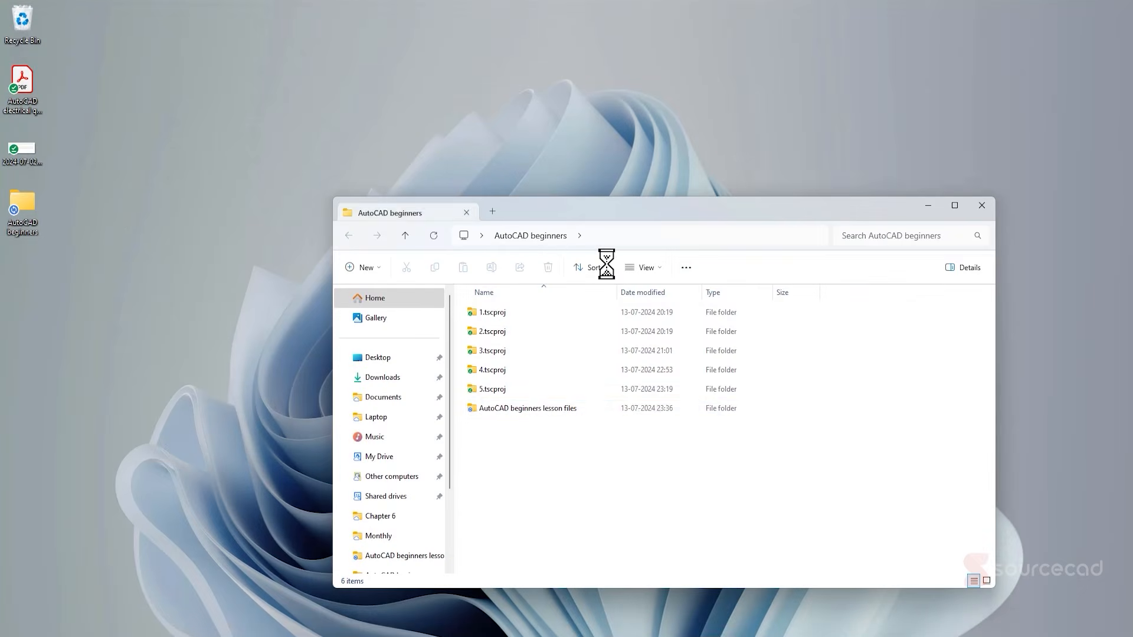
double_click(540, 407)
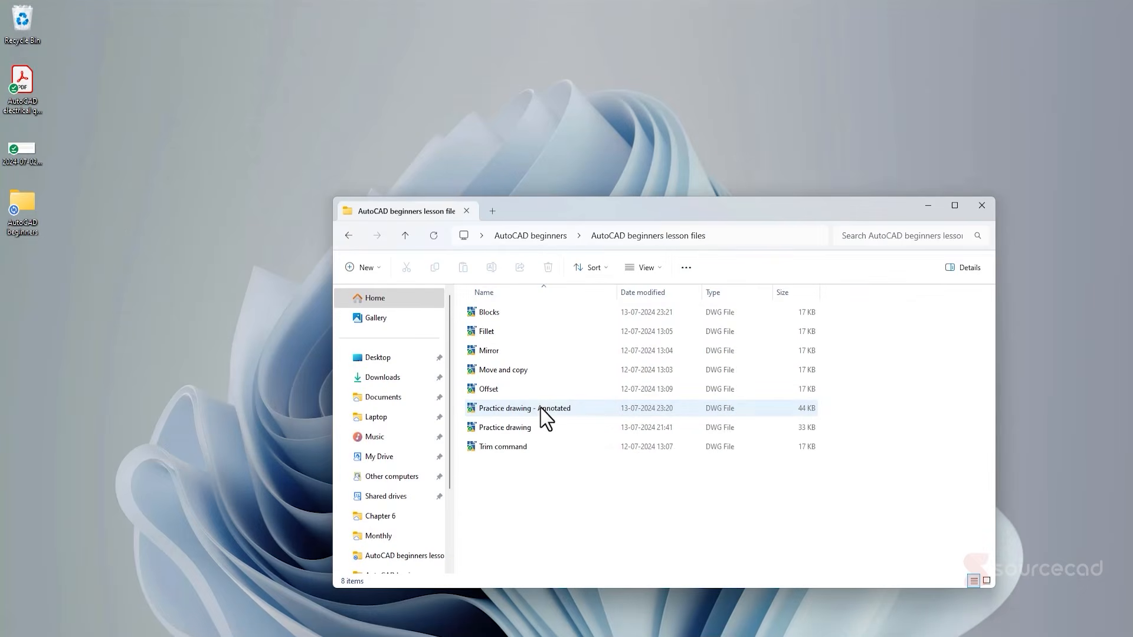
double_click(580, 412)
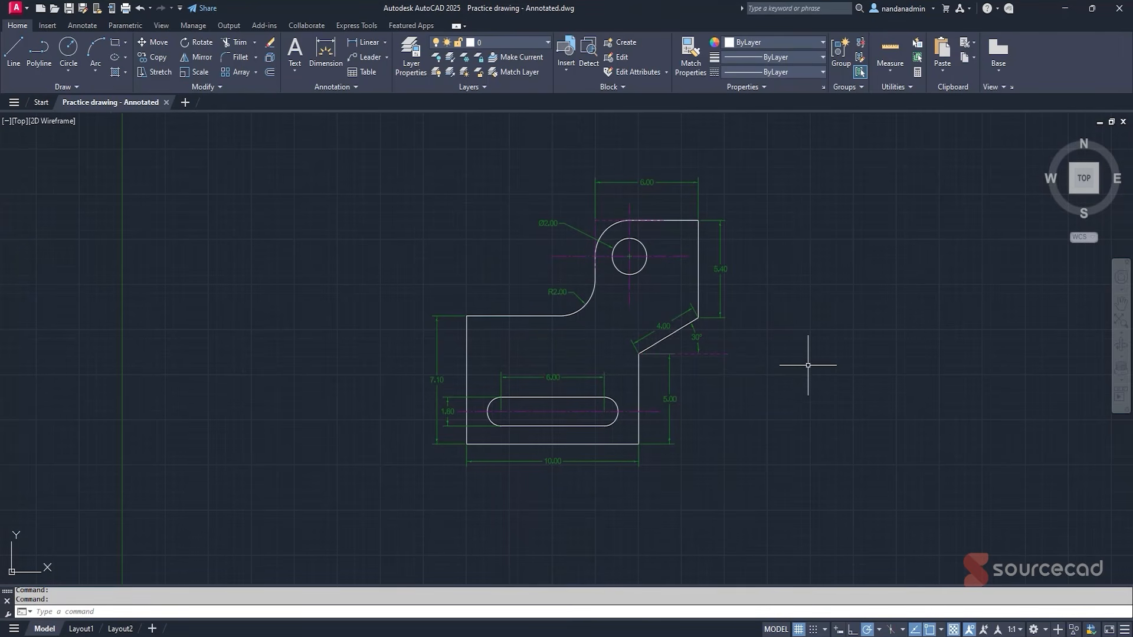
Start the Plot command for the annotated practice drawing and choose DWG To PDF.pc3 as the plotter.
middle_drag(752, 363, 740, 361)
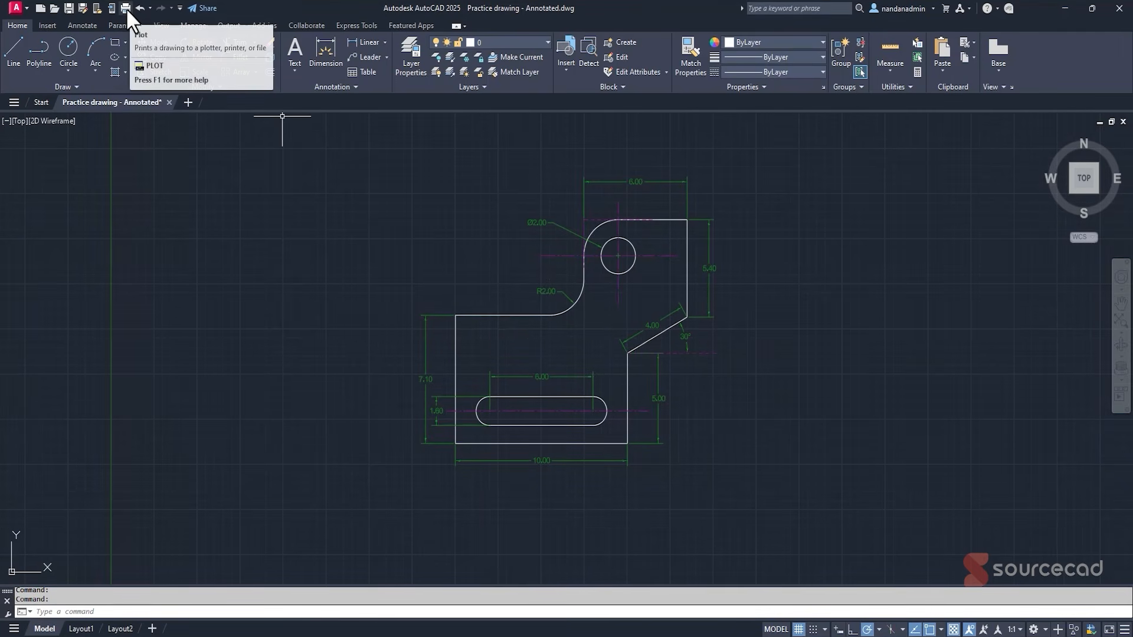
click(20, 8)
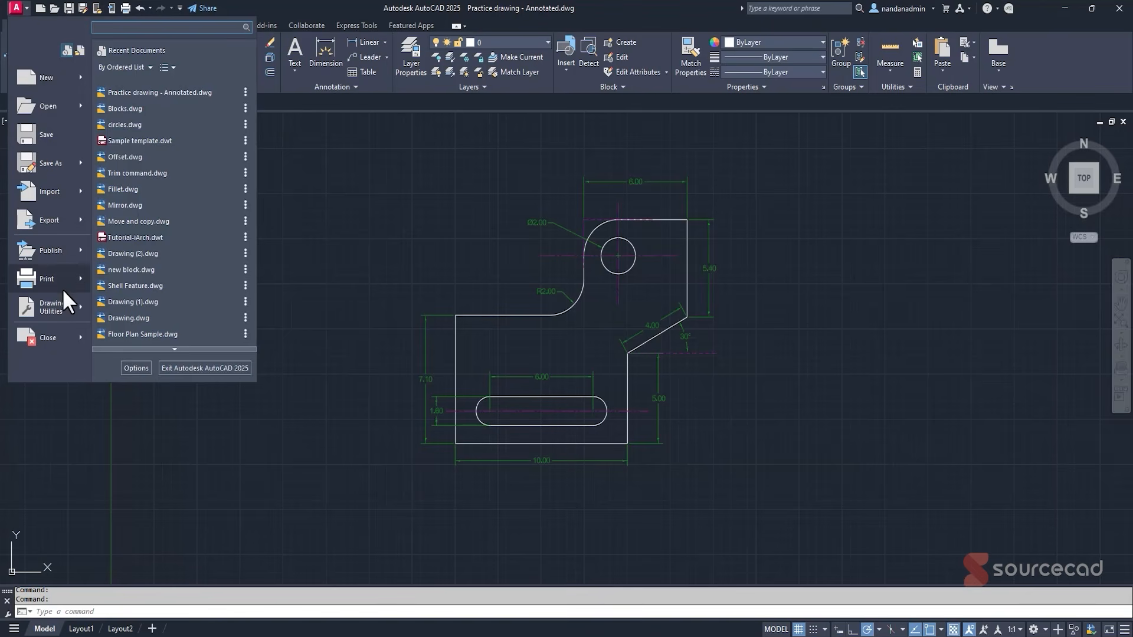
mouse_move(80, 285)
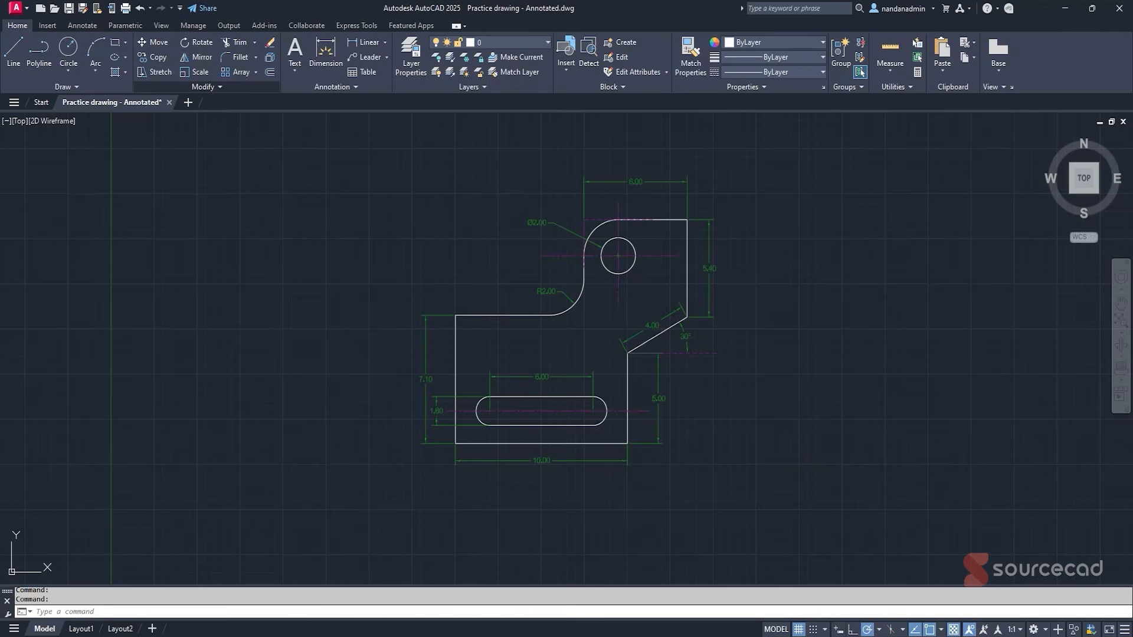
key(ctrl+p)
drag(821, 157, 690, 169)
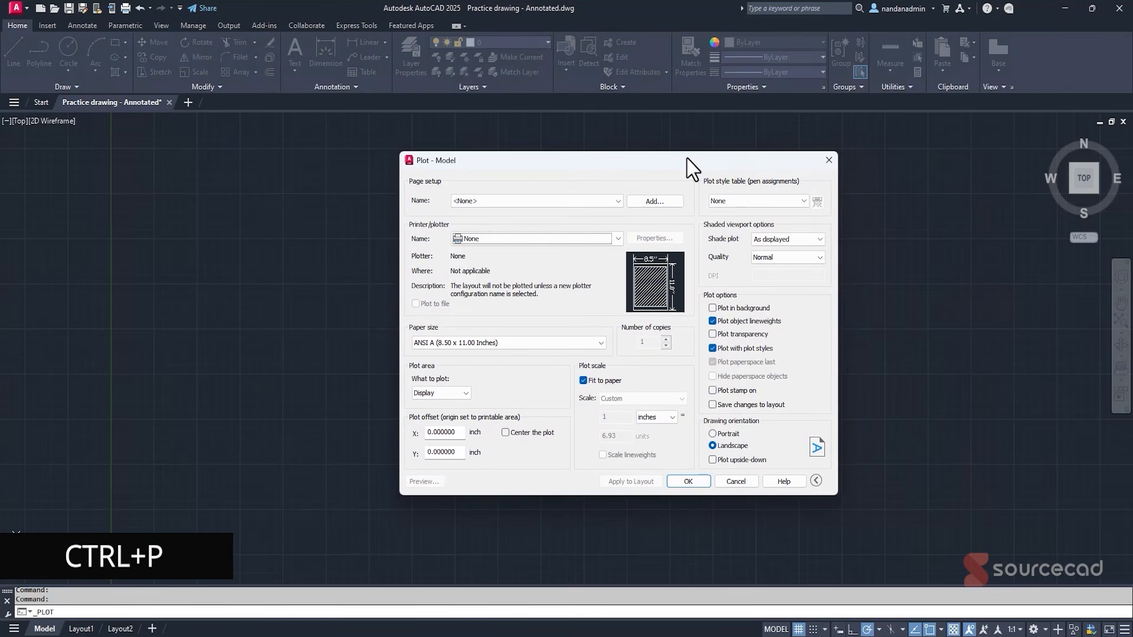
click(515, 239)
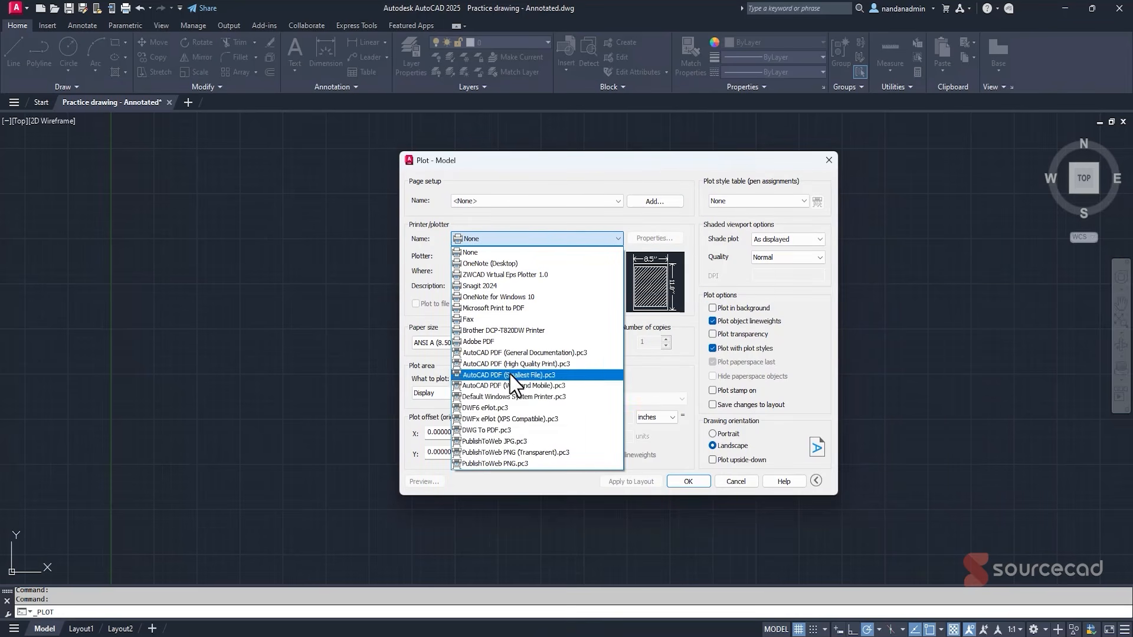
click(529, 431)
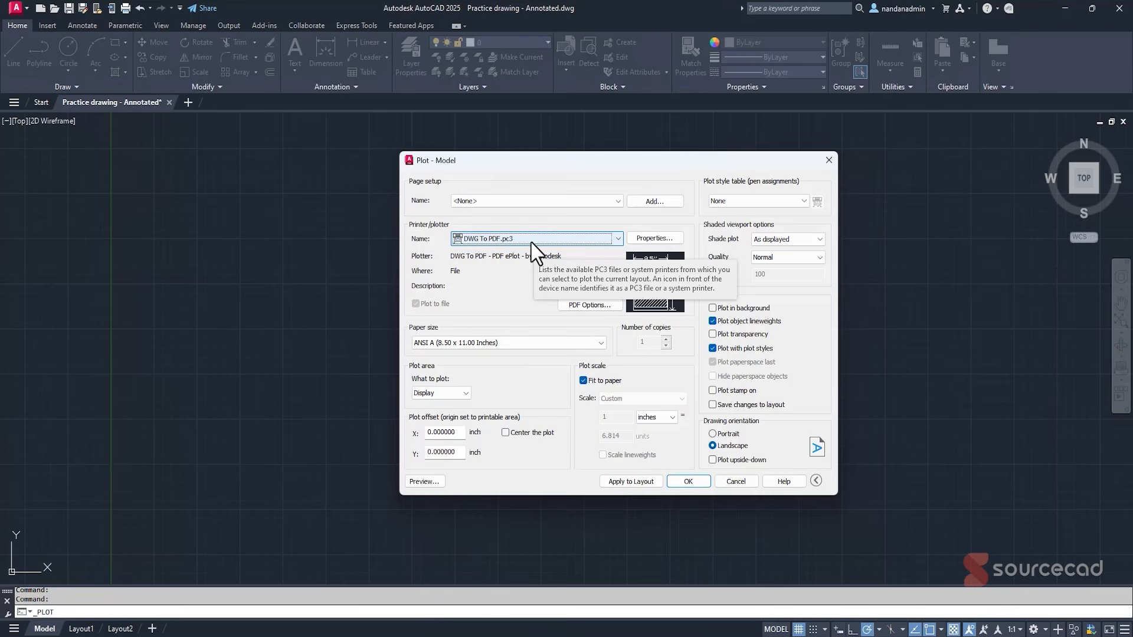
Keep DWG To PDF.pc3 as the plotter and set the paper size to ISO A3 (420.00 x 297.00 MM).
click(534, 239)
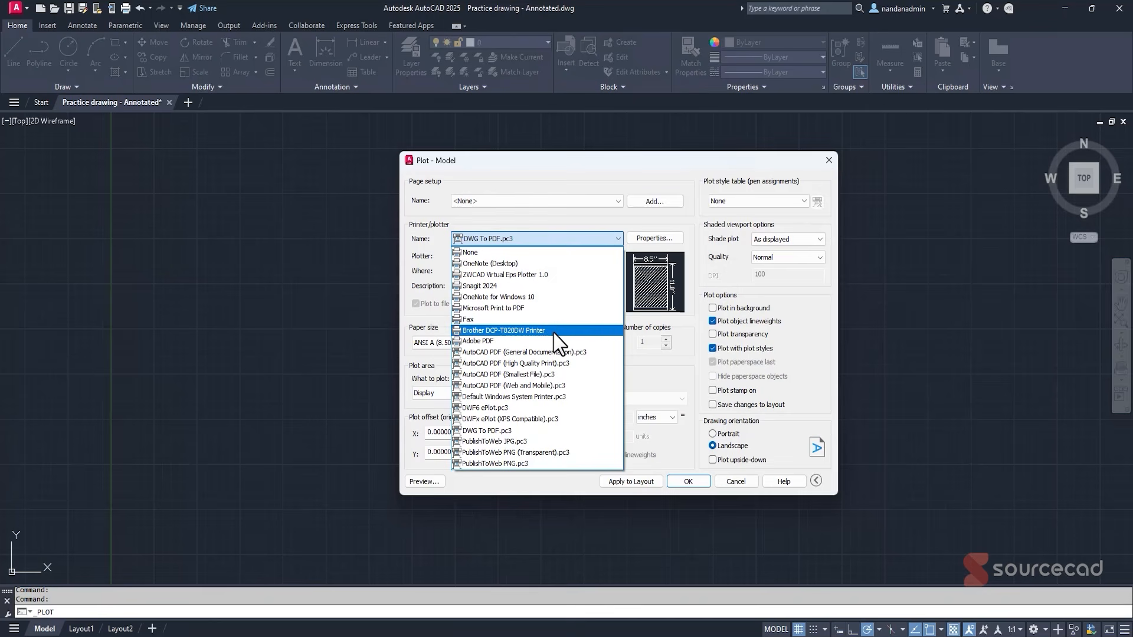
click(530, 431)
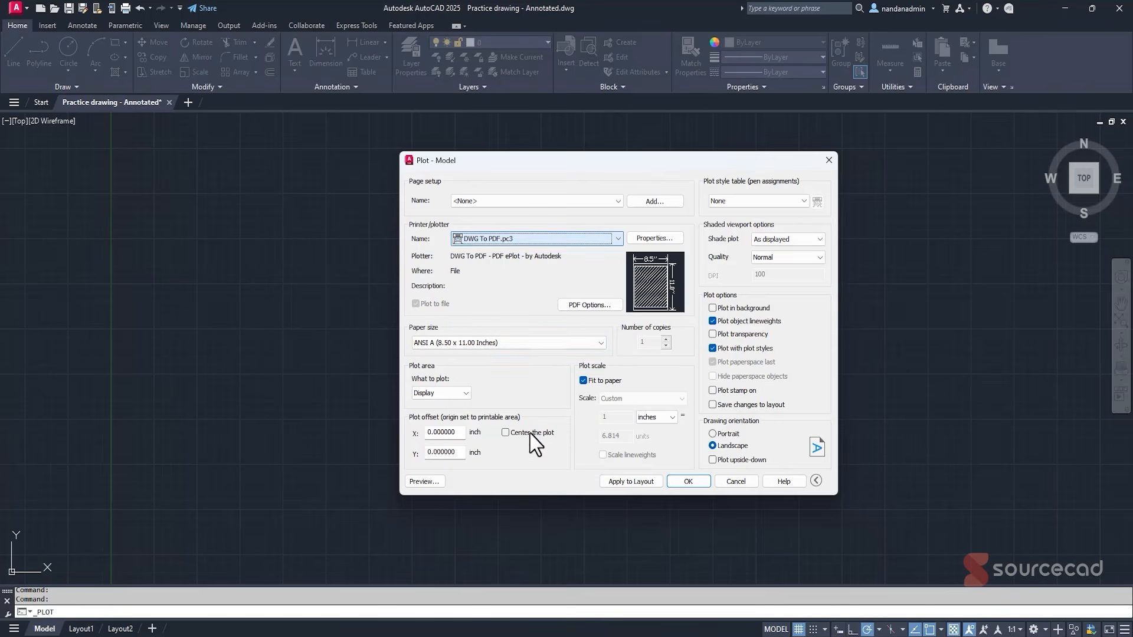
click(518, 345)
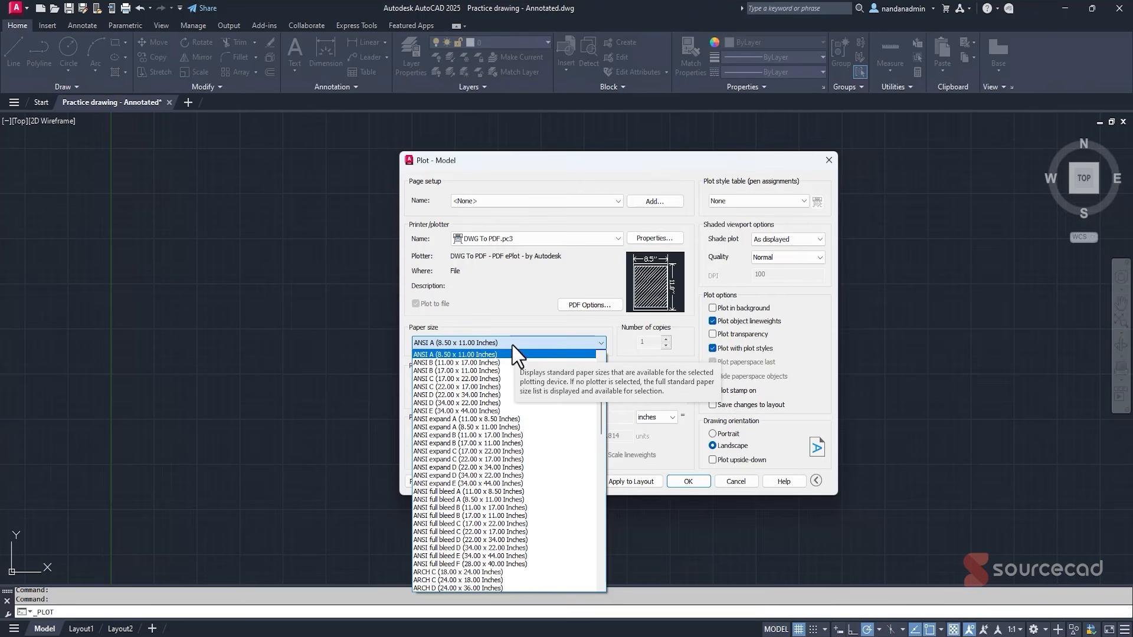
scroll(560, 436, down, 15)
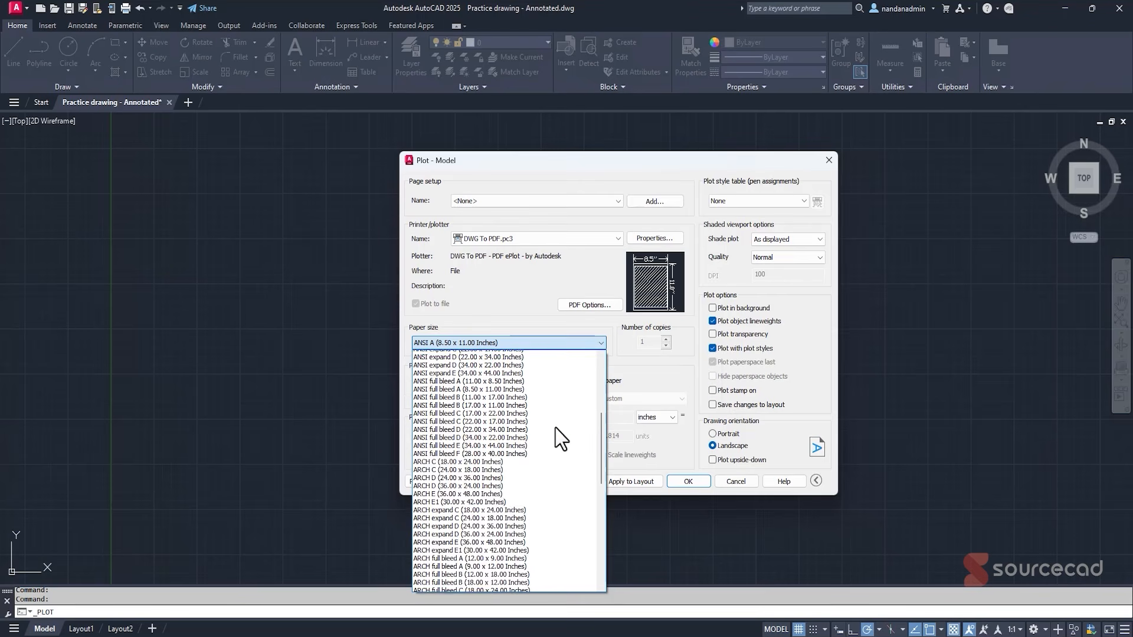
scroll(501, 445, down, 1)
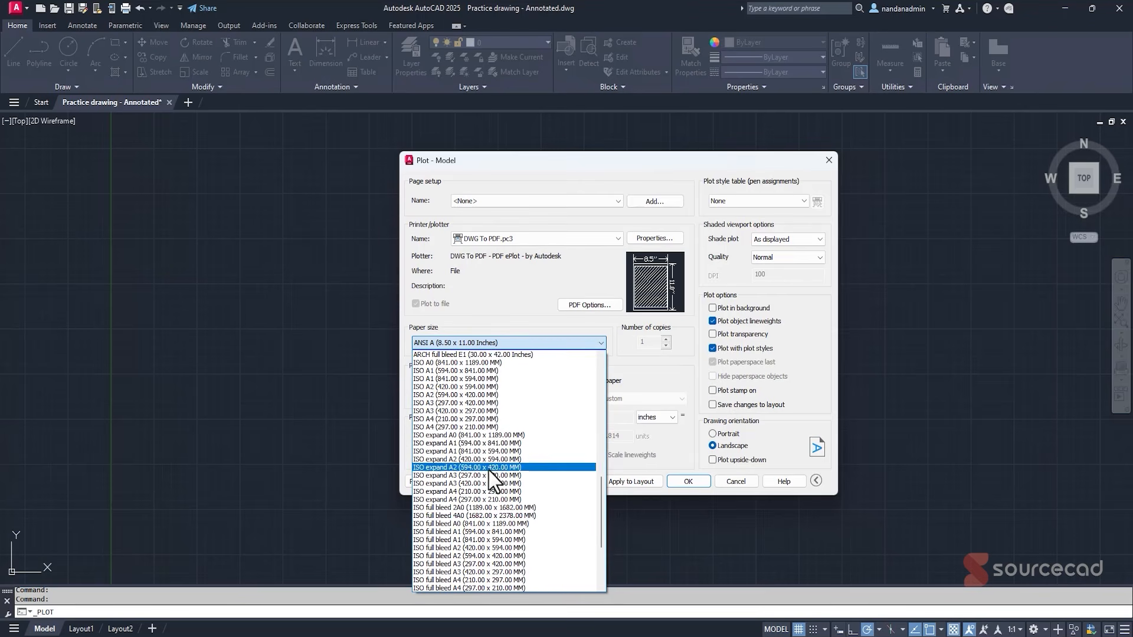
scroll(466, 504, down, 4)
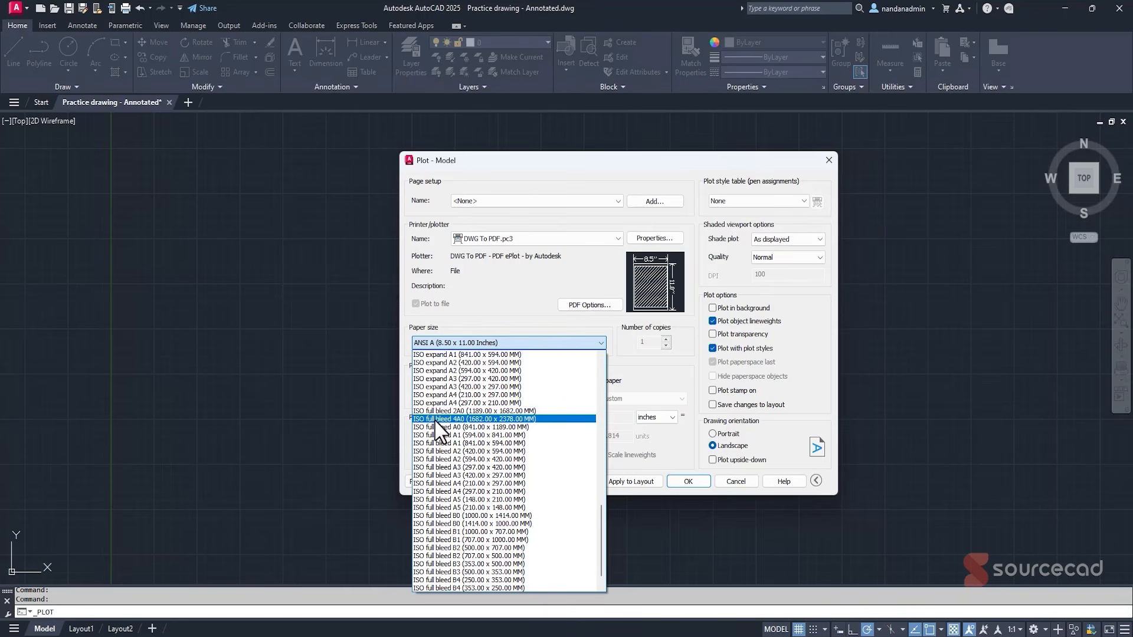
scroll(438, 429, up, 4)
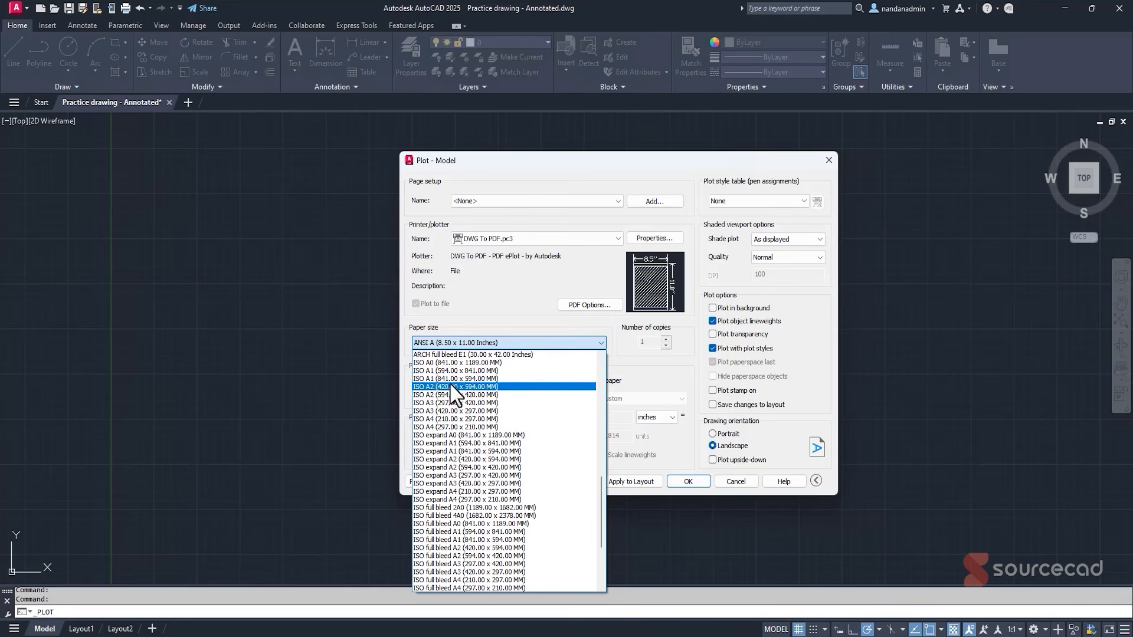
scroll(463, 406, up, 15)
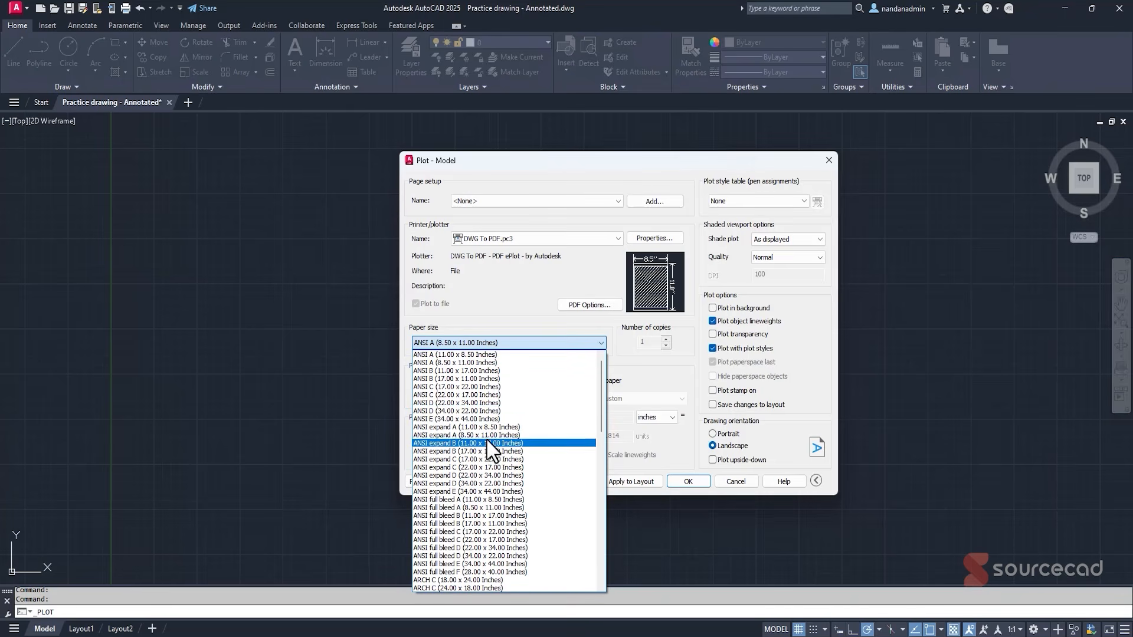
scroll(489, 449, down, 2)
scroll(490, 449, down, 11)
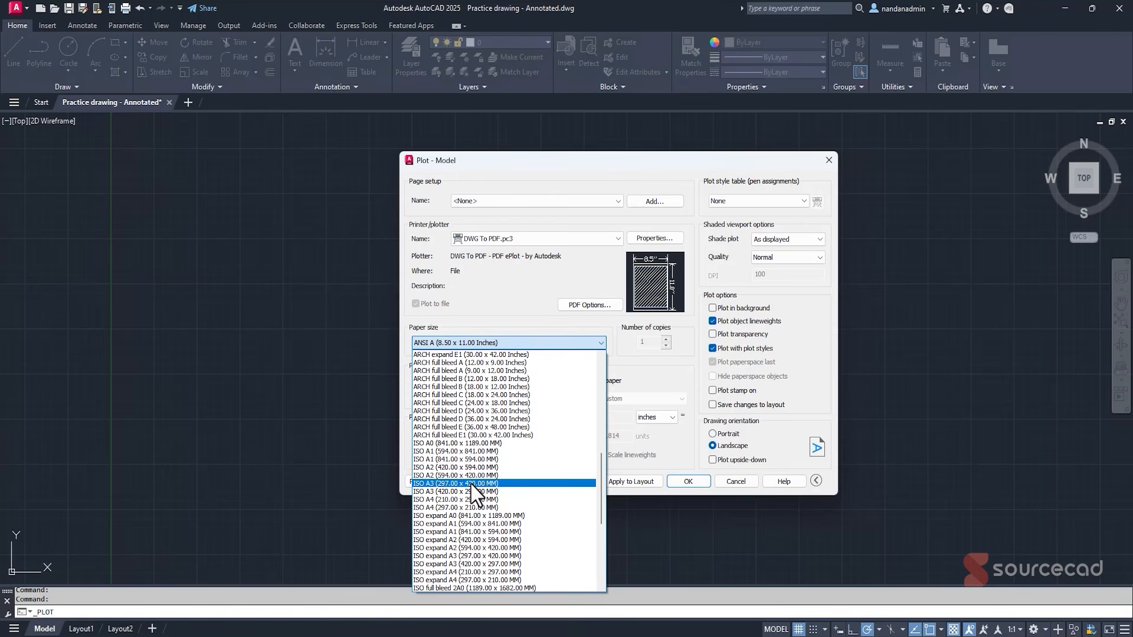
click(500, 491)
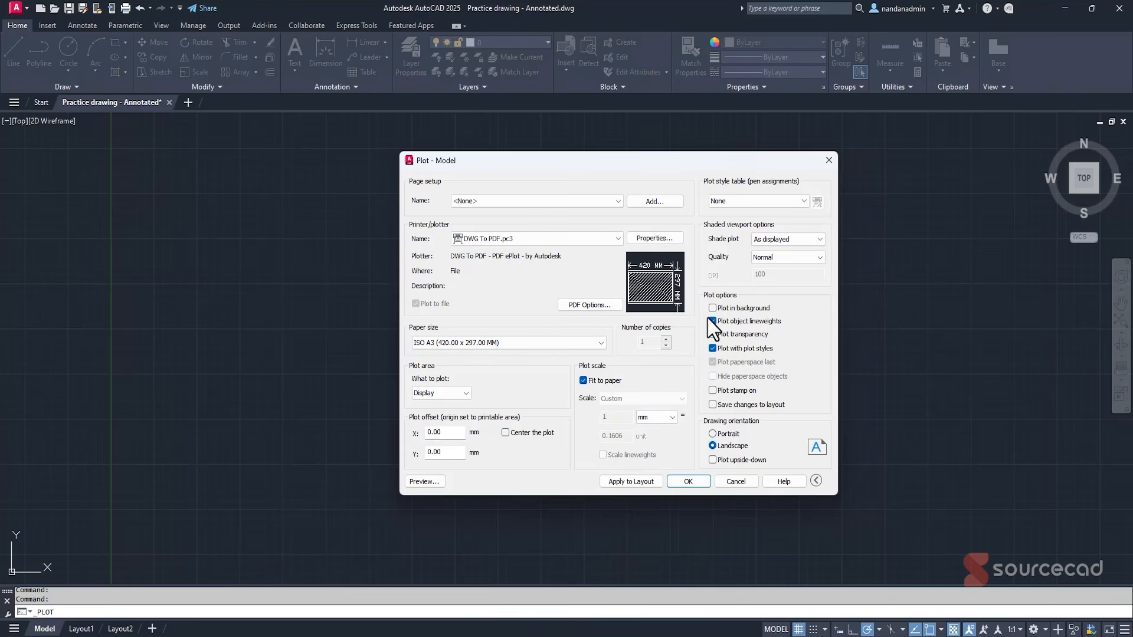
Set the plot area to Window and pick a rectangle enclosing the whole part with its dimensions.
click(453, 394)
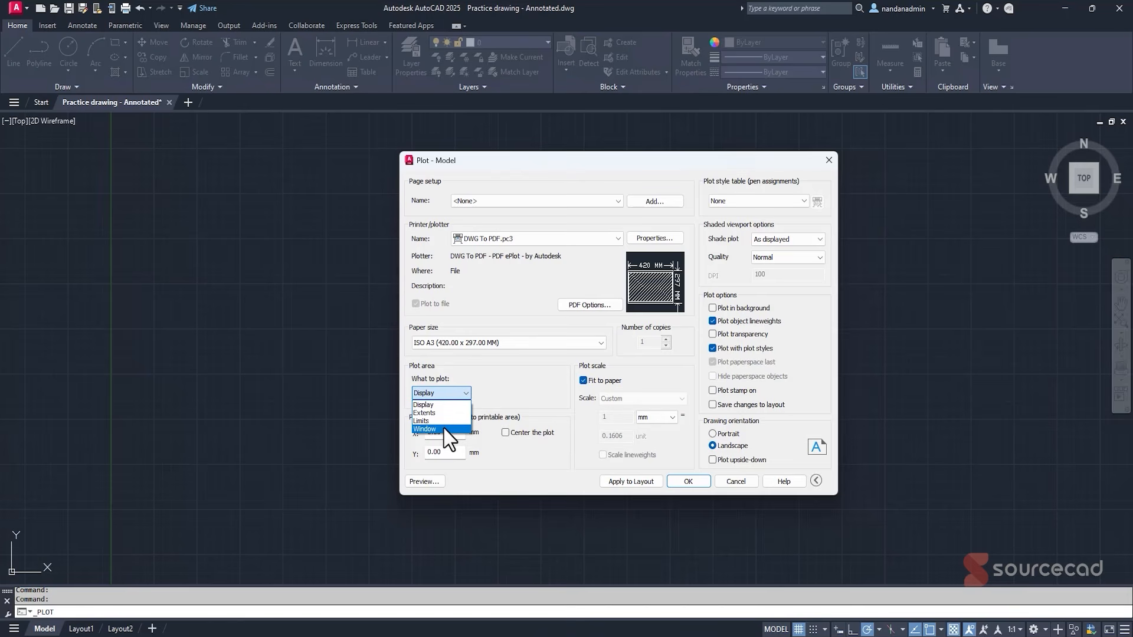
click(444, 429)
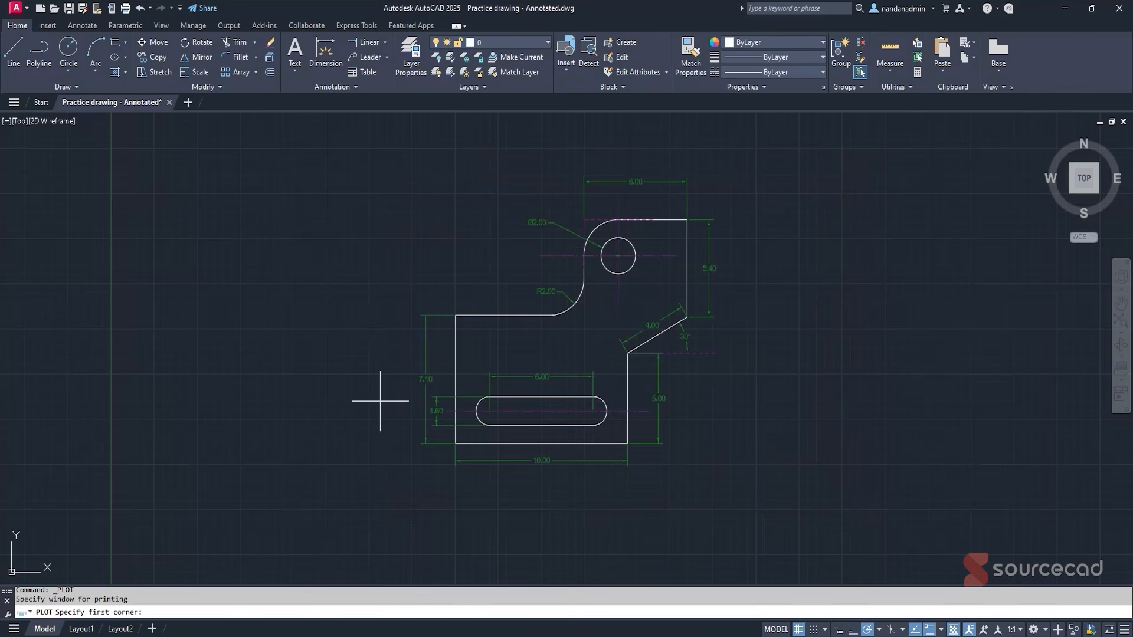
click(403, 152)
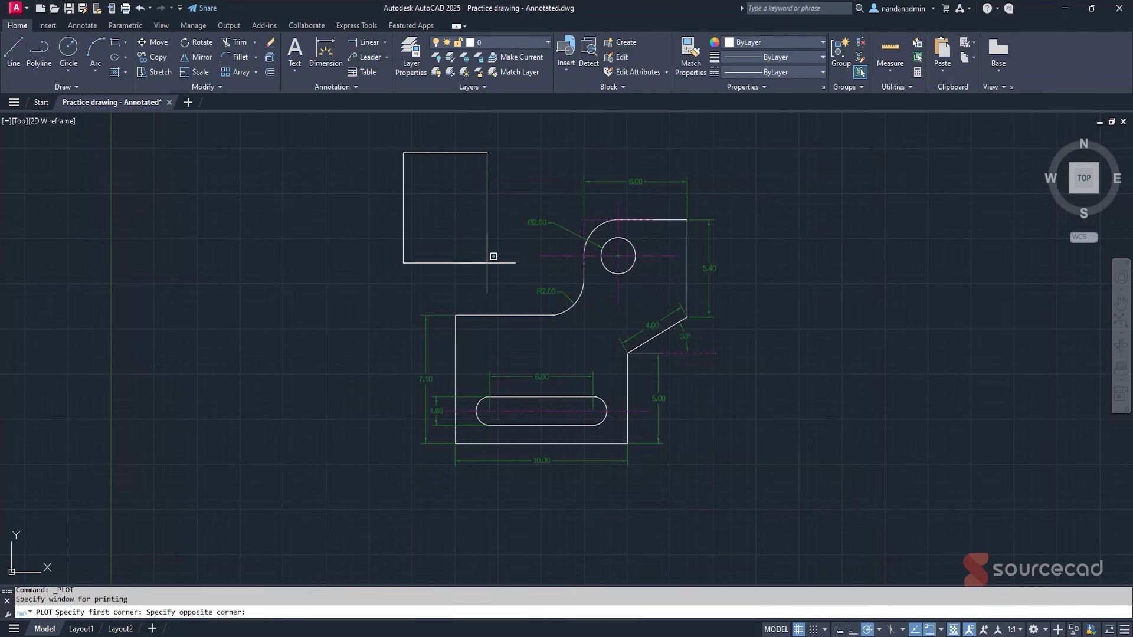
click(729, 484)
drag(604, 165, 559, 172)
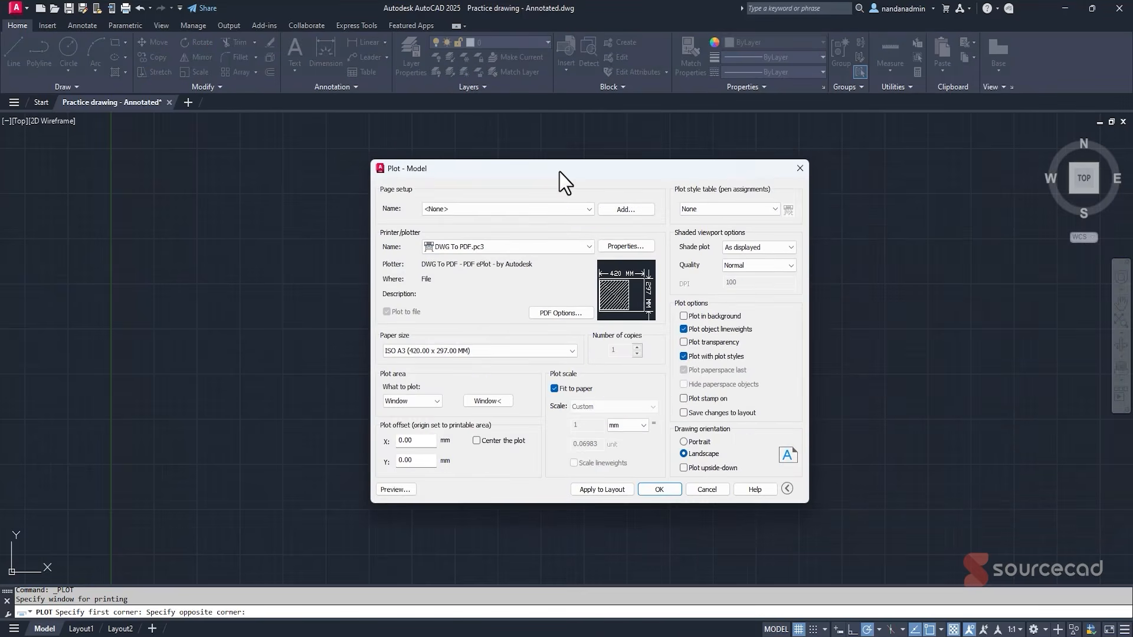
Redefine the plot window around the dimensioned part and center the plot on the paper.
click(494, 399)
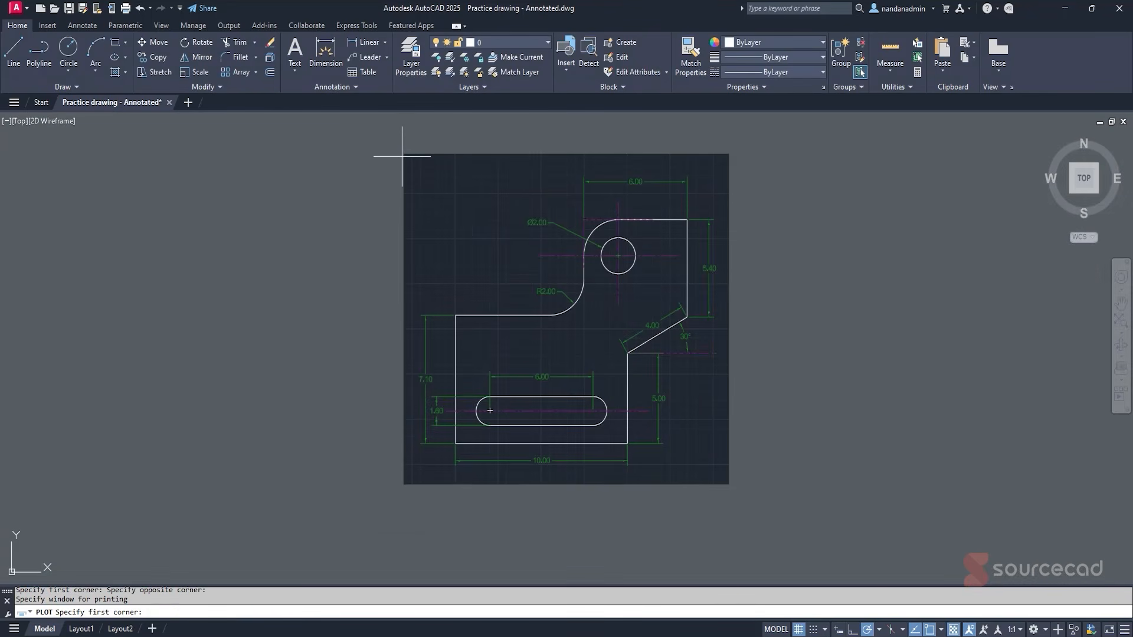
click(401, 155)
click(721, 487)
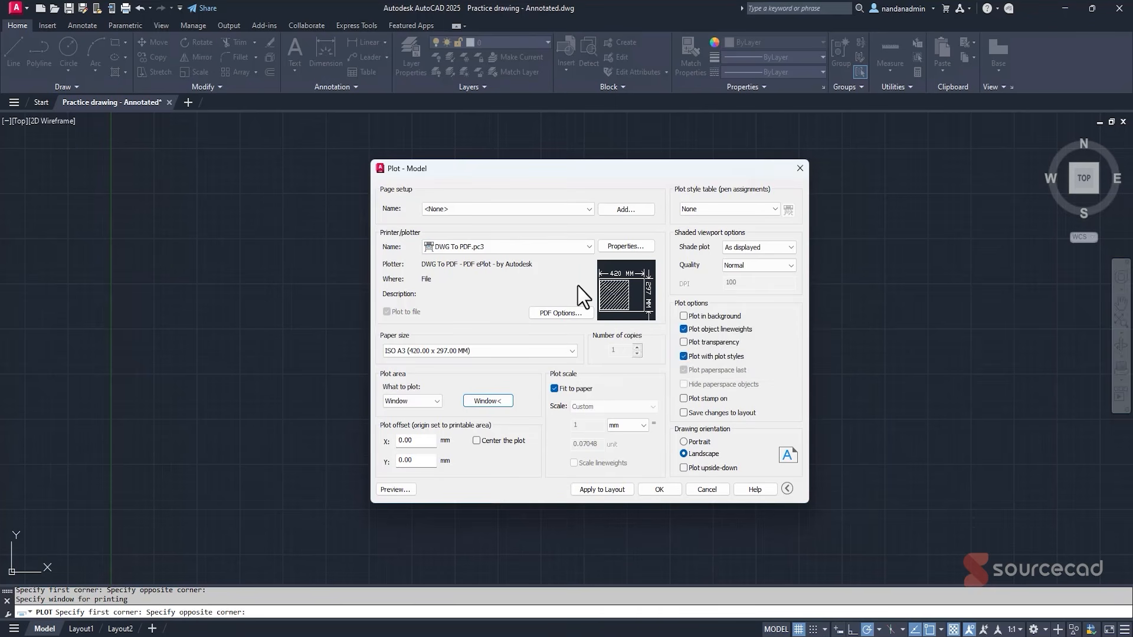
click(511, 442)
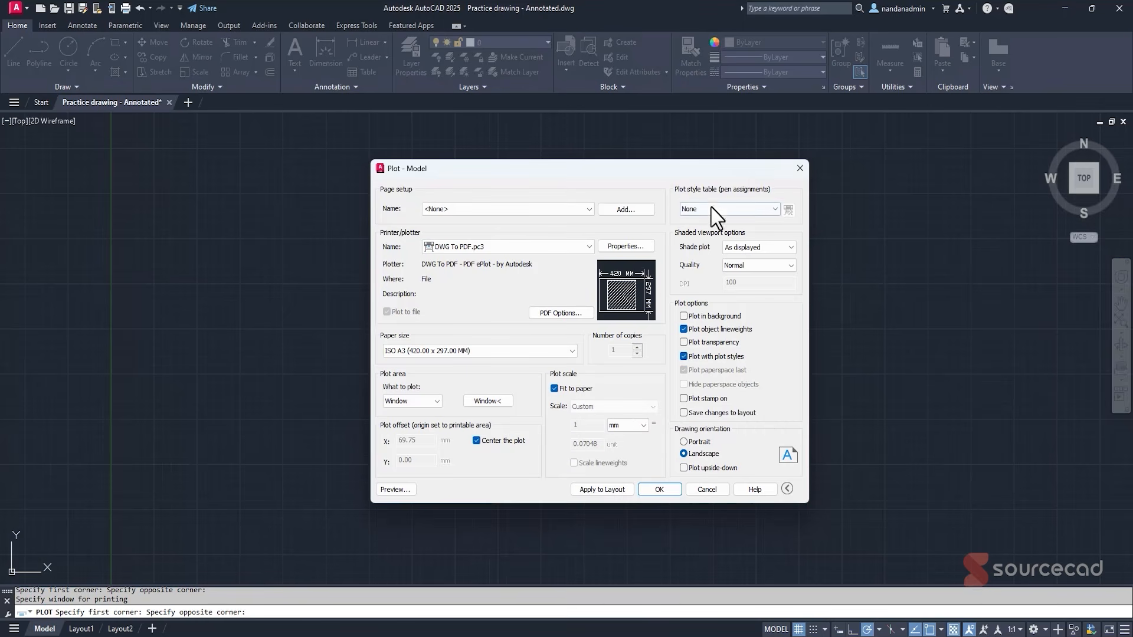
Assign the Grayscale.ctb plot style table without applying it to all layouts, and check the plot preview.
click(752, 208)
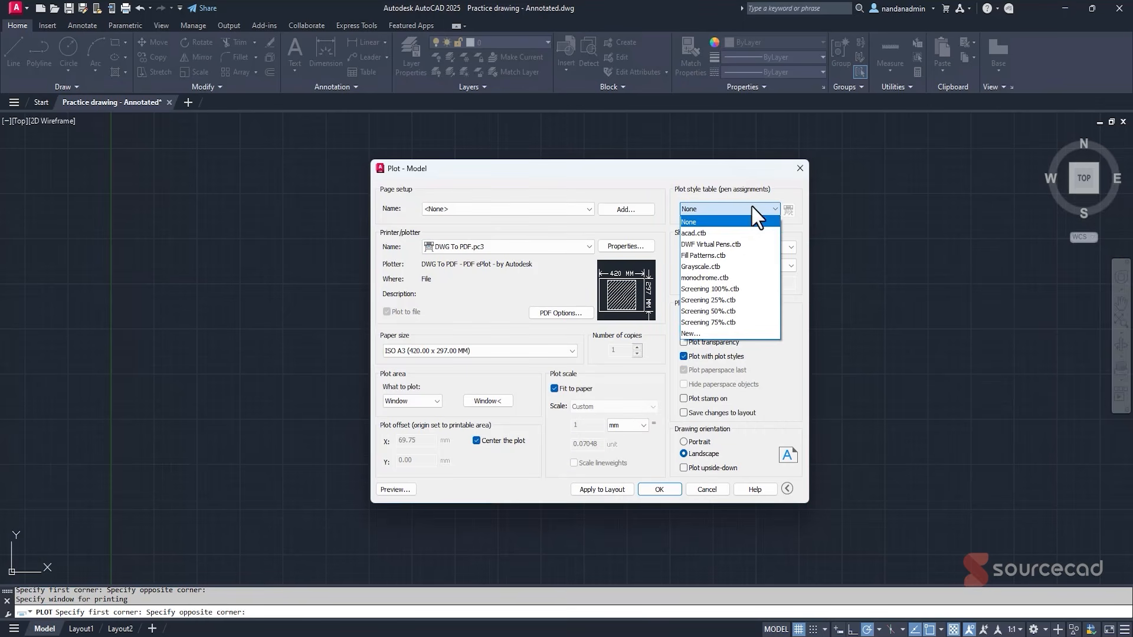
click(757, 267)
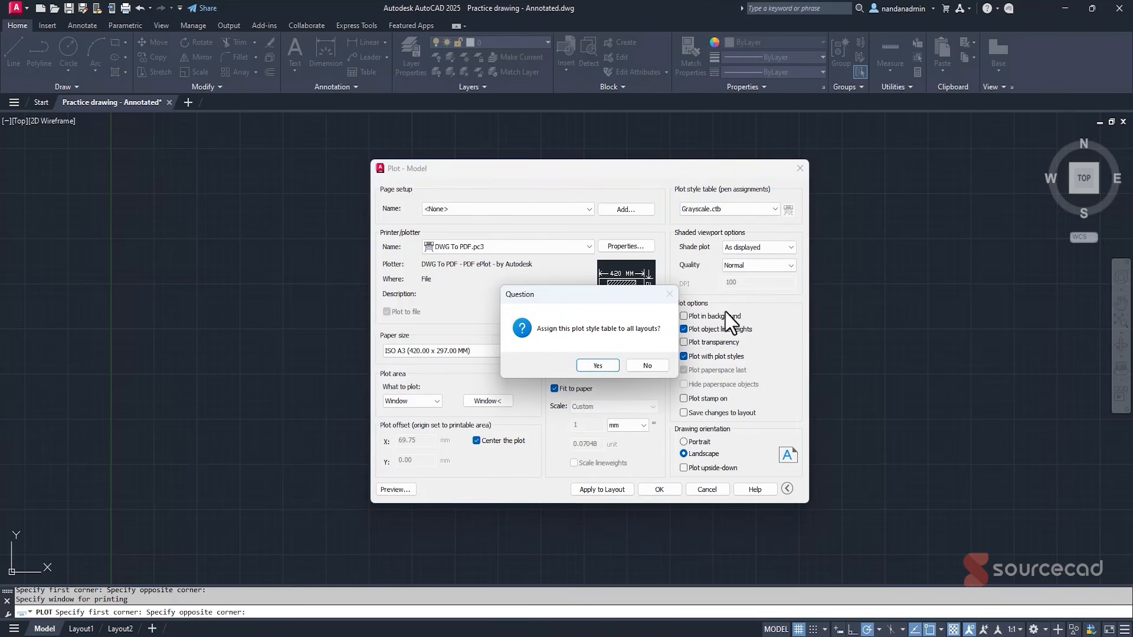
click(647, 366)
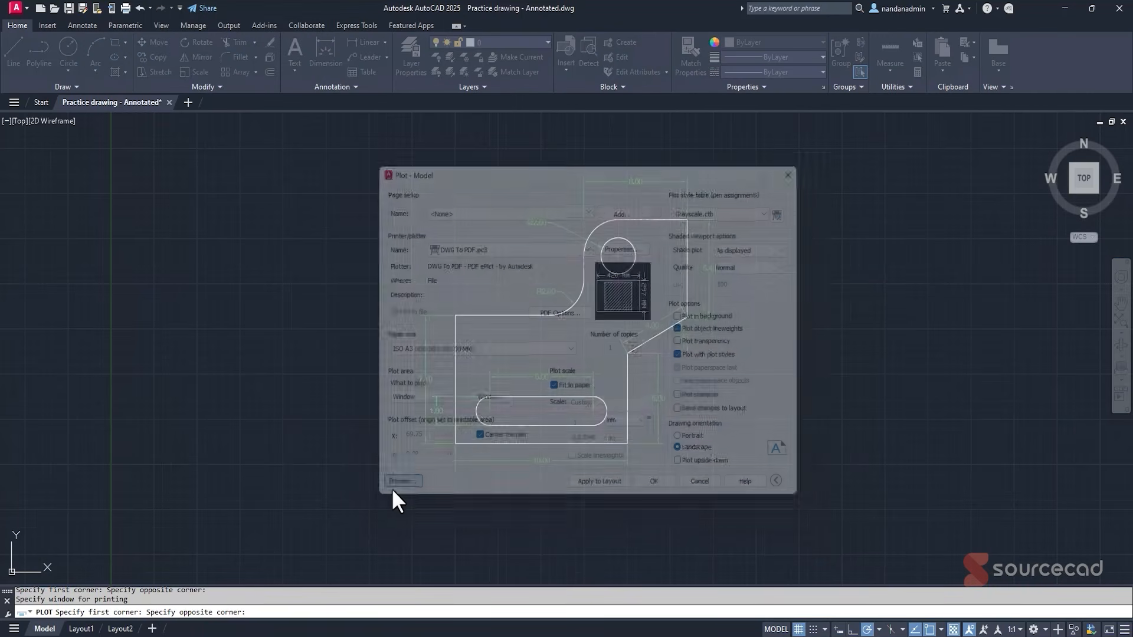
click(401, 481)
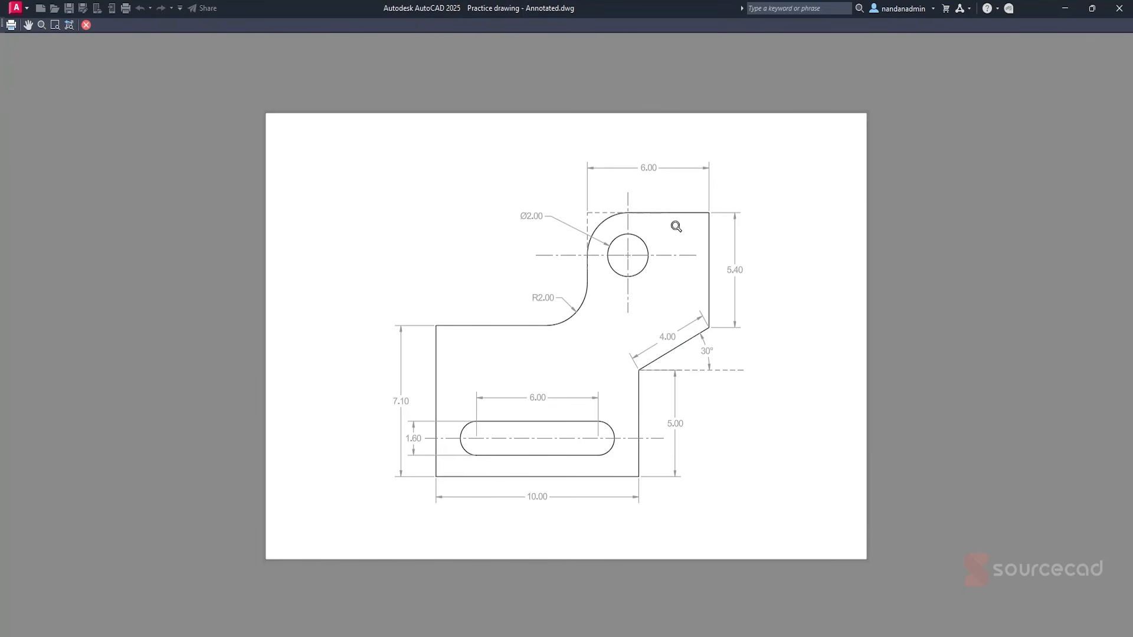
click(86, 25)
Switch the plot style table to monochrome.ctb for the current layout only and check the plot preview.
click(774, 209)
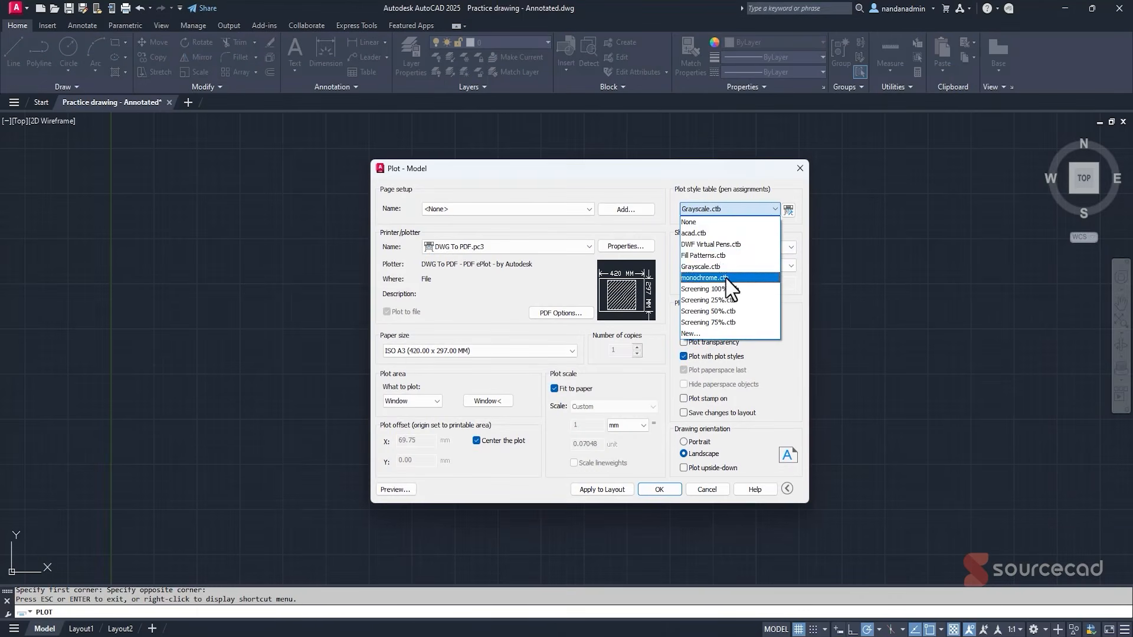
click(705, 277)
click(644, 368)
click(394, 493)
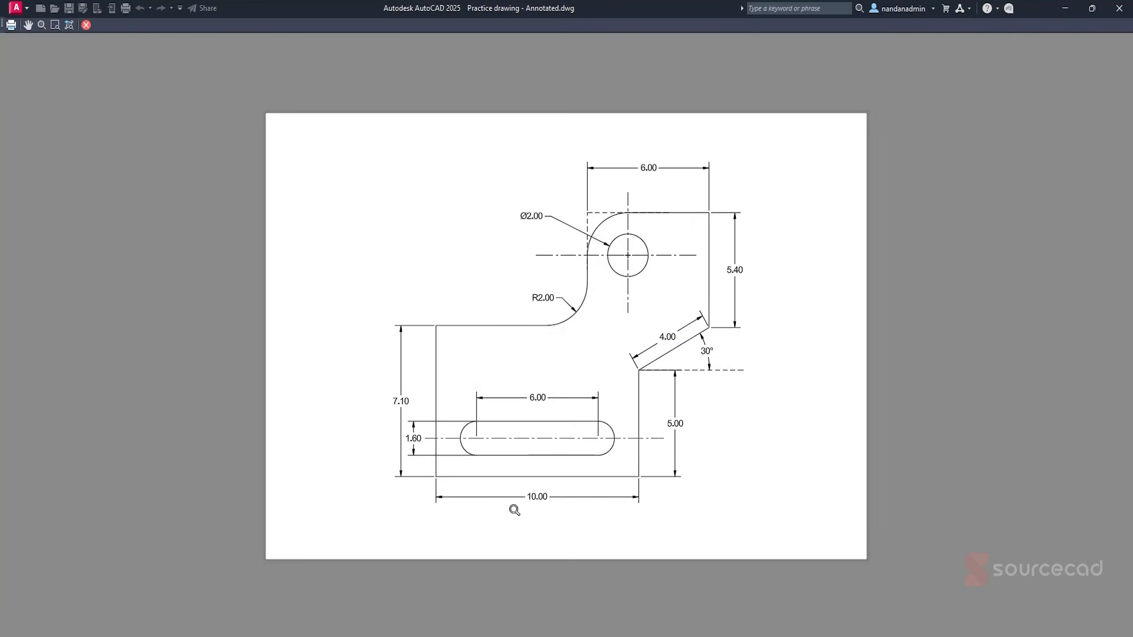
click(86, 25)
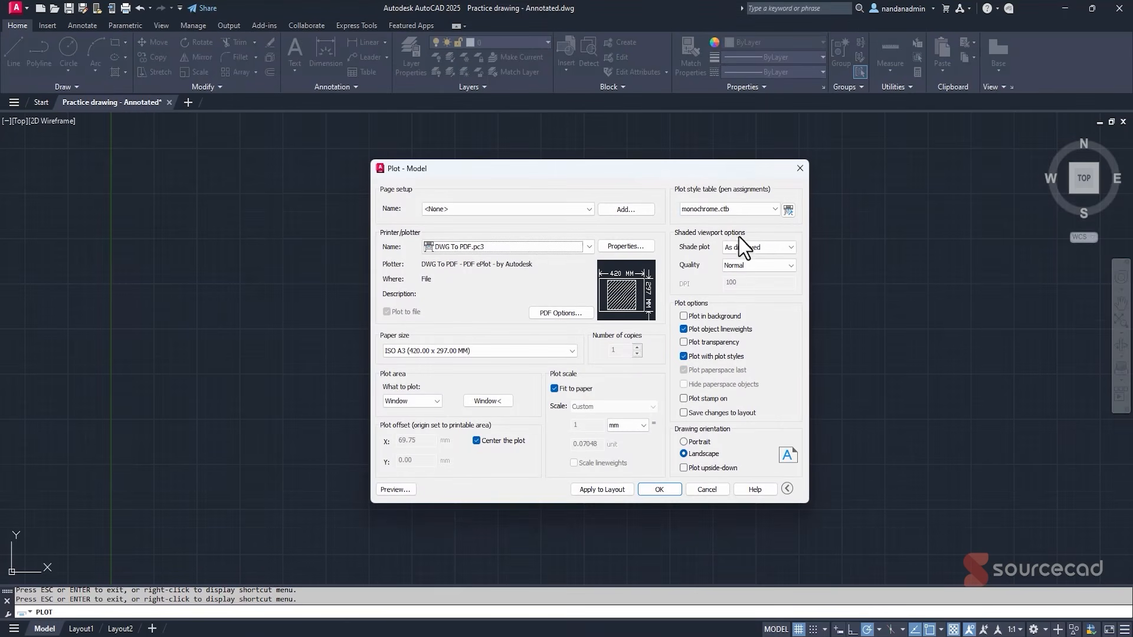
Try the acad.ctb plot style table, declining to apply it to all layouts, and check the plot preview.
click(773, 210)
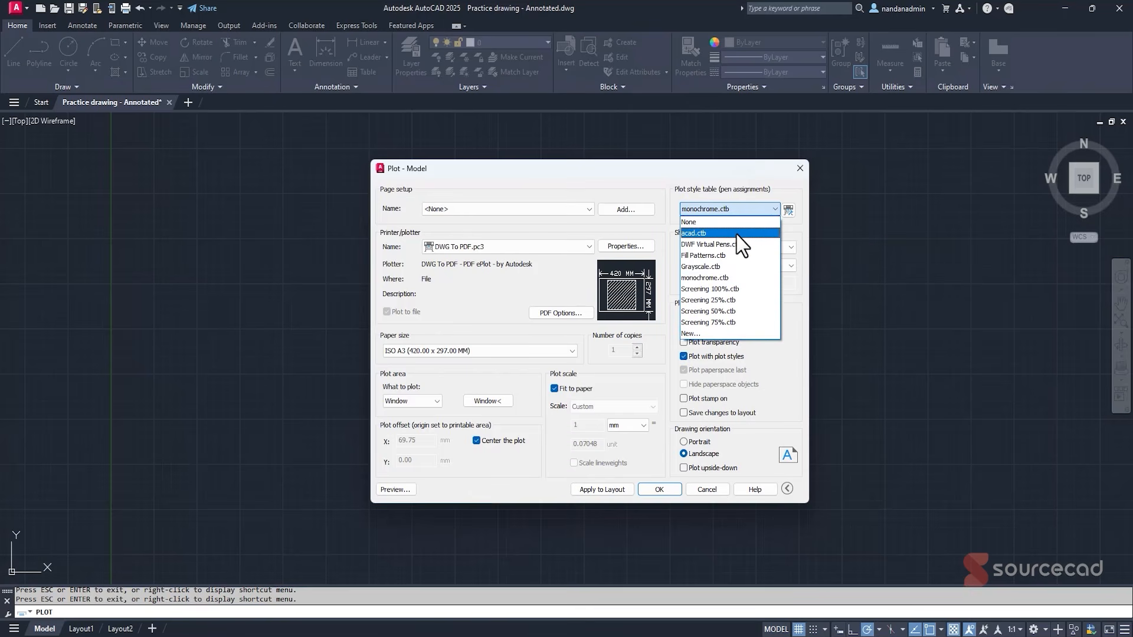
click(714, 234)
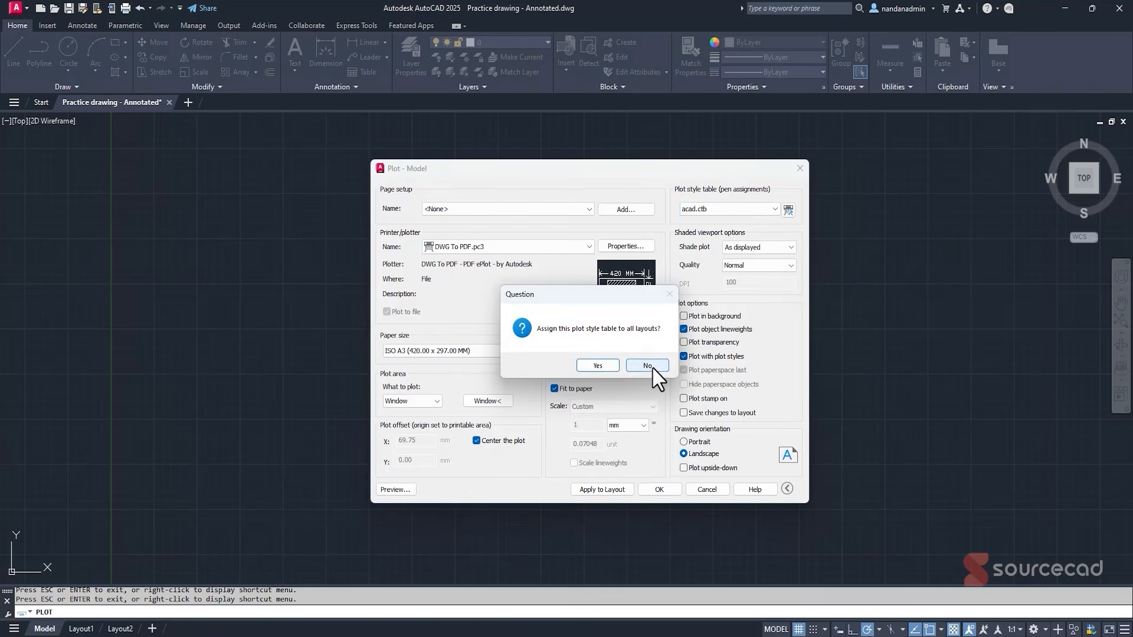
click(654, 370)
click(400, 489)
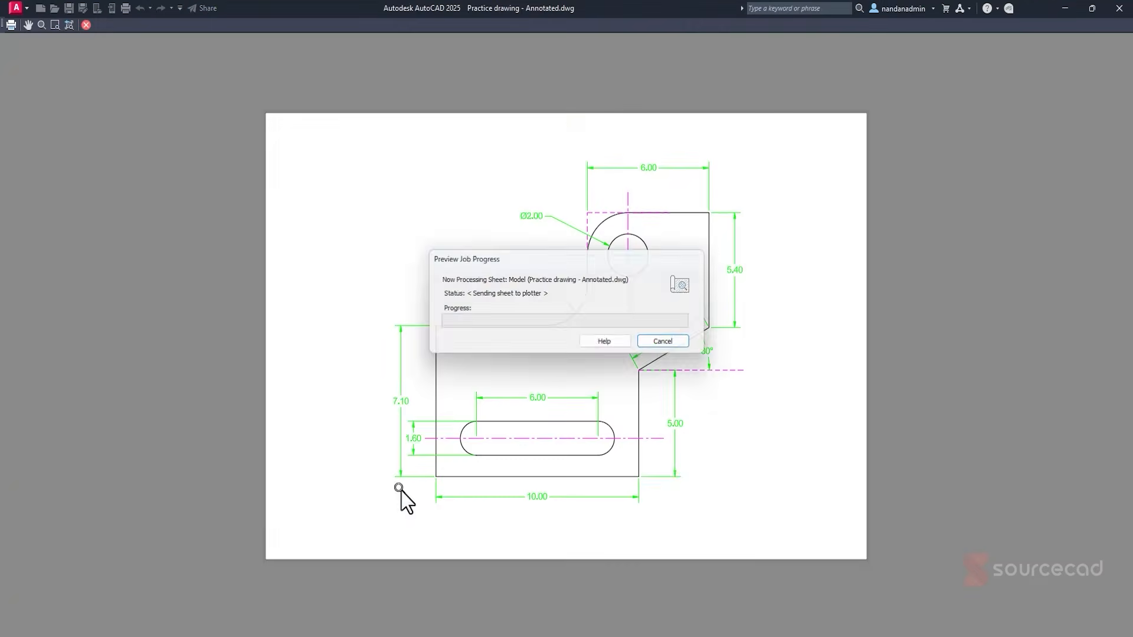
click(86, 25)
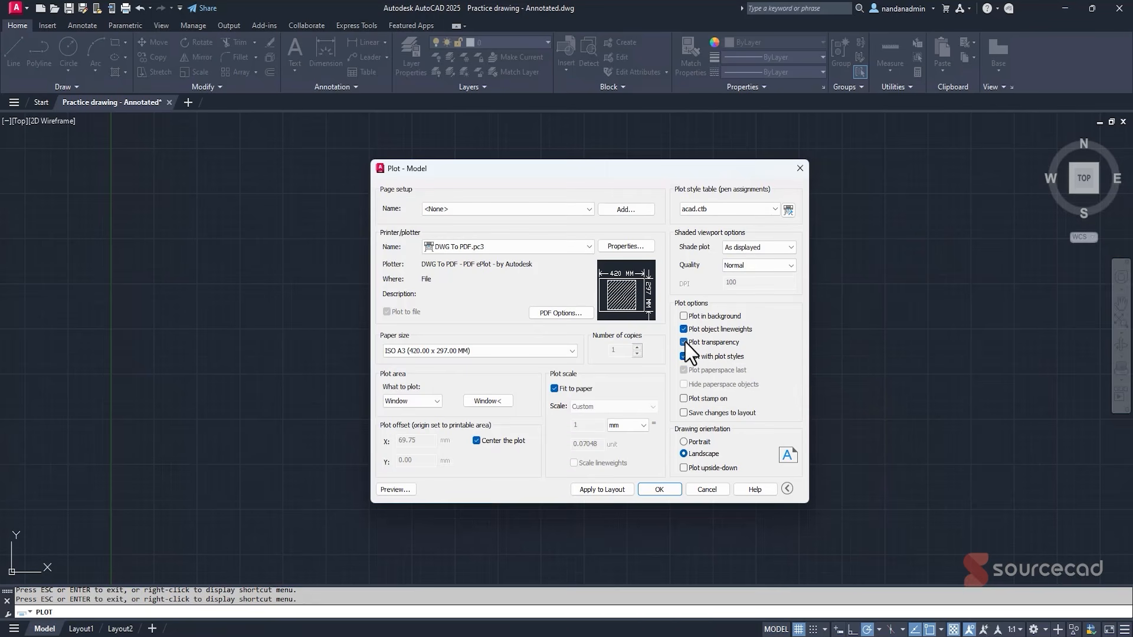
Preview the plot with Plot transparency on and return the plot style table to monochrome.ctb for this layout only.
click(394, 490)
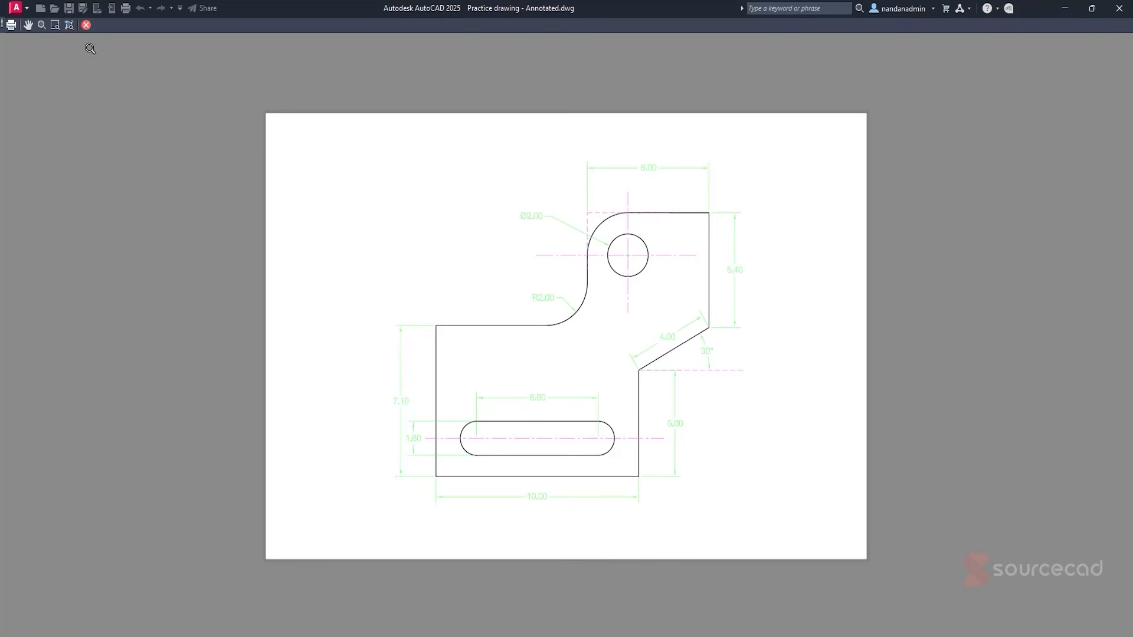
click(86, 25)
click(728, 209)
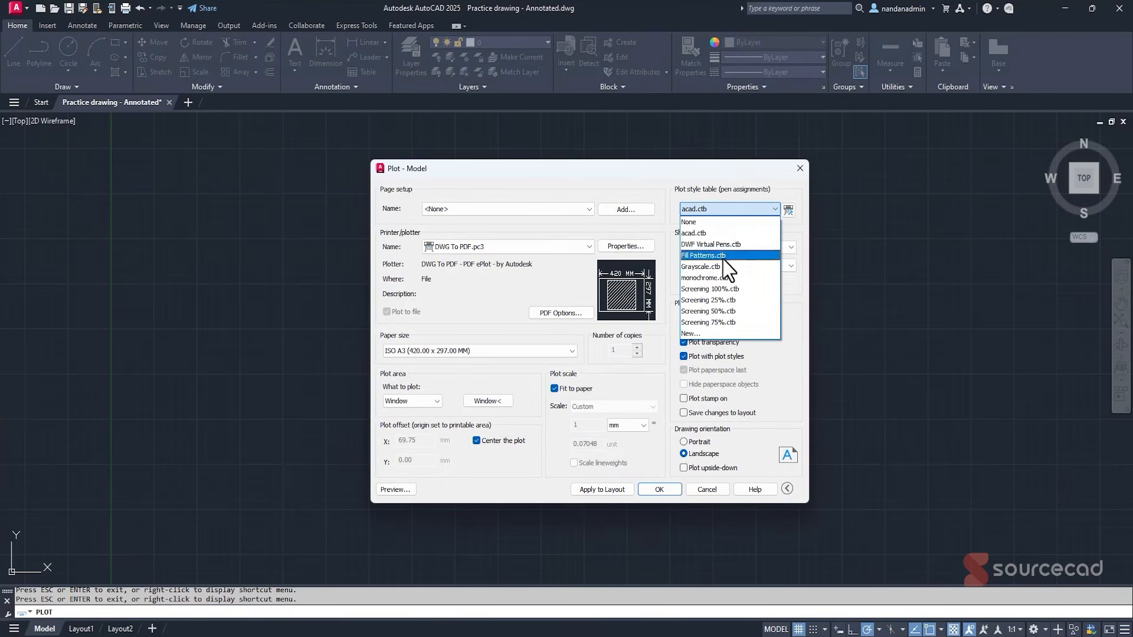
click(717, 277)
click(647, 364)
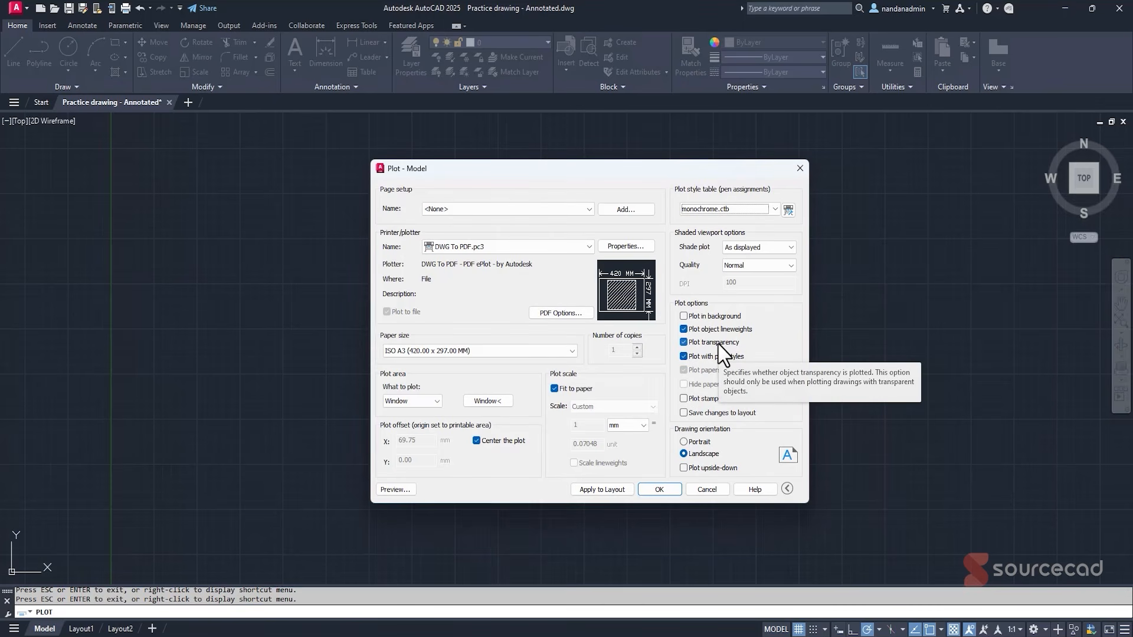
Plot the drawing to the desktop as "Practice drawing - Annotated-Model.pdf".
click(664, 489)
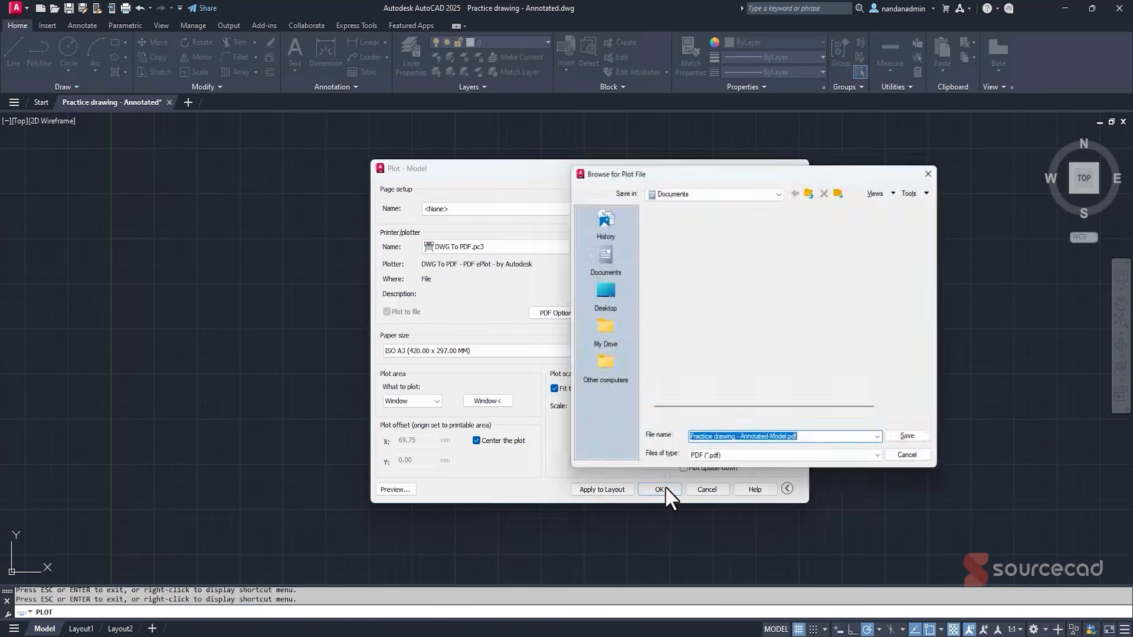
click(608, 304)
click(907, 436)
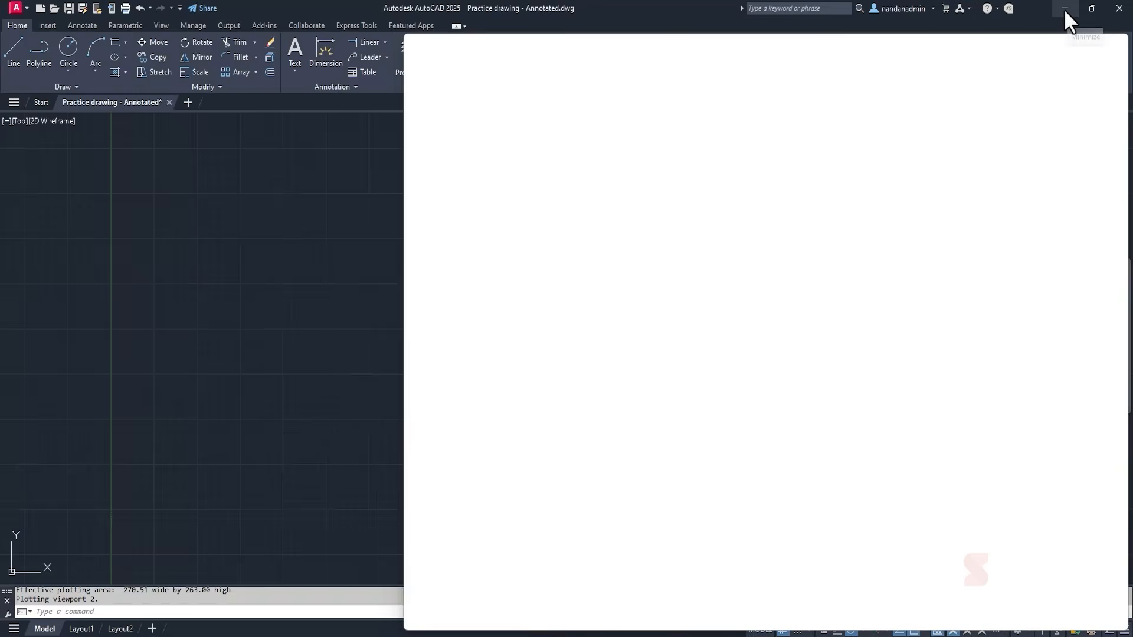
Inspect the plotted PDF full screen in Acrobat without the bookmarks, close it and return to AutoCAD.
click(1065, 8)
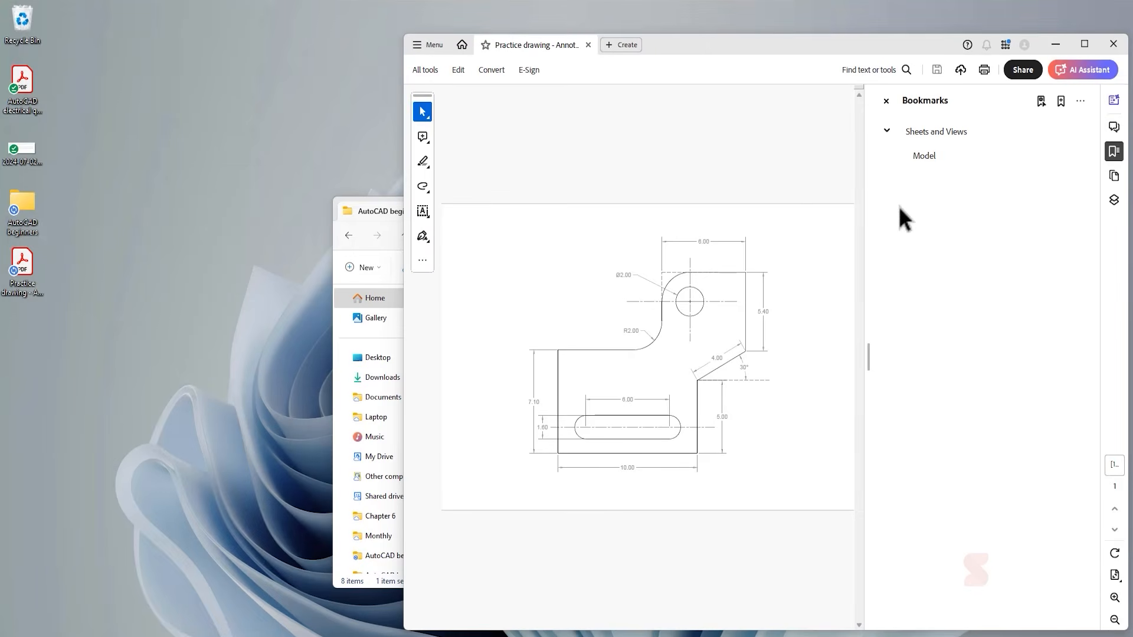
click(1083, 43)
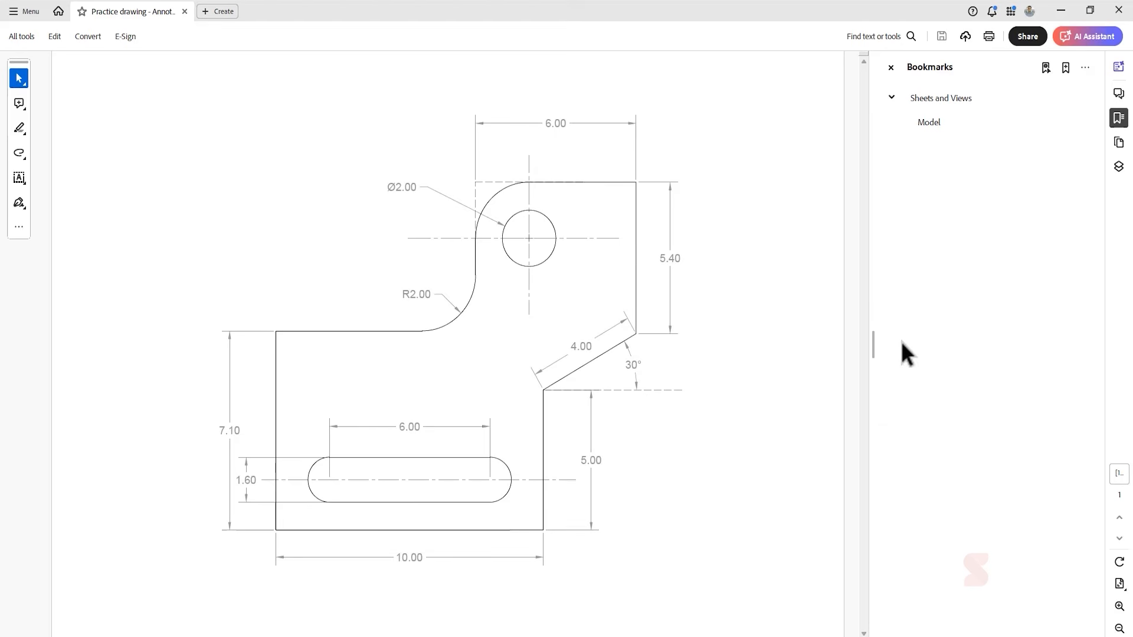
click(890, 68)
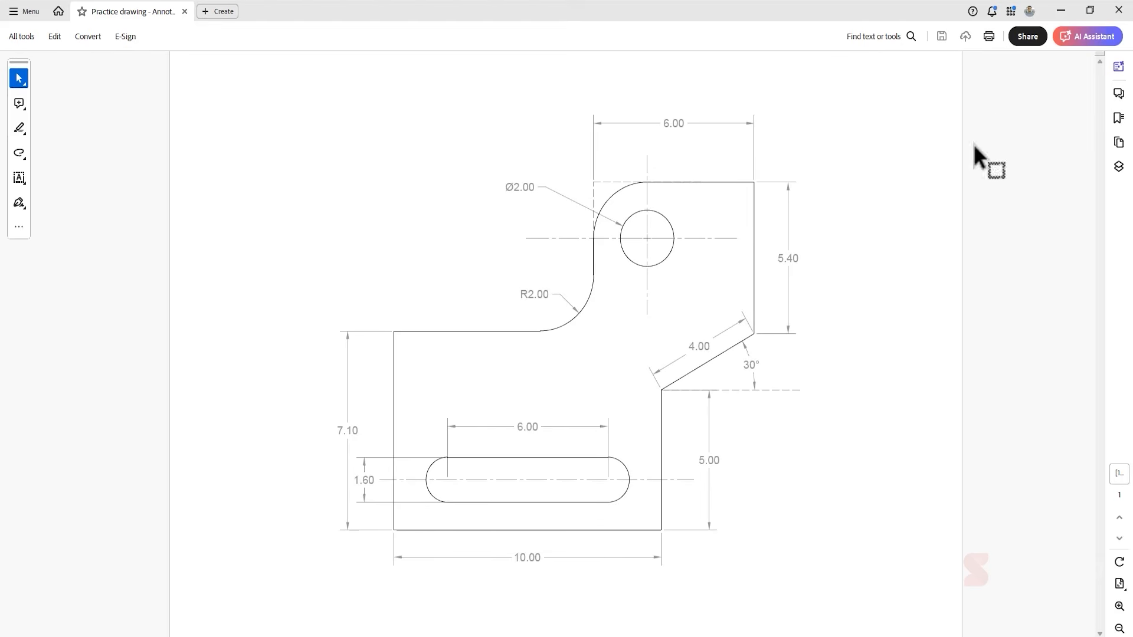
click(1118, 11)
click(981, 202)
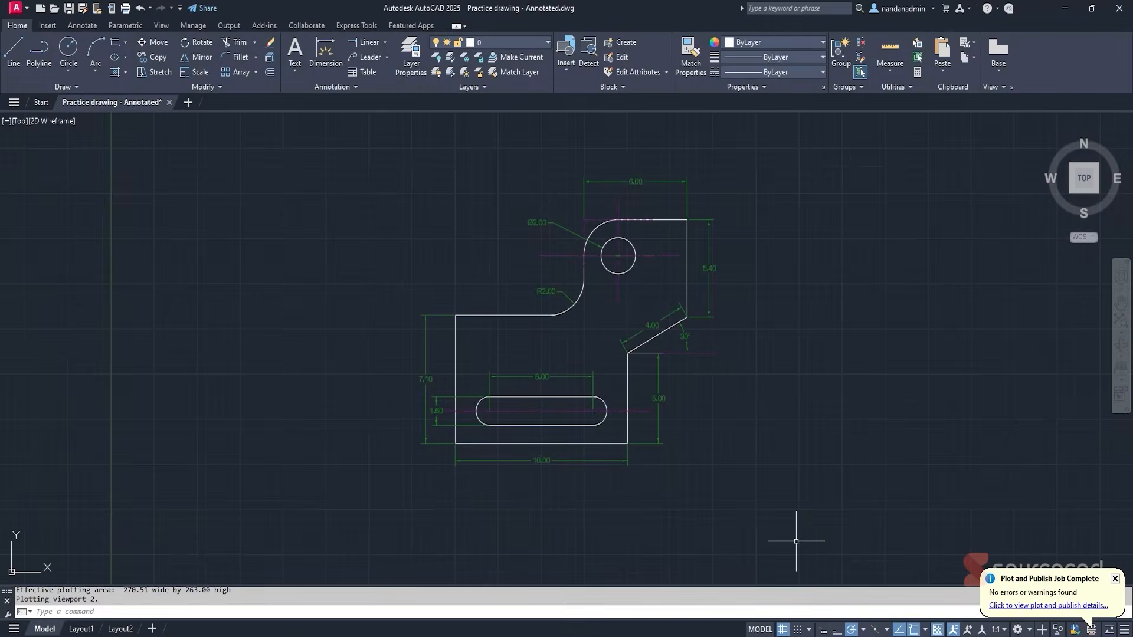